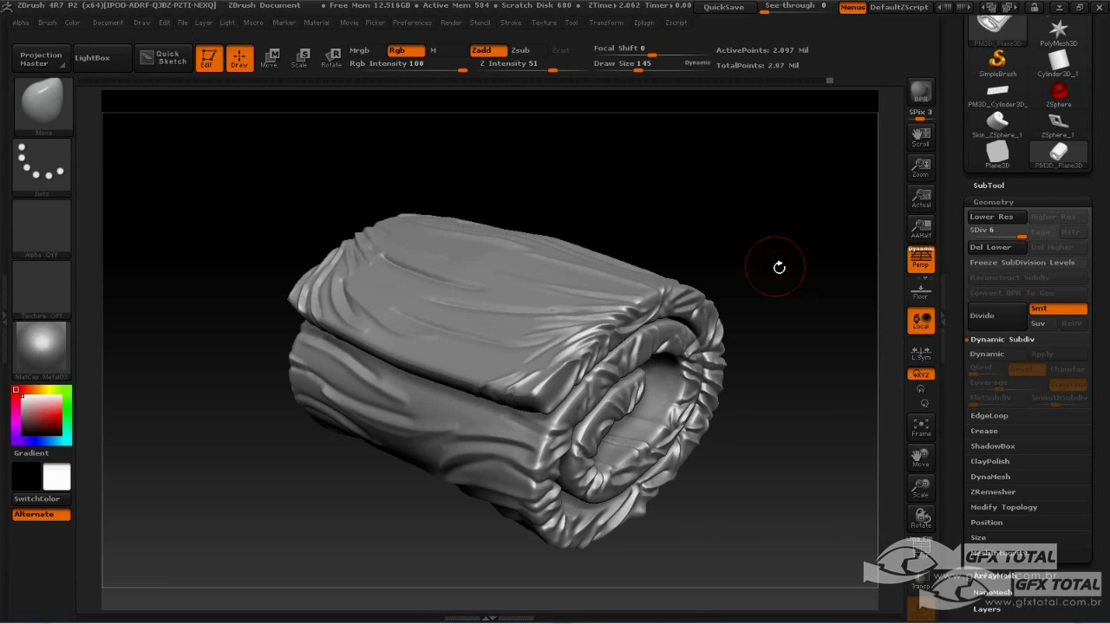
- Turn the roll side-on and compare its lowest subdivision level against level 6
{"action": "mouse_move", "coordinate": [779, 268]}
{"action": "left_mouse_down"}
{"action": "mouse_move", "coordinate": [788, 275]}
{"action": "mouse_move", "coordinate": [666, 306]}
{"action": "left_mouse_up"}
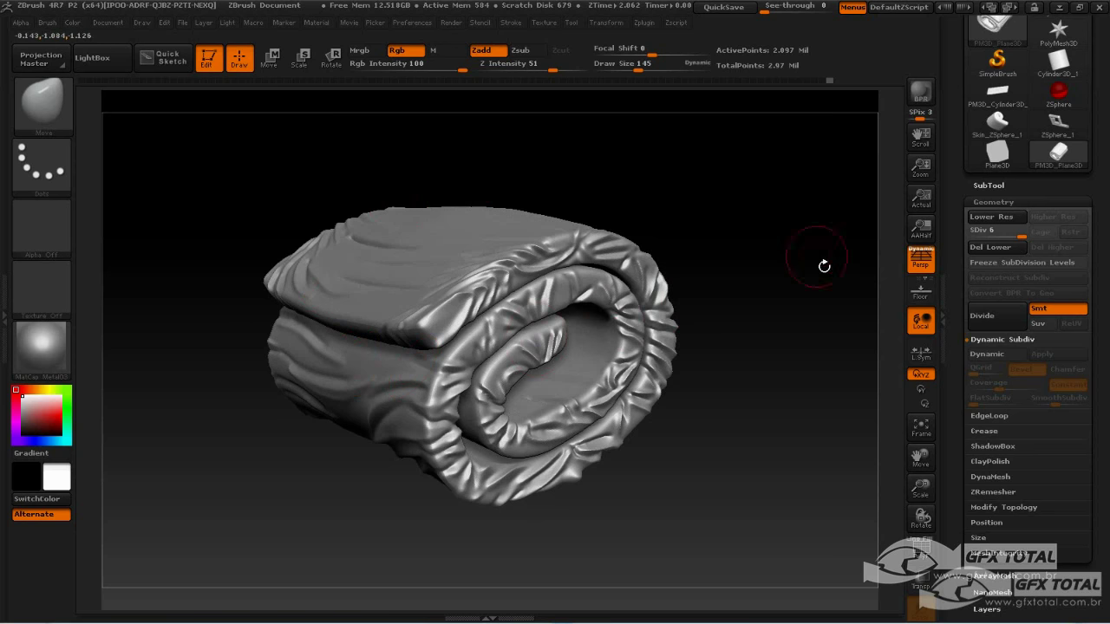
{"action": "left_click_drag", "start_coordinate": [824, 266], "coordinate": [784, 287]}
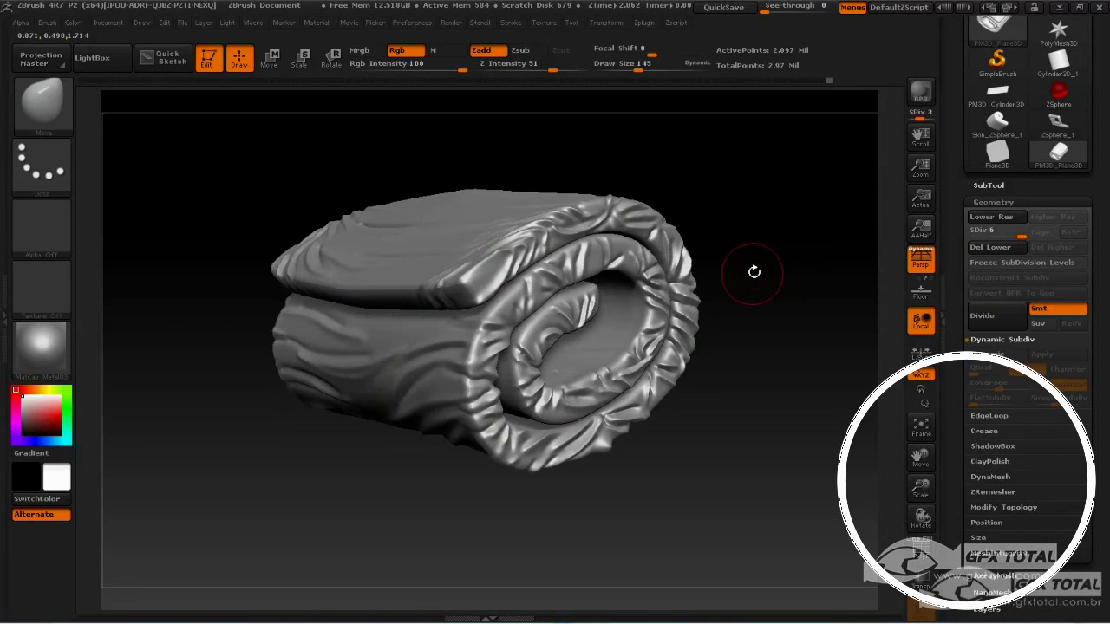
{"action": "left_click", "coordinate": [970, 232]}
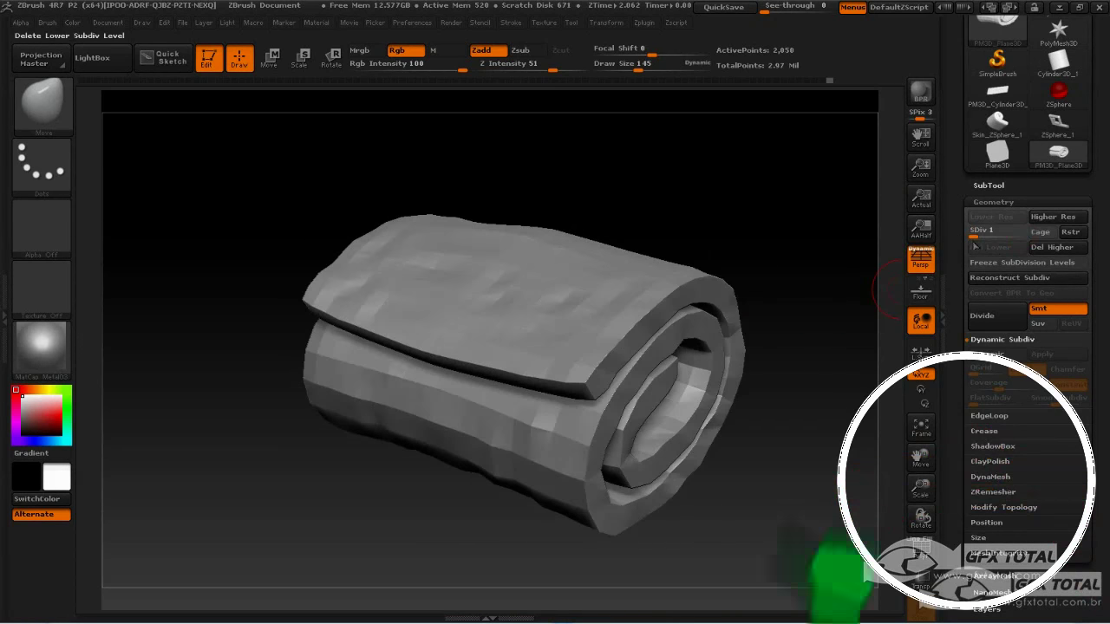
{"action": "left_click", "coordinate": [1032, 233]}
- Frame the whole rolled mesh, then view and close the sleeping-mat reference photo
{"action": "mouse_move", "coordinate": [843, 241]}
{"action": "left_mouse_down"}
{"action": "mouse_move", "coordinate": [813, 230]}
{"action": "mouse_move", "coordinate": [848, 310]}
{"action": "mouse_move", "coordinate": [783, 364]}
{"action": "mouse_move", "coordinate": [784, 386]}
{"action": "mouse_move", "coordinate": [486, 367]}
{"action": "mouse_move", "coordinate": [570, 338]}
{"action": "left_mouse_up"}
{"action": "mouse_move", "coordinate": [815, 229]}
{"action": "left_mouse_down"}
{"action": "mouse_move", "coordinate": [698, 378]}
{"action": "mouse_move", "coordinate": [721, 362]}
{"action": "mouse_move", "coordinate": [577, 598]}
{"action": "left_mouse_up"}
{"action": "key", "text": "f"}
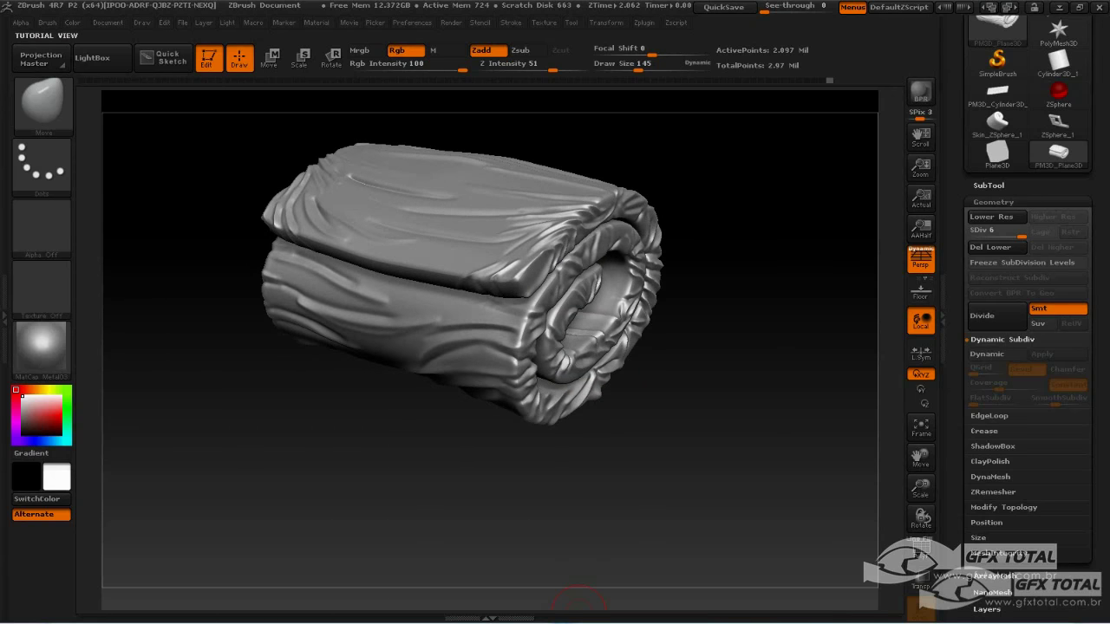
{"action": "left_click", "coordinate": [642, 609]}
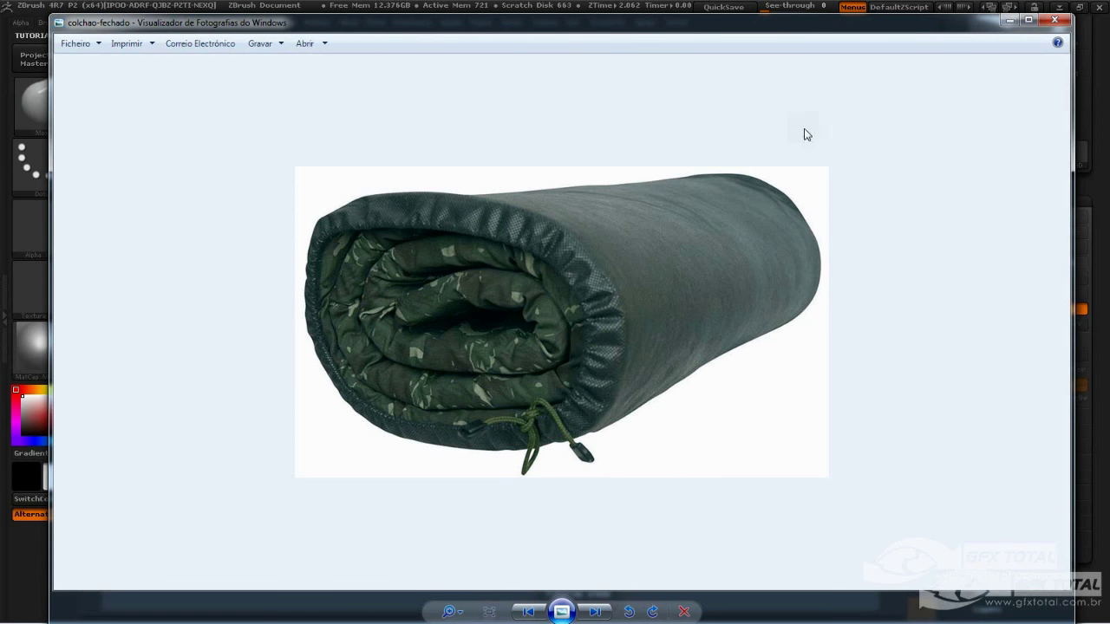
{"action": "left_click", "coordinate": [1055, 19]}
- Pull the cloth near the seam below the top flap into a bulge with the Move brush
{"action": "left_click_drag", "start_coordinate": [738, 290], "coordinate": [607, 314]}
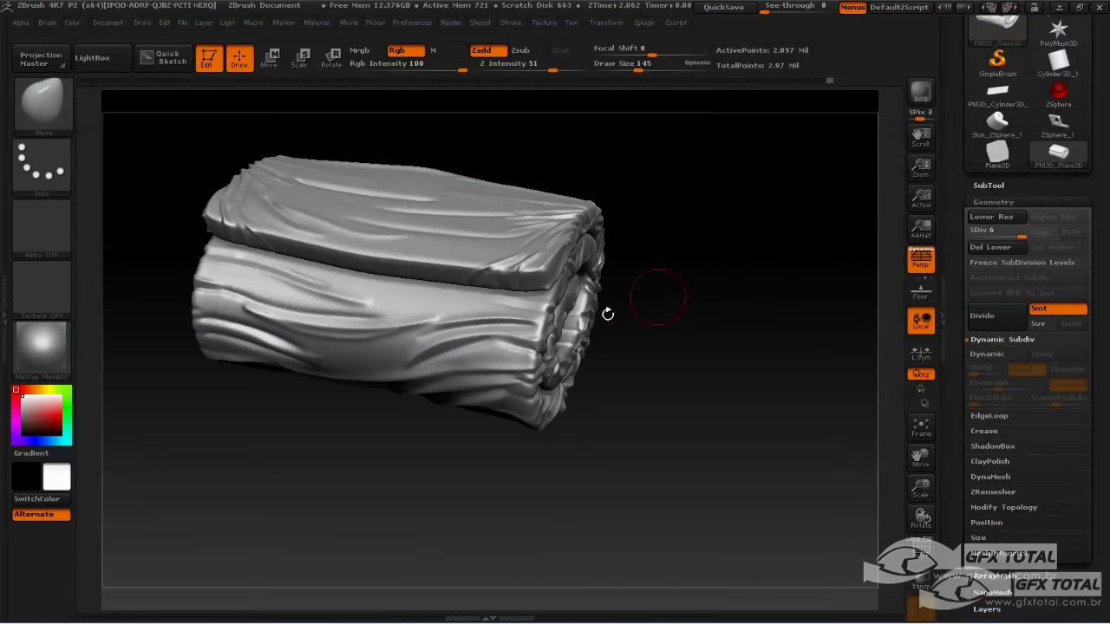
{"action": "mouse_move", "coordinate": [717, 272]}
{"action": "left_mouse_down"}
{"action": "mouse_move", "coordinate": [766, 303]}
{"action": "mouse_move", "coordinate": [586, 185]}
{"action": "left_mouse_up"}
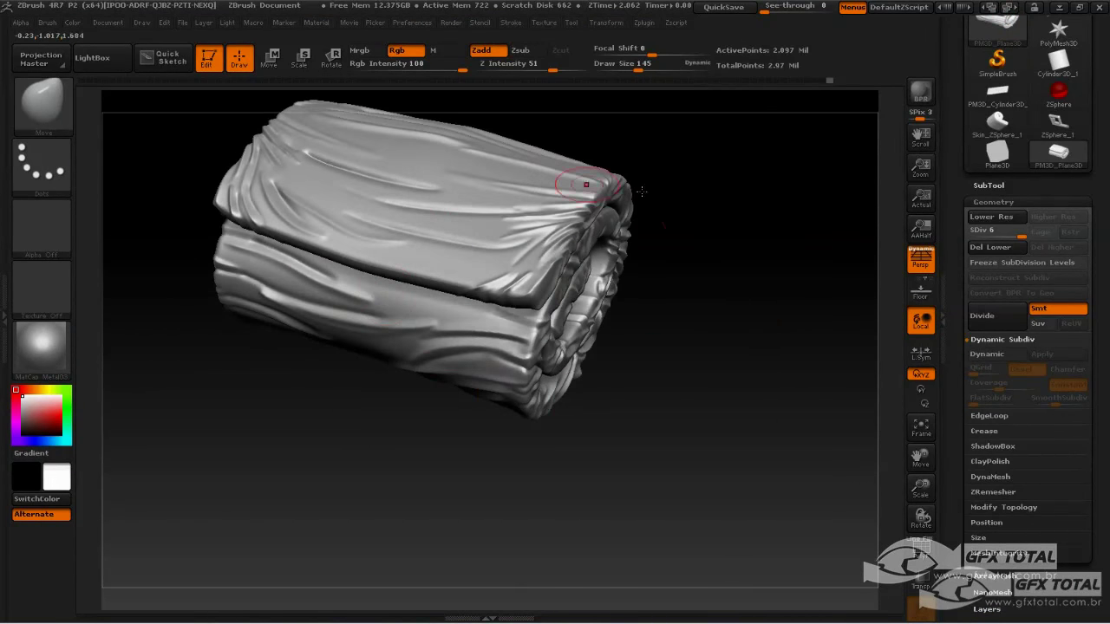
{"action": "mouse_move", "coordinate": [754, 192]}
{"action": "left_mouse_down"}
{"action": "mouse_move", "coordinate": [771, 287]}
{"action": "mouse_move", "coordinate": [801, 312]}
{"action": "mouse_move", "coordinate": [783, 263]}
{"action": "mouse_move", "coordinate": [804, 275]}
{"action": "left_mouse_up"}
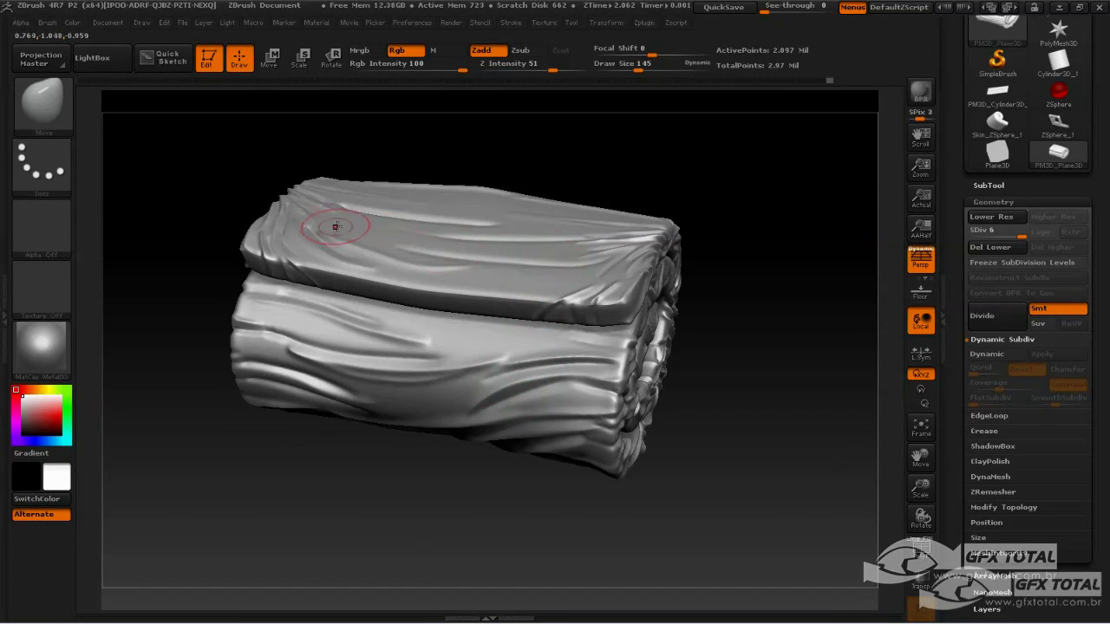
{"action": "left_click_drag", "start_coordinate": [544, 379], "coordinate": [548, 350]}
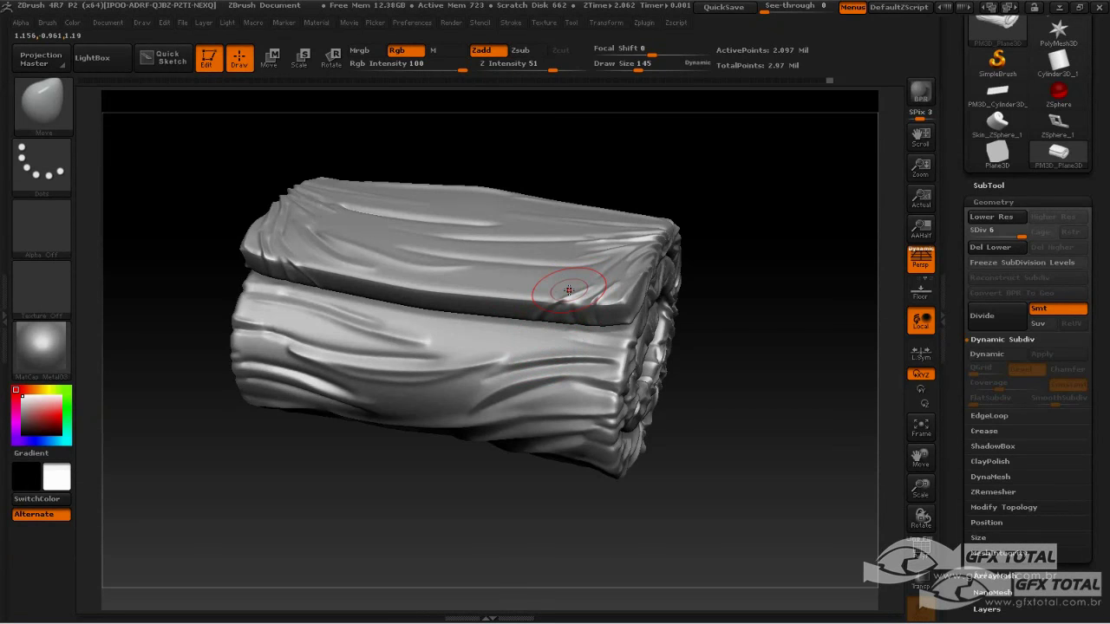
{"action": "left_click_drag", "start_coordinate": [728, 278], "coordinate": [535, 403]}
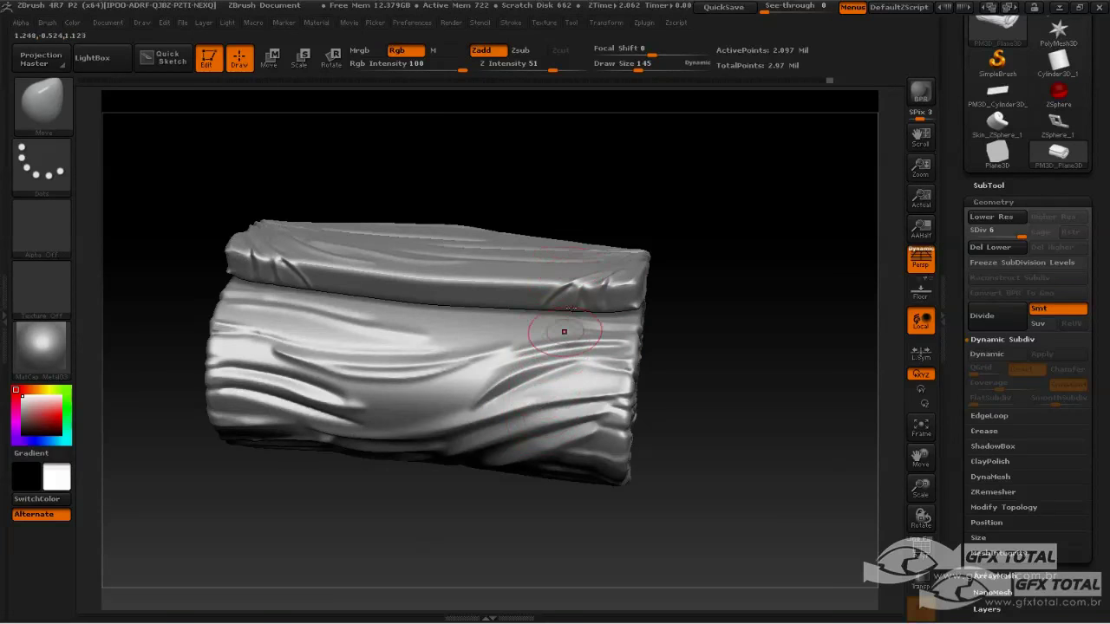
{"action": "left_click_drag", "start_coordinate": [564, 332], "coordinate": [528, 370]}
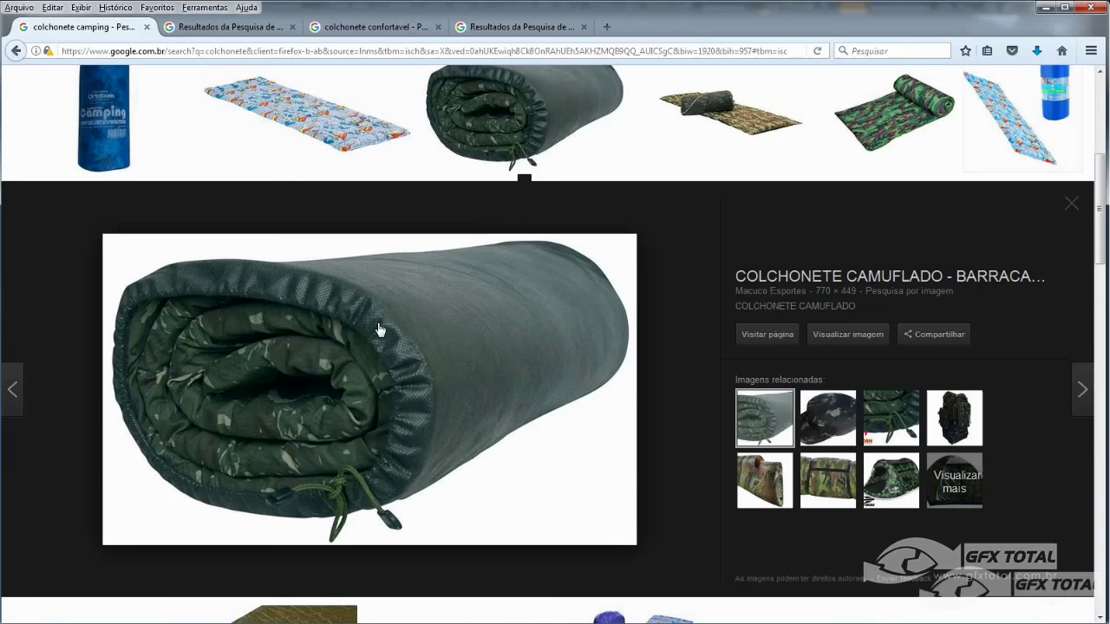
- Compare the purple, confortavel and green self-inflating mat results, ending on colchonete camping
{"action": "left_click", "coordinate": [255, 28]}
{"action": "left_click", "coordinate": [356, 28]}
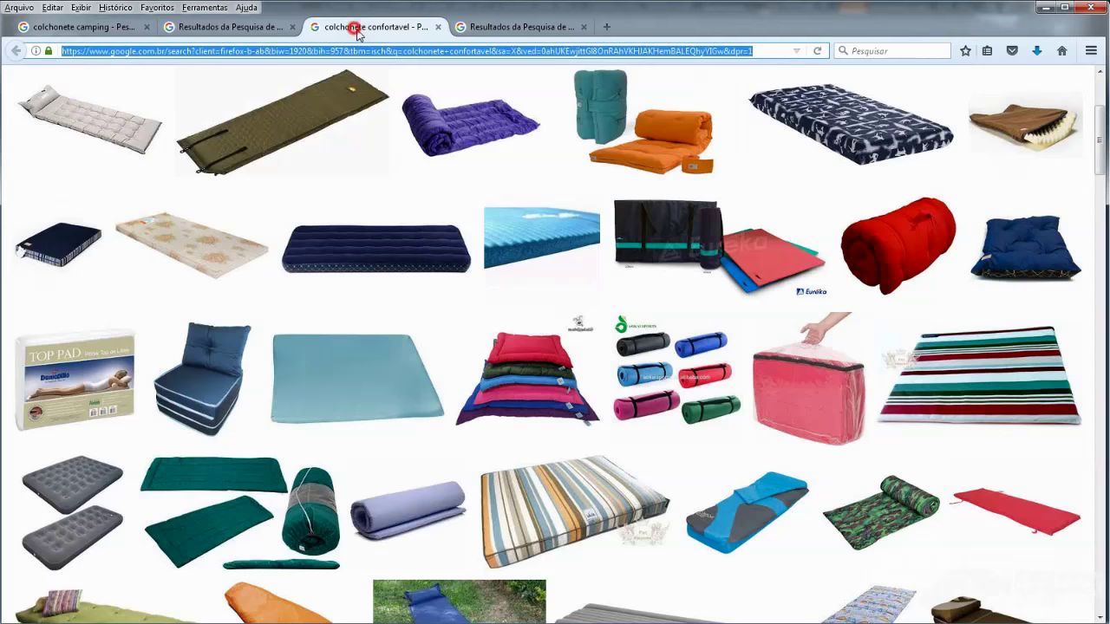
{"action": "left_click", "coordinate": [498, 28]}
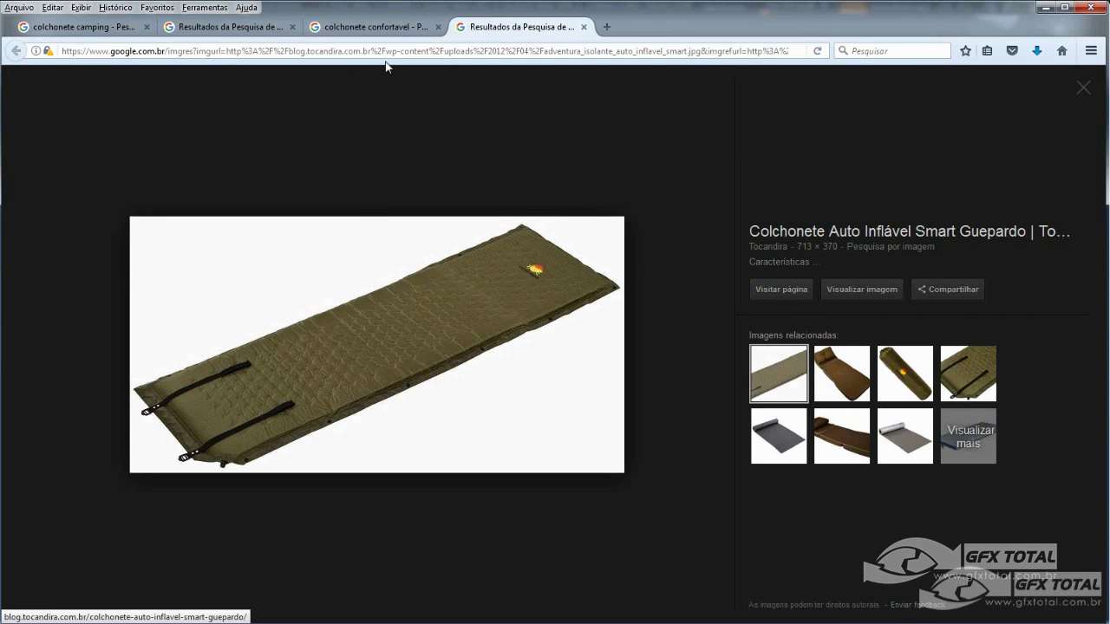
{"action": "left_click", "coordinate": [258, 29]}
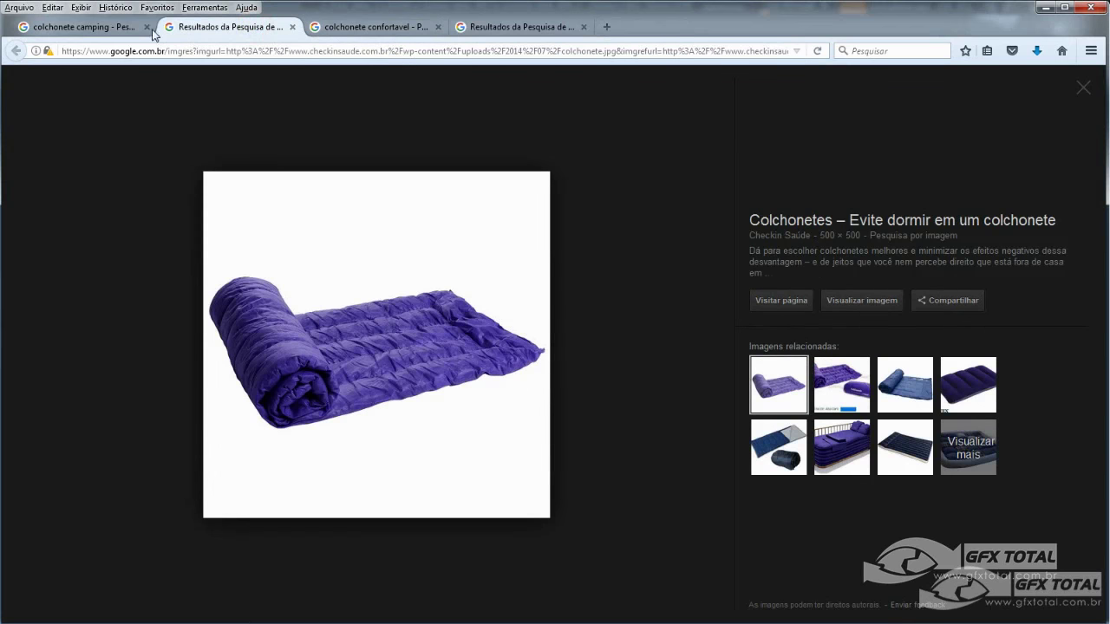
{"action": "left_click", "coordinate": [86, 29]}
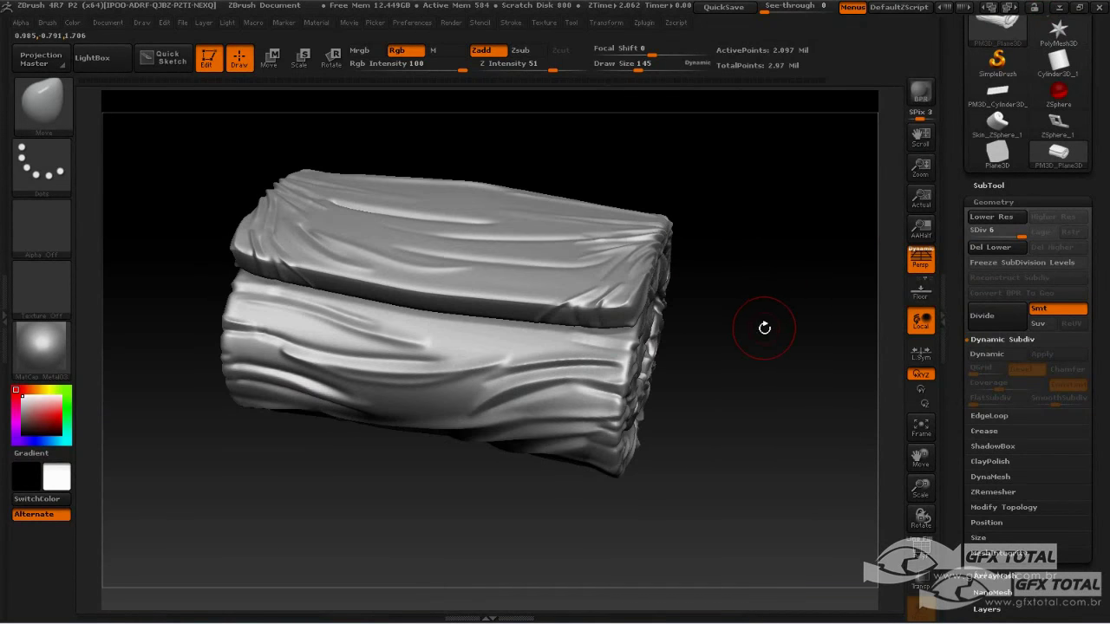
- Pick the Topology brush from the Brush palette, leaving Z Intensity at 6
{"action": "mouse_move", "coordinate": [770, 358]}
{"action": "left_mouse_down"}
{"action": "mouse_move", "coordinate": [772, 303]}
{"action": "mouse_move", "coordinate": [771, 384]}
{"action": "mouse_move", "coordinate": [733, 404]}
{"action": "left_mouse_up"}
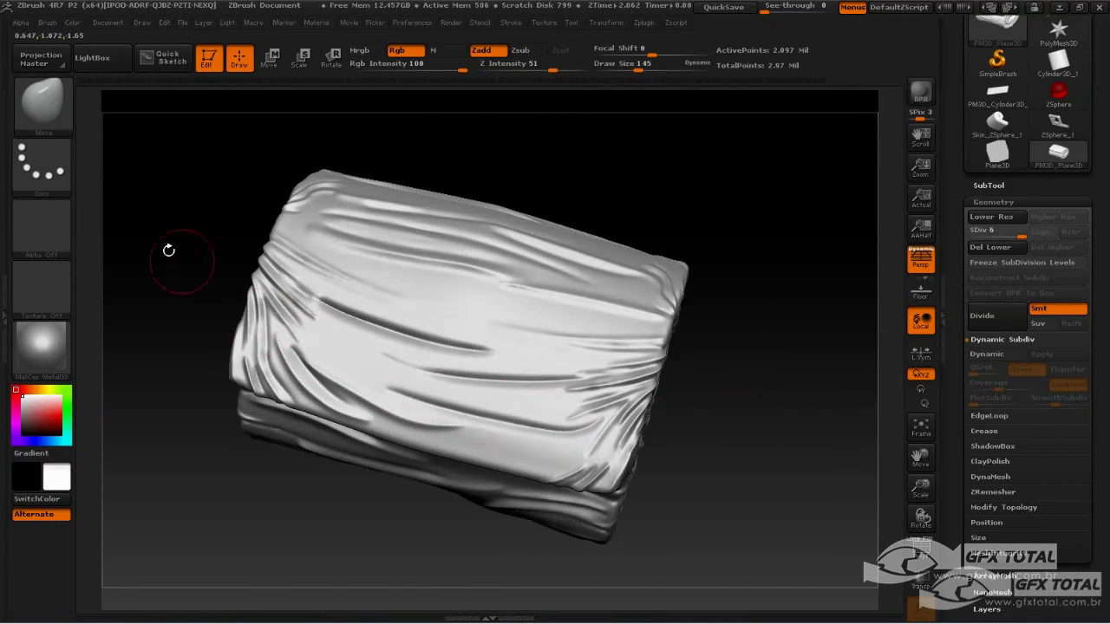
{"action": "left_click", "coordinate": [39, 109]}
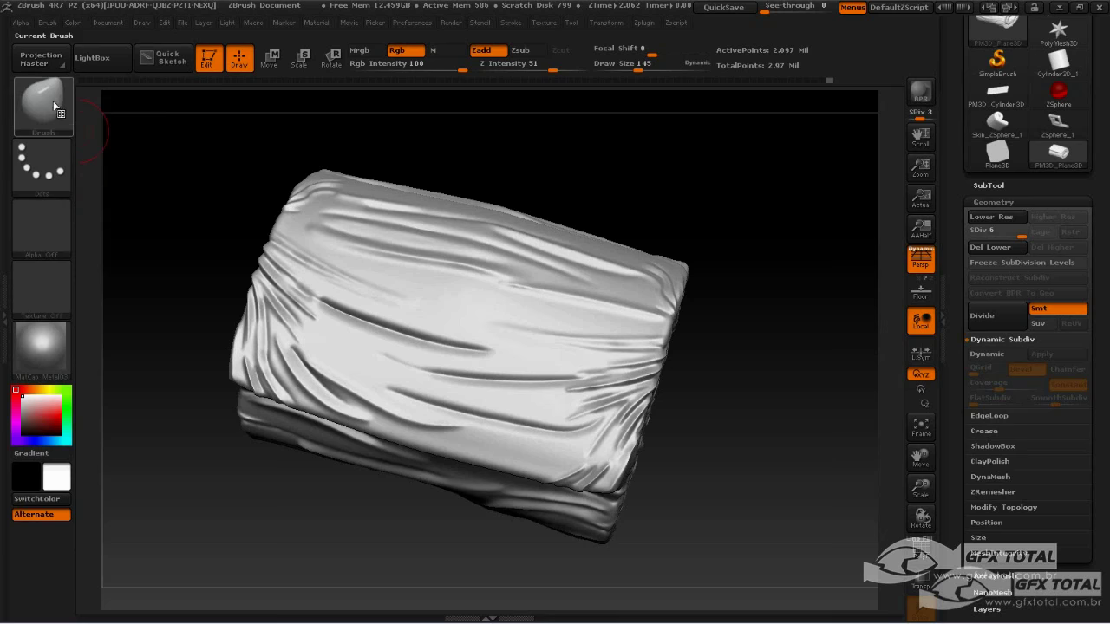
{"action": "left_click", "coordinate": [39, 109]}
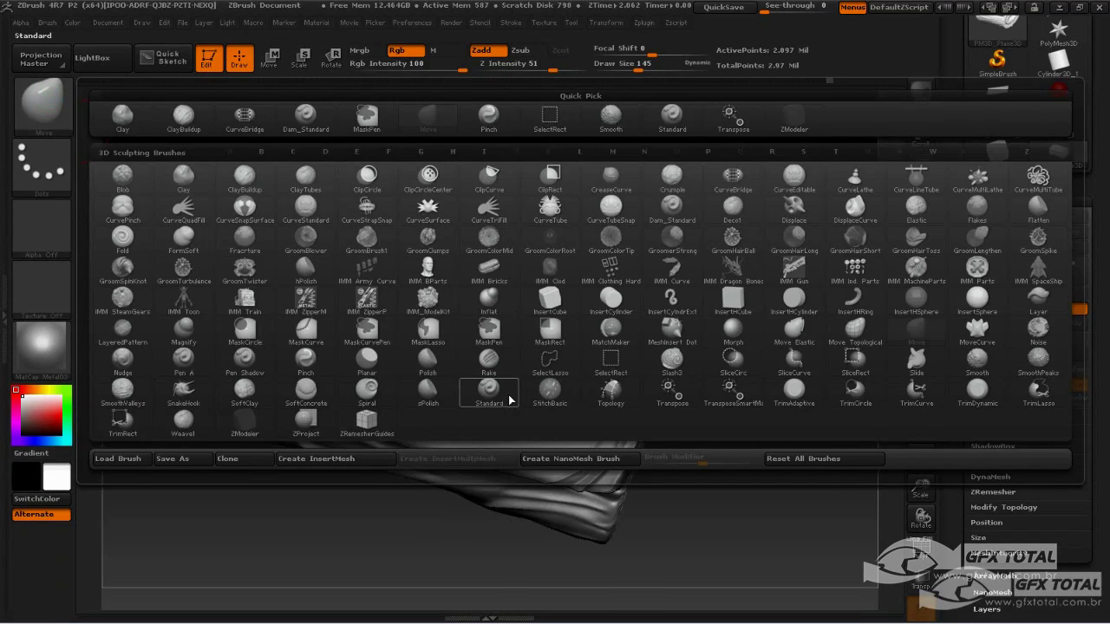
{"action": "left_click", "coordinate": [613, 395]}
{"action": "left_click_drag", "start_coordinate": [694, 326], "coordinate": [790, 296]}
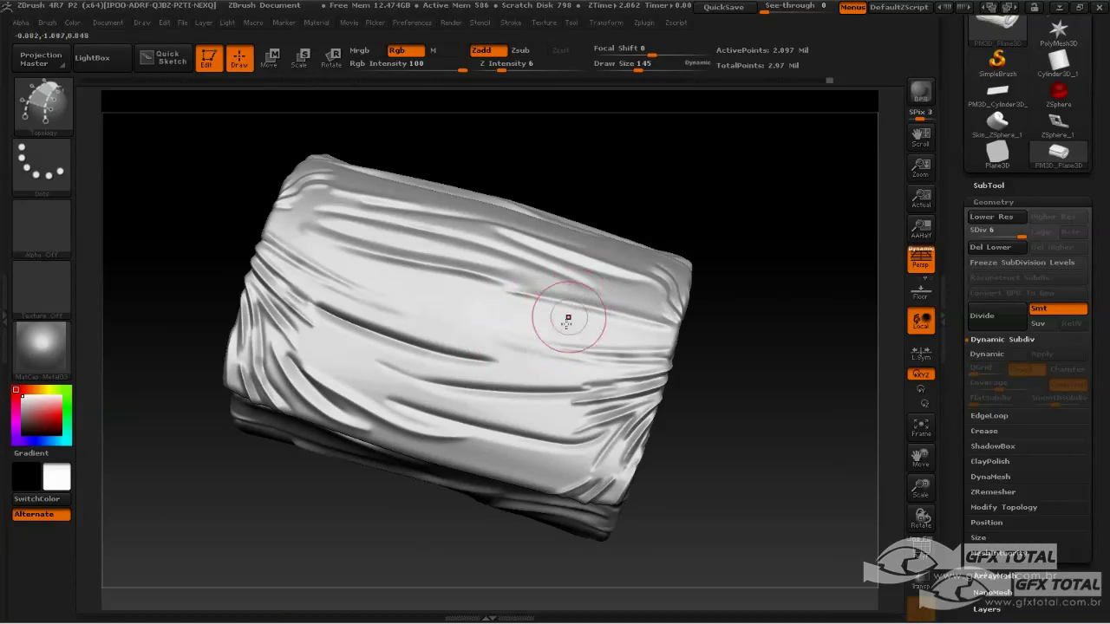
{"action": "left_click_drag", "start_coordinate": [554, 338], "coordinate": [584, 266]}
{"action": "left_click", "coordinate": [554, 340]}
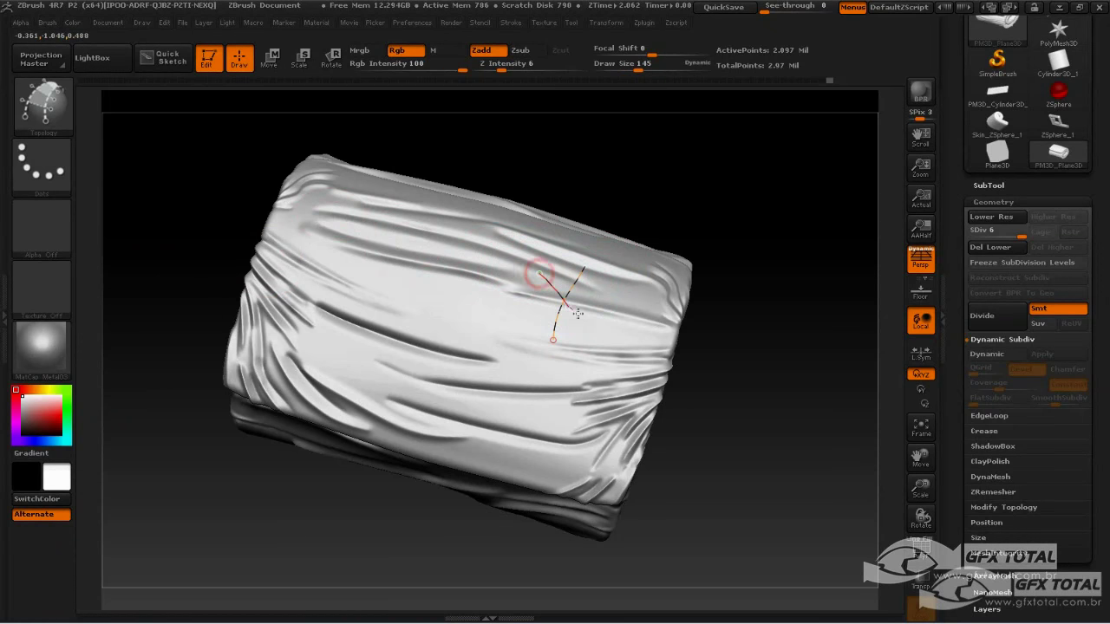
{"action": "left_click", "coordinate": [541, 274]}
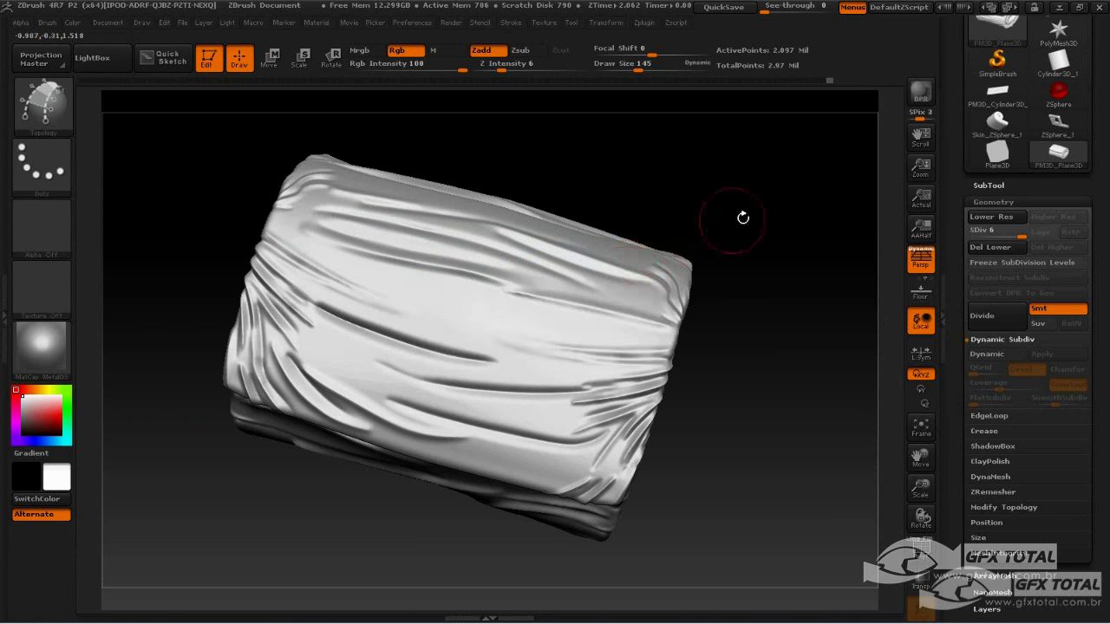
{"action": "mouse_move", "coordinate": [743, 218]}
{"action": "left_mouse_down"}
{"action": "mouse_move", "coordinate": [776, 179]}
{"action": "mouse_move", "coordinate": [736, 224]}
{"action": "mouse_move", "coordinate": [968, 223]}
{"action": "left_mouse_up"}
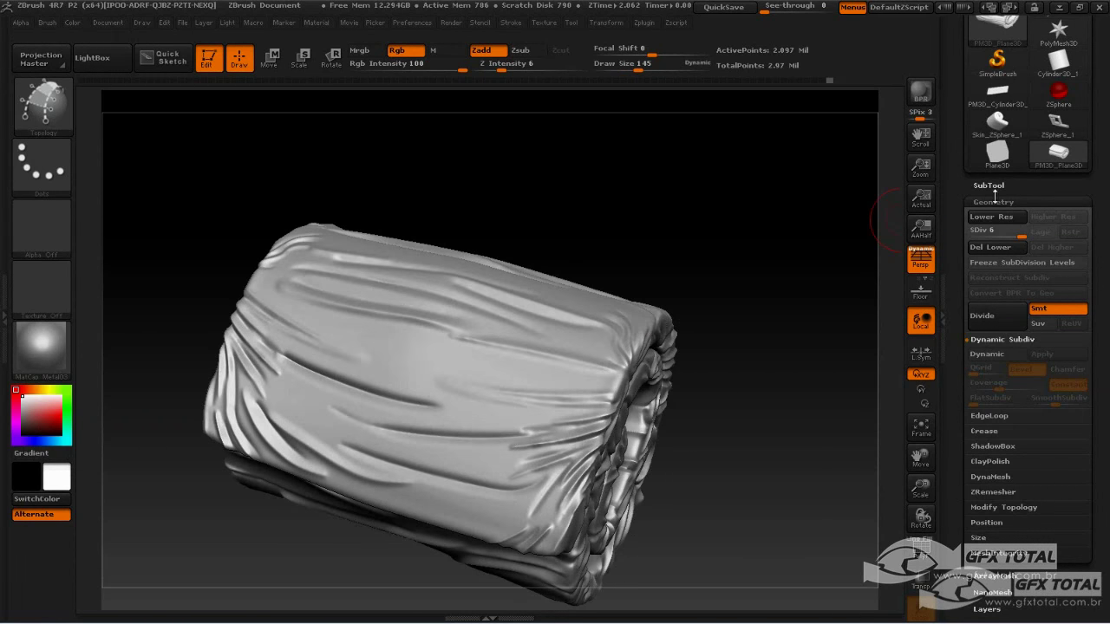
- Duplicate the mattress subtool from the SubTool list
{"action": "left_click", "coordinate": [995, 193]}
{"action": "left_click_drag", "start_coordinate": [962, 153], "coordinate": [948, 224]}
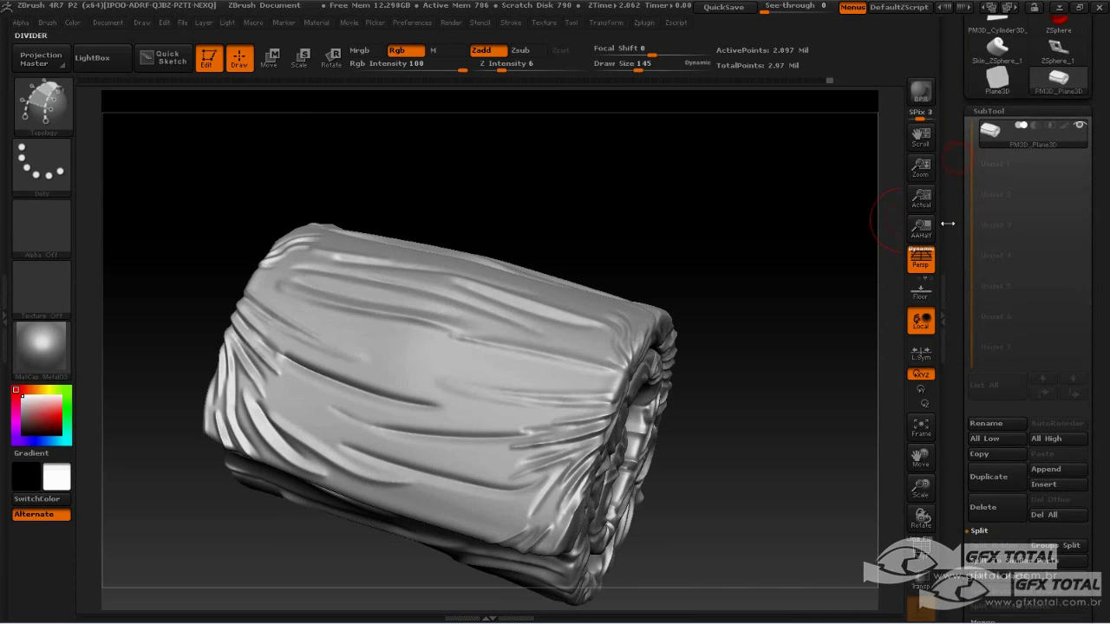
{"action": "left_click", "coordinate": [997, 477]}
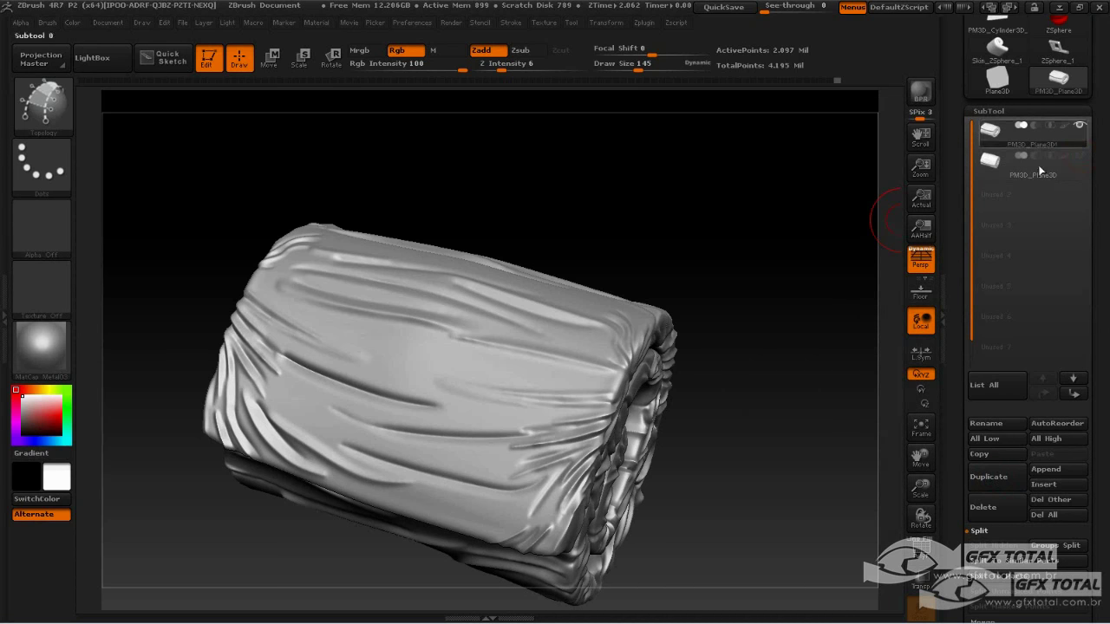
{"action": "left_click_drag", "start_coordinate": [883, 228], "coordinate": [771, 261]}
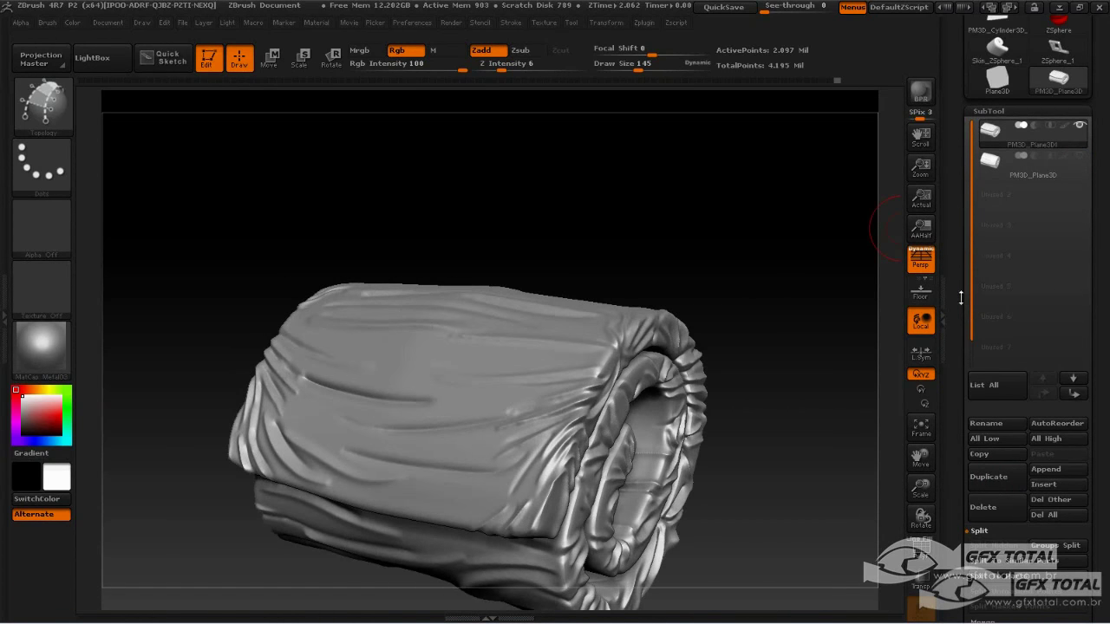
- Delete the copy's lower subdivision levels with Geometry > Del Lower and turn on PolyFrame
{"action": "scroll", "coordinate": [989, 325], "scroll_direction": "down", "scroll_amount": 4}
{"action": "scroll", "coordinate": [1018, 355], "scroll_direction": "down", "scroll_amount": 1}
{"action": "left_click", "coordinate": [1004, 367]}
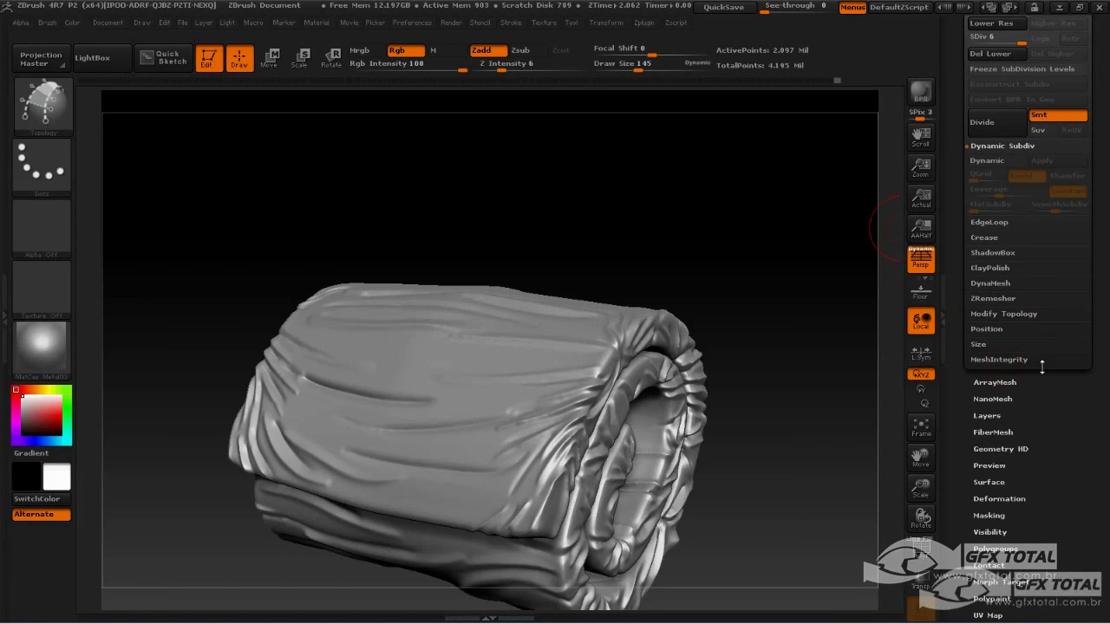
{"action": "left_click_drag", "start_coordinate": [958, 165], "coordinate": [1002, 201]}
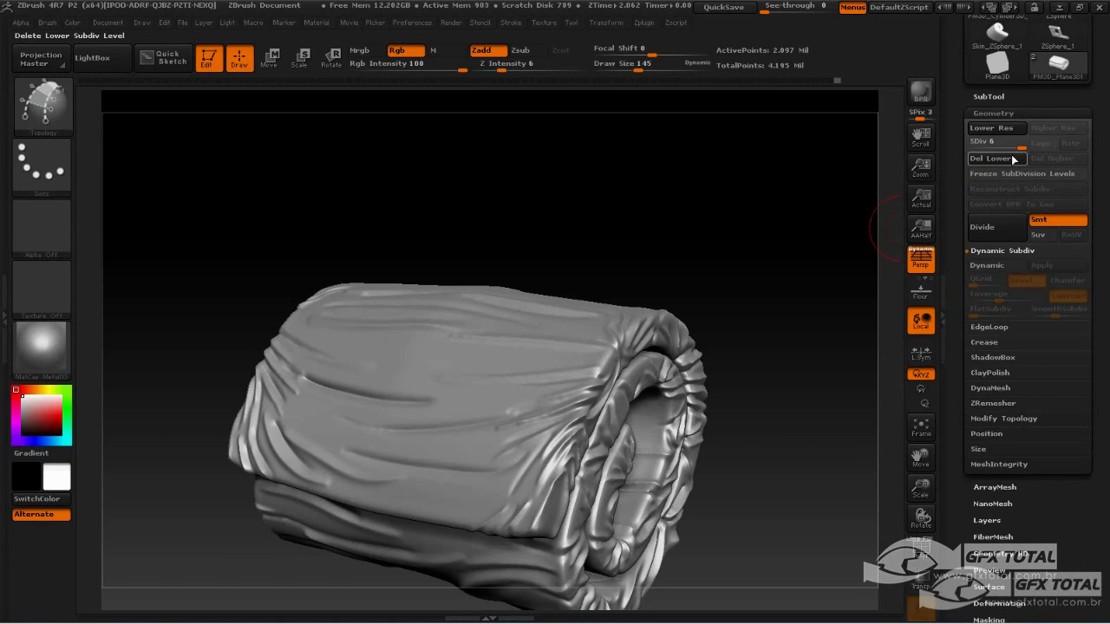
{"action": "left_click", "coordinate": [996, 160]}
{"action": "mouse_move", "coordinate": [803, 287]}
{"action": "left_mouse_down"}
{"action": "mouse_move", "coordinate": [798, 268]}
{"action": "mouse_move", "coordinate": [731, 347]}
{"action": "mouse_move", "coordinate": [861, 406]}
{"action": "left_mouse_up"}
{"action": "left_click", "coordinate": [921, 552]}
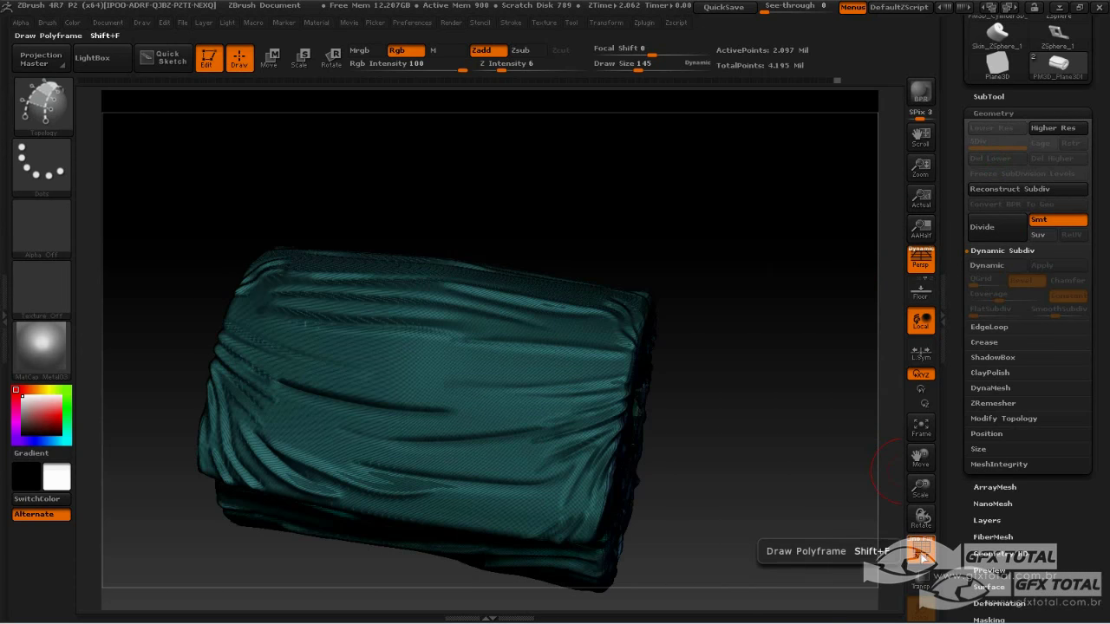
- Zoom into the copy's dense polygon grid, then turn PolyFrame off to show smooth folds
{"action": "left_click_drag", "start_coordinate": [775, 388], "coordinate": [696, 385], "text": "alt"}
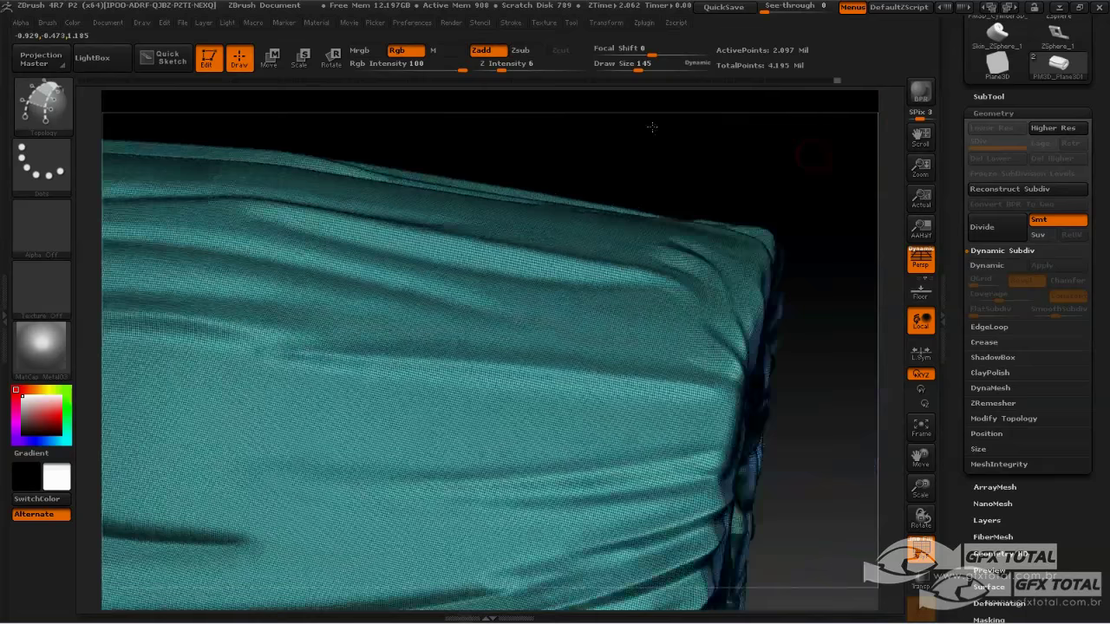
{"action": "mouse_move", "coordinate": [818, 147]}
{"action": "left_mouse_down"}
{"action": "mouse_move", "coordinate": [845, 320]}
{"action": "mouse_move", "coordinate": [768, 243]}
{"action": "mouse_move", "coordinate": [723, 361]}
{"action": "mouse_move", "coordinate": [755, 292]}
{"action": "mouse_move", "coordinate": [776, 470]}
{"action": "mouse_move", "coordinate": [676, 367]}
{"action": "mouse_move", "coordinate": [811, 295]}
{"action": "left_mouse_up"}
{"action": "key", "text": "shift+f"}
{"action": "left_click_drag", "start_coordinate": [652, 189], "coordinate": [541, 367]}
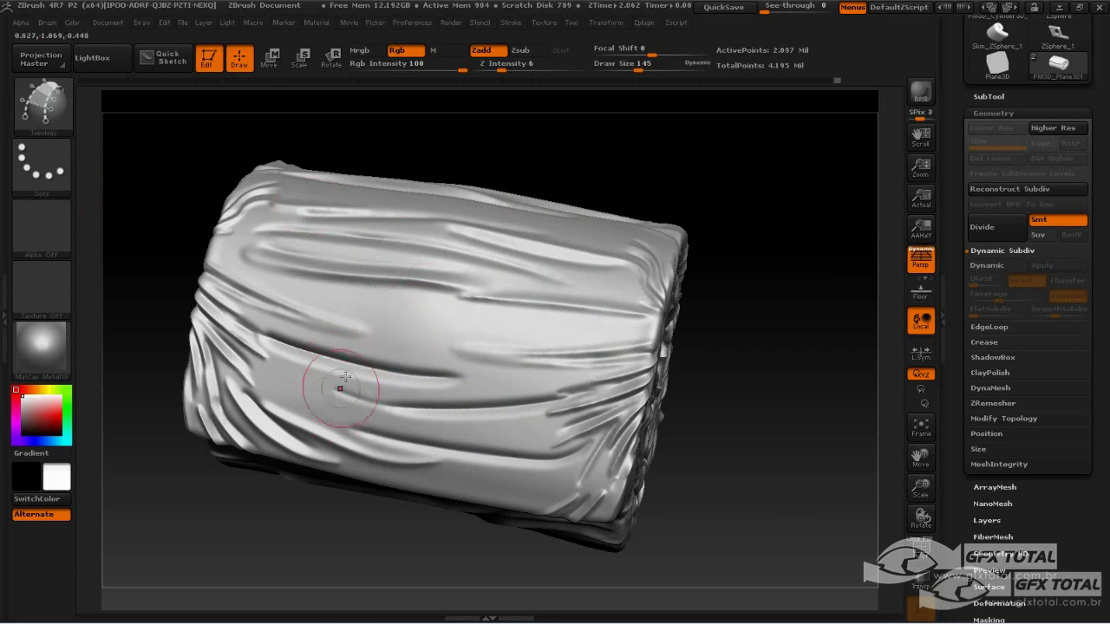
- Draw four crossing topology curves on the bedroll front and preview the quad patch
{"action": "left_click_drag", "start_coordinate": [440, 246], "coordinate": [452, 233]}
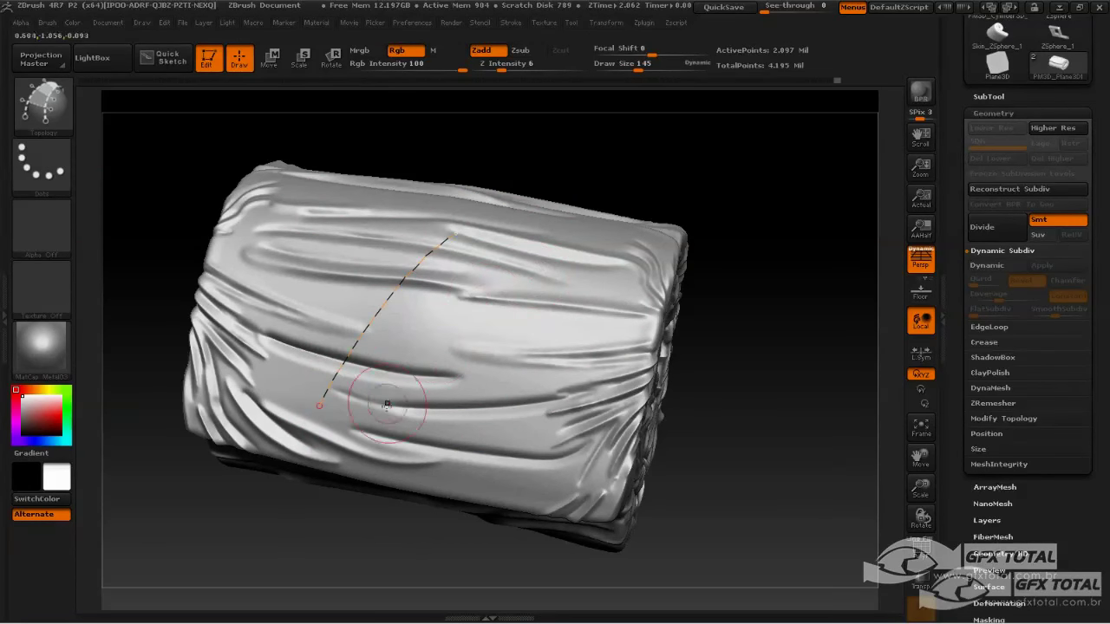
{"action": "left_click_drag", "start_coordinate": [371, 416], "coordinate": [493, 251]}
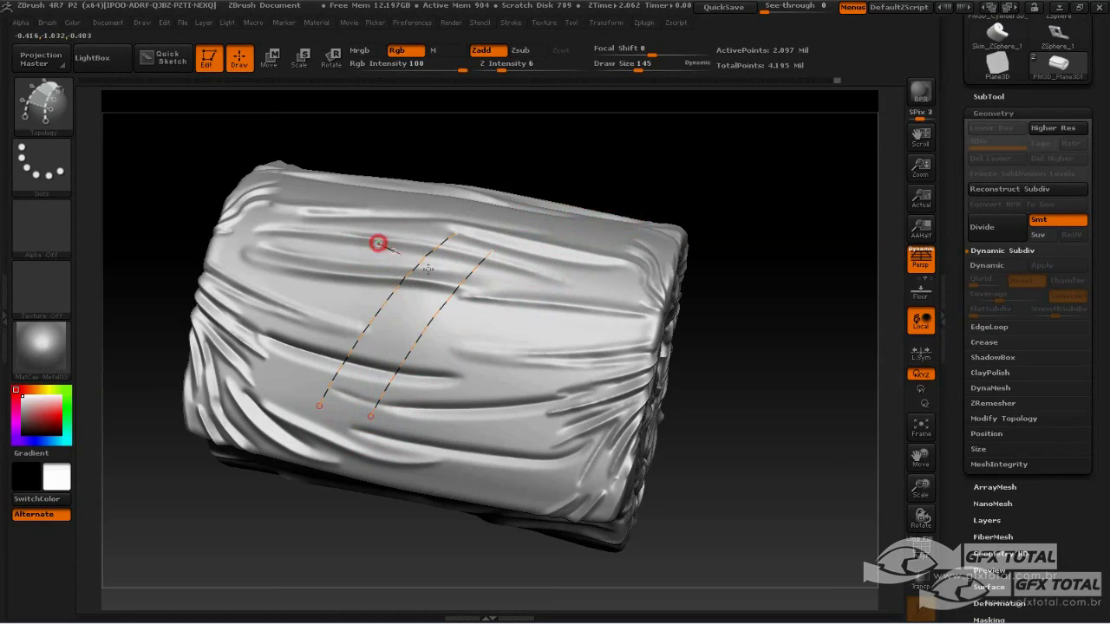
{"action": "left_click_drag", "start_coordinate": [378, 244], "coordinate": [524, 314]}
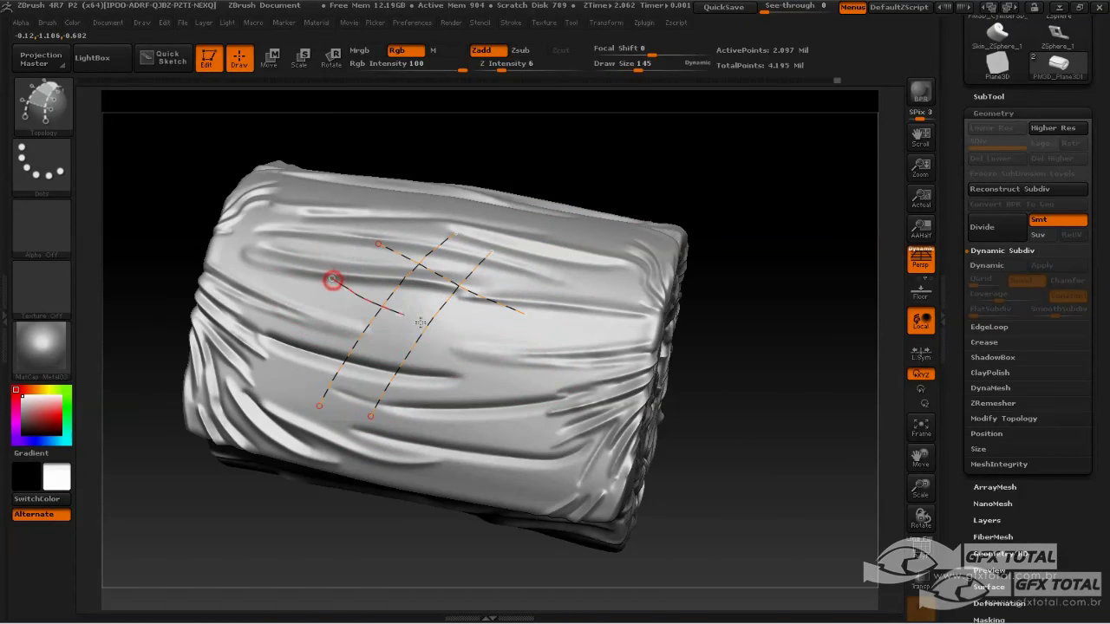
{"action": "left_click_drag", "start_coordinate": [334, 279], "coordinate": [463, 358]}
{"action": "left_click_drag", "start_coordinate": [575, 168], "coordinate": [560, 199]}
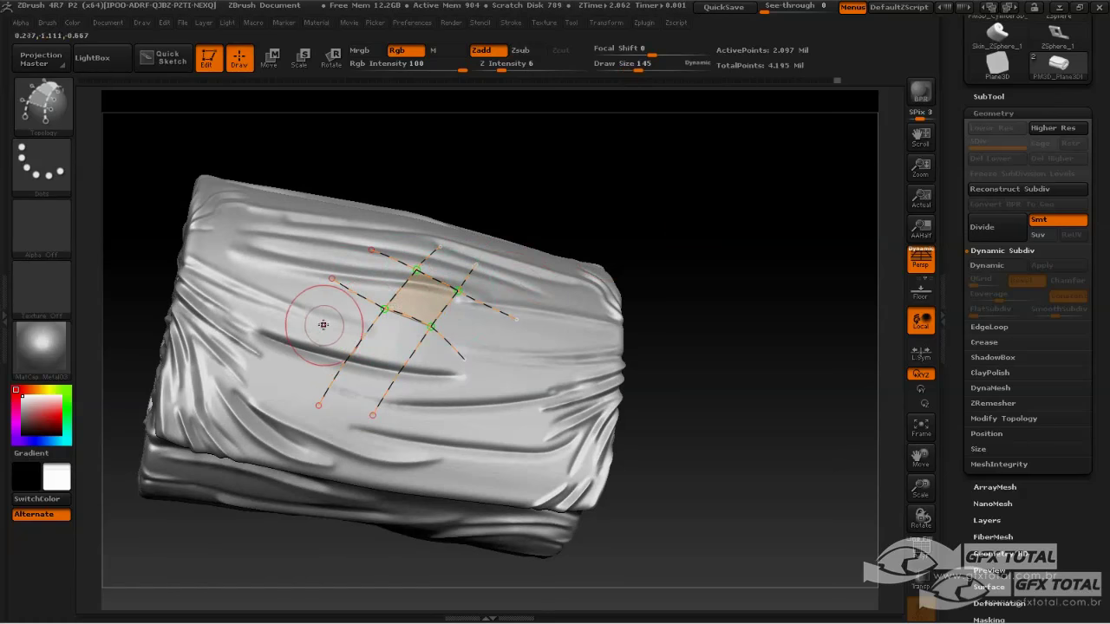
{"action": "left_click_drag", "start_coordinate": [323, 327], "coordinate": [433, 368]}
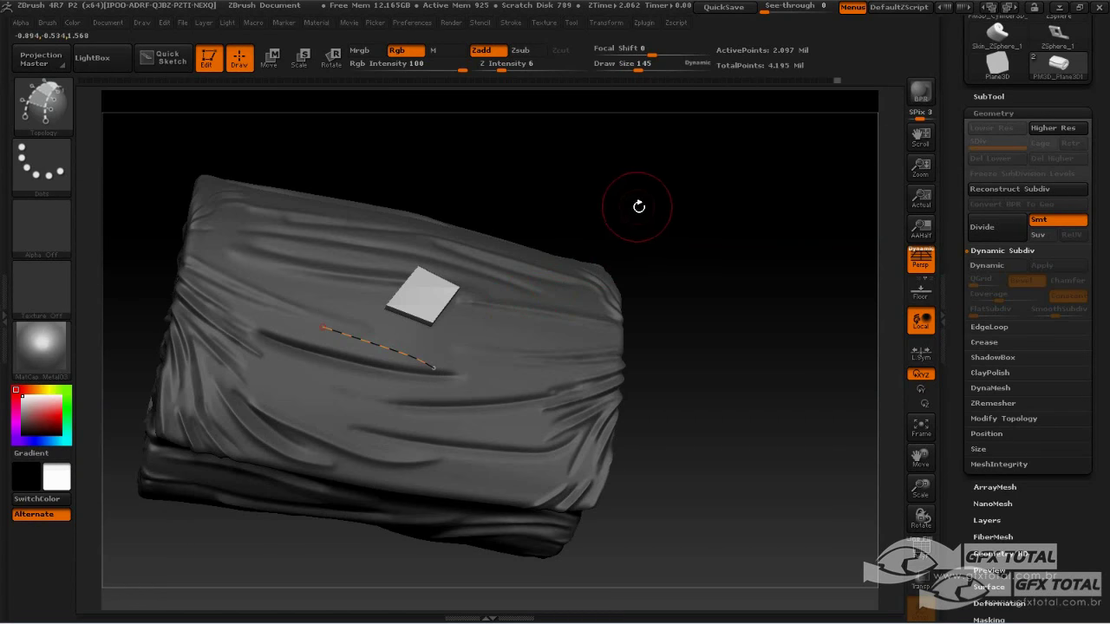
- Extend the patch with another quad and a second row of quads
{"action": "left_click", "coordinate": [512, 243]}
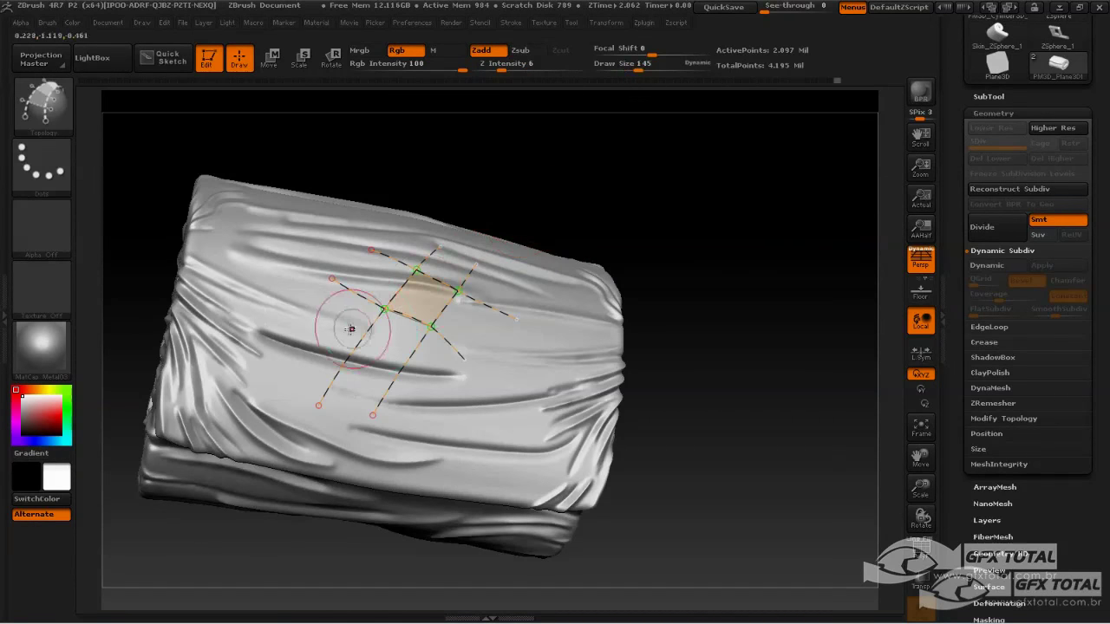
{"action": "mouse_move", "coordinate": [706, 208]}
{"action": "left_mouse_down"}
{"action": "mouse_move", "coordinate": [714, 191]}
{"action": "mouse_move", "coordinate": [772, 217]}
{"action": "mouse_move", "coordinate": [775, 202]}
{"action": "mouse_move", "coordinate": [780, 234]}
{"action": "mouse_move", "coordinate": [812, 236]}
{"action": "left_mouse_up"}
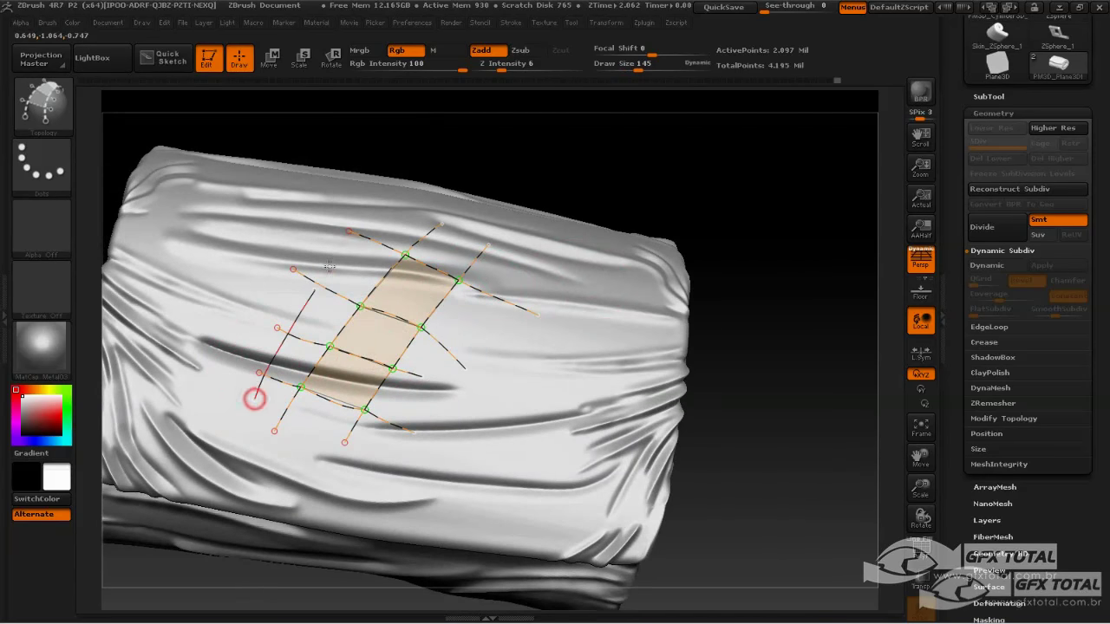
{"action": "left_click_drag", "start_coordinate": [252, 396], "coordinate": [371, 212]}
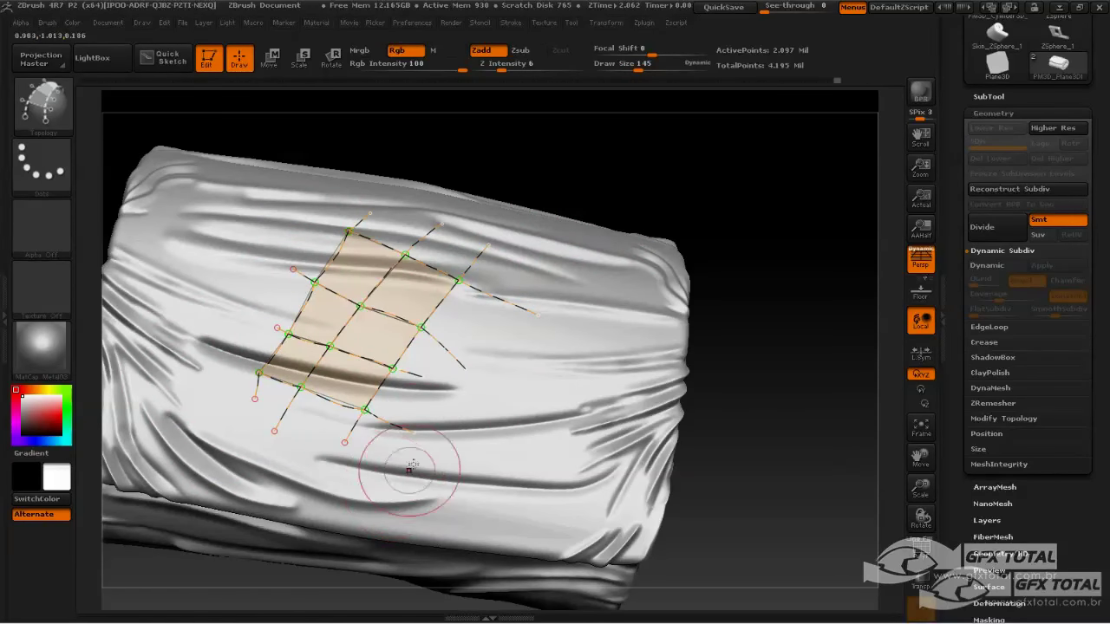
{"action": "left_click", "coordinate": [371, 454]}
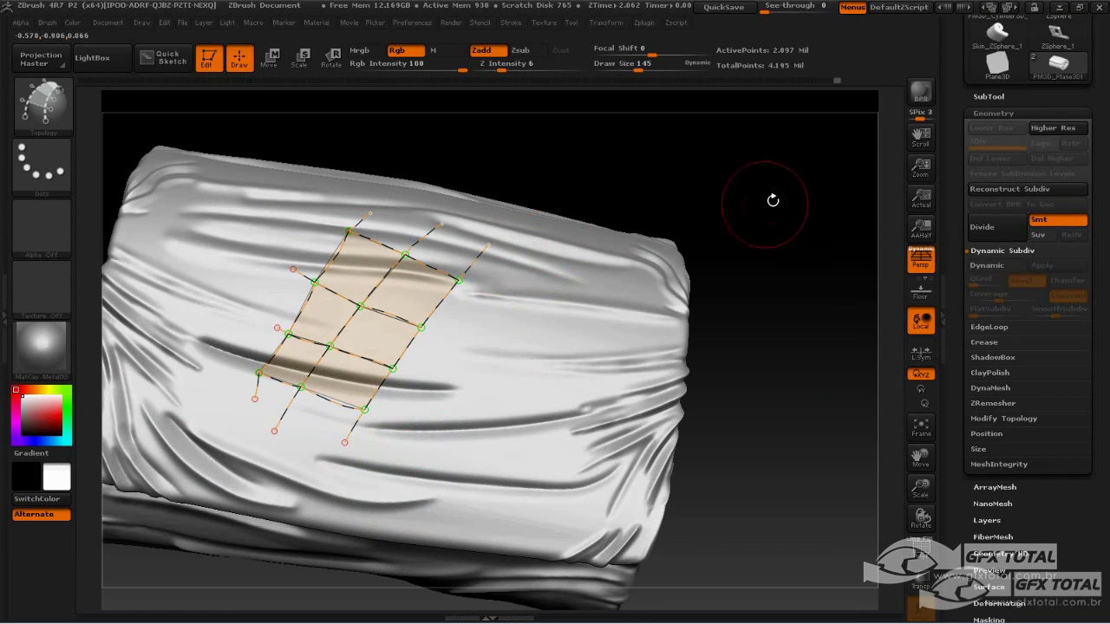
{"action": "mouse_move", "coordinate": [773, 197]}
{"action": "left_mouse_down"}
{"action": "mouse_move", "coordinate": [796, 194]}
{"action": "mouse_move", "coordinate": [532, 248]}
{"action": "left_mouse_up"}
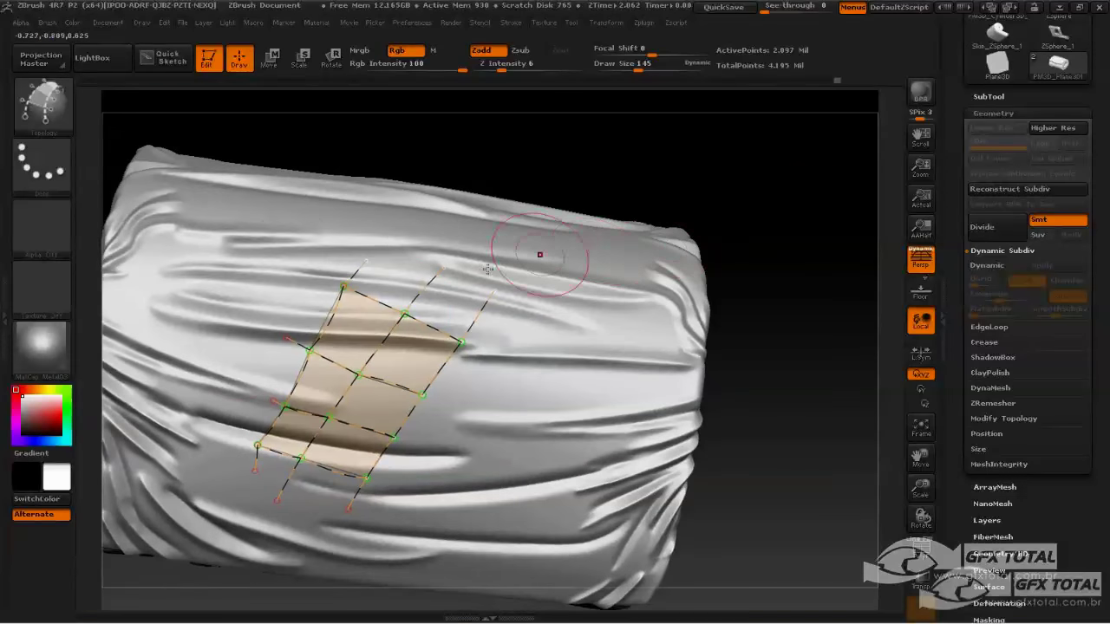
{"action": "left_click_drag", "start_coordinate": [755, 235], "coordinate": [743, 169]}
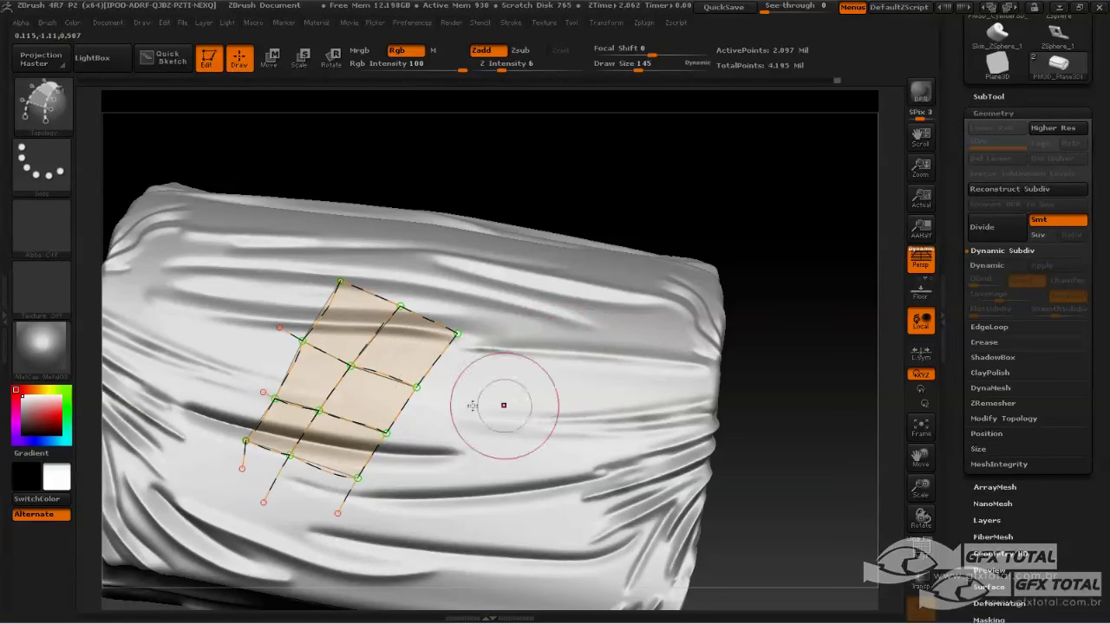
- Preview the strap patch as solid mesh with PolyFrame shown, then return to curve editing
{"action": "left_click", "coordinate": [531, 376]}
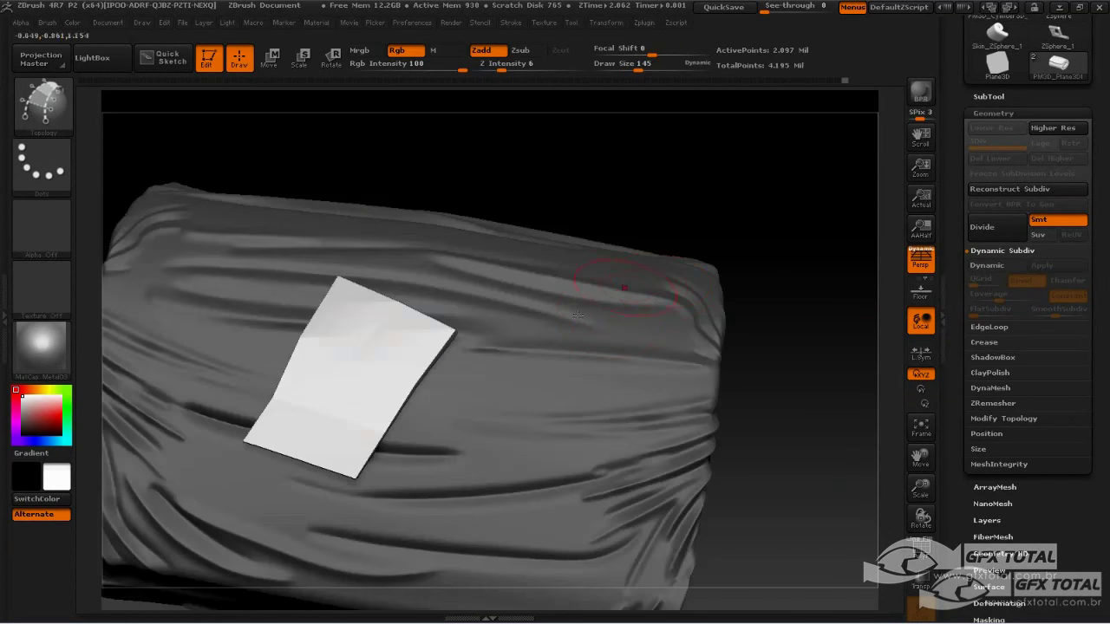
{"action": "left_click_drag", "start_coordinate": [645, 193], "coordinate": [612, 214]}
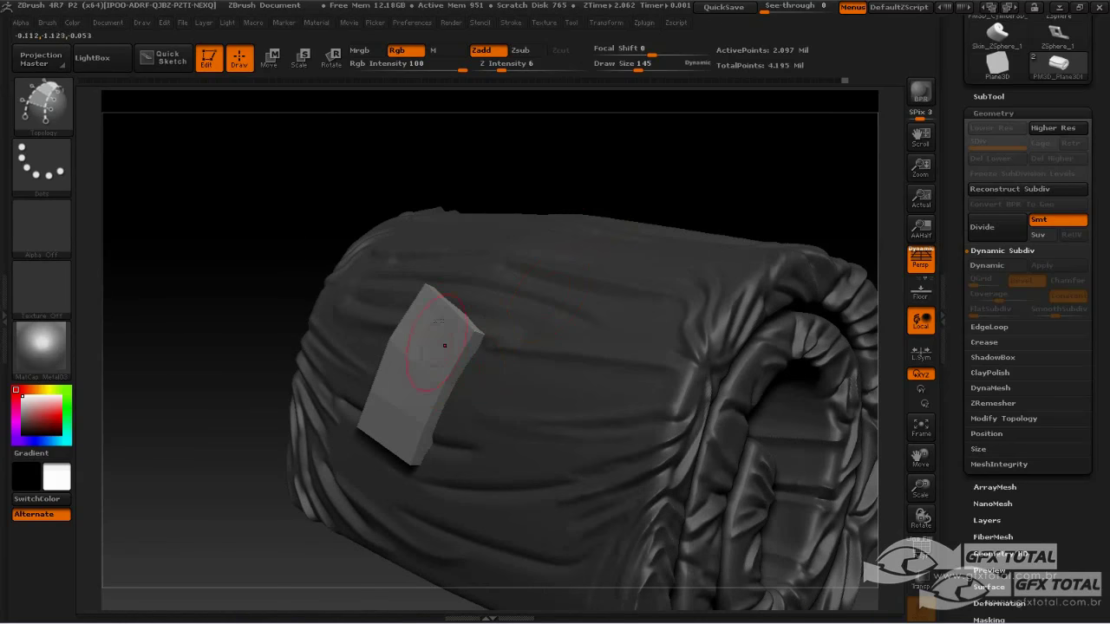
{"action": "left_click", "coordinate": [921, 548]}
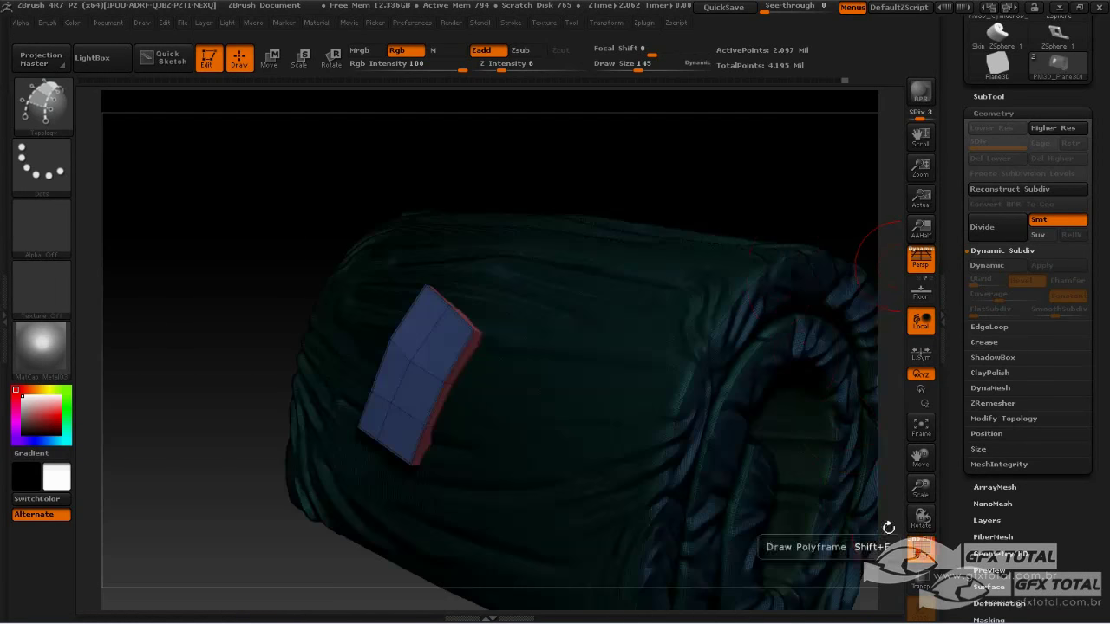
{"action": "left_click_drag", "start_coordinate": [764, 164], "coordinate": [756, 201]}
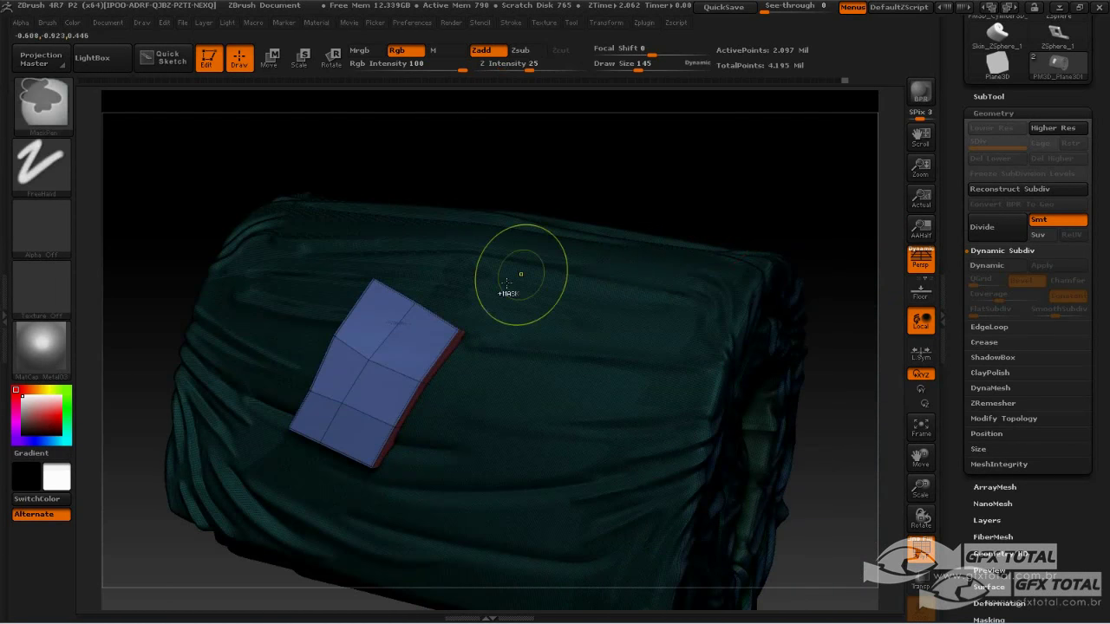
{"action": "left_click", "coordinate": [779, 376]}
{"action": "left_click", "coordinate": [921, 548]}
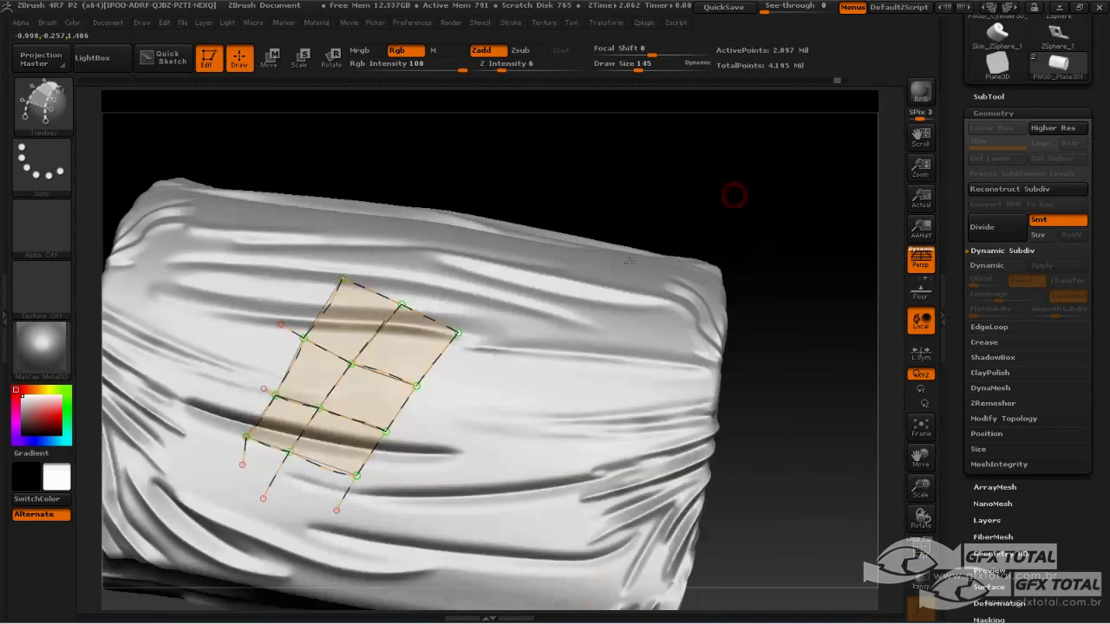
{"action": "mouse_move", "coordinate": [694, 227]}
{"action": "left_mouse_down"}
{"action": "mouse_move", "coordinate": [735, 195]}
{"action": "mouse_move", "coordinate": [709, 173]}
{"action": "left_mouse_up"}
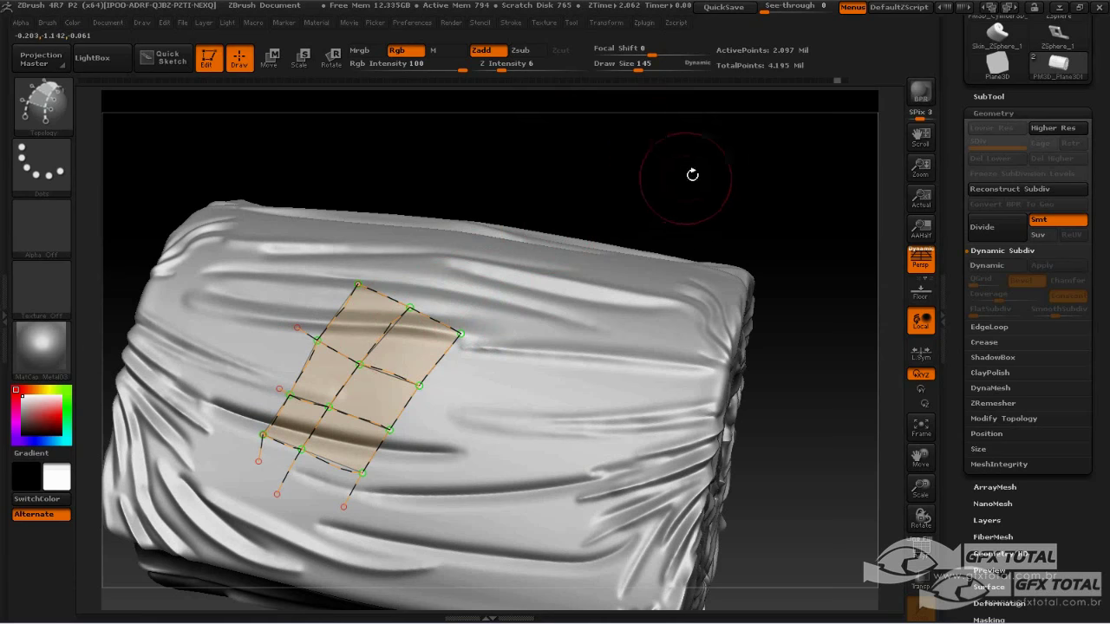
{"action": "mouse_move", "coordinate": [692, 175]}
{"action": "left_mouse_down"}
{"action": "mouse_move", "coordinate": [706, 179]}
{"action": "mouse_move", "coordinate": [649, 199]}
{"action": "left_mouse_up"}
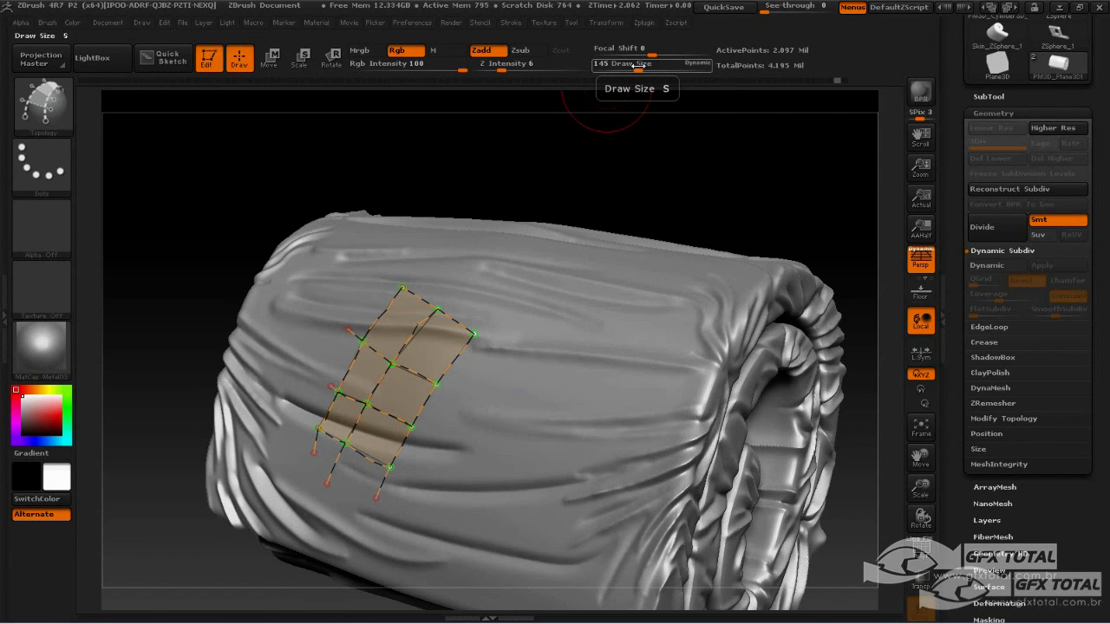
- Raise Draw Size to 842 to preview a thick box patch, then drop it to 1
{"action": "left_click_drag", "start_coordinate": [639, 65], "coordinate": [698, 66]}
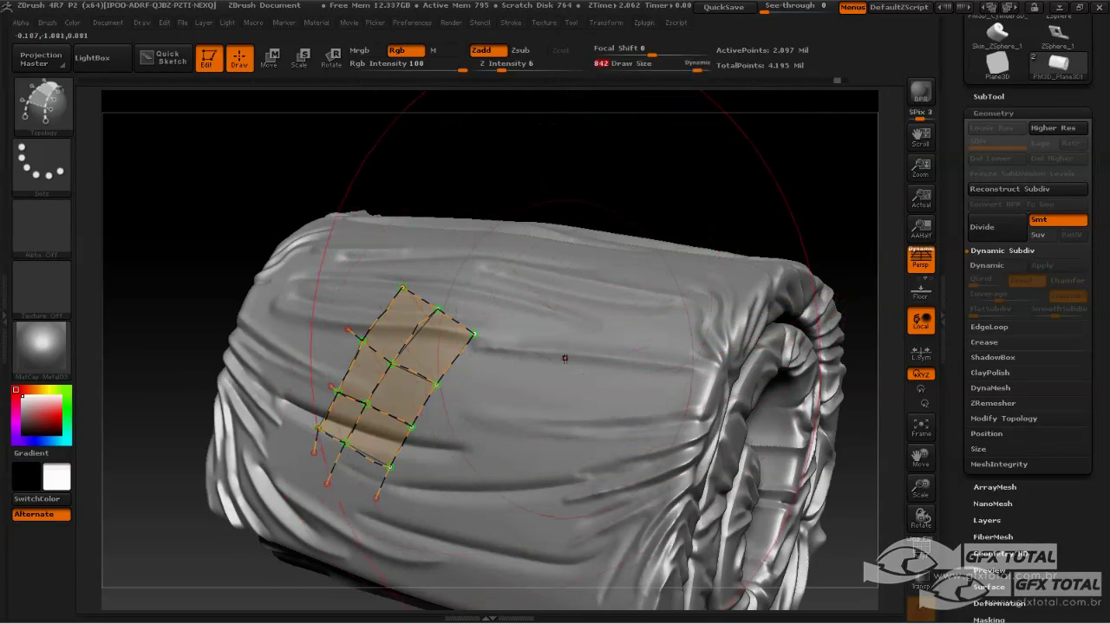
{"action": "left_click", "coordinate": [663, 232]}
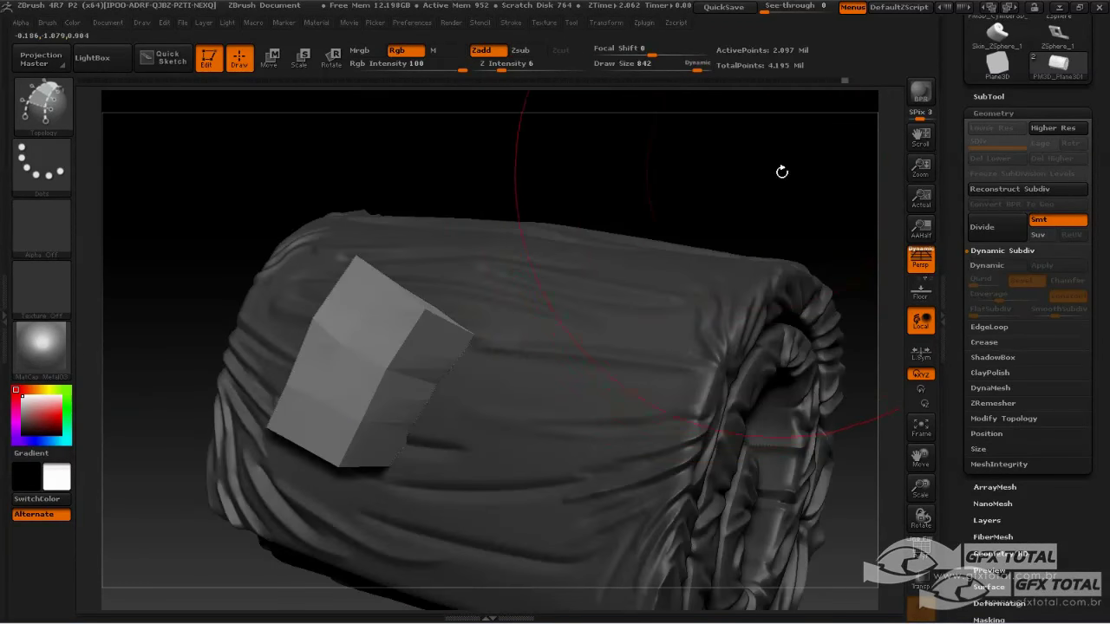
{"action": "mouse_move", "coordinate": [781, 173]}
{"action": "left_mouse_down"}
{"action": "mouse_move", "coordinate": [769, 176]}
{"action": "mouse_move", "coordinate": [867, 391]}
{"action": "left_mouse_up"}
{"action": "left_click", "coordinate": [921, 547]}
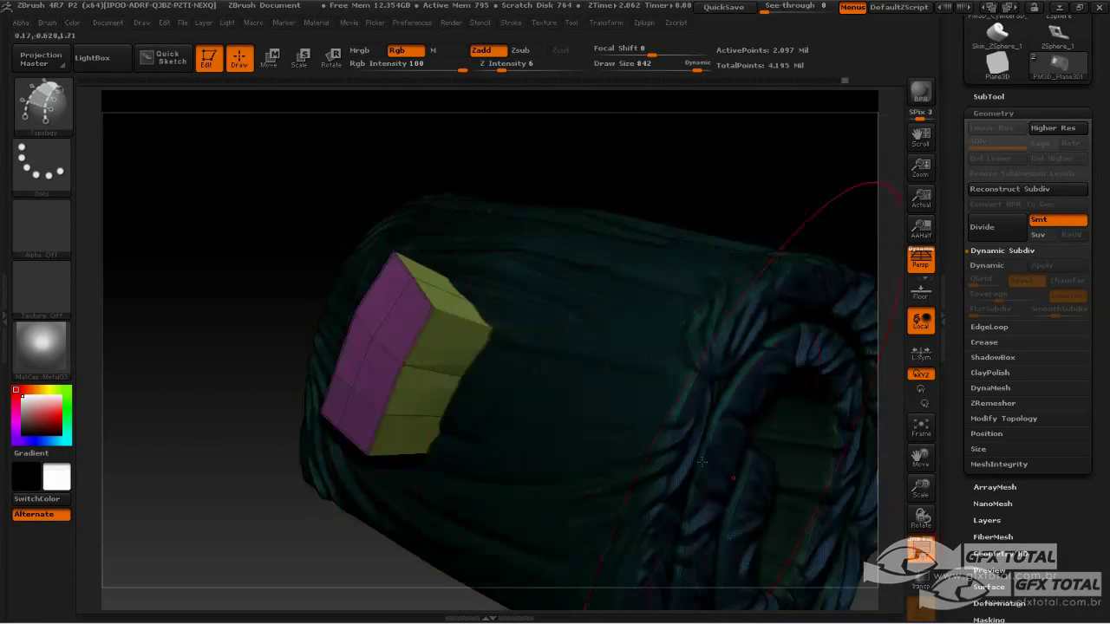
{"action": "left_click_drag", "start_coordinate": [699, 154], "coordinate": [646, 109]}
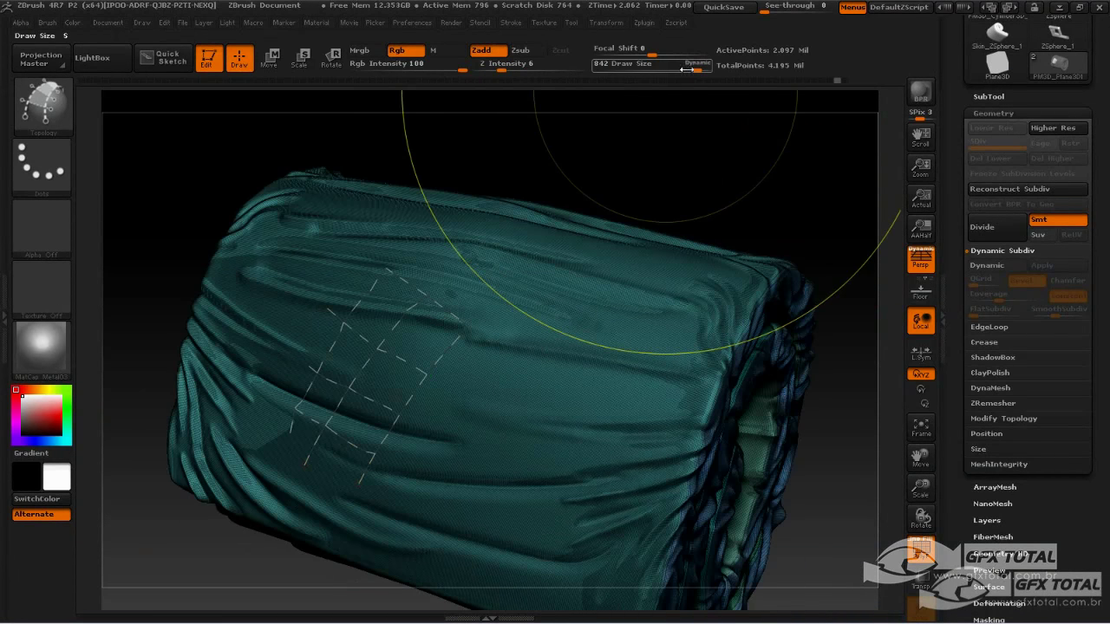
{"action": "left_click_drag", "start_coordinate": [696, 69], "coordinate": [593, 69]}
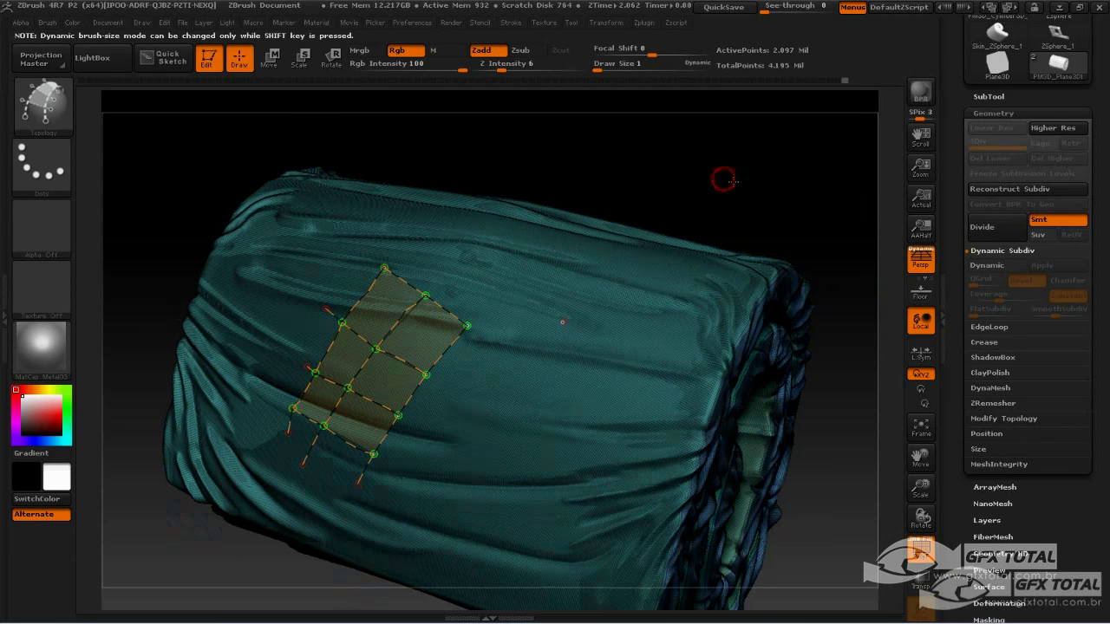
- Preview the thin patch on the cloth surface, then undo back to curve editing
{"action": "left_click_drag", "start_coordinate": [713, 179], "coordinate": [556, 354]}
{"action": "left_click", "coordinate": [561, 347]}
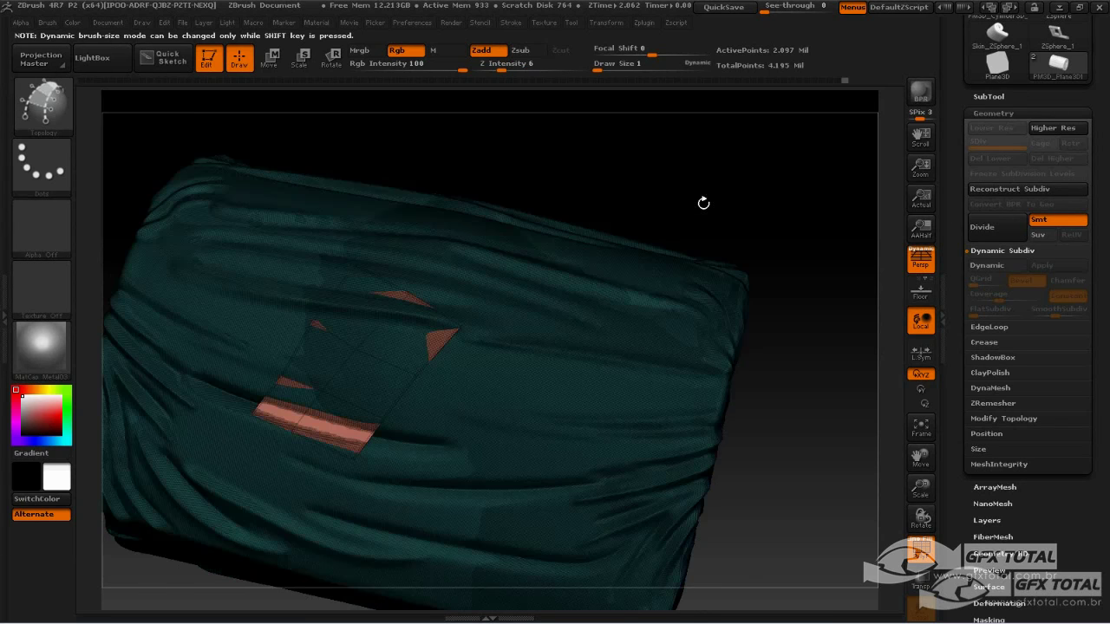
{"action": "left_click_drag", "start_coordinate": [727, 177], "coordinate": [322, 386]}
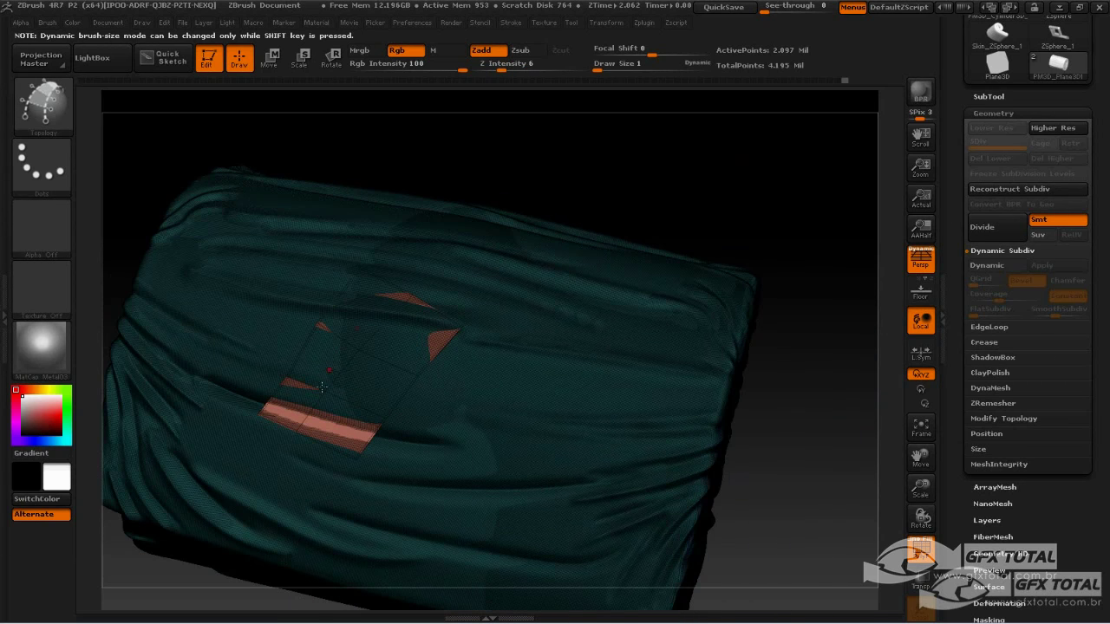
{"action": "key", "text": "ctrl+z"}
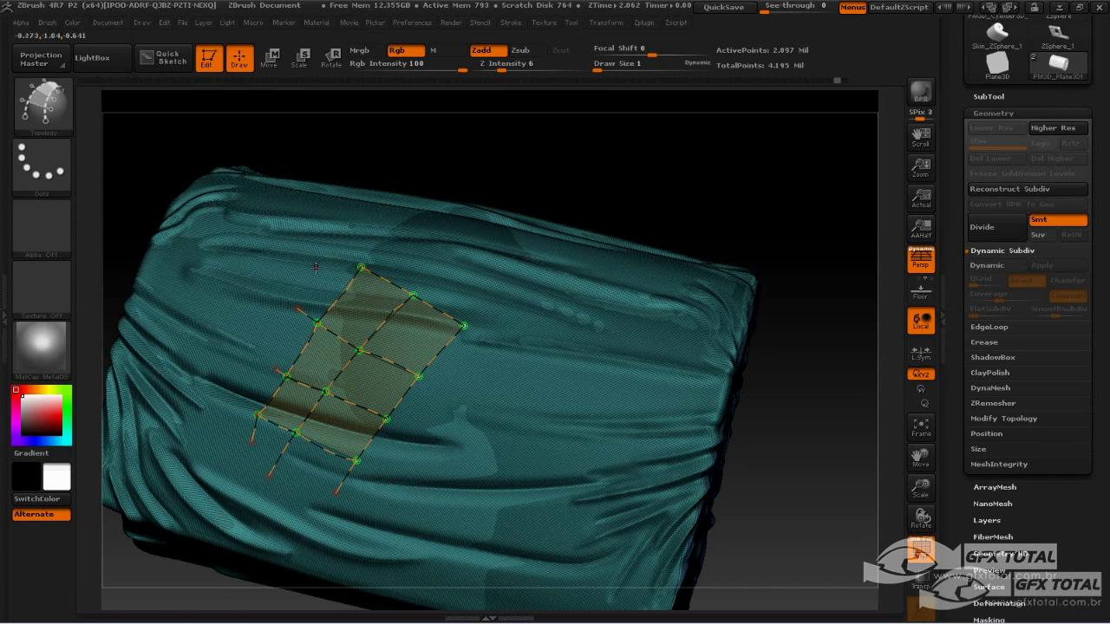
- Erase the strap patch curves at draw size 160 and clear the mask from the cloth
{"action": "left_click", "coordinate": [414, 393], "text": "alt"}
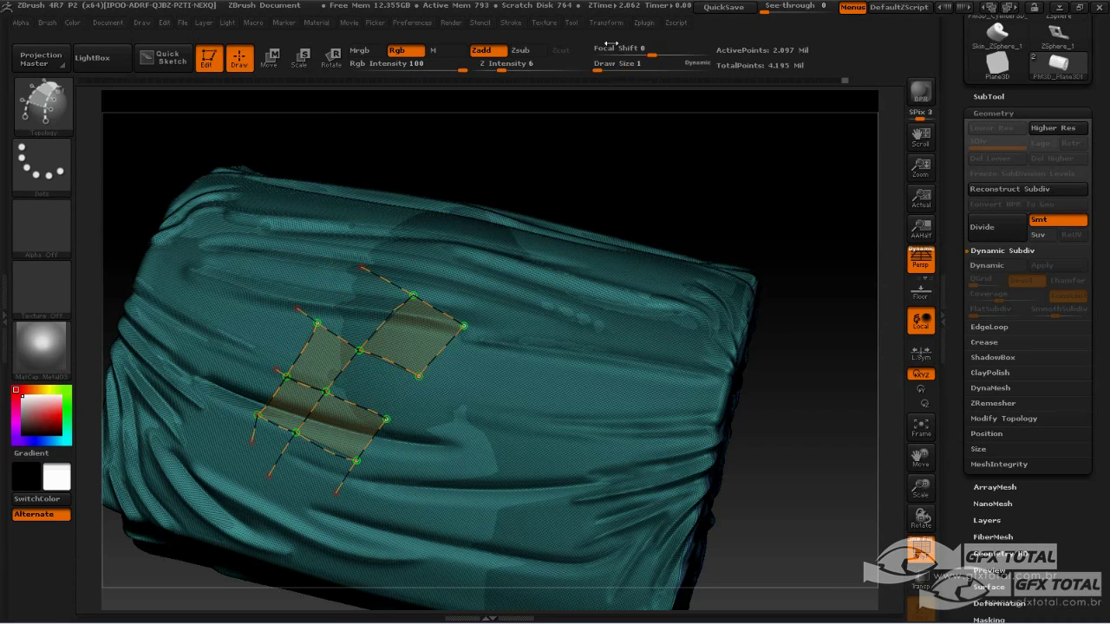
{"action": "left_click_drag", "start_coordinate": [598, 65], "coordinate": [644, 65]}
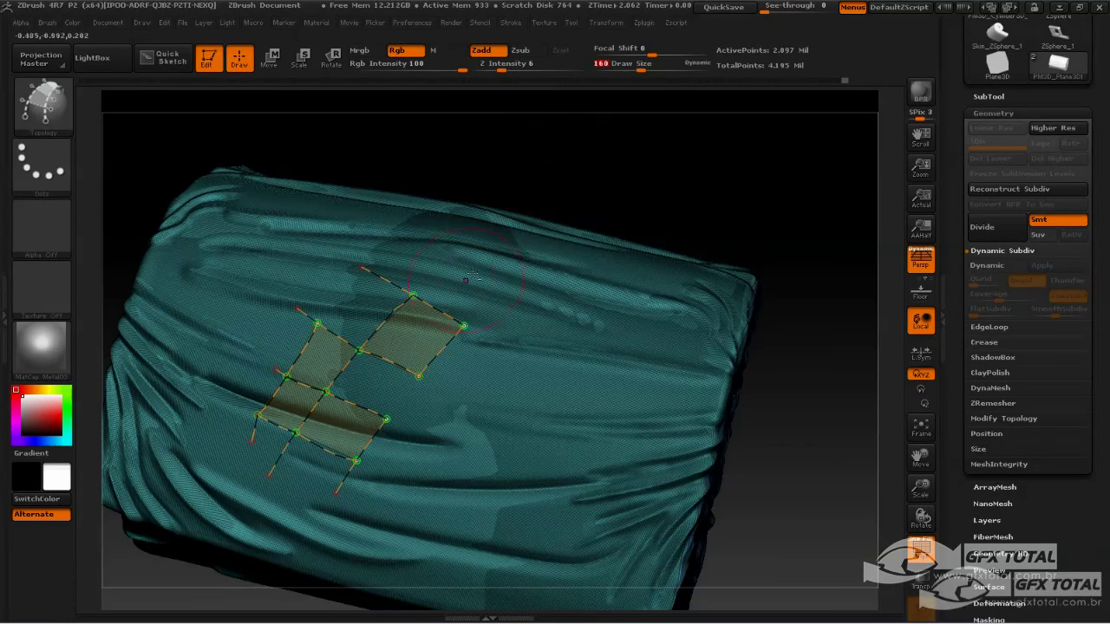
{"action": "left_click", "coordinate": [319, 501], "text": "alt"}
{"action": "left_click", "coordinate": [271, 479], "text": "alt"}
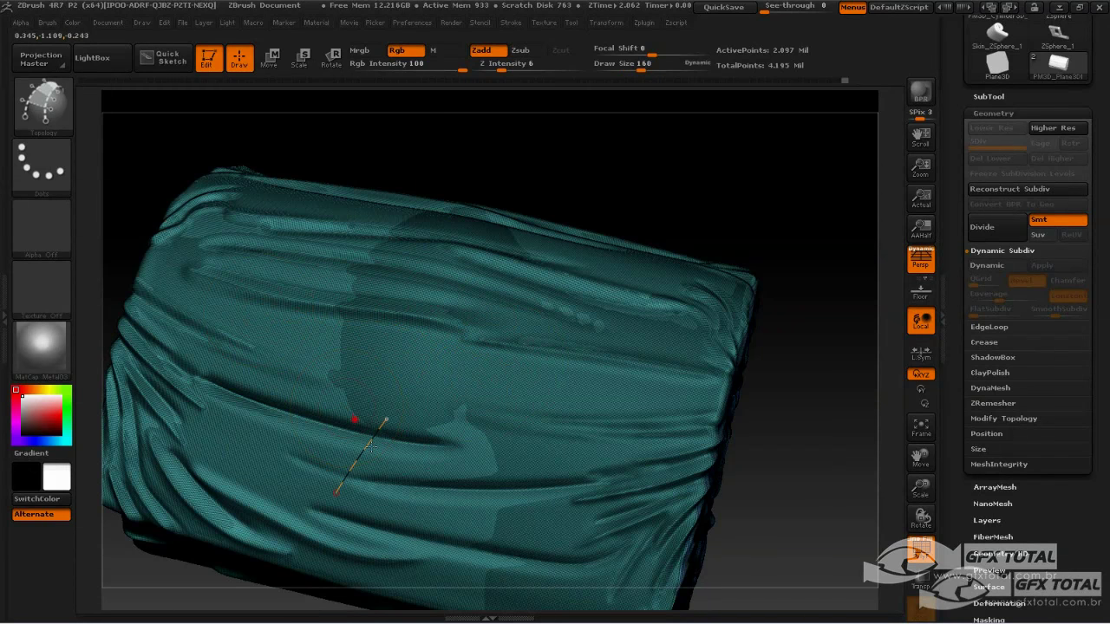
{"action": "left_click", "coordinate": [667, 170], "text": "ctrl"}
{"action": "left_click_drag", "start_coordinate": [711, 162], "coordinate": [725, 189], "text": "alt"}
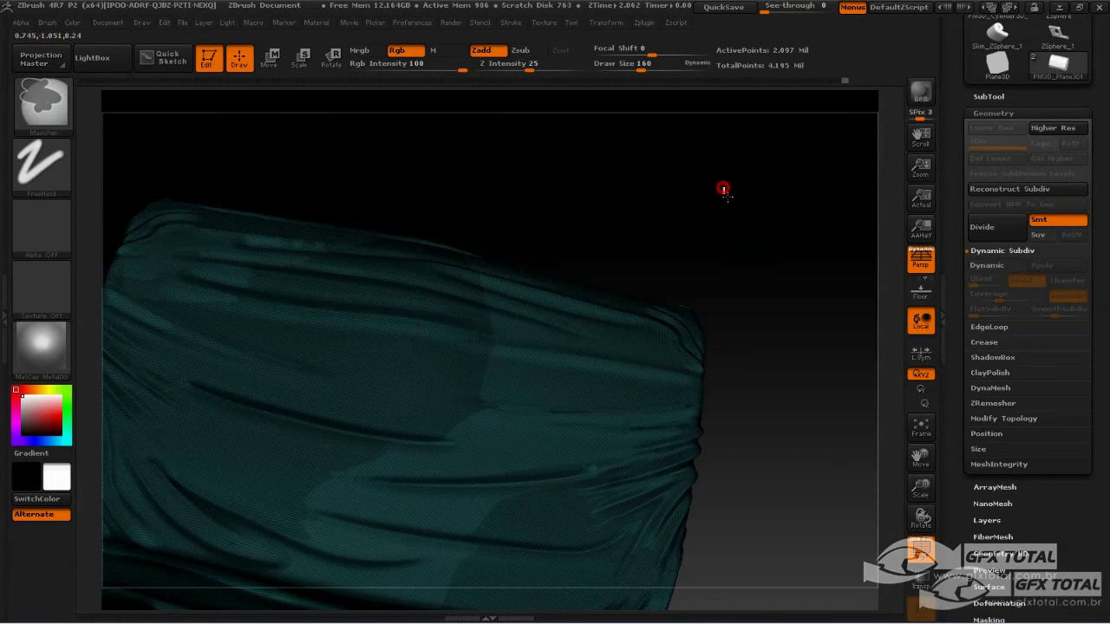
{"action": "left_click_drag", "start_coordinate": [807, 259], "coordinate": [873, 453], "text": "ctrl"}
- Hide the PolyFrame and turn the cloth roll to a front view showing its top
{"action": "left_click", "coordinate": [921, 551]}
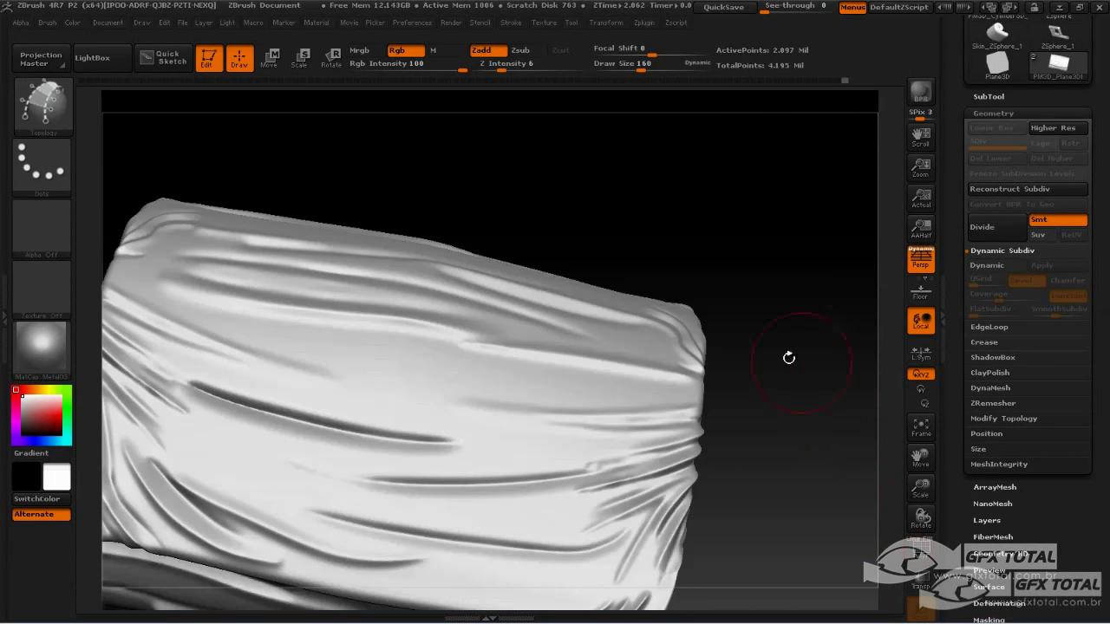
{"action": "mouse_move", "coordinate": [713, 218]}
{"action": "left_mouse_down", "text": "shift"}
{"action": "mouse_move", "coordinate": [739, 217]}
{"action": "mouse_move", "coordinate": [811, 273]}
{"action": "mouse_move", "coordinate": [756, 318]}
{"action": "left_mouse_up", "text": "shift"}
{"action": "mouse_move", "coordinate": [659, 538]}
{"action": "left_mouse_down"}
{"action": "mouse_move", "coordinate": [698, 320]}
{"action": "mouse_move", "coordinate": [711, 411]}
{"action": "mouse_move", "coordinate": [453, 474]}
{"action": "left_mouse_up"}
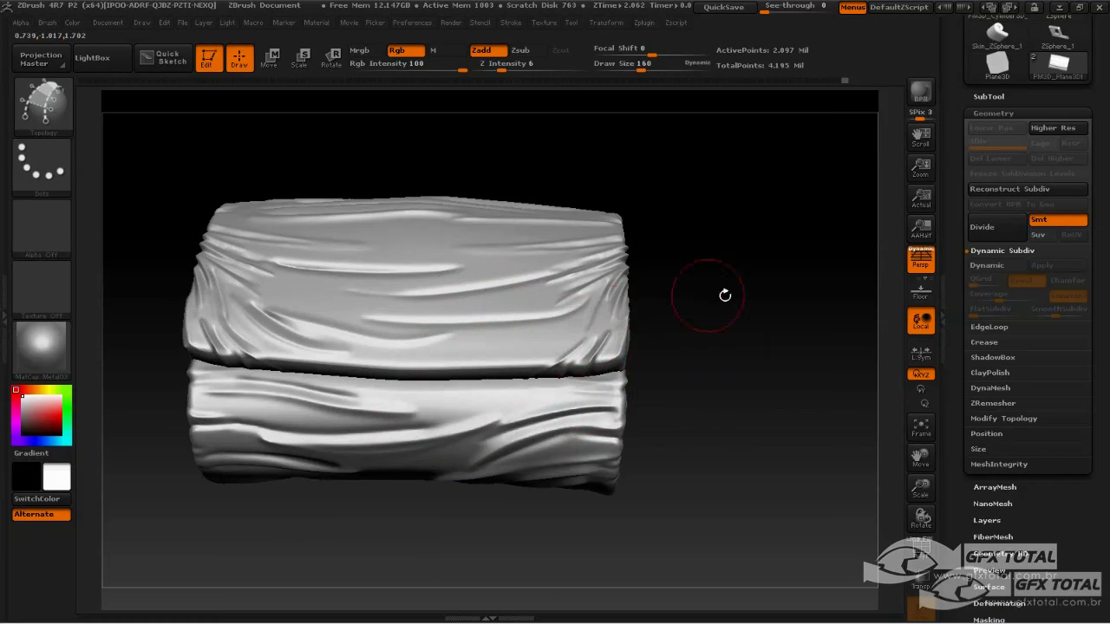
{"action": "left_click_drag", "start_coordinate": [725, 295], "coordinate": [575, 364]}
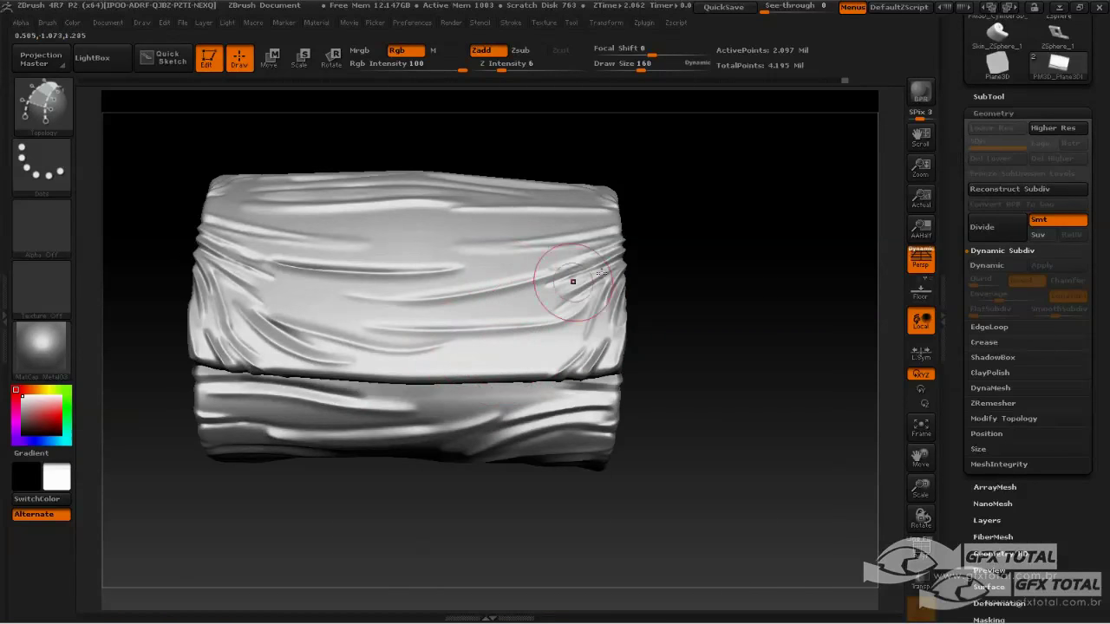
{"action": "left_click_drag", "start_coordinate": [726, 285], "coordinate": [489, 312]}
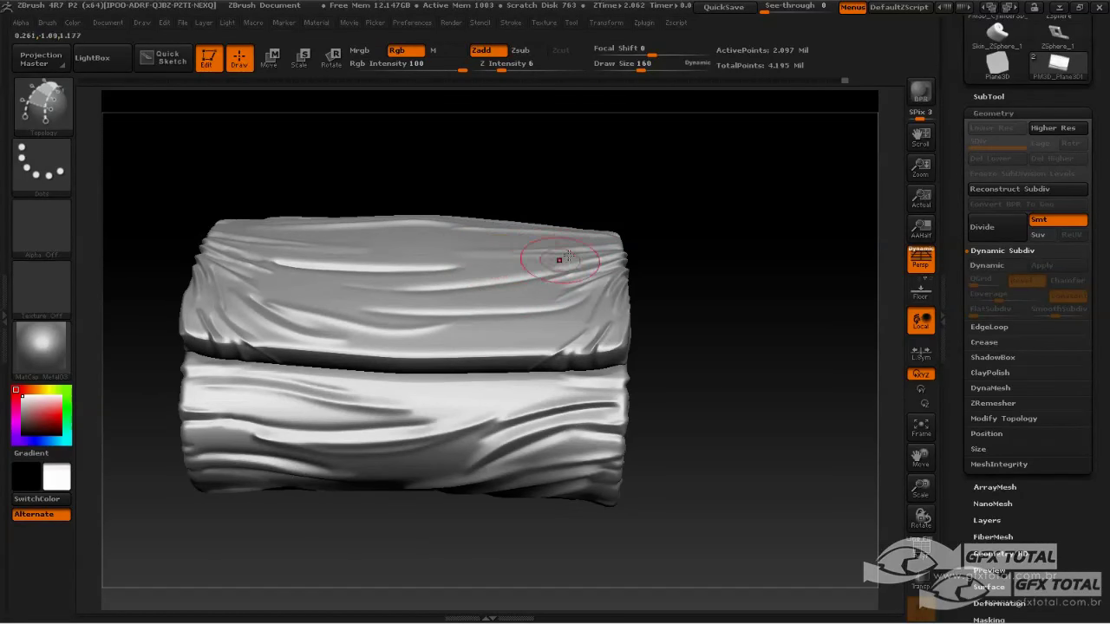
{"action": "mouse_move", "coordinate": [735, 232]}
{"action": "left_mouse_down"}
{"action": "mouse_move", "coordinate": [805, 248]}
{"action": "mouse_move", "coordinate": [787, 243]}
{"action": "left_mouse_up"}
- Lower Draw Size to 140 and enable LazyMouse in the Stroke menu
{"action": "left_click_drag", "start_coordinate": [643, 70], "coordinate": [637, 69]}
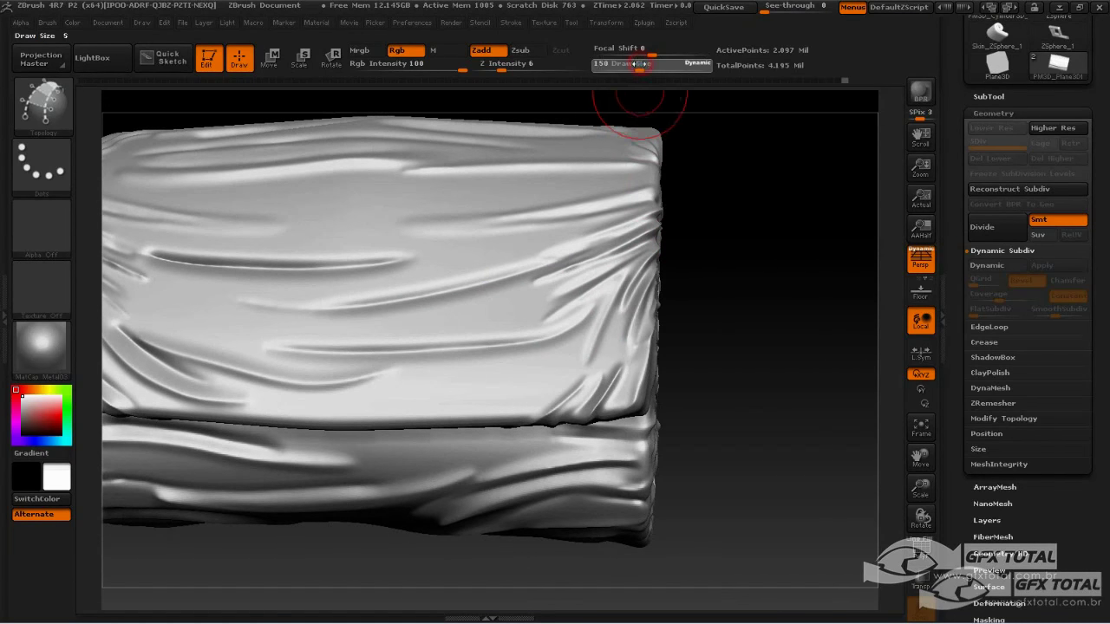
{"action": "left_click_drag", "start_coordinate": [743, 188], "coordinate": [742, 186]}
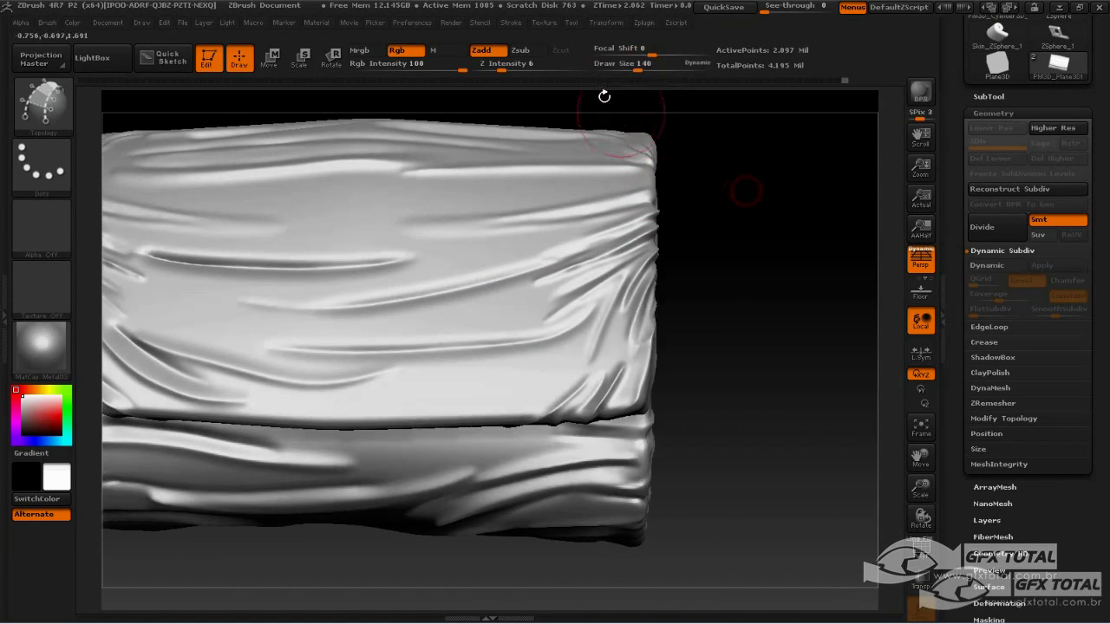
{"action": "left_click", "coordinate": [524, 25]}
{"action": "left_click", "coordinate": [552, 219]}
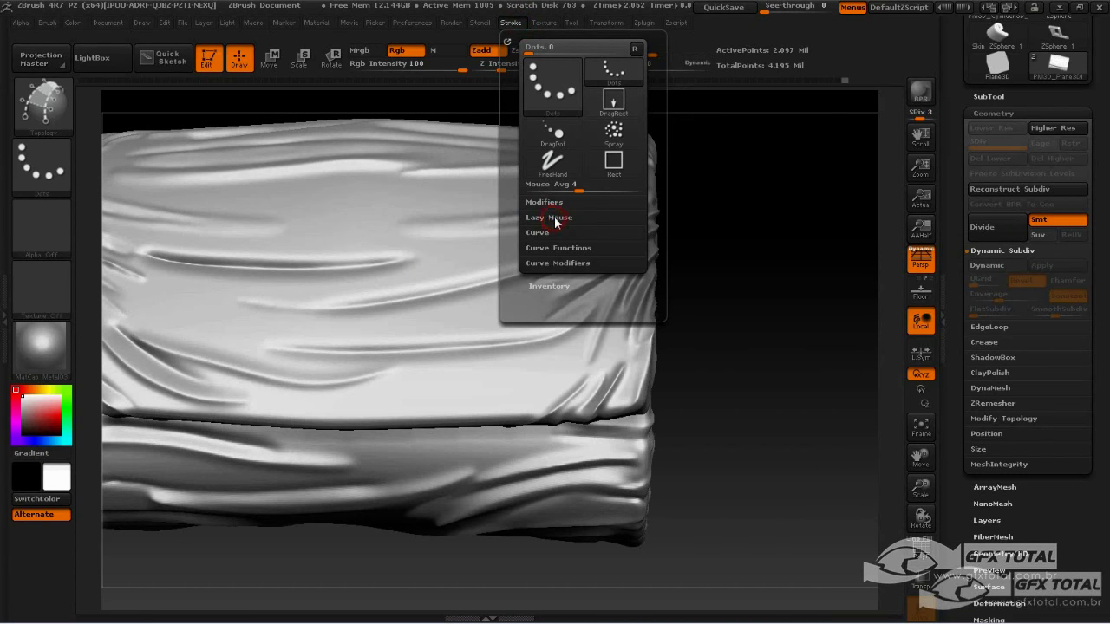
{"action": "left_click", "coordinate": [551, 218]}
{"action": "left_click", "coordinate": [540, 233]}
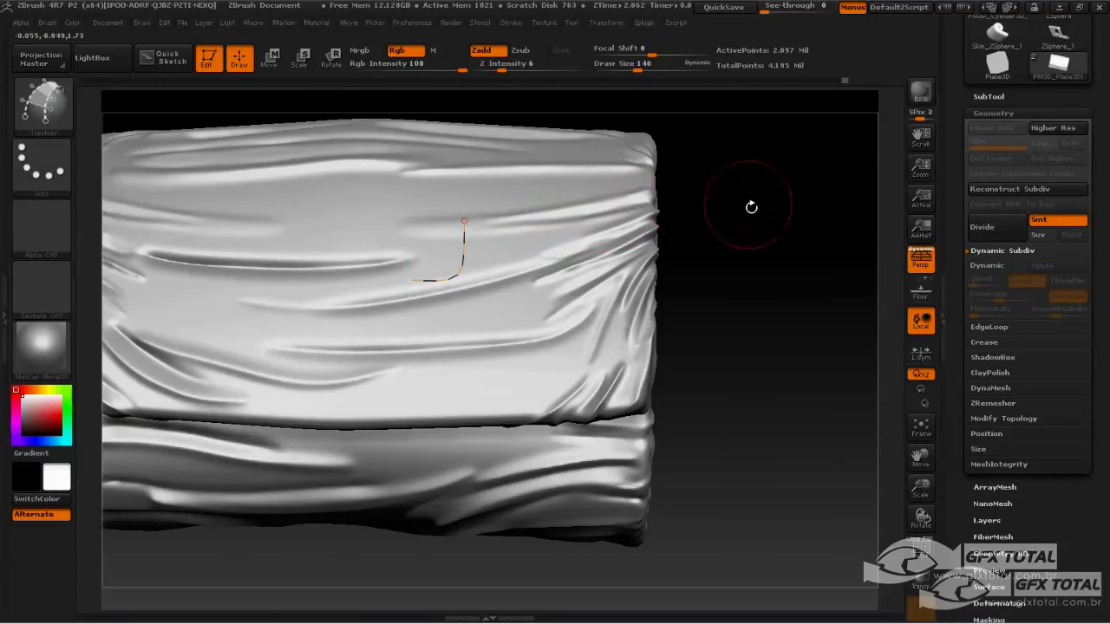
- Draw two parallel vertical topology curves over the rolled cloth
{"action": "mouse_move", "coordinate": [752, 203]}
{"action": "left_mouse_down"}
{"action": "mouse_move", "coordinate": [764, 227]}
{"action": "mouse_move", "coordinate": [738, 268]}
{"action": "left_mouse_up"}
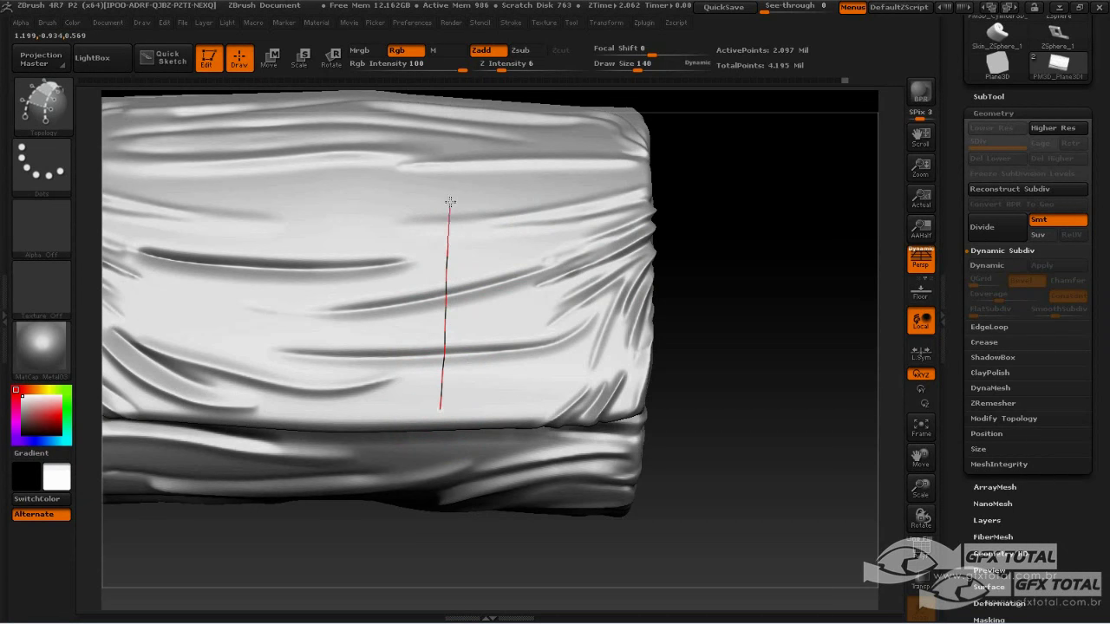
{"action": "left_click_drag", "start_coordinate": [454, 160], "coordinate": [455, 166]}
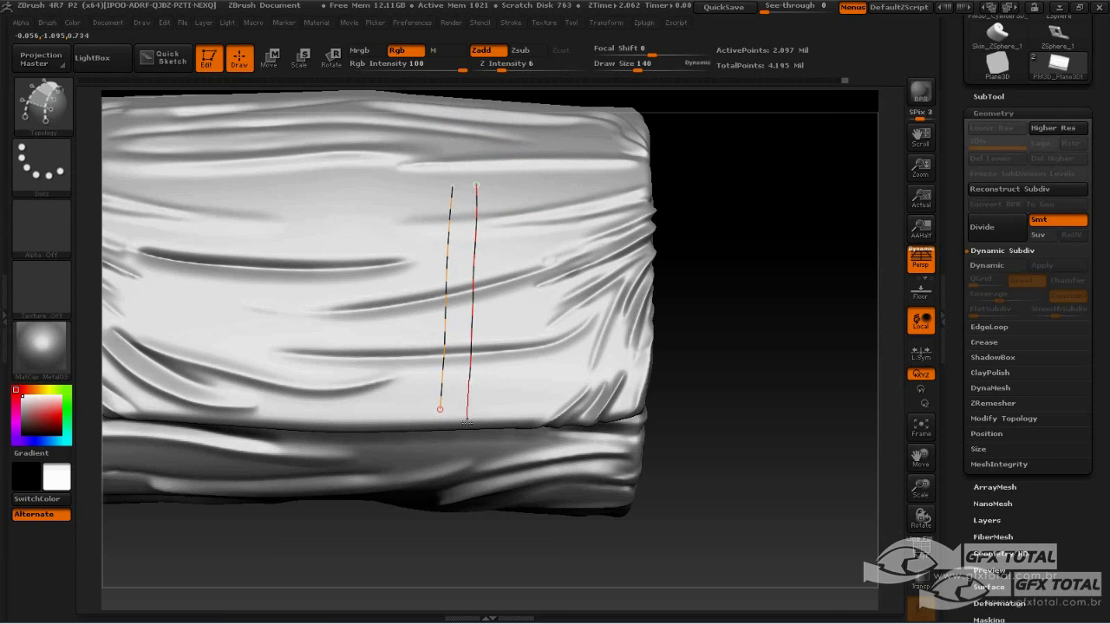
{"action": "left_click_drag", "start_coordinate": [465, 446], "coordinate": [470, 401]}
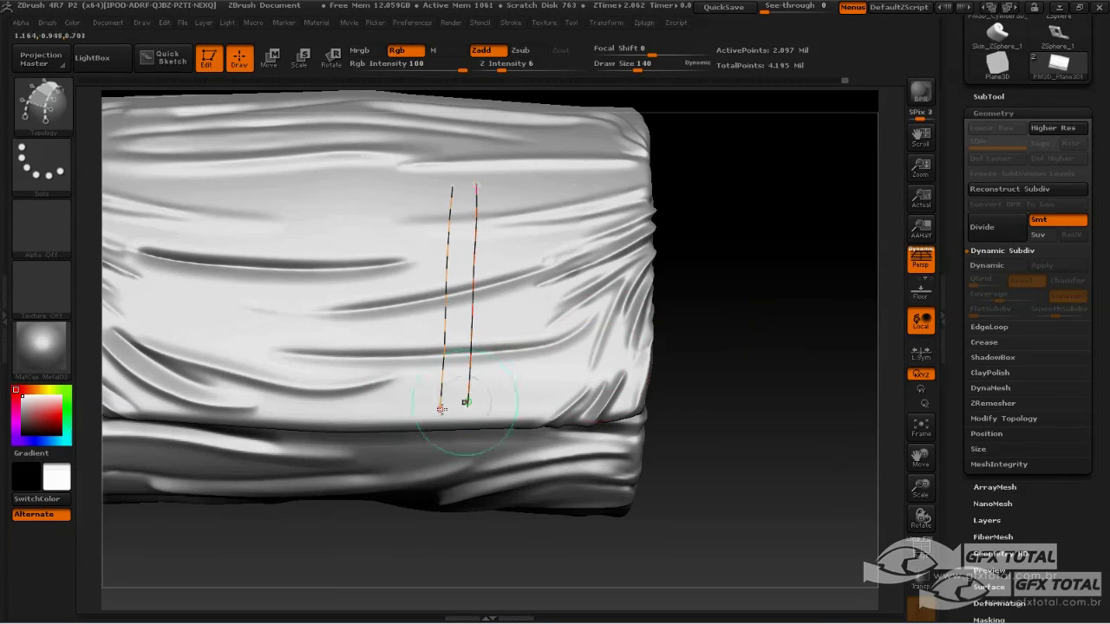
{"action": "mouse_move", "coordinate": [786, 332]}
{"action": "left_mouse_down"}
{"action": "mouse_move", "coordinate": [801, 228]}
{"action": "mouse_move", "coordinate": [804, 315]}
{"action": "left_mouse_up"}
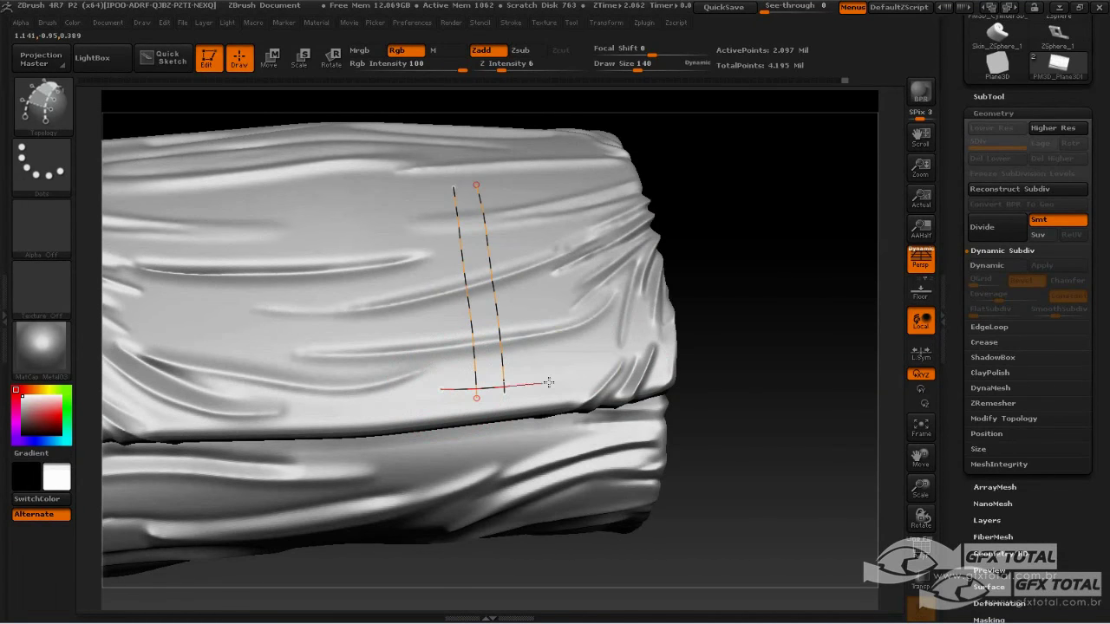
{"action": "left_click_drag", "start_coordinate": [669, 321], "coordinate": [766, 286]}
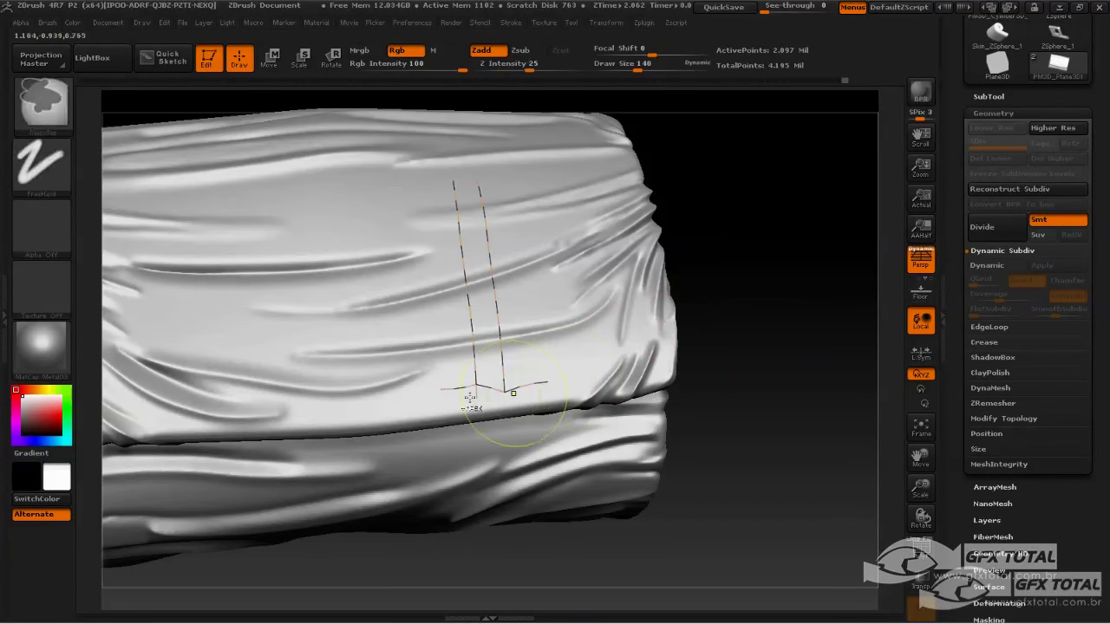
- Draw six crossing curves up the strip between the verticals to form quads
{"action": "mouse_move", "coordinate": [440, 390]}
{"action": "left_mouse_down"}
{"action": "mouse_move", "coordinate": [555, 373]}
{"action": "mouse_move", "coordinate": [576, 322]}
{"action": "left_mouse_up"}
{"action": "left_click_drag", "start_coordinate": [446, 327], "coordinate": [547, 320]}
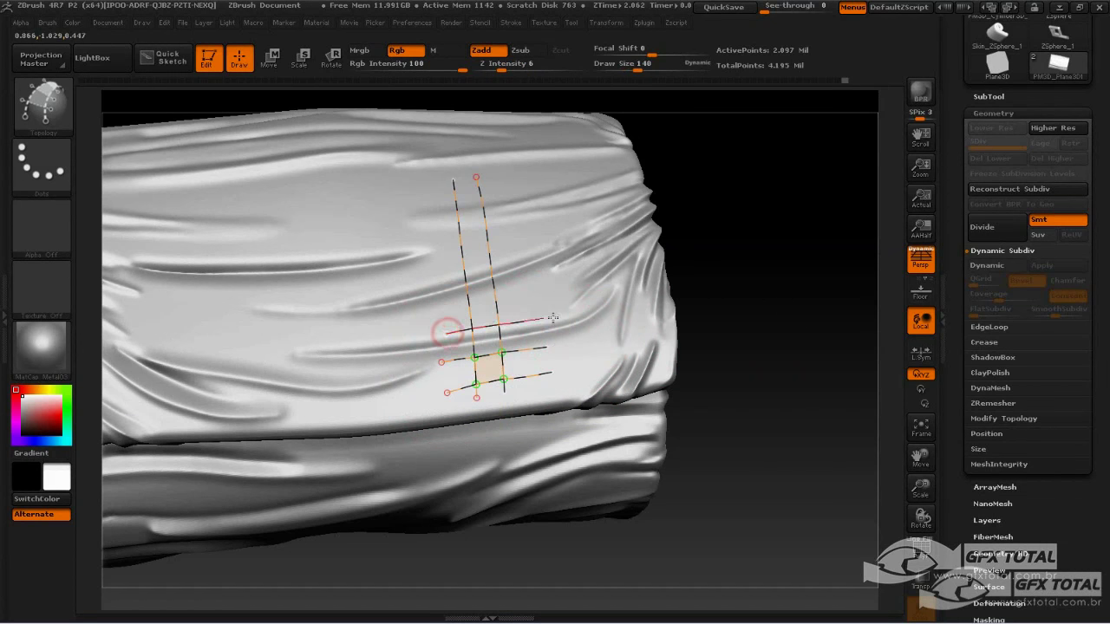
{"action": "left_click_drag", "start_coordinate": [444, 300], "coordinate": [520, 290]}
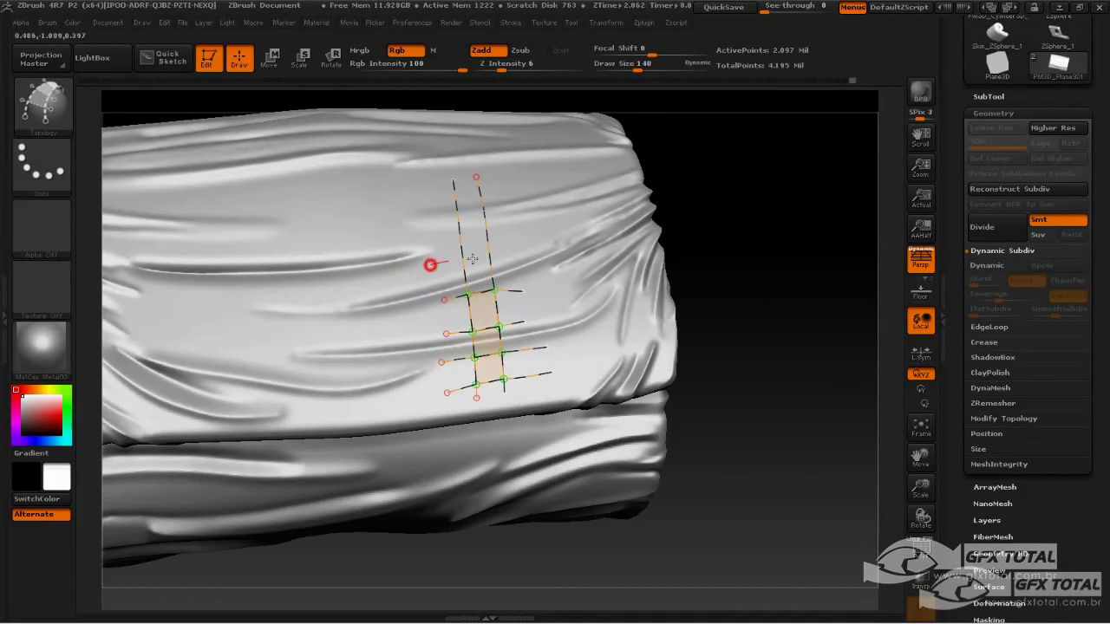
{"action": "left_click_drag", "start_coordinate": [430, 265], "coordinate": [520, 251]}
{"action": "left_click_drag", "start_coordinate": [429, 235], "coordinate": [520, 228]}
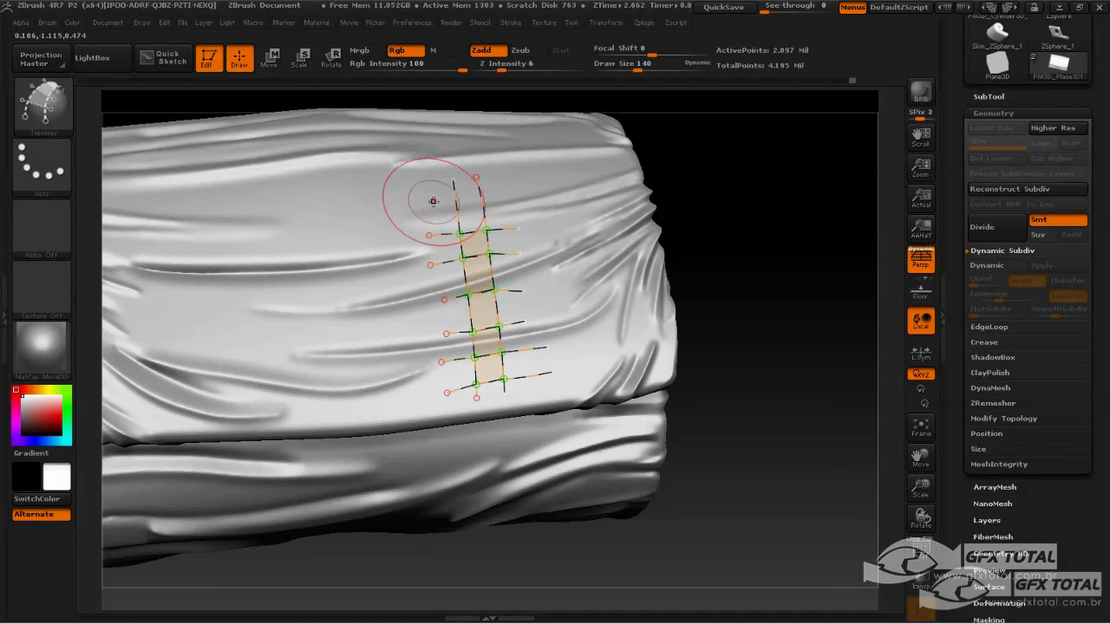
{"action": "left_click_drag", "start_coordinate": [434, 203], "coordinate": [542, 196]}
- Extend both vertical curves upward, cap the strip's top, and trim the overhanging curve ends
{"action": "mouse_move", "coordinate": [737, 171]}
{"action": "left_mouse_down"}
{"action": "mouse_move", "coordinate": [783, 203]}
{"action": "mouse_move", "coordinate": [763, 287]}
{"action": "mouse_move", "coordinate": [422, 282]}
{"action": "left_mouse_up"}
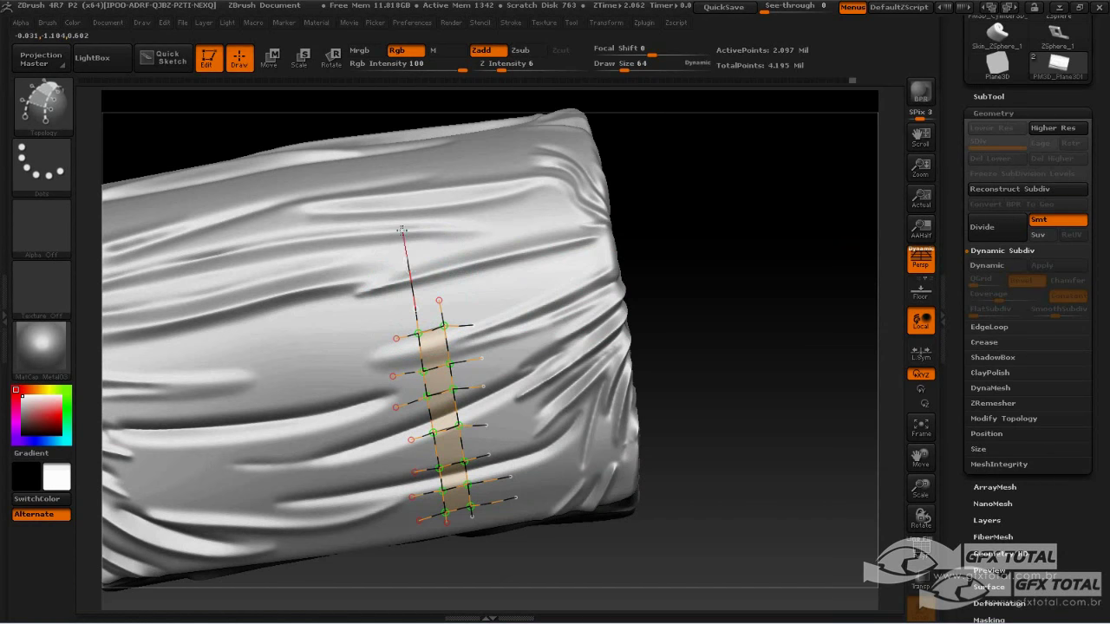
{"action": "mouse_move", "coordinate": [402, 229]}
{"action": "left_mouse_down"}
{"action": "mouse_move", "coordinate": [408, 258]}
{"action": "mouse_move", "coordinate": [430, 250]}
{"action": "left_mouse_up"}
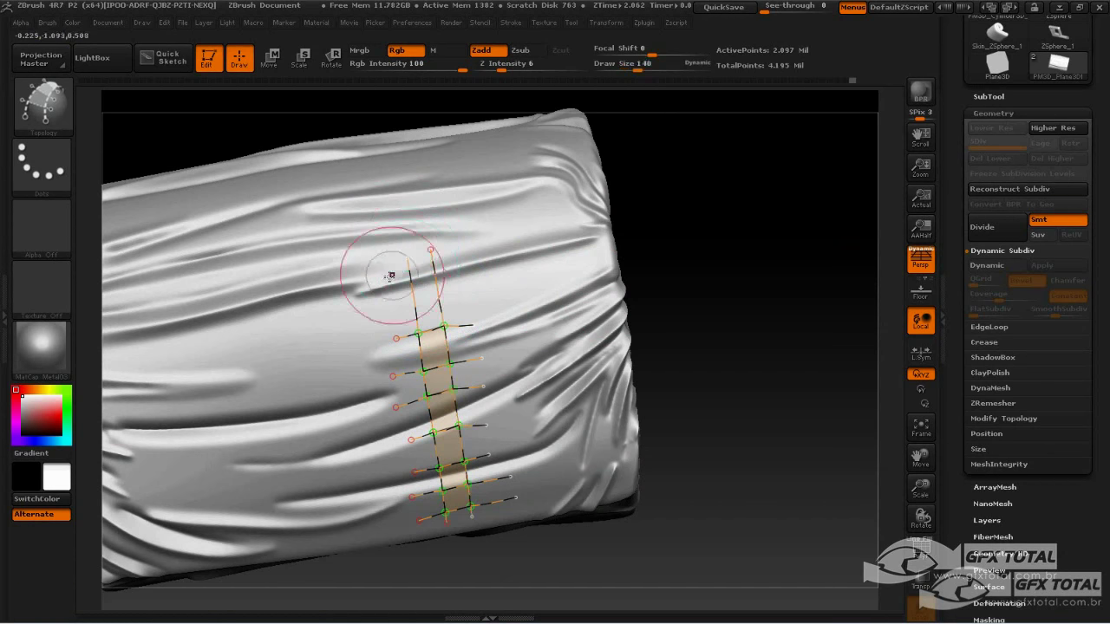
{"action": "left_click_drag", "start_coordinate": [394, 309], "coordinate": [475, 295]}
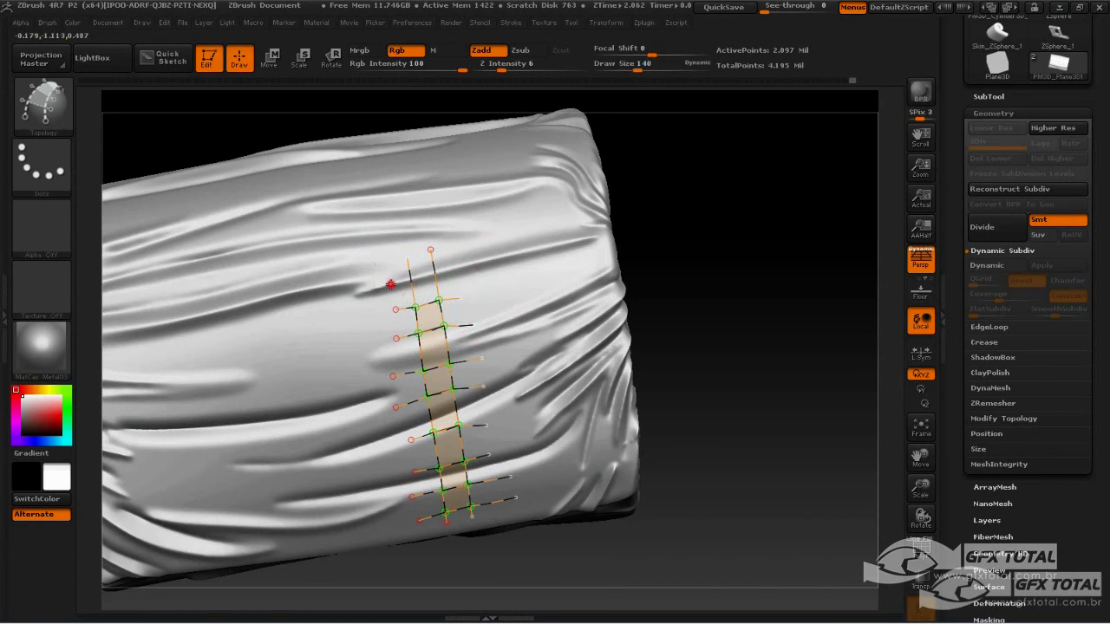
{"action": "left_click_drag", "start_coordinate": [387, 267], "coordinate": [461, 248]}
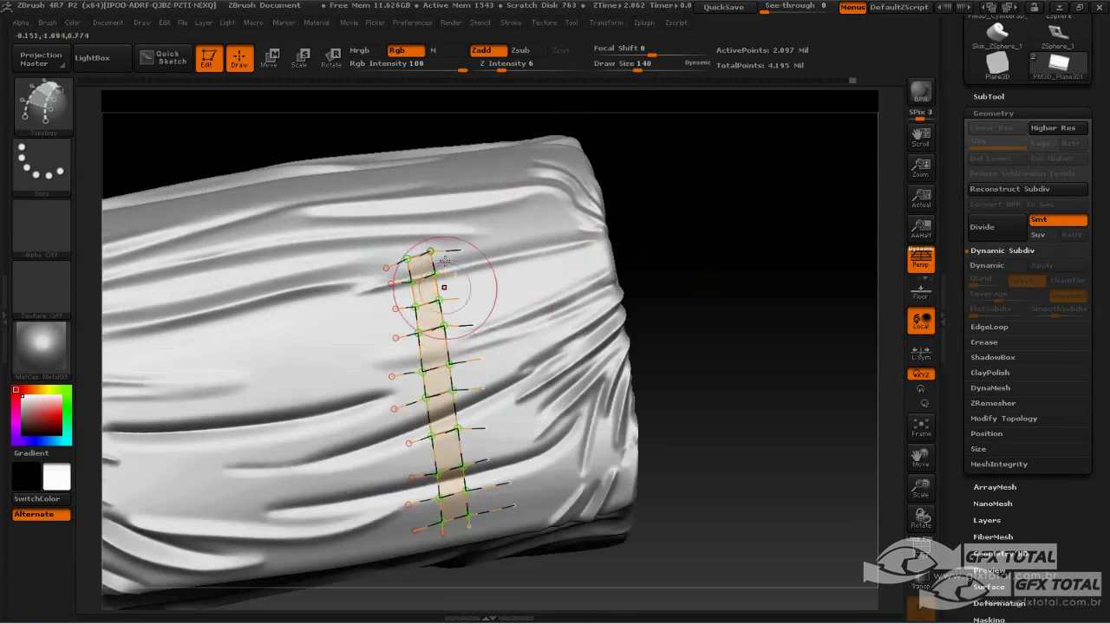
{"action": "left_click_drag", "start_coordinate": [527, 320], "coordinate": [534, 227]}
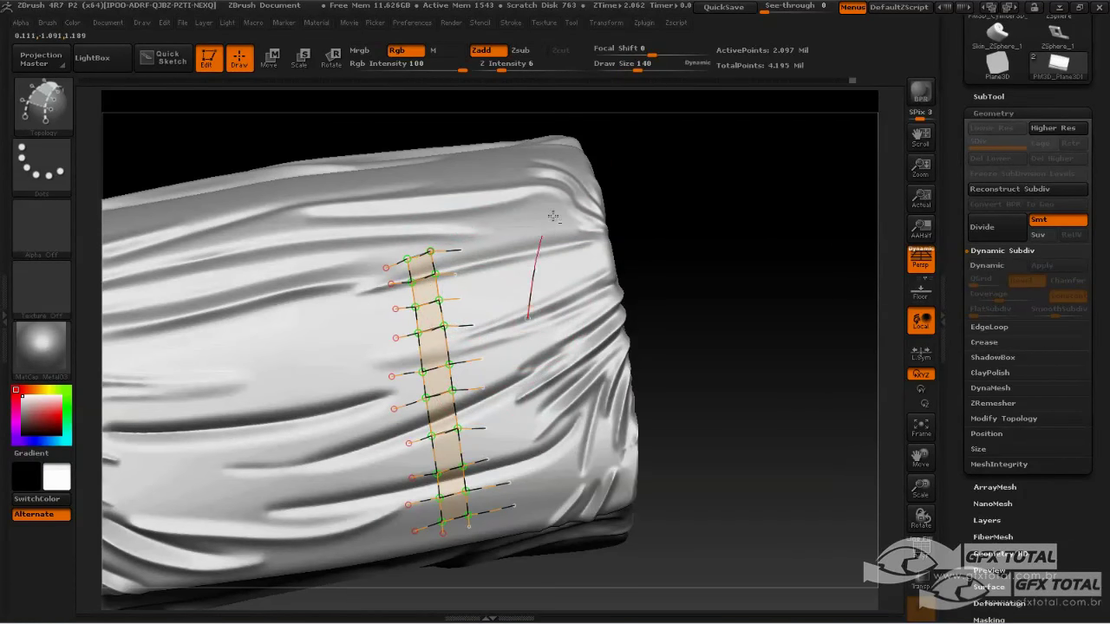
{"action": "left_click_drag", "start_coordinate": [719, 243], "coordinate": [436, 414]}
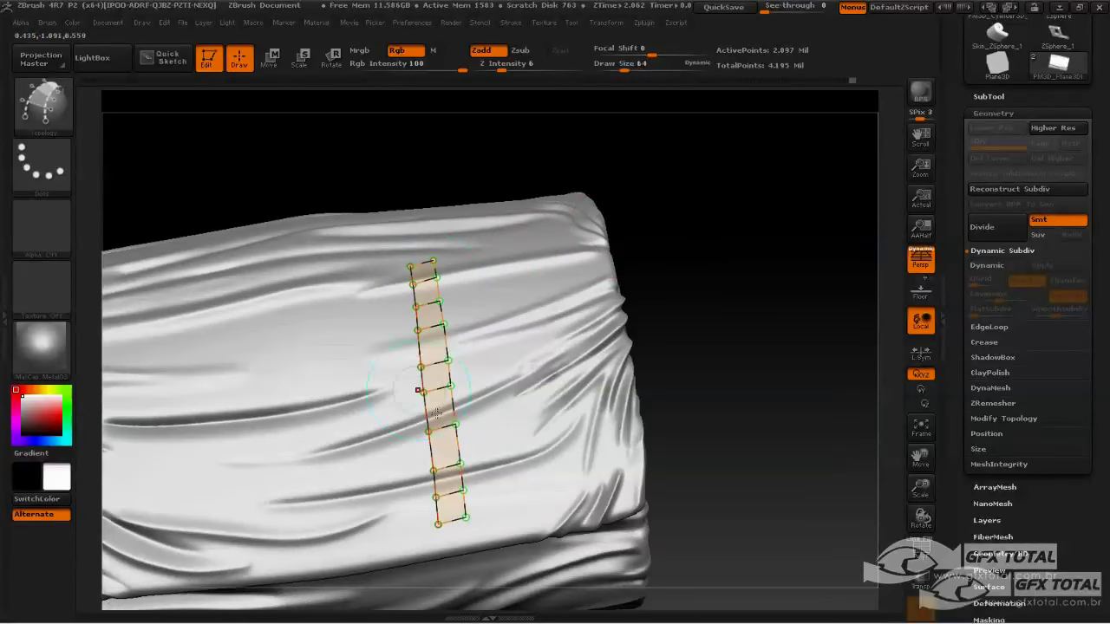
{"action": "mouse_move", "coordinate": [779, 289]}
{"action": "left_mouse_down"}
{"action": "mouse_move", "coordinate": [784, 277]}
{"action": "mouse_move", "coordinate": [748, 293]}
{"action": "mouse_move", "coordinate": [687, 251]}
{"action": "left_mouse_up"}
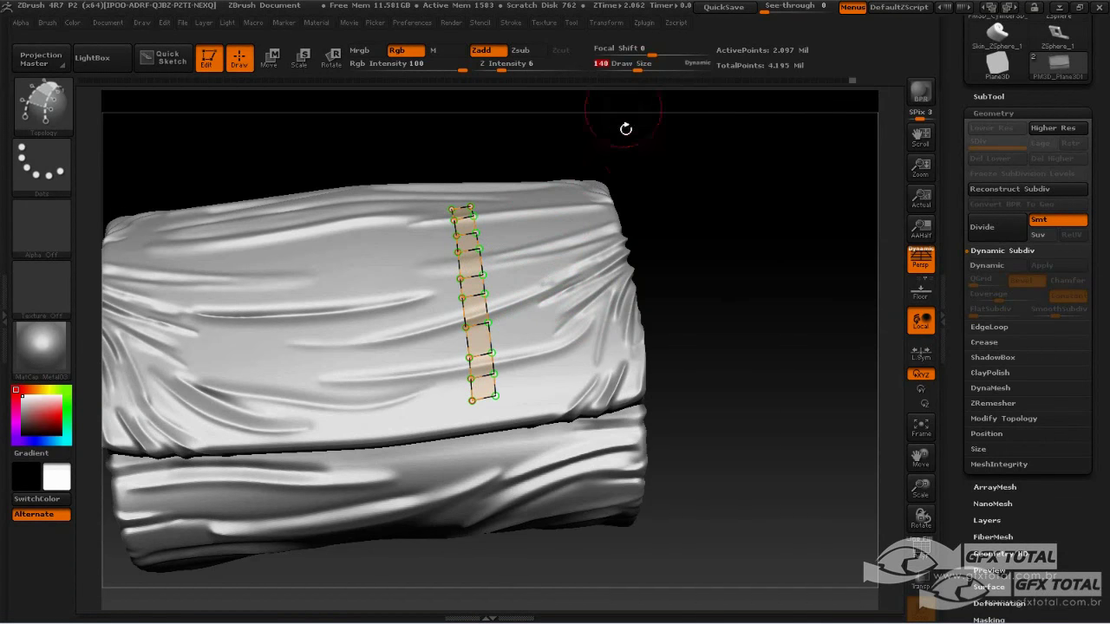
- Toggle the ladder between curves and solid strap preview with A, orbiting to check its fit
{"action": "mouse_move", "coordinate": [658, 187]}
{"action": "left_mouse_down"}
{"action": "mouse_move", "coordinate": [697, 176]}
{"action": "mouse_move", "coordinate": [707, 275]}
{"action": "mouse_move", "coordinate": [611, 329]}
{"action": "left_mouse_up"}
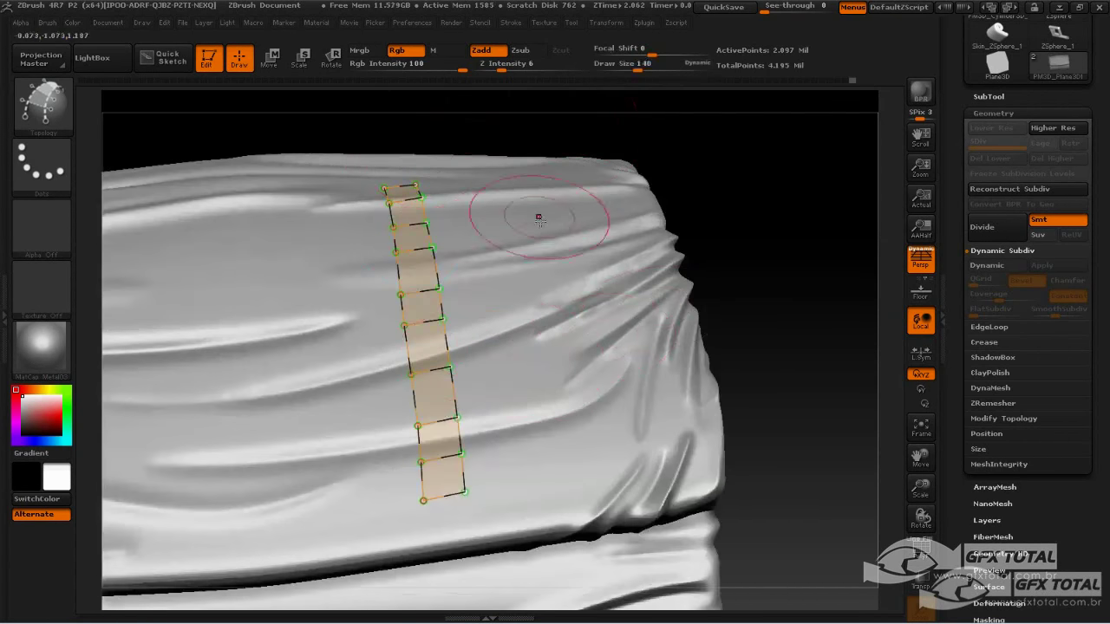
{"action": "key", "text": "a"}
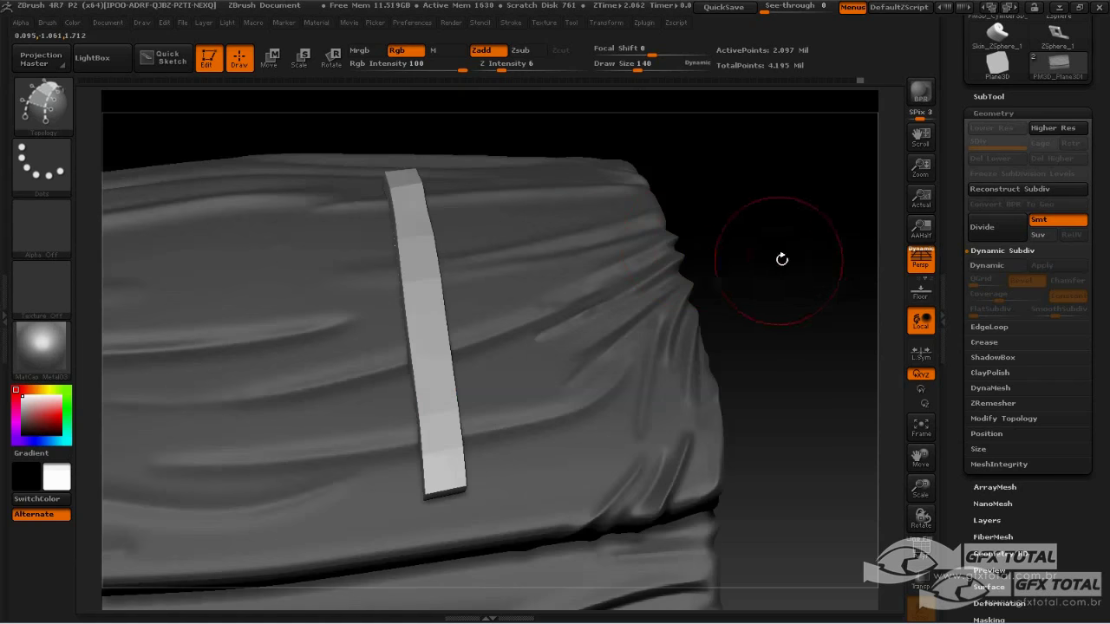
{"action": "left_click_drag", "start_coordinate": [780, 257], "coordinate": [721, 281]}
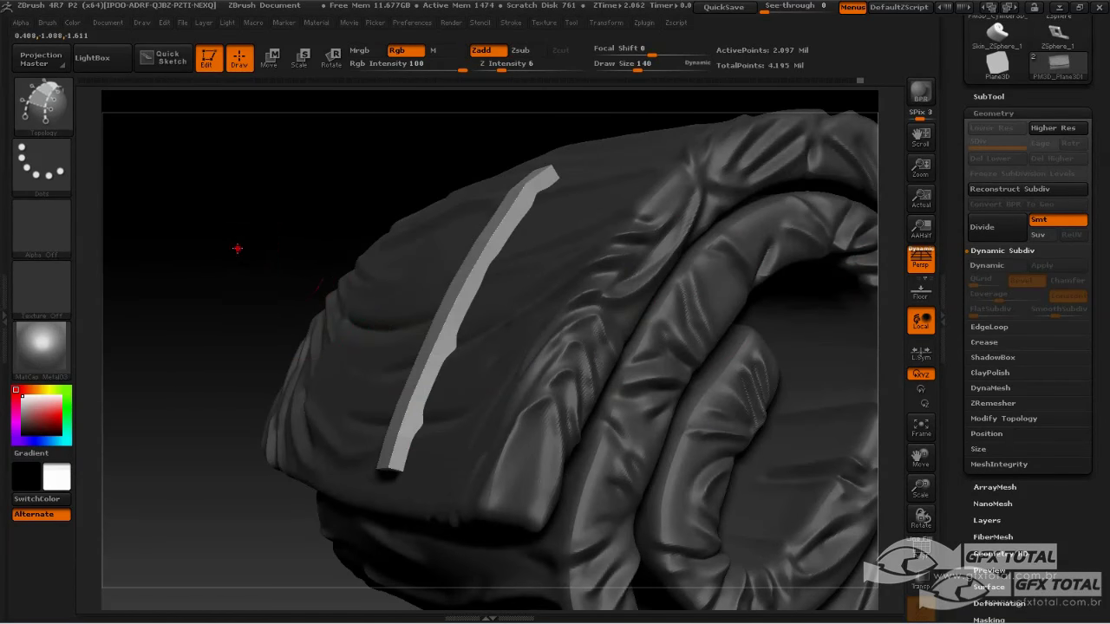
{"action": "left_click_drag", "start_coordinate": [238, 249], "coordinate": [619, 136]}
{"action": "key", "text": "a"}
{"action": "left_click_drag", "start_coordinate": [647, 66], "coordinate": [635, 67]}
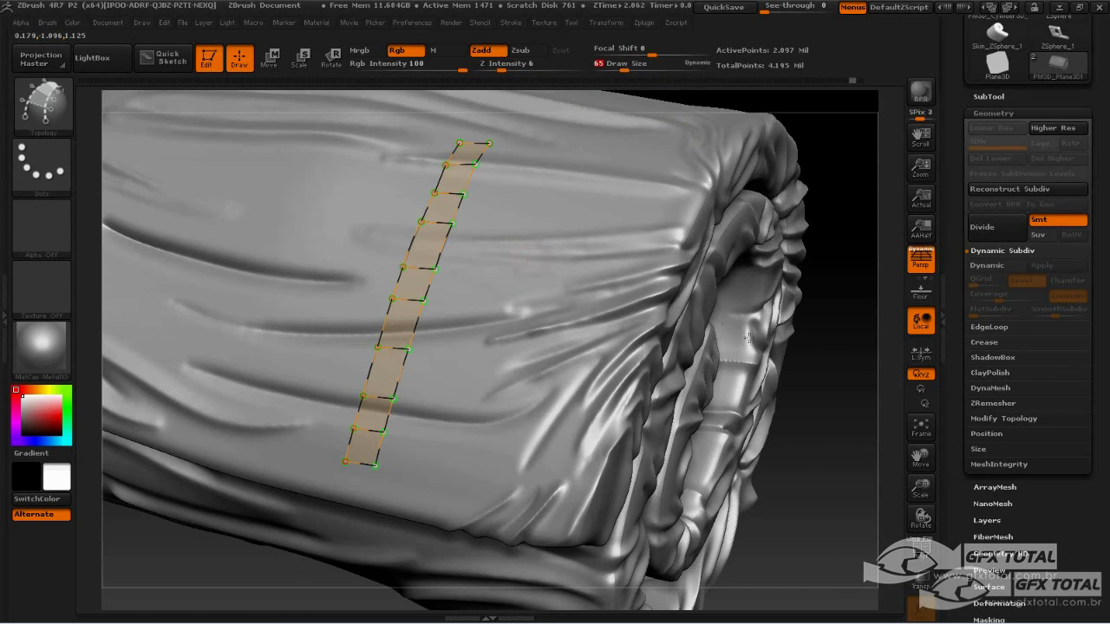
{"action": "key", "text": "a"}
{"action": "mouse_move", "coordinate": [825, 463]}
{"action": "left_mouse_down"}
{"action": "mouse_move", "coordinate": [803, 427]}
{"action": "mouse_move", "coordinate": [820, 382]}
{"action": "mouse_move", "coordinate": [885, 412]}
{"action": "left_mouse_up"}
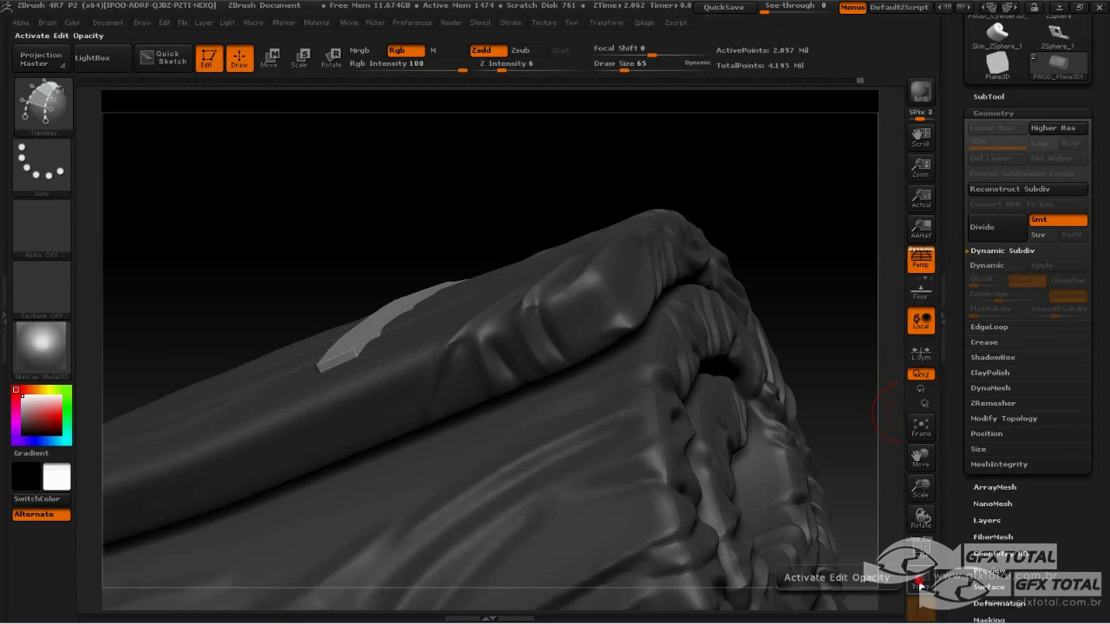
- Make the cloth see-through and re-preview the curves as a thinner solid strap across the roll
{"action": "left_click", "coordinate": [921, 579]}
{"action": "mouse_move", "coordinate": [812, 224]}
{"action": "left_mouse_down"}
{"action": "mouse_move", "coordinate": [838, 222]}
{"action": "mouse_move", "coordinate": [825, 203]}
{"action": "mouse_move", "coordinate": [782, 207]}
{"action": "left_mouse_up"}
{"action": "key", "text": "ctrl+z"}
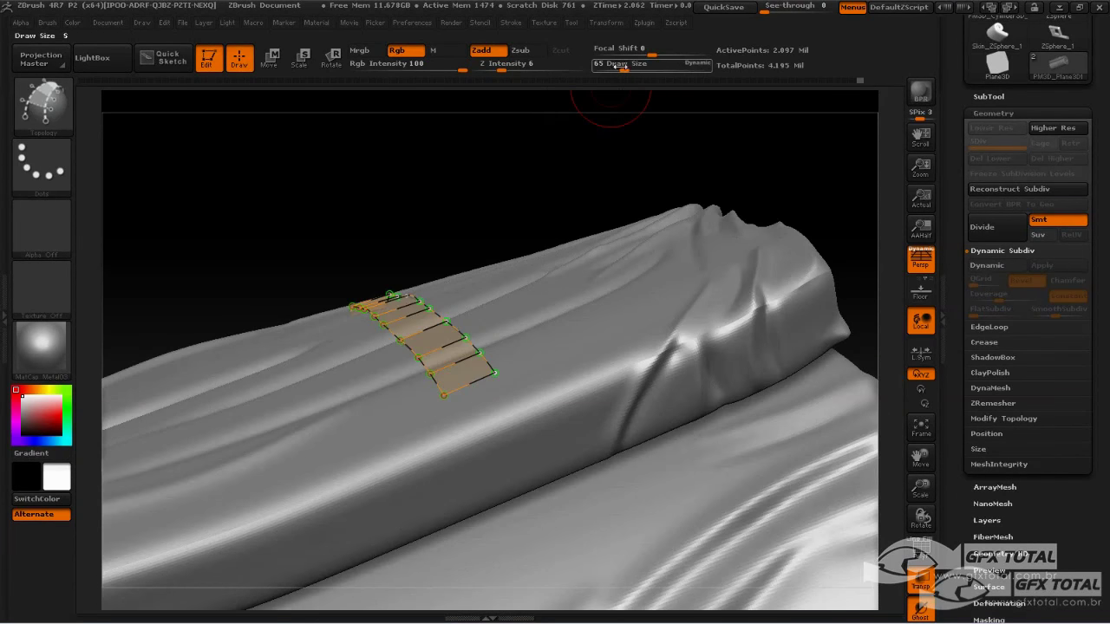
{"action": "left_click_drag", "start_coordinate": [625, 66], "coordinate": [614, 66]}
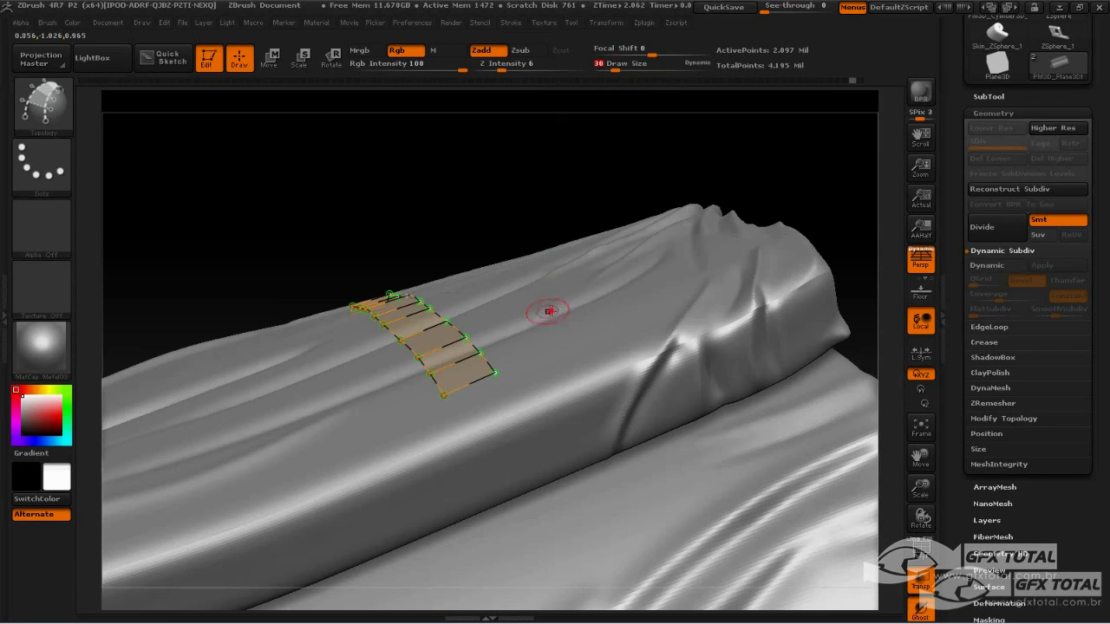
{"action": "key", "text": "a"}
{"action": "mouse_move", "coordinate": [516, 181]}
{"action": "left_mouse_down"}
{"action": "mouse_move", "coordinate": [565, 165]}
{"action": "mouse_move", "coordinate": [515, 330]}
{"action": "left_mouse_up"}
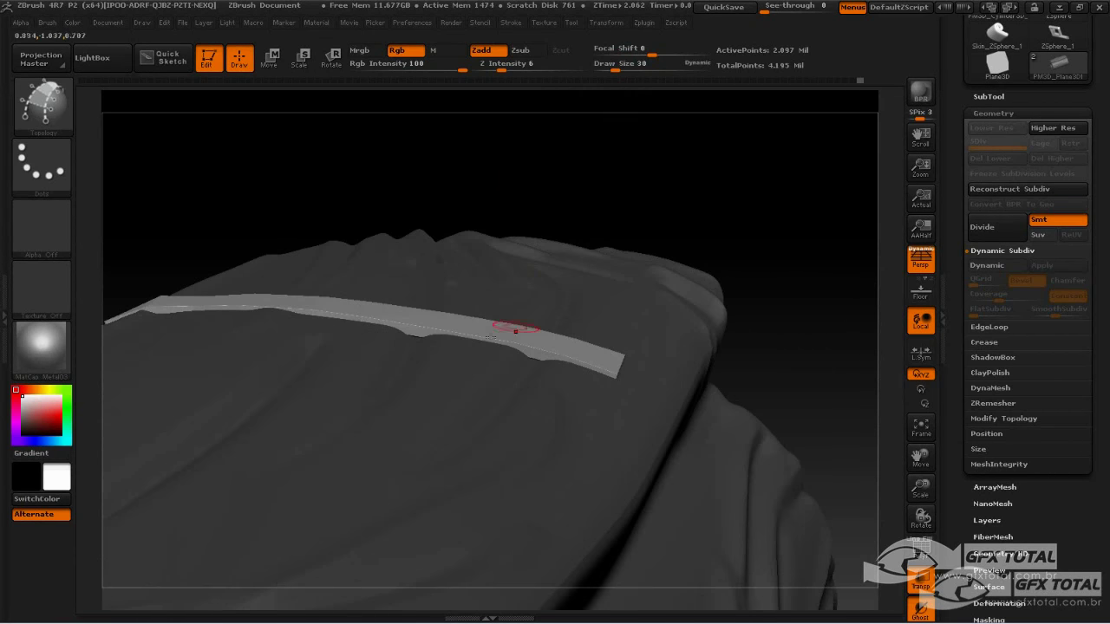
{"action": "mouse_move", "coordinate": [775, 235]}
{"action": "left_mouse_down"}
{"action": "mouse_move", "coordinate": [768, 211]}
{"action": "mouse_move", "coordinate": [775, 310]}
{"action": "mouse_move", "coordinate": [841, 156]}
{"action": "mouse_move", "coordinate": [818, 174]}
{"action": "mouse_move", "coordinate": [851, 183]}
{"action": "left_mouse_up"}
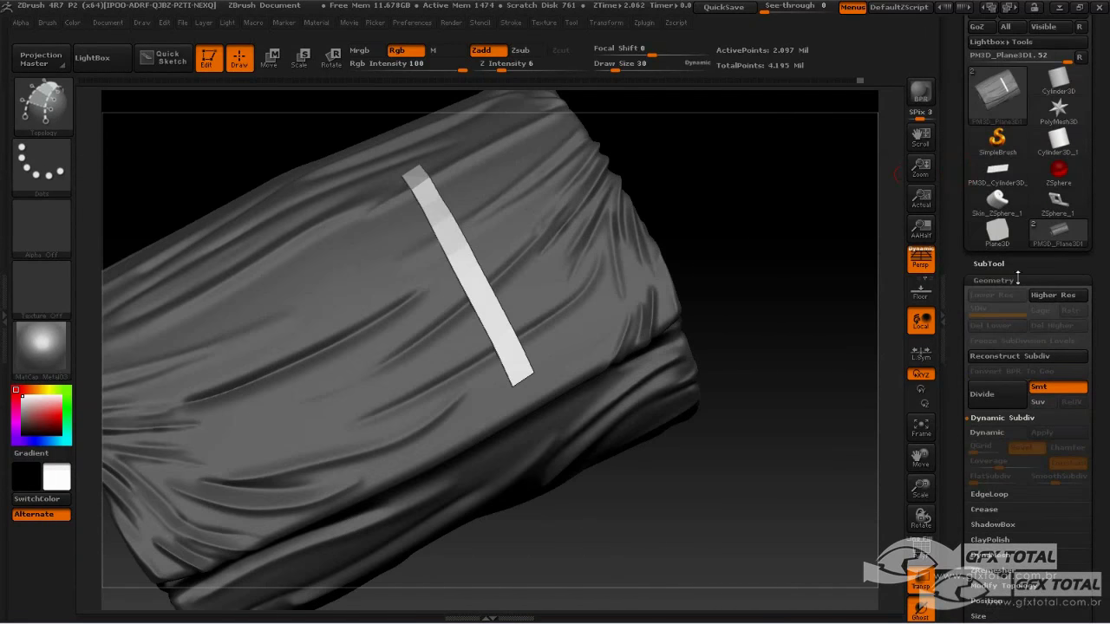
{"action": "left_click", "coordinate": [978, 267]}
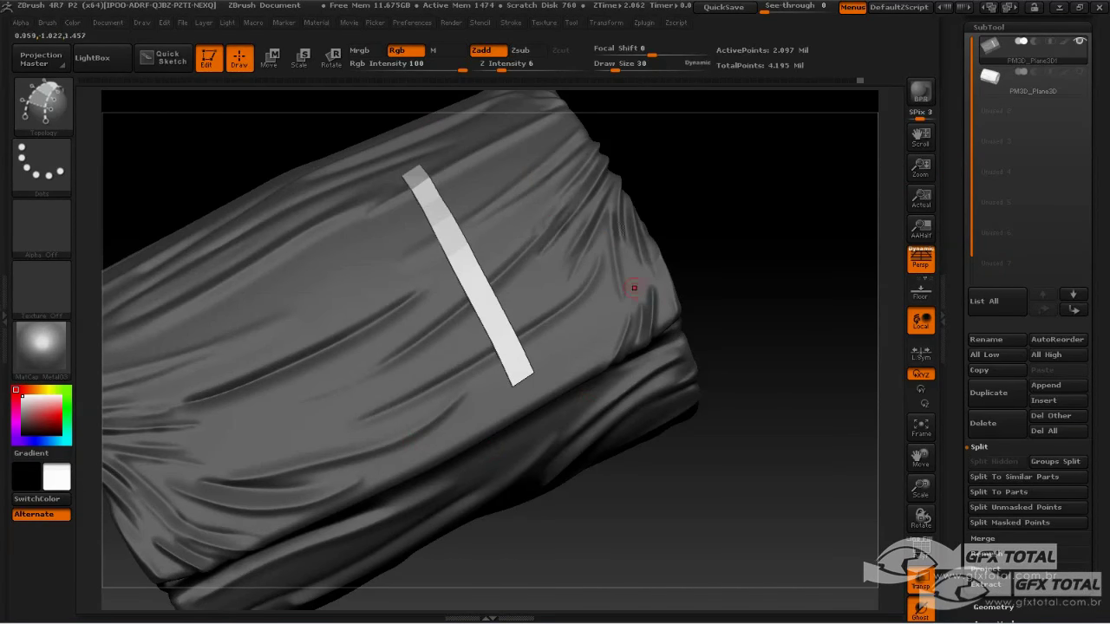
{"action": "left_click_drag", "start_coordinate": [775, 243], "coordinate": [686, 224]}
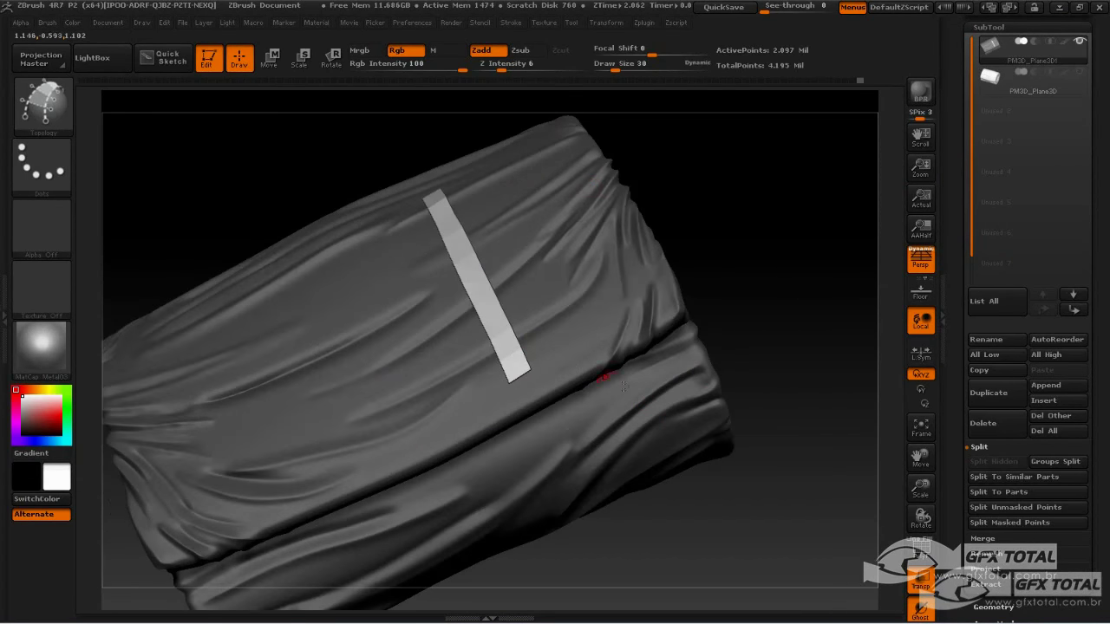
- Split the unmasked strap into its own subtool with Split Unmasked Points
{"action": "left_click_drag", "start_coordinate": [953, 273], "coordinate": [956, 298]}
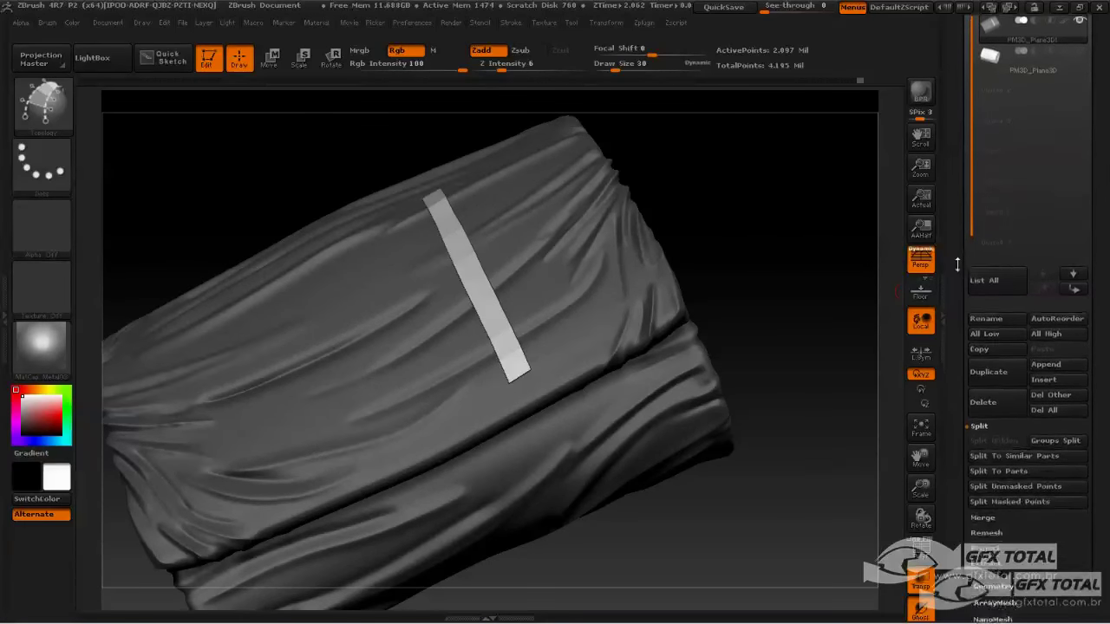
{"action": "scroll", "coordinate": [1006, 286], "scroll_direction": "down", "scroll_amount": 5}
{"action": "scroll", "coordinate": [1015, 279], "scroll_direction": "down", "scroll_amount": 1}
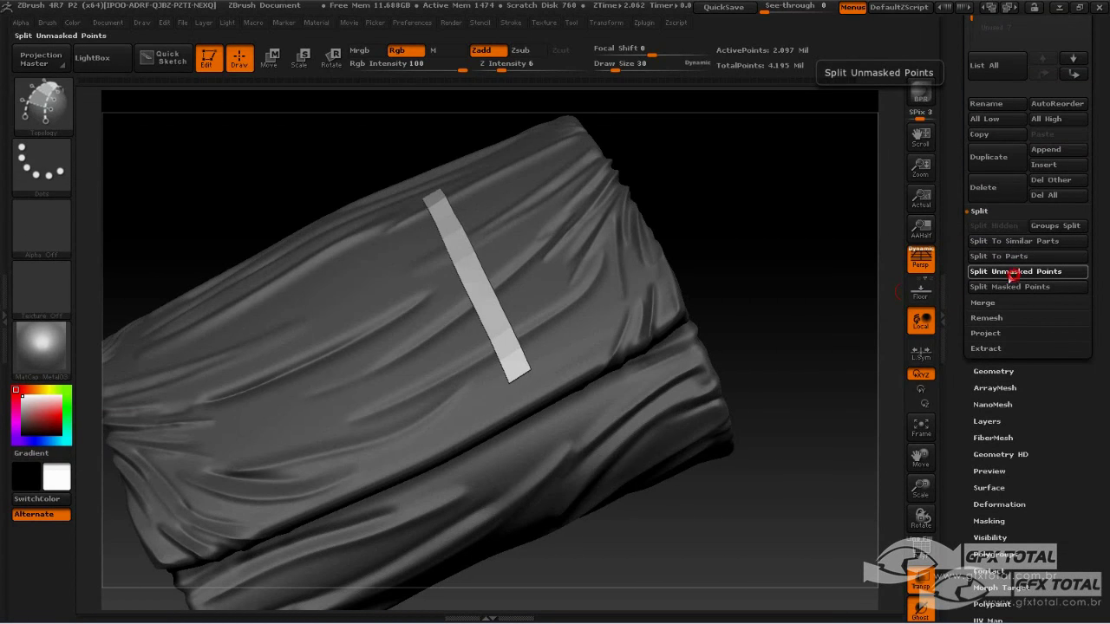
{"action": "left_click", "coordinate": [996, 274]}
- Turn on PolyF and delete the leftover cloth copy subtool
{"action": "scroll", "coordinate": [971, 252], "scroll_direction": "up", "scroll_amount": 2}
{"action": "scroll", "coordinate": [962, 239], "scroll_direction": "up", "scroll_amount": 1}
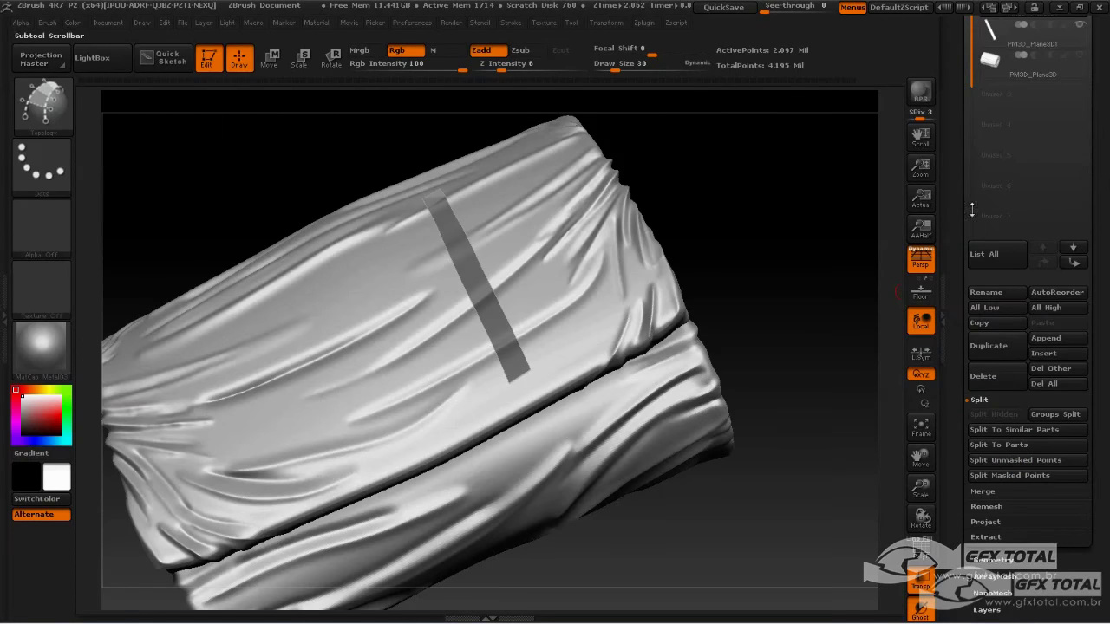
{"action": "scroll", "coordinate": [954, 225], "scroll_direction": "up", "scroll_amount": 1}
{"action": "scroll", "coordinate": [954, 224], "scroll_direction": "up", "scroll_amount": 3}
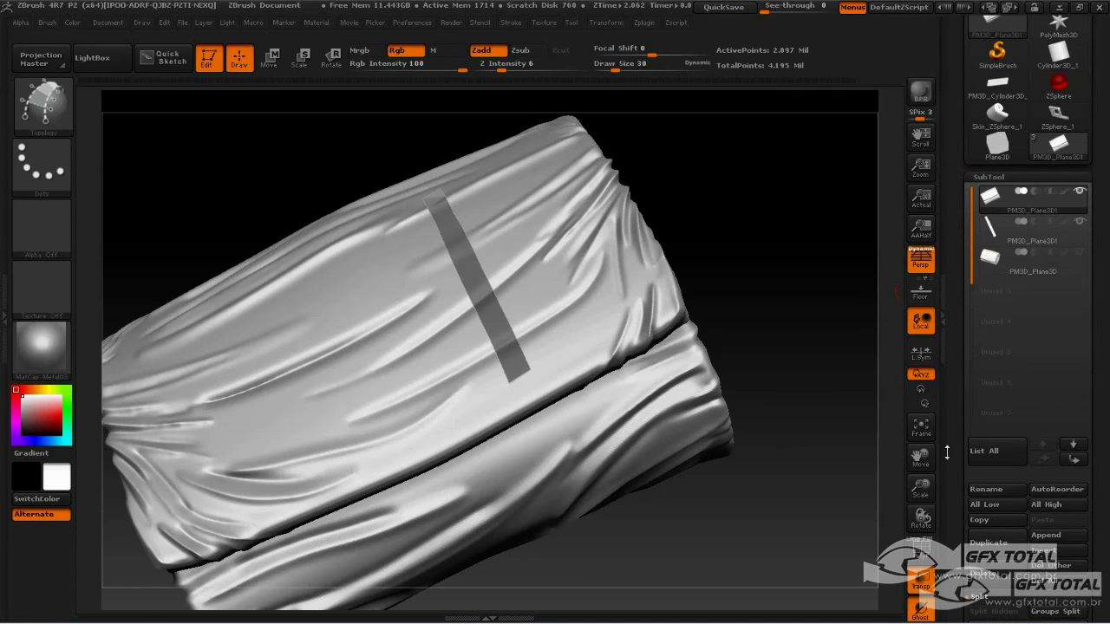
{"action": "left_click", "coordinate": [923, 553]}
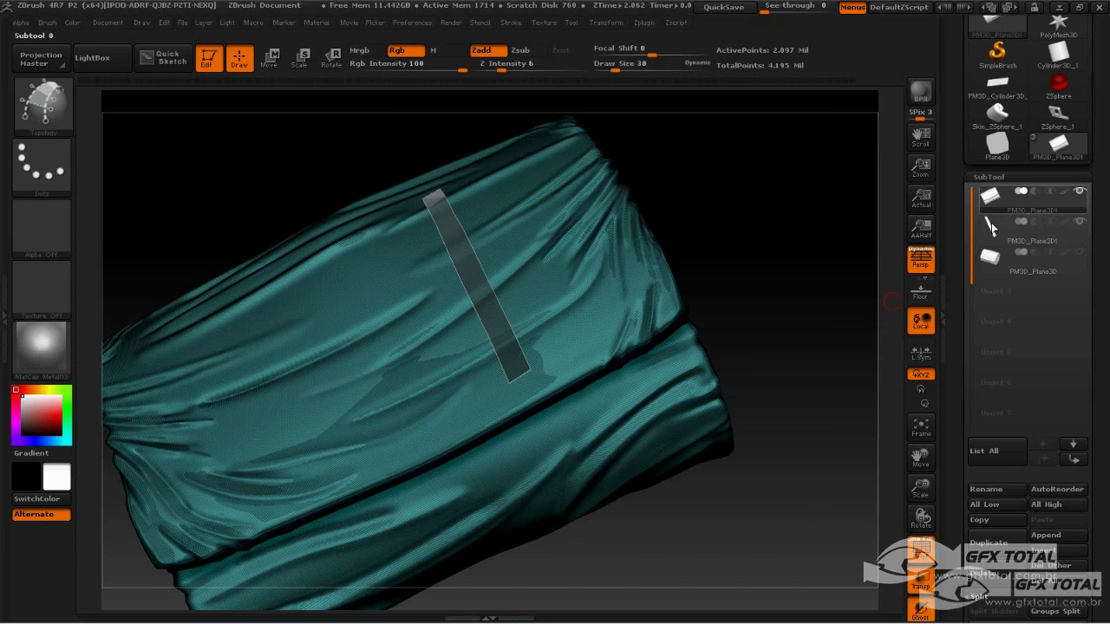
{"action": "left_click_drag", "start_coordinate": [957, 542], "coordinate": [959, 482]}
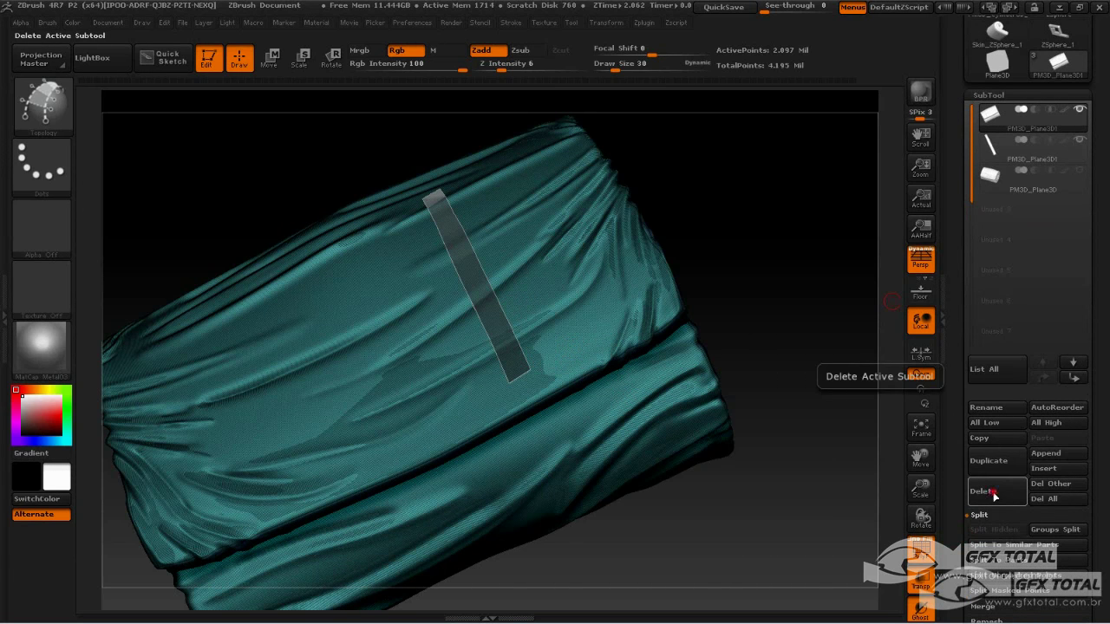
{"action": "left_click", "coordinate": [987, 491]}
{"action": "left_click", "coordinate": [848, 522]}
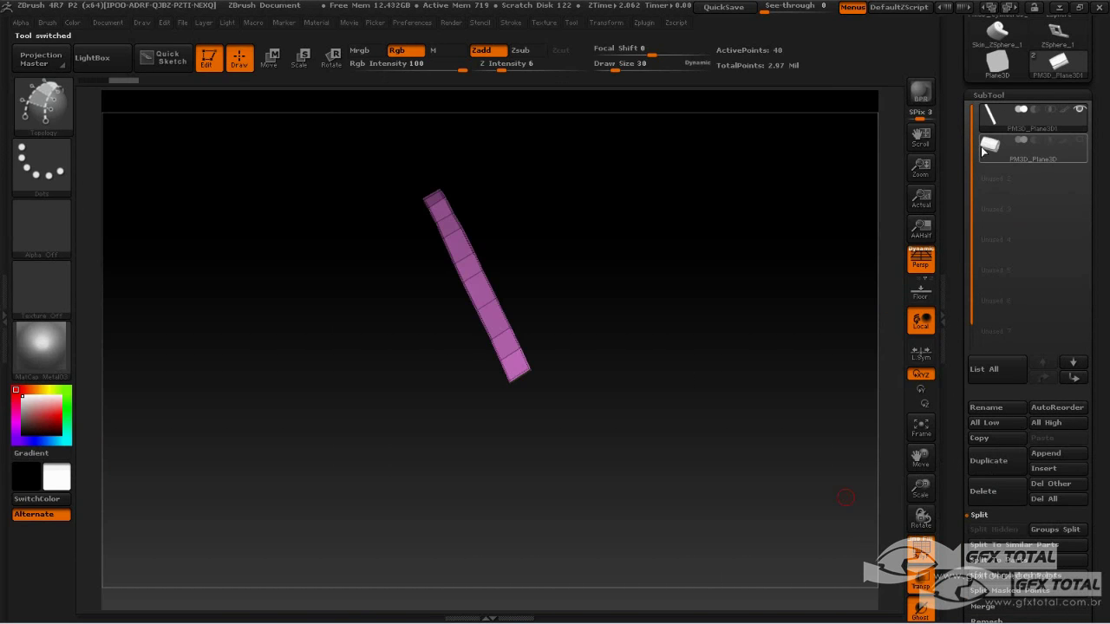
- Unhide the cloth subtool and clear the strap's creases with Geometry > Crease > UnCreaseAll
{"action": "left_click", "coordinate": [1081, 141]}
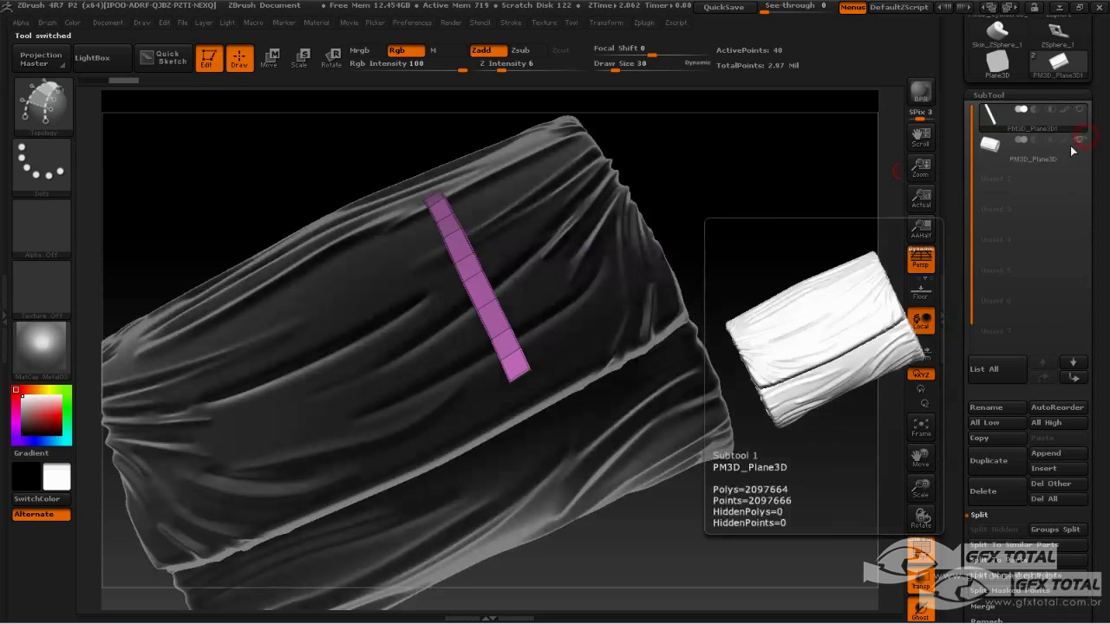
{"action": "mouse_move", "coordinate": [756, 216]}
{"action": "left_mouse_down"}
{"action": "mouse_move", "coordinate": [818, 176]}
{"action": "mouse_move", "coordinate": [841, 213]}
{"action": "mouse_move", "coordinate": [808, 216]}
{"action": "mouse_move", "coordinate": [800, 231]}
{"action": "mouse_move", "coordinate": [809, 295]}
{"action": "mouse_move", "coordinate": [475, 407]}
{"action": "left_mouse_up"}
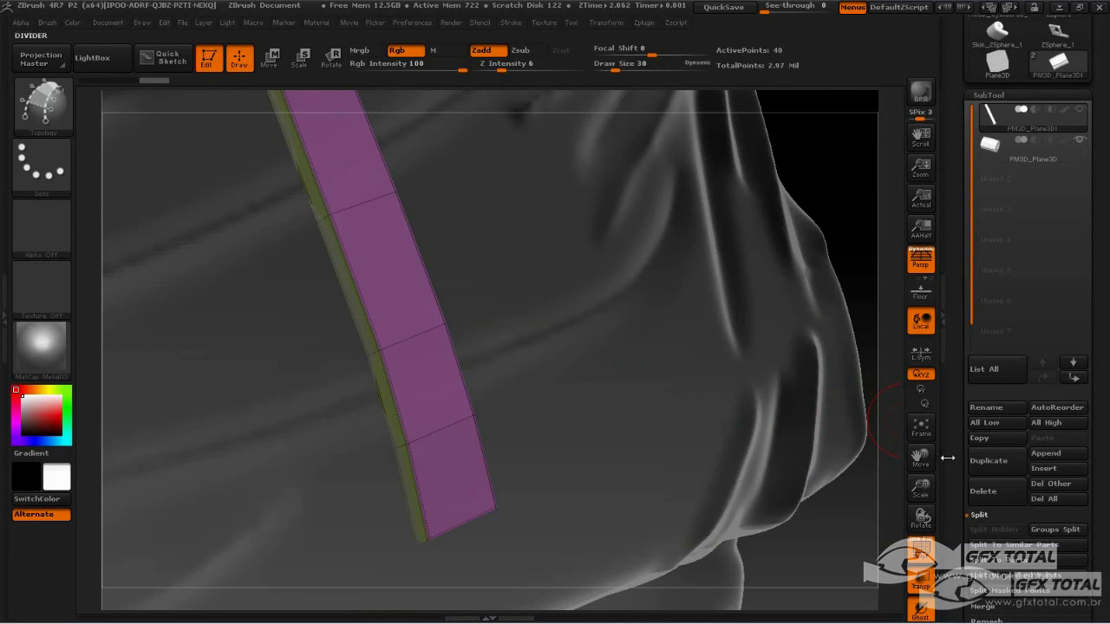
{"action": "left_click_drag", "start_coordinate": [958, 579], "coordinate": [957, 370]}
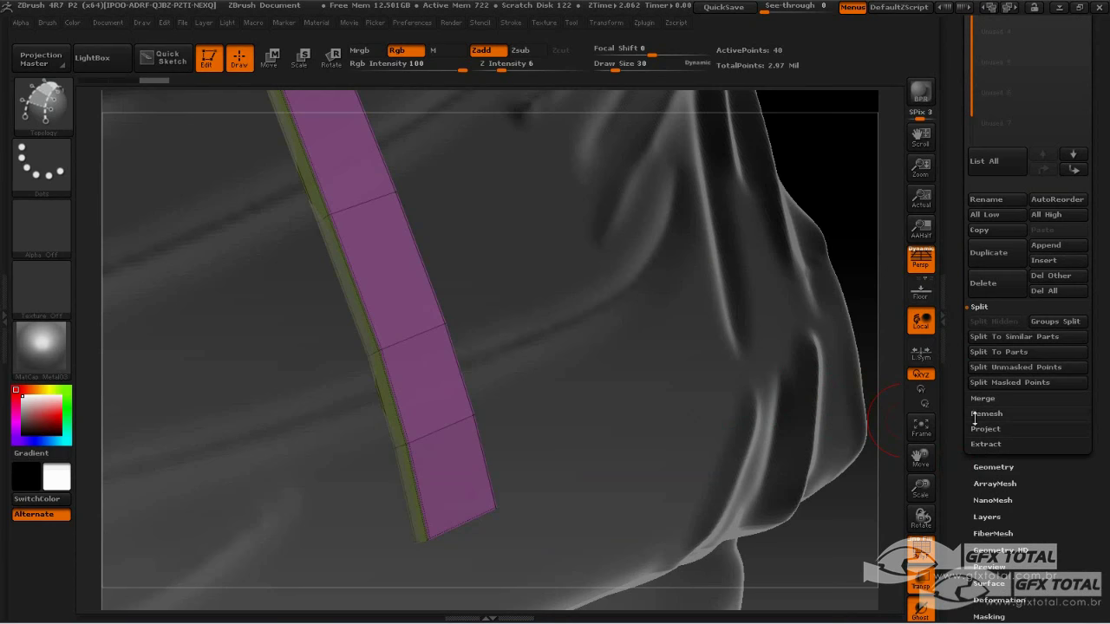
{"action": "left_click", "coordinate": [1004, 466]}
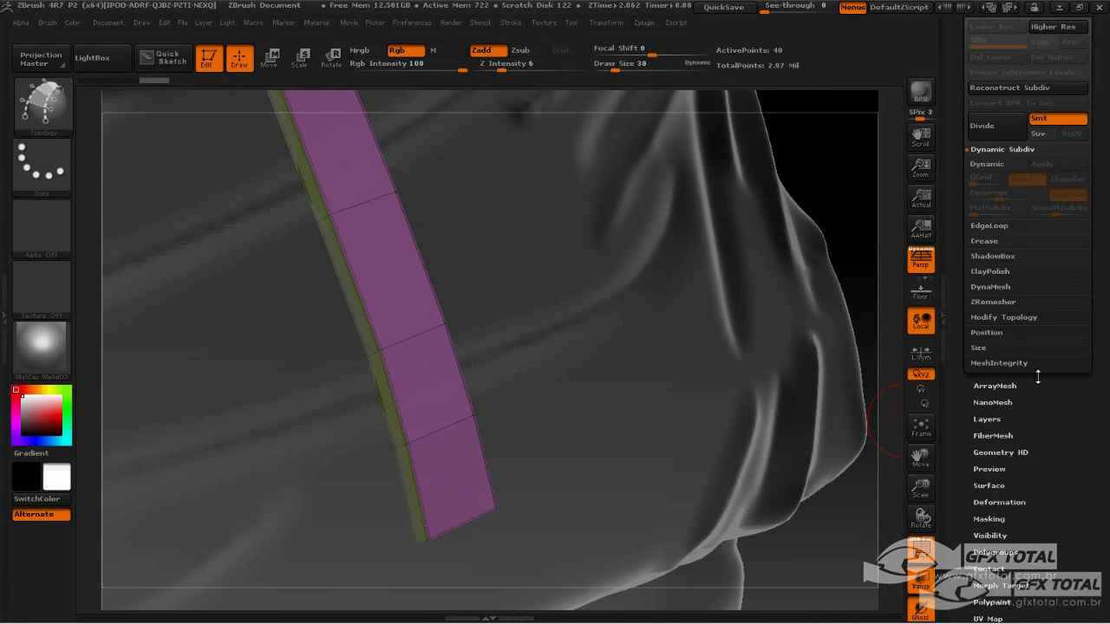
{"action": "left_click", "coordinate": [1002, 240]}
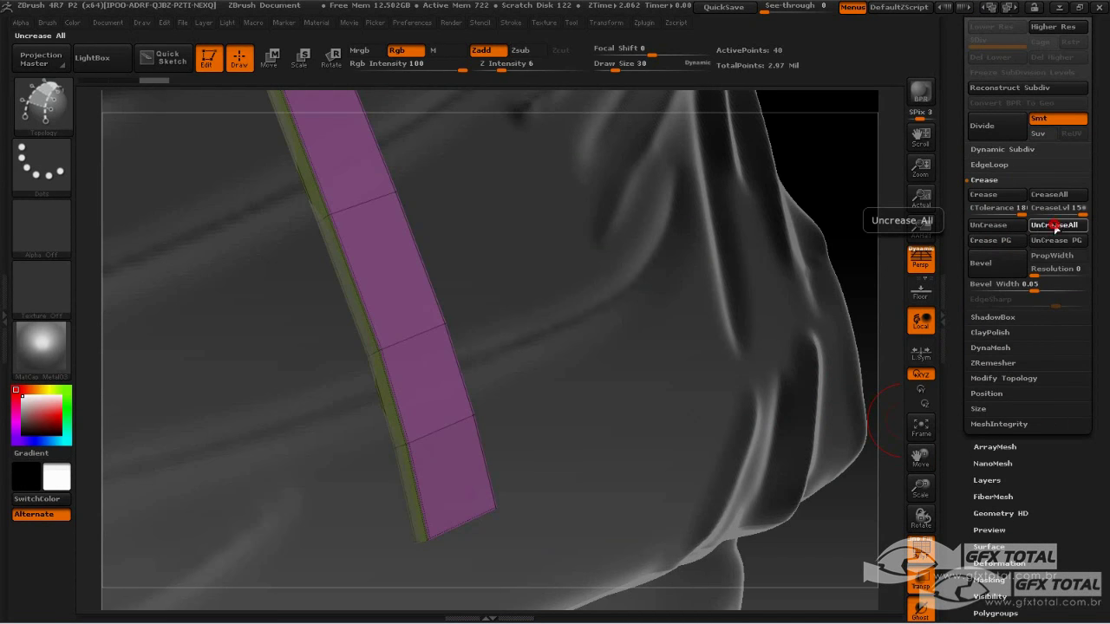
{"action": "left_click", "coordinate": [1054, 226]}
- Select the Move brush and raise its draw size to 170
{"action": "mouse_move", "coordinate": [837, 181]}
{"action": "left_mouse_down"}
{"action": "mouse_move", "coordinate": [803, 218]}
{"action": "mouse_move", "coordinate": [822, 162]}
{"action": "left_mouse_up"}
{"action": "mouse_move", "coordinate": [831, 221]}
{"action": "left_mouse_down"}
{"action": "mouse_move", "coordinate": [842, 234]}
{"action": "mouse_move", "coordinate": [835, 263]}
{"action": "mouse_move", "coordinate": [854, 249]}
{"action": "mouse_move", "coordinate": [845, 235]}
{"action": "mouse_move", "coordinate": [651, 309]}
{"action": "left_mouse_up"}
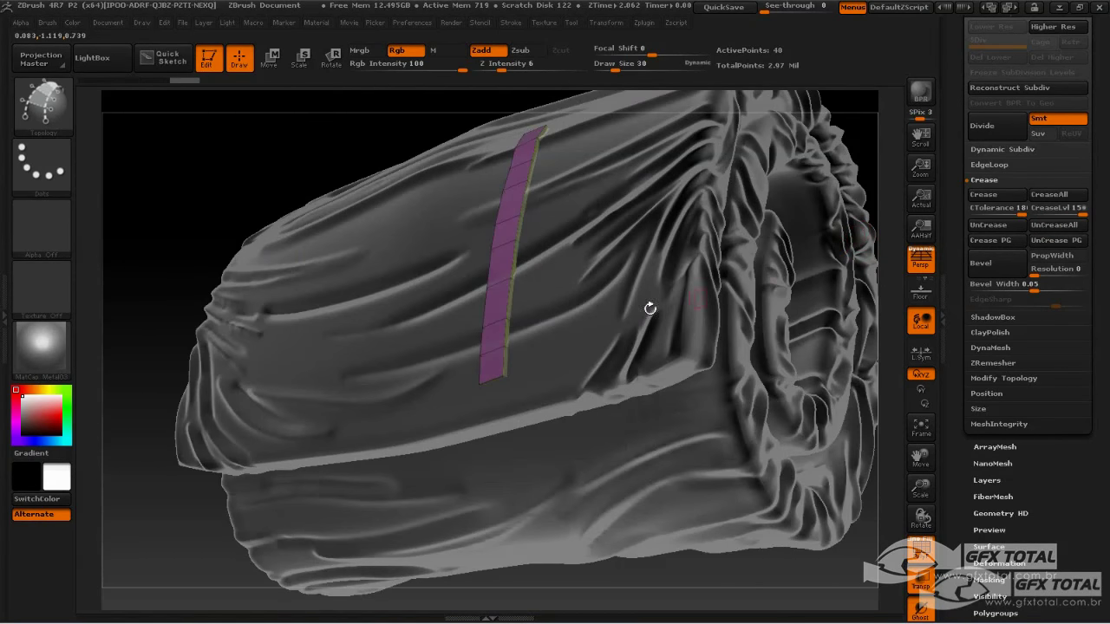
{"action": "mouse_move", "coordinate": [213, 240]}
{"action": "left_mouse_down"}
{"action": "mouse_move", "coordinate": [199, 246]}
{"action": "mouse_move", "coordinate": [206, 289]}
{"action": "mouse_move", "coordinate": [197, 279]}
{"action": "mouse_move", "coordinate": [235, 271]}
{"action": "mouse_move", "coordinate": [379, 292]}
{"action": "left_mouse_up"}
{"action": "mouse_move", "coordinate": [707, 324]}
{"action": "left_mouse_down"}
{"action": "mouse_move", "coordinate": [810, 327]}
{"action": "mouse_move", "coordinate": [642, 391]}
{"action": "left_mouse_up"}
{"action": "left_click", "coordinate": [42, 104]}
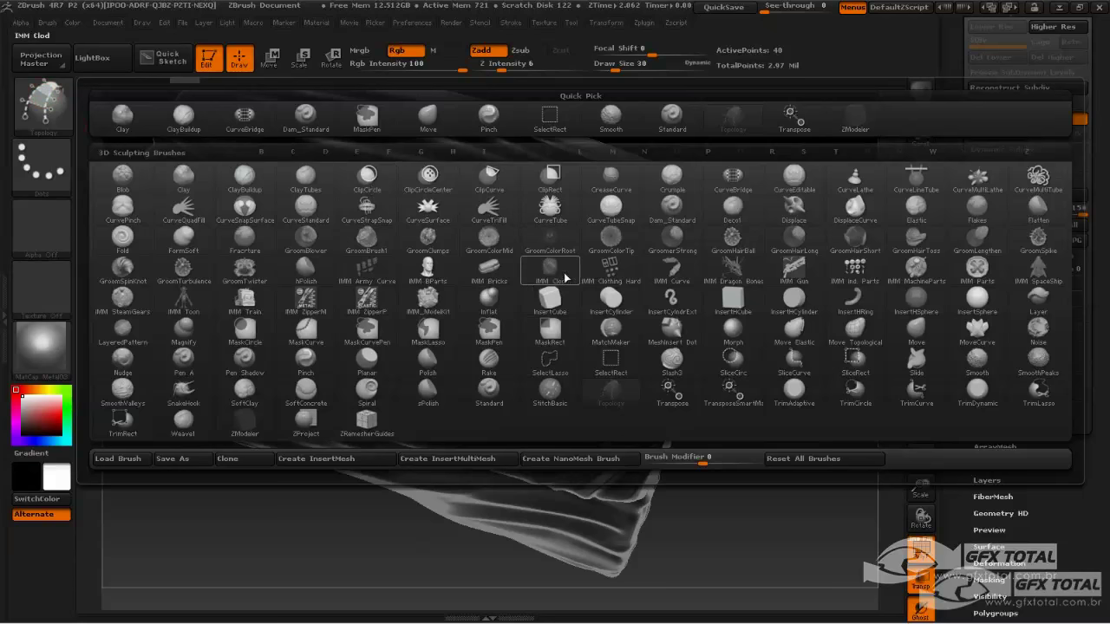
{"action": "left_click", "coordinate": [925, 335]}
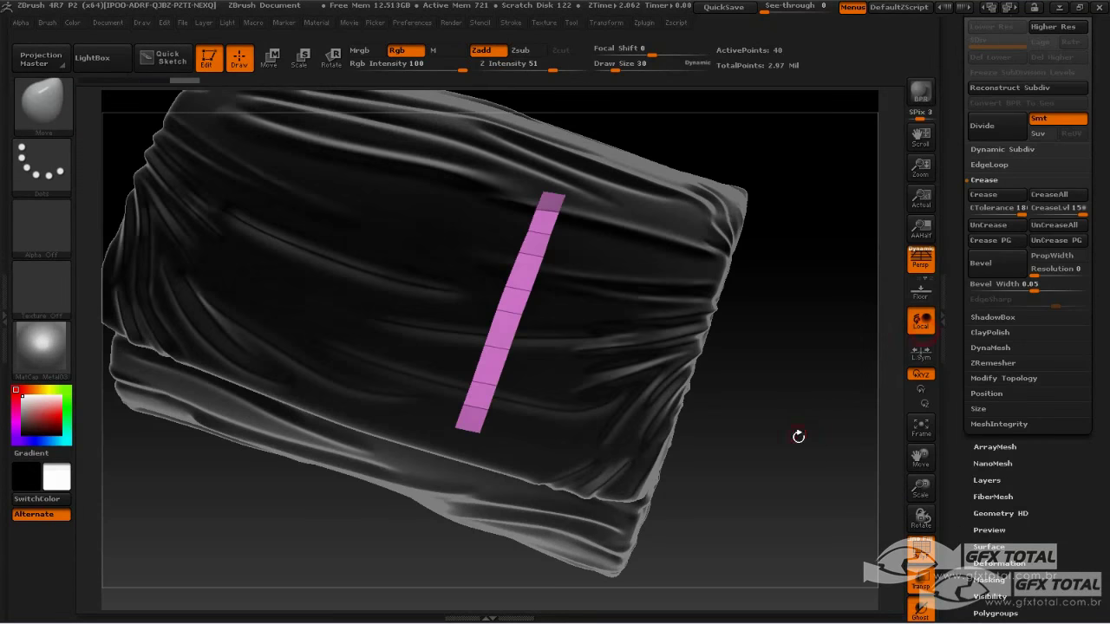
{"action": "key", "text": "space"}
{"action": "left_click_drag", "start_coordinate": [588, 337], "coordinate": [624, 337]}
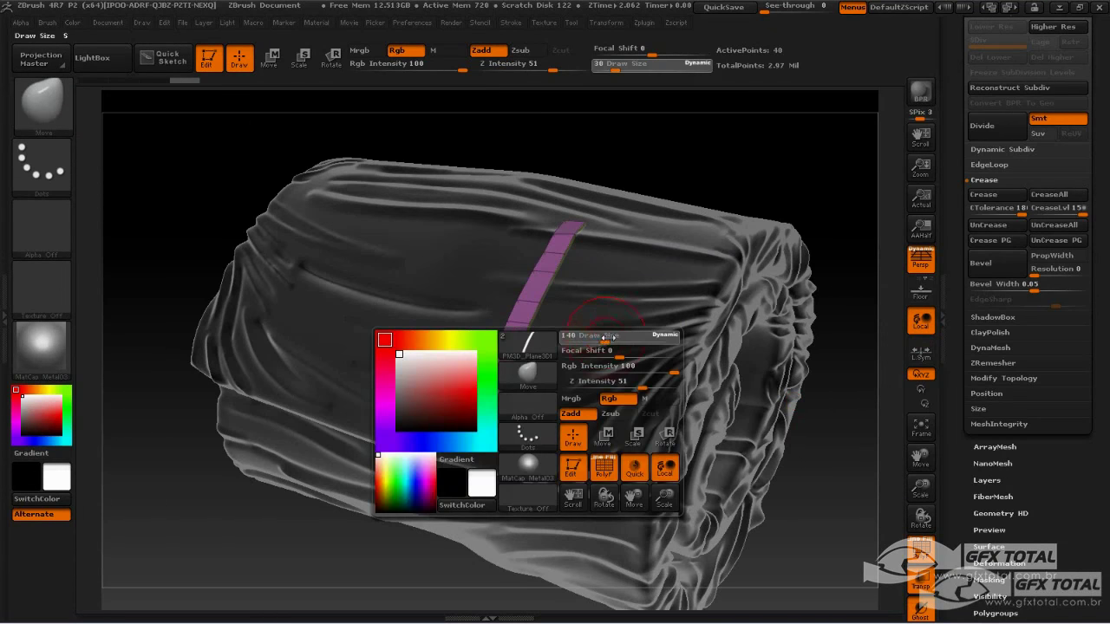
- Shift the strap down along the roll against the cloth with Transpose Move
{"action": "mouse_move", "coordinate": [764, 193]}
{"action": "left_mouse_down", "text": "shift"}
{"action": "mouse_move", "coordinate": [813, 192]}
{"action": "mouse_move", "coordinate": [780, 298]}
{"action": "left_mouse_up", "text": "shift"}
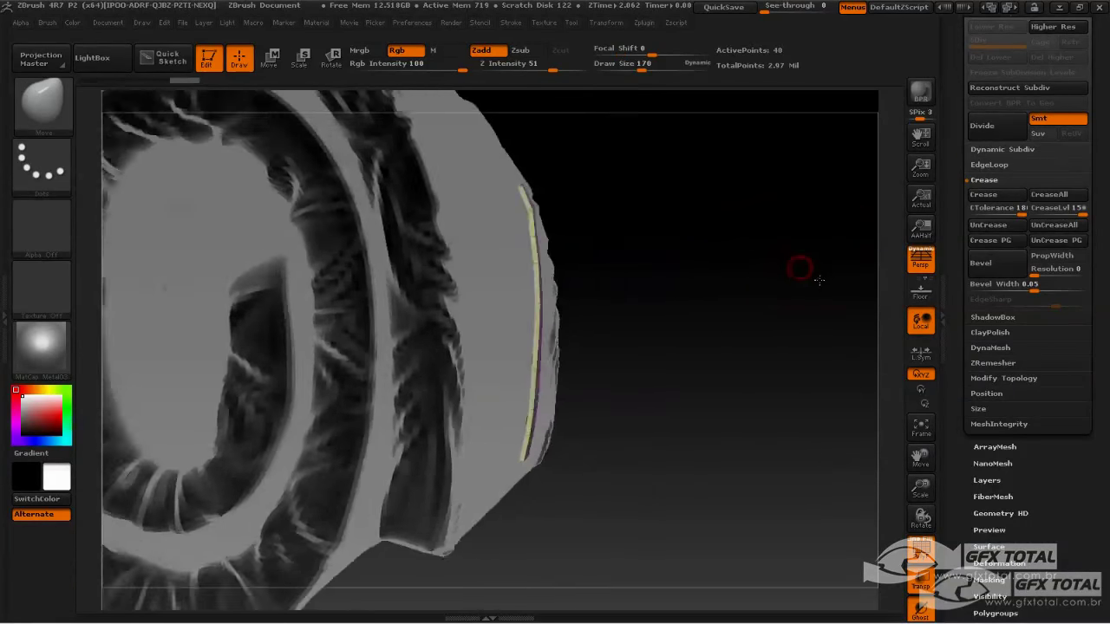
{"action": "left_click", "coordinate": [273, 58]}
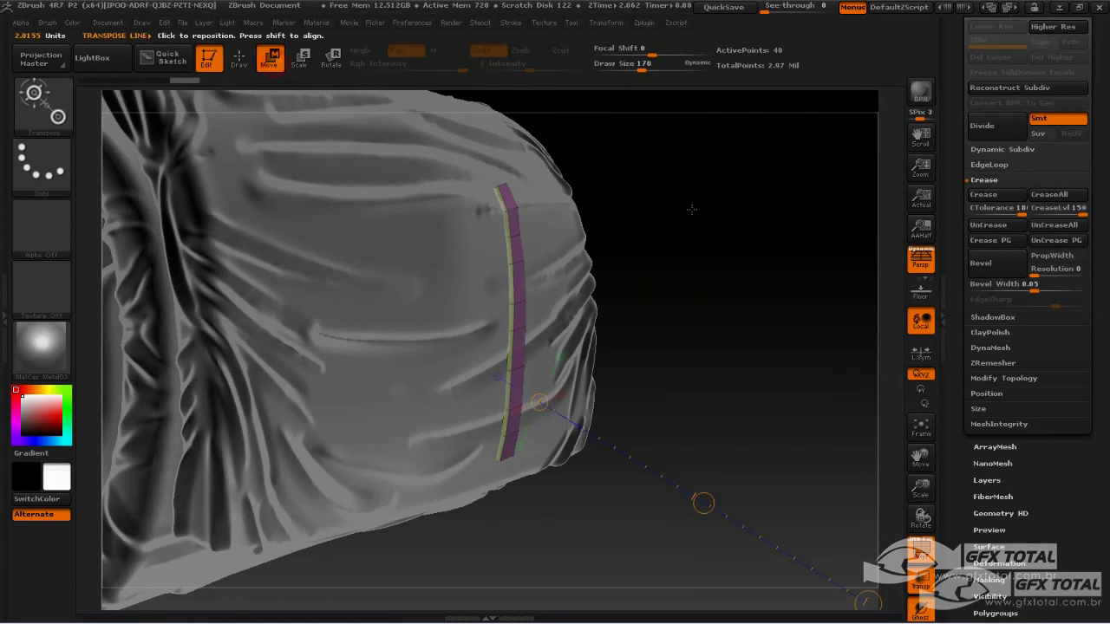
{"action": "left_click_drag", "start_coordinate": [699, 506], "coordinate": [733, 244], "text": "shift"}
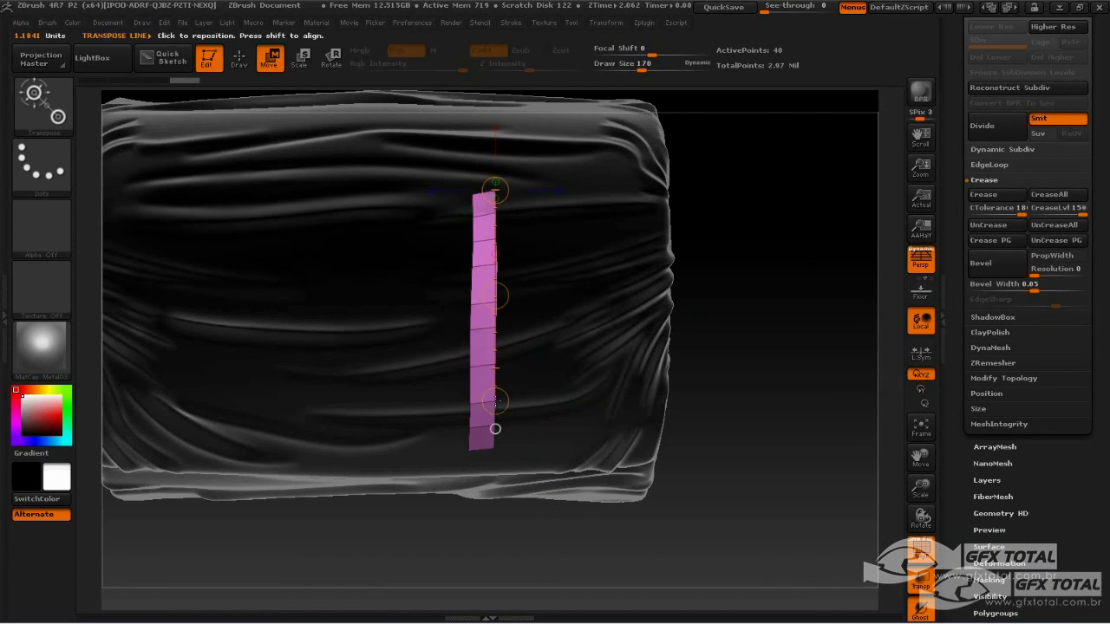
{"action": "left_click_drag", "start_coordinate": [494, 252], "coordinate": [494, 373]}
{"action": "left_click_drag", "start_coordinate": [491, 426], "coordinate": [495, 186]}
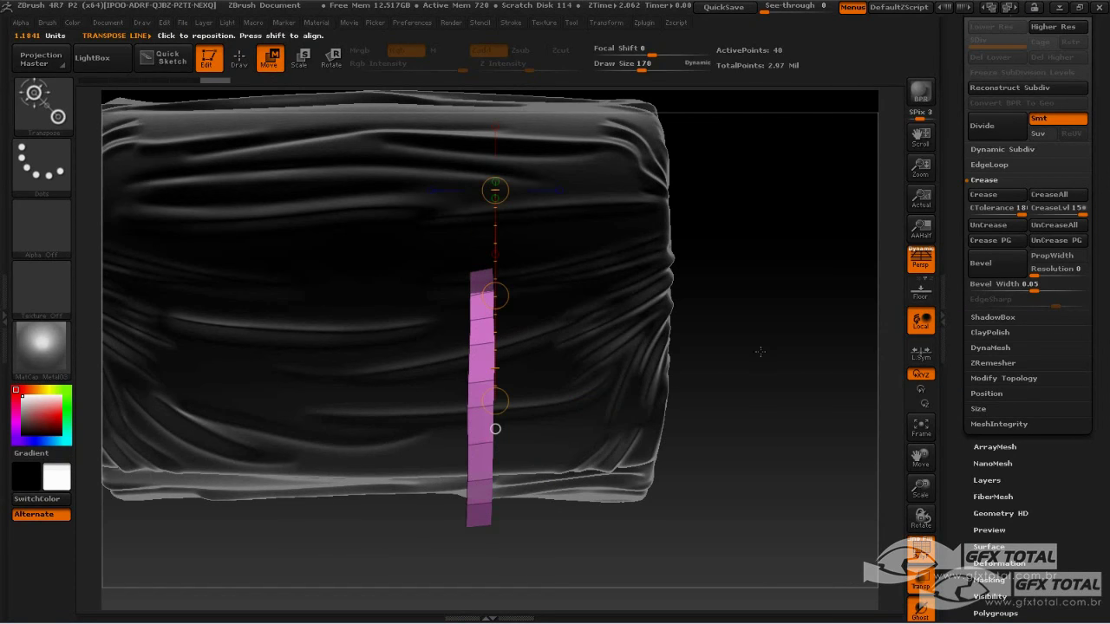
{"action": "left_click_drag", "start_coordinate": [555, 564], "coordinate": [402, 478]}
{"action": "left_click_drag", "start_coordinate": [372, 408], "coordinate": [382, 337]}
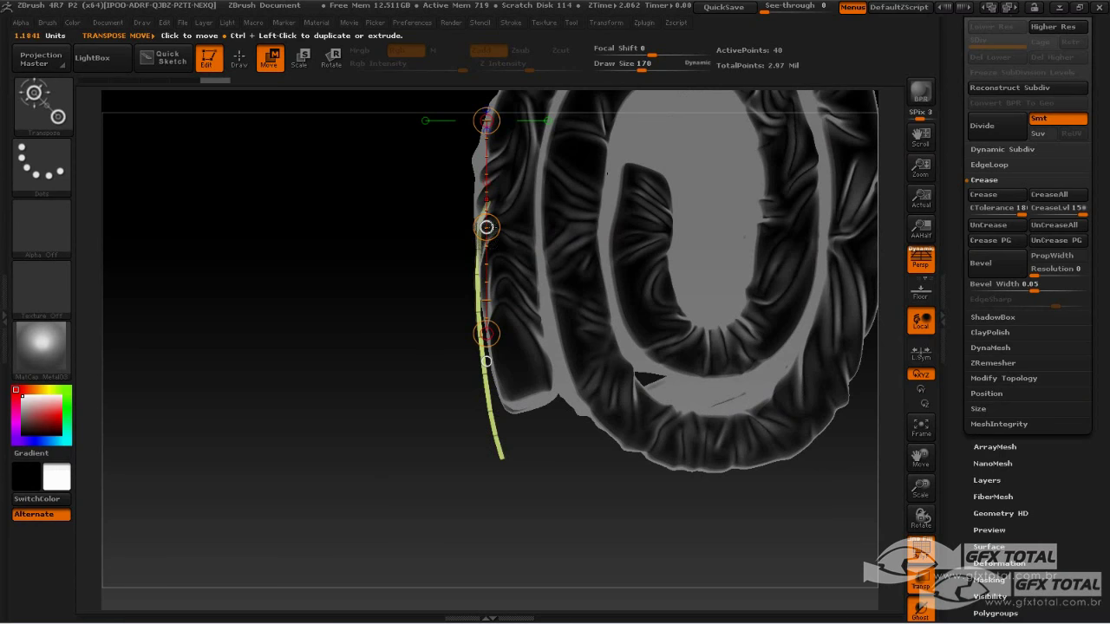
{"action": "left_click_drag", "start_coordinate": [486, 227], "coordinate": [480, 245]}
{"action": "left_click_drag", "start_coordinate": [487, 334], "coordinate": [487, 119], "text": "shift"}
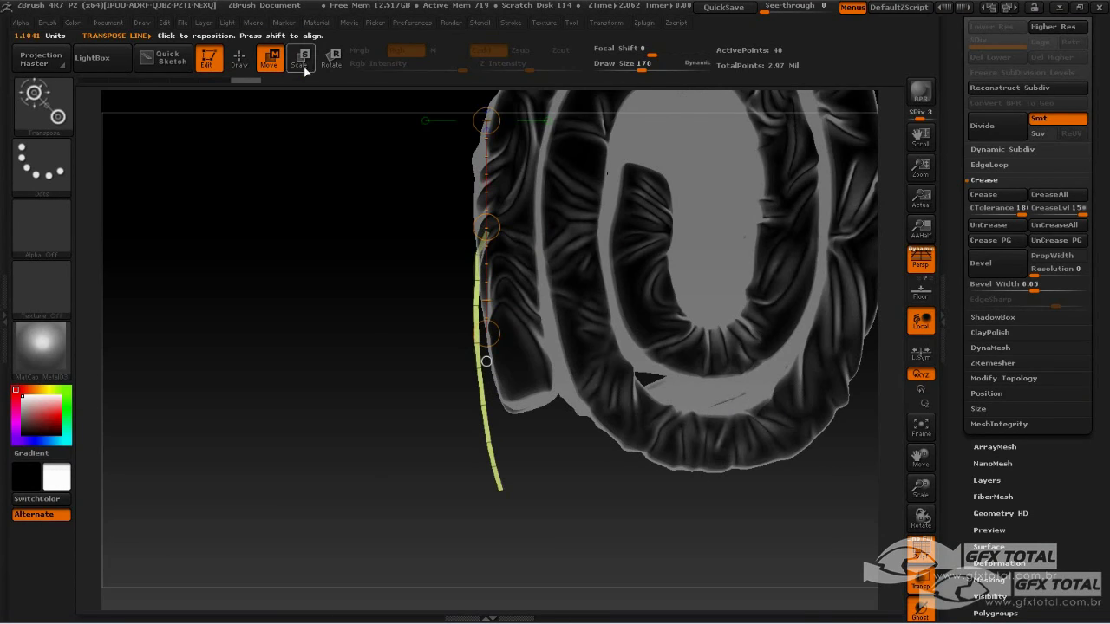
- Rotate the strap so its lower end follows the cloth and hangs straighter
{"action": "key", "text": "r"}
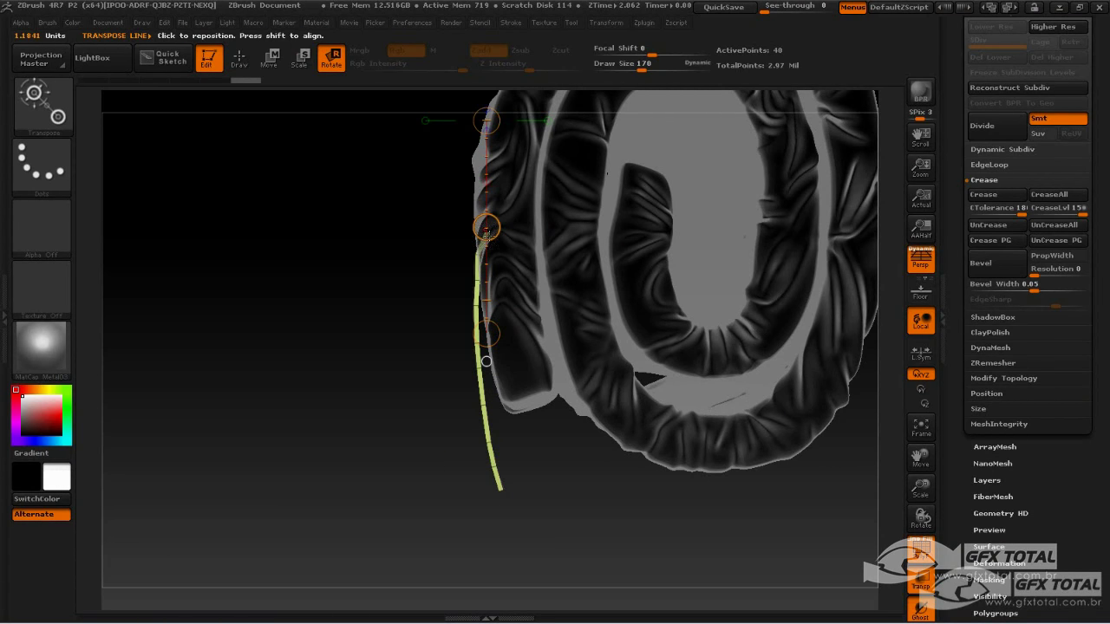
{"action": "left_click_drag", "start_coordinate": [487, 228], "coordinate": [485, 341]}
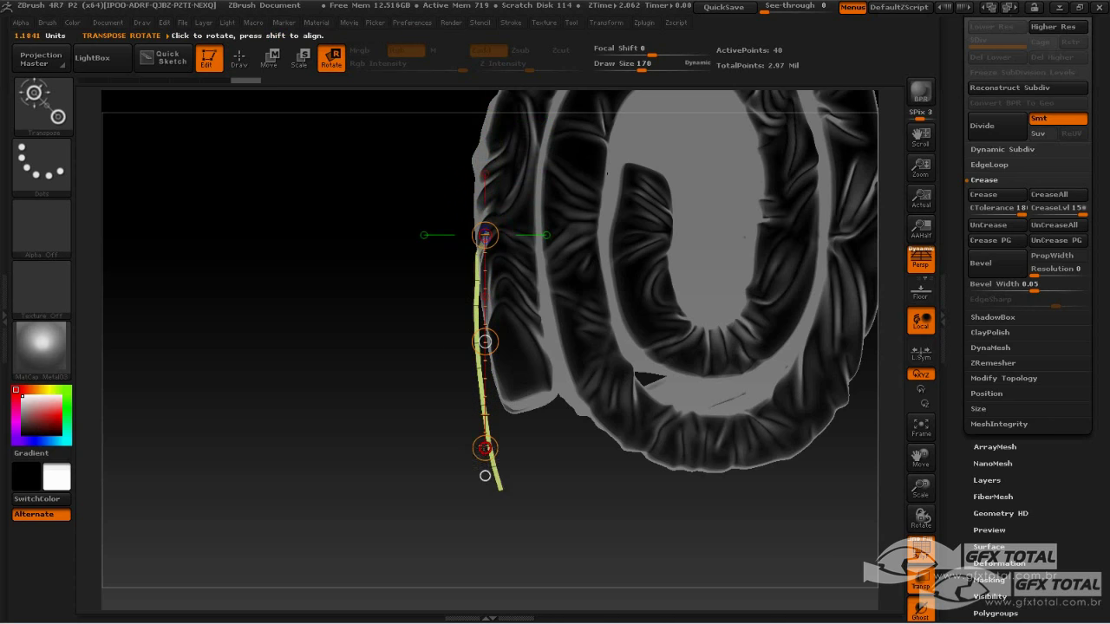
{"action": "left_click_drag", "start_coordinate": [485, 449], "coordinate": [507, 445]}
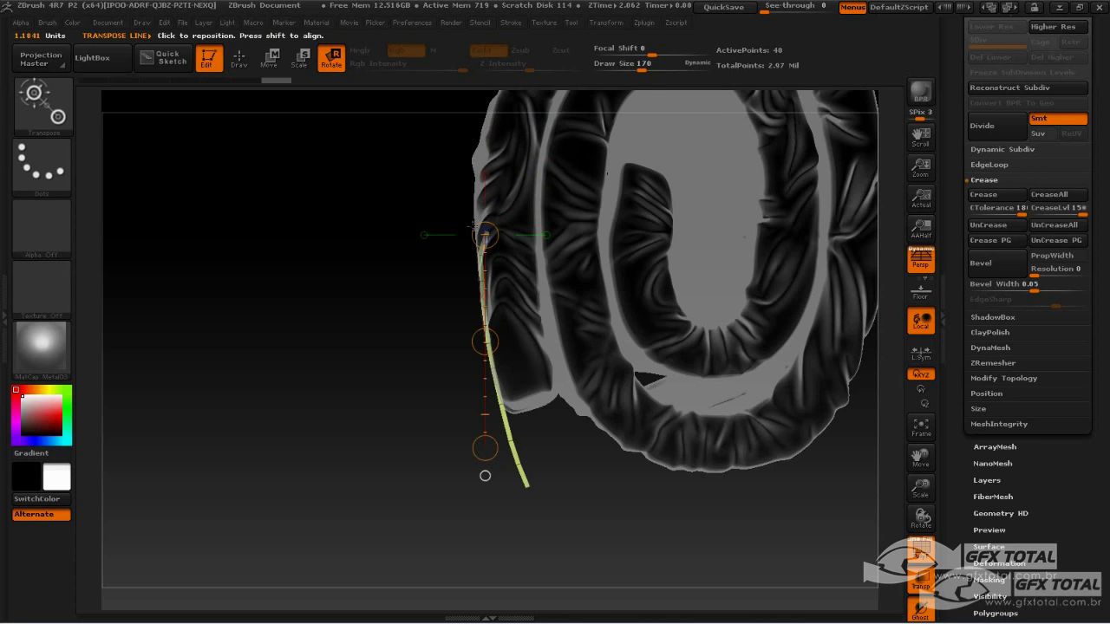
{"action": "left_click_drag", "start_coordinate": [476, 226], "coordinate": [475, 241]}
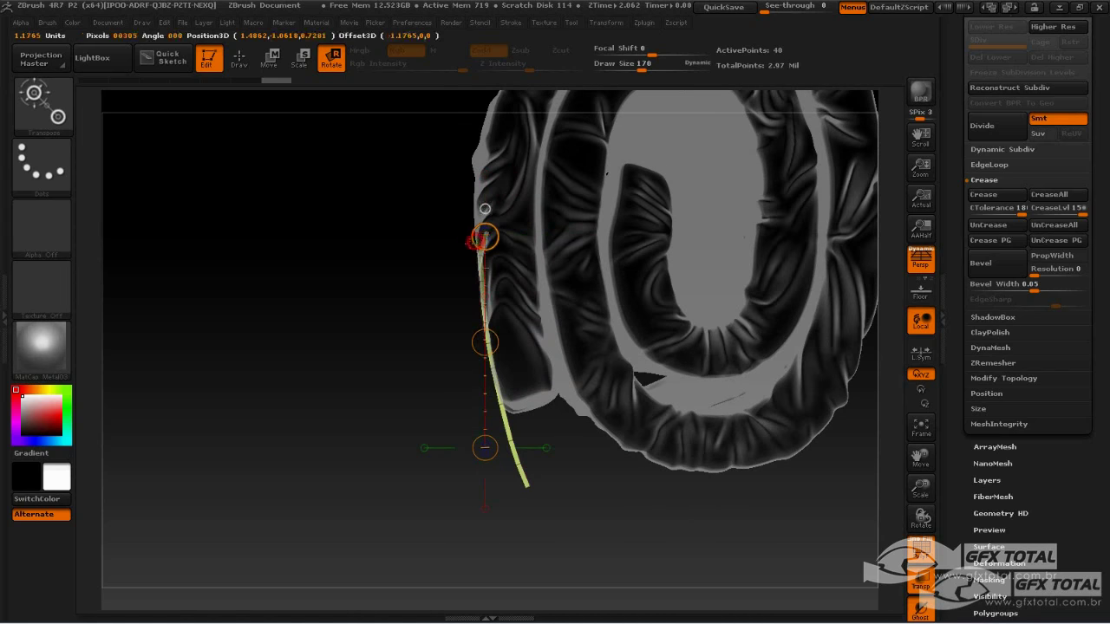
{"action": "left_click_drag", "start_coordinate": [485, 342], "coordinate": [476, 340]}
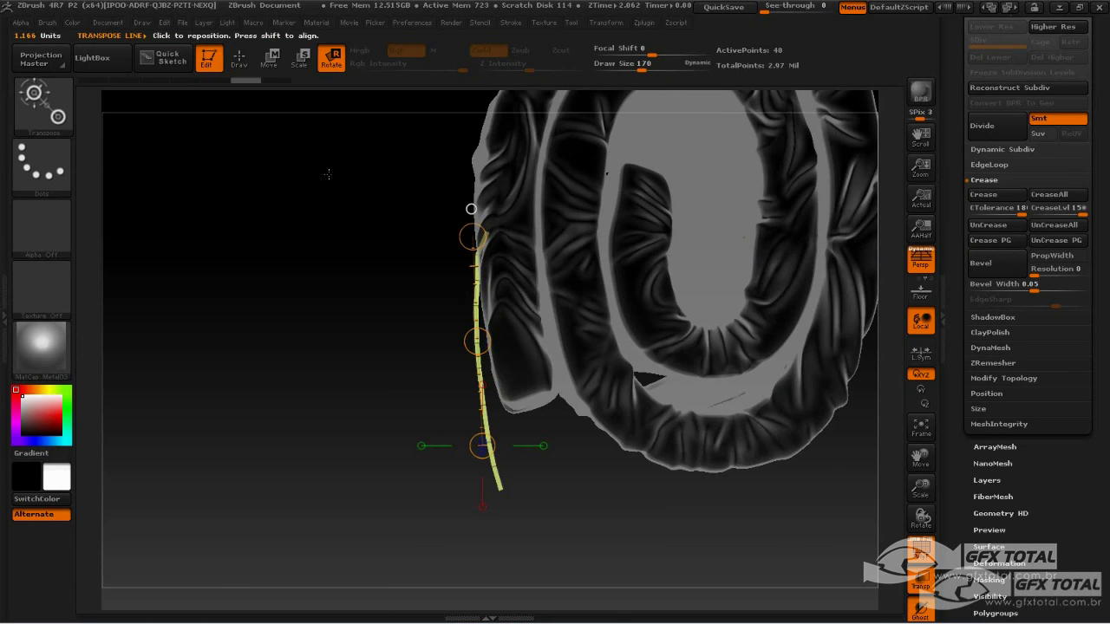
- Pivot on the strap's top and swing its lower end outward around the roll
{"action": "left_click", "coordinate": [272, 57]}
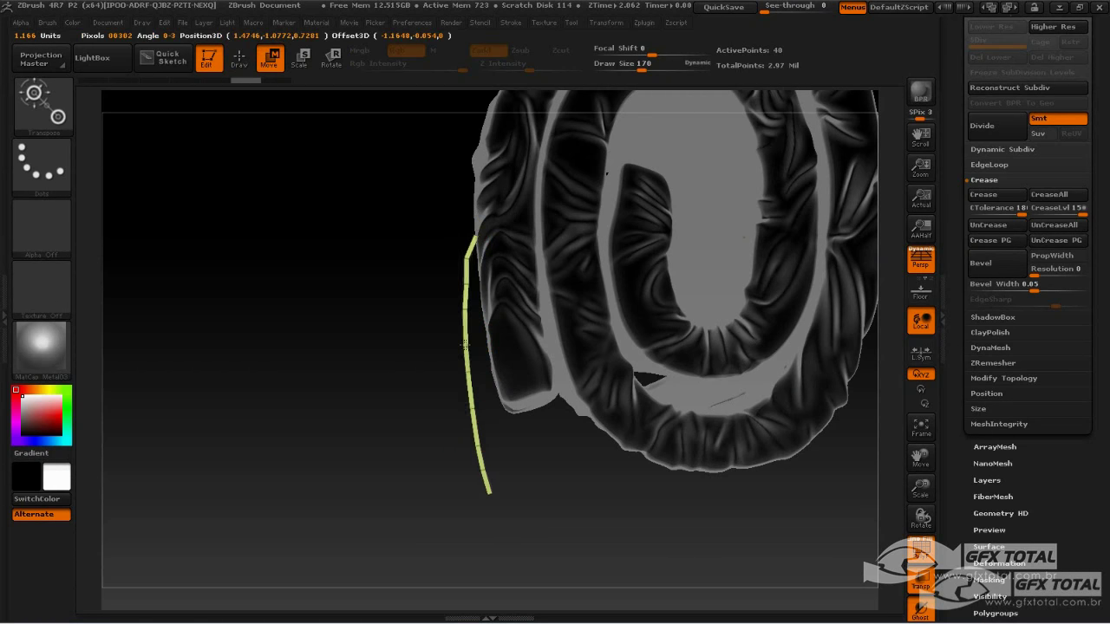
{"action": "left_click", "coordinate": [331, 59]}
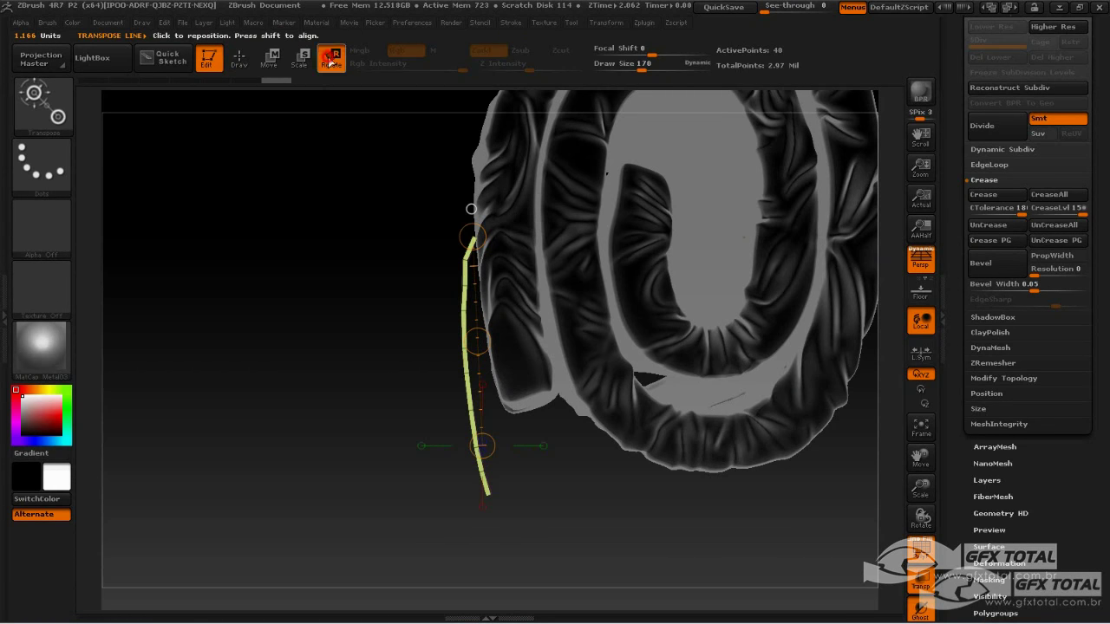
{"action": "left_click", "coordinate": [491, 438]}
{"action": "left_click_drag", "start_coordinate": [483, 446], "coordinate": [485, 492]}
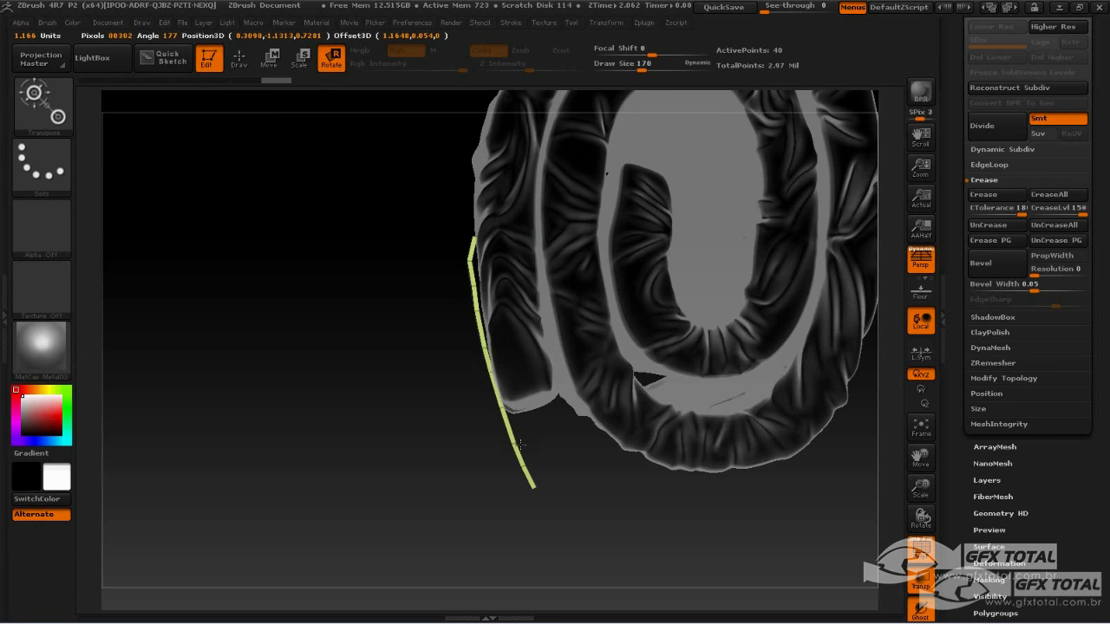
{"action": "left_click", "coordinate": [240, 58]}
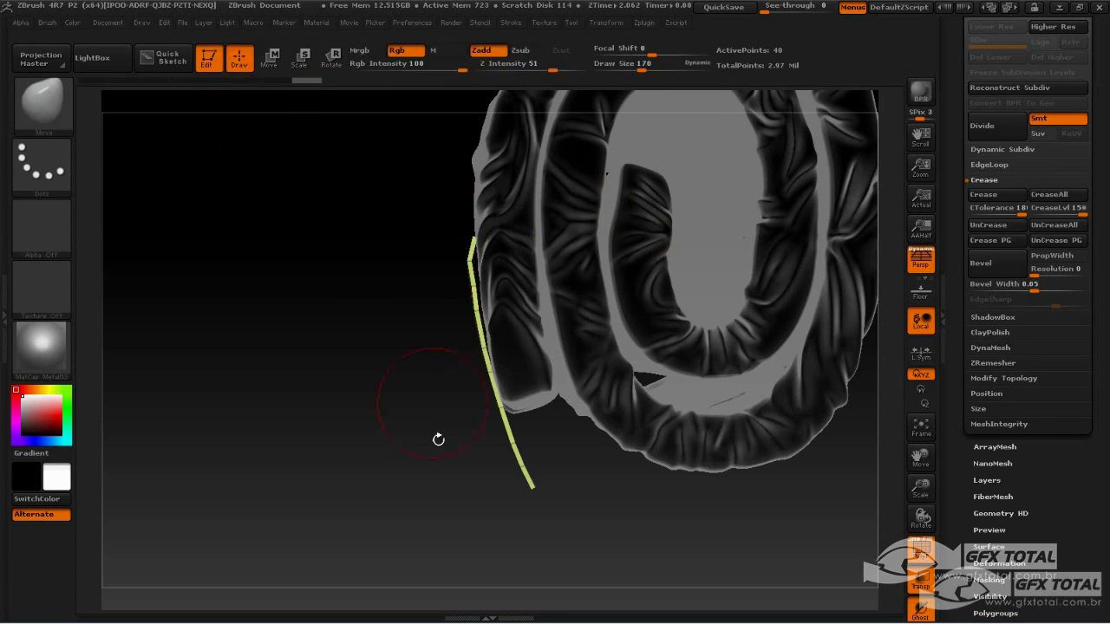
- Mask and invert so only the lower strap is free, then rotate it around the roll
{"action": "key", "text": "space"}
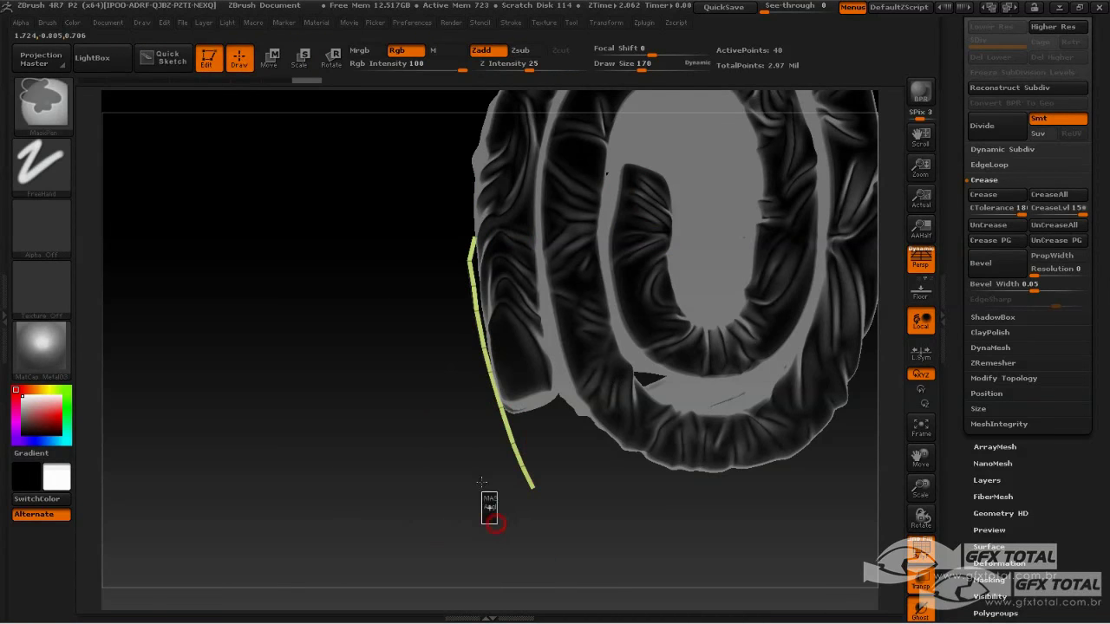
{"action": "left_click_drag", "start_coordinate": [493, 522], "coordinate": [547, 417], "text": "ctrl"}
{"action": "left_click", "coordinate": [587, 503], "text": "ctrl"}
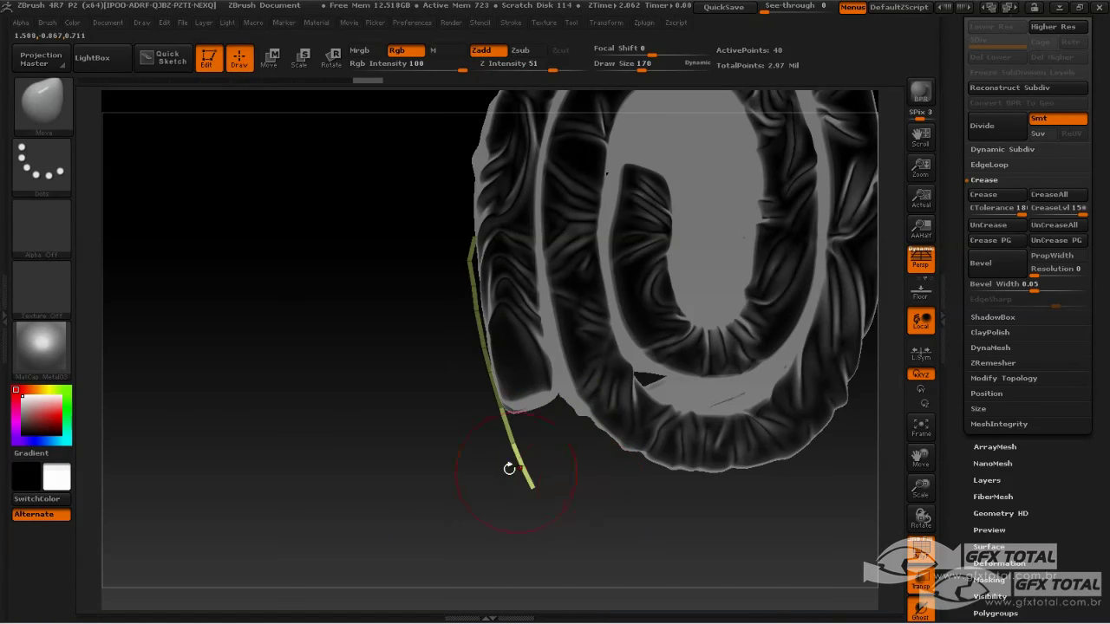
{"action": "left_click", "coordinate": [335, 61]}
{"action": "left_click_drag", "start_coordinate": [503, 405], "coordinate": [537, 484]}
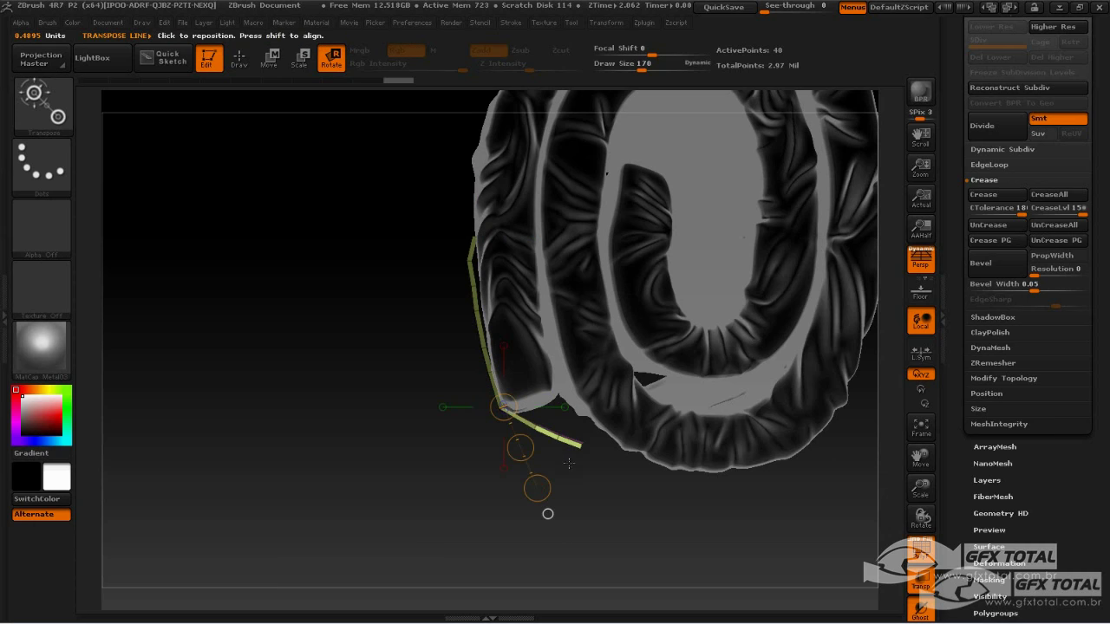
{"action": "left_click", "coordinate": [239, 59]}
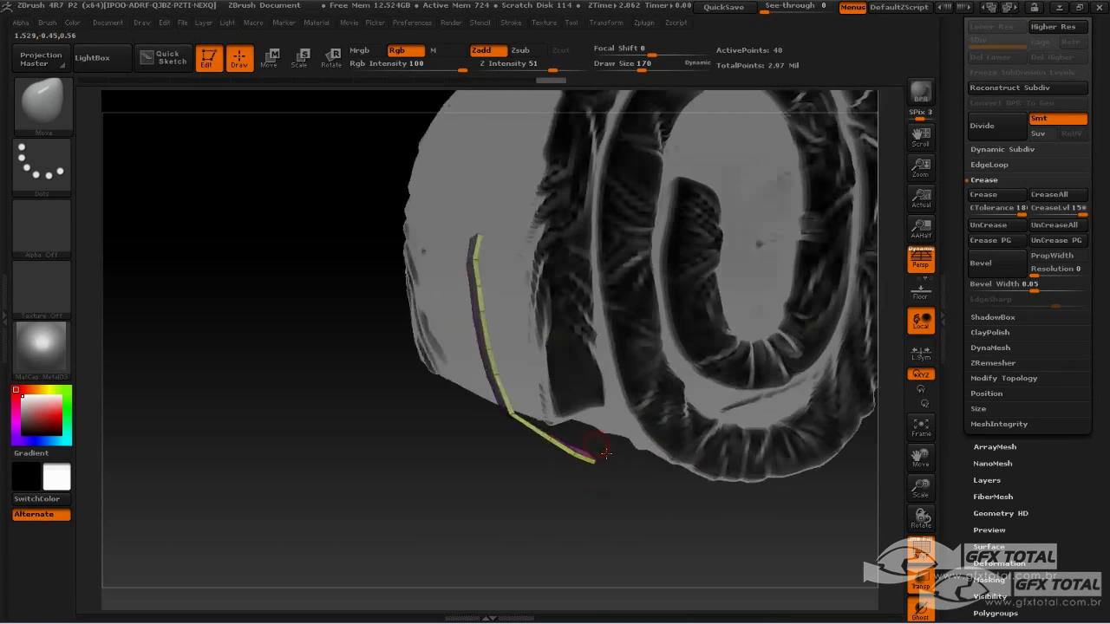
- Push the strap's upper part against the cloth with a size-165 Move brush, then select the cloth
{"action": "key", "text": "f"}
{"action": "mouse_move", "coordinate": [599, 457]}
{"action": "left_mouse_down"}
{"action": "mouse_move", "coordinate": [606, 430]}
{"action": "mouse_move", "coordinate": [564, 461]}
{"action": "left_mouse_up"}
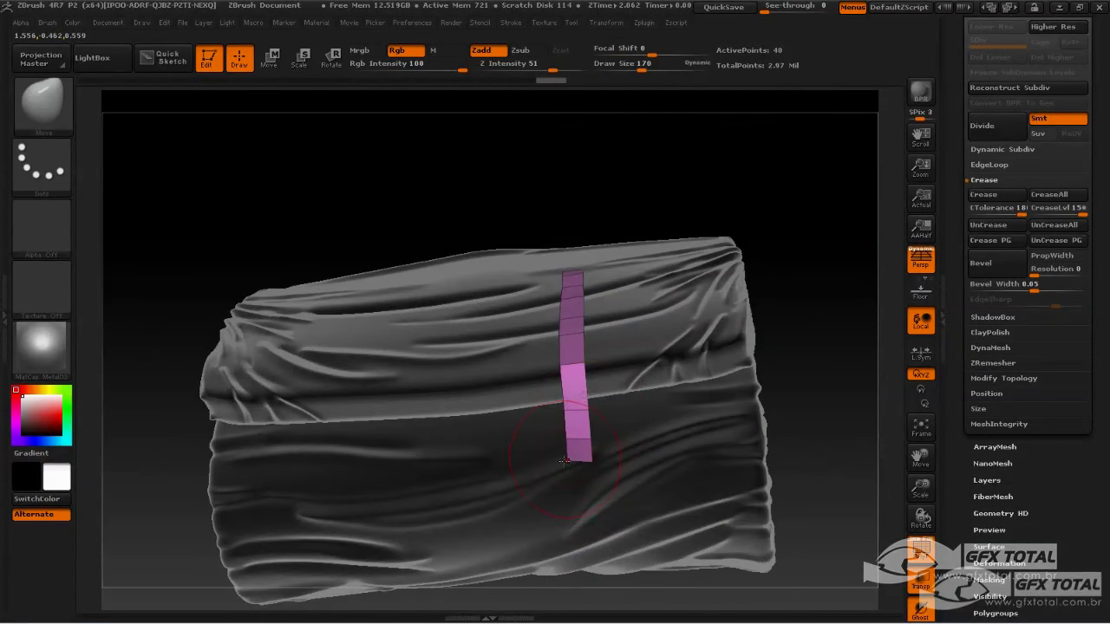
{"action": "mouse_move", "coordinate": [778, 288]}
{"action": "left_mouse_down"}
{"action": "mouse_move", "coordinate": [810, 342]}
{"action": "mouse_move", "coordinate": [646, 453]}
{"action": "left_mouse_up"}
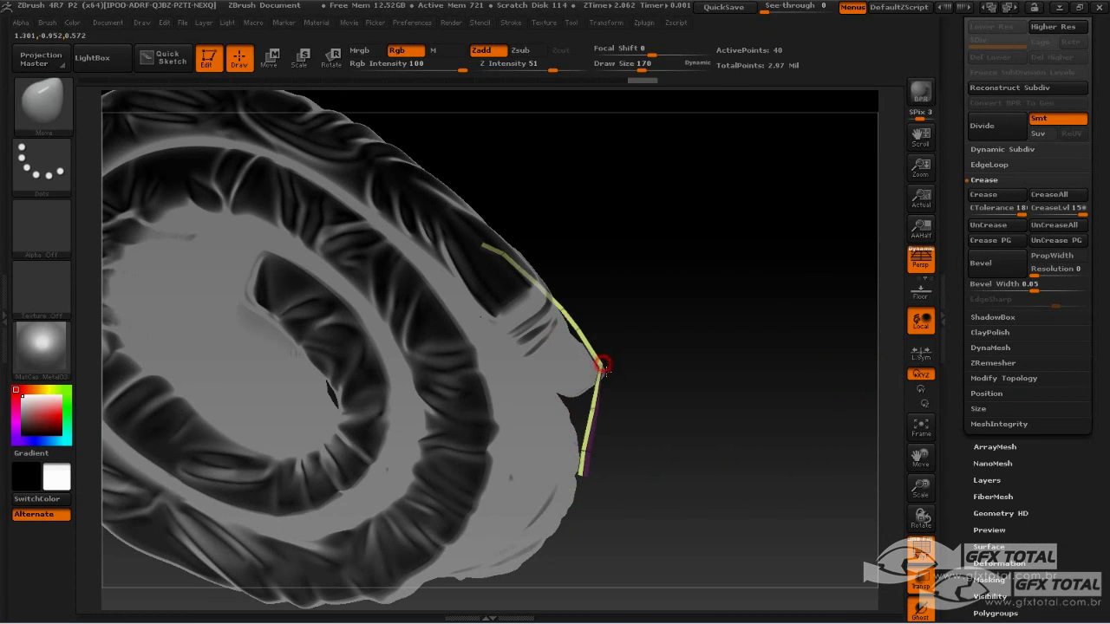
{"action": "left_click_drag", "start_coordinate": [603, 365], "coordinate": [627, 365]}
{"action": "key", "text": "space"}
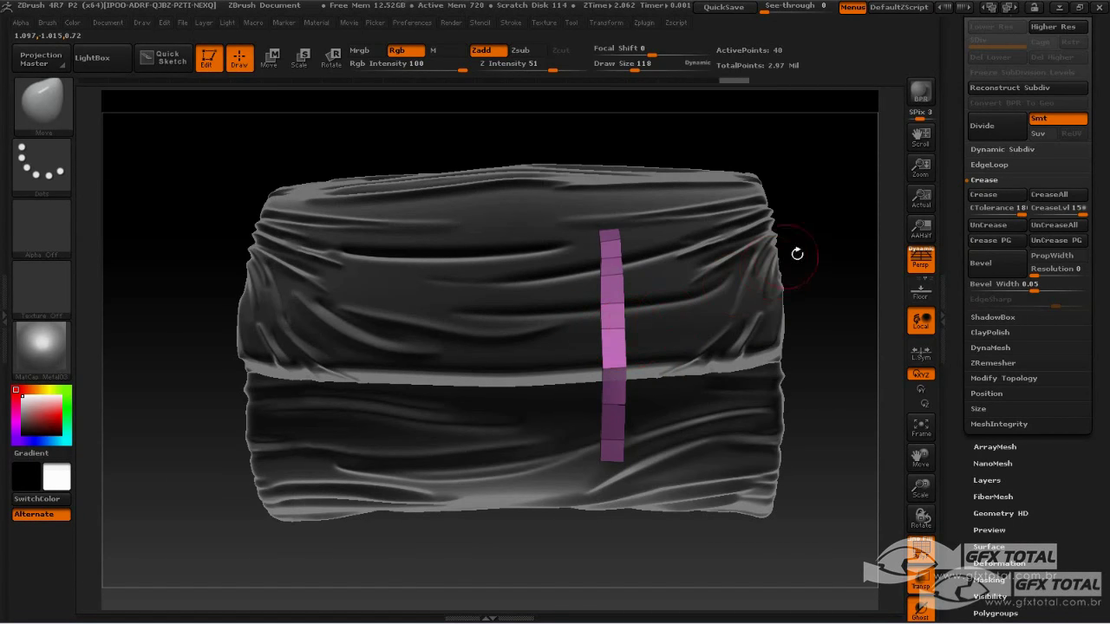
{"action": "mouse_move", "coordinate": [798, 251]}
{"action": "left_mouse_down"}
{"action": "mouse_move", "coordinate": [824, 312]}
{"action": "mouse_move", "coordinate": [761, 488]}
{"action": "mouse_move", "coordinate": [755, 478]}
{"action": "mouse_move", "coordinate": [793, 396]}
{"action": "mouse_move", "coordinate": [821, 385]}
{"action": "left_mouse_up"}
{"action": "mouse_move", "coordinate": [728, 287]}
{"action": "left_mouse_down"}
{"action": "mouse_move", "coordinate": [806, 329]}
{"action": "mouse_move", "coordinate": [771, 300]}
{"action": "mouse_move", "coordinate": [783, 300]}
{"action": "mouse_move", "coordinate": [655, 278]}
{"action": "mouse_move", "coordinate": [664, 295]}
{"action": "left_mouse_up"}
{"action": "key", "text": "space"}
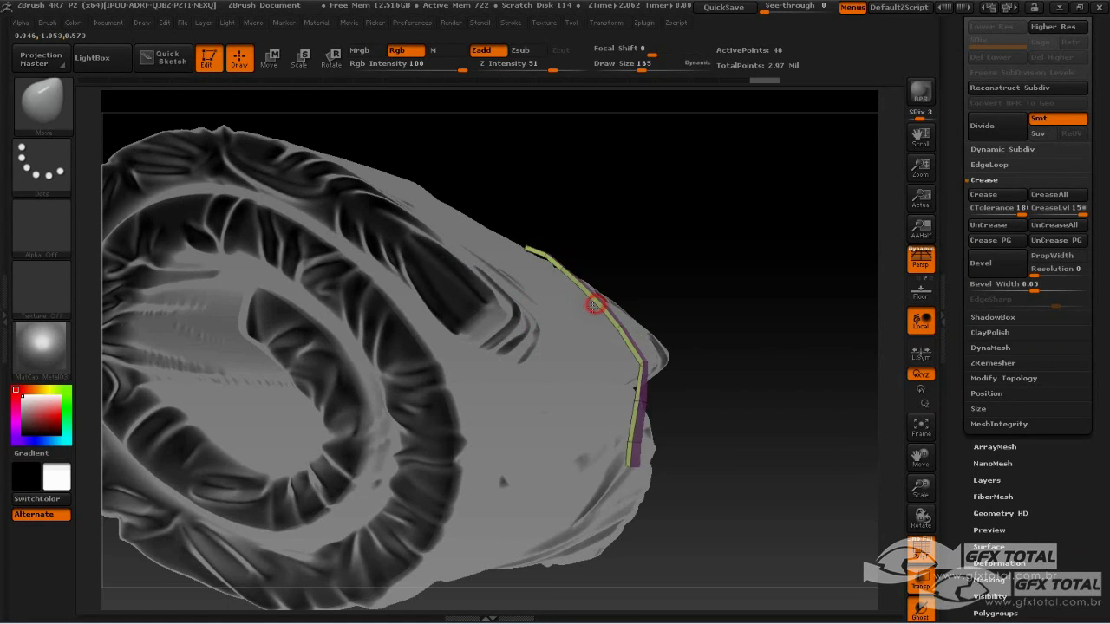
{"action": "mouse_move", "coordinate": [526, 251]}
{"action": "left_mouse_down"}
{"action": "mouse_move", "coordinate": [604, 312]}
{"action": "mouse_move", "coordinate": [642, 358]}
{"action": "mouse_move", "coordinate": [638, 373]}
{"action": "left_mouse_up"}
{"action": "left_click_drag", "start_coordinate": [751, 344], "coordinate": [694, 314]}
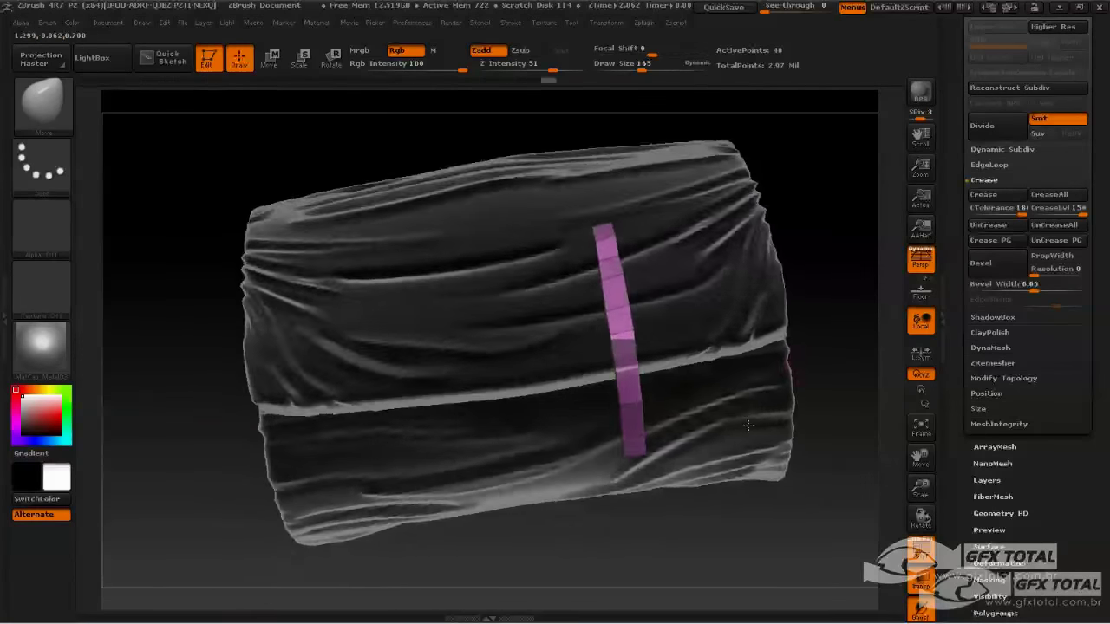
{"action": "left_click", "coordinate": [694, 314], "text": "alt"}
- Turn on the strap subtool's visibility so it shows over the cloth
{"action": "left_click_drag", "start_coordinate": [835, 257], "coordinate": [685, 334]}
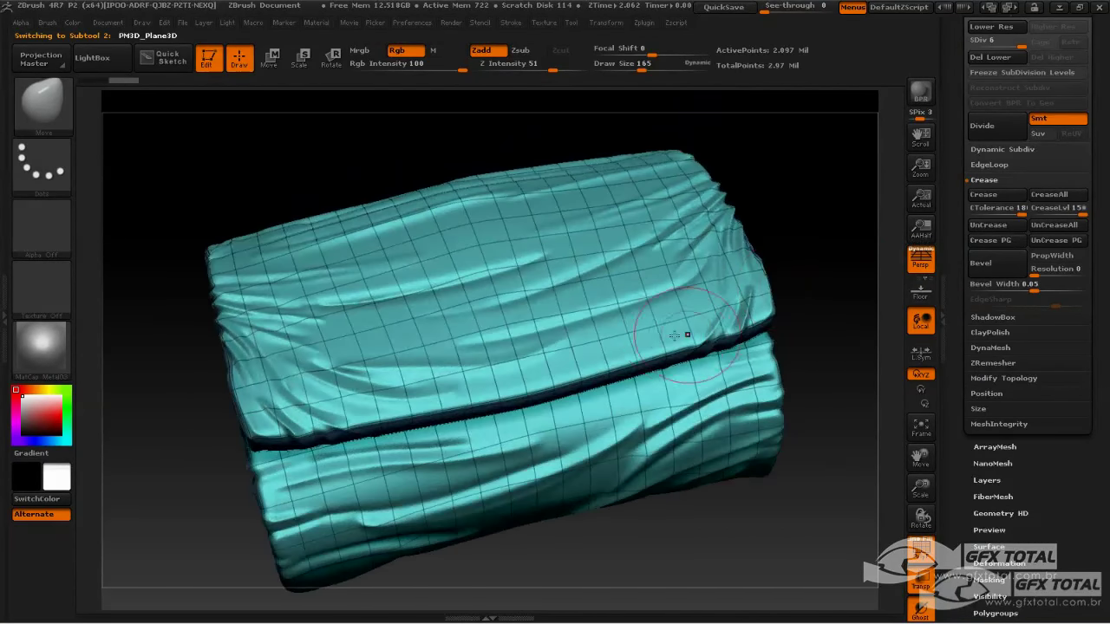
{"action": "scroll", "coordinate": [967, 182], "scroll_direction": "up", "scroll_amount": 3}
{"action": "scroll", "coordinate": [971, 191], "scroll_direction": "up", "scroll_amount": 3}
{"action": "scroll", "coordinate": [980, 199], "scroll_direction": "up", "scroll_amount": 2}
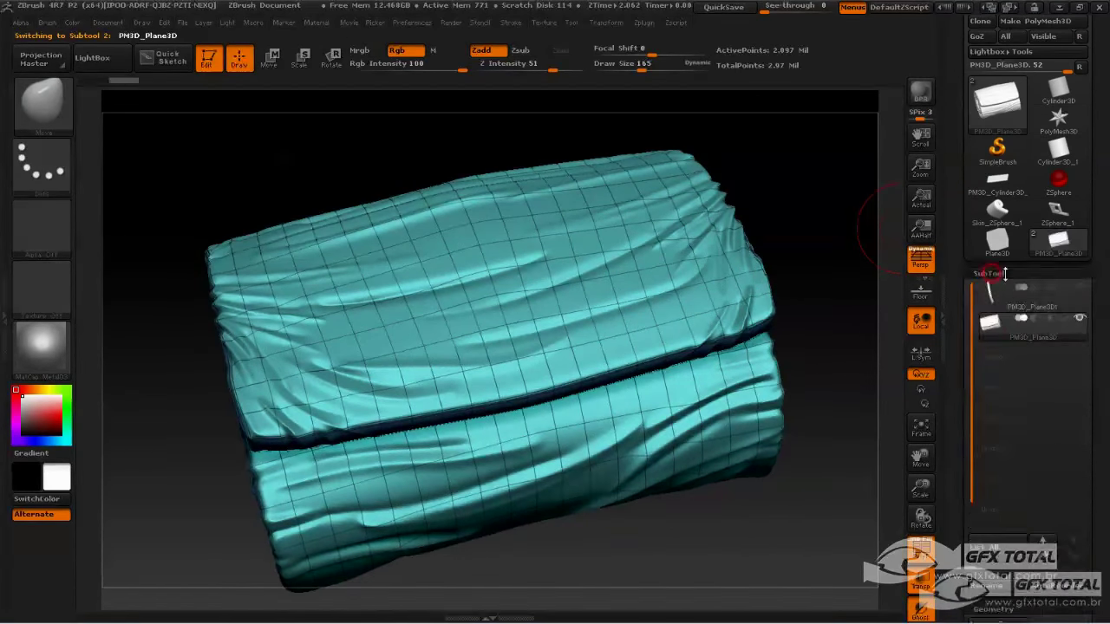
{"action": "scroll", "coordinate": [986, 203], "scroll_direction": "up", "scroll_amount": 2}
{"action": "left_click", "coordinate": [1079, 40]}
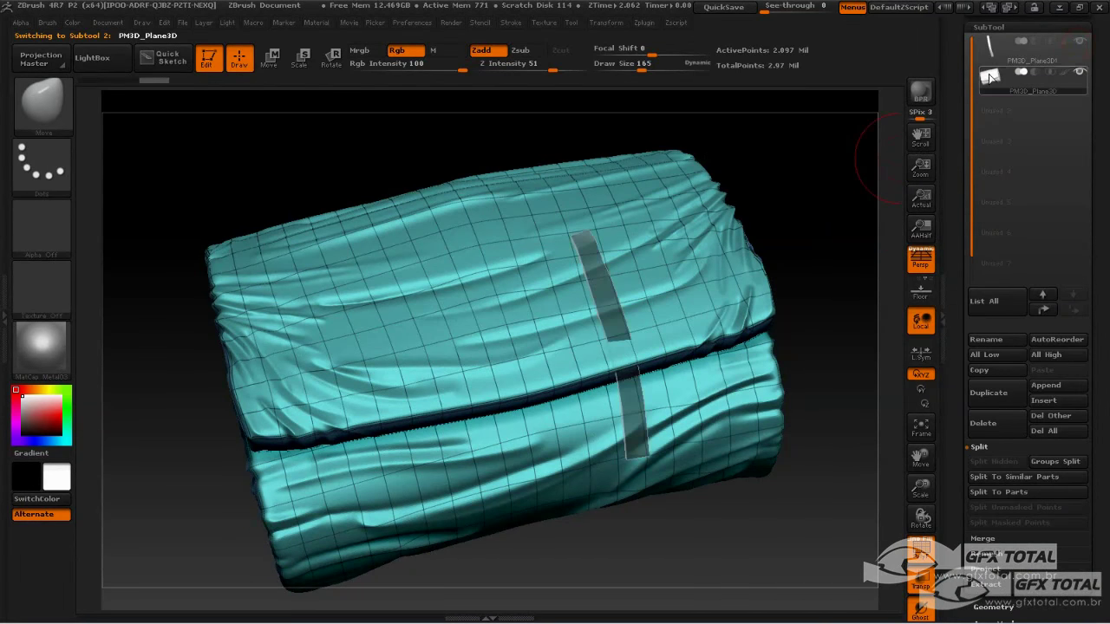
{"action": "left_click_drag", "start_coordinate": [838, 166], "coordinate": [835, 137]}
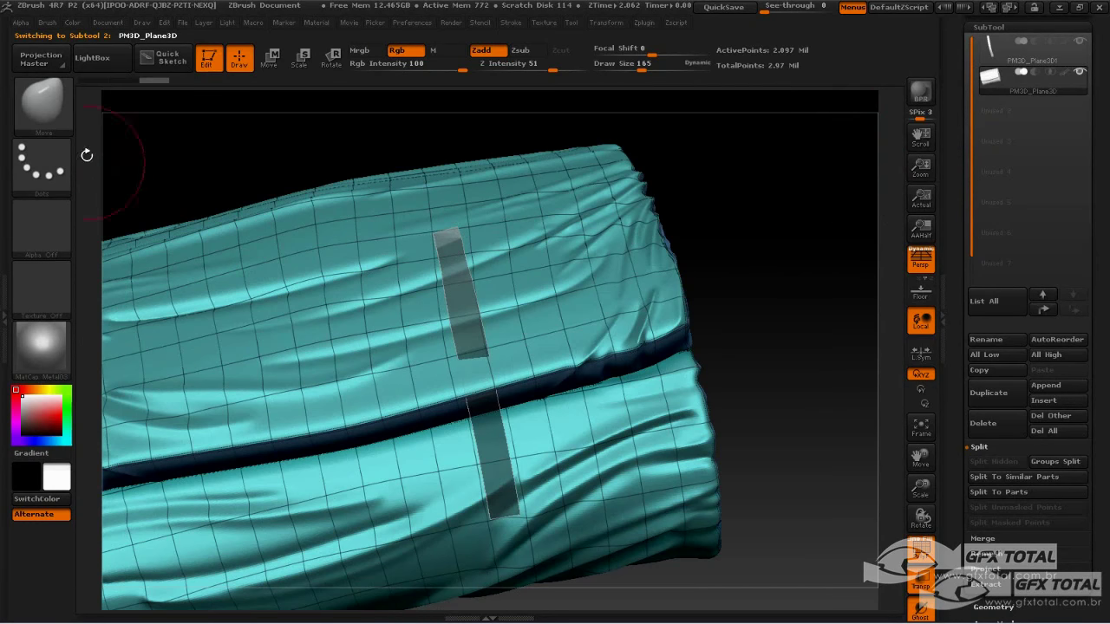
- Choose the Dam_Standard brush and hide the polyframe with Shift+F
{"action": "left_click", "coordinate": [42, 103]}
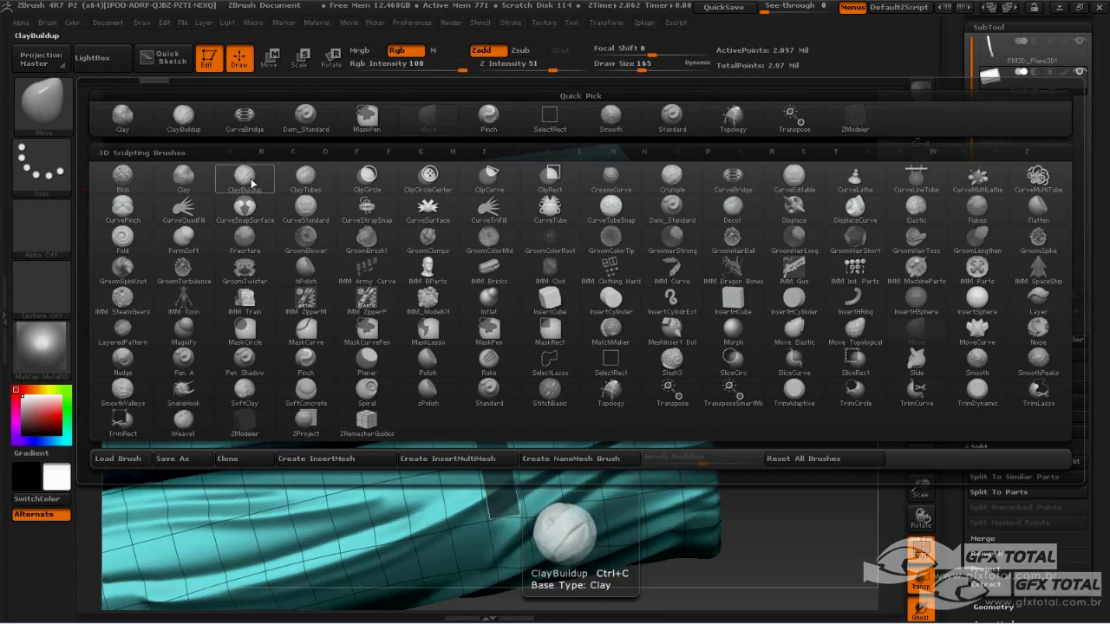
{"action": "left_click", "coordinate": [672, 209]}
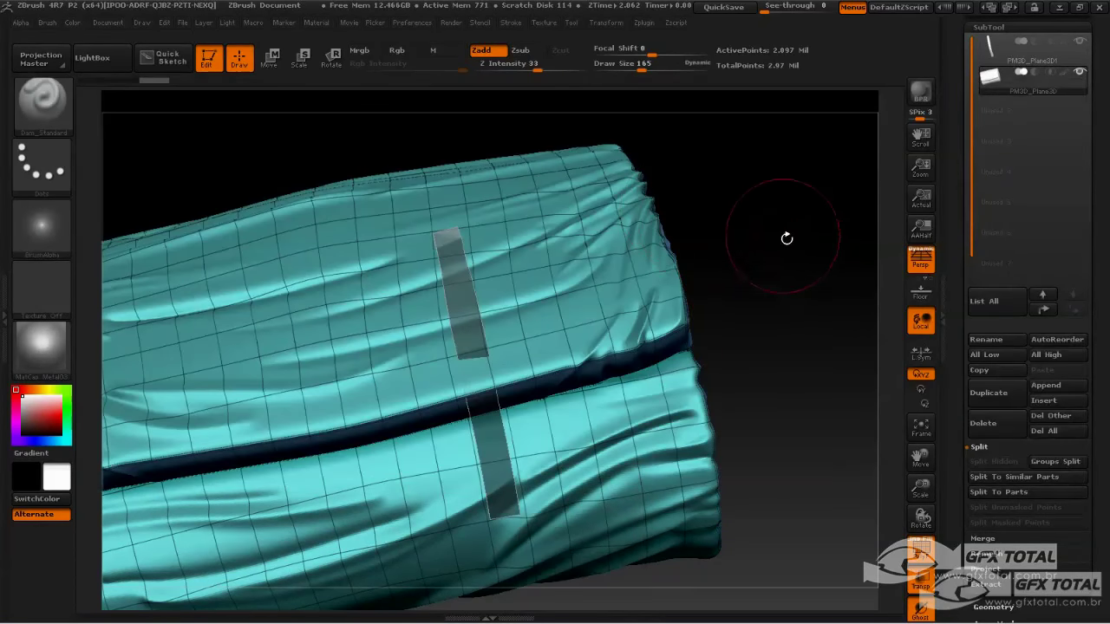
{"action": "key", "text": "shift+f"}
{"action": "mouse_move", "coordinate": [835, 303]}
{"action": "left_mouse_down"}
{"action": "mouse_move", "coordinate": [832, 275]}
{"action": "mouse_move", "coordinate": [772, 229]}
{"action": "left_mouse_up"}
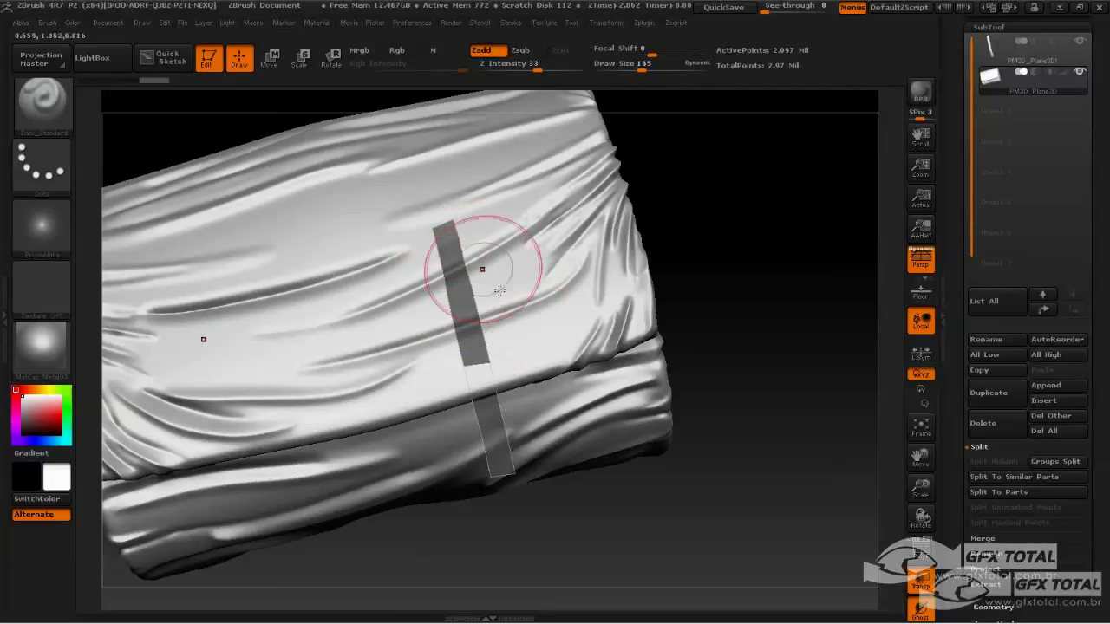
- Shrink the brush, smooth the cloth near the strap's top, and adjust the stroke settings
{"action": "mouse_move", "coordinate": [772, 234]}
{"action": "left_mouse_down"}
{"action": "mouse_move", "coordinate": [836, 224]}
{"action": "mouse_move", "coordinate": [701, 284]}
{"action": "left_mouse_up"}
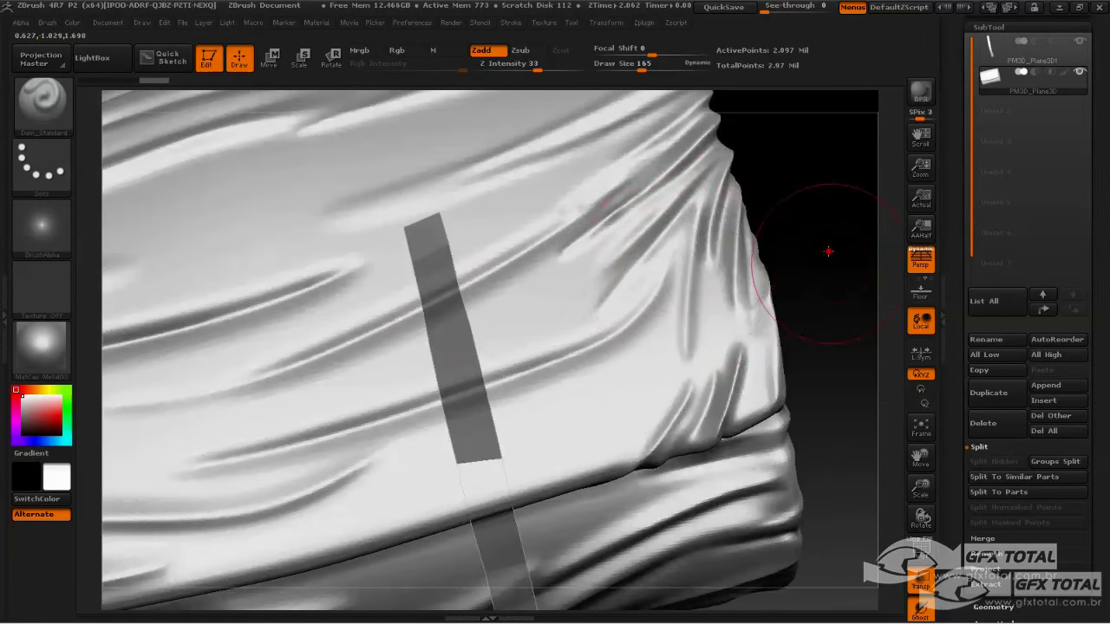
{"action": "mouse_move", "coordinate": [825, 251]}
{"action": "left_mouse_down"}
{"action": "mouse_move", "coordinate": [805, 260]}
{"action": "mouse_move", "coordinate": [778, 332]}
{"action": "mouse_move", "coordinate": [797, 240]}
{"action": "left_mouse_up"}
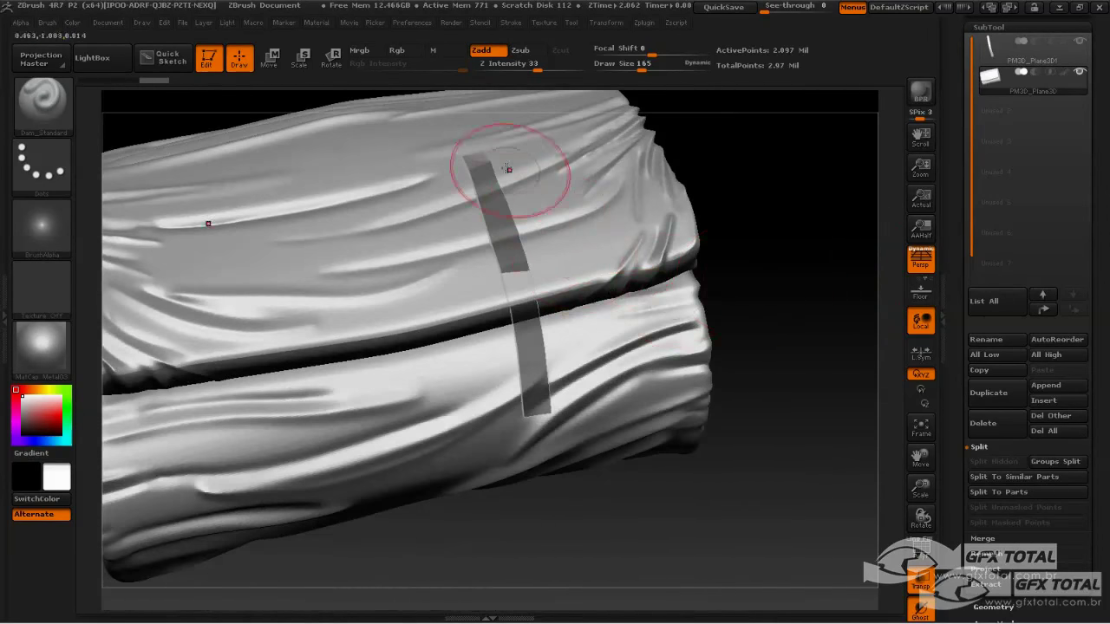
{"action": "mouse_move", "coordinate": [785, 179]}
{"action": "left_mouse_down"}
{"action": "mouse_move", "coordinate": [806, 229]}
{"action": "mouse_move", "coordinate": [775, 217]}
{"action": "mouse_move", "coordinate": [463, 213]}
{"action": "left_mouse_up"}
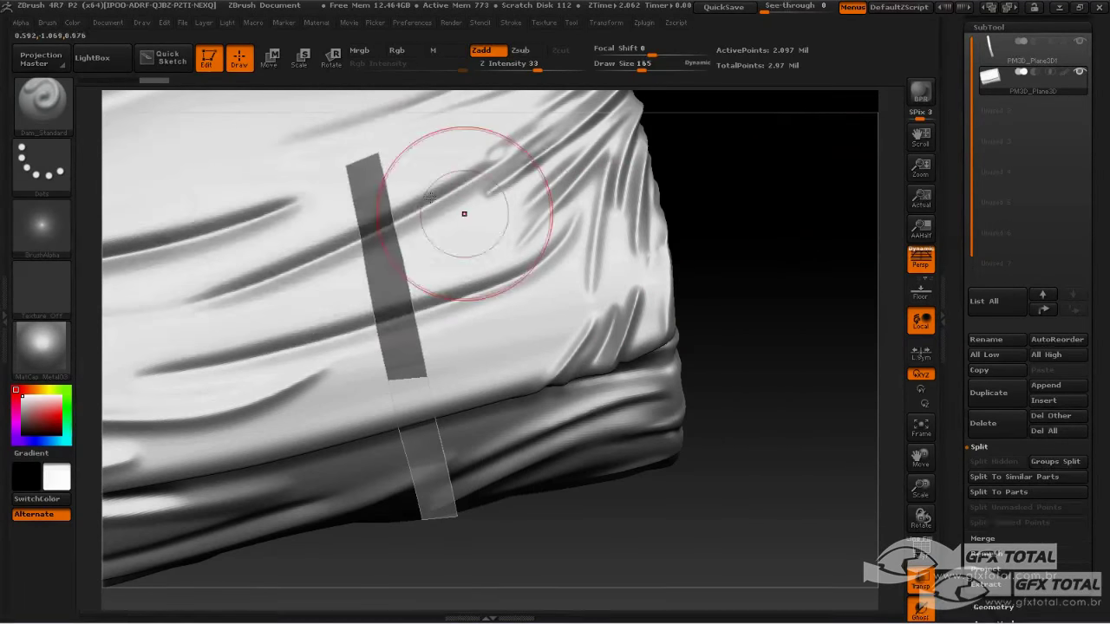
{"action": "key", "text": "space"}
{"action": "left_click_drag", "start_coordinate": [385, 158], "coordinate": [360, 159]}
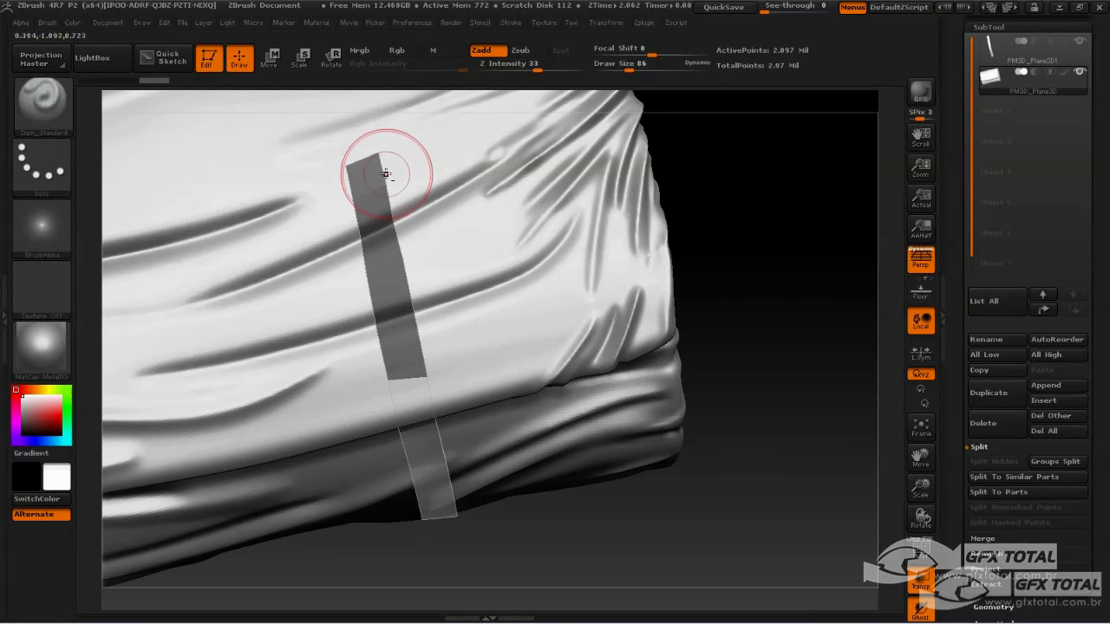
{"action": "left_click_drag", "start_coordinate": [392, 201], "coordinate": [381, 183], "text": "shift"}
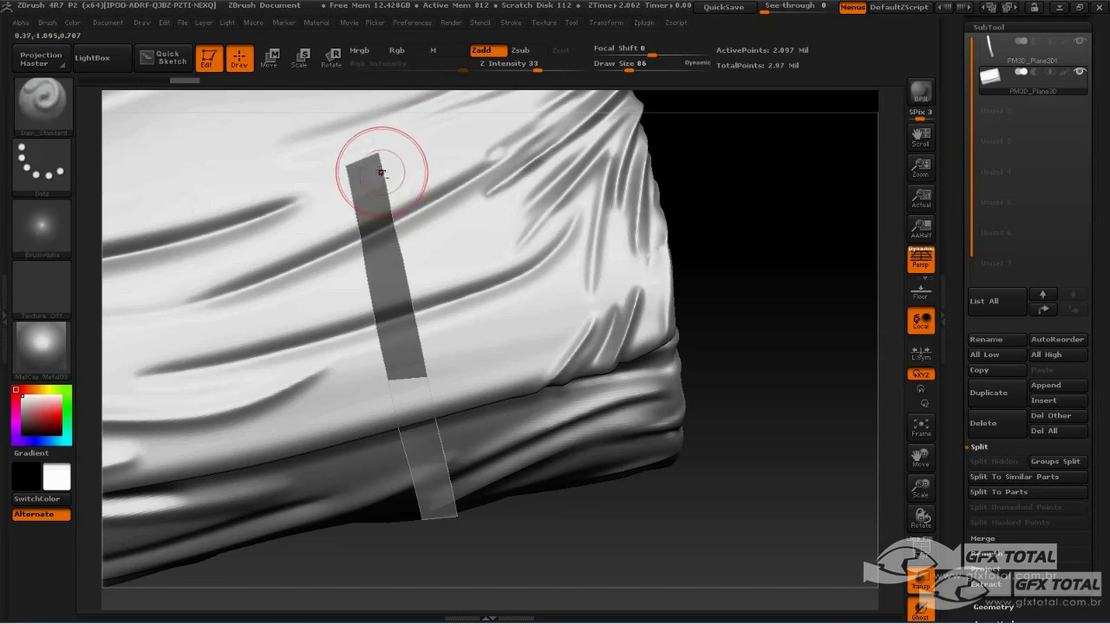
{"action": "left_click", "coordinate": [544, 24]}
{"action": "left_click", "coordinate": [507, 24]}
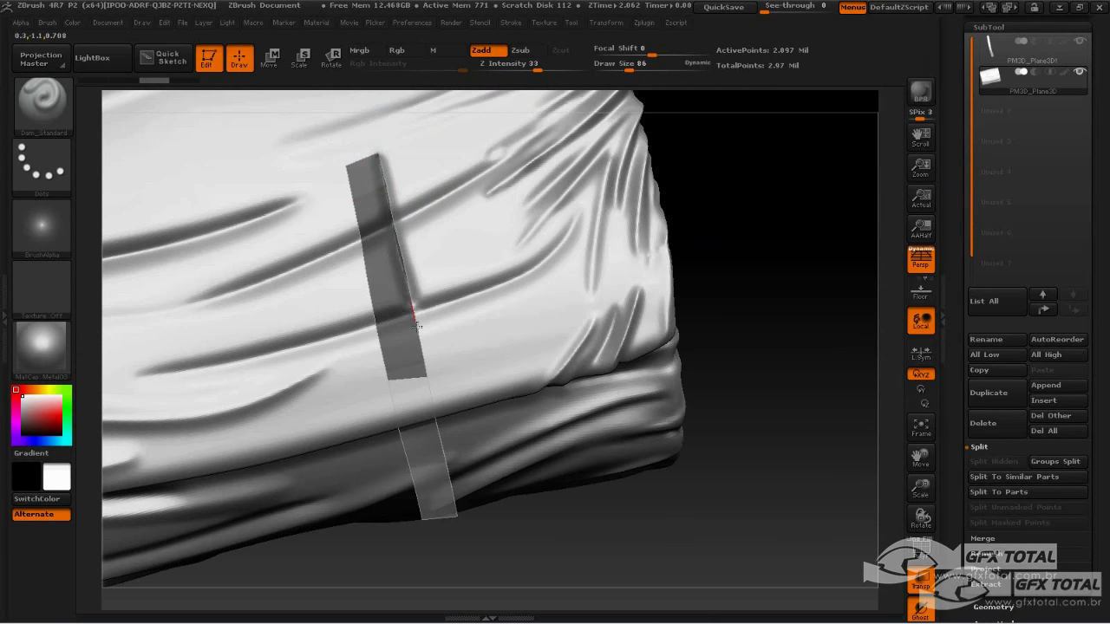
- Carve the groove down the strap's lower section, shaping the notch at its end
{"action": "left_click_drag", "start_coordinate": [422, 359], "coordinate": [438, 418]}
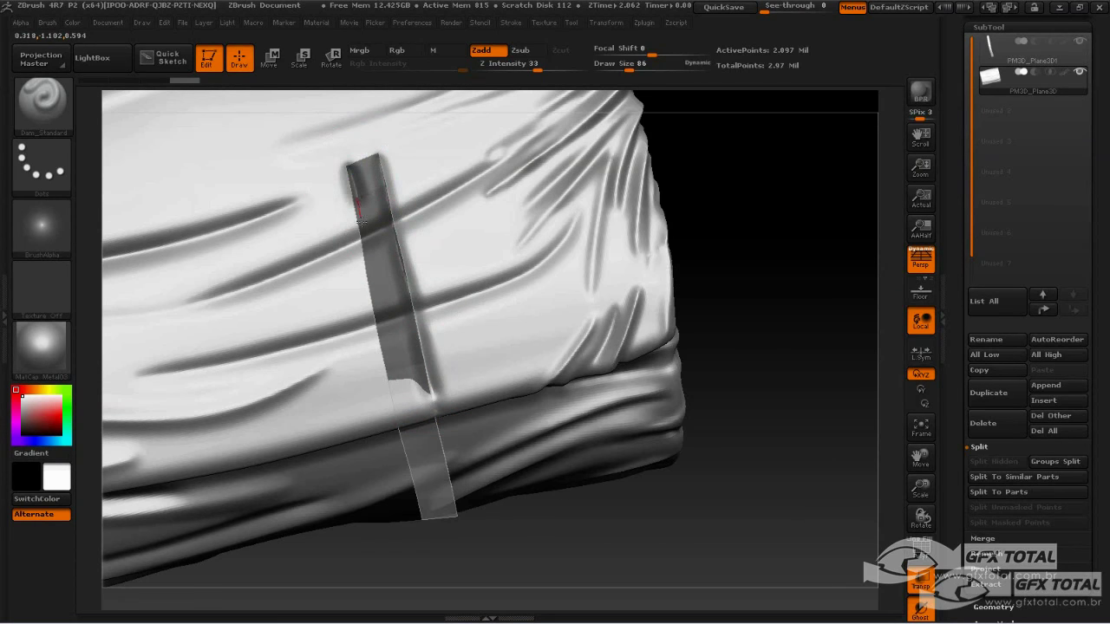
{"action": "left_click_drag", "start_coordinate": [374, 290], "coordinate": [383, 331]}
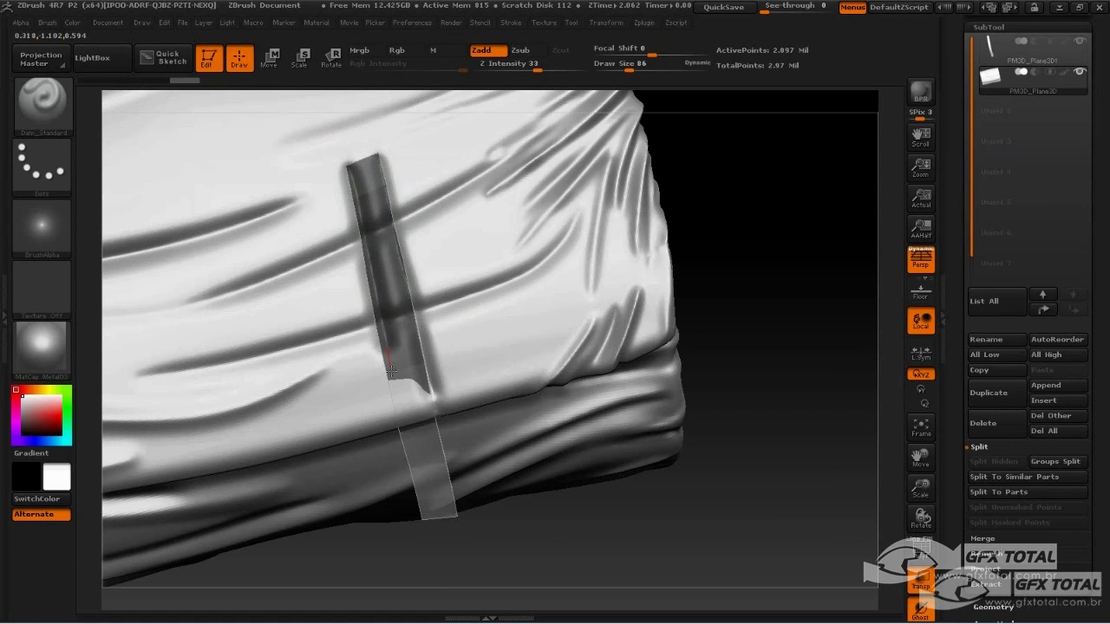
{"action": "left_click_drag", "start_coordinate": [391, 371], "coordinate": [401, 434]}
{"action": "left_click_drag", "start_coordinate": [398, 392], "coordinate": [425, 385]}
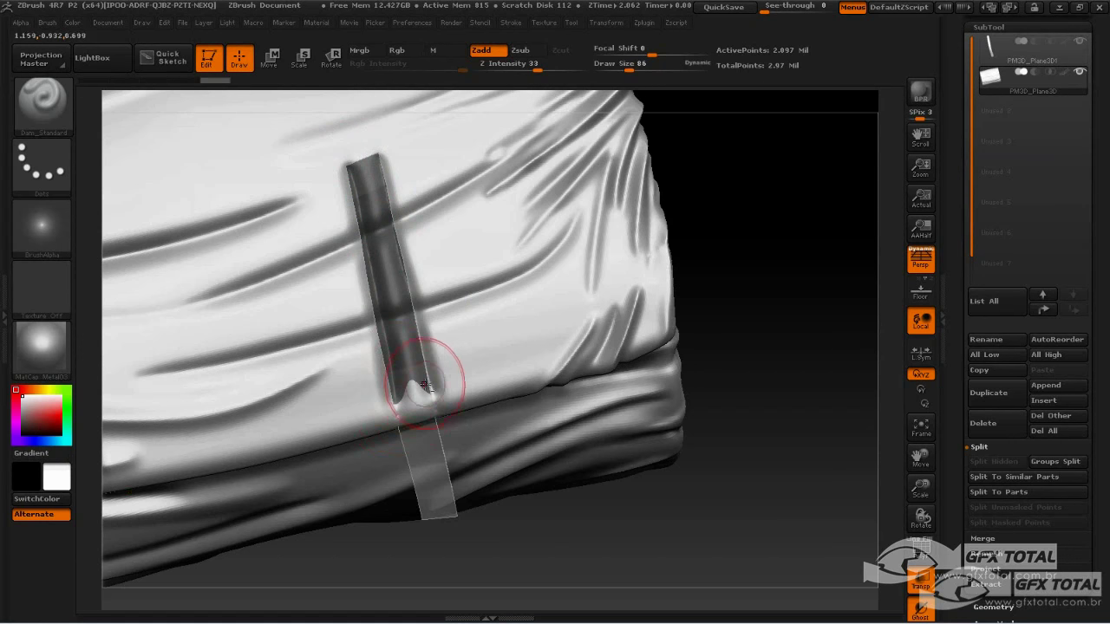
{"action": "mouse_move", "coordinate": [440, 432]}
{"action": "left_mouse_down"}
{"action": "mouse_move", "coordinate": [384, 376]}
{"action": "mouse_move", "coordinate": [403, 430]}
{"action": "left_mouse_up"}
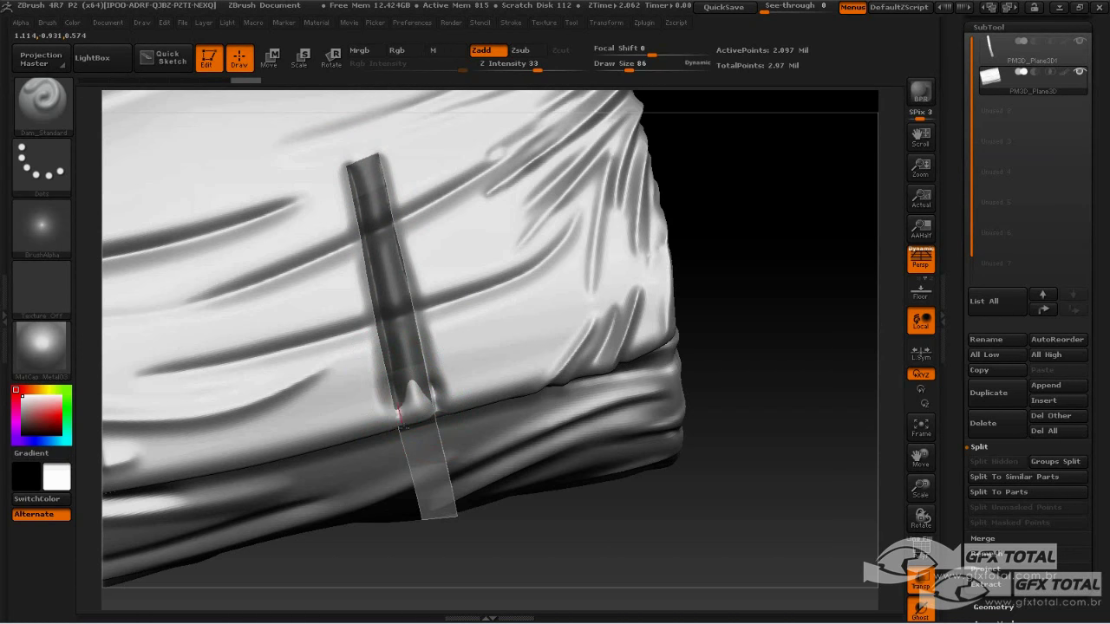
{"action": "left_click_drag", "start_coordinate": [719, 309], "coordinate": [739, 268]}
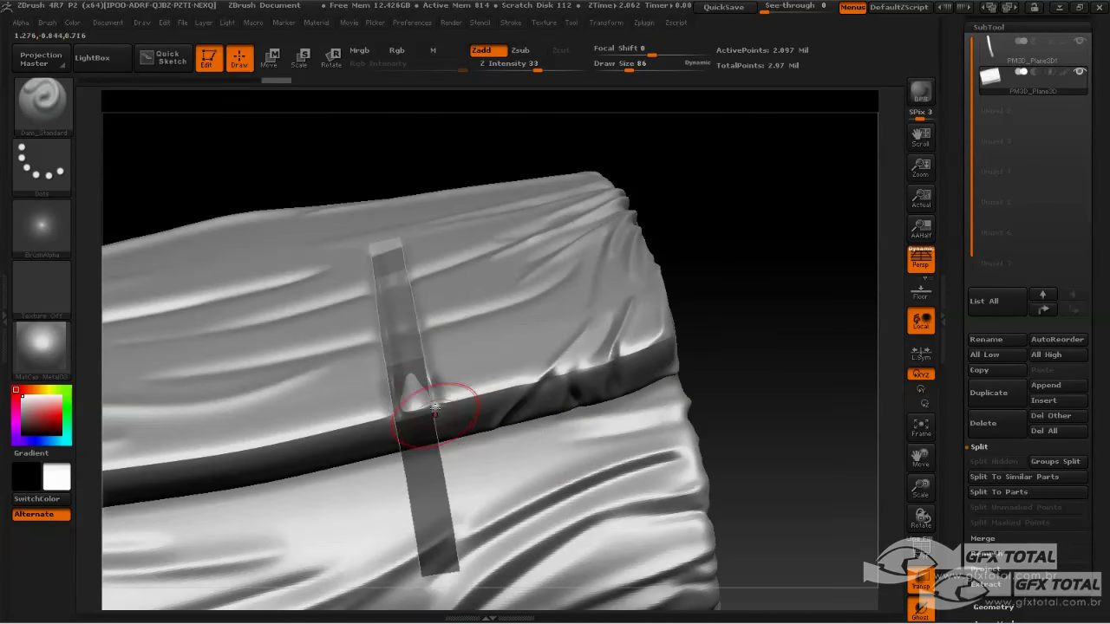
{"action": "mouse_move", "coordinate": [434, 403]}
{"action": "left_mouse_down"}
{"action": "mouse_move", "coordinate": [435, 428]}
{"action": "mouse_move", "coordinate": [390, 415]}
{"action": "mouse_move", "coordinate": [434, 403]}
{"action": "left_mouse_up"}
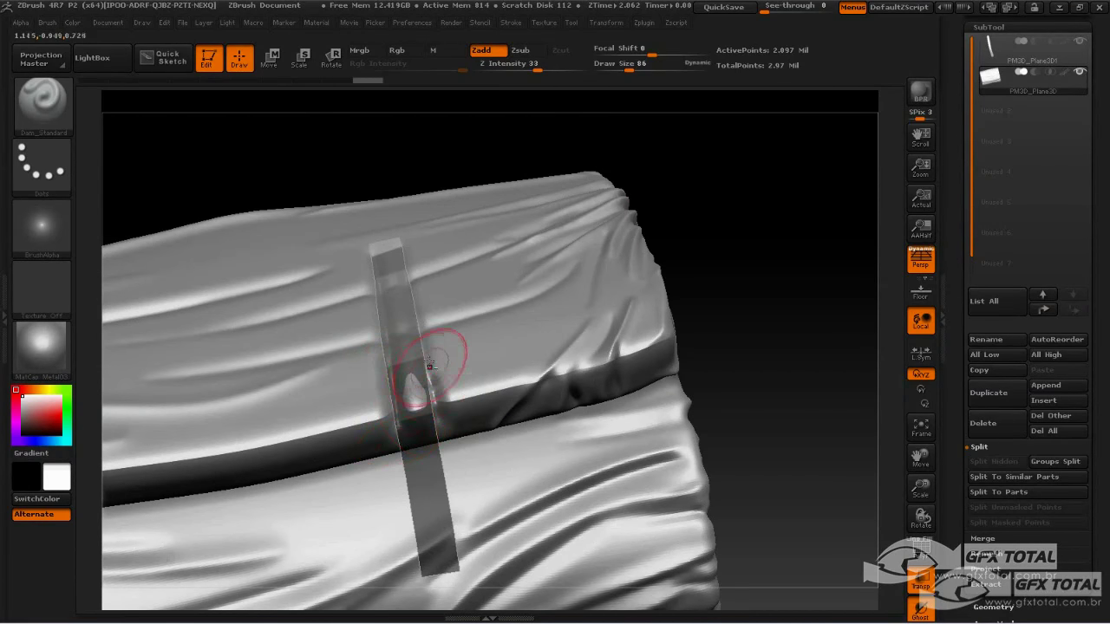
- Deepen the groove along the strap up to its top end
{"action": "left_click_drag", "start_coordinate": [793, 208], "coordinate": [649, 290]}
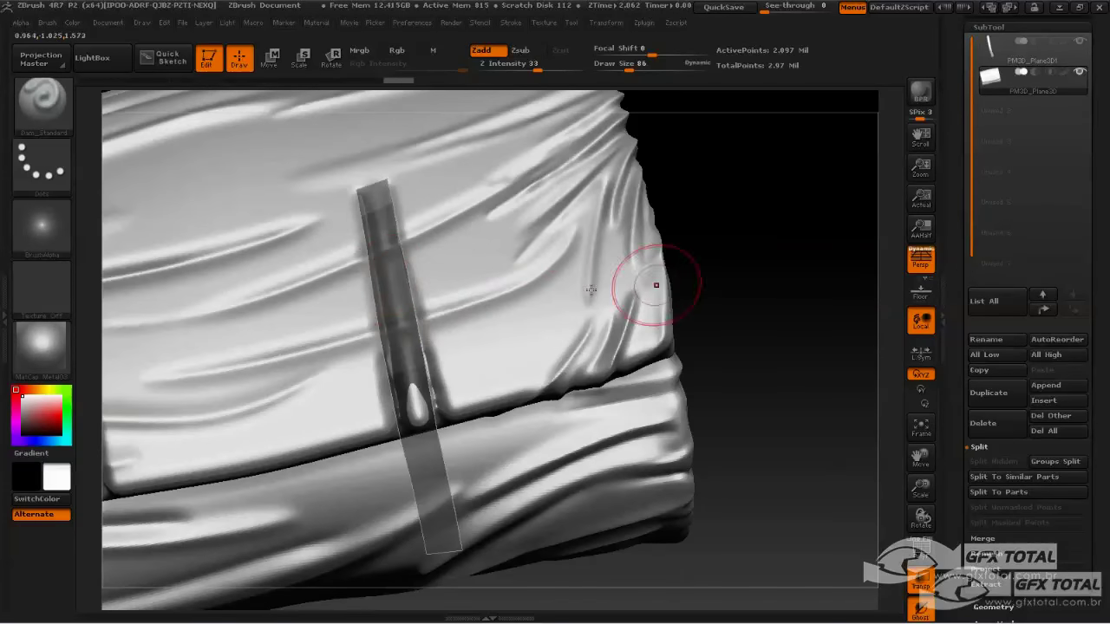
{"action": "left_click_drag", "start_coordinate": [407, 284], "coordinate": [375, 369]}
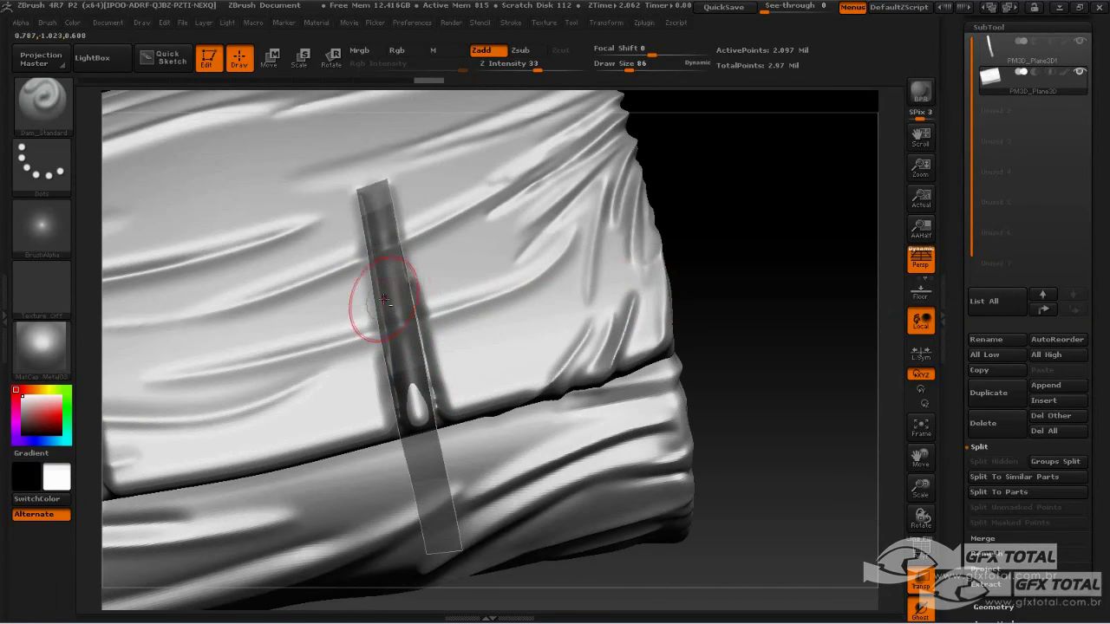
{"action": "left_click_drag", "start_coordinate": [384, 310], "coordinate": [372, 297]}
{"action": "left_click_drag", "start_coordinate": [389, 386], "coordinate": [365, 249]}
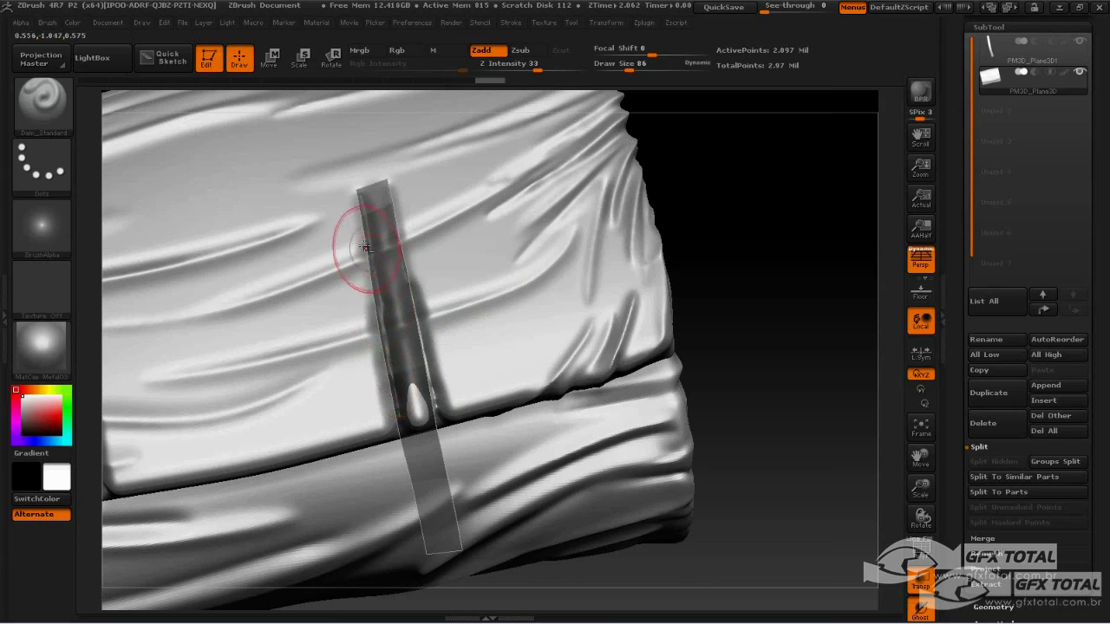
{"action": "left_click_drag", "start_coordinate": [379, 322], "coordinate": [368, 290]}
{"action": "left_click_drag", "start_coordinate": [359, 190], "coordinate": [401, 218]}
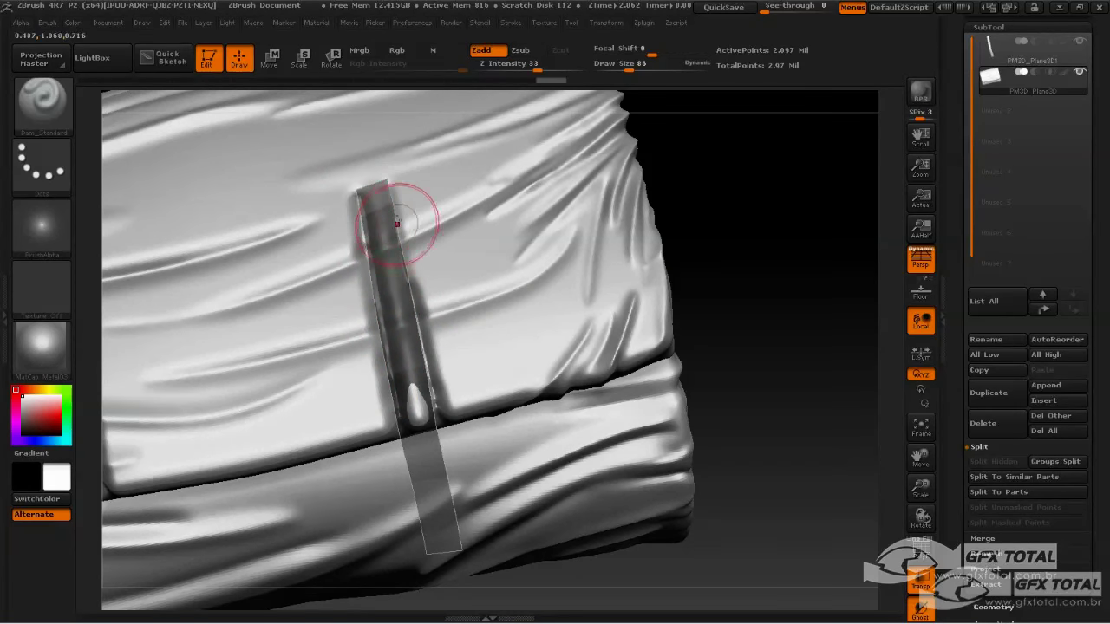
- Sculpt the cloth at the strap's top end and smooth away the sharp fold on its left
{"action": "mouse_move", "coordinate": [714, 166]}
{"action": "left_mouse_down"}
{"action": "mouse_move", "coordinate": [751, 149]}
{"action": "mouse_move", "coordinate": [426, 322]}
{"action": "mouse_move", "coordinate": [434, 265]}
{"action": "mouse_move", "coordinate": [390, 342]}
{"action": "mouse_move", "coordinate": [229, 347]}
{"action": "mouse_move", "coordinate": [357, 343]}
{"action": "left_mouse_up"}
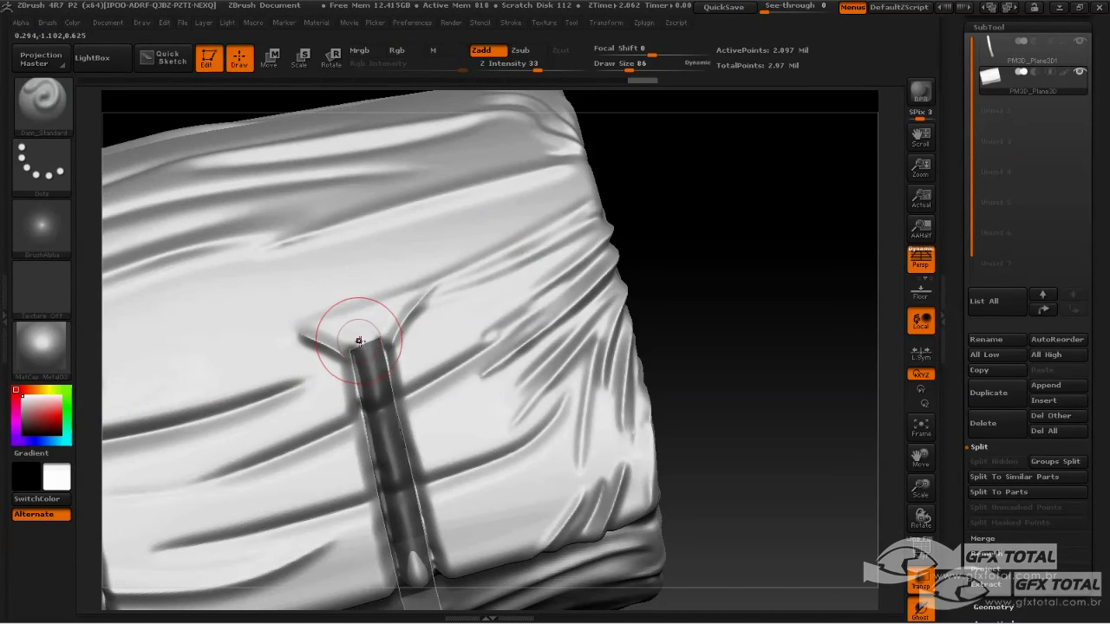
{"action": "mouse_move", "coordinate": [311, 304]}
{"action": "left_mouse_down"}
{"action": "mouse_move", "coordinate": [380, 324]}
{"action": "mouse_move", "coordinate": [392, 337]}
{"action": "mouse_move", "coordinate": [379, 341]}
{"action": "left_mouse_up"}
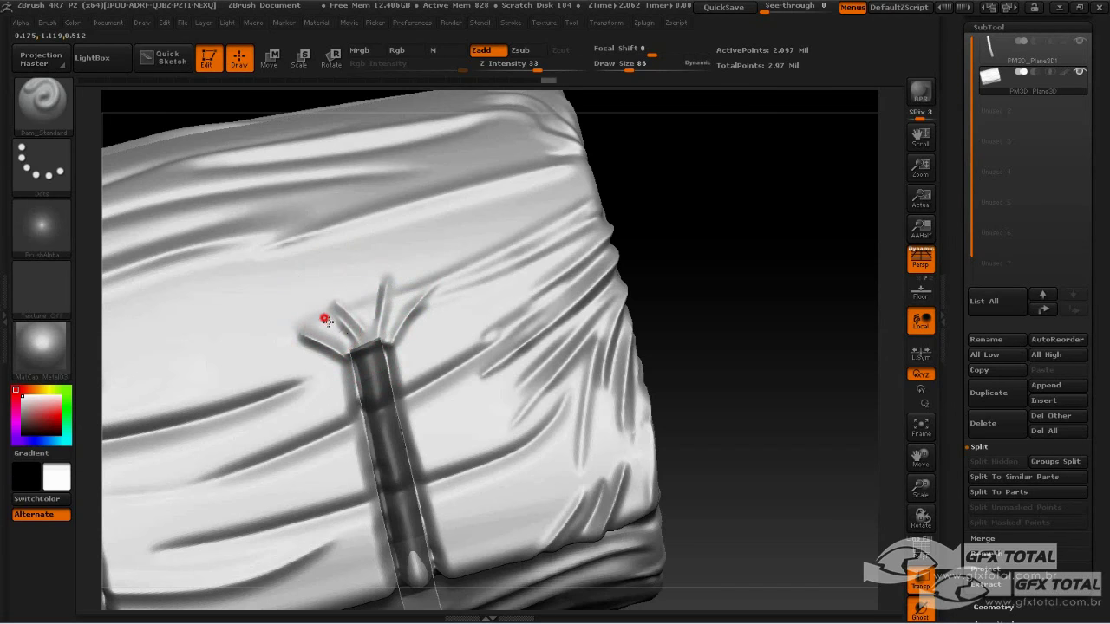
{"action": "mouse_move", "coordinate": [329, 314]}
{"action": "left_mouse_down", "text": "shift"}
{"action": "mouse_move", "coordinate": [315, 315]}
{"action": "mouse_move", "coordinate": [335, 365]}
{"action": "mouse_move", "coordinate": [349, 371]}
{"action": "mouse_move", "coordinate": [441, 300]}
{"action": "left_mouse_up", "text": "shift"}
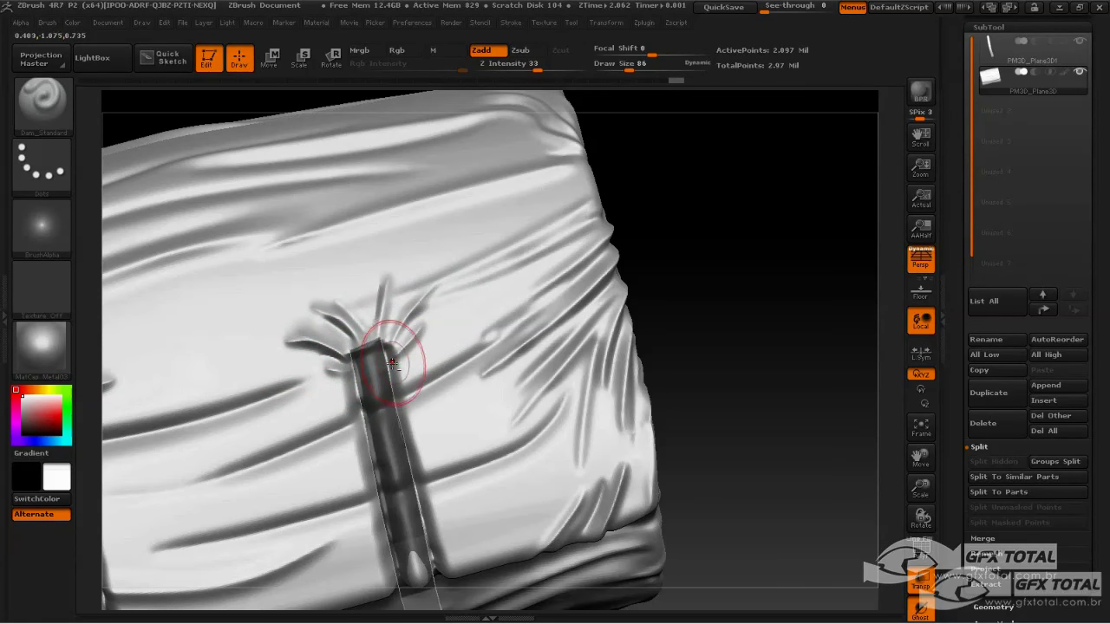
- Draw creases fanning right and up-left from the strap's top into the cloth
{"action": "left_click_drag", "start_coordinate": [385, 346], "coordinate": [449, 322]}
{"action": "mouse_move", "coordinate": [360, 336]}
{"action": "left_mouse_down"}
{"action": "mouse_move", "coordinate": [317, 309]}
{"action": "mouse_move", "coordinate": [378, 274]}
{"action": "left_mouse_up"}
{"action": "mouse_move", "coordinate": [731, 218]}
{"action": "left_mouse_down"}
{"action": "mouse_move", "coordinate": [761, 243]}
{"action": "mouse_move", "coordinate": [745, 216]}
{"action": "mouse_move", "coordinate": [733, 225]}
{"action": "left_mouse_up"}
{"action": "key", "text": "b"}
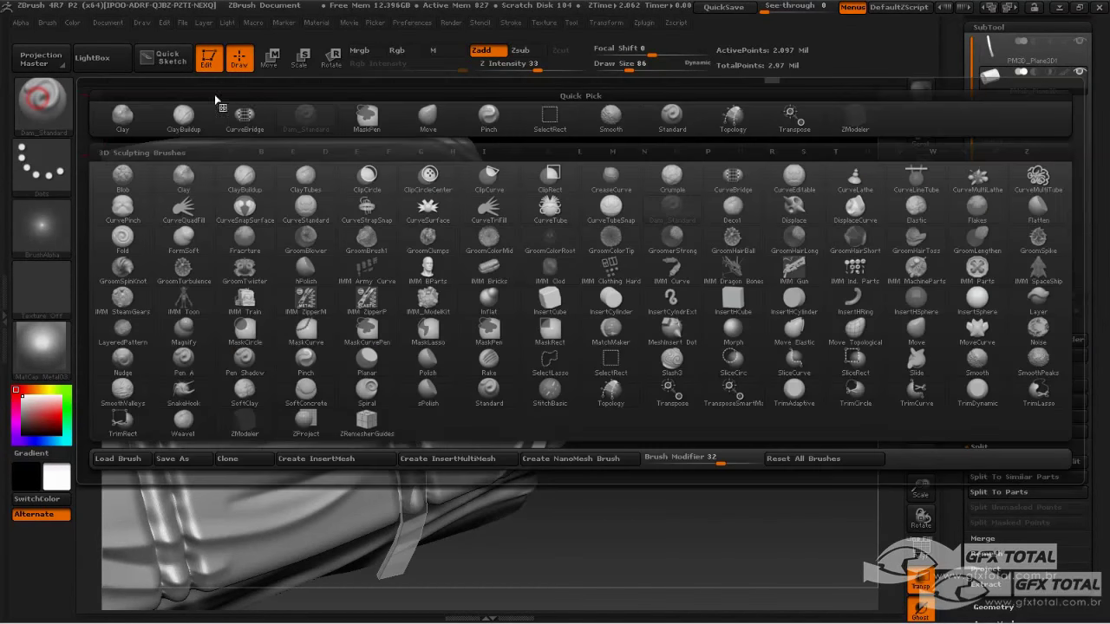
- Switch to the Move Topological brush, adjust its size, and inspect the strap from several sides
{"action": "left_click", "coordinate": [875, 334]}
{"action": "key", "text": "space"}
{"action": "mouse_move", "coordinate": [748, 292]}
{"action": "left_mouse_down"}
{"action": "mouse_move", "coordinate": [759, 293]}
{"action": "mouse_move", "coordinate": [432, 344]}
{"action": "left_mouse_up"}
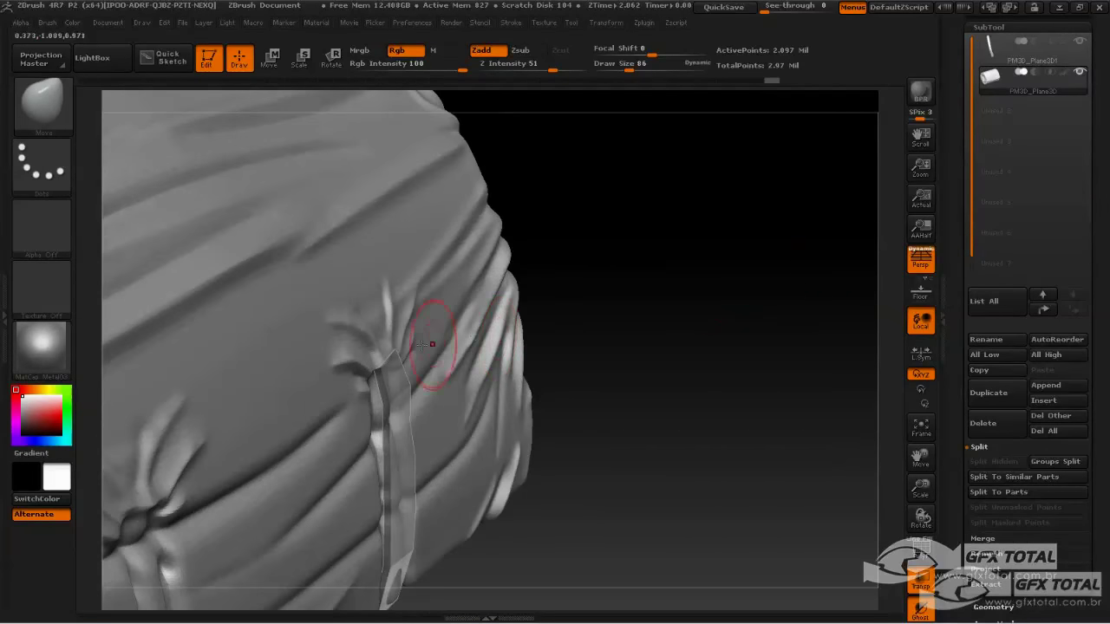
{"action": "left_click_drag", "start_coordinate": [555, 347], "coordinate": [674, 286]}
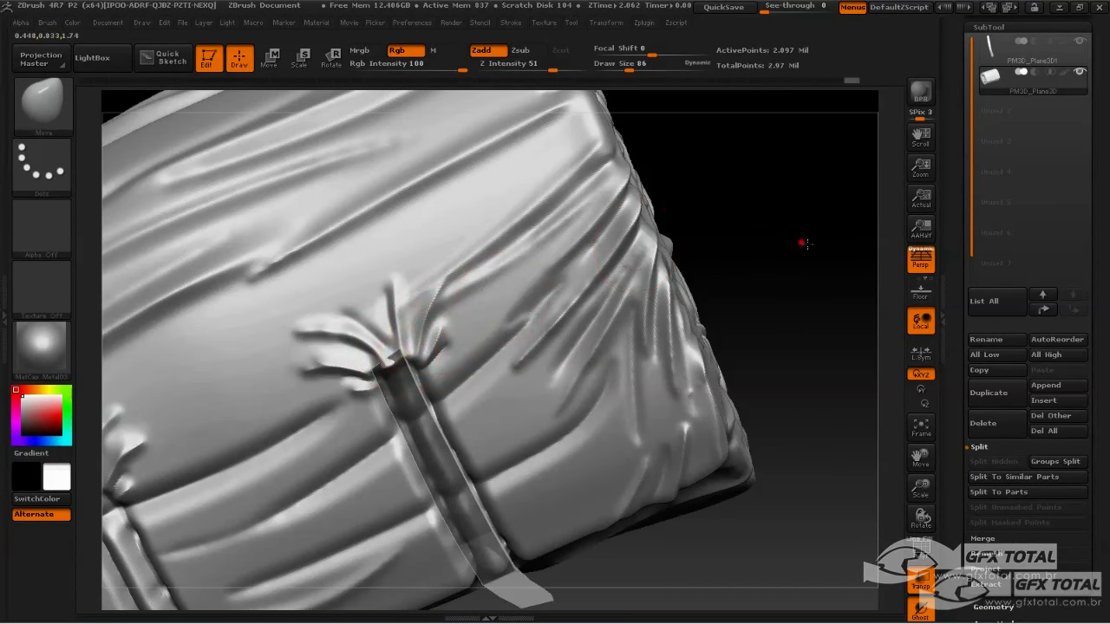
{"action": "left_click_drag", "start_coordinate": [803, 241], "coordinate": [399, 380]}
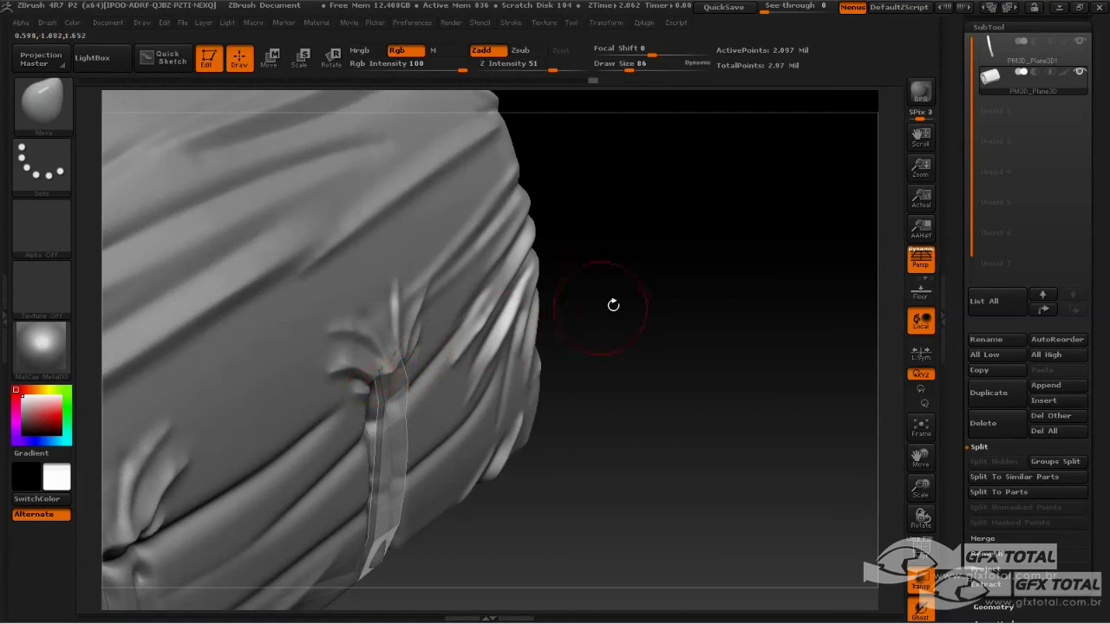
{"action": "left_click_drag", "start_coordinate": [612, 305], "coordinate": [409, 358]}
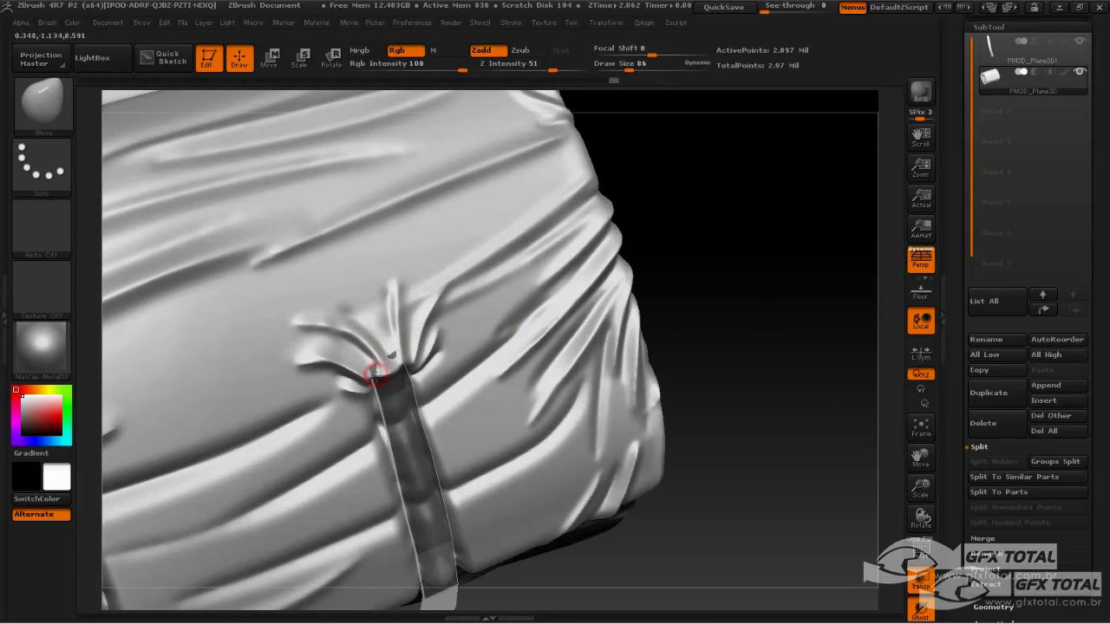
{"action": "mouse_move", "coordinate": [699, 284]}
{"action": "left_mouse_down"}
{"action": "mouse_move", "coordinate": [761, 266]}
{"action": "mouse_move", "coordinate": [876, 347]}
{"action": "left_mouse_up"}
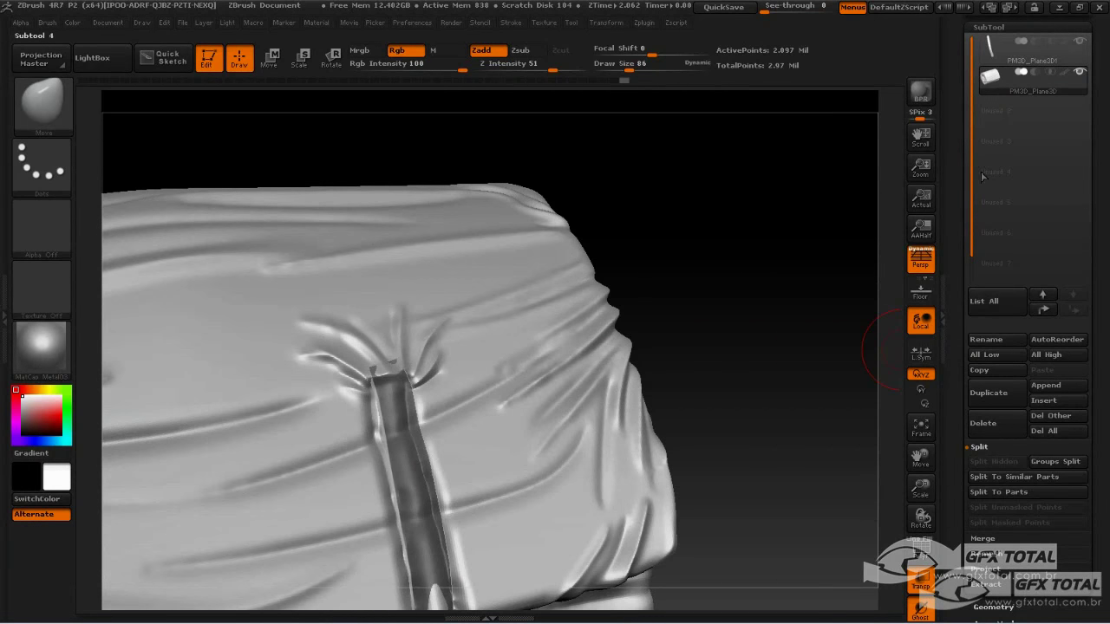
{"action": "mouse_move", "coordinate": [766, 235]}
{"action": "left_mouse_down"}
{"action": "mouse_move", "coordinate": [743, 193]}
{"action": "mouse_move", "coordinate": [755, 189]}
{"action": "mouse_move", "coordinate": [436, 329]}
{"action": "left_mouse_up"}
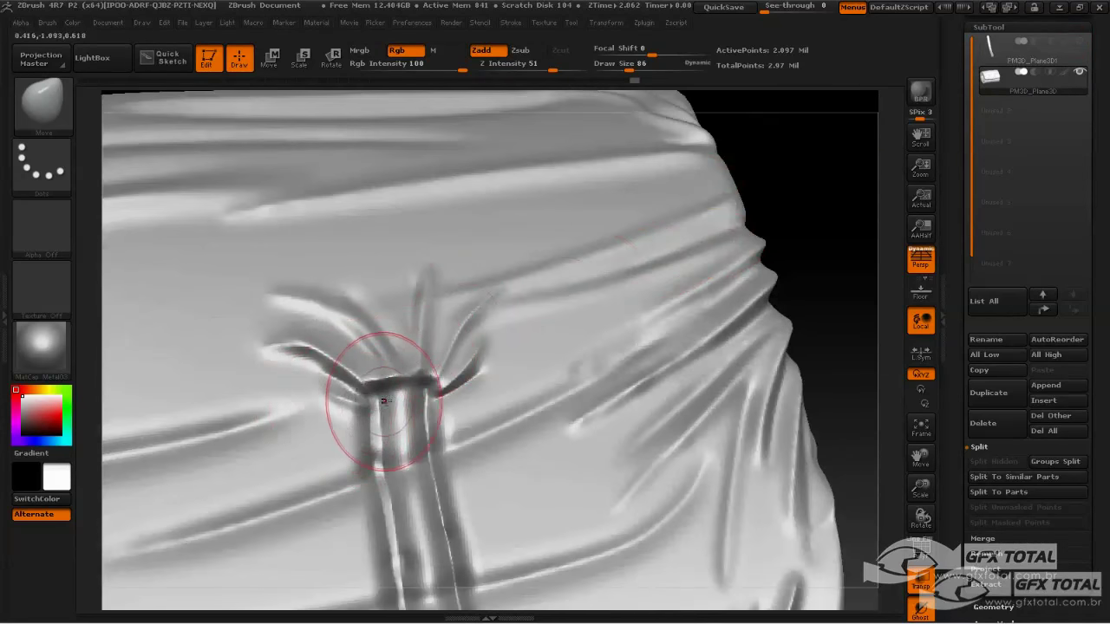
- Reduce the Draw Size to 68 and bring up the brush library
{"action": "key", "text": "space"}
{"action": "left_click_drag", "start_coordinate": [388, 397], "coordinate": [373, 398]}
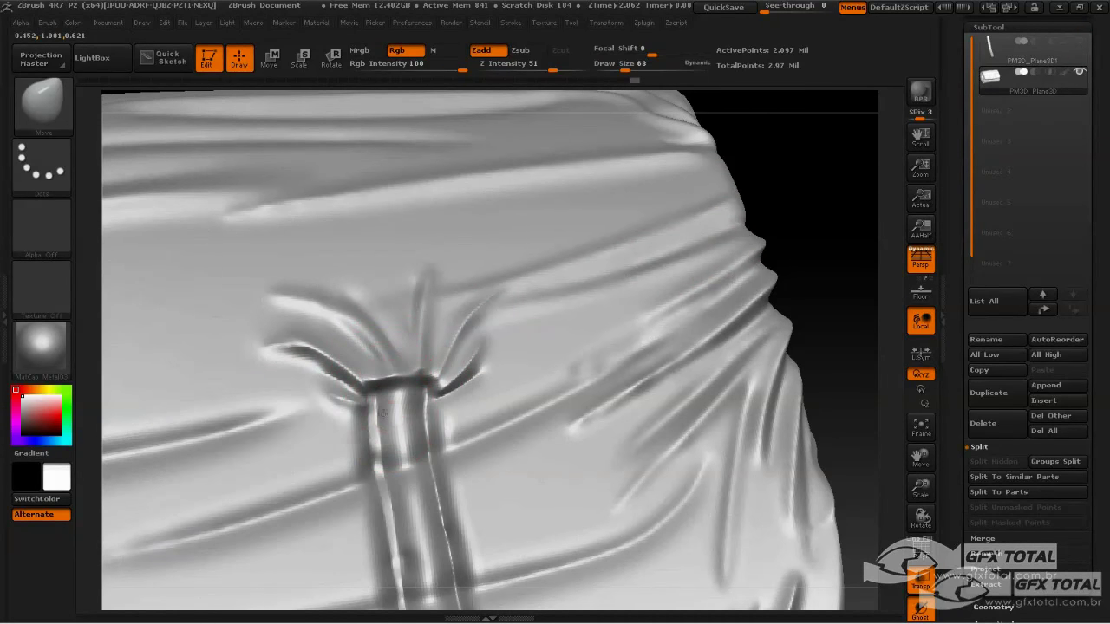
{"action": "left_click", "coordinate": [41, 100]}
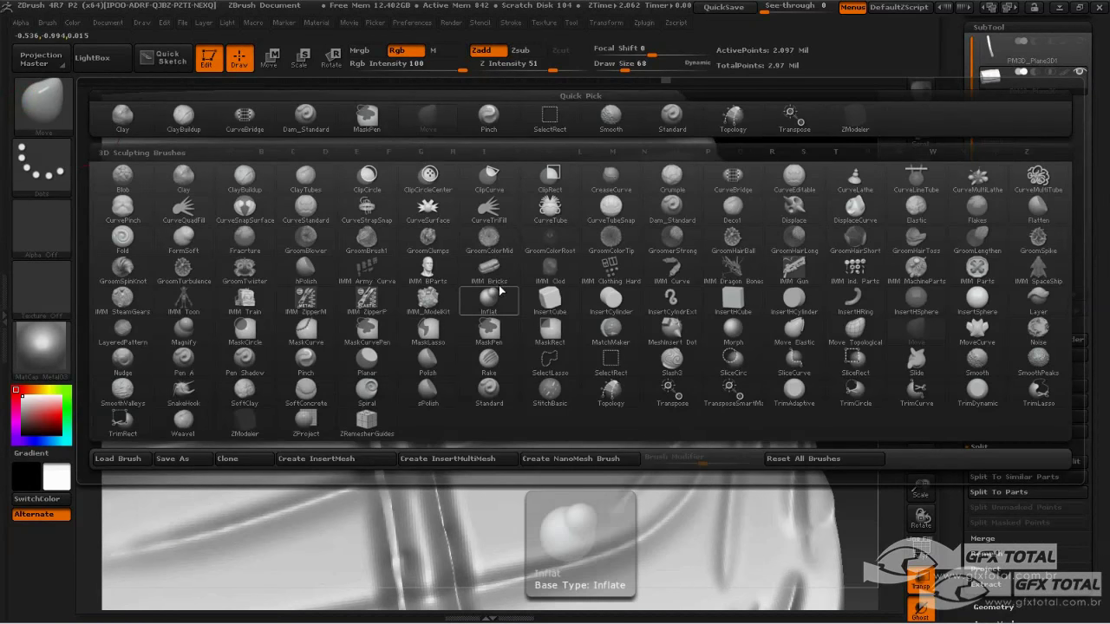
- Switch to the hPolish brush with Draw Size 32
{"action": "key", "text": "h"}
{"action": "key", "text": "p"}
{"action": "left_click_drag", "start_coordinate": [853, 228], "coordinate": [833, 180]}
{"action": "key", "text": "space"}
{"action": "left_click_drag", "start_coordinate": [398, 392], "coordinate": [408, 395]}
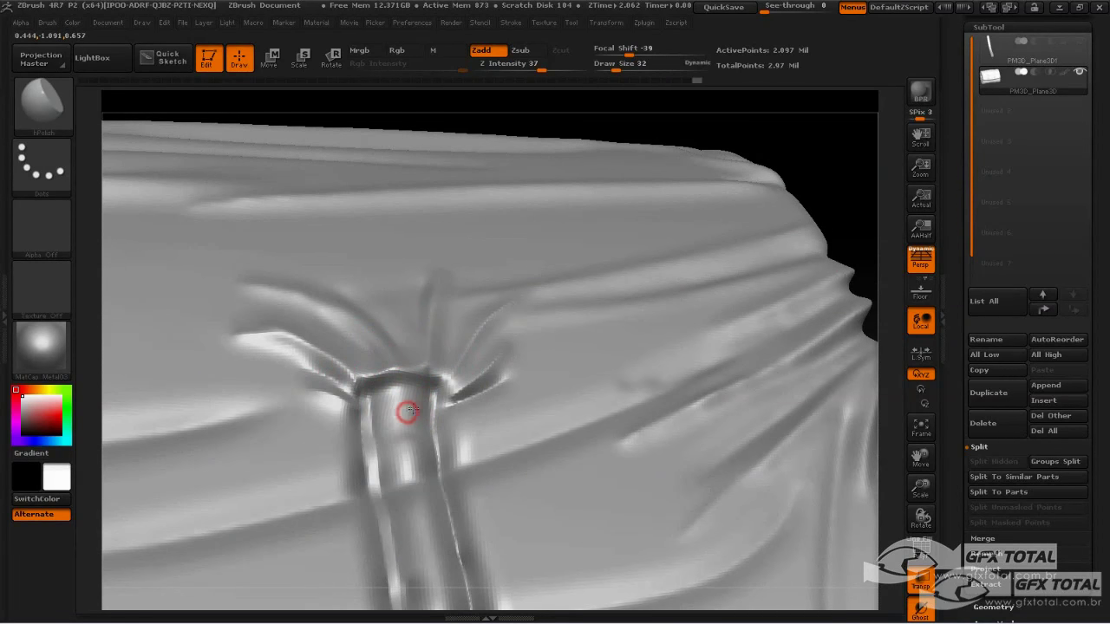
- Add a Standard brush stroke where the strap enters the cloth
{"action": "left_click", "coordinate": [53, 102]}
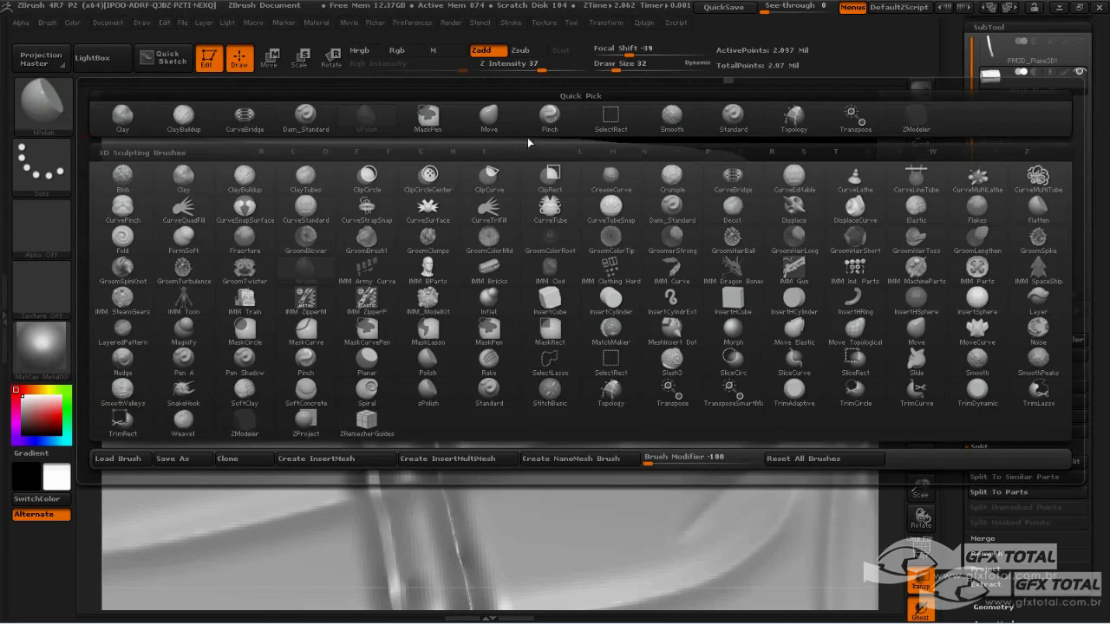
{"action": "left_click", "coordinate": [733, 118]}
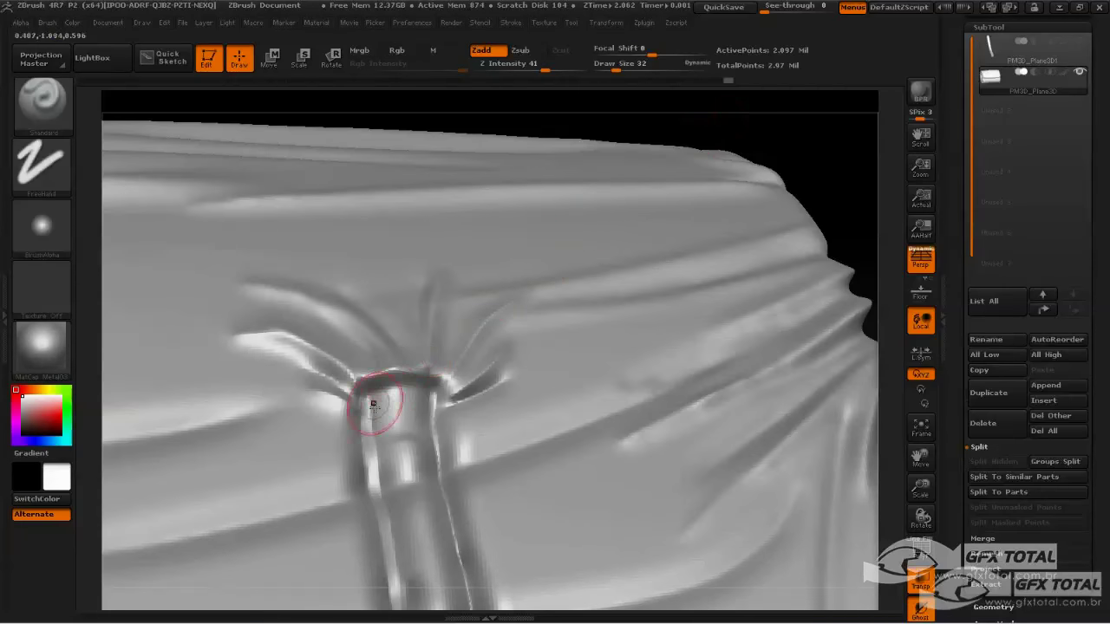
{"action": "mouse_move", "coordinate": [379, 403]}
{"action": "left_mouse_down"}
{"action": "mouse_move", "coordinate": [398, 397]}
{"action": "mouse_move", "coordinate": [375, 407]}
{"action": "mouse_move", "coordinate": [426, 413]}
{"action": "mouse_move", "coordinate": [392, 382]}
{"action": "left_mouse_up"}
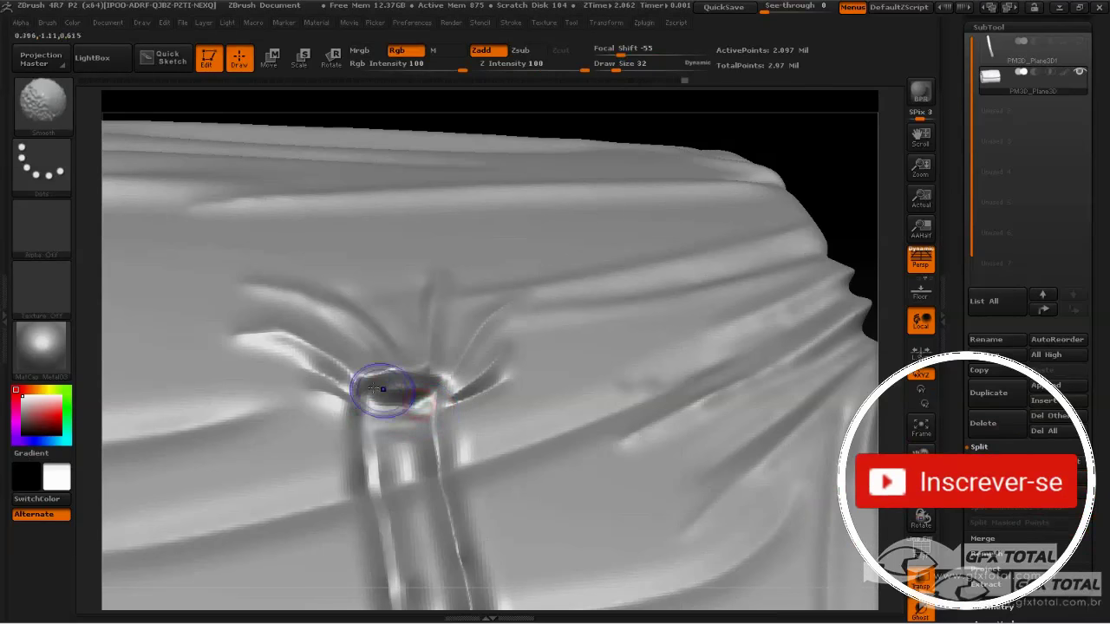
- Return to hPolish and polish flat the dent at the strap's entry point
{"action": "left_click", "coordinate": [72, 110]}
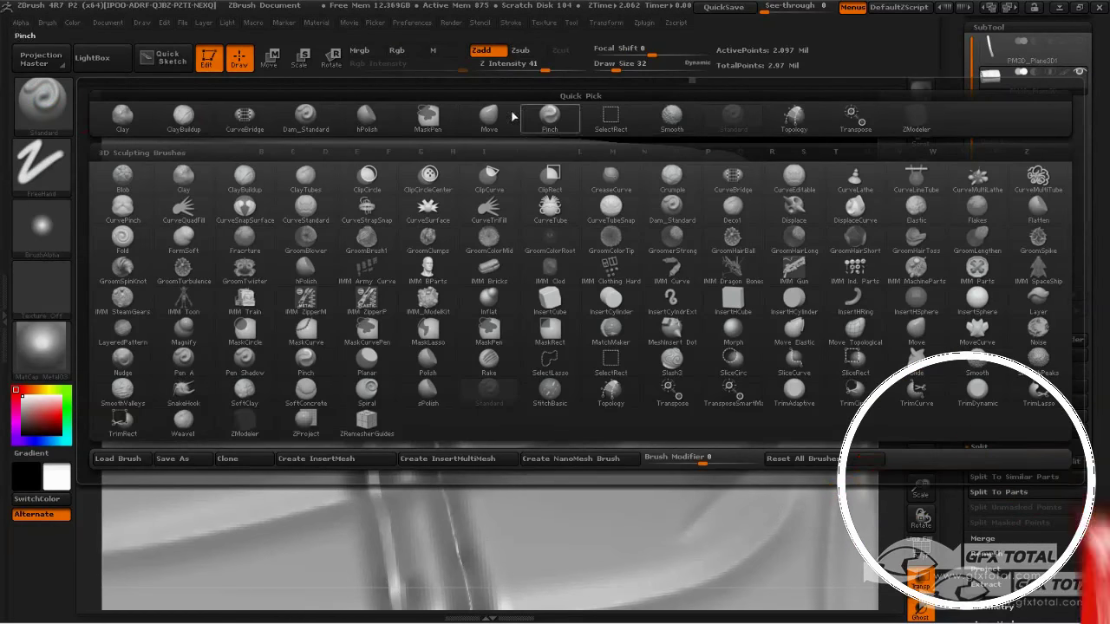
{"action": "left_click", "coordinate": [305, 267]}
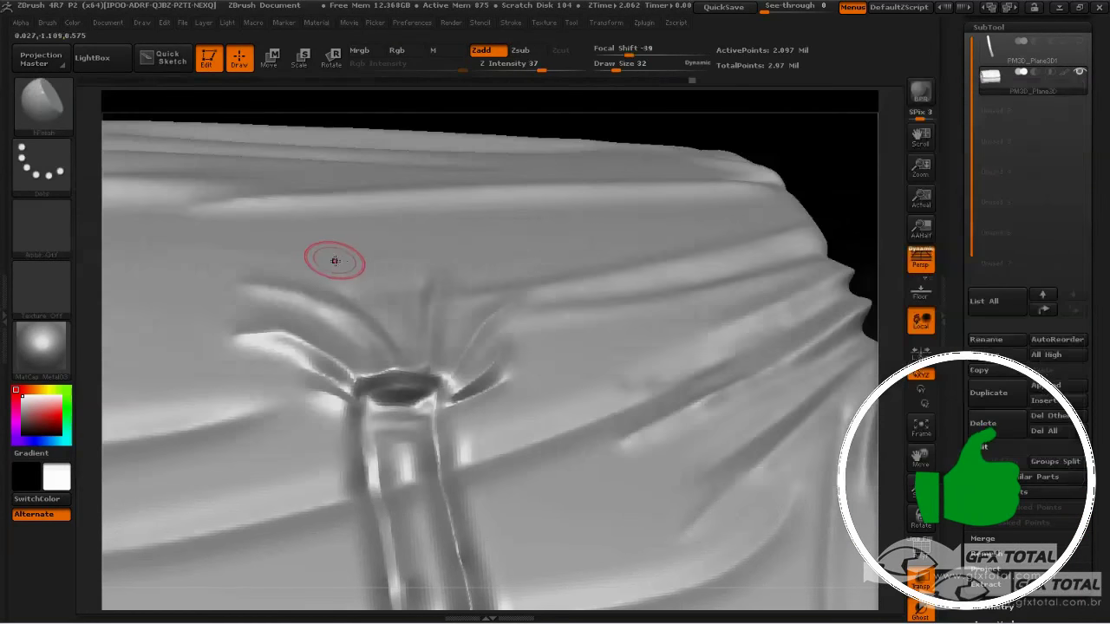
{"action": "left_click_drag", "start_coordinate": [414, 395], "coordinate": [381, 404]}
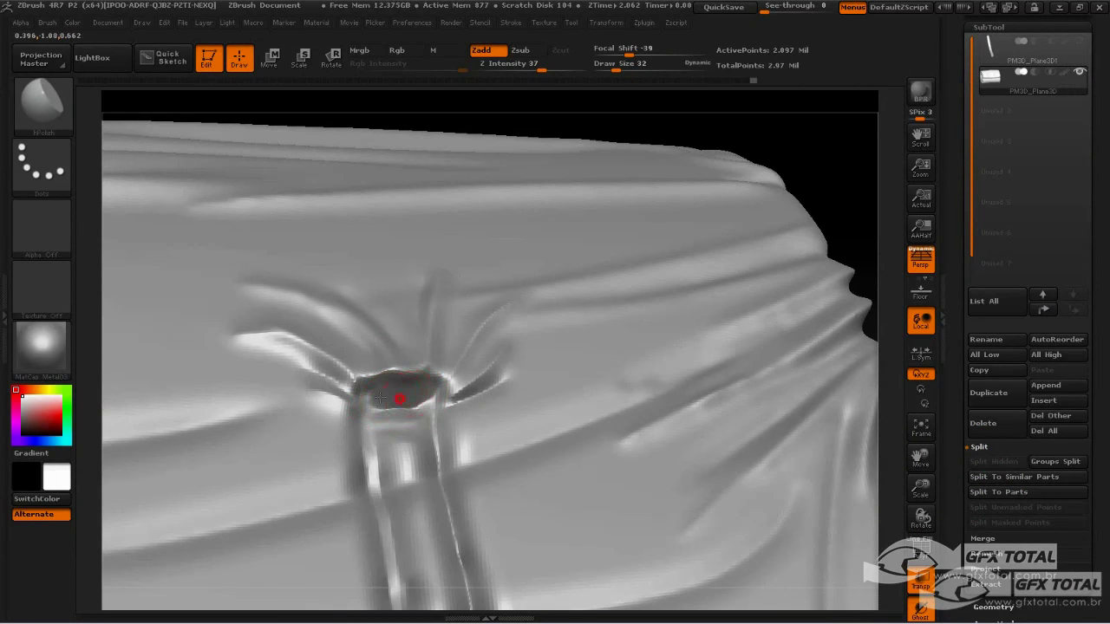
{"action": "left_click_drag", "start_coordinate": [820, 119], "coordinate": [867, 97]}
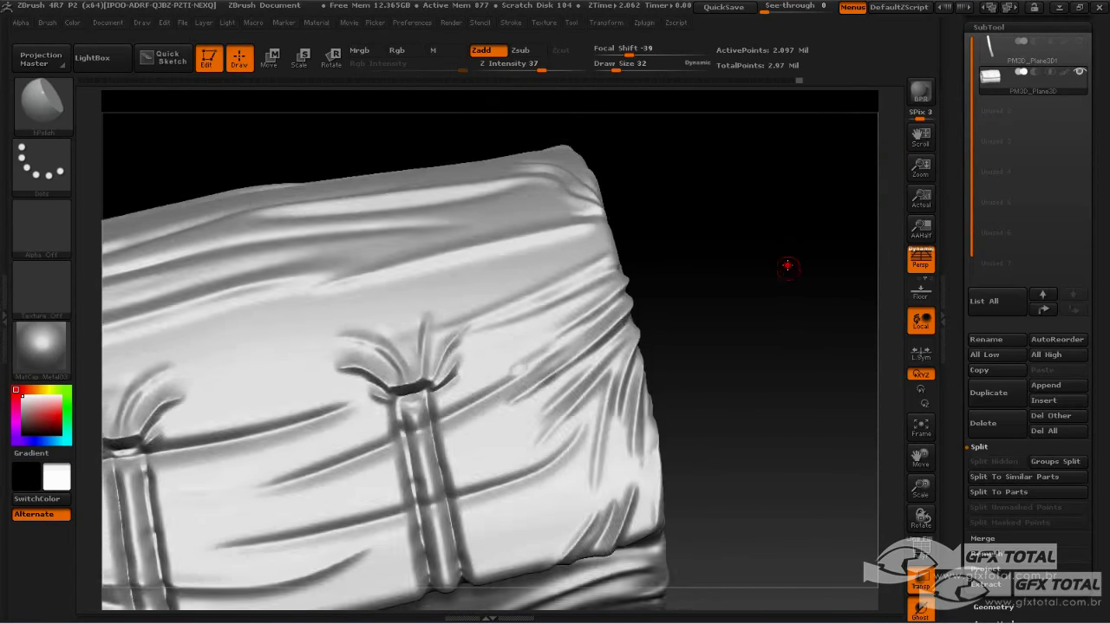
- Set the brush to Draw Size 42 and raise Z Intensity from 37 to 58
{"action": "left_click_drag", "start_coordinate": [878, 149], "coordinate": [662, 248]}
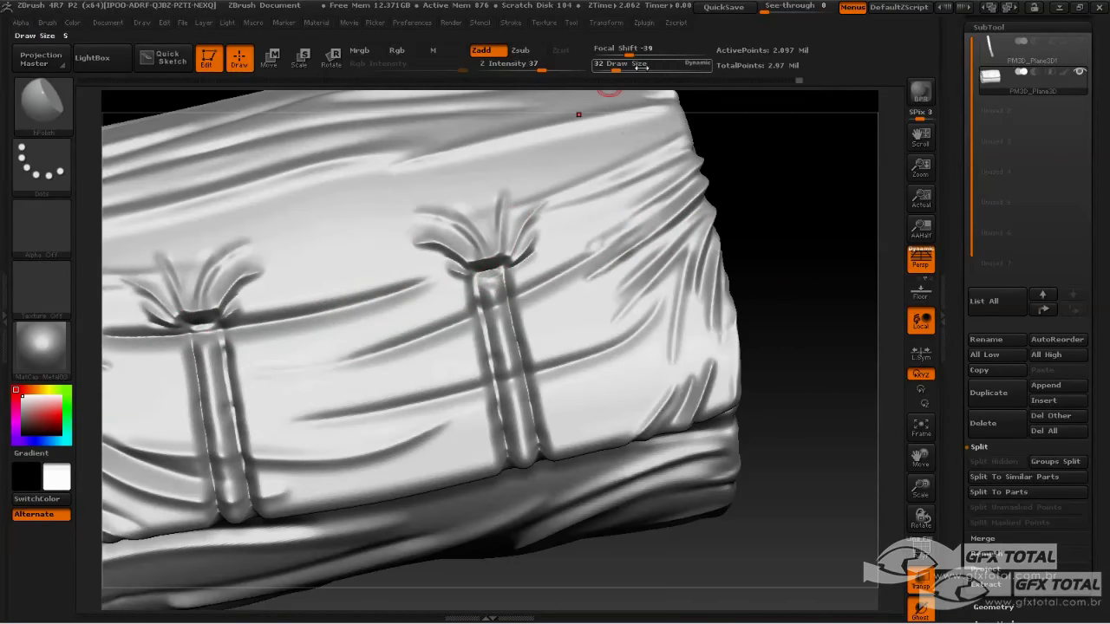
{"action": "left_click_drag", "start_coordinate": [615, 67], "coordinate": [621, 66]}
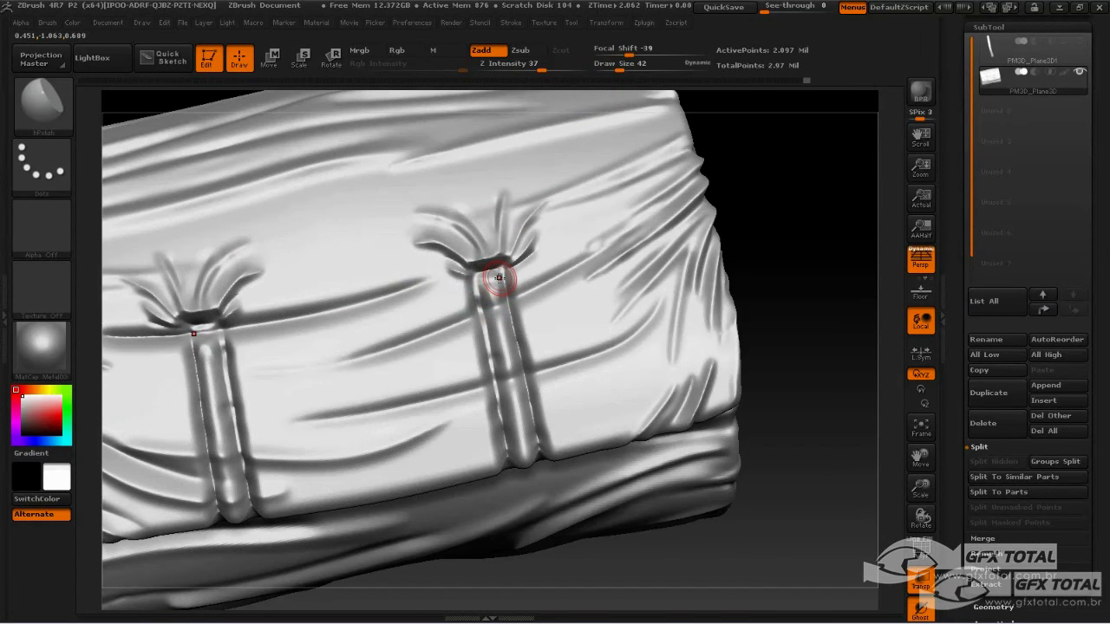
{"action": "key", "text": "space"}
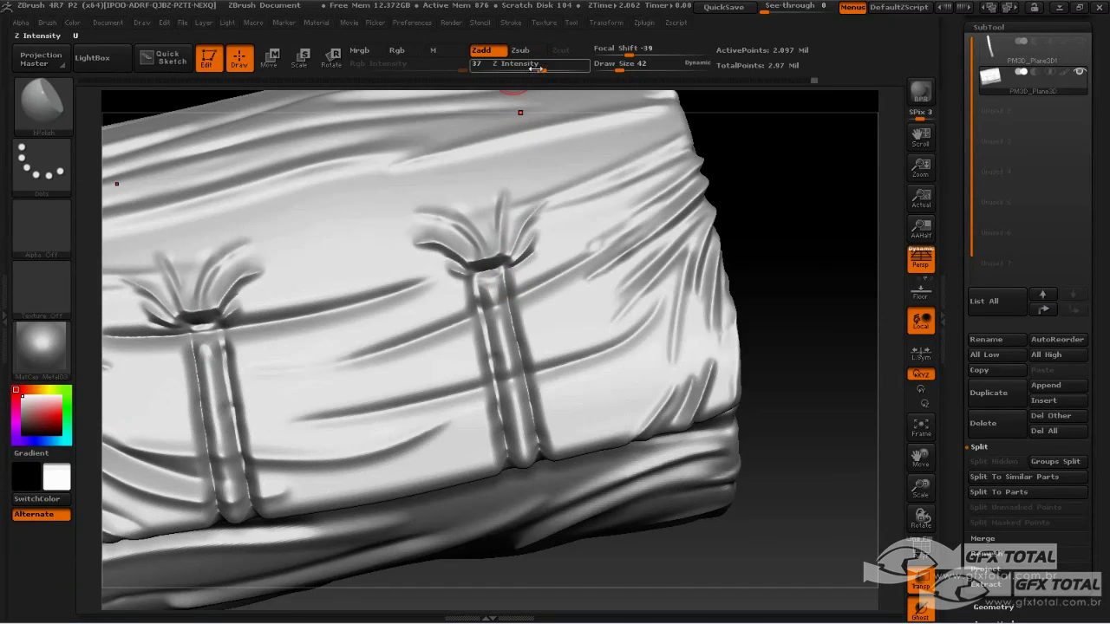
{"action": "left_click_drag", "start_coordinate": [541, 69], "coordinate": [558, 70]}
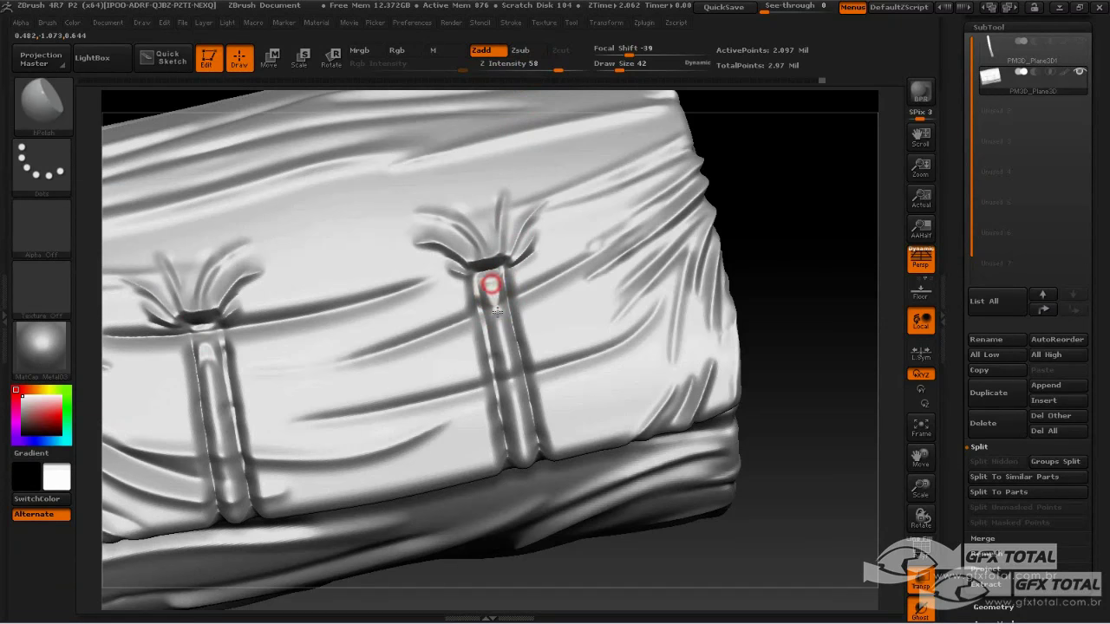
- Deepen and reshape the strap grooves along the top, middle and lower band
{"action": "mouse_move", "coordinate": [489, 288]}
{"action": "left_mouse_down"}
{"action": "mouse_move", "coordinate": [492, 309]}
{"action": "mouse_move", "coordinate": [490, 278]}
{"action": "mouse_move", "coordinate": [488, 289]}
{"action": "left_mouse_up"}
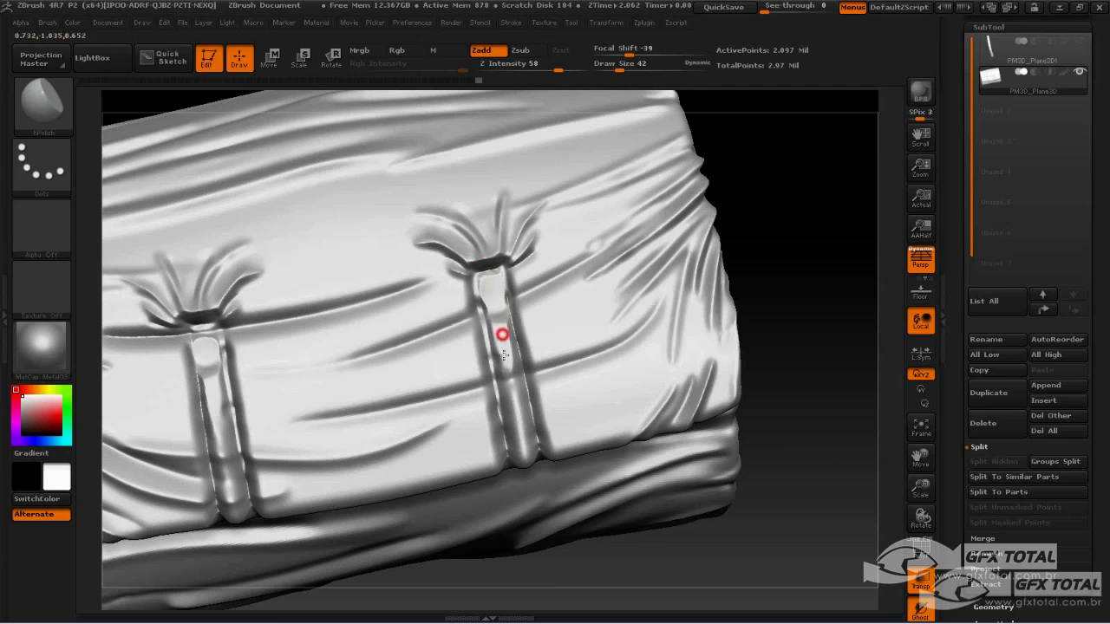
{"action": "left_click_drag", "start_coordinate": [509, 358], "coordinate": [497, 329]}
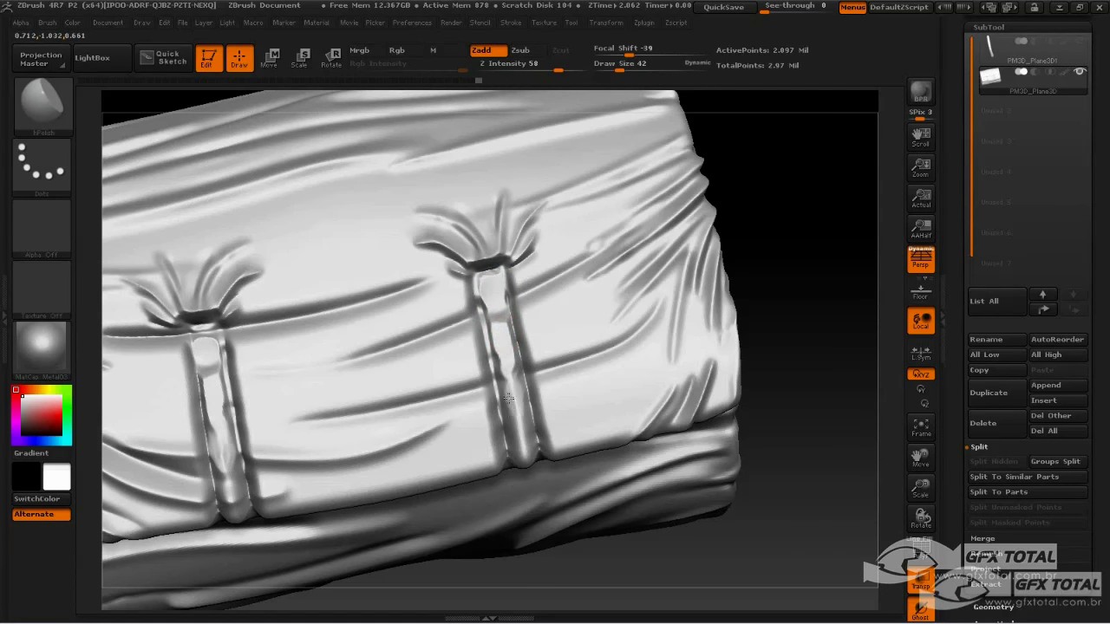
{"action": "left_click_drag", "start_coordinate": [509, 398], "coordinate": [508, 357]}
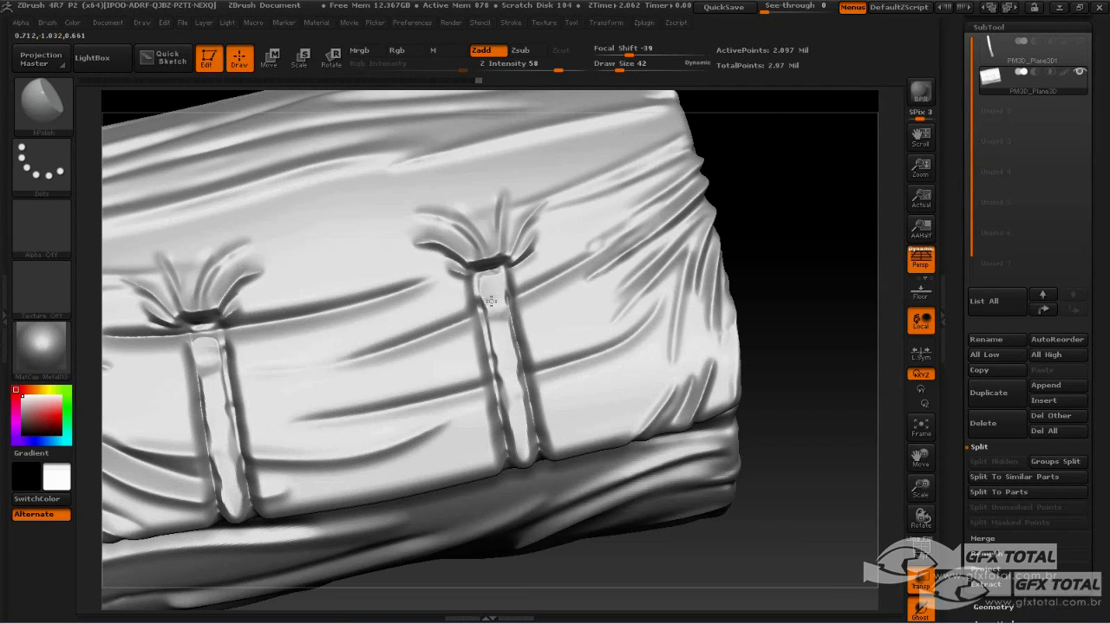
{"action": "left_click_drag", "start_coordinate": [491, 300], "coordinate": [493, 290]}
{"action": "left_click_drag", "start_coordinate": [513, 425], "coordinate": [494, 290]}
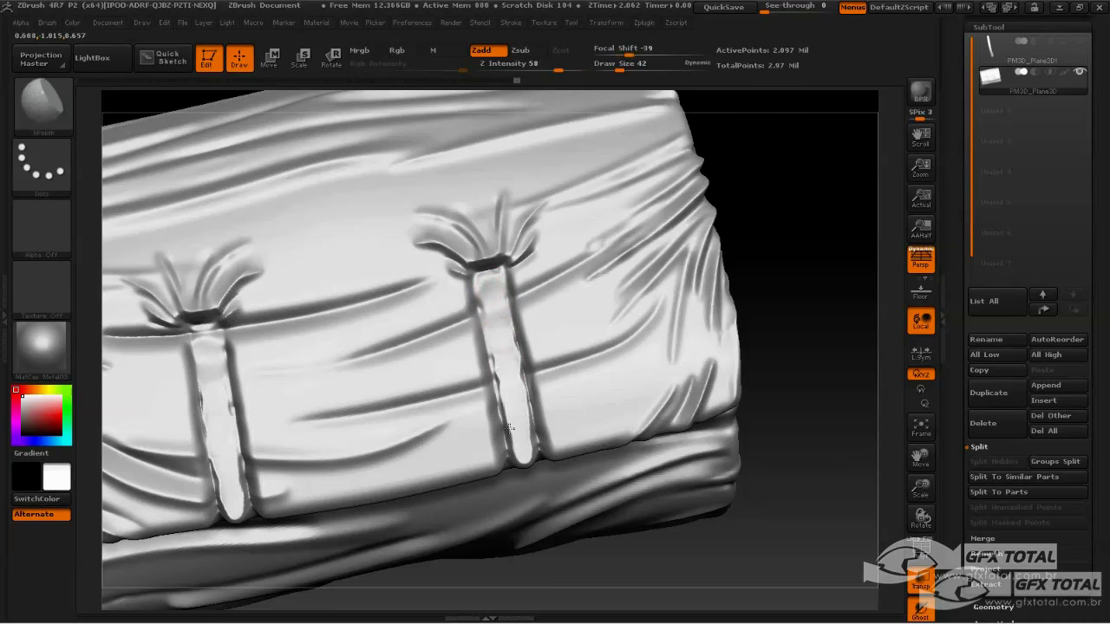
{"action": "mouse_move", "coordinate": [806, 330]}
{"action": "left_mouse_down"}
{"action": "mouse_move", "coordinate": [825, 178]}
{"action": "mouse_move", "coordinate": [780, 286]}
{"action": "left_mouse_up"}
{"action": "mouse_move", "coordinate": [525, 417]}
{"action": "left_mouse_down"}
{"action": "mouse_move", "coordinate": [531, 431]}
{"action": "mouse_move", "coordinate": [527, 409]}
{"action": "mouse_move", "coordinate": [512, 453]}
{"action": "left_mouse_up"}
{"action": "mouse_move", "coordinate": [872, 364]}
{"action": "left_mouse_down"}
{"action": "mouse_move", "coordinate": [878, 217]}
{"action": "mouse_move", "coordinate": [837, 328]}
{"action": "left_mouse_up"}
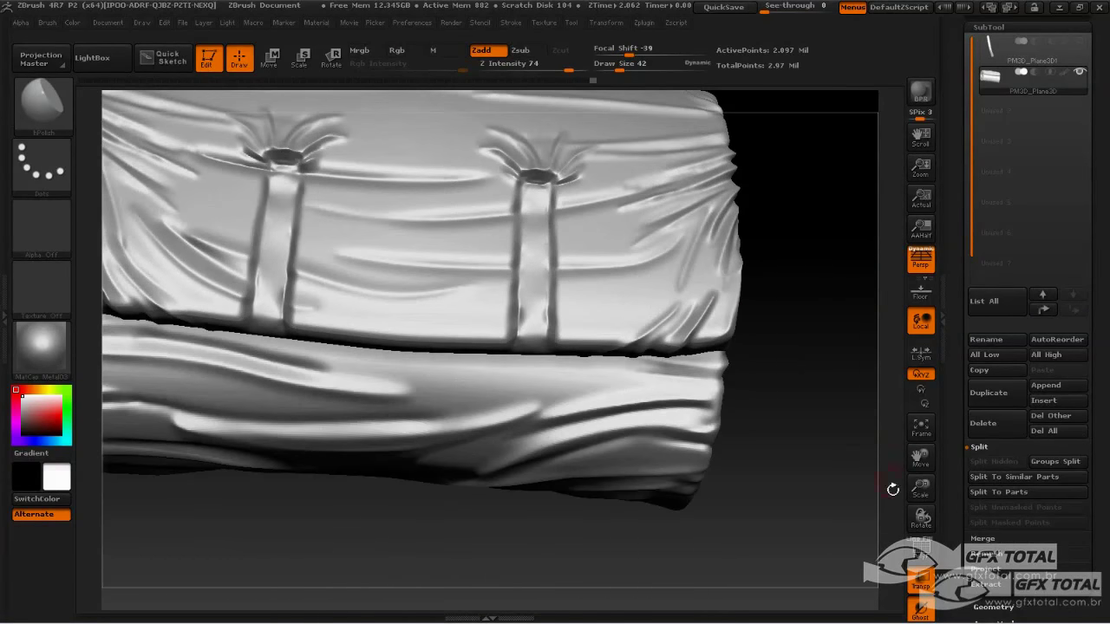
- Unhide the strap plane and make PM3D_Plane3D1 the active SubTool
{"action": "left_click", "coordinate": [1080, 41]}
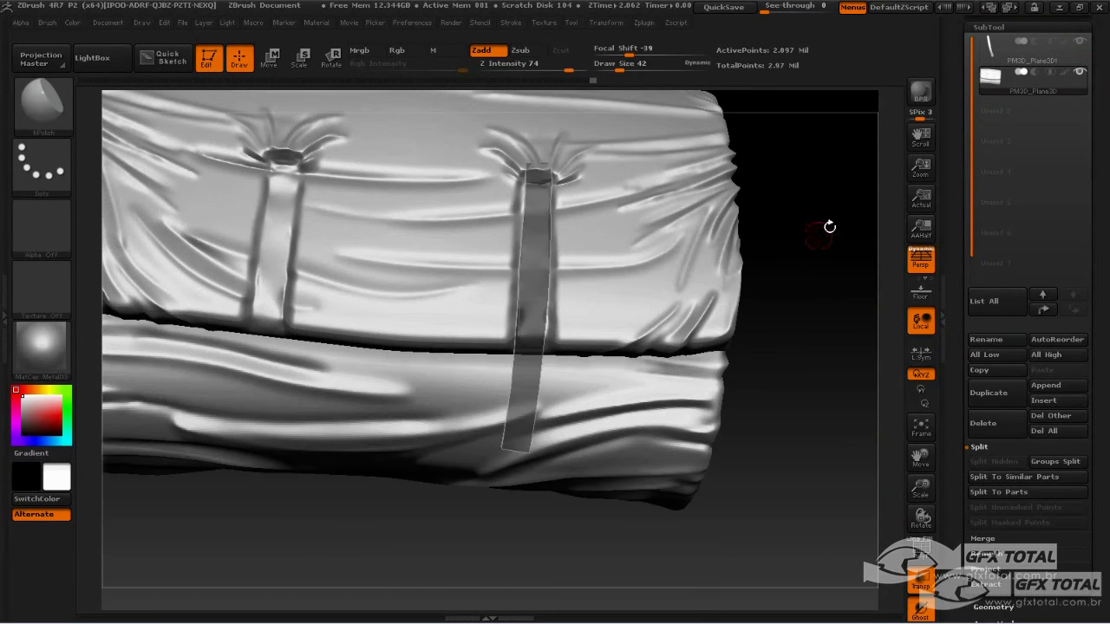
{"action": "left_click_drag", "start_coordinate": [830, 226], "coordinate": [821, 285]}
{"action": "left_click", "coordinate": [986, 59]}
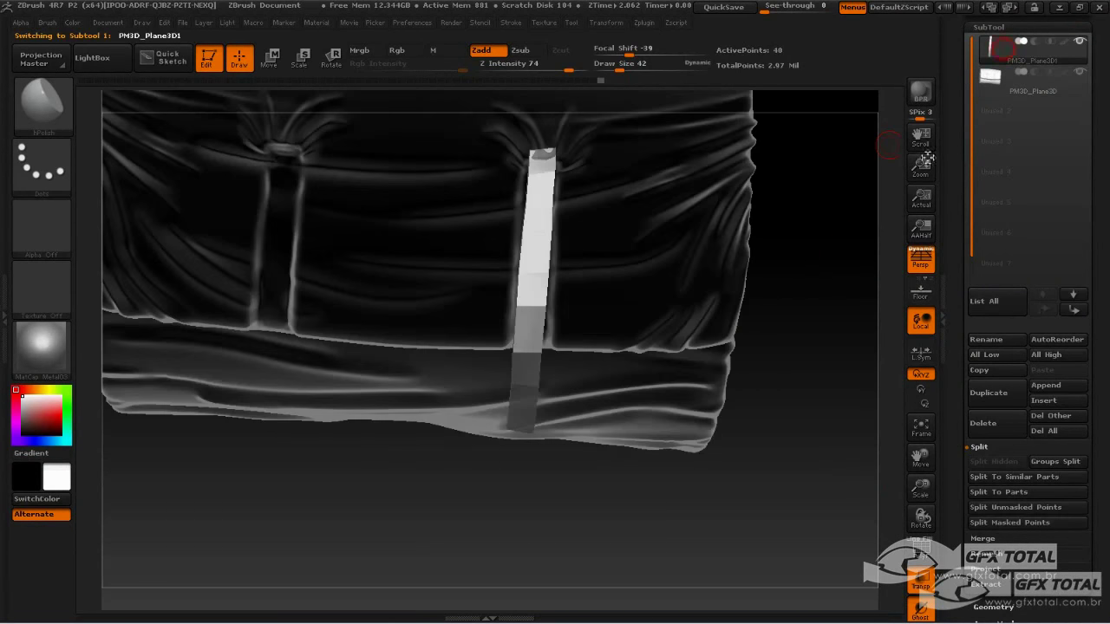
- Turn off Transp and apply Deformation Mirror to the strap plane
{"action": "left_click_drag", "start_coordinate": [928, 158], "coordinate": [835, 300]}
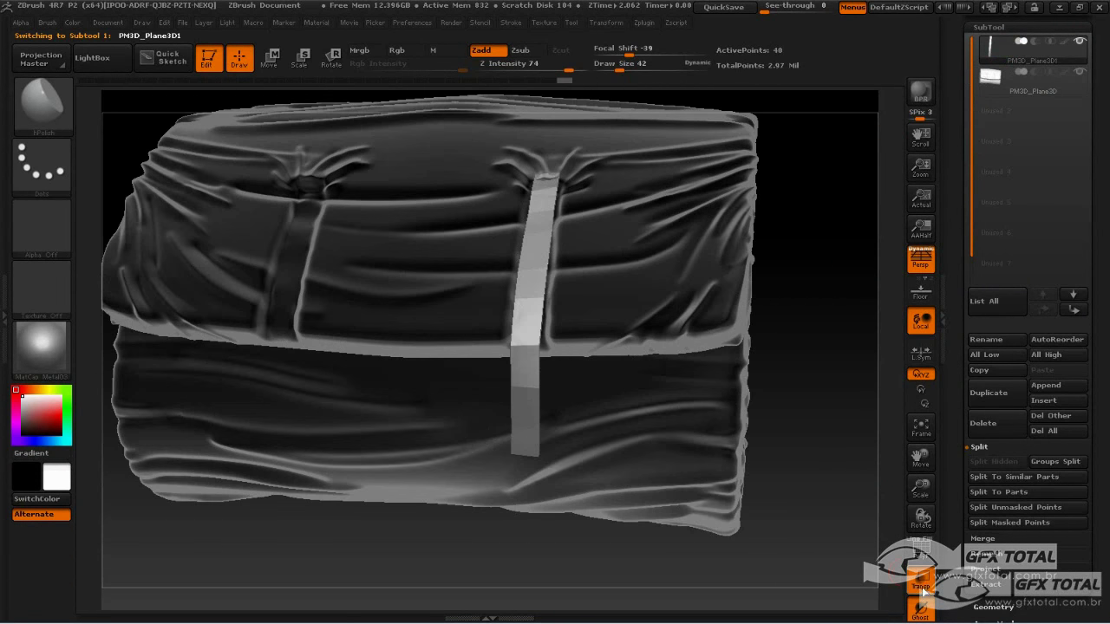
{"action": "left_click", "coordinate": [923, 588]}
{"action": "left_click_drag", "start_coordinate": [945, 329], "coordinate": [957, 325]}
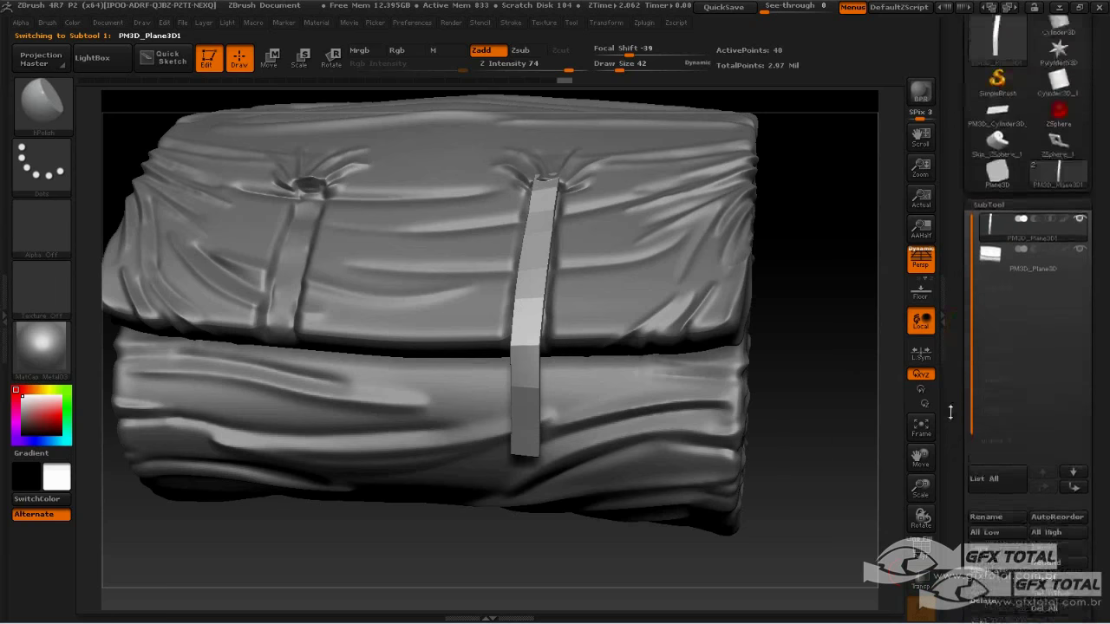
{"action": "scroll", "coordinate": [978, 331], "scroll_direction": "down", "scroll_amount": 2}
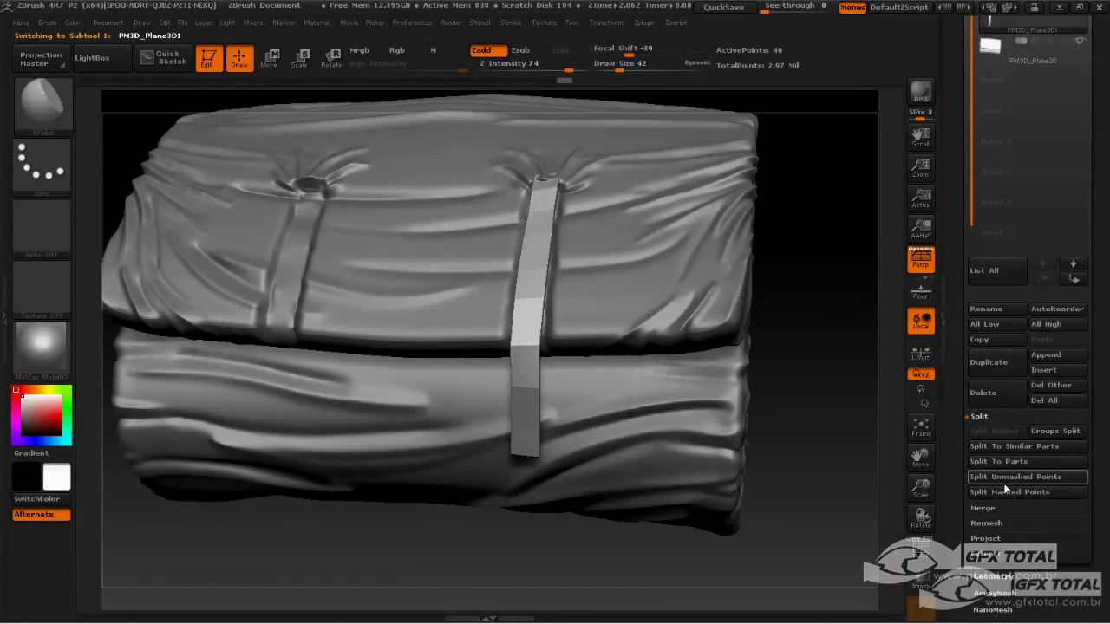
{"action": "scroll", "coordinate": [986, 537], "scroll_direction": "down", "scroll_amount": 1}
{"action": "scroll", "coordinate": [1038, 517], "scroll_direction": "down", "scroll_amount": 3}
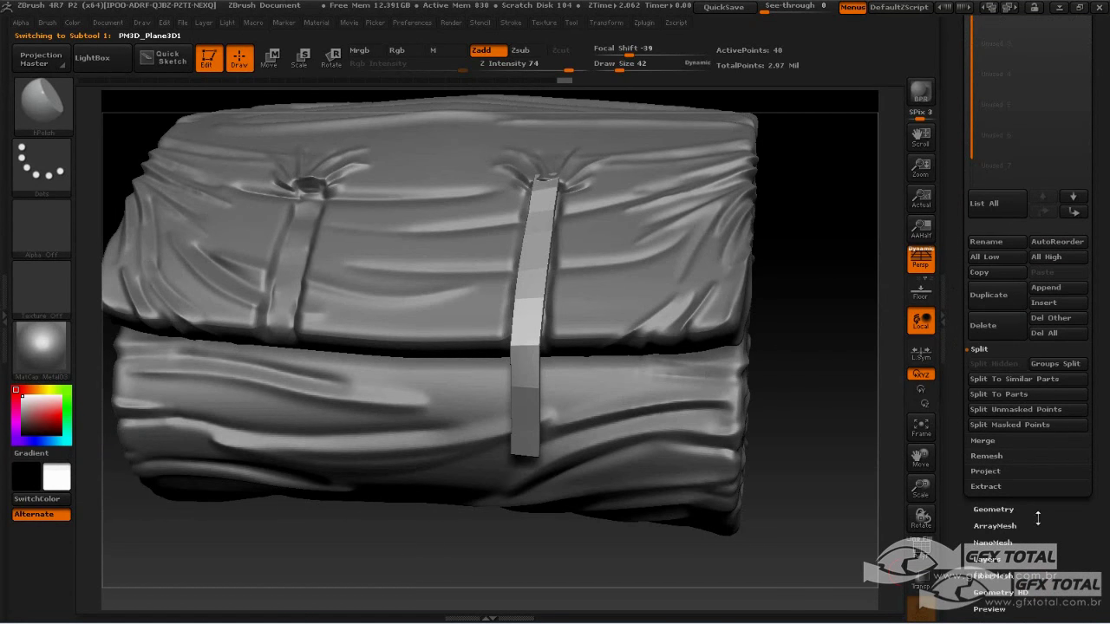
{"action": "left_click", "coordinate": [995, 509]}
{"action": "scroll", "coordinate": [1014, 469], "scroll_direction": "down", "scroll_amount": 5}
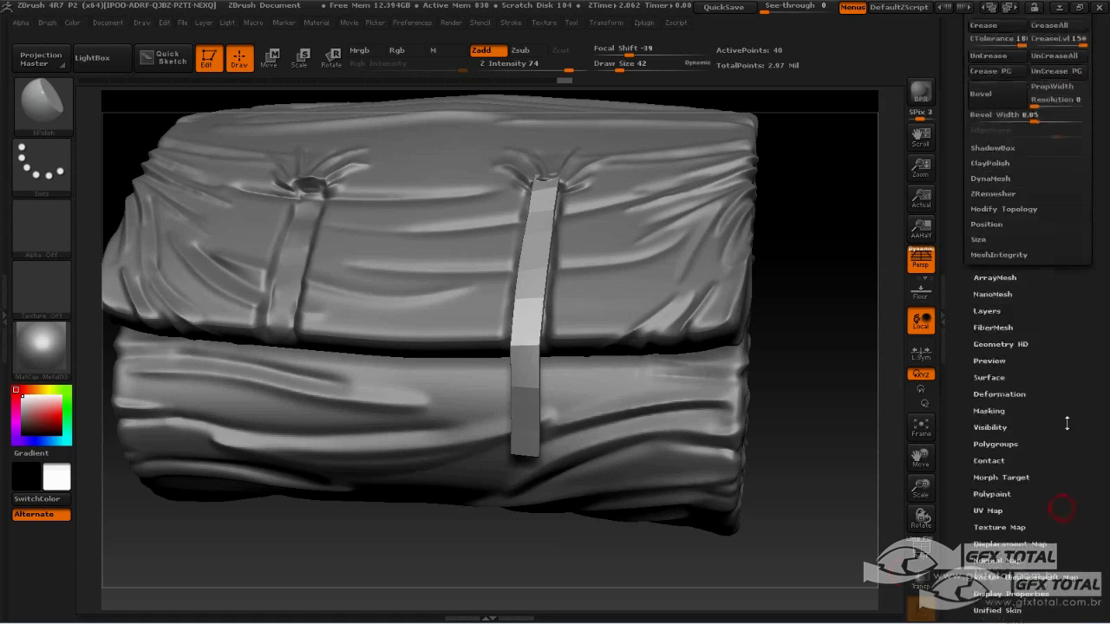
{"action": "scroll", "coordinate": [999, 426], "scroll_direction": "down", "scroll_amount": 1}
{"action": "left_click", "coordinate": [997, 367]}
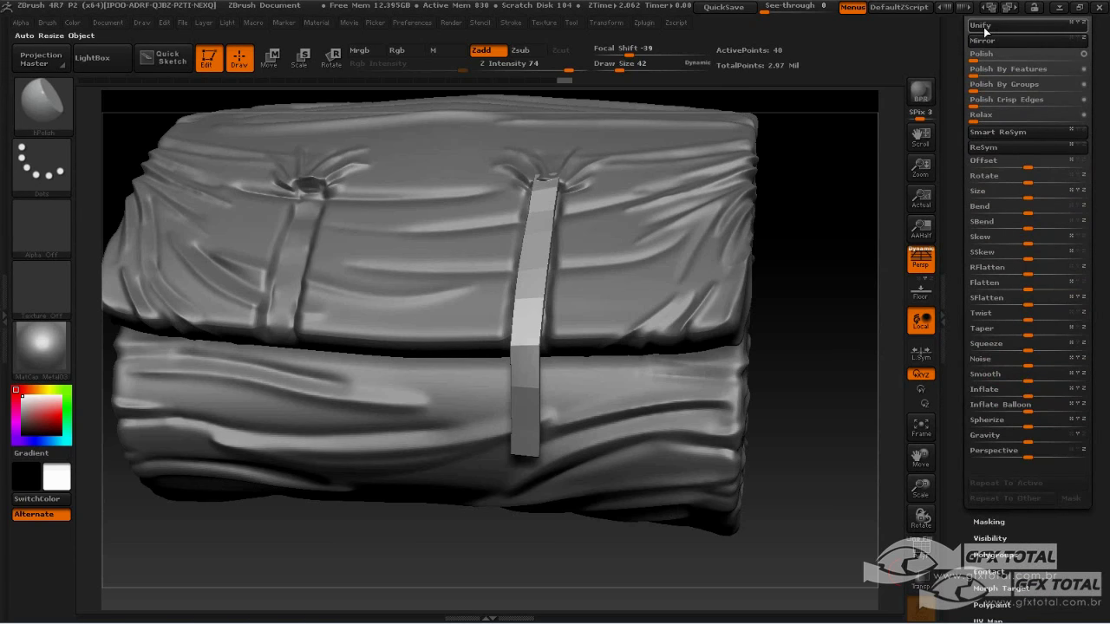
{"action": "left_click", "coordinate": [1004, 40]}
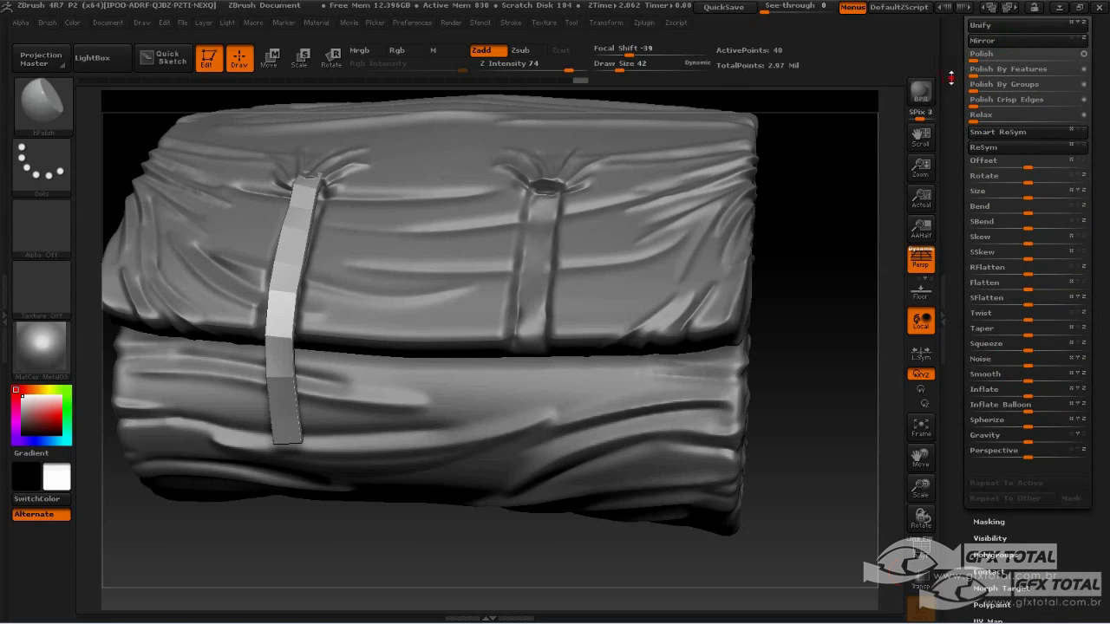
- Apply Mirror And Weld from Modify Topology, giving the strap subtool 80 points
{"action": "scroll", "coordinate": [1010, 173], "scroll_direction": "up", "scroll_amount": 3}
{"action": "left_click", "coordinate": [993, 119]}
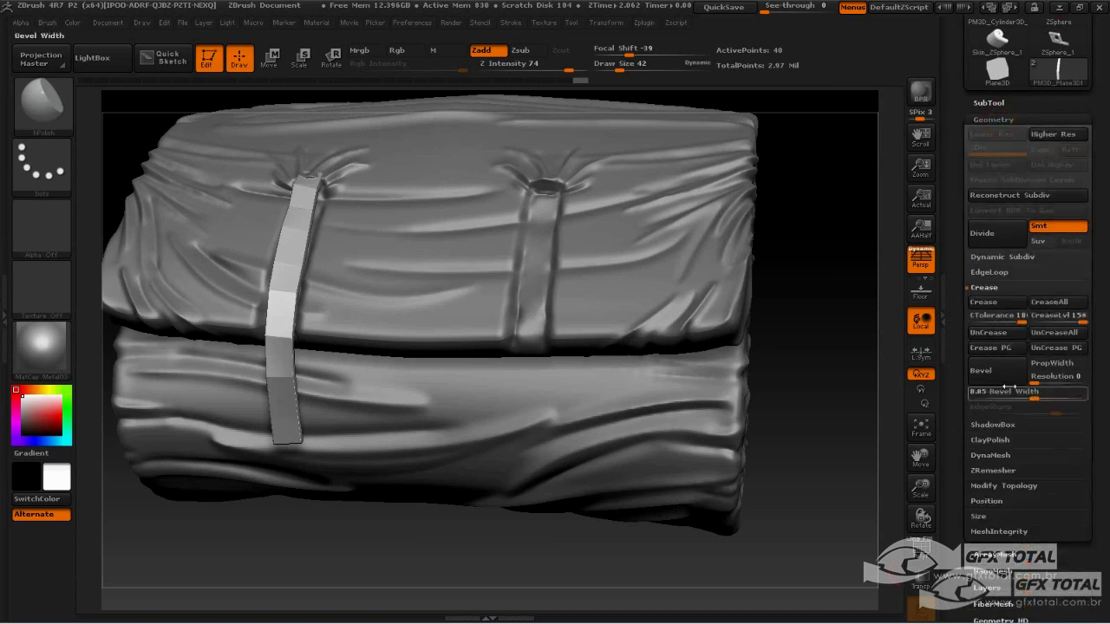
{"action": "left_click", "coordinate": [1004, 486]}
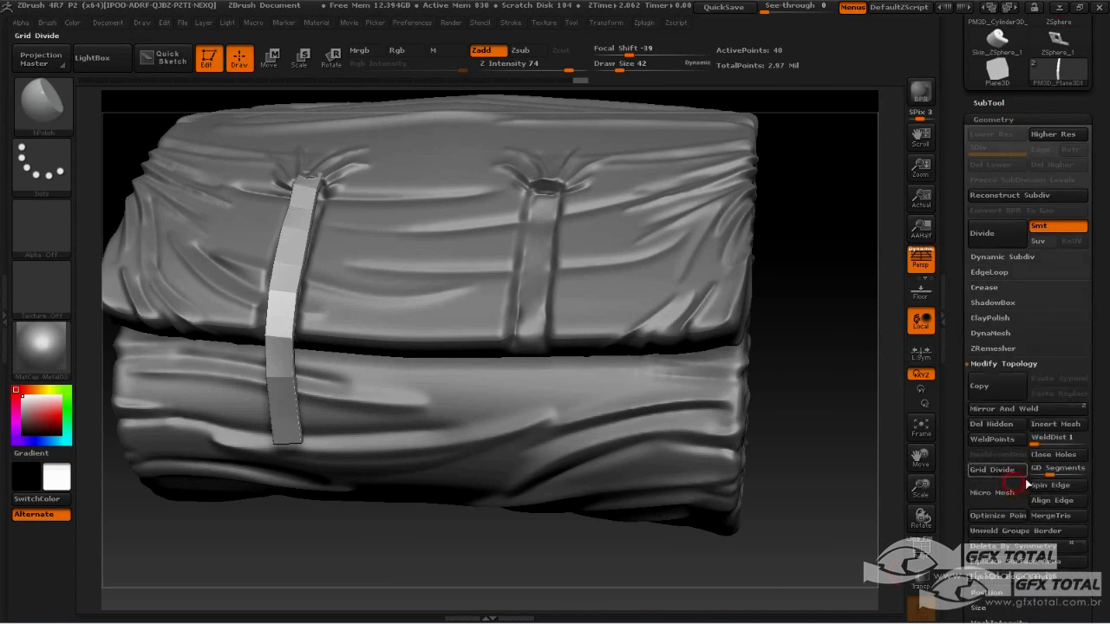
{"action": "left_click", "coordinate": [1006, 408]}
{"action": "mouse_move", "coordinate": [831, 323]}
{"action": "left_mouse_down"}
{"action": "mouse_move", "coordinate": [830, 367]}
{"action": "mouse_move", "coordinate": [763, 462]}
{"action": "left_mouse_up"}
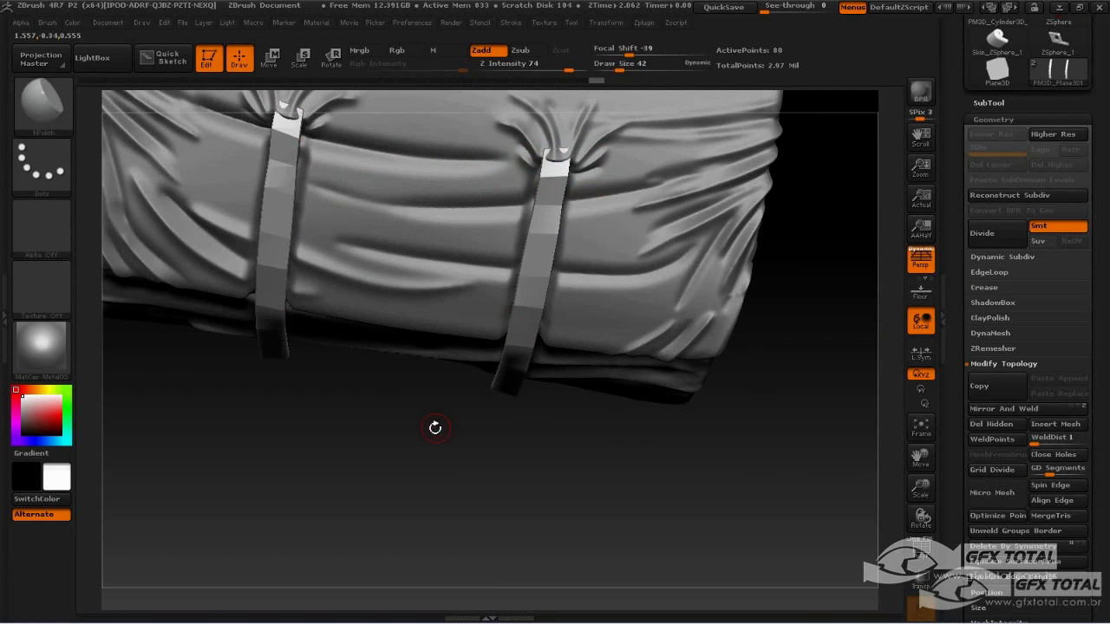
{"action": "left_click_drag", "start_coordinate": [436, 428], "coordinate": [367, 325]}
- Select the Move brush and pull both strap tops into shape, widening the upper strap
{"action": "left_click", "coordinate": [41, 103]}
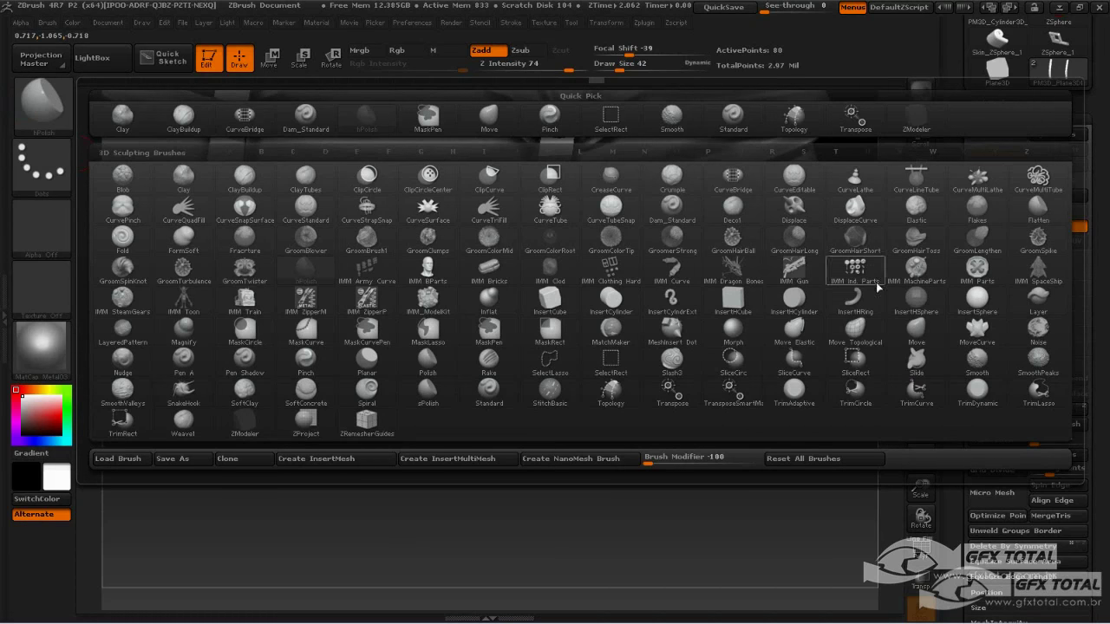
{"action": "left_click", "coordinate": [931, 333]}
{"action": "key", "text": "space"}
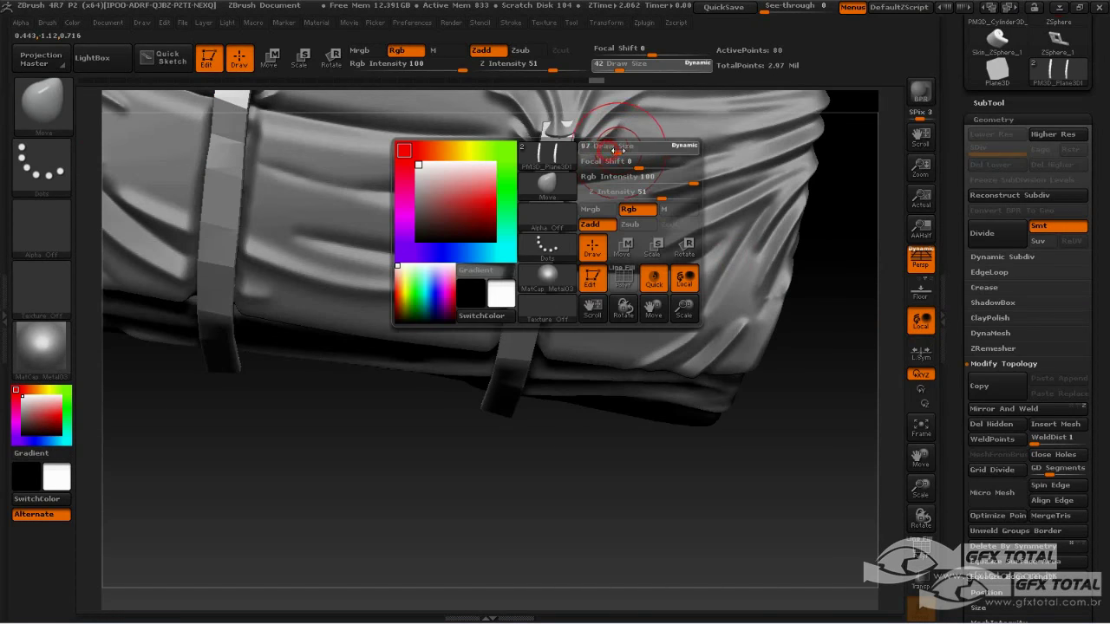
{"action": "left_click_drag", "start_coordinate": [548, 463], "coordinate": [553, 481]}
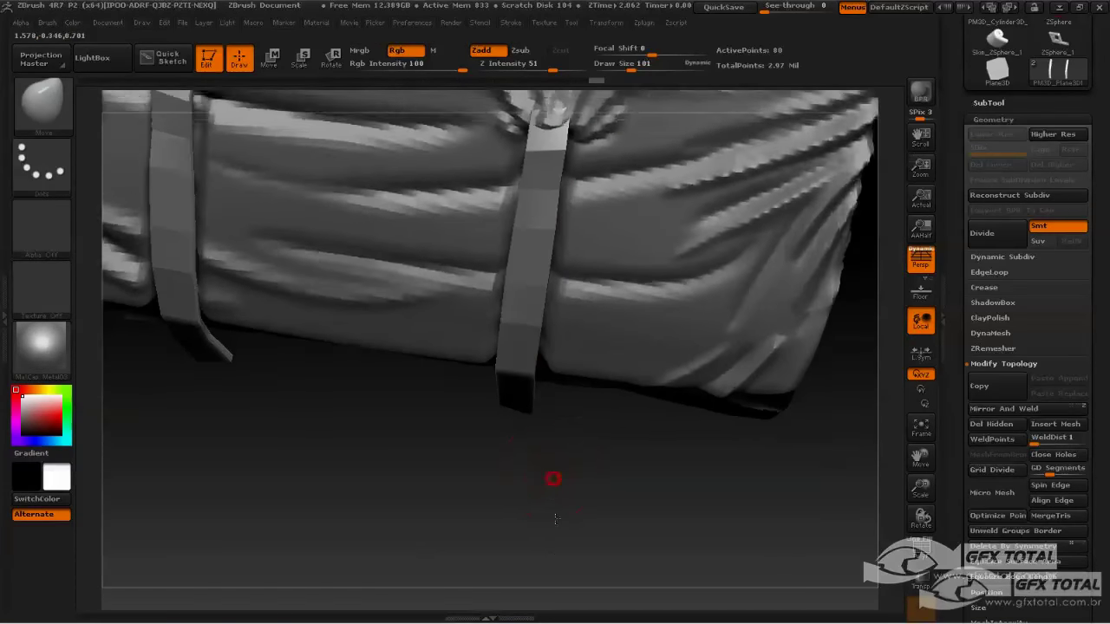
{"action": "left_click_drag", "start_coordinate": [568, 215], "coordinate": [558, 248]}
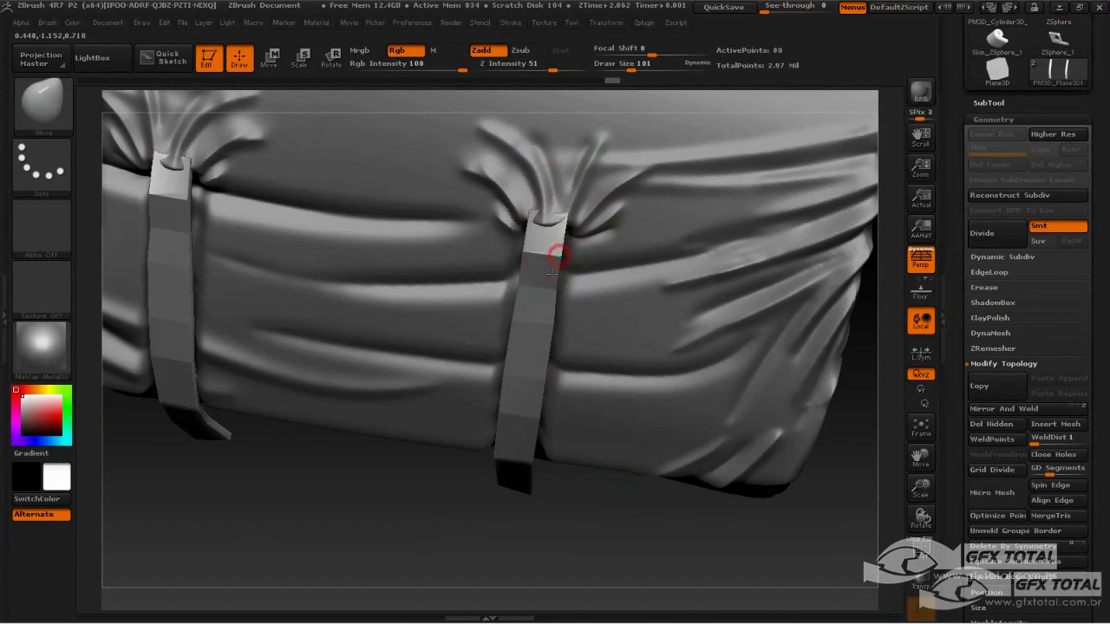
{"action": "mouse_move", "coordinate": [670, 476]}
{"action": "left_mouse_down"}
{"action": "mouse_move", "coordinate": [595, 550]}
{"action": "mouse_move", "coordinate": [550, 225]}
{"action": "left_mouse_up"}
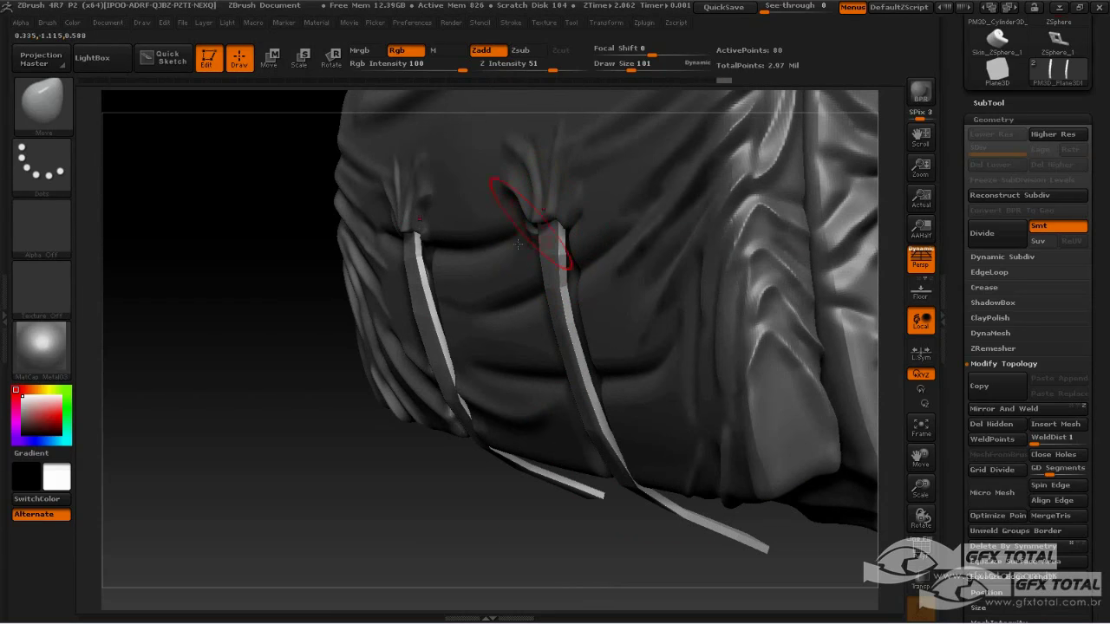
{"action": "left_click_drag", "start_coordinate": [395, 586], "coordinate": [508, 422]}
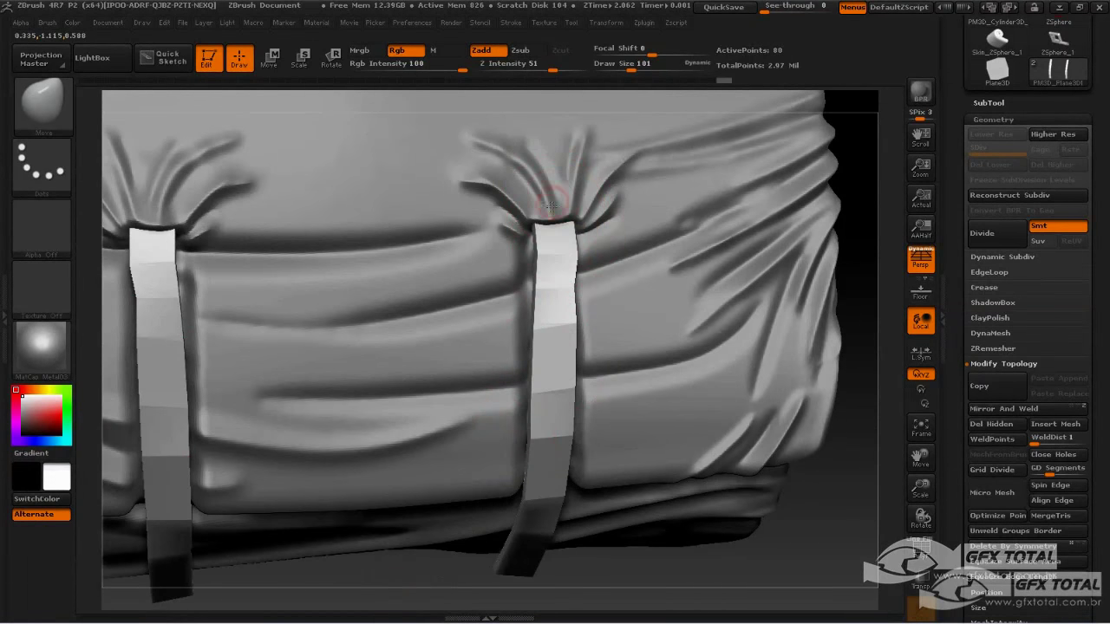
{"action": "left_click_drag", "start_coordinate": [568, 290], "coordinate": [578, 285]}
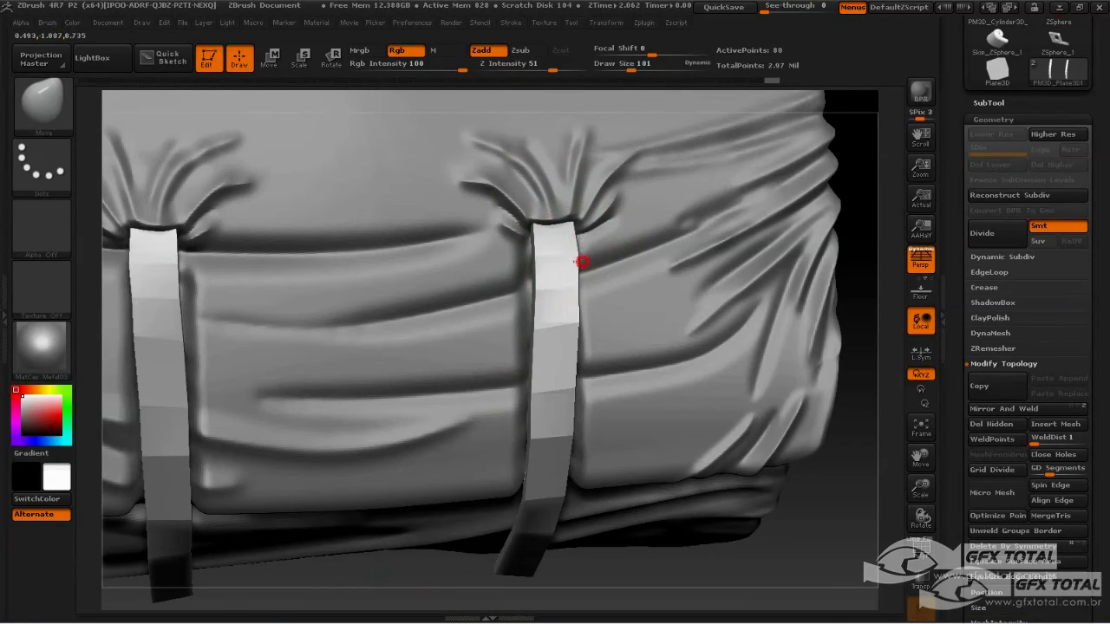
{"action": "mouse_move", "coordinate": [817, 271]}
{"action": "left_mouse_down"}
{"action": "mouse_move", "coordinate": [849, 177]}
{"action": "mouse_move", "coordinate": [440, 236]}
{"action": "left_mouse_up"}
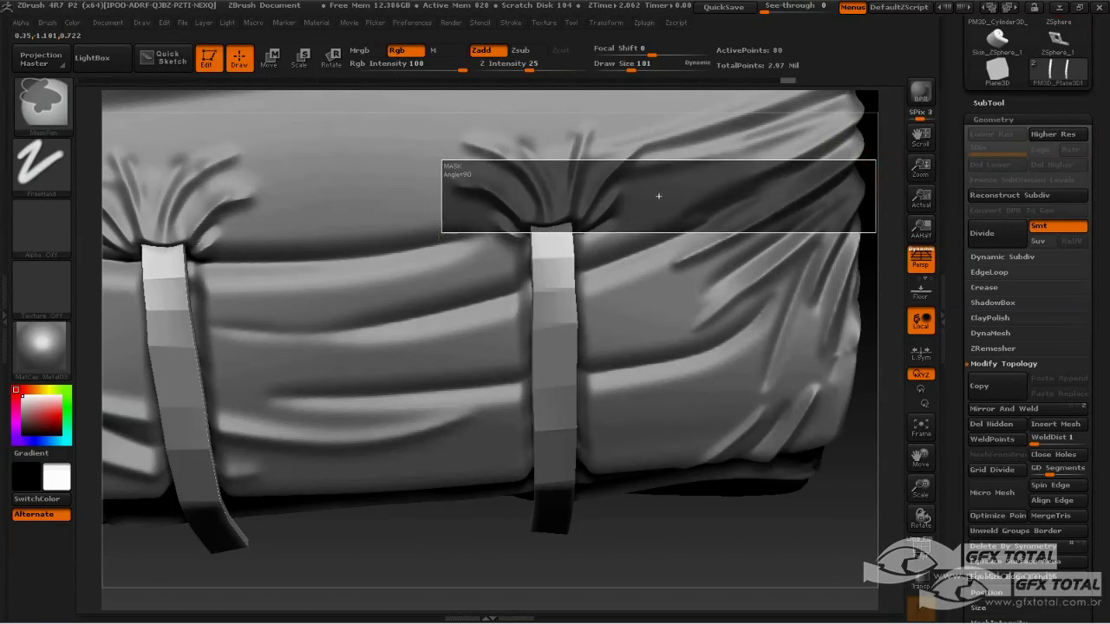
- Enlarge the brush to size 170 and straighten the kinked upper strap onto the cloth
{"action": "left_click_drag", "start_coordinate": [632, 548], "coordinate": [537, 226]}
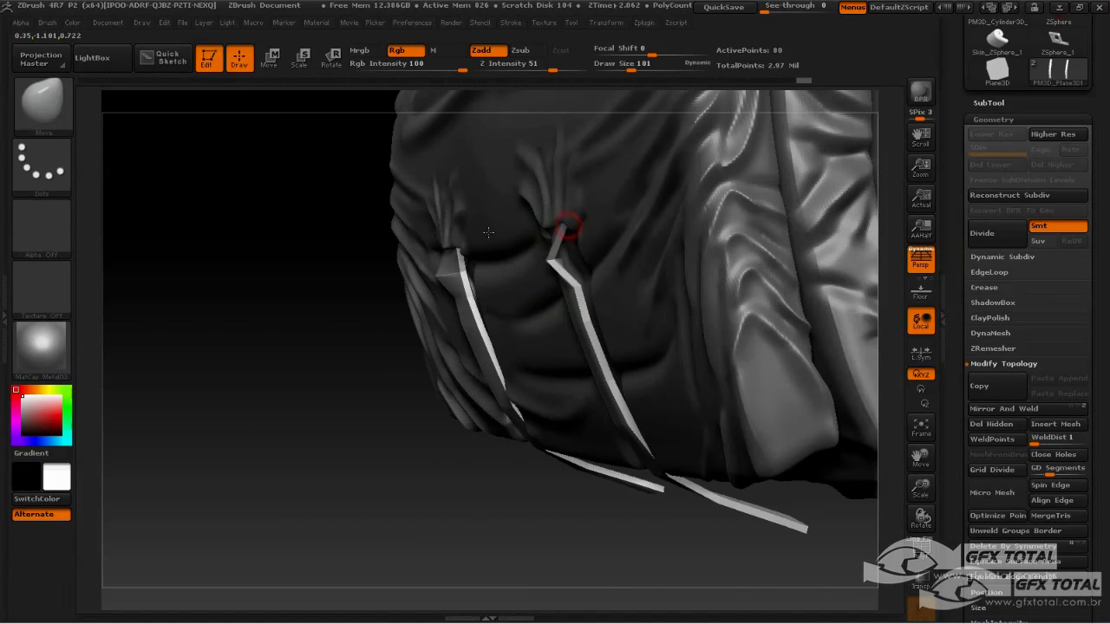
{"action": "key", "text": "space"}
{"action": "mouse_move", "coordinate": [471, 228]}
{"action": "left_mouse_down"}
{"action": "mouse_move", "coordinate": [496, 251]}
{"action": "mouse_move", "coordinate": [330, 371]}
{"action": "mouse_move", "coordinate": [390, 289]}
{"action": "left_mouse_up"}
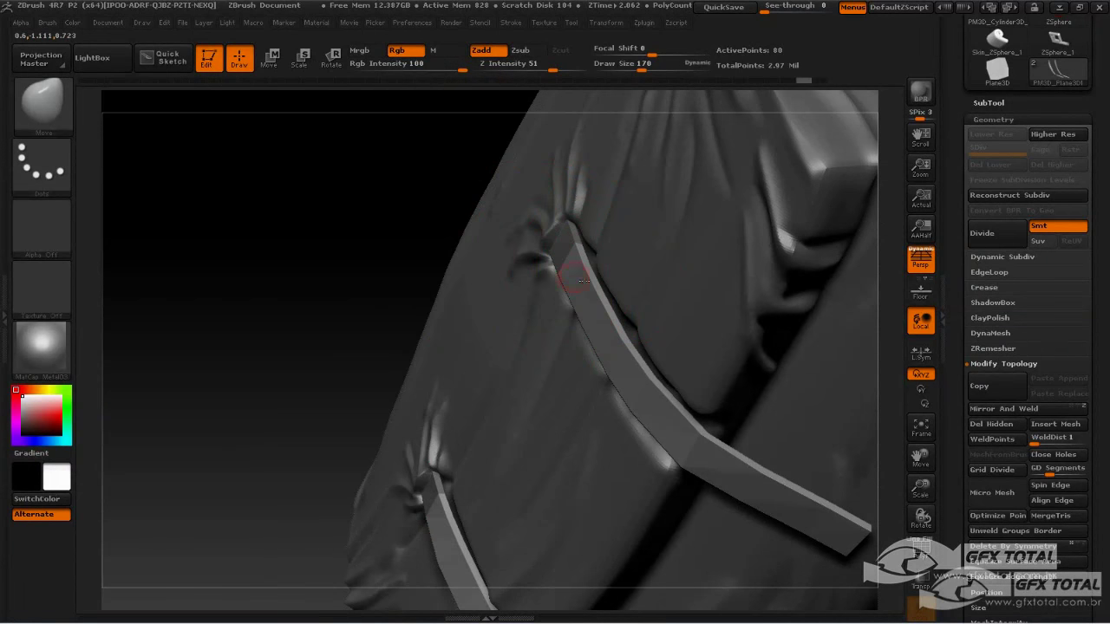
{"action": "mouse_move", "coordinate": [588, 287]}
{"action": "left_mouse_down"}
{"action": "mouse_move", "coordinate": [654, 379]}
{"action": "mouse_move", "coordinate": [582, 312]}
{"action": "left_mouse_up"}
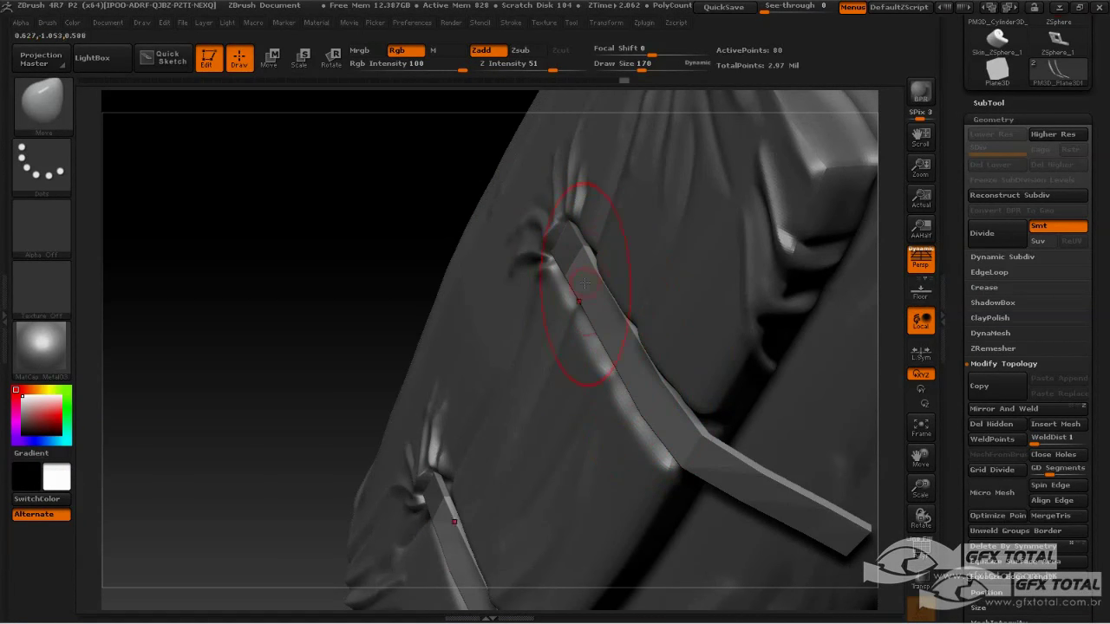
{"action": "left_click_drag", "start_coordinate": [681, 440], "coordinate": [685, 475]}
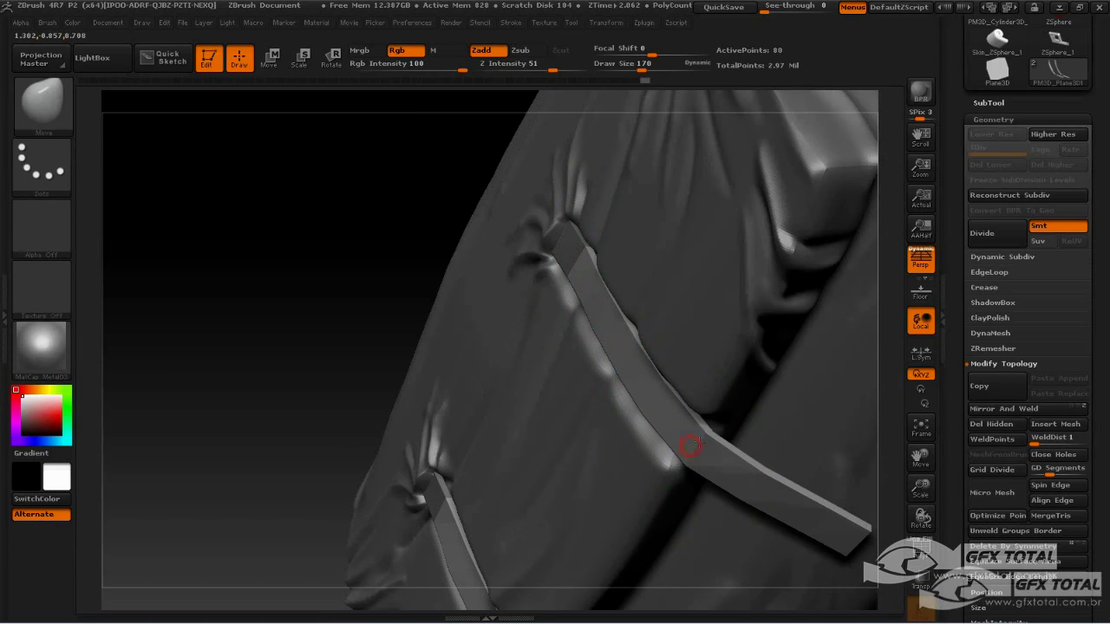
- Bend the strap tops and right strap to hug the roll, checking from several angles
{"action": "mouse_move", "coordinate": [372, 297]}
{"action": "left_mouse_down"}
{"action": "mouse_move", "coordinate": [774, 208]}
{"action": "mouse_move", "coordinate": [833, 396]}
{"action": "mouse_move", "coordinate": [850, 376]}
{"action": "mouse_move", "coordinate": [833, 365]}
{"action": "left_mouse_up"}
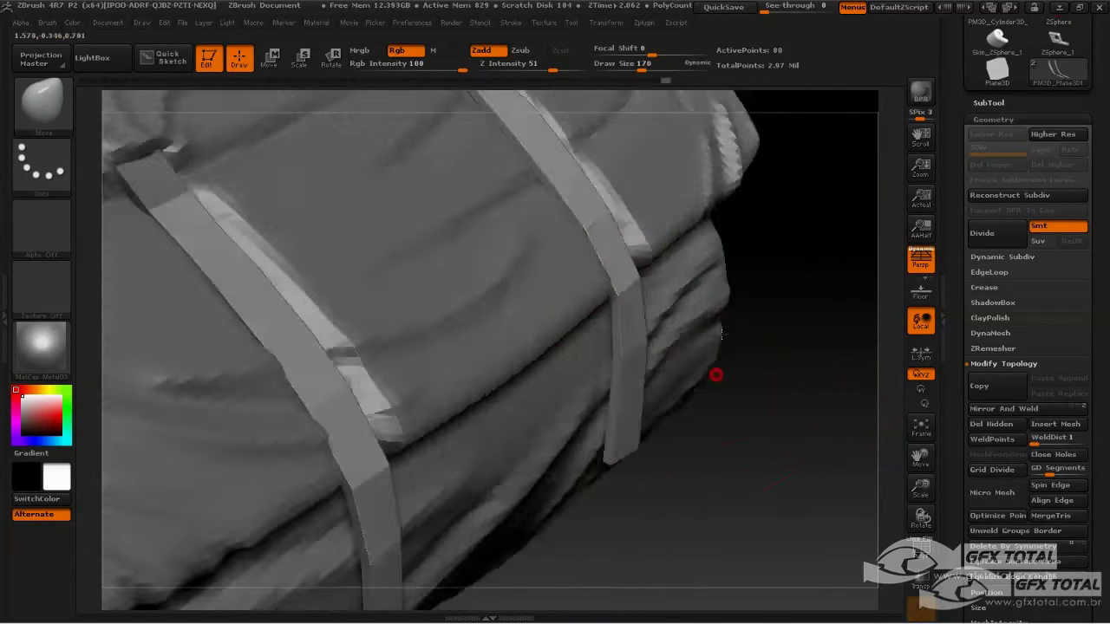
{"action": "left_click_drag", "start_coordinate": [717, 377], "coordinate": [633, 360]}
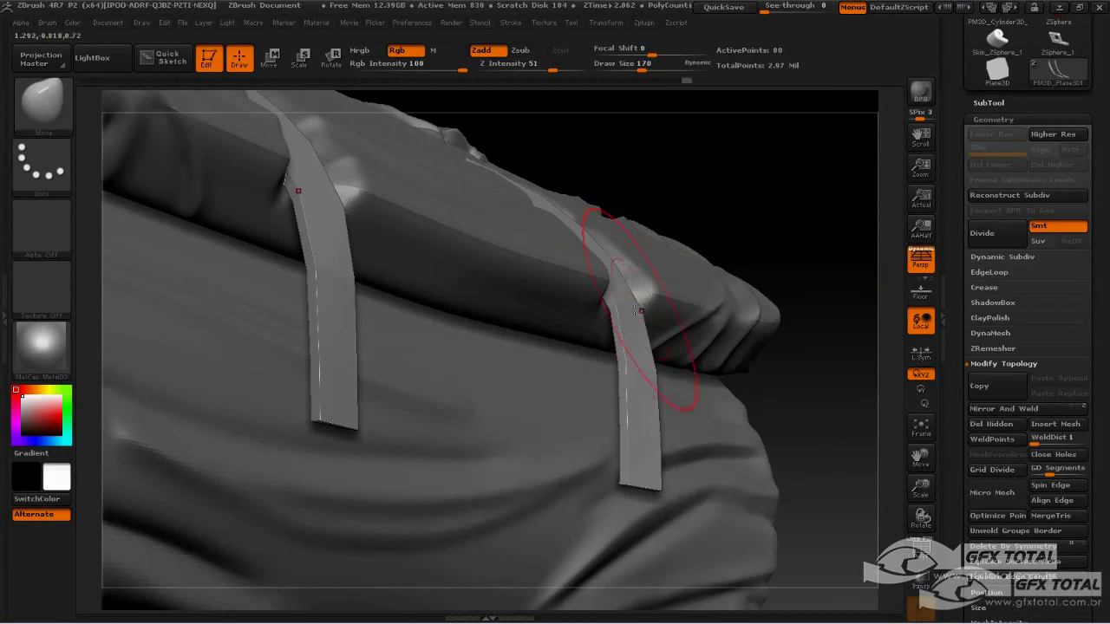
{"action": "mouse_move", "coordinate": [595, 260]}
{"action": "left_mouse_down"}
{"action": "mouse_move", "coordinate": [650, 273]}
{"action": "mouse_move", "coordinate": [618, 289]}
{"action": "left_mouse_up"}
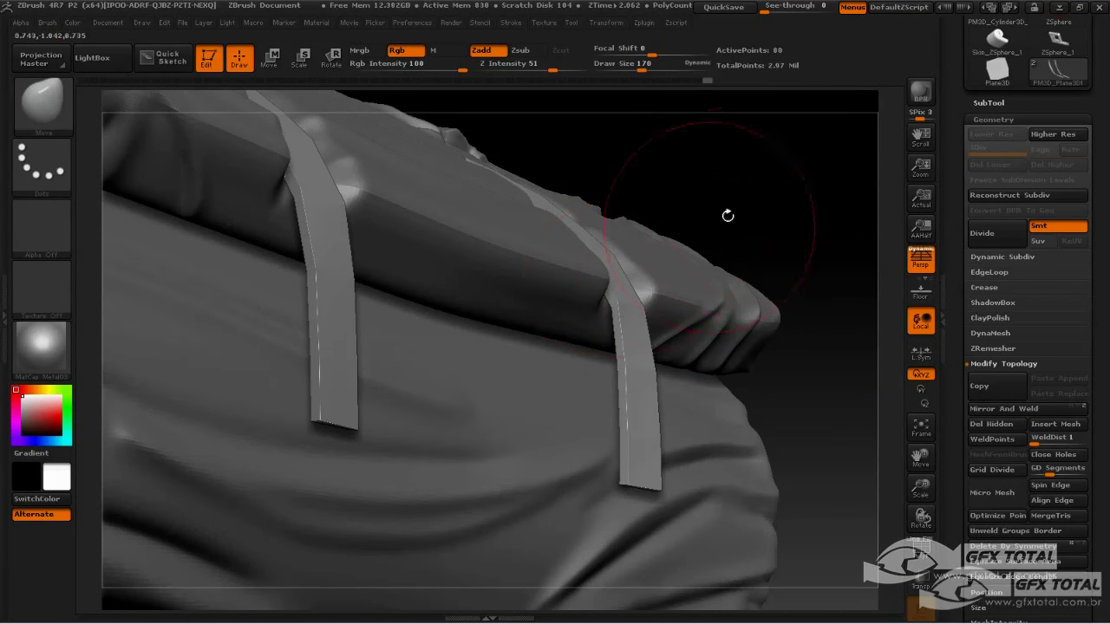
{"action": "mouse_move", "coordinate": [729, 216]}
{"action": "left_mouse_down"}
{"action": "mouse_move", "coordinate": [620, 373]}
{"action": "mouse_move", "coordinate": [640, 382]}
{"action": "left_mouse_up"}
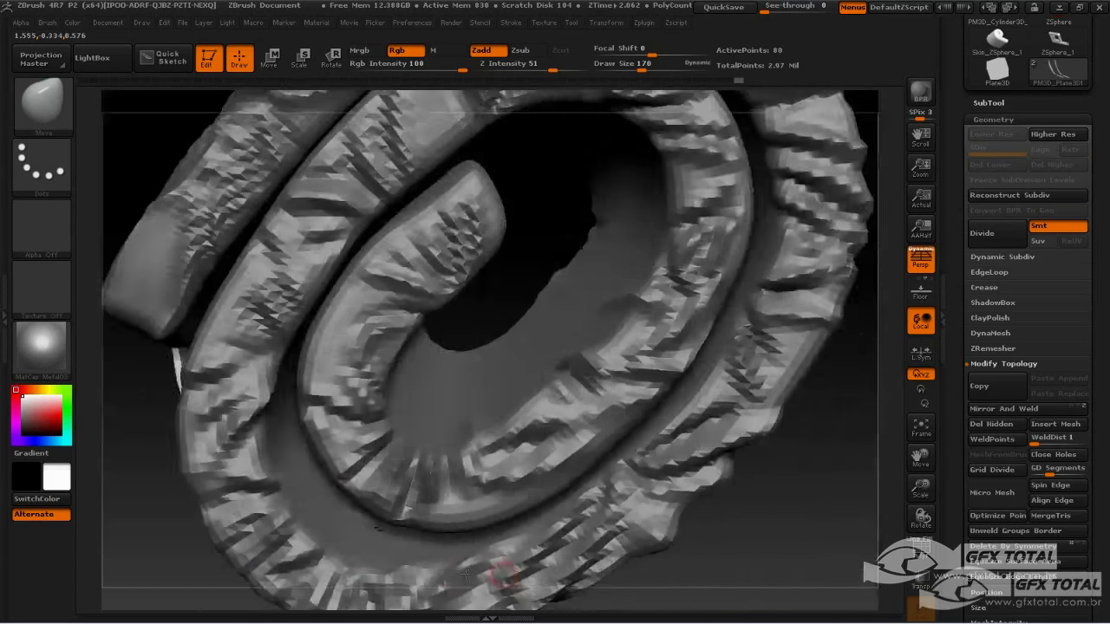
{"action": "mouse_move", "coordinate": [549, 539]}
{"action": "left_mouse_down"}
{"action": "mouse_move", "coordinate": [189, 487]}
{"action": "mouse_move", "coordinate": [215, 425]}
{"action": "left_mouse_up"}
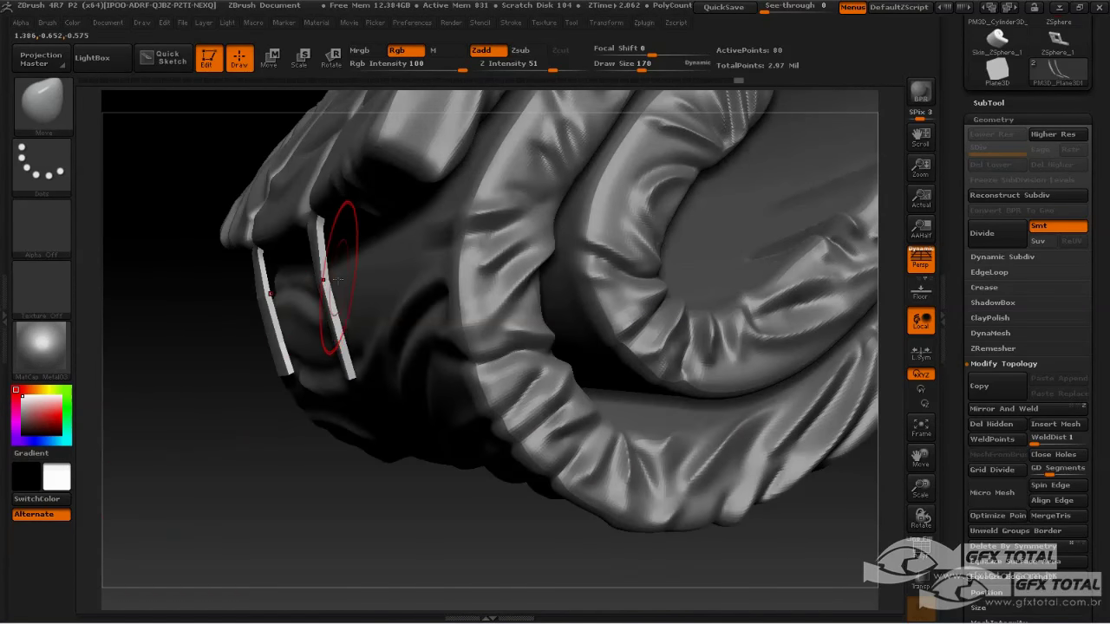
{"action": "mouse_move", "coordinate": [336, 277]}
{"action": "left_mouse_down"}
{"action": "mouse_move", "coordinate": [351, 349]}
{"action": "mouse_move", "coordinate": [342, 367]}
{"action": "left_mouse_up"}
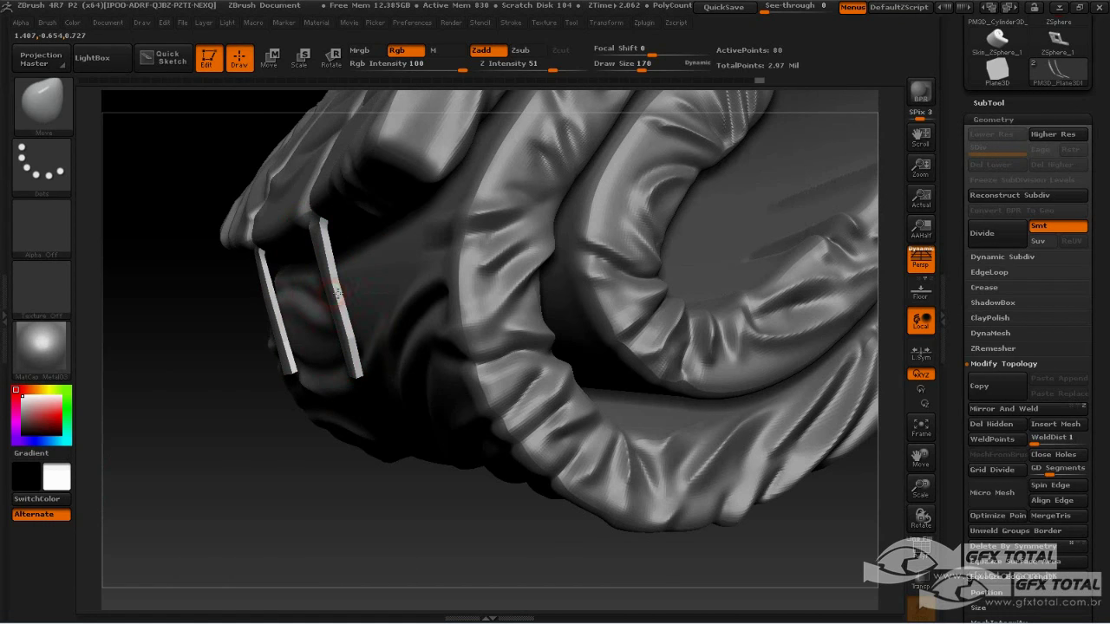
{"action": "mouse_move", "coordinate": [337, 295]}
{"action": "left_mouse_down"}
{"action": "mouse_move", "coordinate": [193, 389]}
{"action": "mouse_move", "coordinate": [318, 235]}
{"action": "left_mouse_up"}
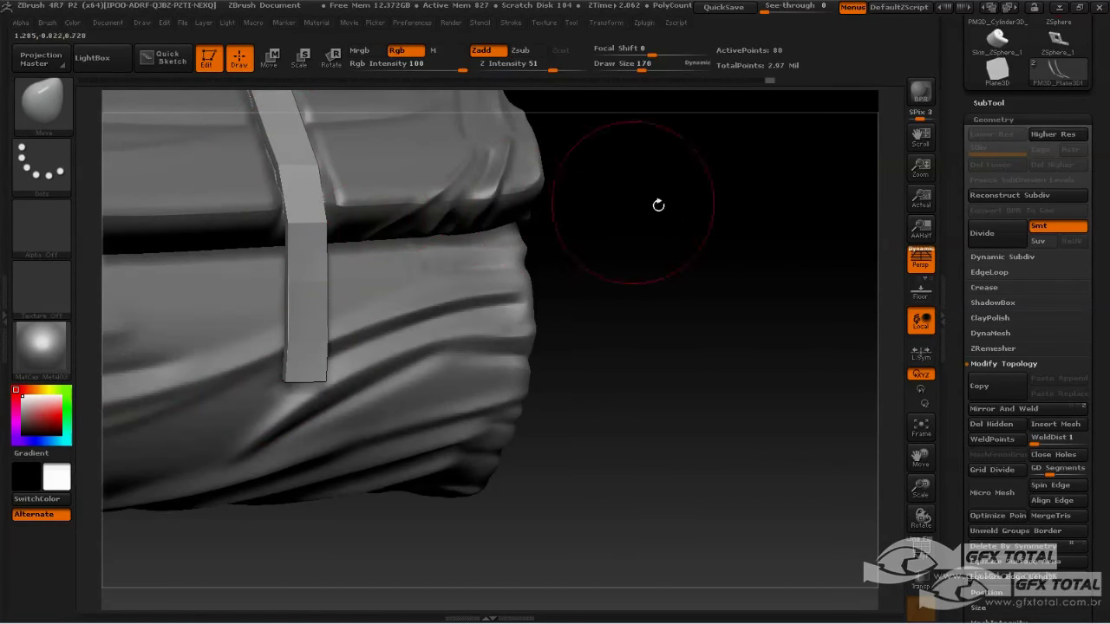
{"action": "left_click_drag", "start_coordinate": [658, 205], "coordinate": [674, 217]}
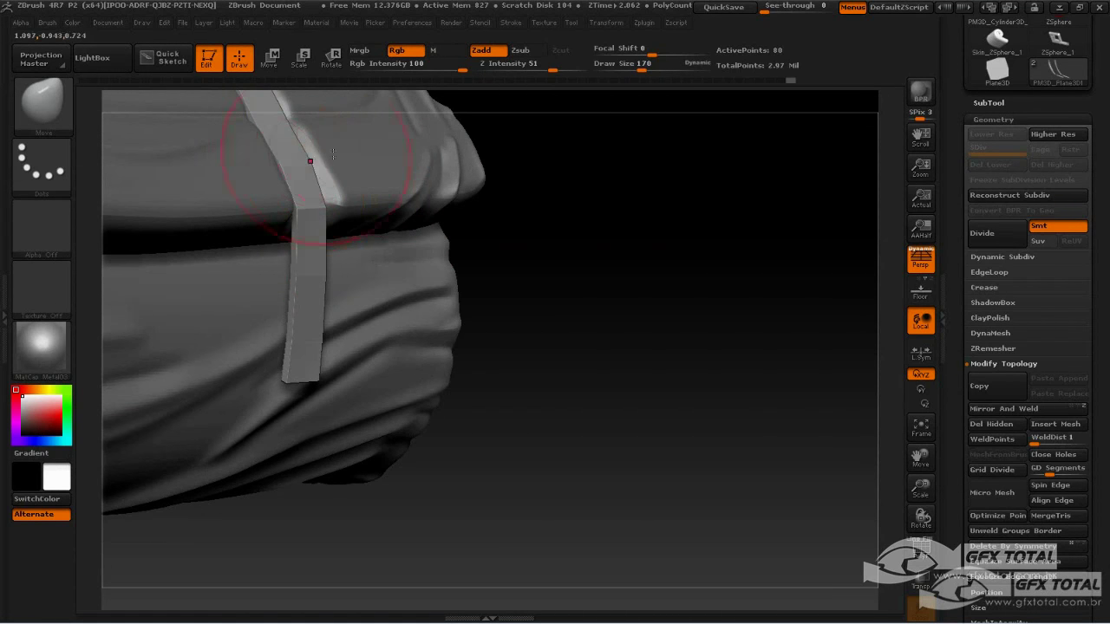
{"action": "left_click_drag", "start_coordinate": [647, 235], "coordinate": [613, 219]}
{"action": "mouse_move", "coordinate": [644, 287]}
{"action": "left_mouse_down"}
{"action": "mouse_move", "coordinate": [620, 317]}
{"action": "mouse_move", "coordinate": [632, 298]}
{"action": "mouse_move", "coordinate": [776, 302]}
{"action": "mouse_move", "coordinate": [804, 249]}
{"action": "left_mouse_up"}
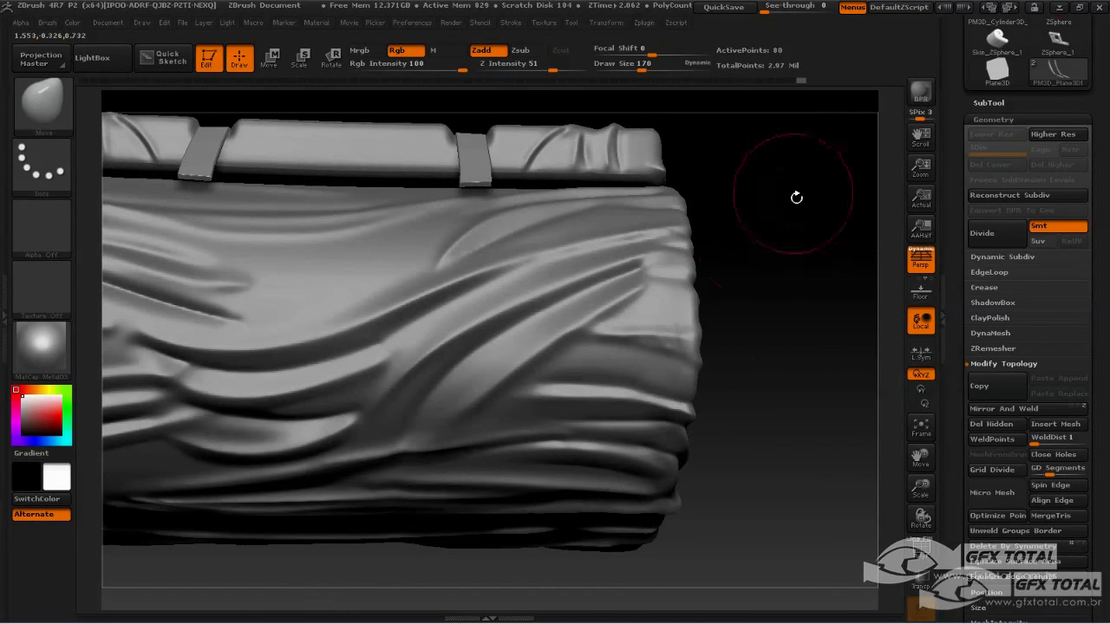
{"action": "left_click_drag", "start_coordinate": [796, 198], "coordinate": [329, 211]}
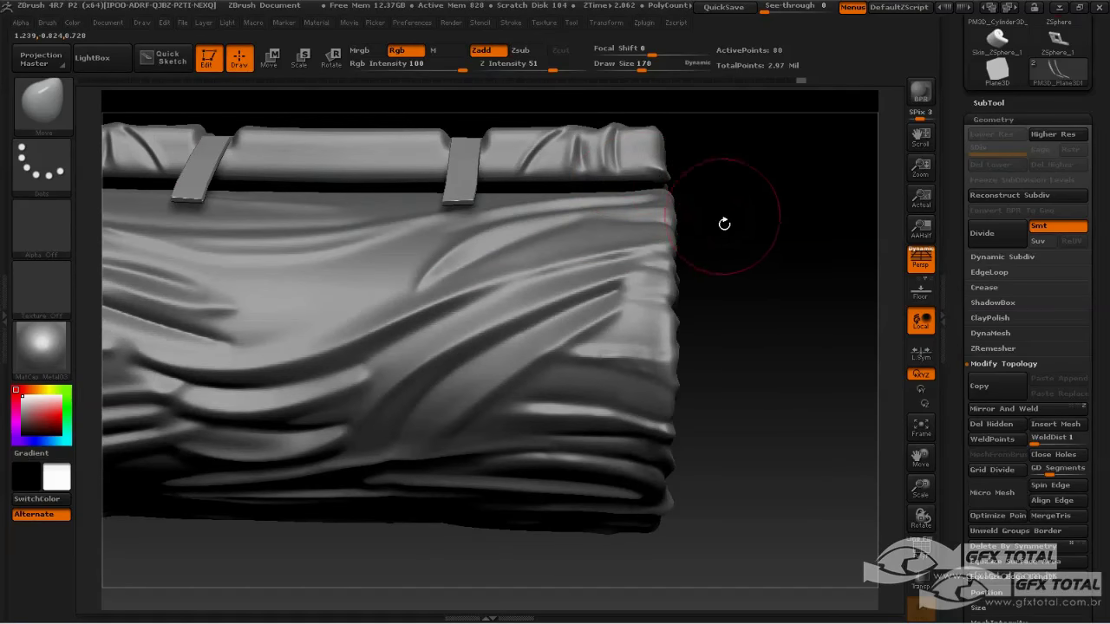
{"action": "mouse_move", "coordinate": [724, 223]}
{"action": "left_mouse_down"}
{"action": "mouse_move", "coordinate": [768, 179]}
{"action": "mouse_move", "coordinate": [764, 223]}
{"action": "left_mouse_up"}
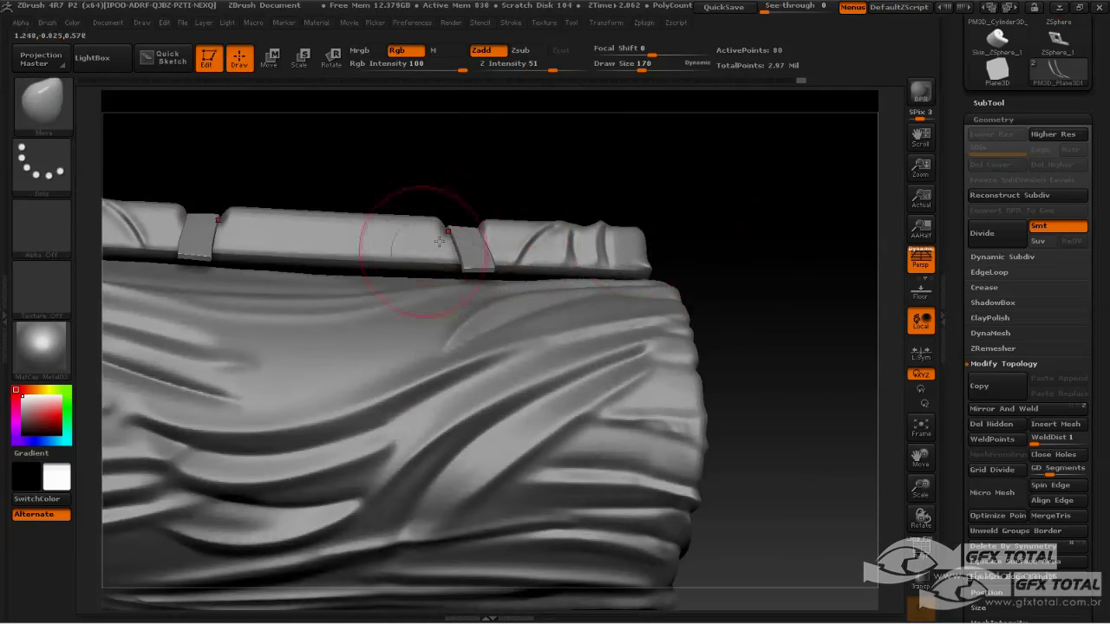
- Switch to the ZModeler brush and turn on PolyF to show polygroups and wireframe
{"action": "left_click", "coordinate": [45, 101]}
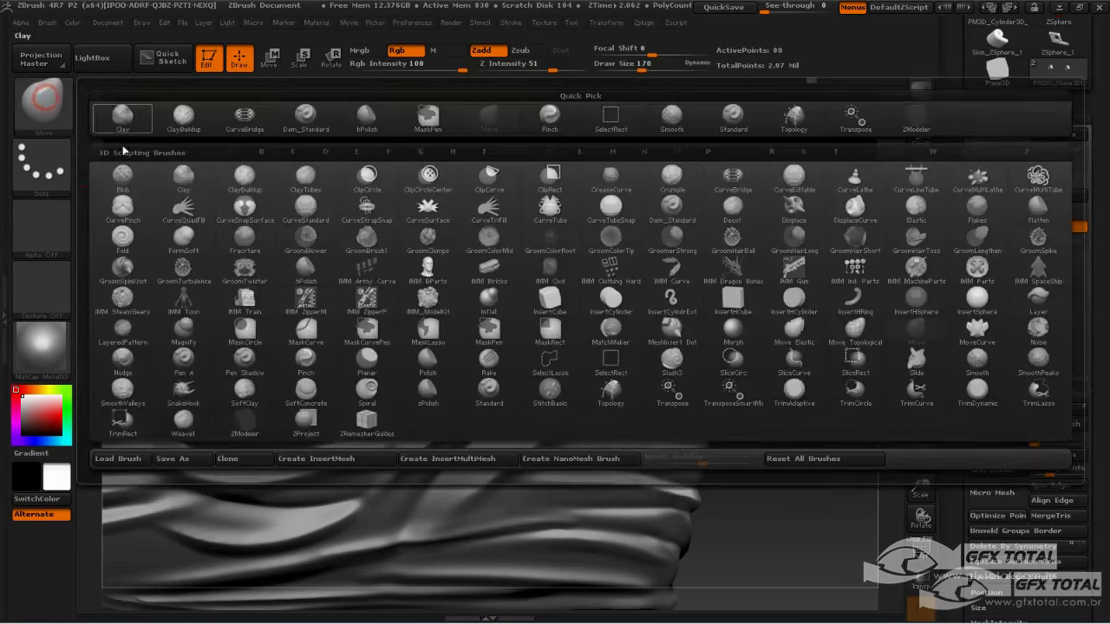
{"action": "left_click", "coordinate": [244, 426]}
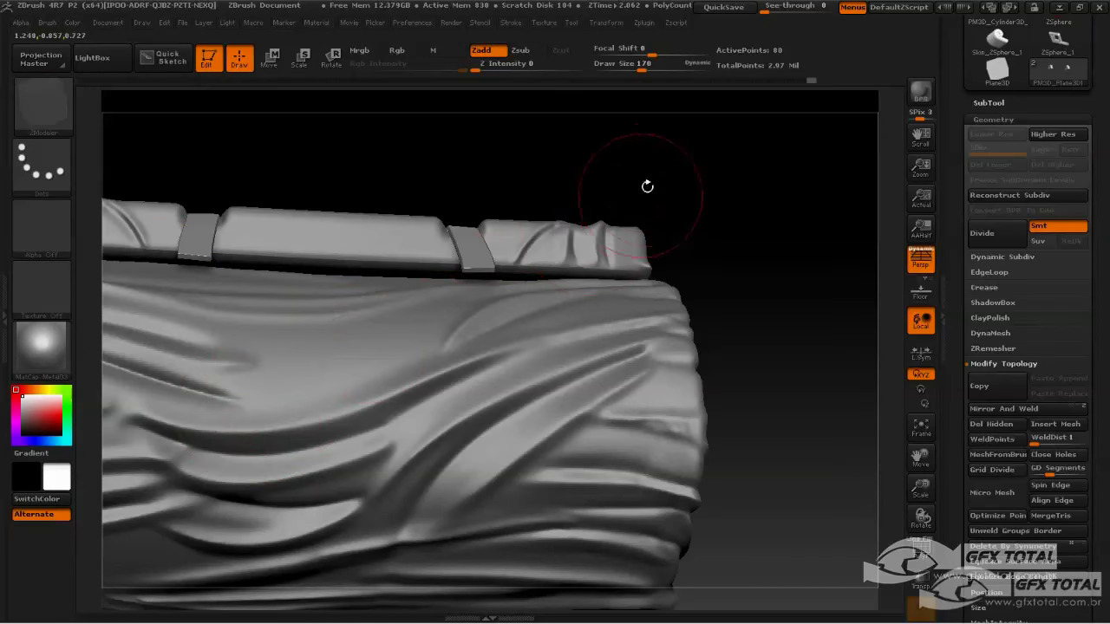
{"action": "mouse_move", "coordinate": [644, 185]}
{"action": "left_mouse_down"}
{"action": "mouse_move", "coordinate": [696, 166]}
{"action": "mouse_move", "coordinate": [495, 253]}
{"action": "left_mouse_up"}
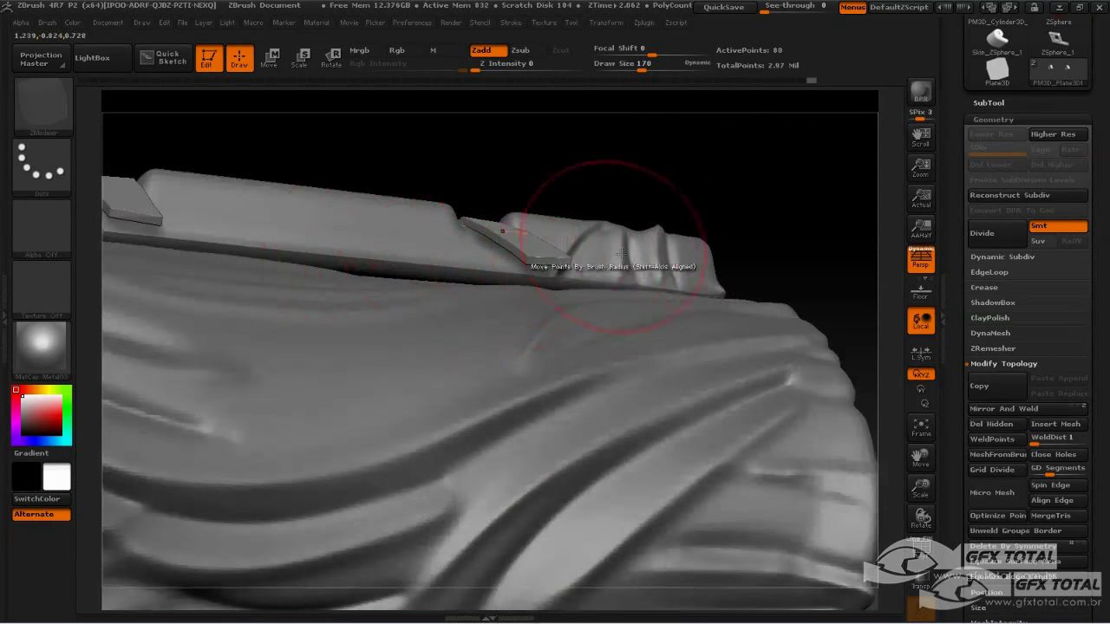
{"action": "left_click", "coordinate": [922, 555]}
{"action": "mouse_move", "coordinate": [825, 285]}
{"action": "left_mouse_down"}
{"action": "mouse_move", "coordinate": [703, 145]}
{"action": "mouse_move", "coordinate": [673, 151]}
{"action": "left_mouse_up"}
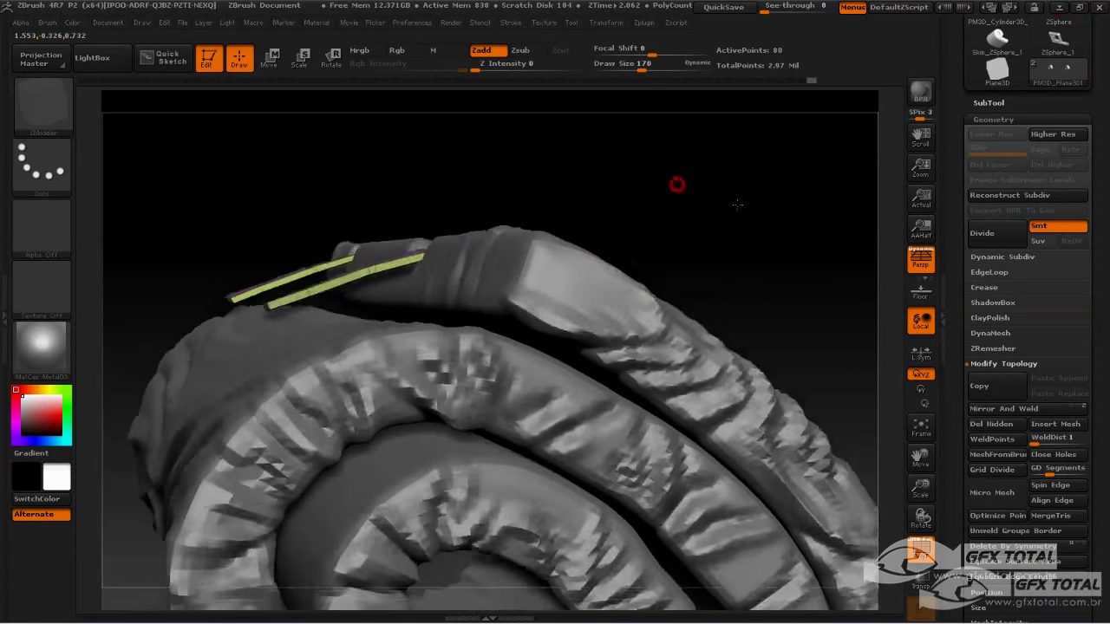
{"action": "left_click_drag", "start_coordinate": [673, 151], "coordinate": [825, 194]}
- Mask the strap and Transpose-rotate the end strip down along the strap
{"action": "key", "text": "ctrl"}
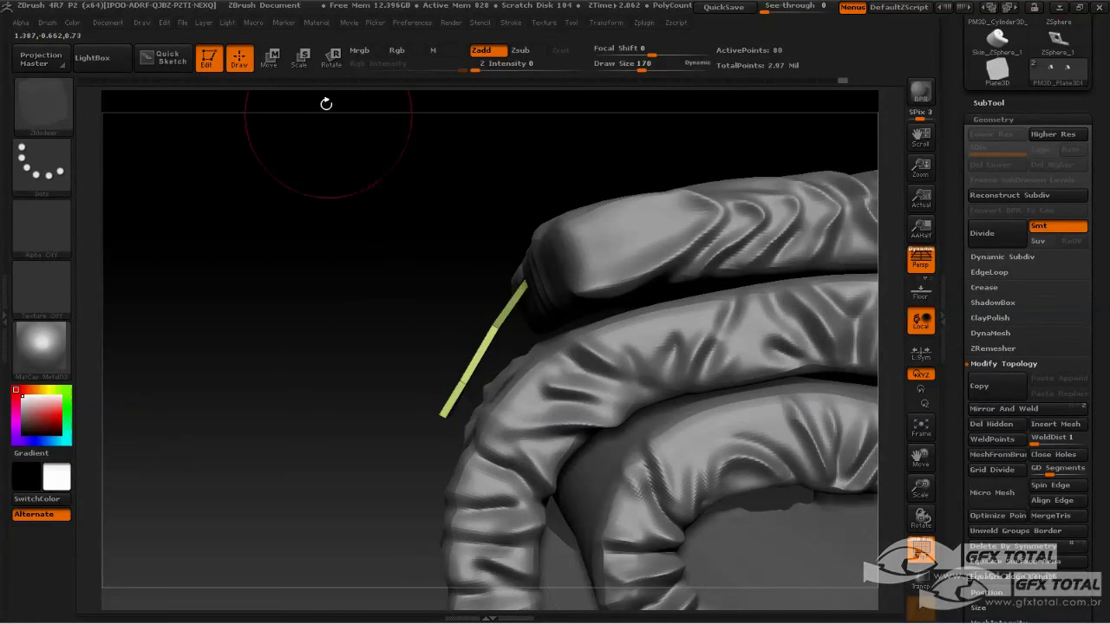
{"action": "key", "text": "r"}
{"action": "left_click_drag", "start_coordinate": [518, 265], "coordinate": [420, 306]}
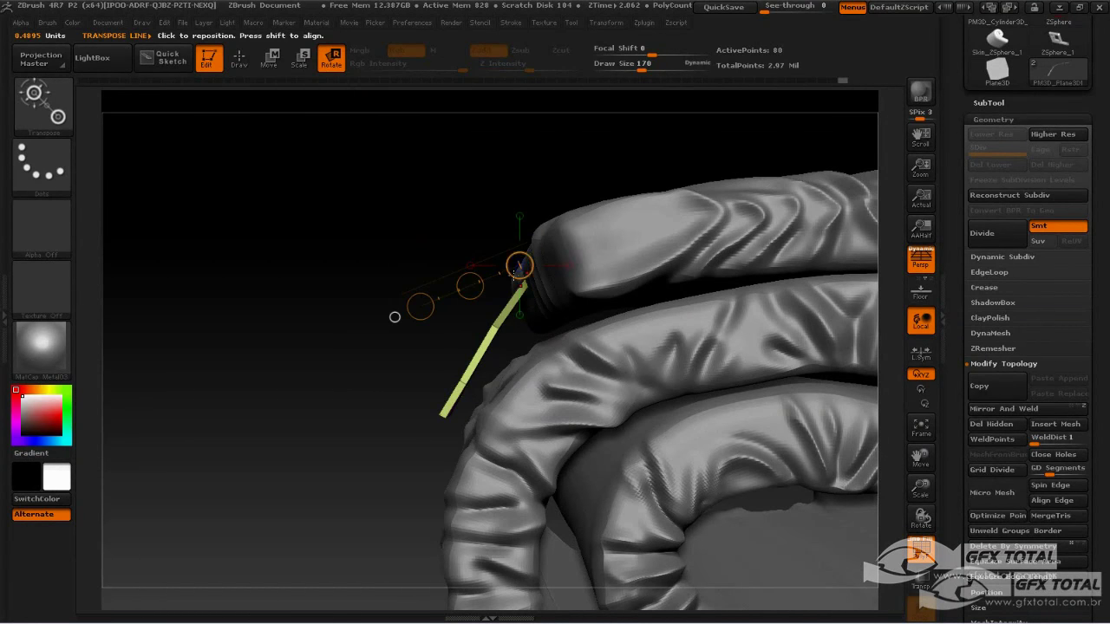
{"action": "left_click_drag", "start_coordinate": [532, 277], "coordinate": [475, 420]}
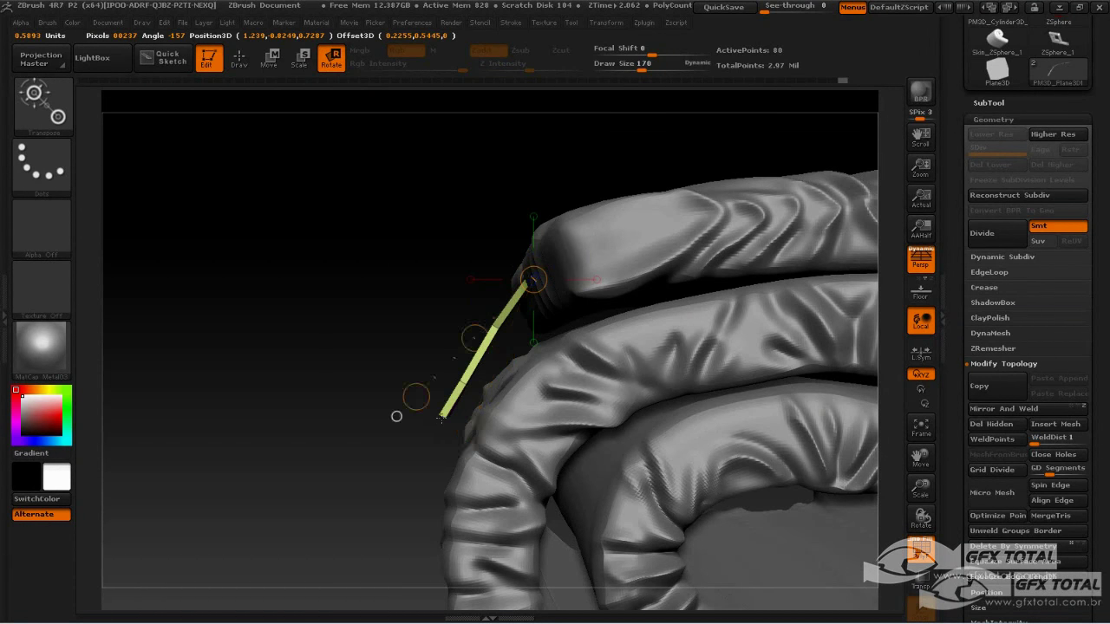
{"action": "left_click_drag", "start_coordinate": [396, 416], "coordinate": [460, 457]}
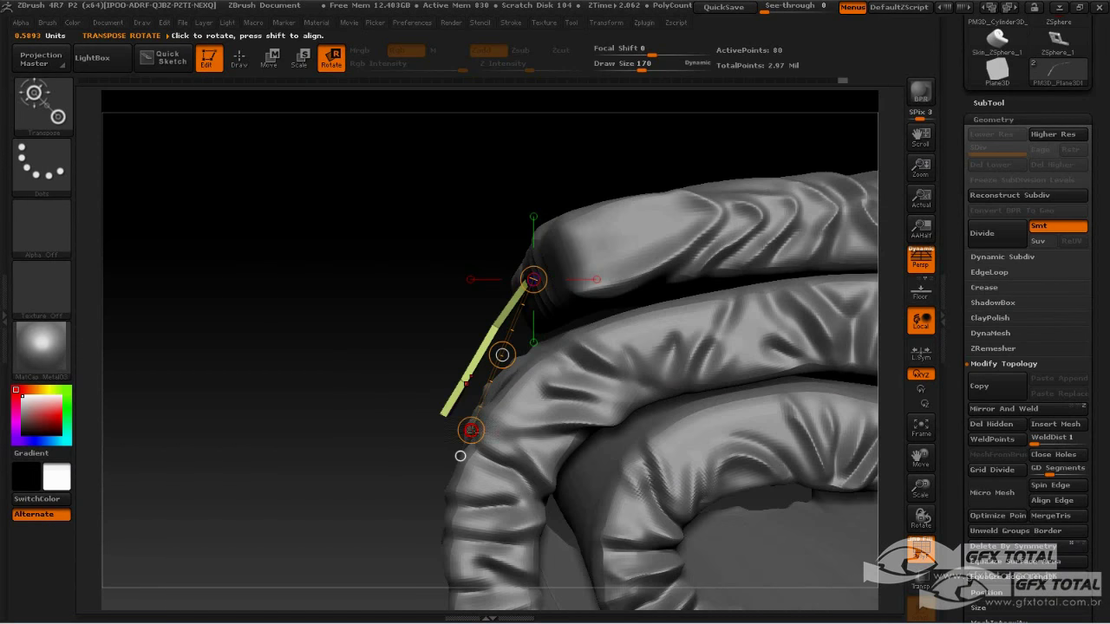
{"action": "left_click_drag", "start_coordinate": [471, 431], "coordinate": [436, 423]}
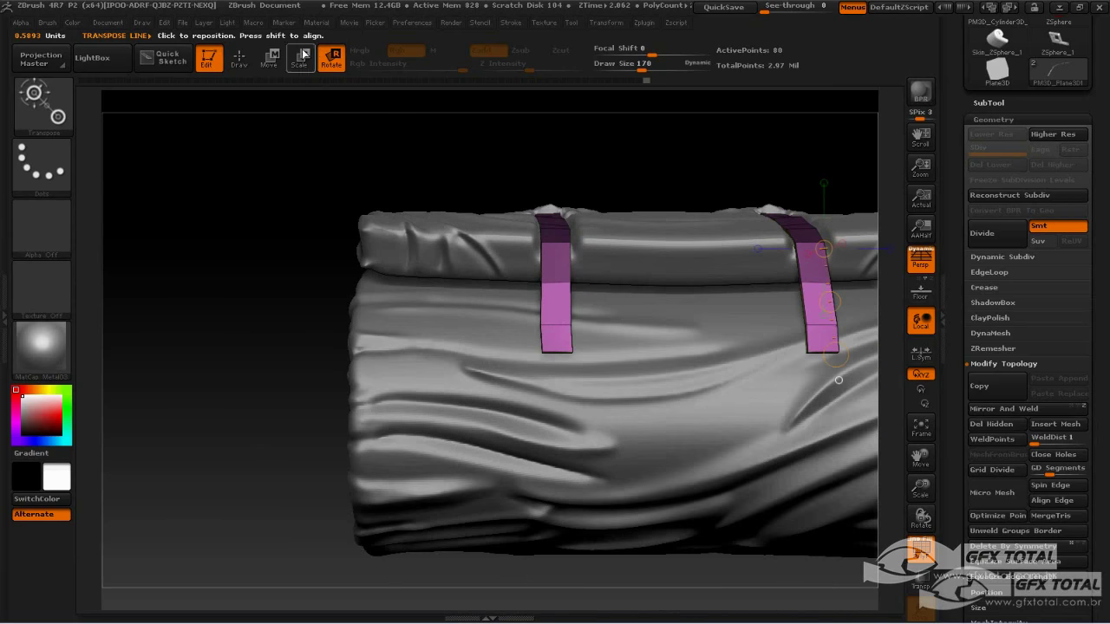
{"action": "key", "text": "q"}
{"action": "mouse_move", "coordinate": [235, 218]}
{"action": "left_mouse_down"}
{"action": "mouse_move", "coordinate": [208, 283]}
{"action": "mouse_move", "coordinate": [186, 285]}
{"action": "mouse_move", "coordinate": [193, 339]}
{"action": "mouse_move", "coordinate": [156, 255]}
{"action": "mouse_move", "coordinate": [273, 241]}
{"action": "mouse_move", "coordinate": [220, 84]}
{"action": "left_mouse_up"}
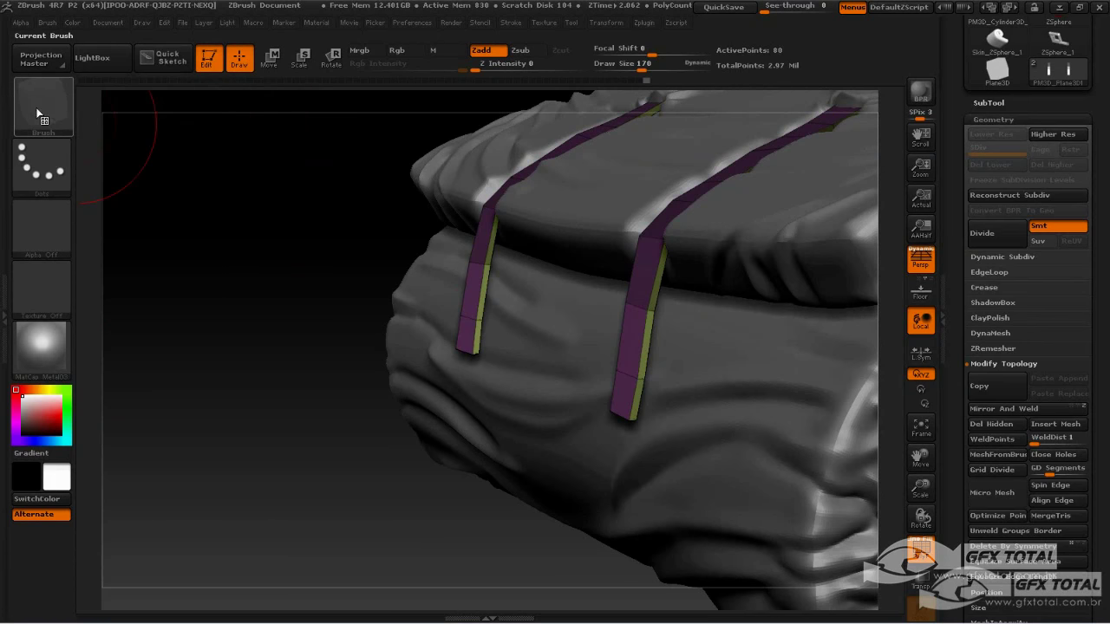
- Set the QMesh target to A Single Poly and extrude each strap's end polygon into a flap
{"action": "left_click_drag", "start_coordinate": [191, 300], "coordinate": [286, 329]}
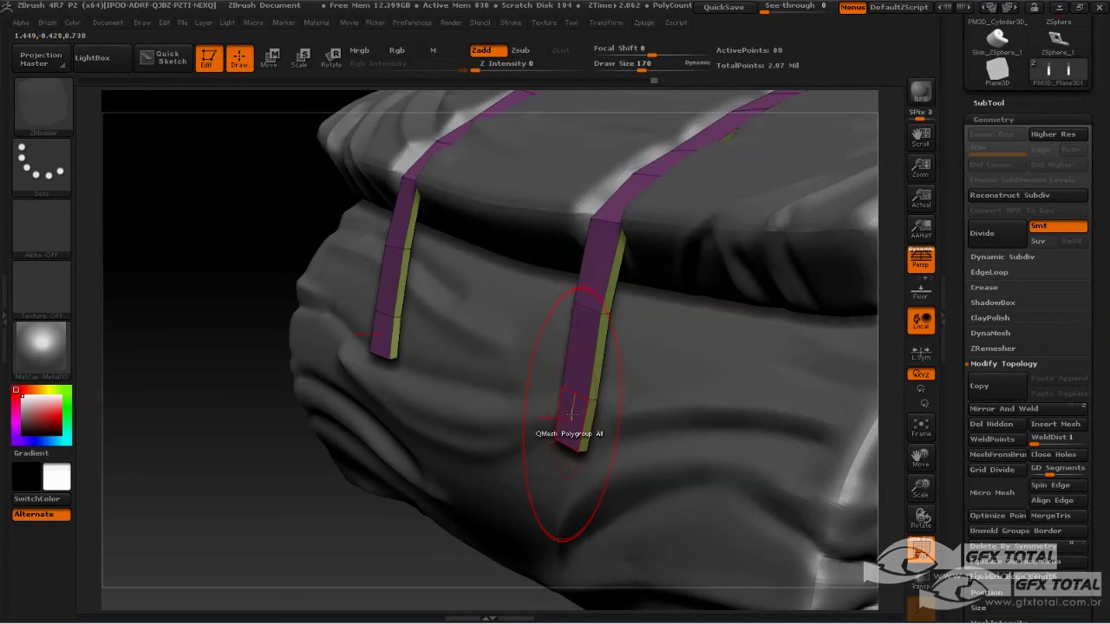
{"action": "key", "text": "space"}
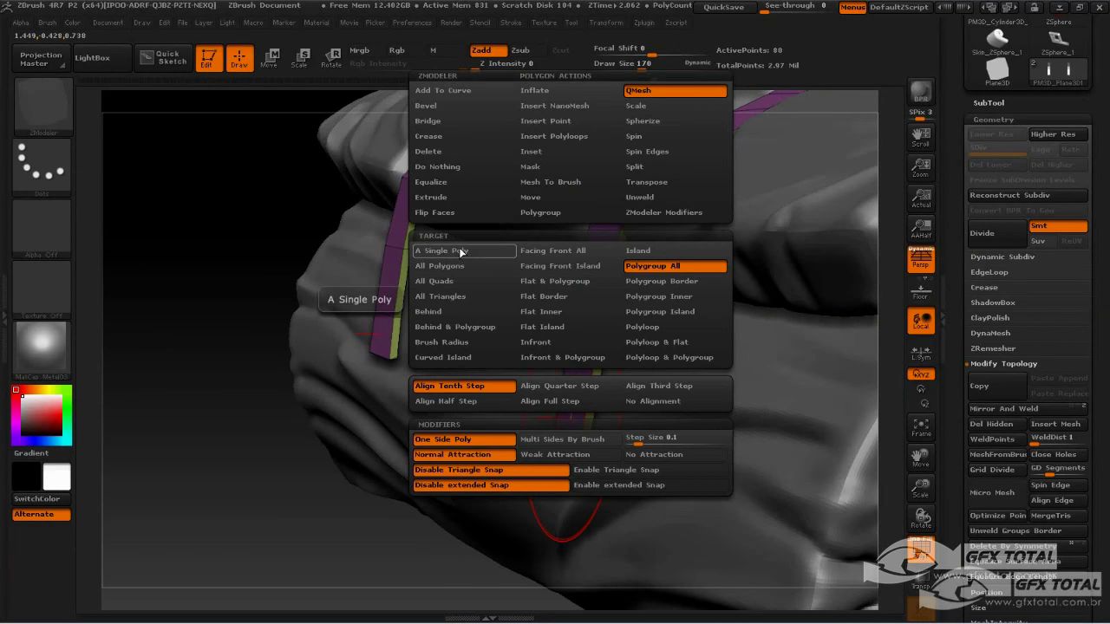
{"action": "left_click", "coordinate": [457, 250]}
{"action": "mouse_move", "coordinate": [334, 466]}
{"action": "left_mouse_down"}
{"action": "mouse_move", "coordinate": [297, 483]}
{"action": "mouse_move", "coordinate": [481, 360]}
{"action": "left_mouse_up"}
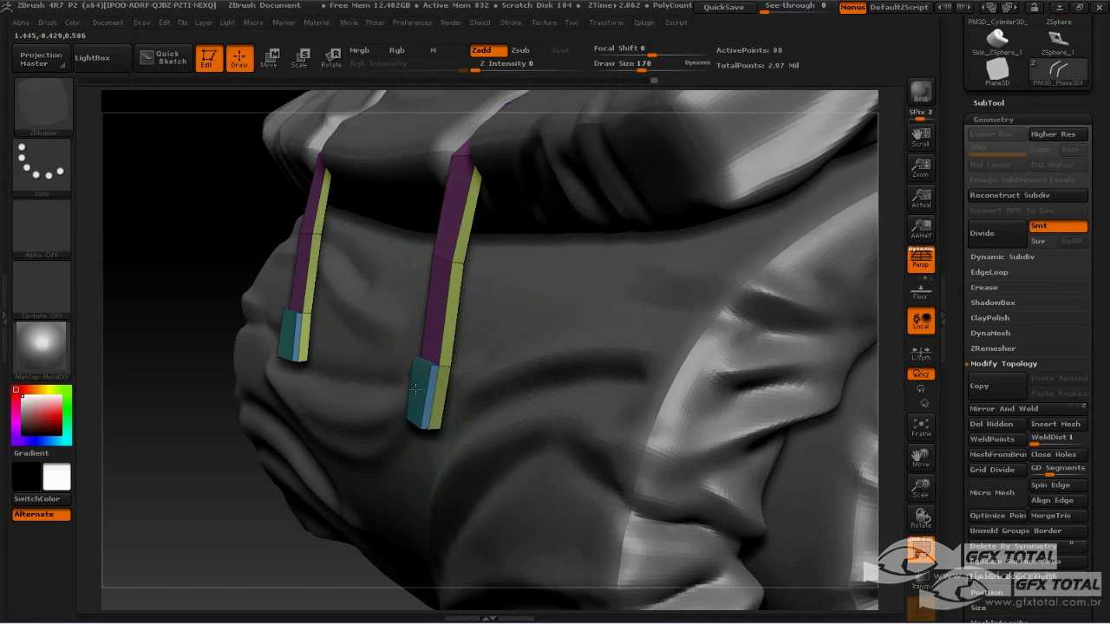
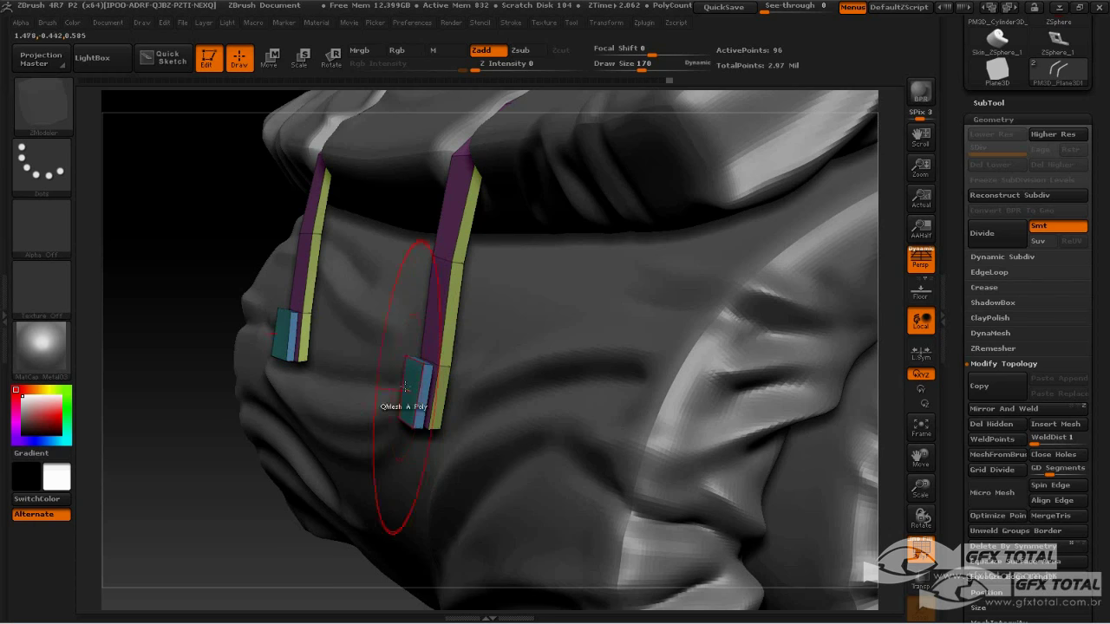
- Lower Draw Size from 170 to 60 and turn off perspective for an edge-on view of the strap
{"action": "mouse_move", "coordinate": [175, 481]}
{"action": "left_mouse_down"}
{"action": "mouse_move", "coordinate": [208, 312]}
{"action": "mouse_move", "coordinate": [392, 370]}
{"action": "mouse_move", "coordinate": [363, 321]}
{"action": "mouse_move", "coordinate": [446, 335]}
{"action": "left_mouse_up"}
{"action": "key", "text": "space"}
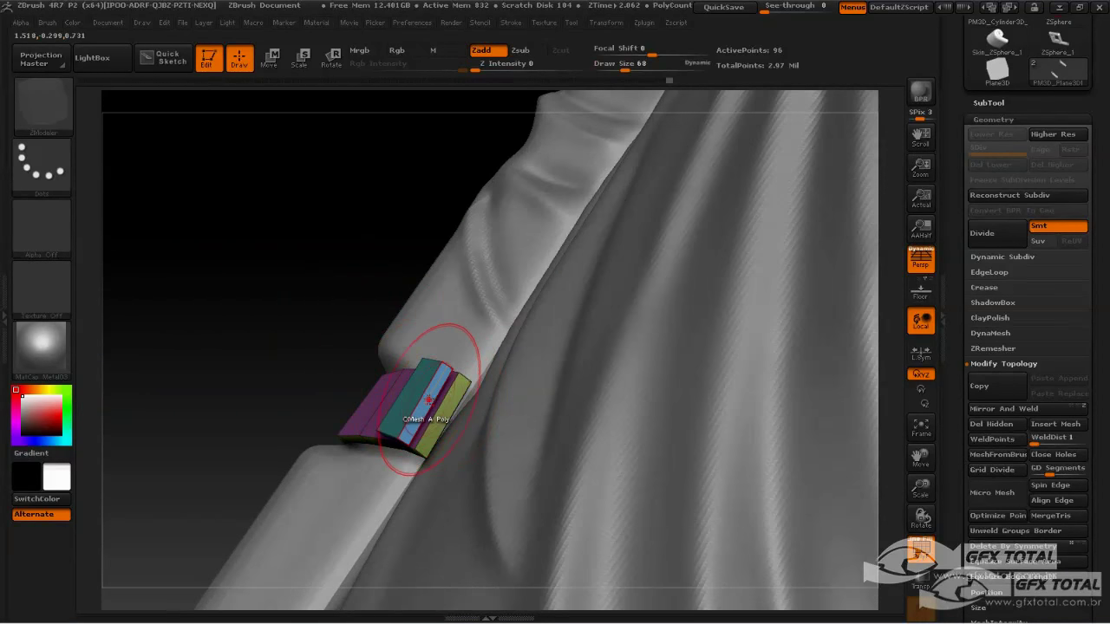
{"action": "mouse_move", "coordinate": [421, 278]}
{"action": "left_mouse_down"}
{"action": "mouse_move", "coordinate": [319, 440]}
{"action": "mouse_move", "coordinate": [273, 439]}
{"action": "mouse_move", "coordinate": [257, 414]}
{"action": "mouse_move", "coordinate": [265, 421]}
{"action": "left_mouse_up"}
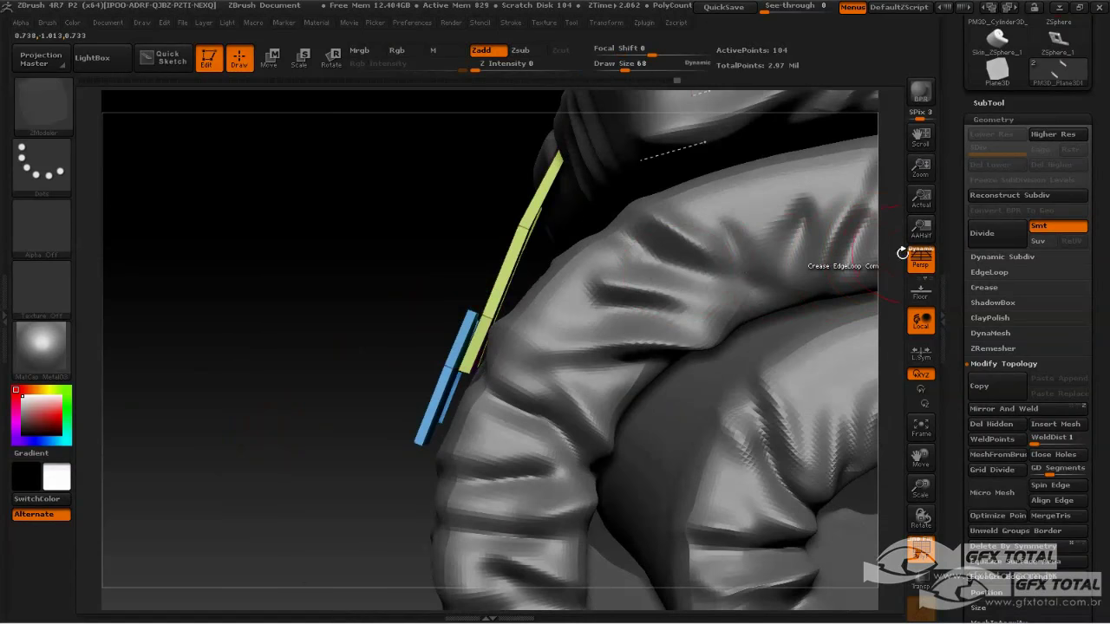
{"action": "left_click", "coordinate": [920, 257]}
{"action": "left_click_drag", "start_coordinate": [293, 384], "coordinate": [340, 329]}
{"action": "key", "text": "ctrl"}
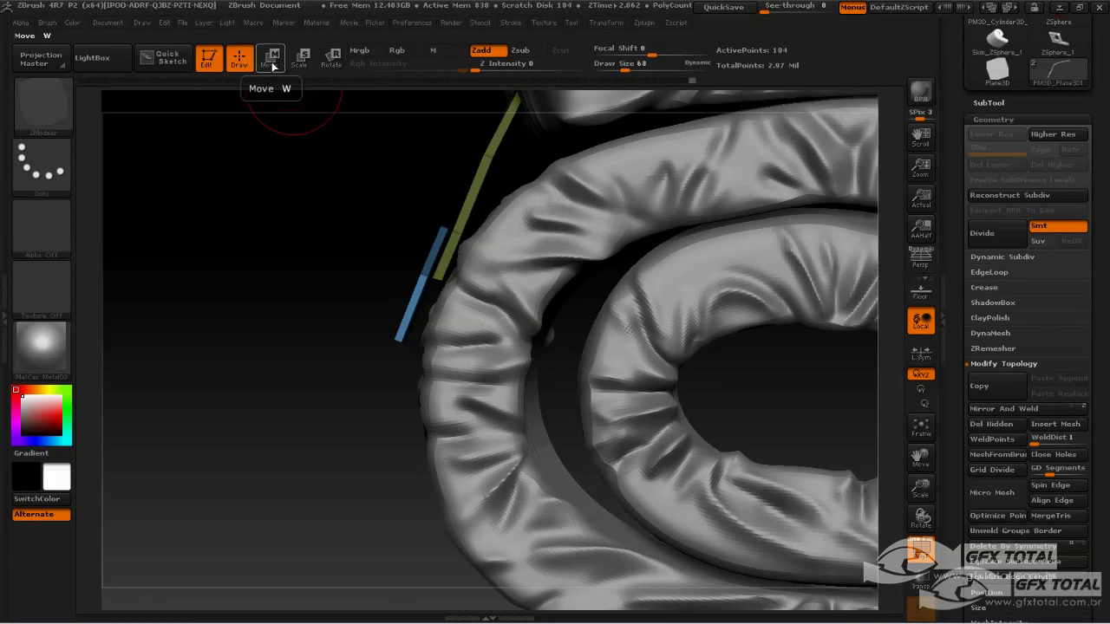
- Stretch the strap's lower end further down with a Move transpose line
{"action": "left_click", "coordinate": [272, 58]}
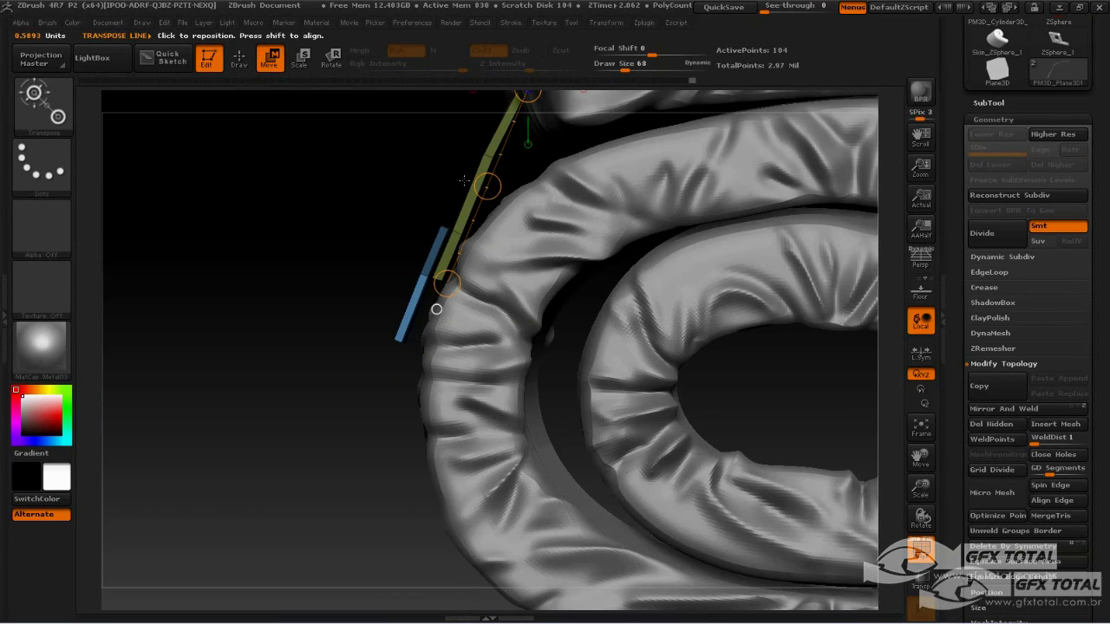
{"action": "left_click_drag", "start_coordinate": [487, 185], "coordinate": [449, 393]}
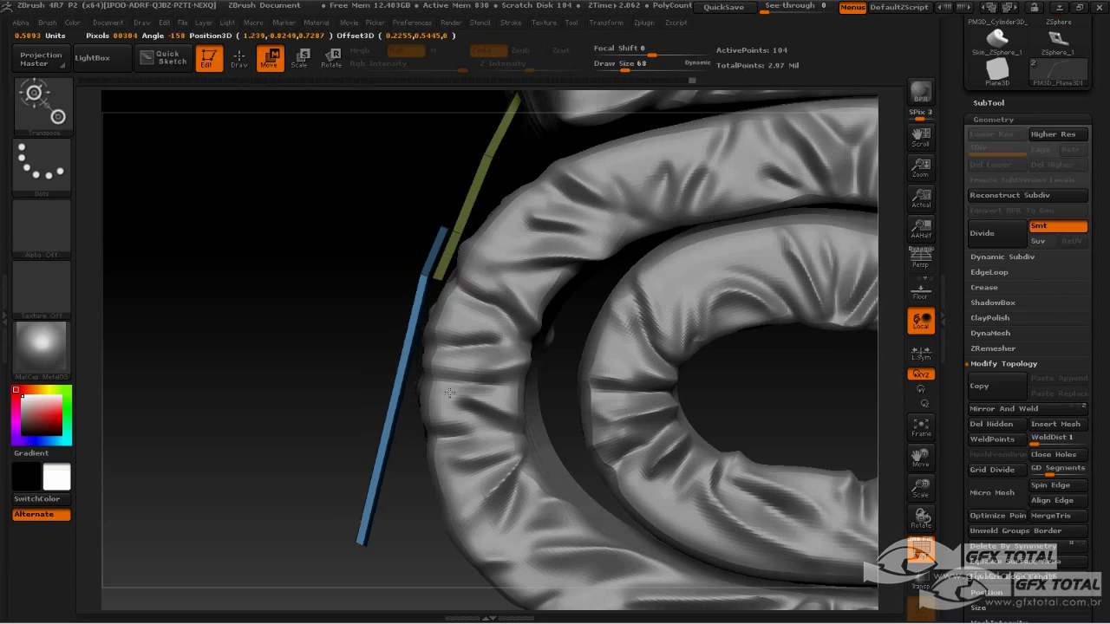
{"action": "left_click_drag", "start_coordinate": [449, 393], "coordinate": [451, 395]}
{"action": "mouse_move", "coordinate": [238, 287]}
{"action": "left_mouse_down"}
{"action": "mouse_move", "coordinate": [256, 264]}
{"action": "mouse_move", "coordinate": [223, 269]}
{"action": "left_mouse_up"}
{"action": "key", "text": "q"}
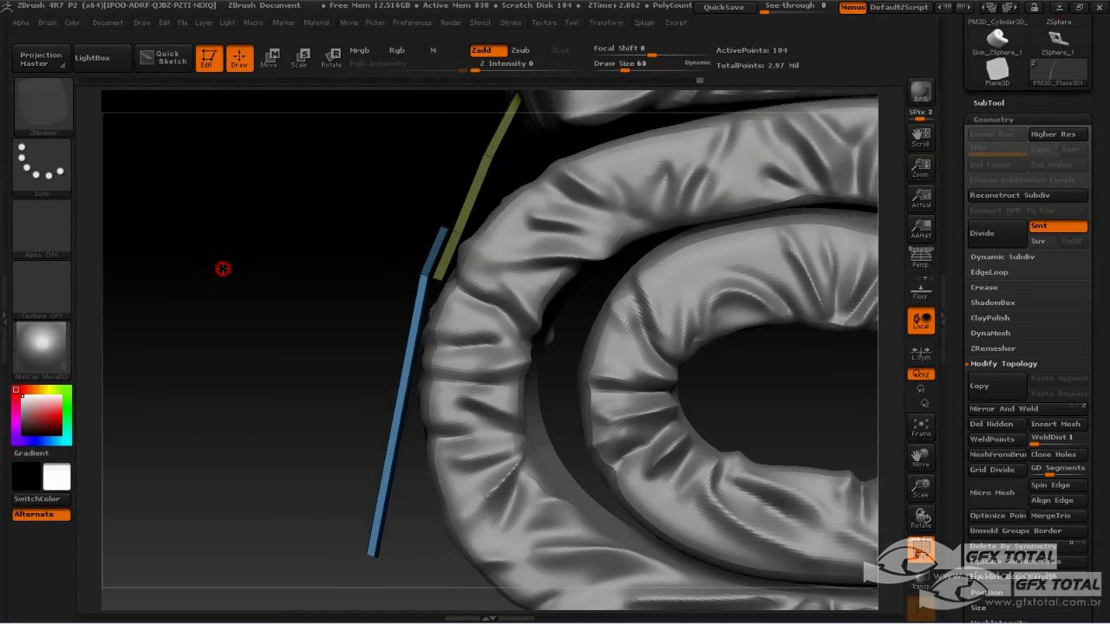
- Slice the strap into an extra segment with the SliceCurve brush
{"action": "left_click", "coordinate": [69, 111], "text": "ctrl+shift"}
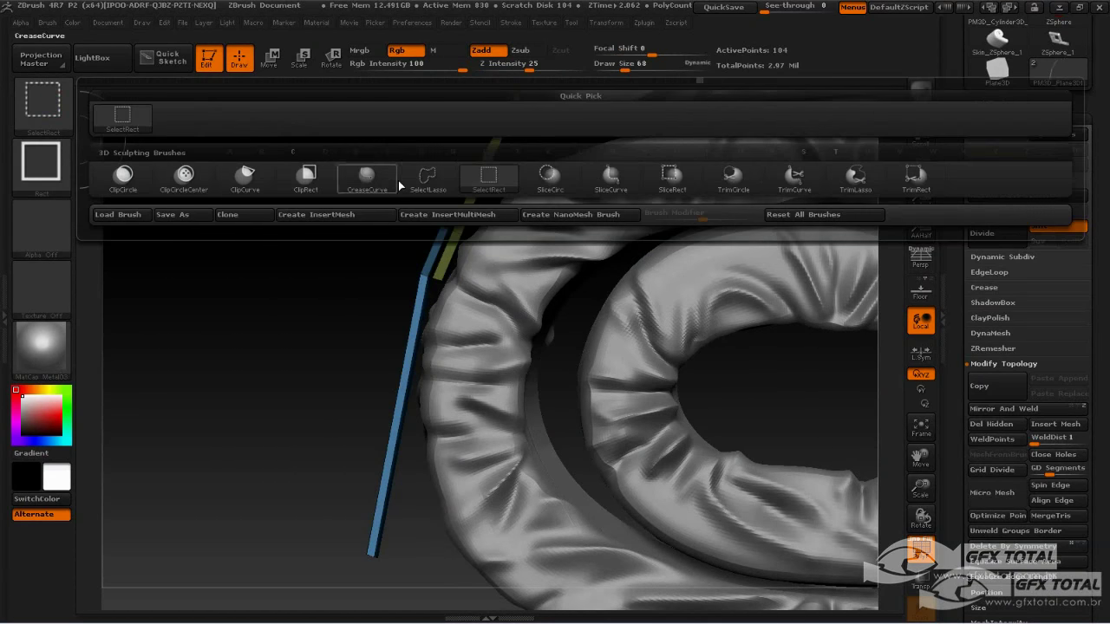
{"action": "left_click", "coordinate": [613, 184]}
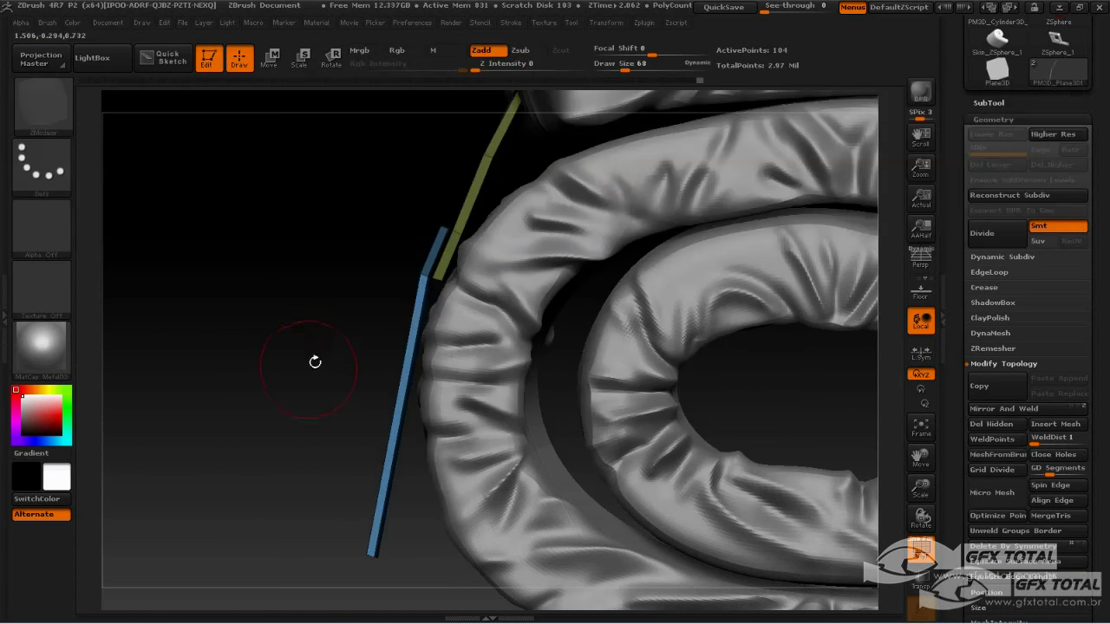
{"action": "left_click_drag", "start_coordinate": [325, 340], "coordinate": [461, 359], "text": "ctrl+shift"}
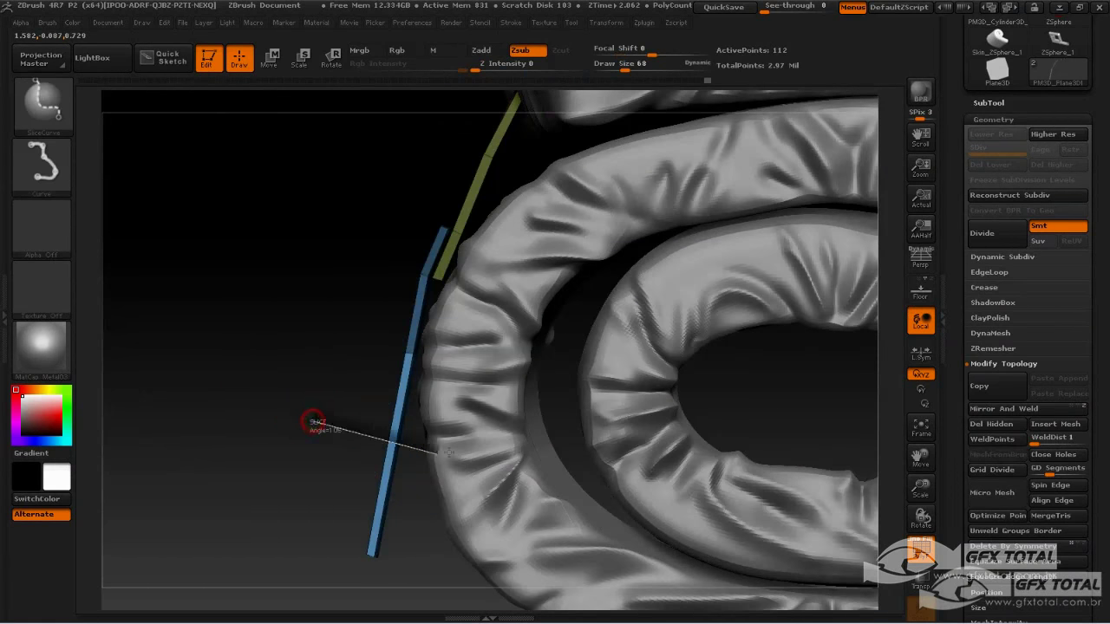
{"action": "left_click_drag", "start_coordinate": [447, 458], "coordinate": [315, 422], "text": "ctrl+shift"}
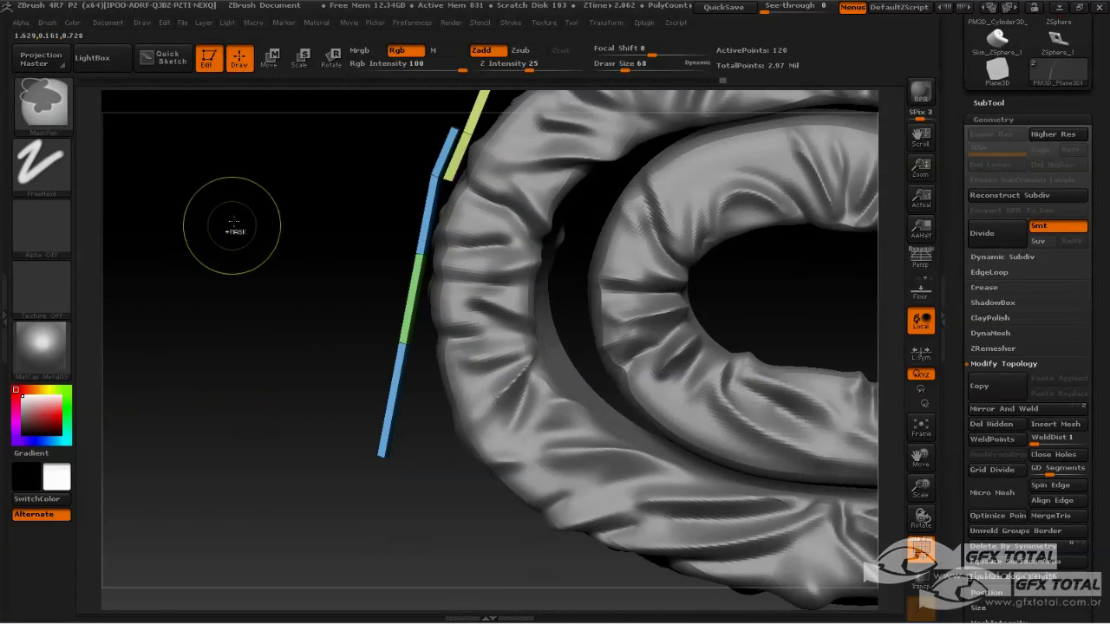
- Mask the strap's upper part and invert the mask, then switch to Rotate transpose
{"action": "left_click_drag", "start_coordinate": [241, 216], "coordinate": [461, 490], "text": "ctrl"}
{"action": "left_click", "coordinate": [280, 322], "text": "ctrl"}
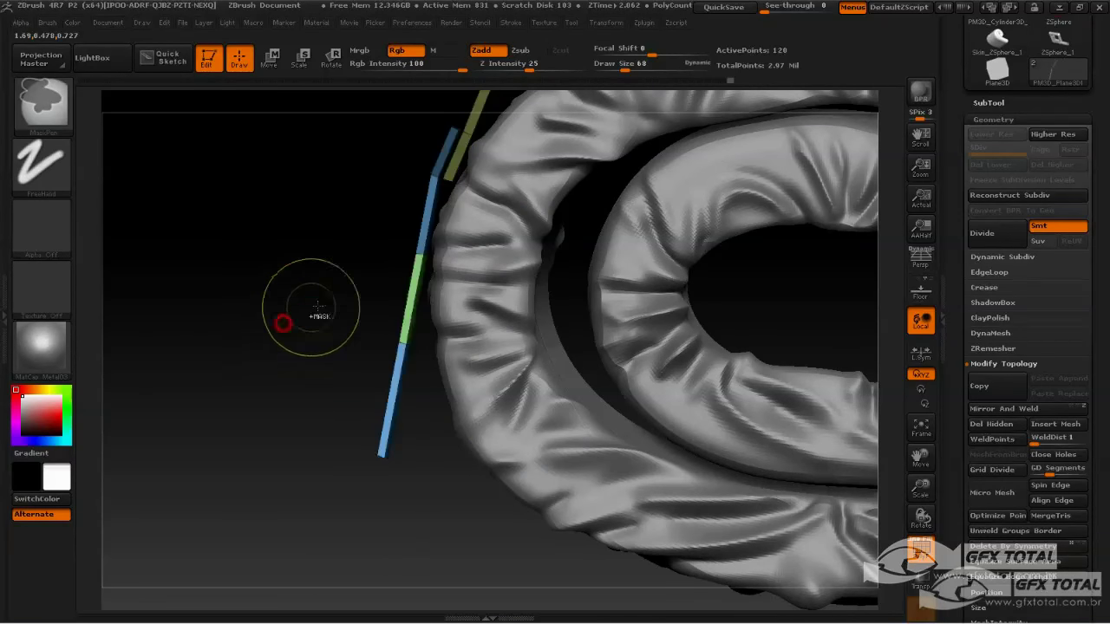
{"action": "left_click", "coordinate": [323, 64]}
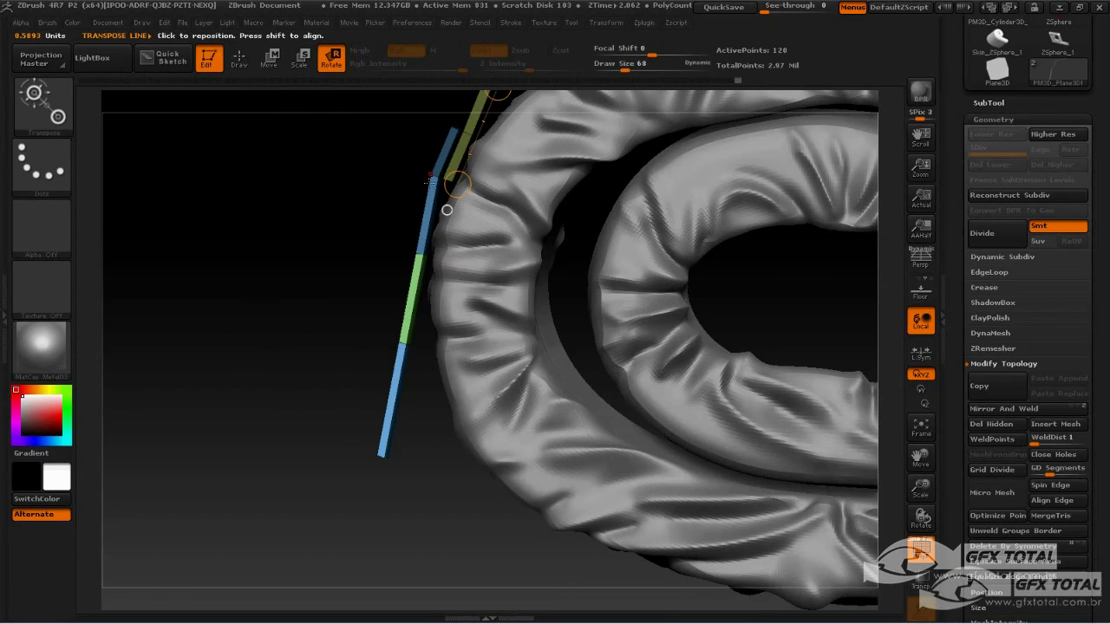
- Rotate the lower strap section around a pivot line to near vertical along the roll
{"action": "left_click_drag", "start_coordinate": [428, 181], "coordinate": [370, 371]}
{"action": "left_click_drag", "start_coordinate": [320, 429], "coordinate": [342, 444]}
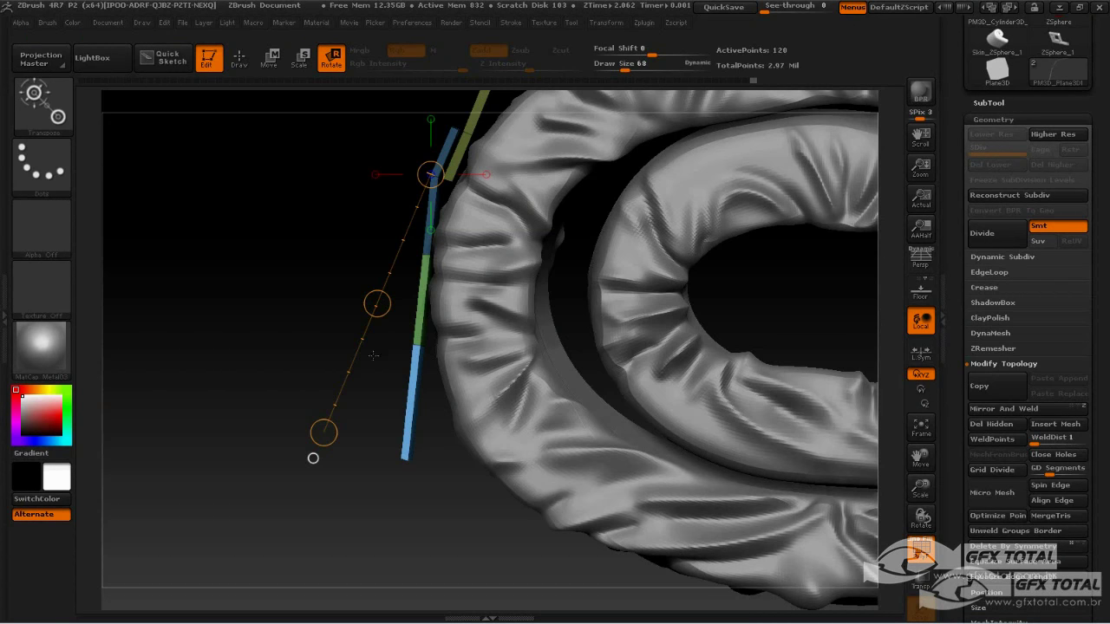
{"action": "left_click_drag", "start_coordinate": [324, 432], "coordinate": [342, 440]}
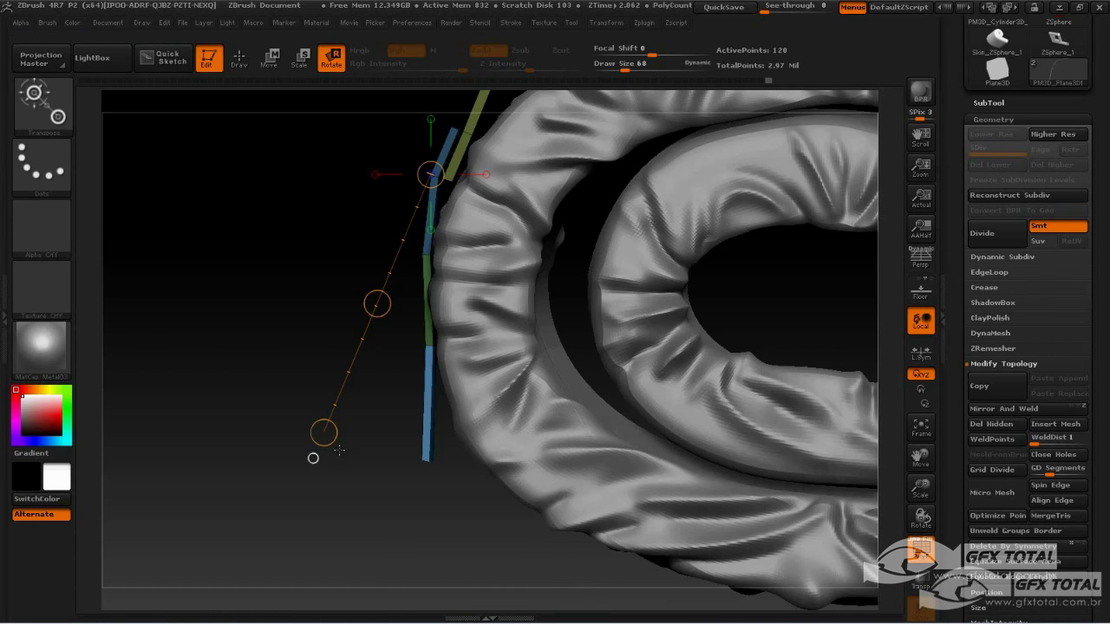
{"action": "left_click_drag", "start_coordinate": [339, 450], "coordinate": [331, 545]}
{"action": "mouse_move", "coordinate": [810, 356]}
{"action": "left_mouse_down"}
{"action": "mouse_move", "coordinate": [838, 359]}
{"action": "mouse_move", "coordinate": [827, 272]}
{"action": "mouse_move", "coordinate": [770, 304]}
{"action": "mouse_move", "coordinate": [605, 301]}
{"action": "left_mouse_up"}
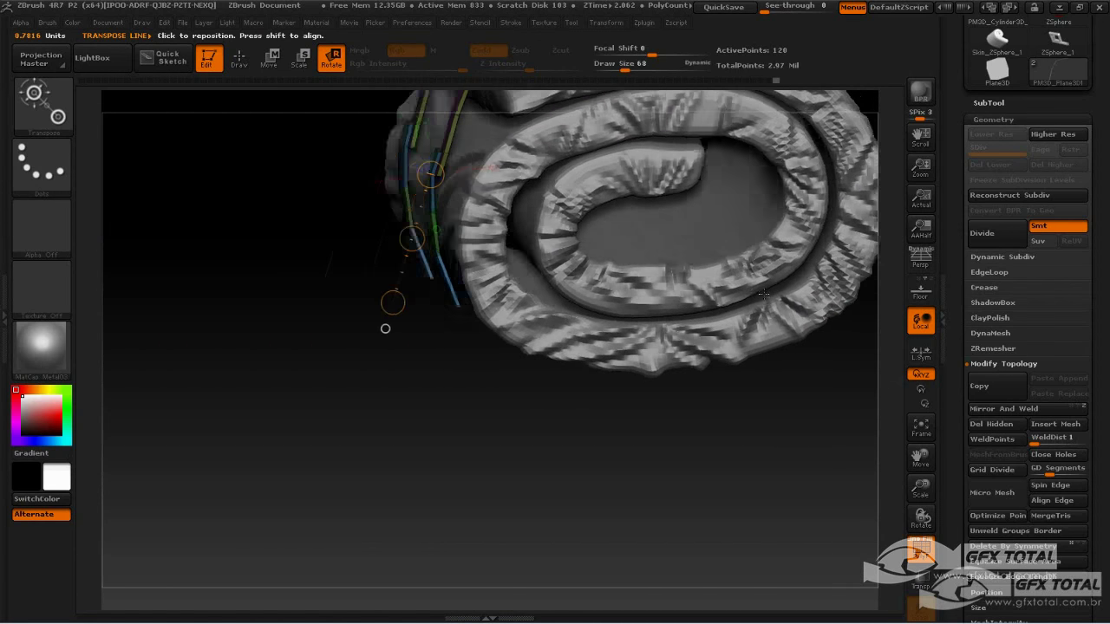
{"action": "mouse_move", "coordinate": [421, 354]}
{"action": "left_mouse_down"}
{"action": "mouse_move", "coordinate": [441, 471]}
{"action": "mouse_move", "coordinate": [530, 447]}
{"action": "mouse_move", "coordinate": [479, 479]}
{"action": "mouse_move", "coordinate": [299, 412]}
{"action": "left_mouse_up"}
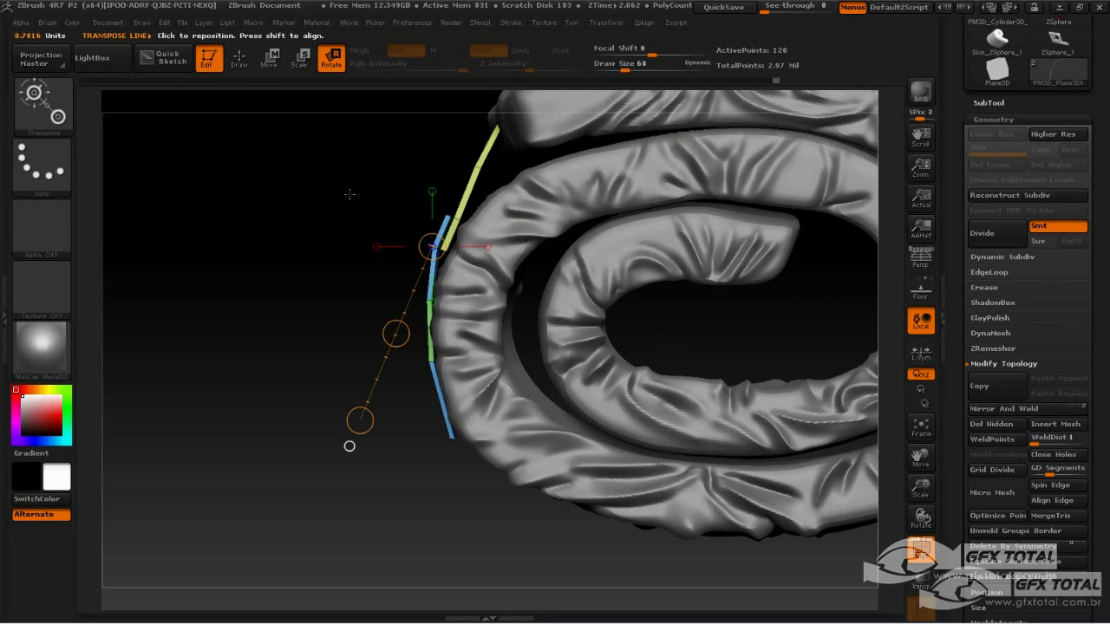
- Re-mask the strap and set a shorter pivot line at the strap's bend
{"action": "mouse_move", "coordinate": [300, 151]}
{"action": "left_mouse_down", "text": "ctrl"}
{"action": "mouse_move", "coordinate": [499, 351]}
{"action": "mouse_move", "coordinate": [527, 498]}
{"action": "left_mouse_up", "text": "ctrl"}
{"action": "left_click_drag", "start_coordinate": [475, 165], "coordinate": [443, 246]}
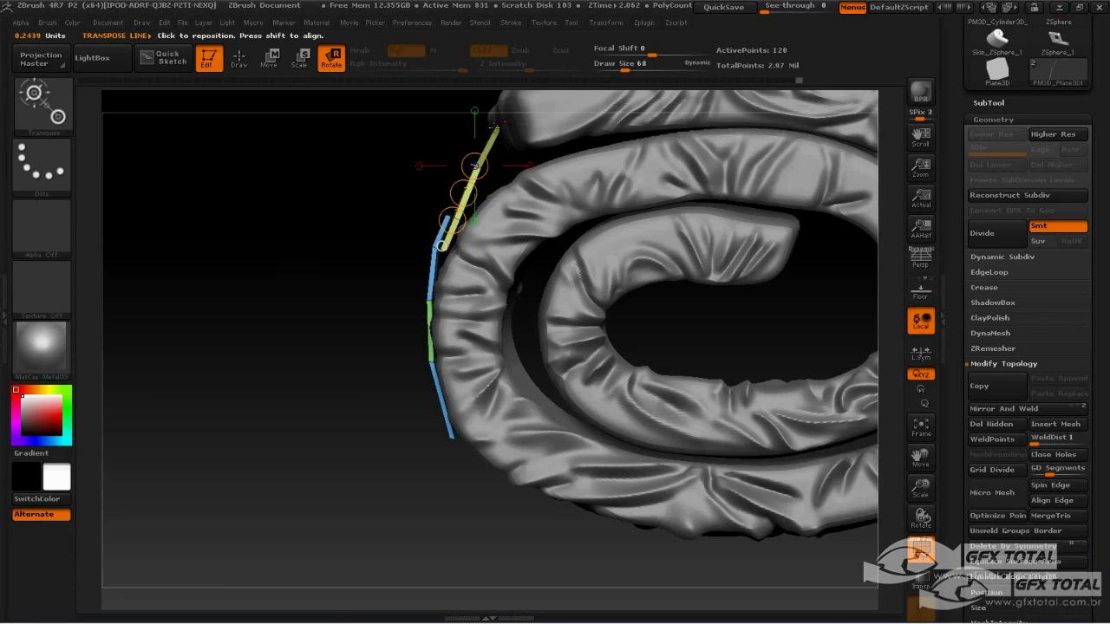
{"action": "left_click_drag", "start_coordinate": [494, 127], "coordinate": [503, 122]}
{"action": "mouse_move", "coordinate": [383, 413]}
{"action": "left_mouse_down"}
{"action": "mouse_move", "coordinate": [418, 460]}
{"action": "mouse_move", "coordinate": [408, 433]}
{"action": "mouse_move", "coordinate": [376, 424]}
{"action": "mouse_move", "coordinate": [385, 429]}
{"action": "mouse_move", "coordinate": [366, 494]}
{"action": "left_mouse_up"}
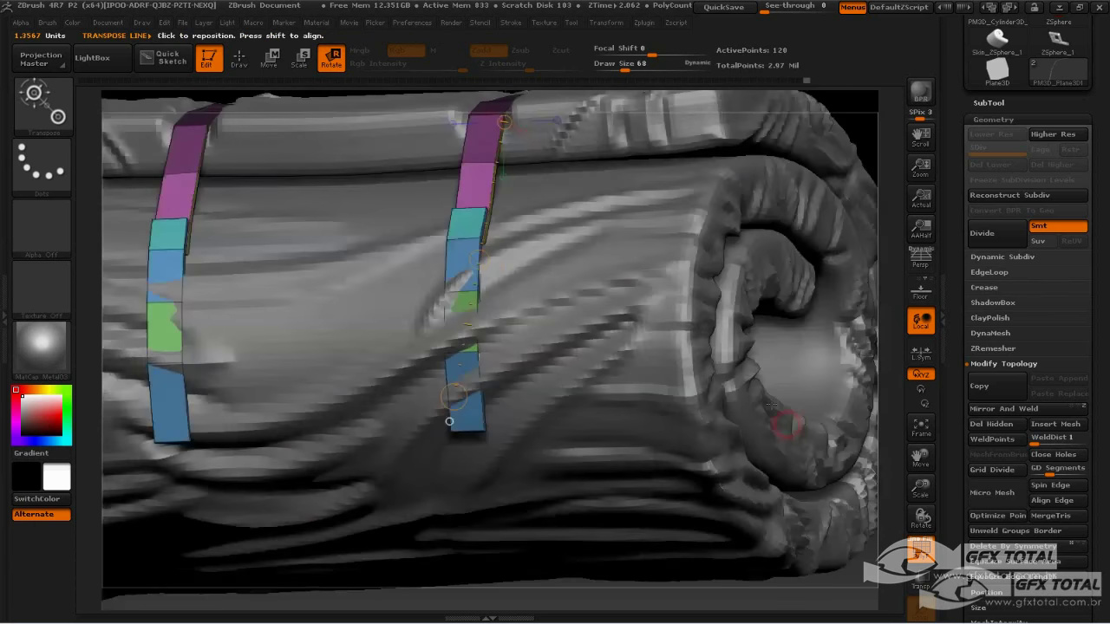
{"action": "mouse_move", "coordinate": [791, 433]}
{"action": "left_mouse_down"}
{"action": "mouse_move", "coordinate": [793, 473]}
{"action": "mouse_move", "coordinate": [772, 486]}
{"action": "mouse_move", "coordinate": [352, 323]}
{"action": "left_mouse_up"}
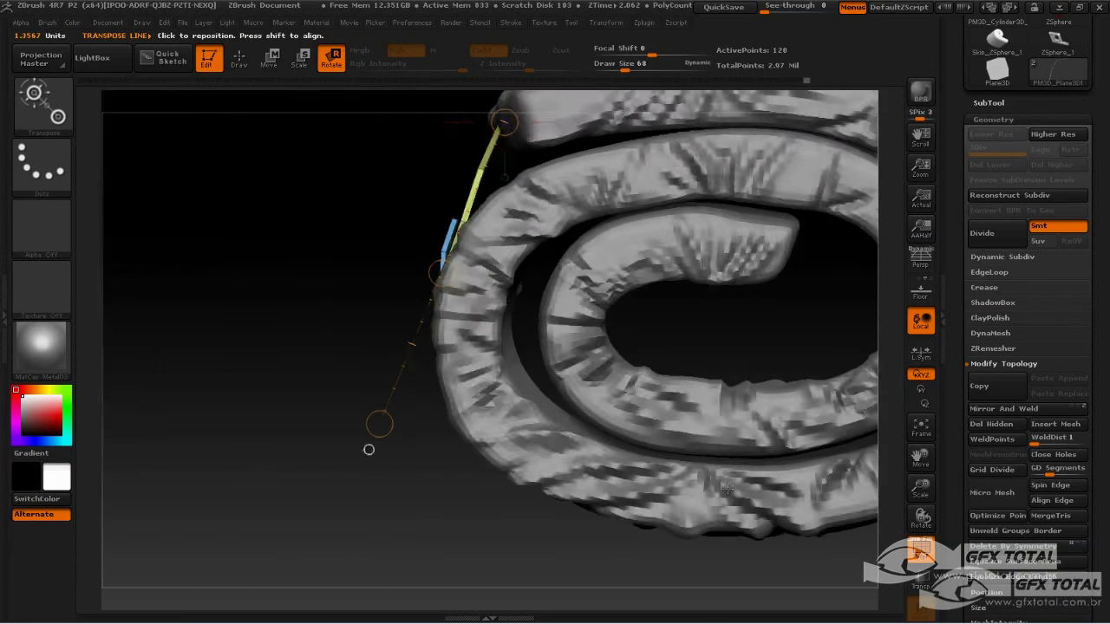
- Turn on Transp, mask the strap, and rotate its upper section to hug the roll
{"action": "left_click", "coordinate": [922, 579]}
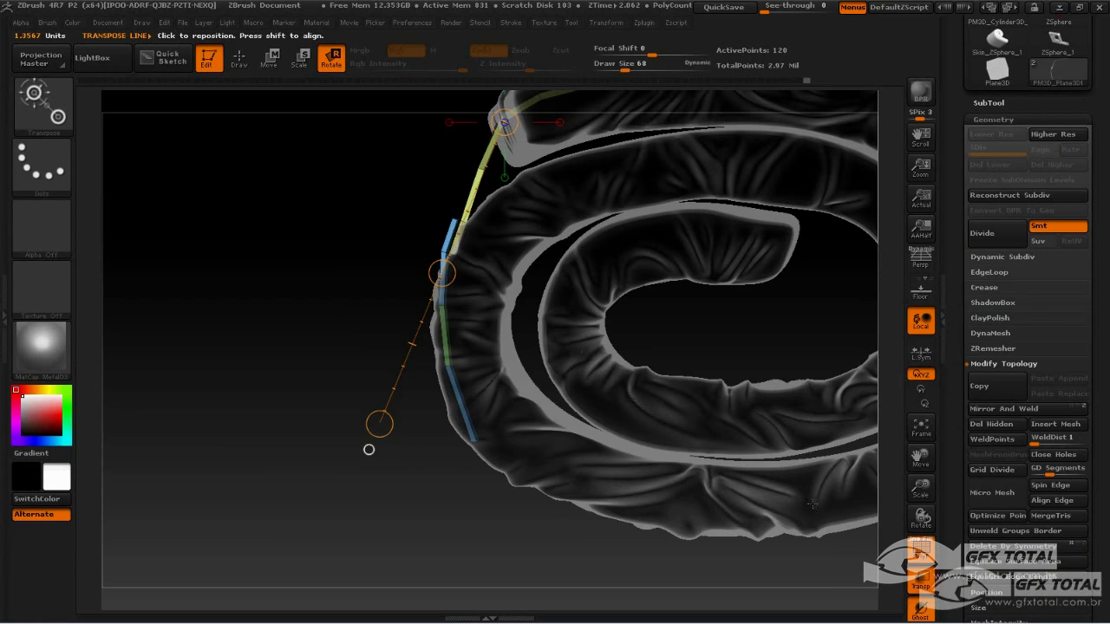
{"action": "left_click_drag", "start_coordinate": [345, 194], "coordinate": [498, 364], "text": "ctrl"}
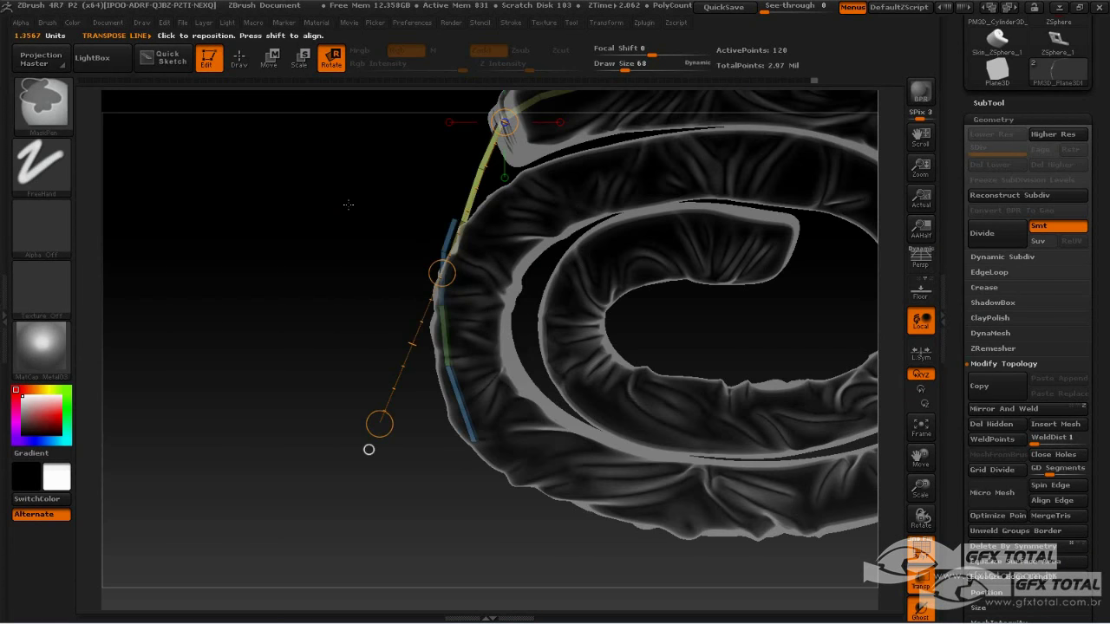
{"action": "left_click_drag", "start_coordinate": [318, 141], "coordinate": [546, 248], "text": "ctrl"}
{"action": "left_click_drag", "start_coordinate": [328, 188], "coordinate": [528, 372], "text": "ctrl"}
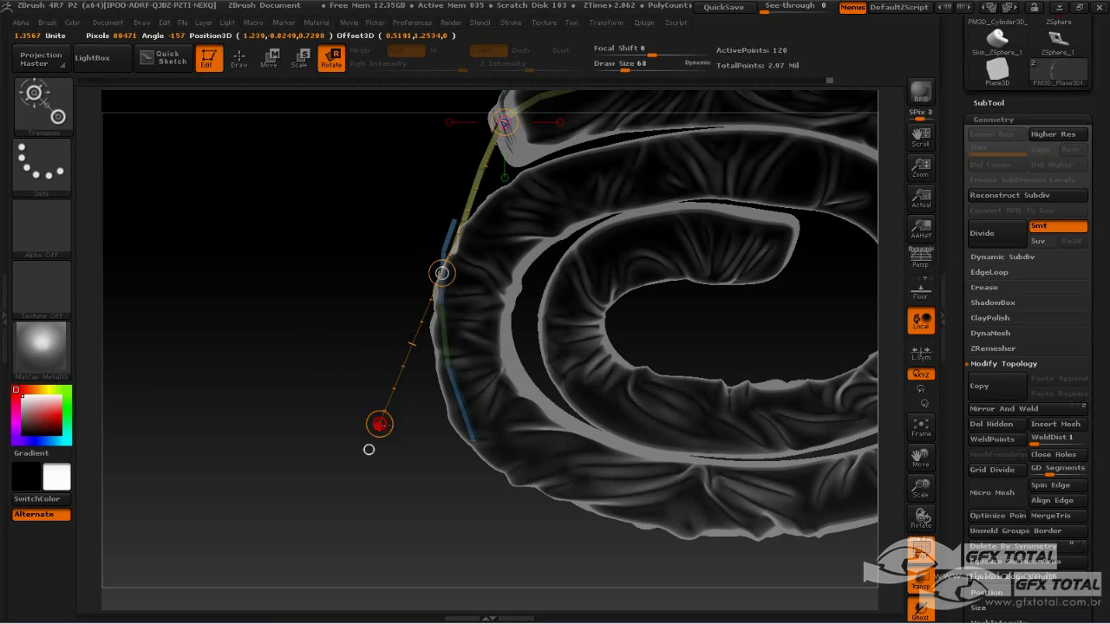
{"action": "mouse_move", "coordinate": [368, 449]}
{"action": "left_mouse_down"}
{"action": "mouse_move", "coordinate": [420, 526]}
{"action": "mouse_move", "coordinate": [372, 460]}
{"action": "left_mouse_up"}
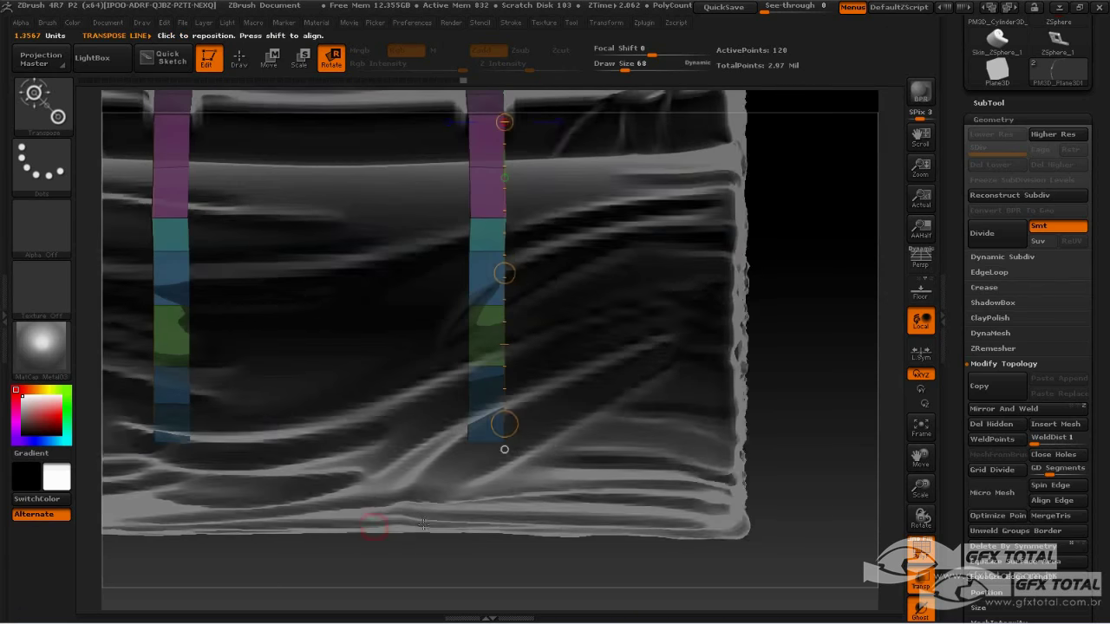
- Make the PM3D_Plane3D cloth mesh the active subtool and dismiss the warning
{"action": "left_click", "coordinate": [241, 60]}
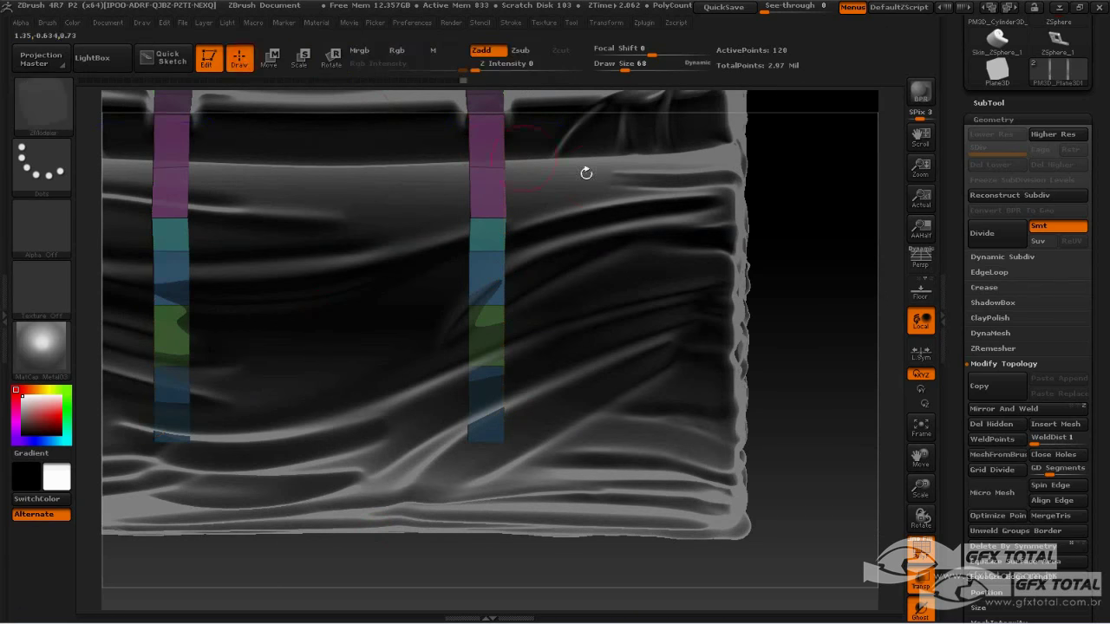
{"action": "mouse_move", "coordinate": [812, 269]}
{"action": "left_mouse_down"}
{"action": "mouse_move", "coordinate": [806, 255]}
{"action": "mouse_move", "coordinate": [818, 248]}
{"action": "left_mouse_up"}
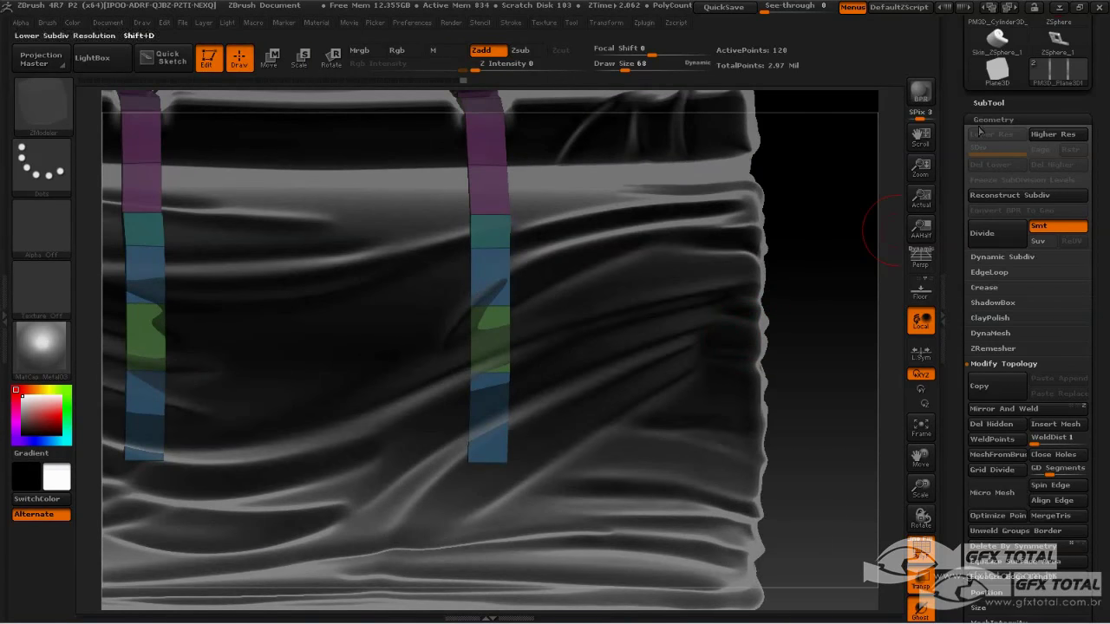
{"action": "left_click", "coordinate": [989, 103]}
{"action": "left_click", "coordinate": [997, 84]}
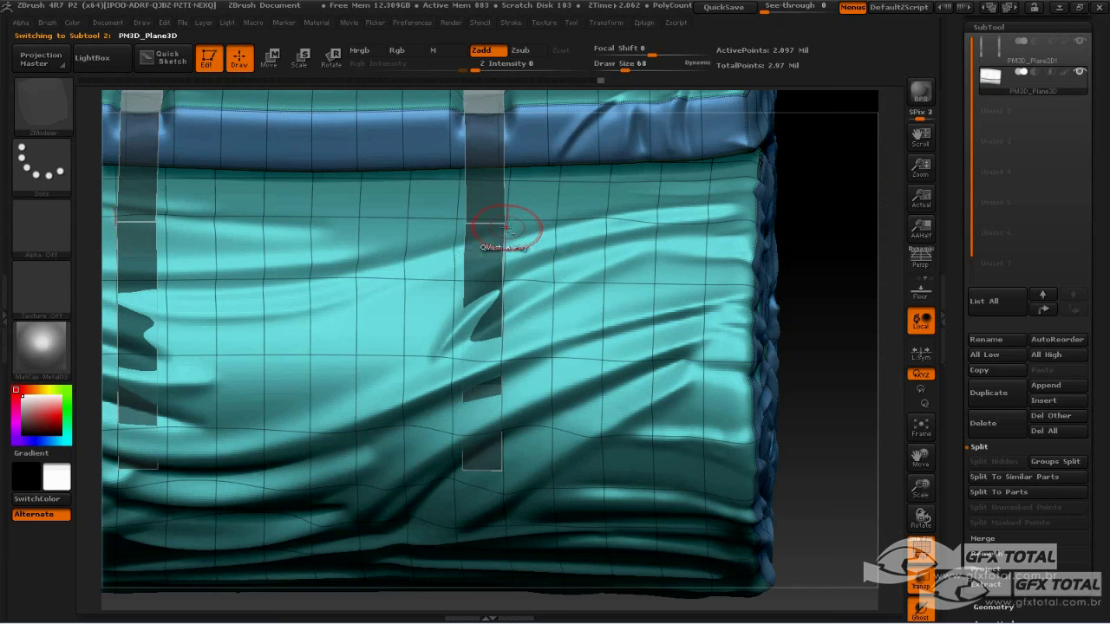
{"action": "left_click", "coordinate": [507, 228]}
{"action": "left_click", "coordinate": [495, 277]}
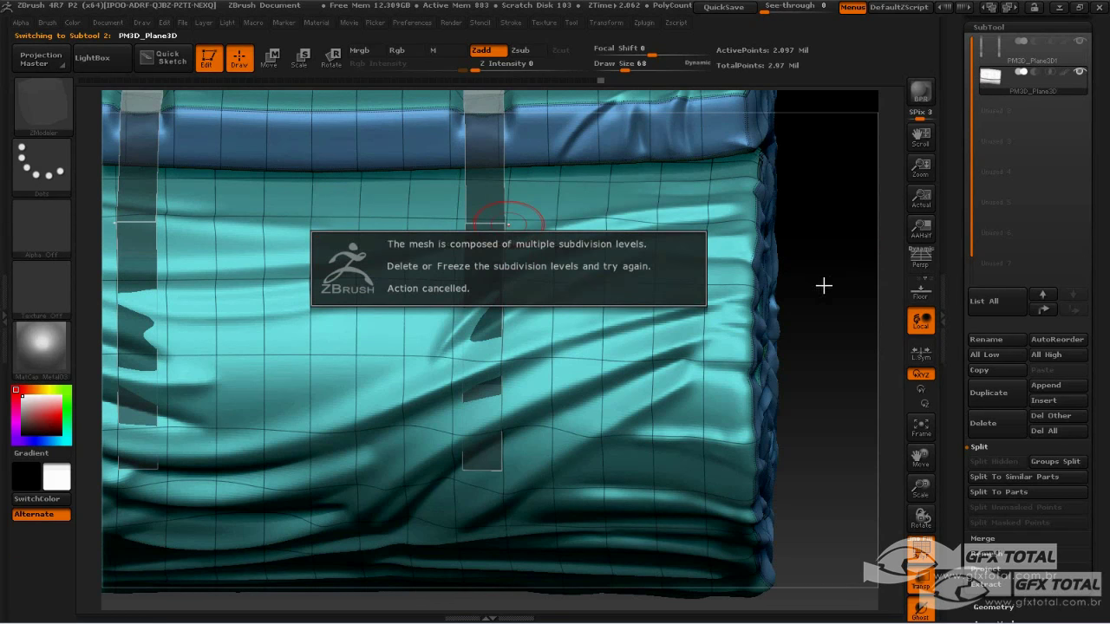
{"action": "mouse_move", "coordinate": [842, 268]}
{"action": "left_mouse_down"}
{"action": "mouse_move", "coordinate": [833, 272]}
{"action": "mouse_move", "coordinate": [915, 197]}
{"action": "left_mouse_up"}
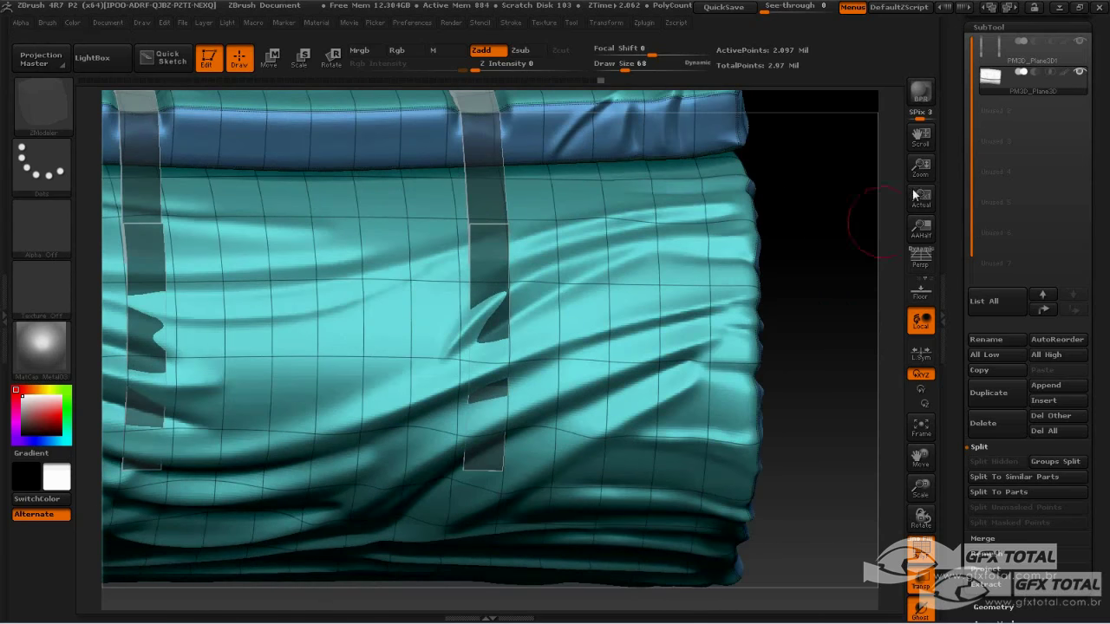
{"action": "left_click_drag", "start_coordinate": [806, 268], "coordinate": [723, 233]}
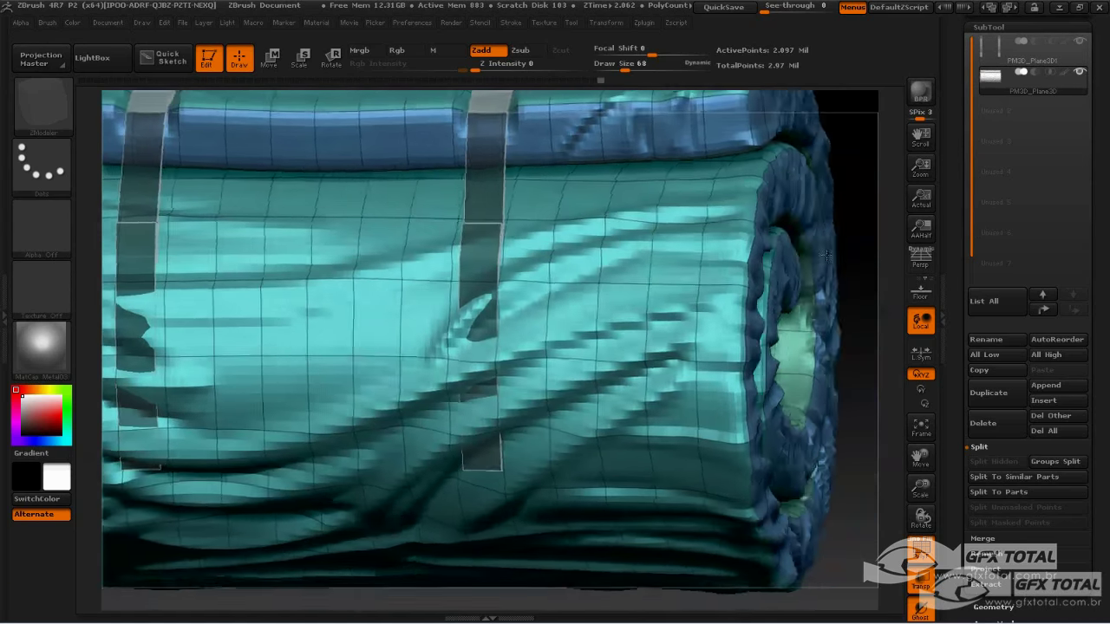
- Open the full sculpting brush library from the Current Brush thumbnail
{"action": "left_click", "coordinate": [32, 111]}
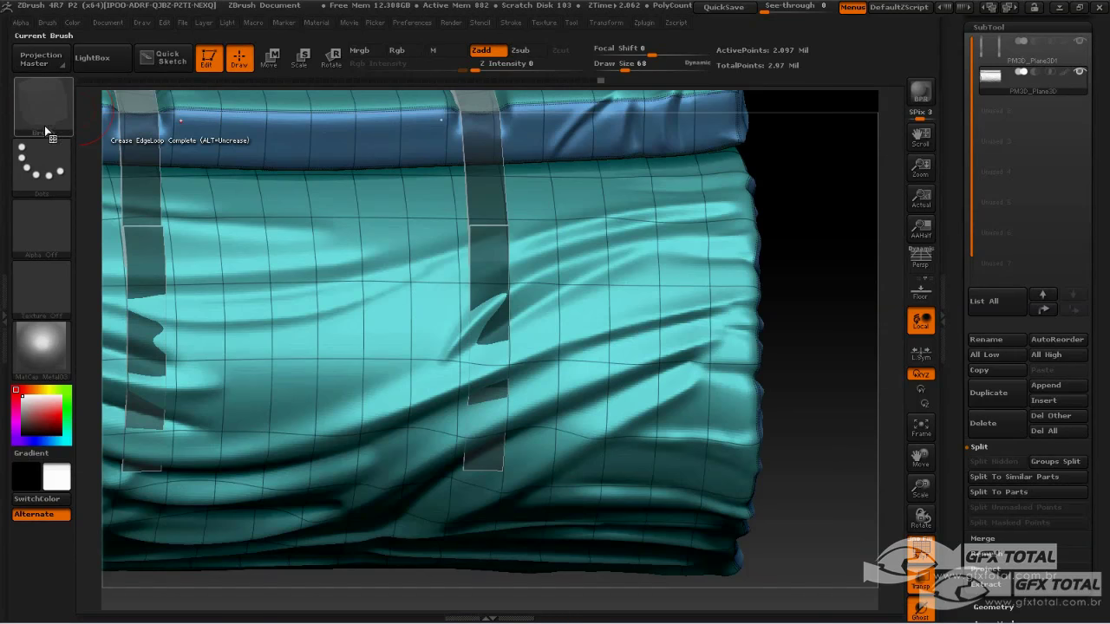
{"action": "left_click", "coordinate": [43, 106]}
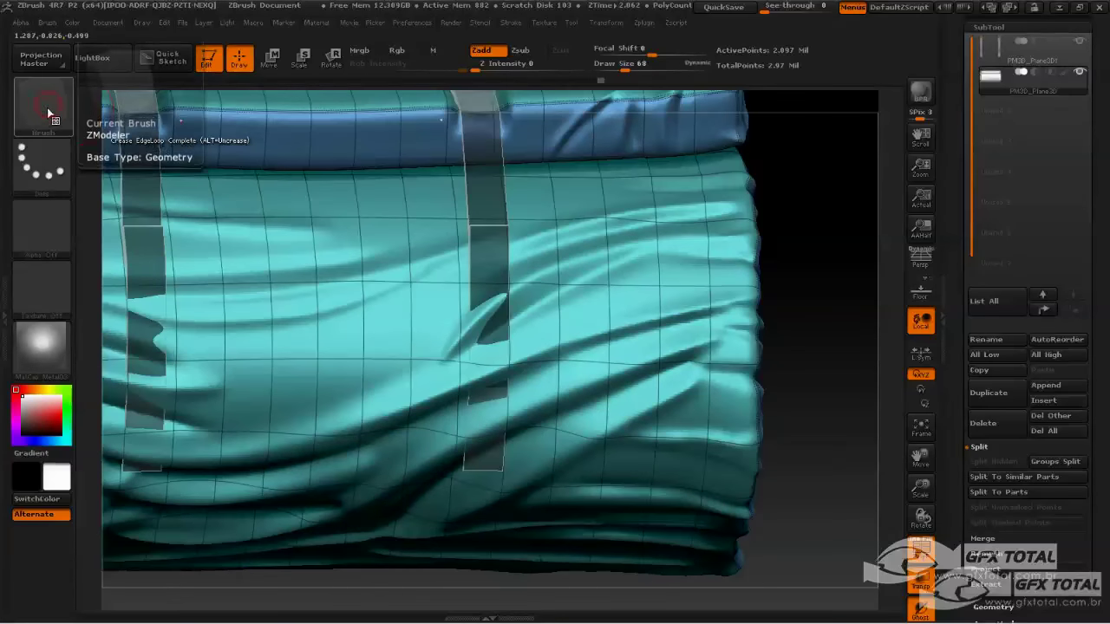
{"action": "left_click", "coordinate": [52, 108]}
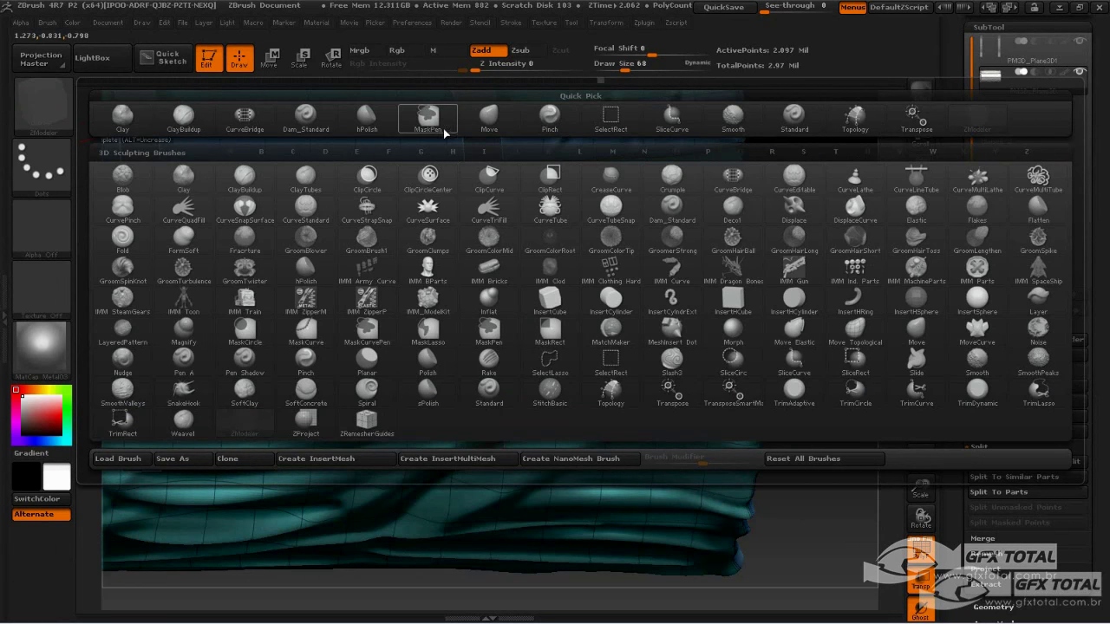
- Switch to Dam_Standard and carve mirrored creases down the strap's left edge
{"action": "left_click", "coordinate": [305, 119]}
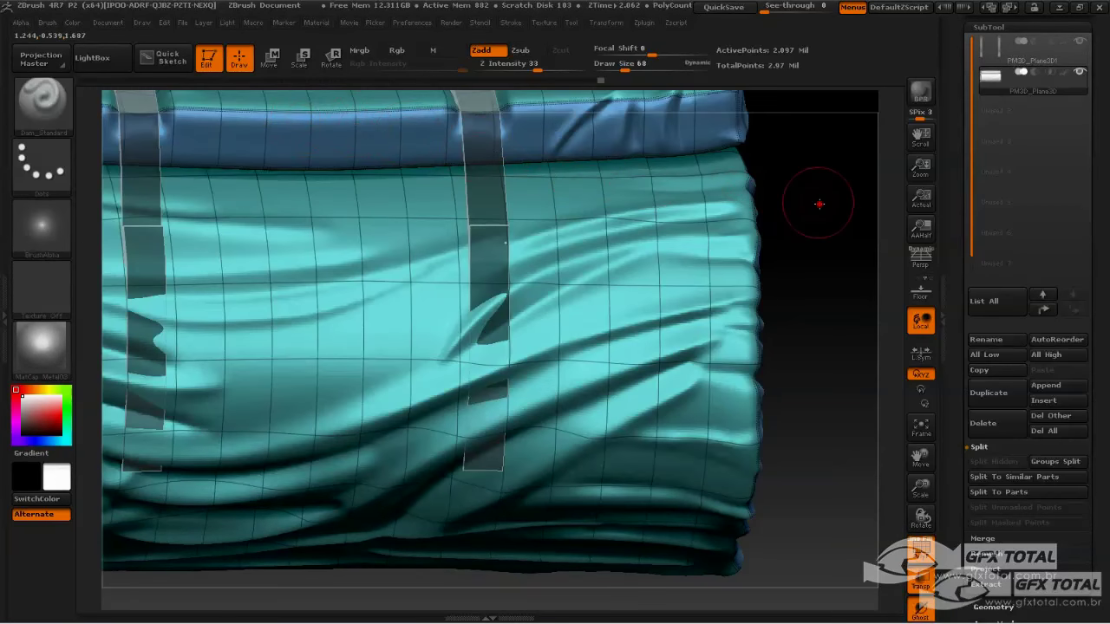
{"action": "left_click_drag", "start_coordinate": [819, 204], "coordinate": [524, 224]}
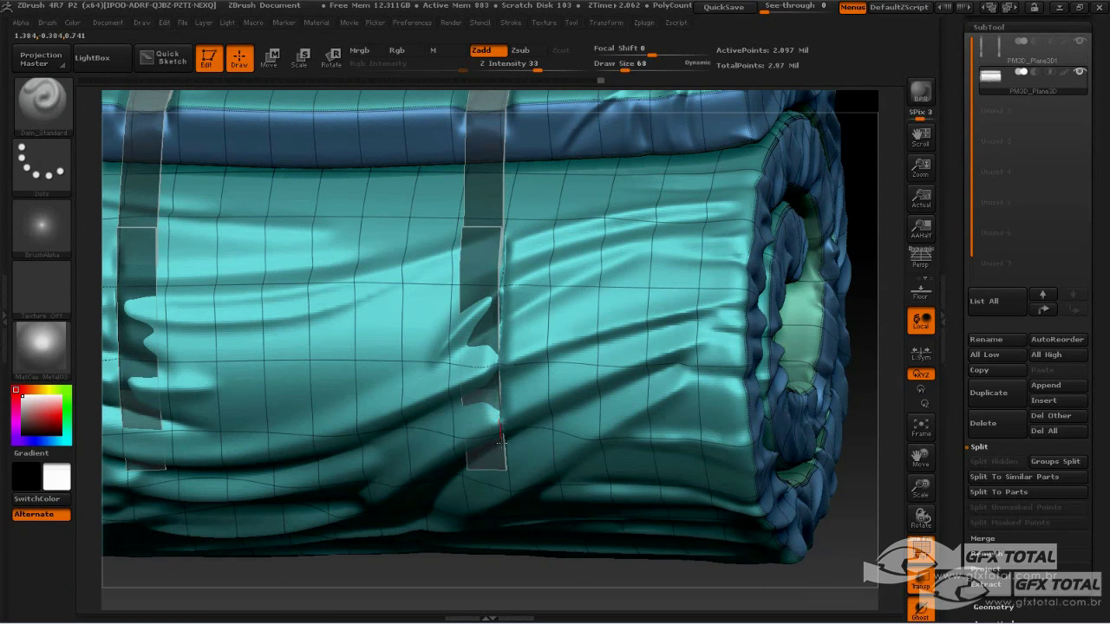
{"action": "left_click_drag", "start_coordinate": [876, 269], "coordinate": [768, 256]}
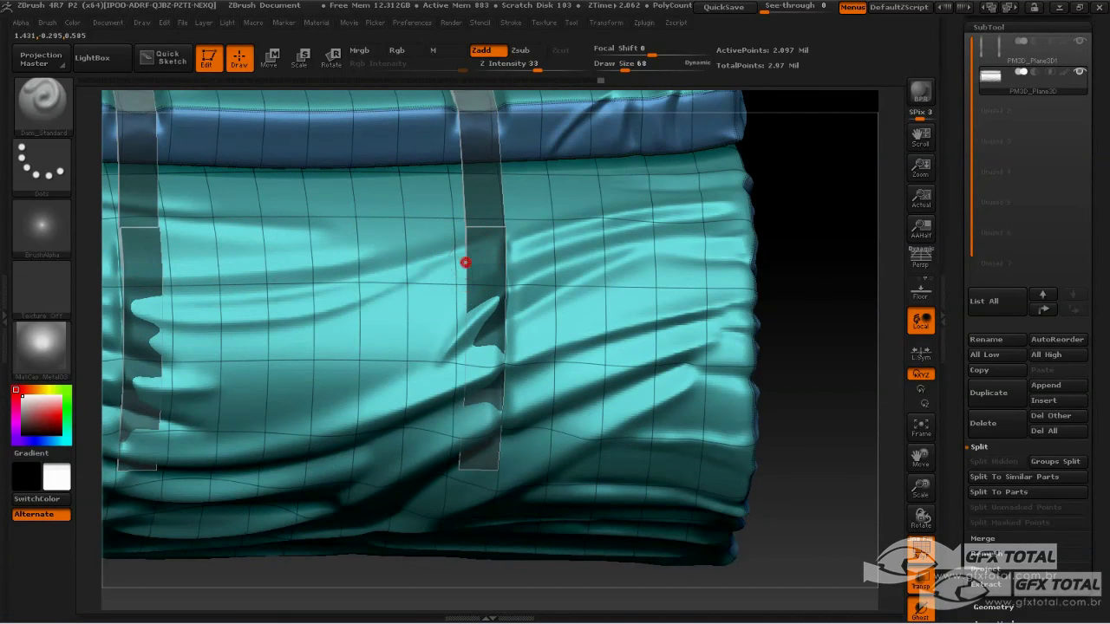
{"action": "left_click_drag", "start_coordinate": [465, 347], "coordinate": [462, 429]}
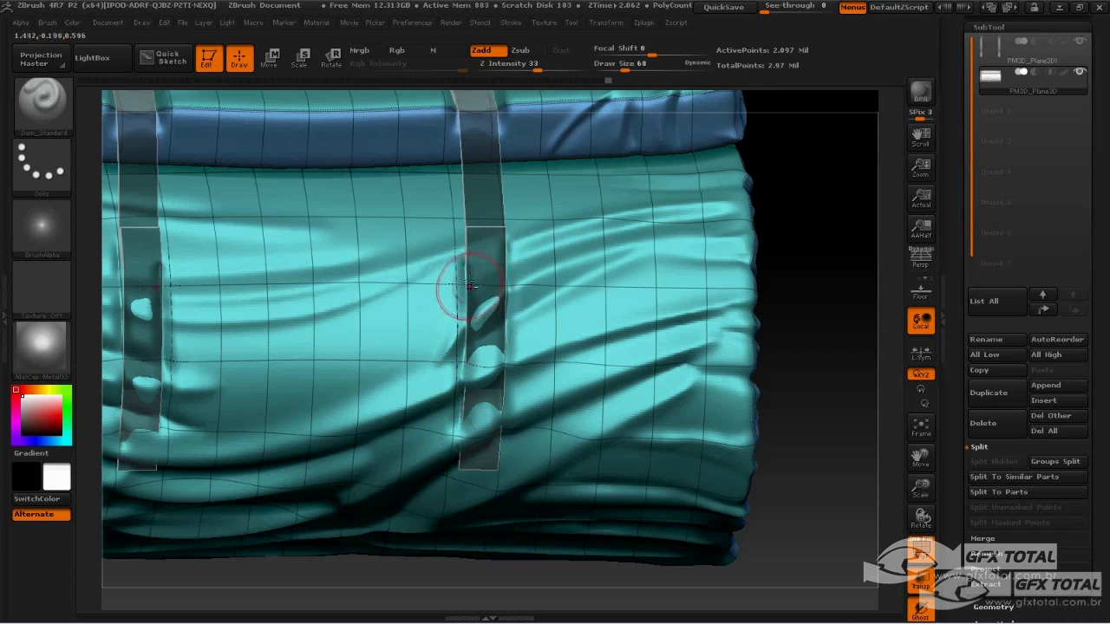
{"action": "left_click_drag", "start_coordinate": [469, 286], "coordinate": [469, 346]}
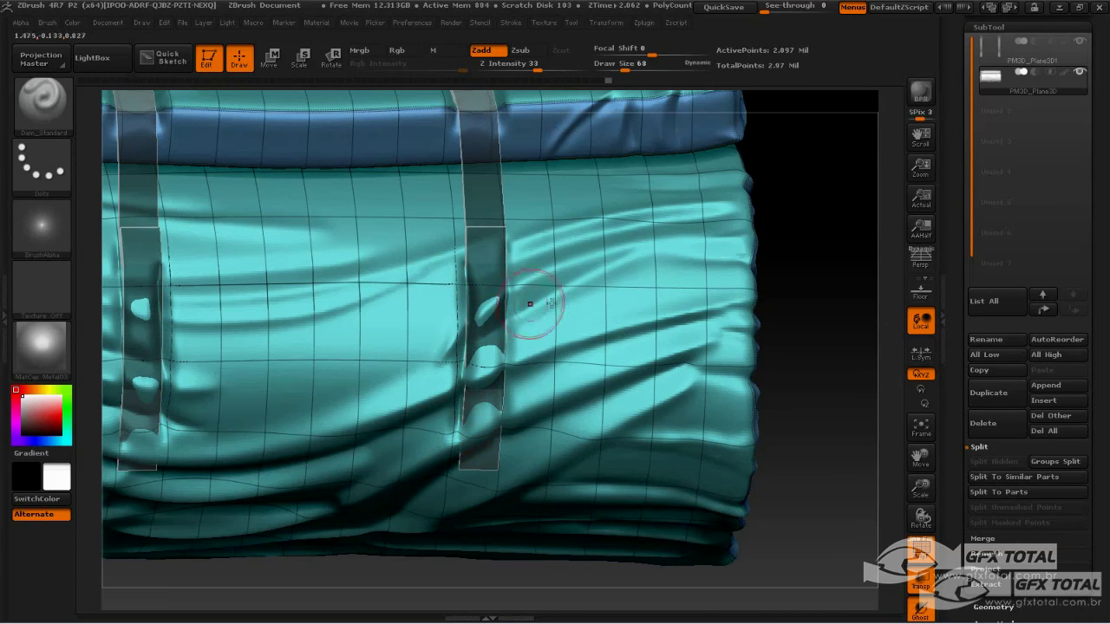
- Try a crease beside the right strap, undo it, and hide the Polyframe wireframe
{"action": "left_click_drag", "start_coordinate": [848, 245], "coordinate": [471, 284]}
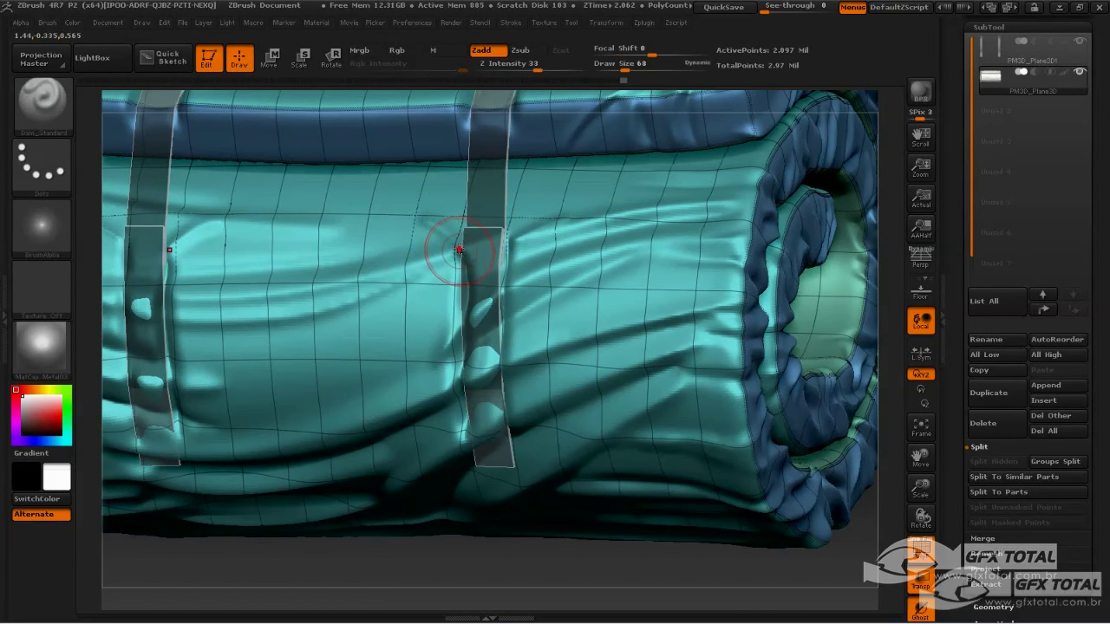
{"action": "left_click_drag", "start_coordinate": [458, 249], "coordinate": [434, 219]}
{"action": "key", "text": "ctrl+z"}
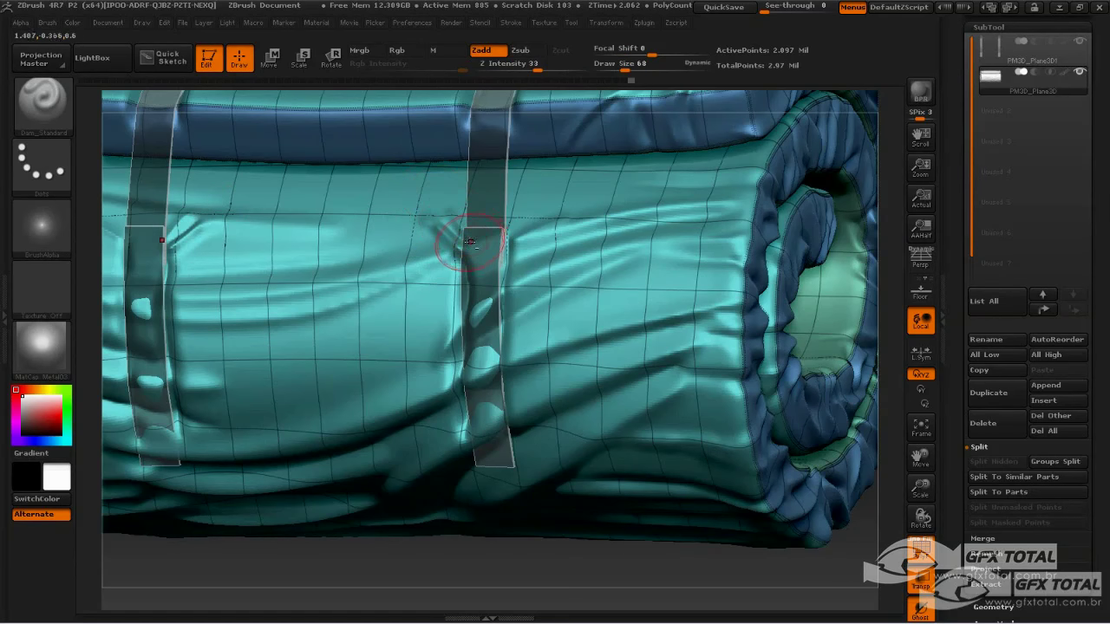
{"action": "key", "text": "ctrl+shift+z"}
{"action": "key", "text": "ctrl+z"}
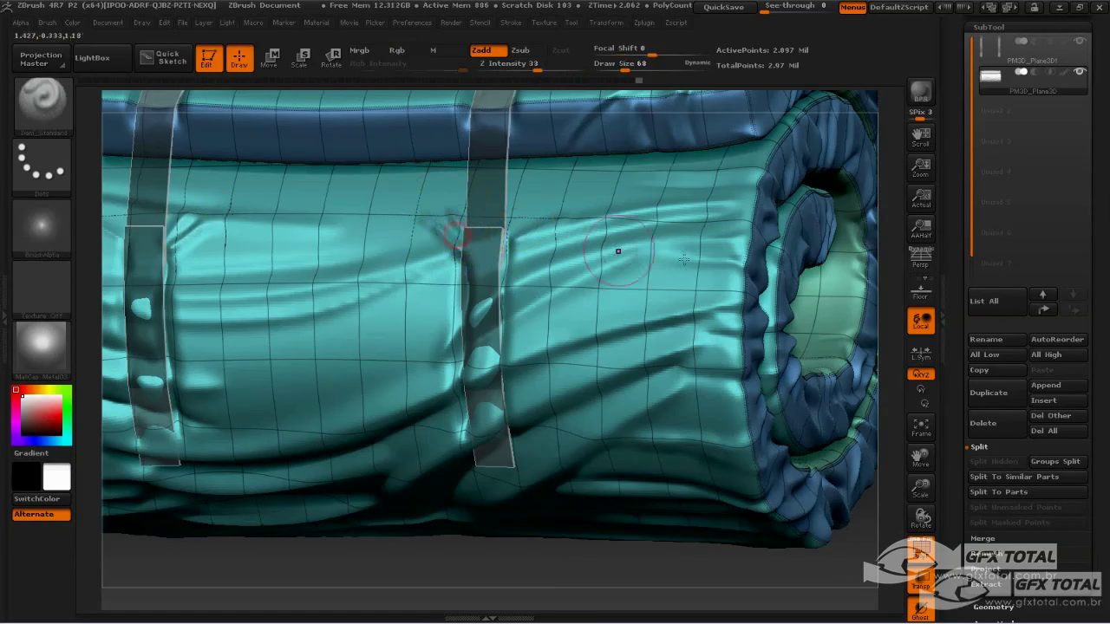
{"action": "key", "text": "shift+f"}
- Carve creases at the strap's base running left and up to the right
{"action": "left_click_drag", "start_coordinate": [795, 569], "coordinate": [542, 308]}
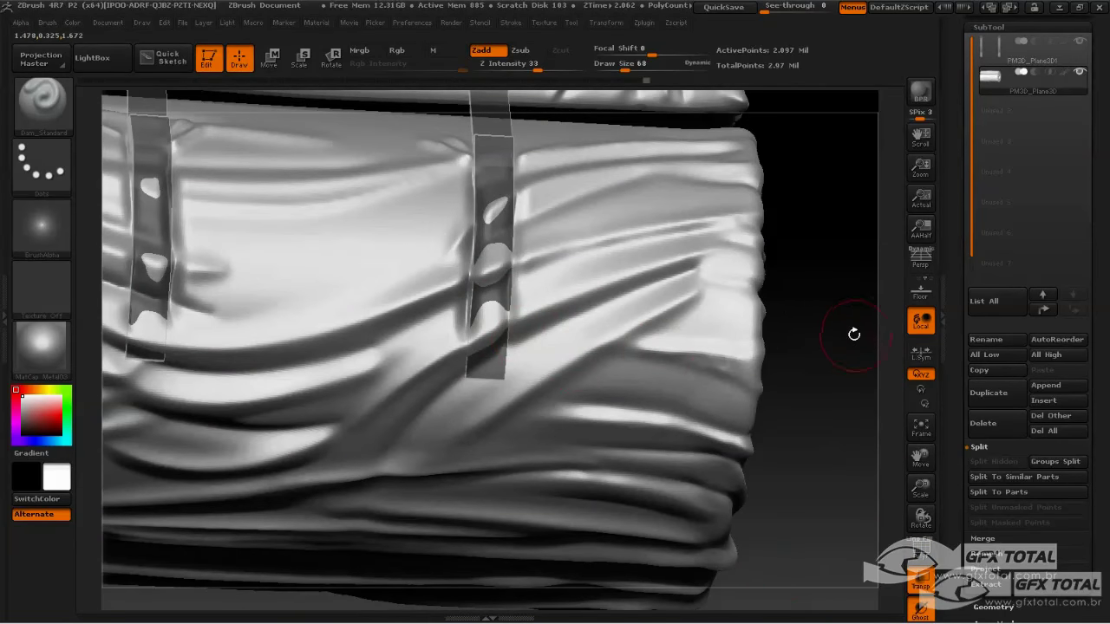
{"action": "left_click_drag", "start_coordinate": [852, 330], "coordinate": [856, 286]}
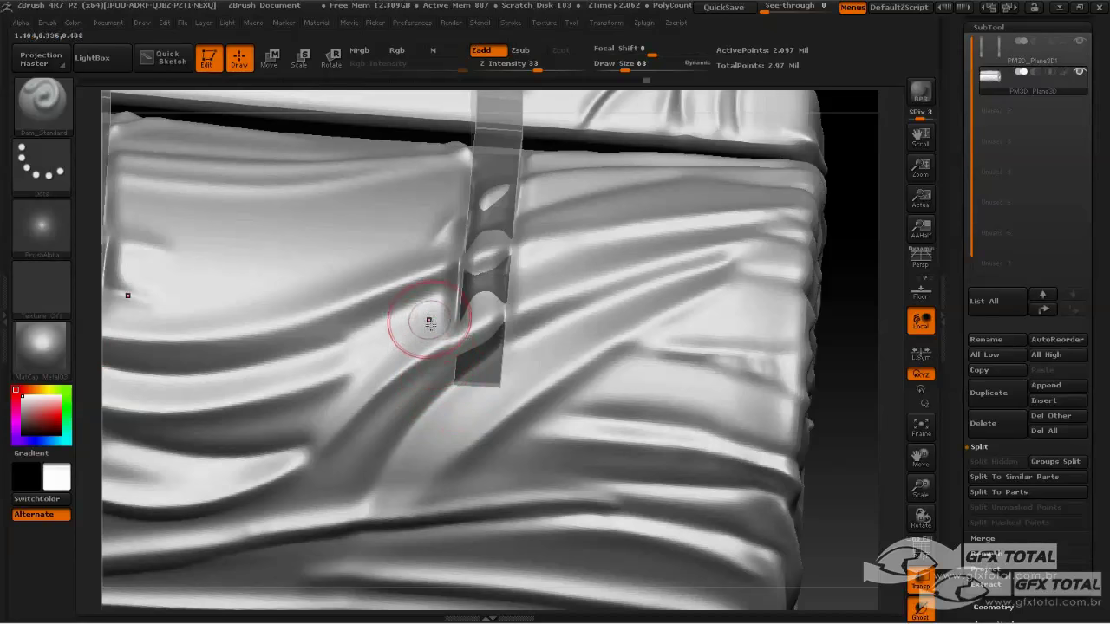
{"action": "left_click_drag", "start_coordinate": [430, 319], "coordinate": [444, 368]}
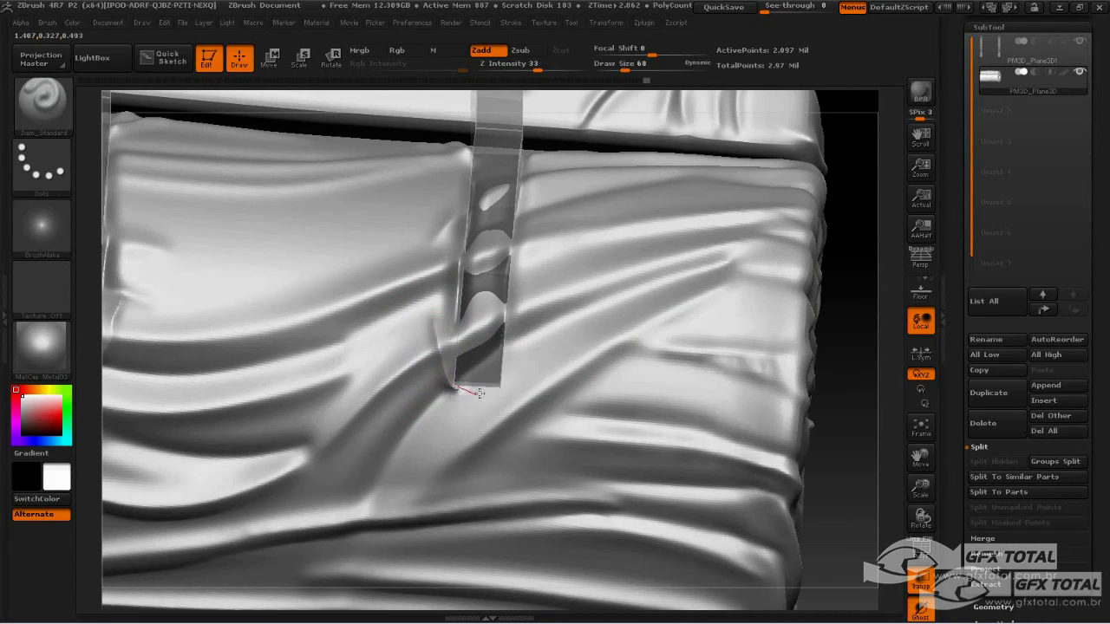
{"action": "left_click_drag", "start_coordinate": [519, 391], "coordinate": [573, 334]}
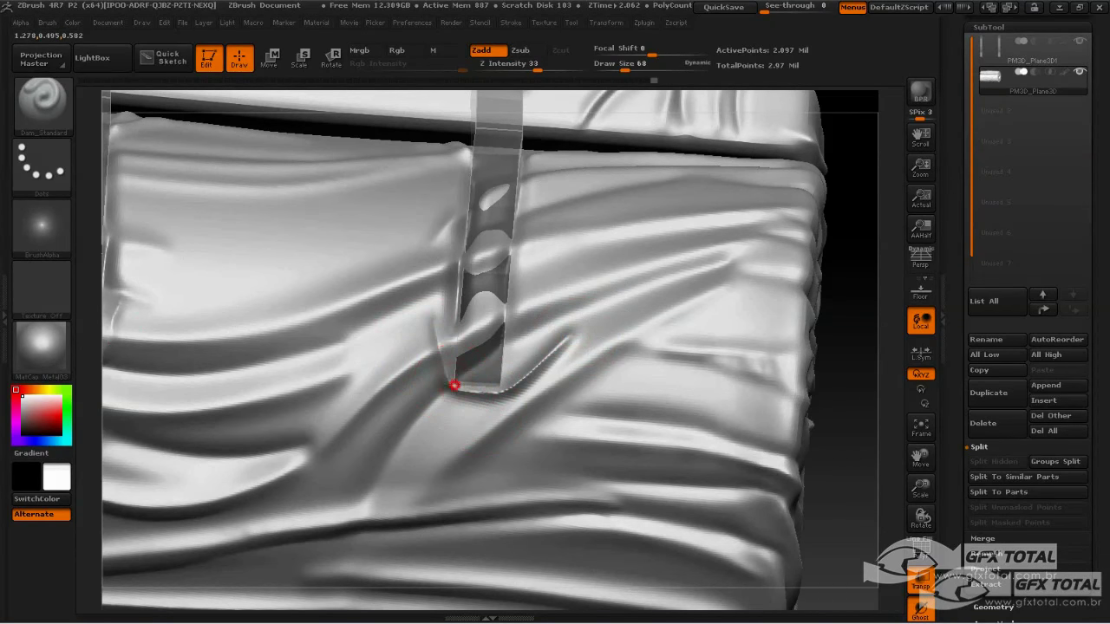
{"action": "left_click_drag", "start_coordinate": [413, 327], "coordinate": [448, 400]}
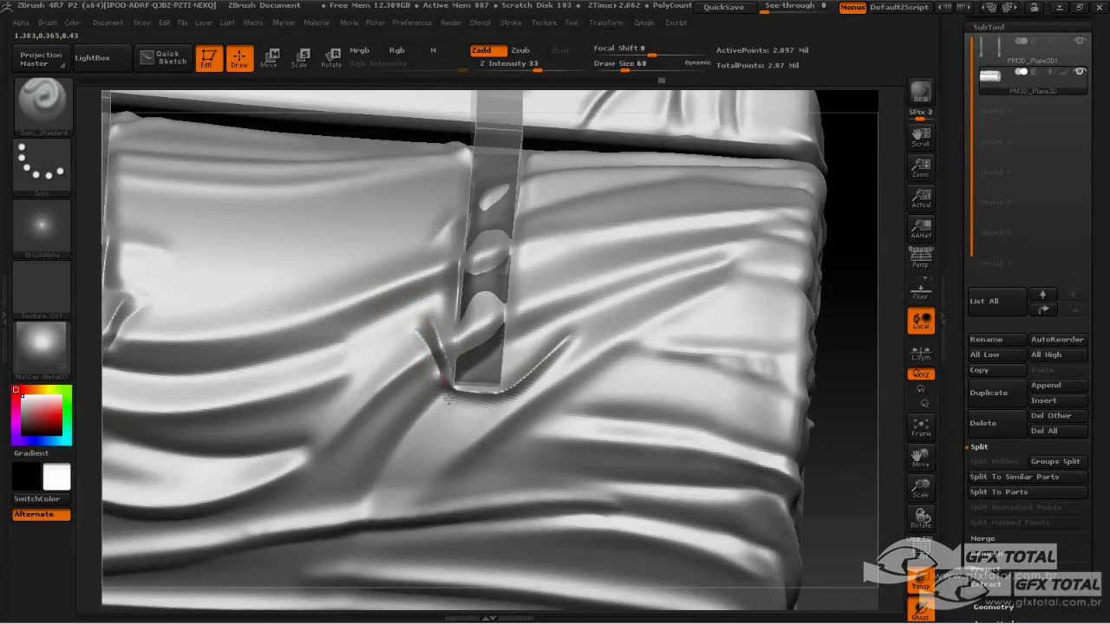
{"action": "left_click_drag", "start_coordinate": [384, 347], "coordinate": [434, 373], "text": "shift"}
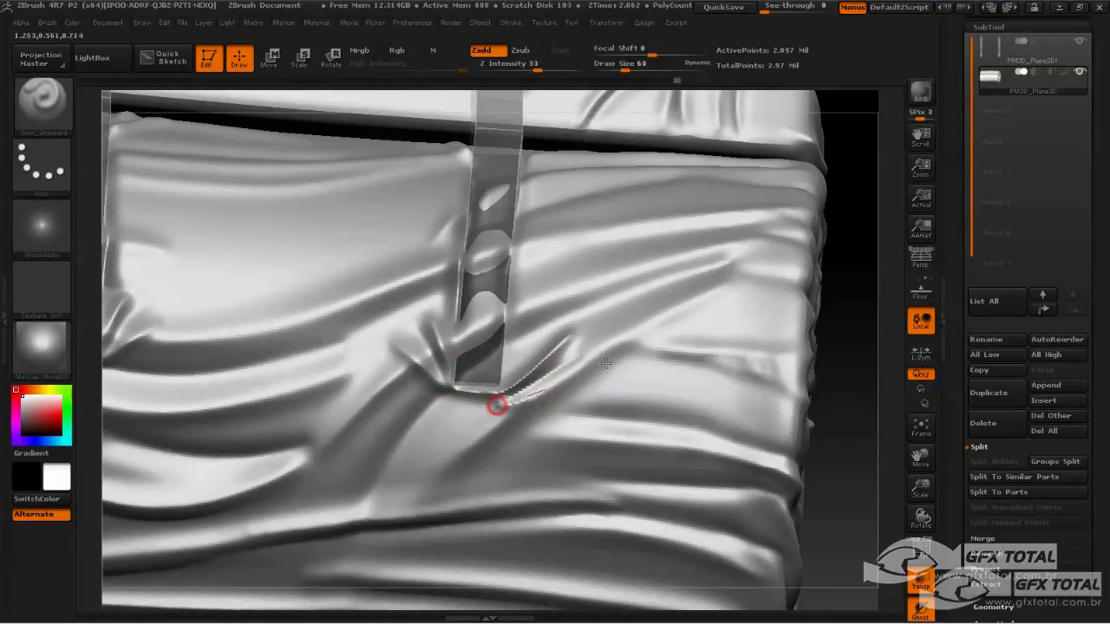
{"action": "mouse_move", "coordinate": [606, 364]}
{"action": "left_mouse_down"}
{"action": "mouse_move", "coordinate": [497, 411]}
{"action": "mouse_move", "coordinate": [530, 477]}
{"action": "left_mouse_up"}
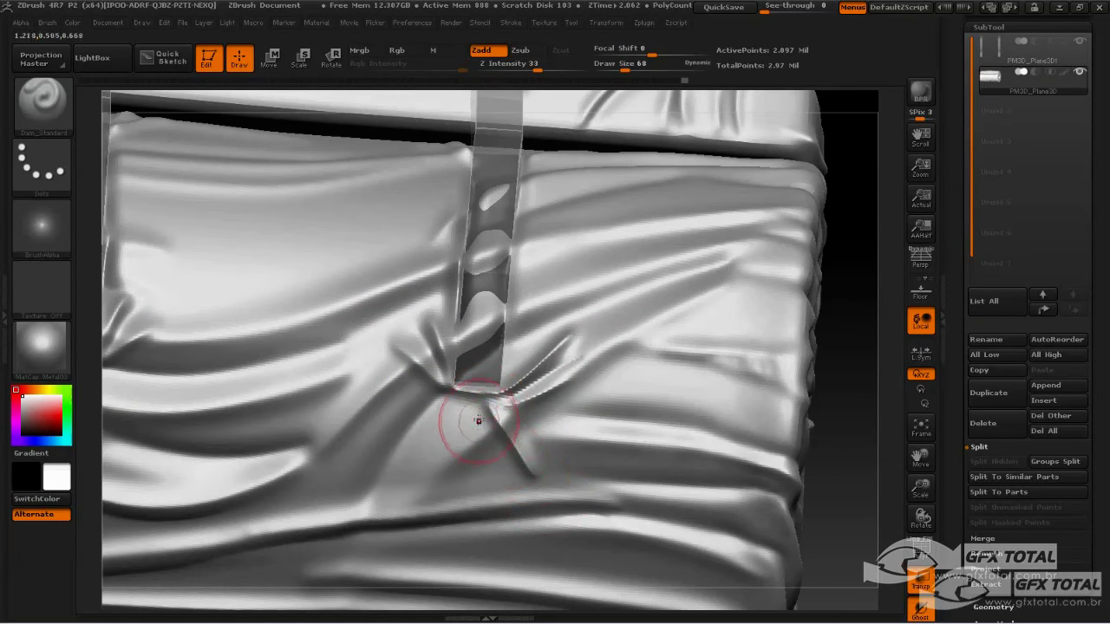
- Carve creases fanning down from the fold centre and Shift-smooth the fold
{"action": "left_click_drag", "start_coordinate": [477, 419], "coordinate": [503, 555]}
{"action": "left_click_drag", "start_coordinate": [445, 427], "coordinate": [373, 484]}
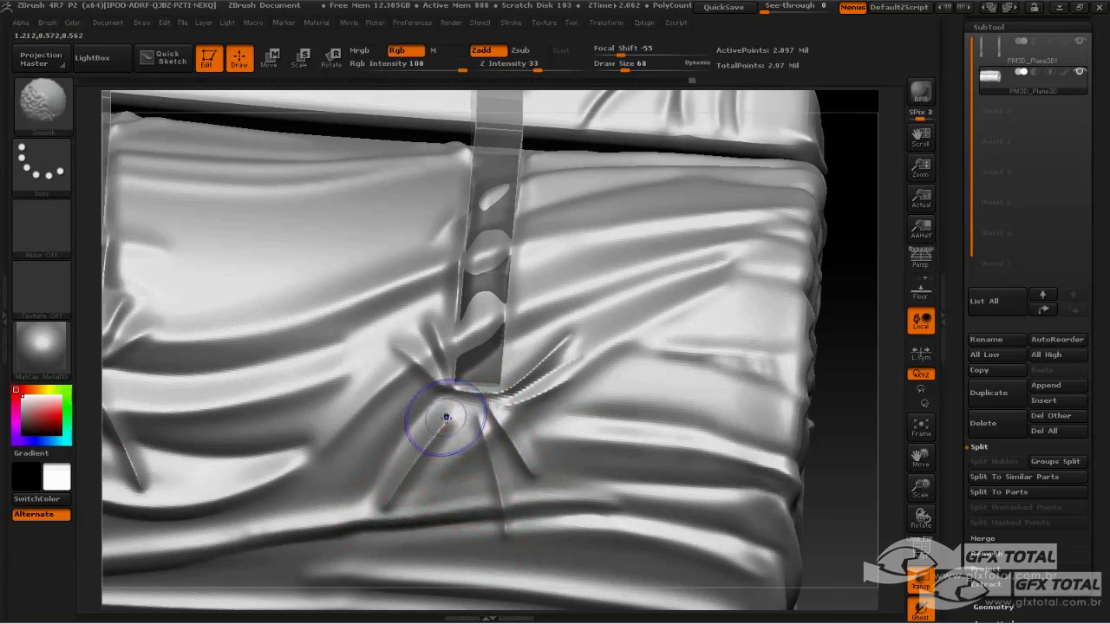
{"action": "left_click_drag", "start_coordinate": [433, 422], "coordinate": [406, 513]}
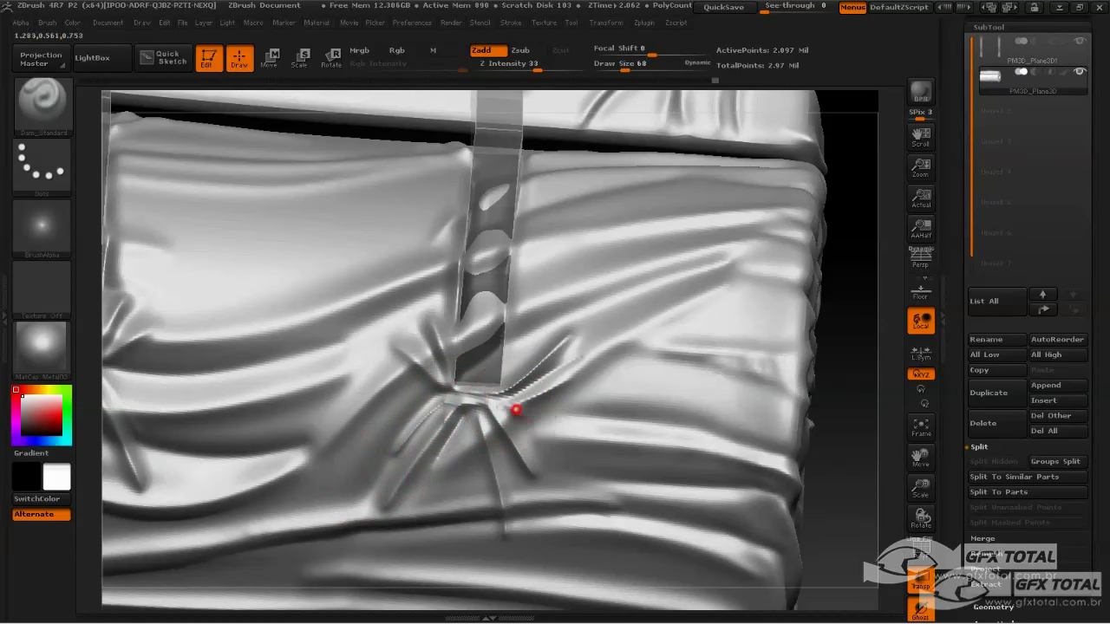
{"action": "key", "text": "shift"}
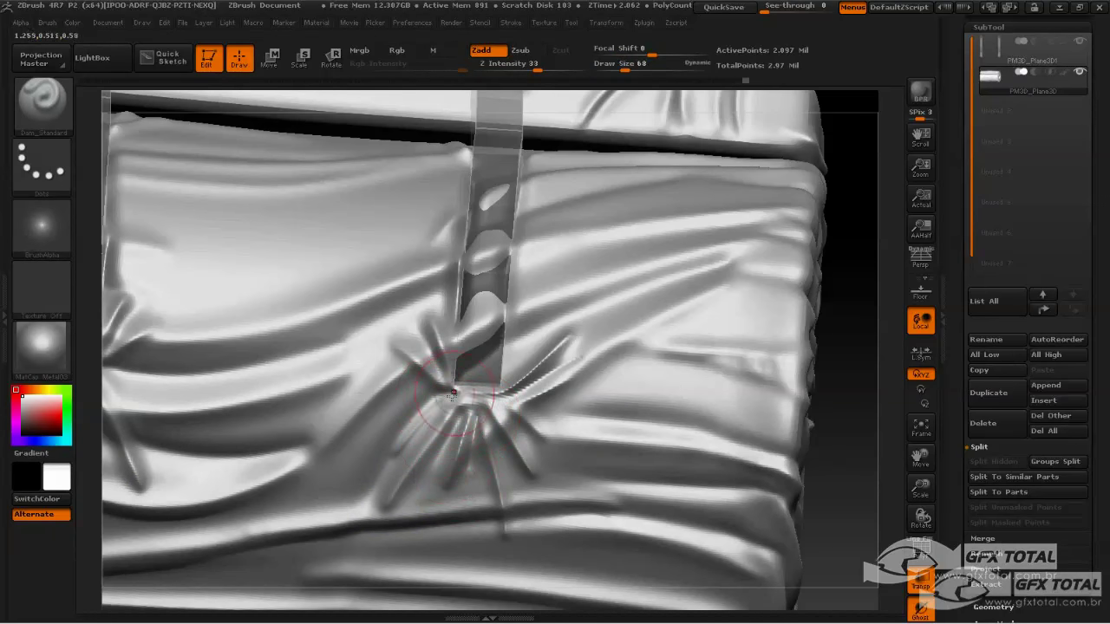
{"action": "key", "text": "shift"}
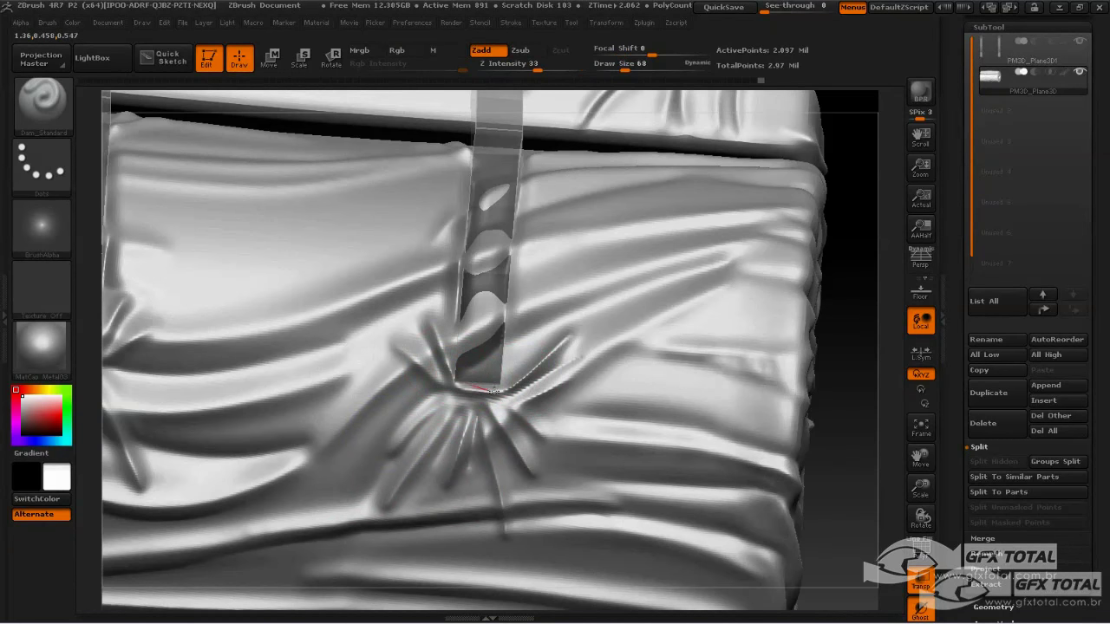
{"action": "left_click_drag", "start_coordinate": [677, 355], "coordinate": [755, 368]}
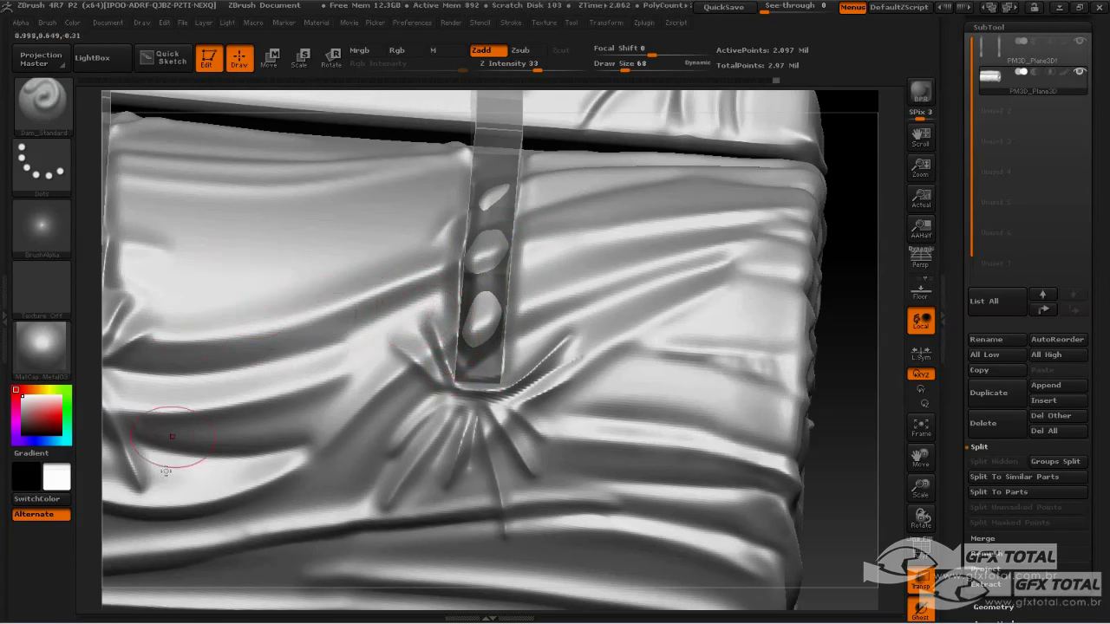
- Resculpt and deepen the creases around the left strap's base
{"action": "left_click_drag", "start_coordinate": [861, 395], "coordinate": [168, 264]}
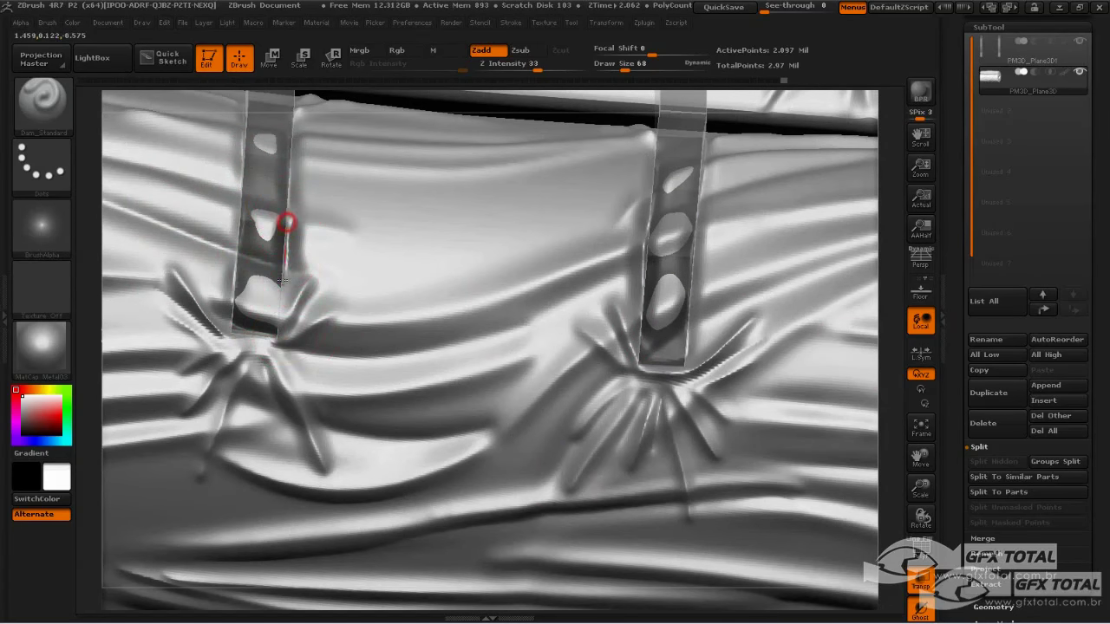
{"action": "left_click_drag", "start_coordinate": [283, 280], "coordinate": [290, 232]}
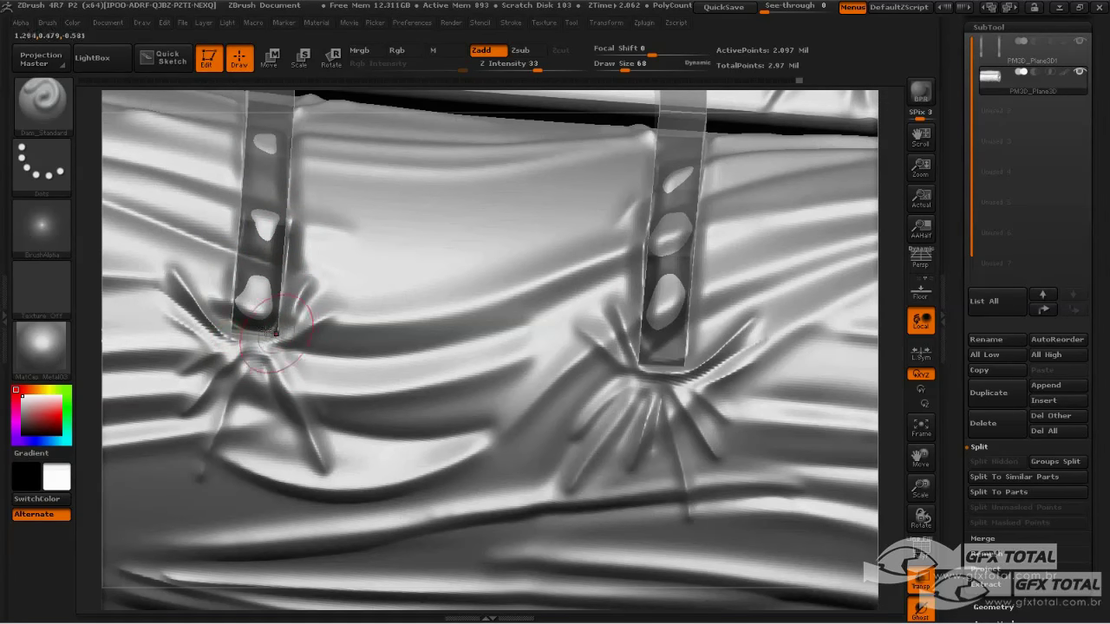
{"action": "left_click_drag", "start_coordinate": [274, 338], "coordinate": [191, 334]}
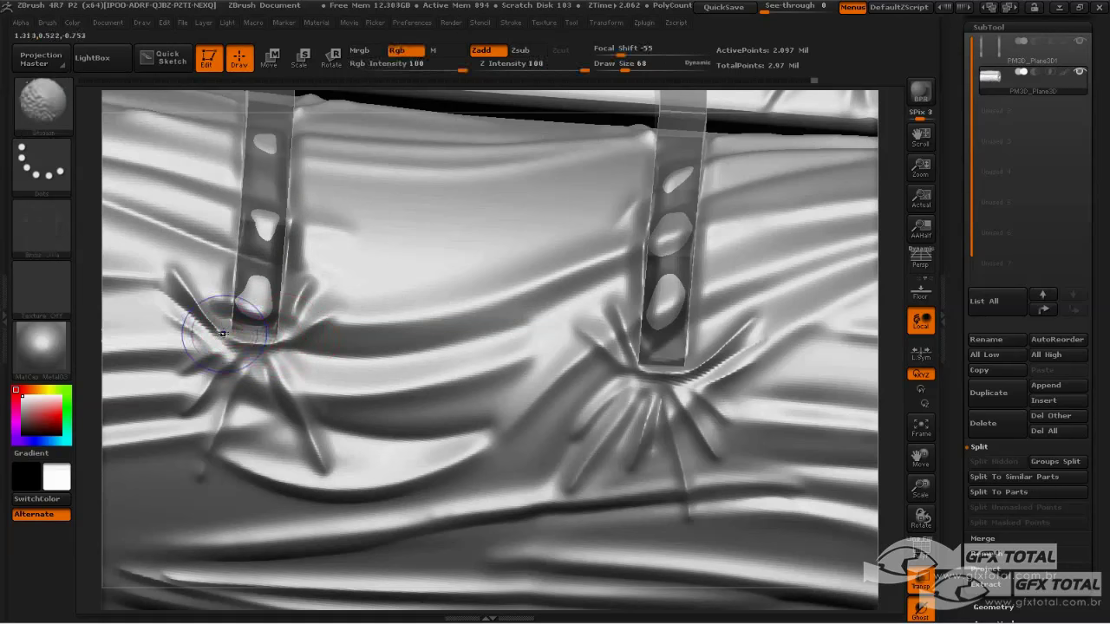
- Hide the strap, then build up and smooth cloth in both strap imprints with ClayBuildup
{"action": "left_click", "coordinate": [1080, 42]}
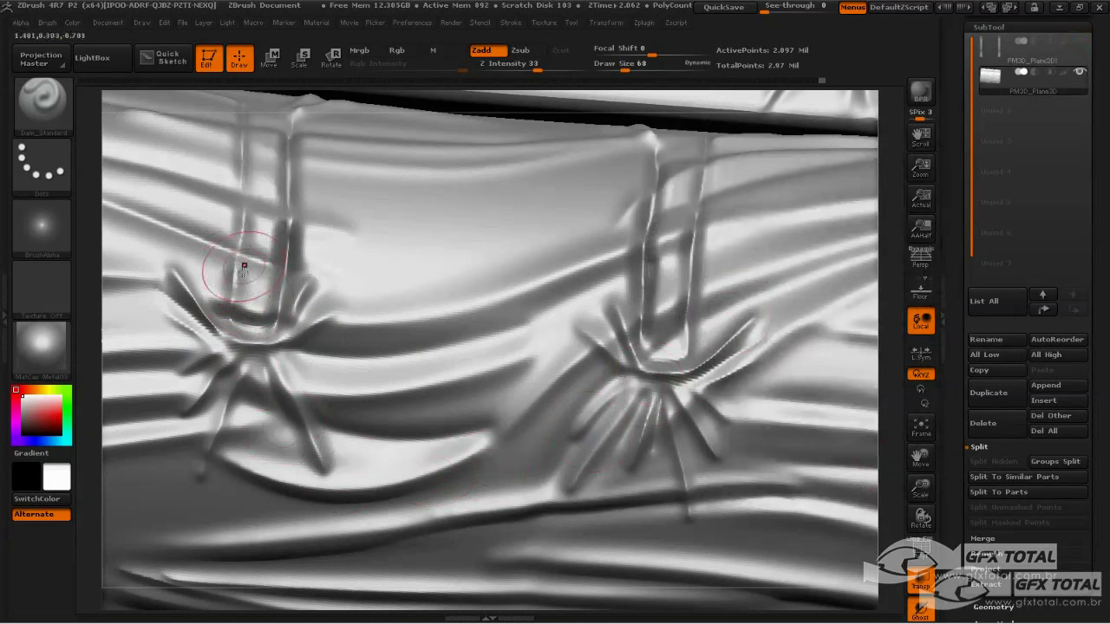
{"action": "left_click", "coordinate": [42, 102]}
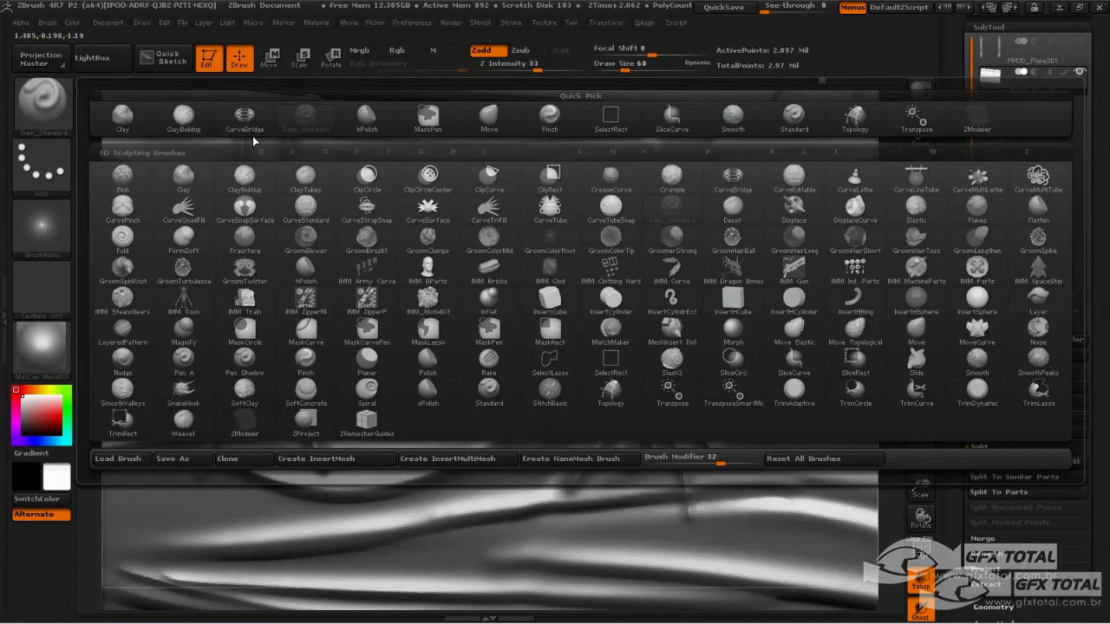
{"action": "left_click", "coordinate": [184, 116]}
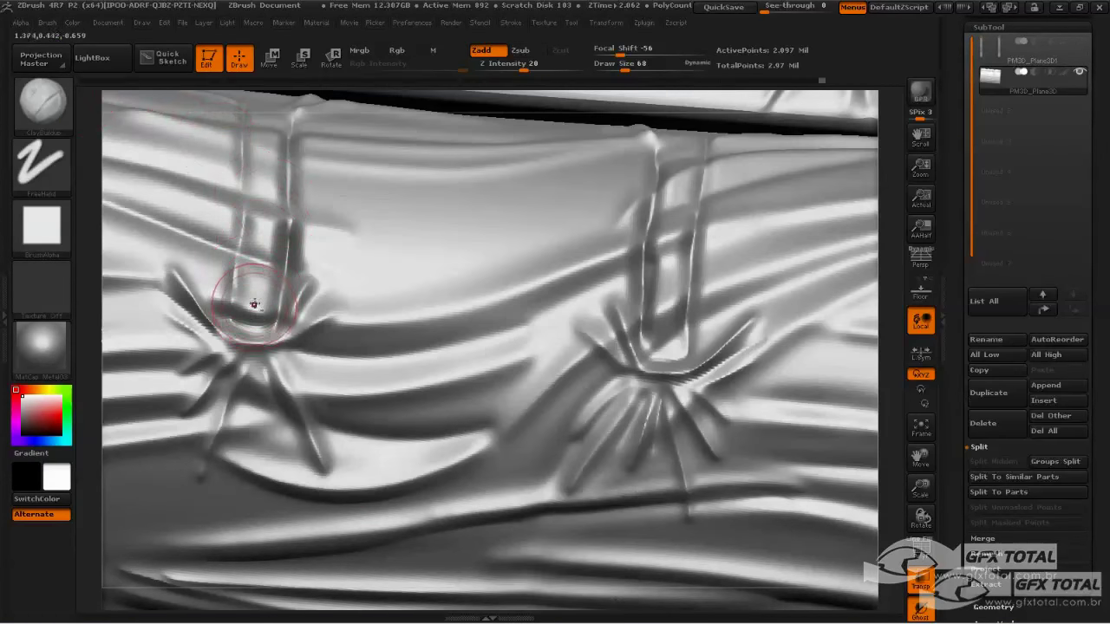
{"action": "mouse_move", "coordinate": [259, 275]}
{"action": "left_mouse_down"}
{"action": "mouse_move", "coordinate": [253, 303]}
{"action": "mouse_move", "coordinate": [247, 286]}
{"action": "mouse_move", "coordinate": [255, 305]}
{"action": "mouse_move", "coordinate": [269, 206]}
{"action": "mouse_move", "coordinate": [258, 227]}
{"action": "mouse_move", "coordinate": [270, 148]}
{"action": "mouse_move", "coordinate": [260, 111]}
{"action": "mouse_move", "coordinate": [250, 282]}
{"action": "left_mouse_up"}
{"action": "left_click_drag", "start_coordinate": [260, 186], "coordinate": [263, 217], "text": "shift"}
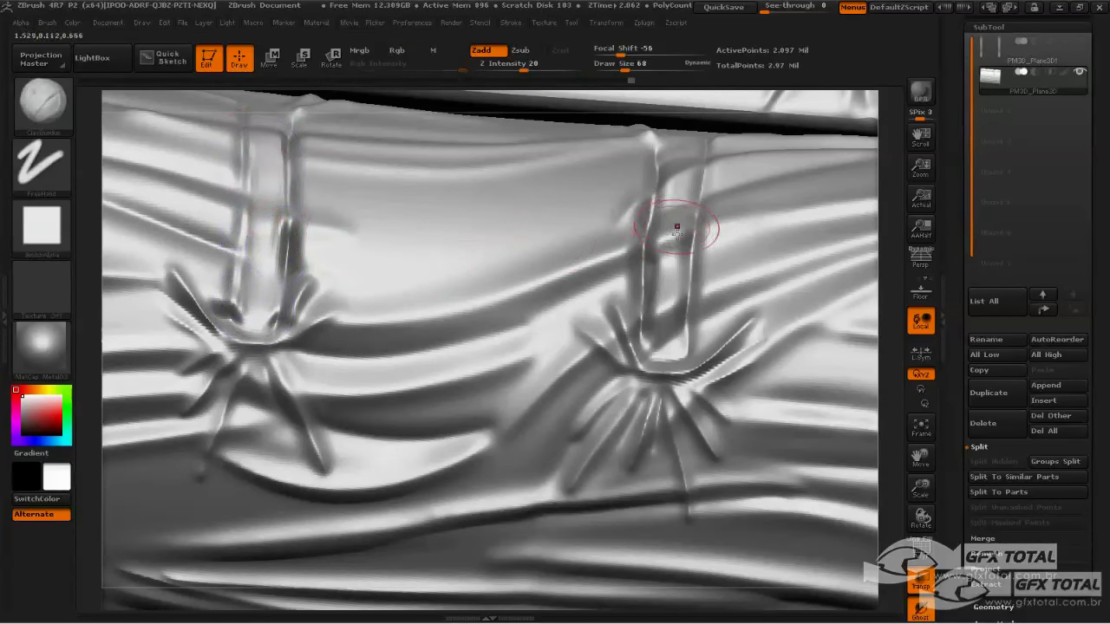
{"action": "mouse_move", "coordinate": [669, 218]}
{"action": "left_mouse_down"}
{"action": "mouse_move", "coordinate": [665, 255]}
{"action": "mouse_move", "coordinate": [678, 257]}
{"action": "mouse_move", "coordinate": [672, 223]}
{"action": "mouse_move", "coordinate": [657, 235]}
{"action": "mouse_move", "coordinate": [679, 153]}
{"action": "mouse_move", "coordinate": [674, 168]}
{"action": "mouse_move", "coordinate": [688, 162]}
{"action": "mouse_move", "coordinate": [668, 203]}
{"action": "mouse_move", "coordinate": [679, 171]}
{"action": "mouse_move", "coordinate": [676, 255]}
{"action": "mouse_move", "coordinate": [672, 185]}
{"action": "mouse_move", "coordinate": [659, 272]}
{"action": "left_mouse_up"}
{"action": "left_click_drag", "start_coordinate": [662, 211], "coordinate": [662, 303], "text": "shift"}
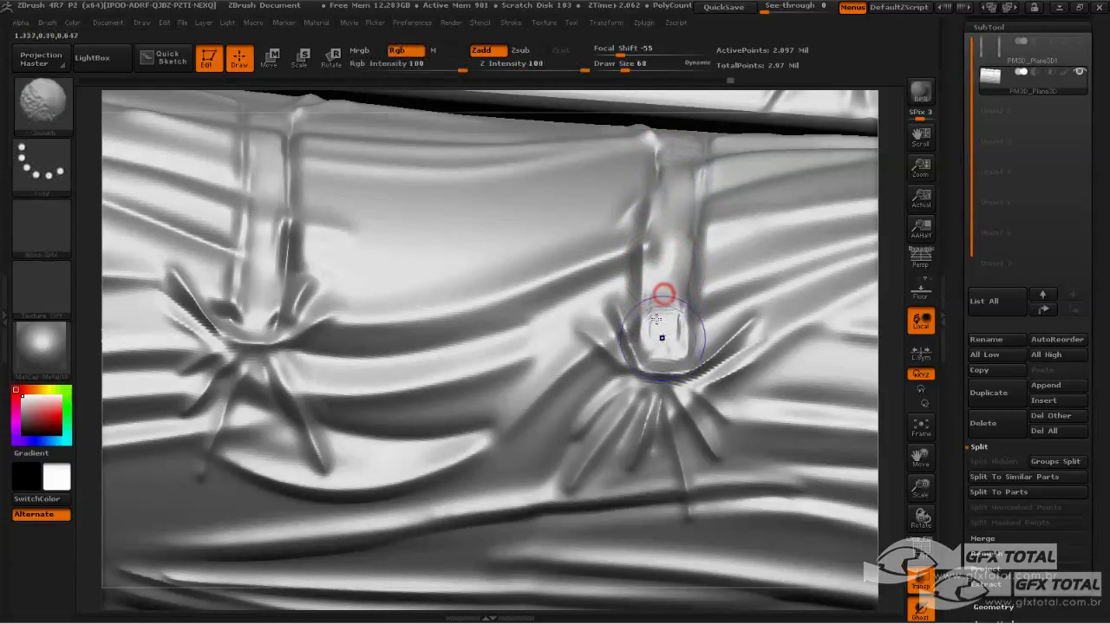
{"action": "left_click_drag", "start_coordinate": [281, 260], "coordinate": [275, 323], "text": "shift"}
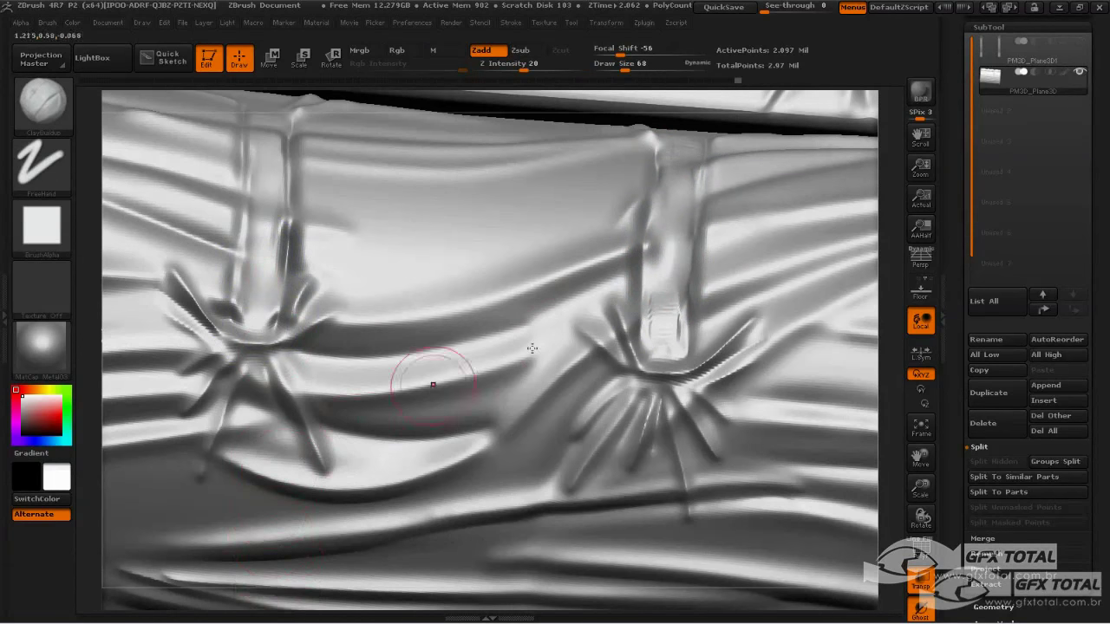
- Smooth and build up the cloth along the left strap, its base and top
{"action": "left_click_drag", "start_coordinate": [888, 255], "coordinate": [386, 344], "text": "alt"}
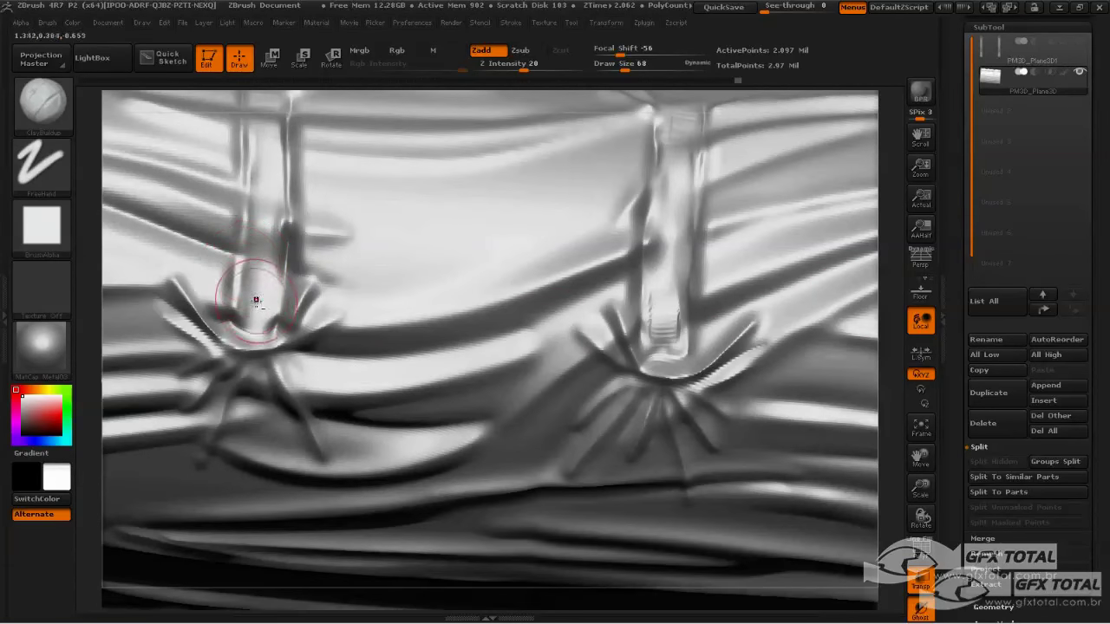
{"action": "left_click_drag", "start_coordinate": [268, 322], "coordinate": [263, 315]}
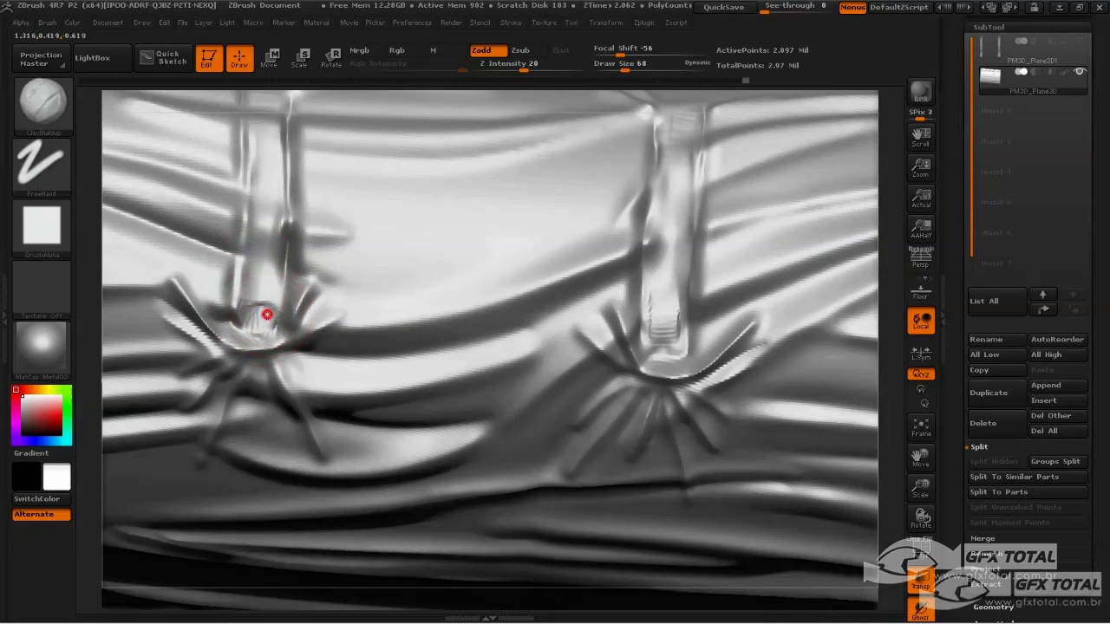
{"action": "mouse_move", "coordinate": [271, 179]}
{"action": "left_mouse_down"}
{"action": "mouse_move", "coordinate": [263, 260]}
{"action": "mouse_move", "coordinate": [268, 163]}
{"action": "mouse_move", "coordinate": [260, 241]}
{"action": "left_mouse_up"}
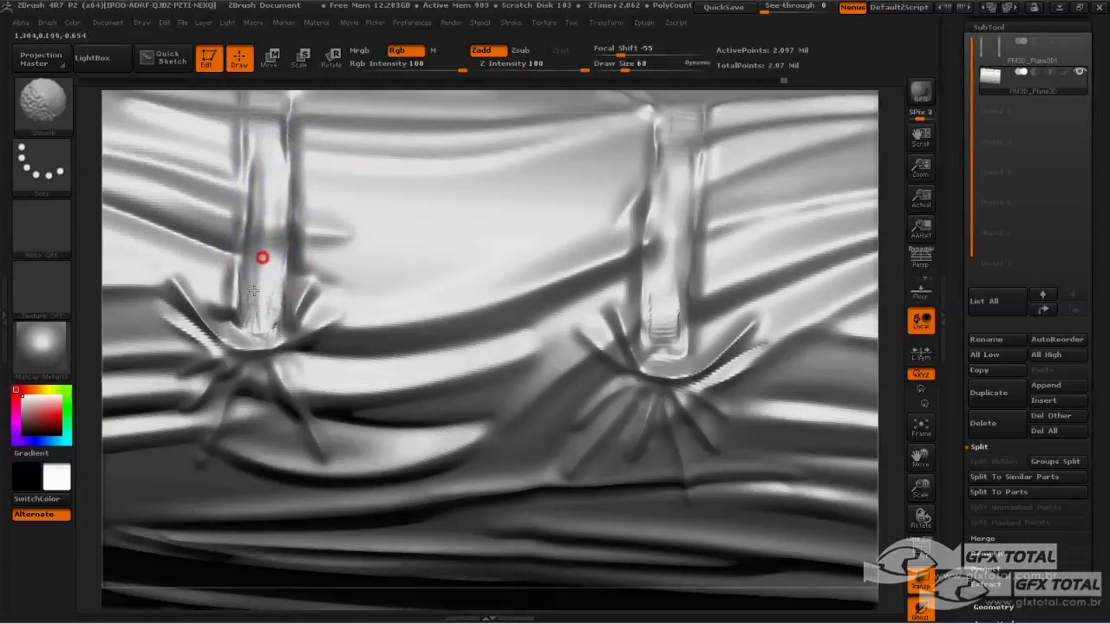
{"action": "mouse_move", "coordinate": [253, 291]}
{"action": "left_mouse_down", "text": "shift"}
{"action": "mouse_move", "coordinate": [248, 304]}
{"action": "mouse_move", "coordinate": [222, 266]}
{"action": "mouse_move", "coordinate": [218, 286]}
{"action": "left_mouse_up", "text": "shift"}
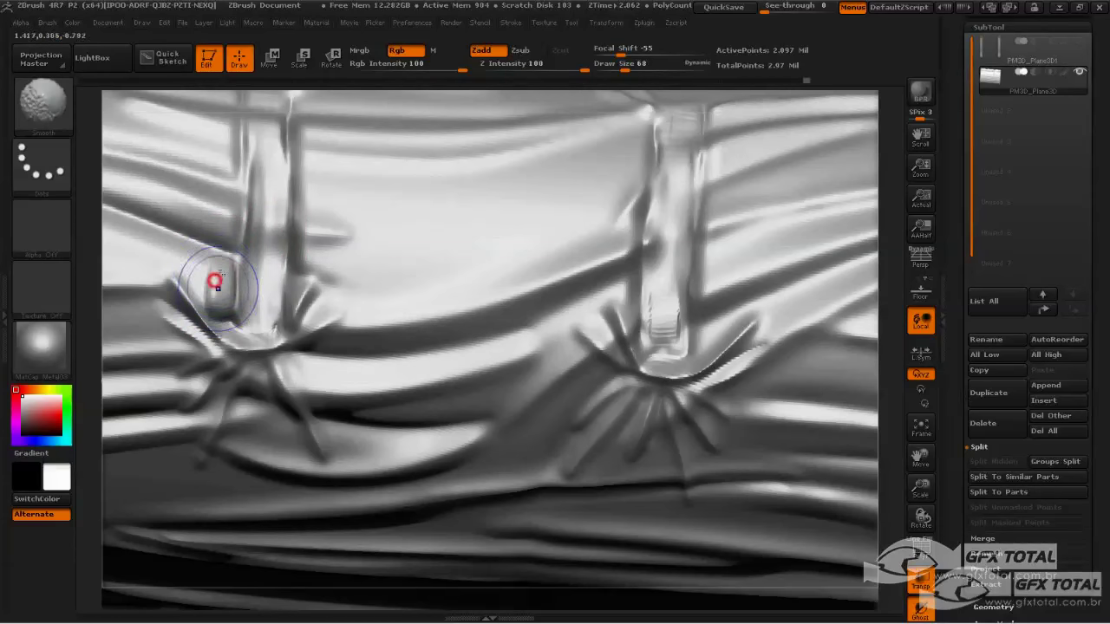
{"action": "left_click_drag", "start_coordinate": [230, 203], "coordinate": [322, 240], "text": "shift"}
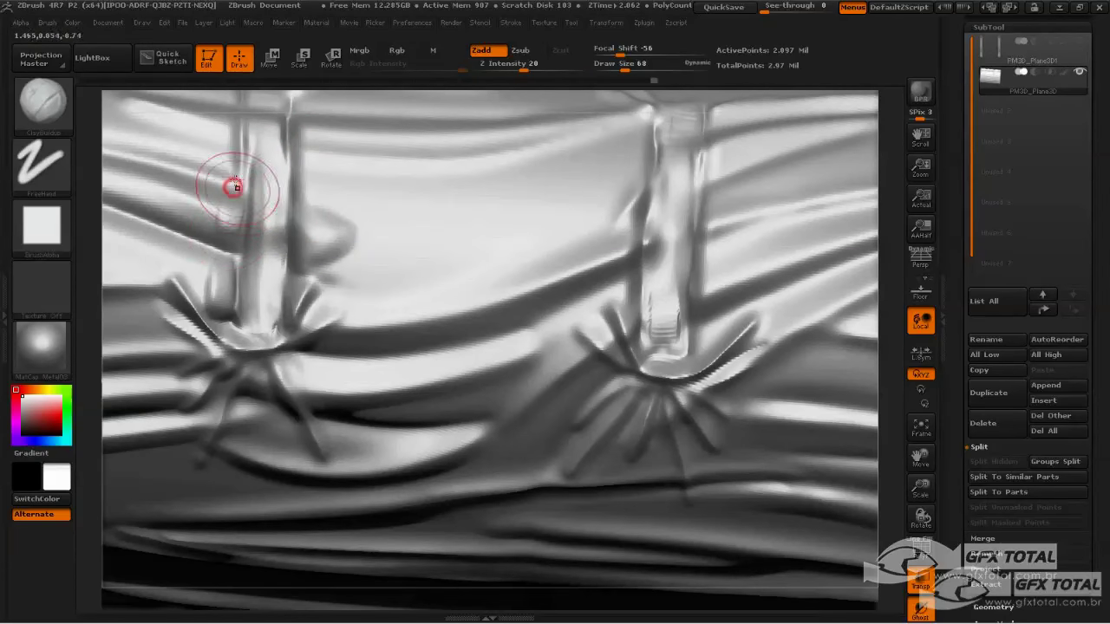
{"action": "left_click_drag", "start_coordinate": [228, 211], "coordinate": [220, 208], "text": "shift"}
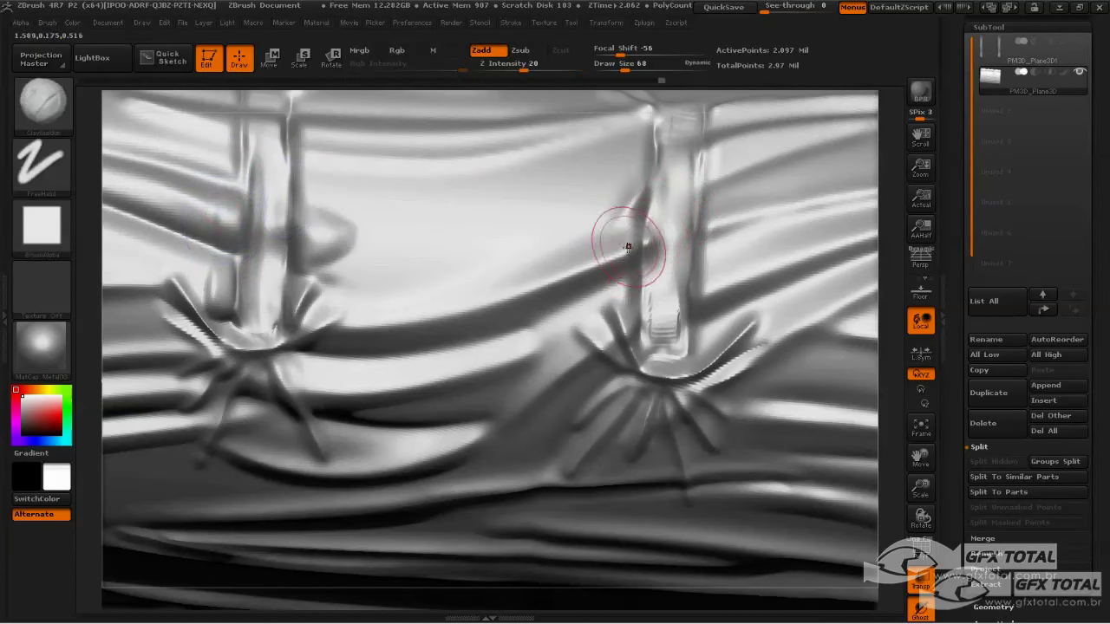
- Rebuild the cloth over the right strap's top and raise a bulge along the left strap
{"action": "mouse_move", "coordinate": [665, 218]}
{"action": "left_mouse_down"}
{"action": "mouse_move", "coordinate": [657, 251]}
{"action": "mouse_move", "coordinate": [664, 185]}
{"action": "mouse_move", "coordinate": [682, 213]}
{"action": "mouse_move", "coordinate": [689, 156]}
{"action": "mouse_move", "coordinate": [662, 309]}
{"action": "left_mouse_up"}
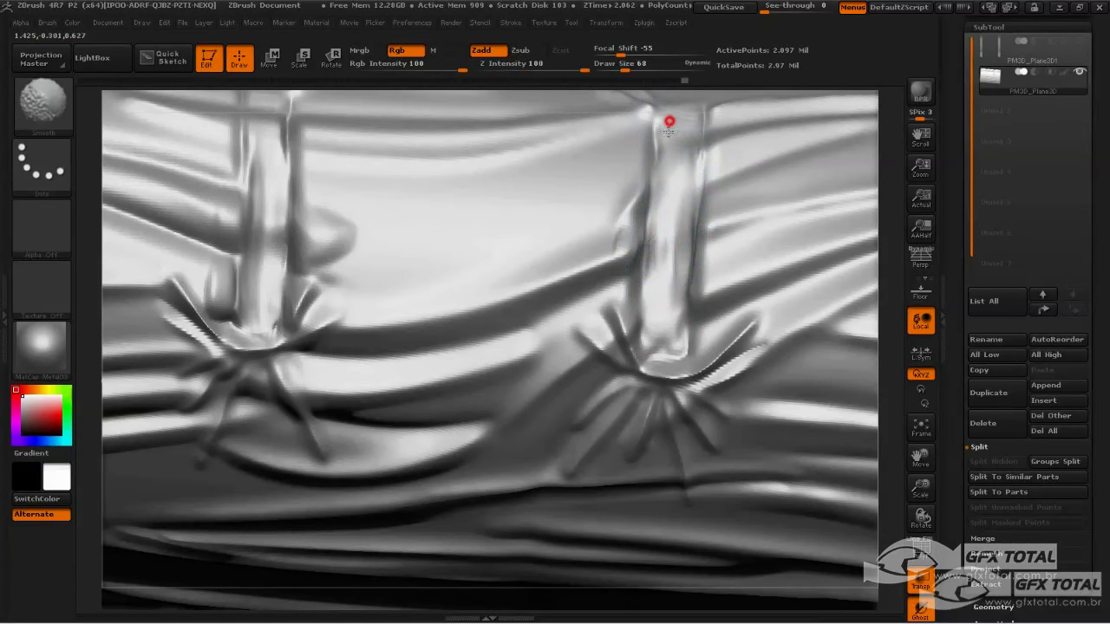
{"action": "mouse_move", "coordinate": [669, 128]}
{"action": "left_mouse_down", "text": "shift"}
{"action": "mouse_move", "coordinate": [674, 116]}
{"action": "mouse_move", "coordinate": [636, 113]}
{"action": "mouse_move", "coordinate": [647, 119]}
{"action": "mouse_move", "coordinate": [640, 168]}
{"action": "mouse_move", "coordinate": [639, 154]}
{"action": "mouse_move", "coordinate": [597, 117]}
{"action": "left_mouse_up", "text": "shift"}
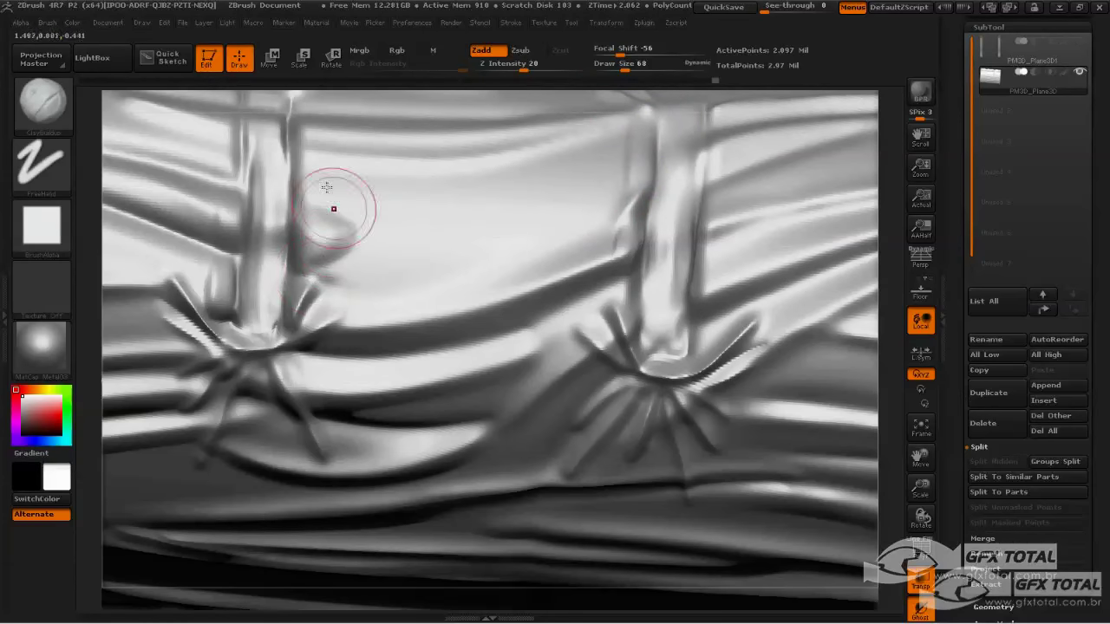
{"action": "mouse_move", "coordinate": [327, 188]}
{"action": "left_mouse_down"}
{"action": "mouse_move", "coordinate": [298, 131]}
{"action": "mouse_move", "coordinate": [331, 229]}
{"action": "mouse_move", "coordinate": [384, 248]}
{"action": "mouse_move", "coordinate": [359, 243]}
{"action": "mouse_move", "coordinate": [307, 193]}
{"action": "mouse_move", "coordinate": [366, 252]}
{"action": "mouse_move", "coordinate": [312, 203]}
{"action": "mouse_move", "coordinate": [285, 124]}
{"action": "mouse_move", "coordinate": [227, 130]}
{"action": "left_mouse_up"}
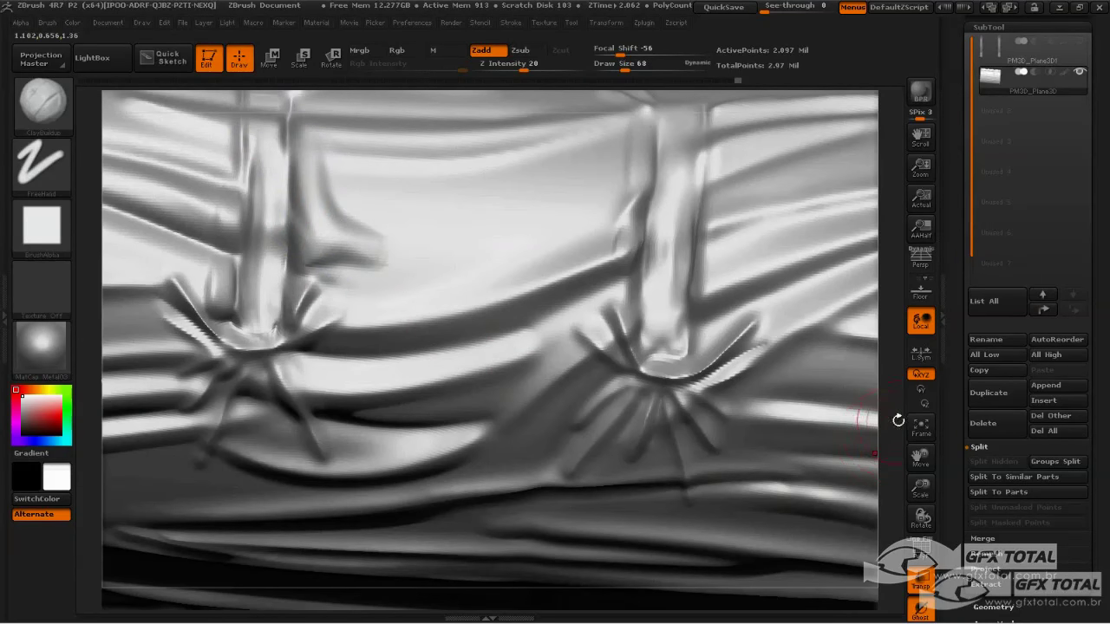
{"action": "mouse_move", "coordinate": [899, 421]}
{"action": "left_mouse_down"}
{"action": "mouse_move", "coordinate": [855, 385]}
{"action": "mouse_move", "coordinate": [854, 476]}
{"action": "mouse_move", "coordinate": [359, 346]}
{"action": "left_mouse_up"}
- Smooth the cloth over the right strap top and carve creases along the left strap top
{"action": "left_click_drag", "start_coordinate": [806, 347], "coordinate": [845, 345], "text": "alt"}
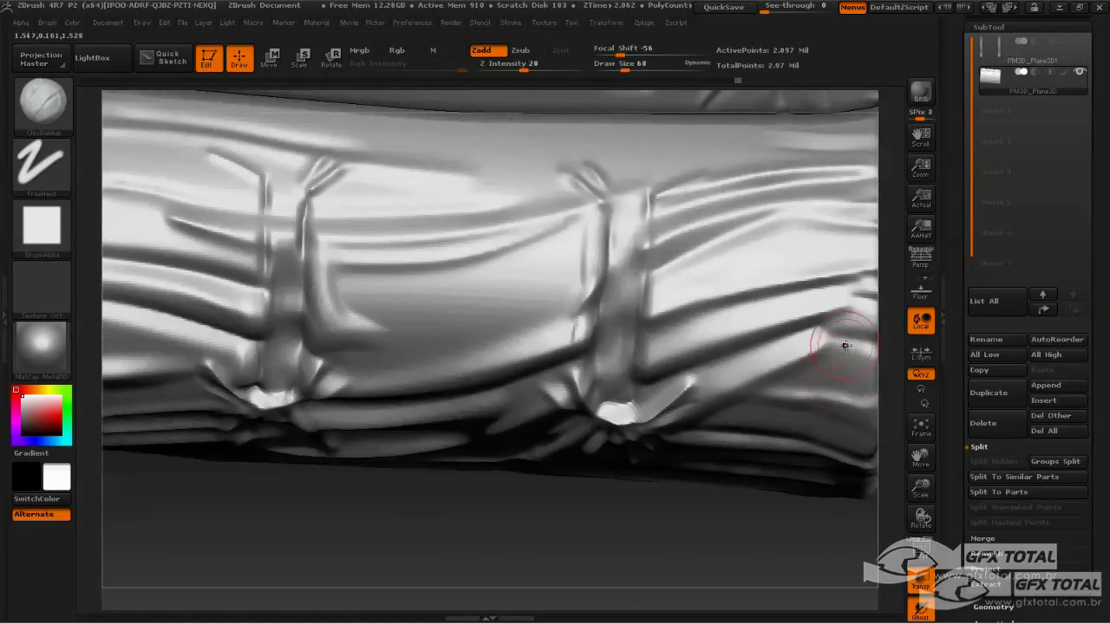
{"action": "mouse_move", "coordinate": [664, 168]}
{"action": "left_mouse_down", "text": "shift"}
{"action": "mouse_move", "coordinate": [663, 190]}
{"action": "mouse_move", "coordinate": [682, 174]}
{"action": "mouse_move", "coordinate": [599, 175]}
{"action": "left_mouse_up", "text": "shift"}
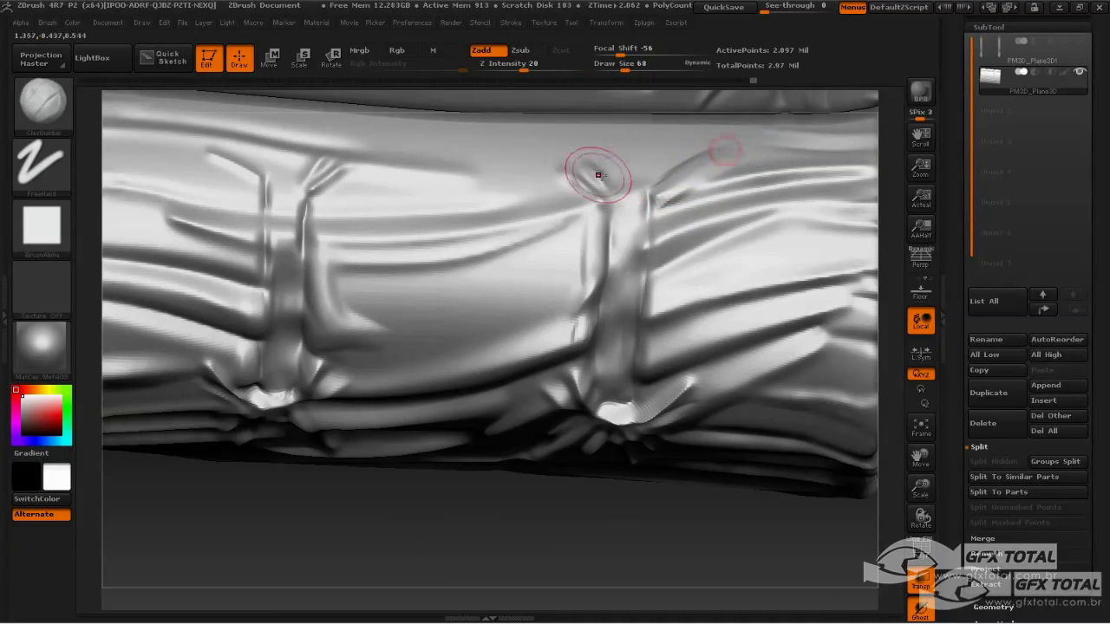
{"action": "left_click_drag", "start_coordinate": [546, 119], "coordinate": [587, 166], "text": "shift"}
{"action": "left_click_drag", "start_coordinate": [546, 118], "coordinate": [564, 142], "text": "shift"}
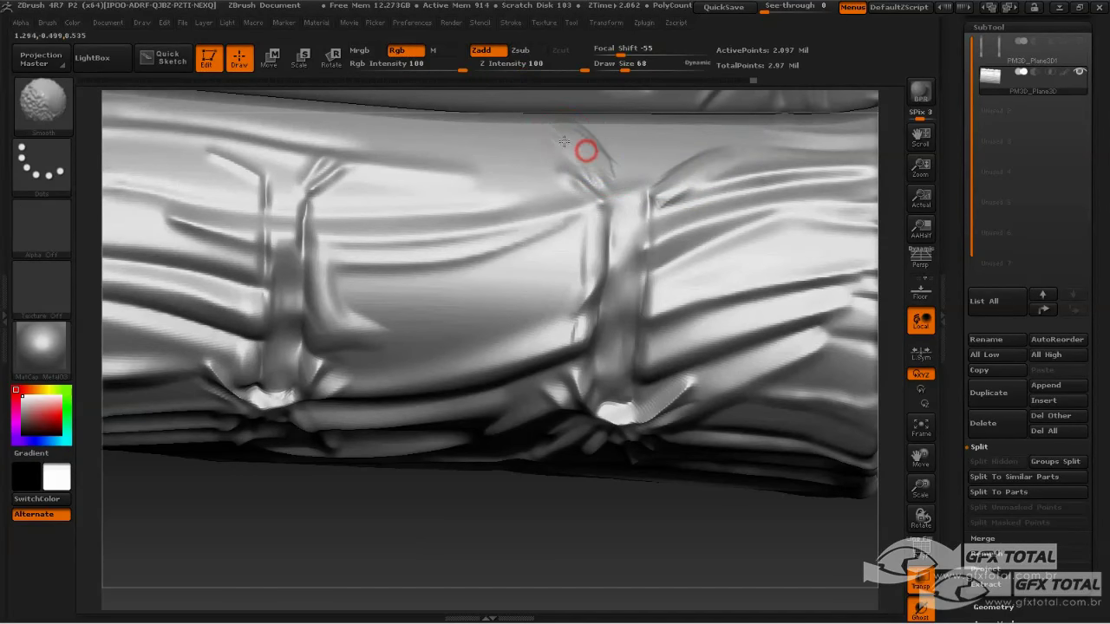
{"action": "left_click_drag", "start_coordinate": [317, 173], "coordinate": [372, 132]}
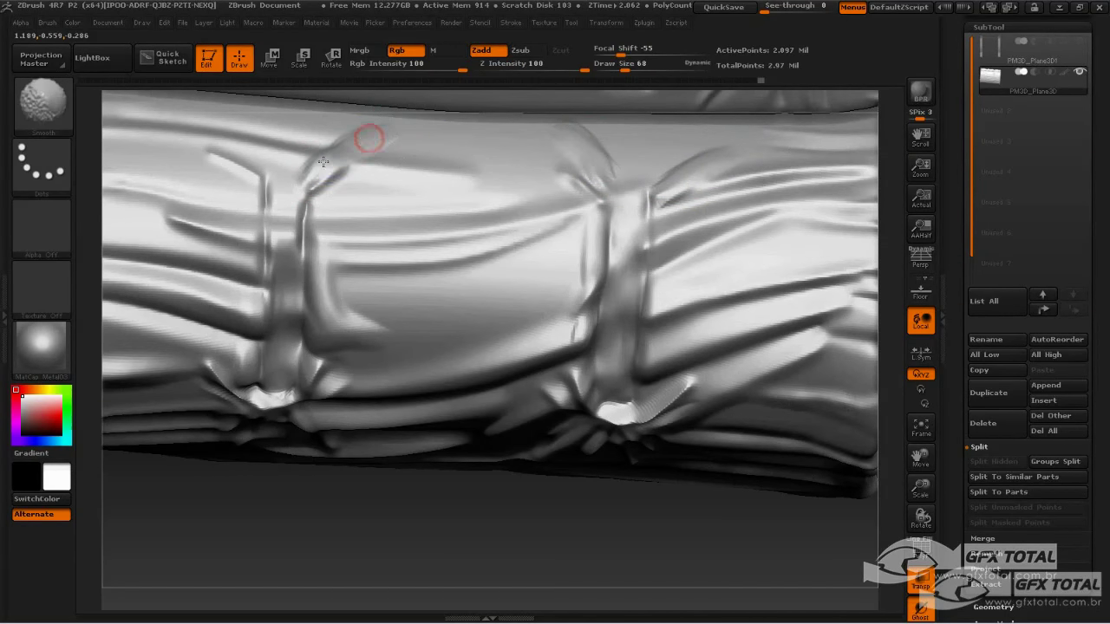
{"action": "left_click_drag", "start_coordinate": [265, 184], "coordinate": [211, 152]}
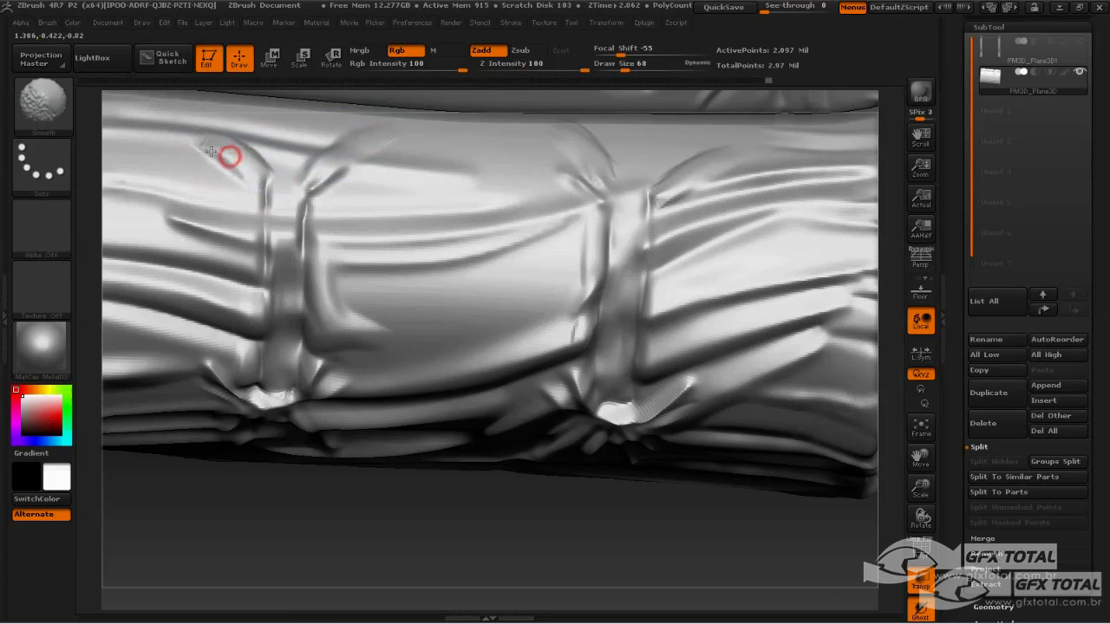
{"action": "left_click_drag", "start_coordinate": [276, 217], "coordinate": [248, 178]}
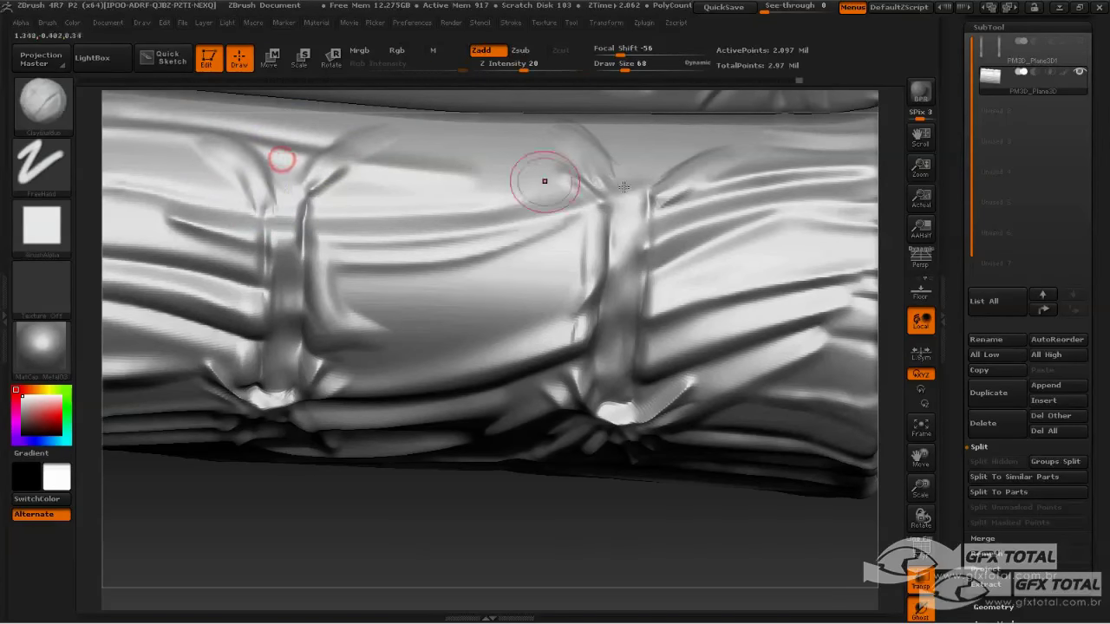
- Unhide the strap pieces and rotate around the bundle's end
{"action": "left_click", "coordinate": [1080, 43]}
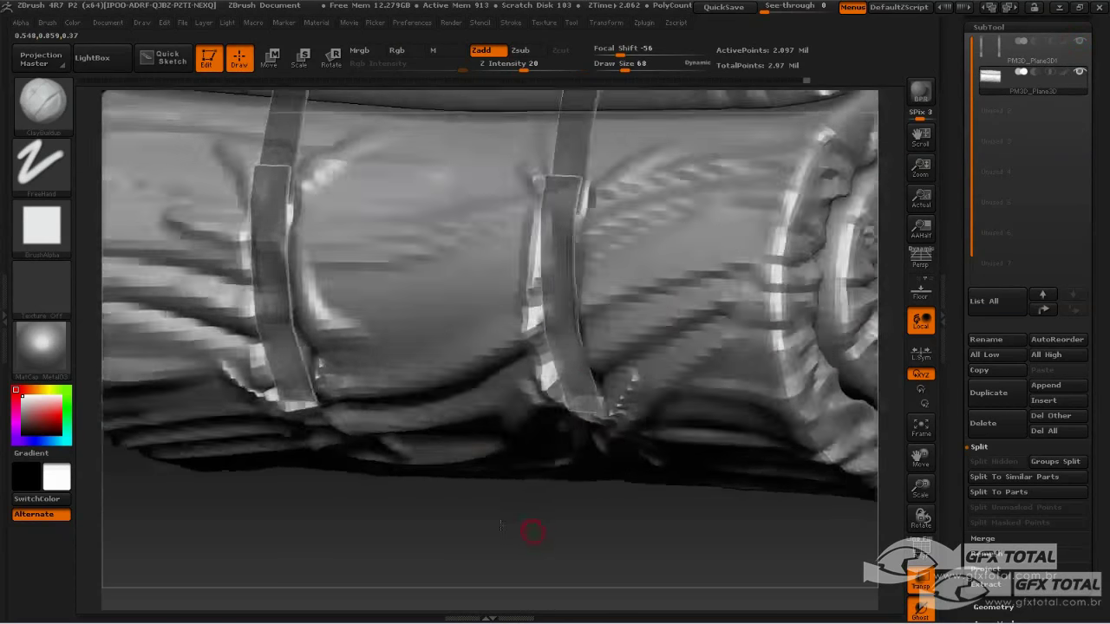
{"action": "mouse_move", "coordinate": [529, 529]}
{"action": "left_mouse_down"}
{"action": "mouse_move", "coordinate": [529, 509]}
{"action": "mouse_move", "coordinate": [585, 505]}
{"action": "mouse_move", "coordinate": [227, 483]}
{"action": "mouse_move", "coordinate": [208, 508]}
{"action": "mouse_move", "coordinate": [285, 420]}
{"action": "left_mouse_up"}
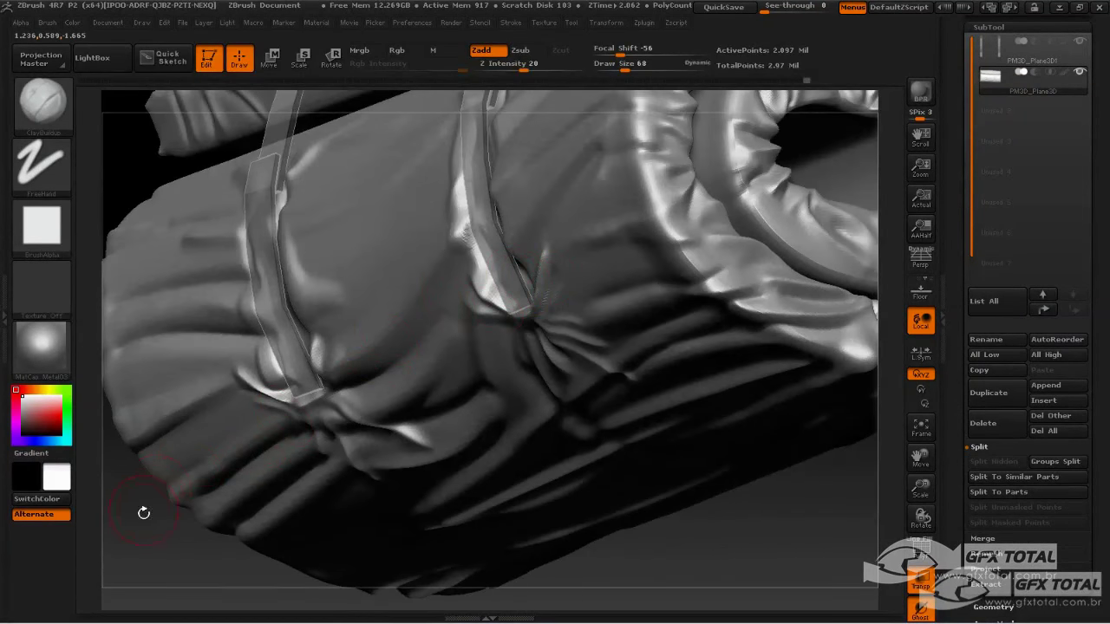
{"action": "mouse_move", "coordinate": [144, 513]}
{"action": "left_mouse_down"}
{"action": "mouse_move", "coordinate": [136, 527]}
{"action": "mouse_move", "coordinate": [223, 466]}
{"action": "left_mouse_up"}
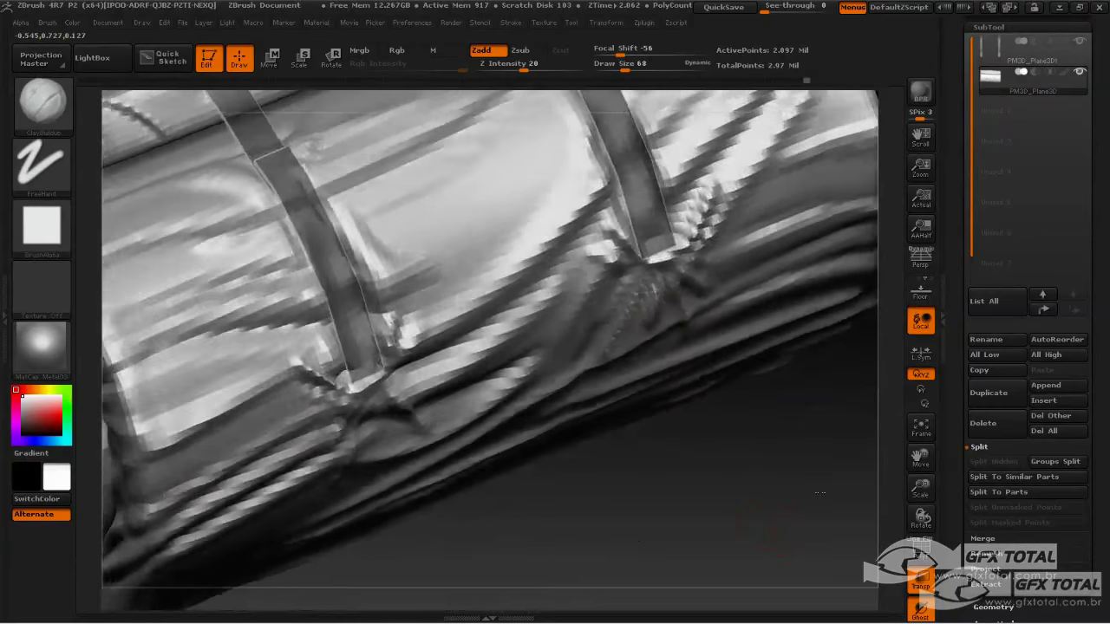
{"action": "mouse_move", "coordinate": [769, 515]}
{"action": "left_mouse_down"}
{"action": "mouse_move", "coordinate": [684, 503]}
{"action": "mouse_move", "coordinate": [326, 238]}
{"action": "left_mouse_up"}
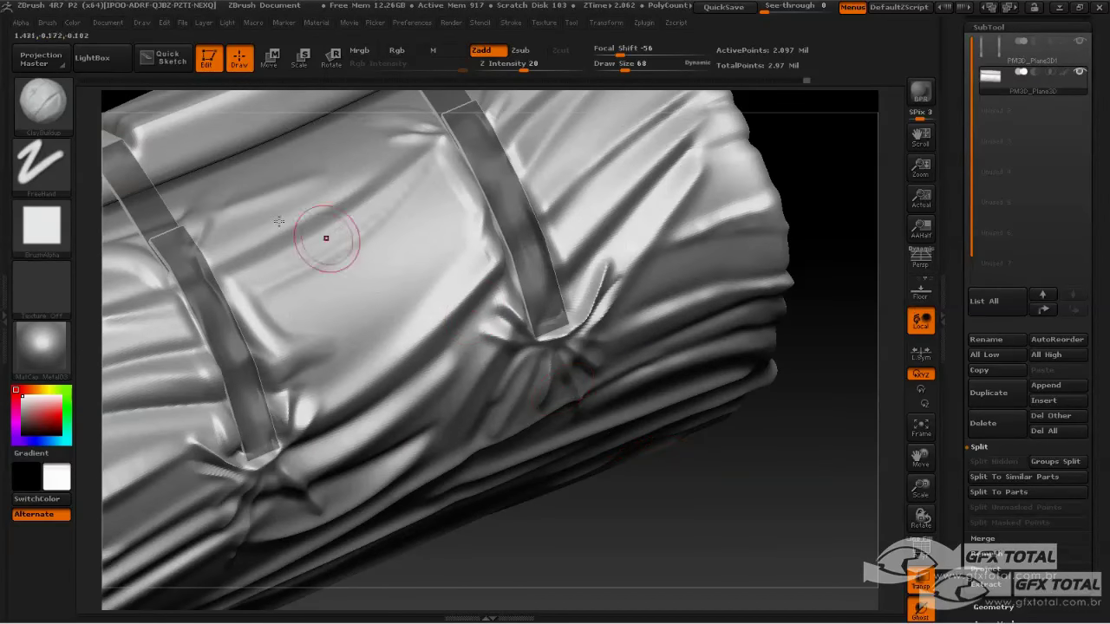
- Select the Move brush at draw size 160 and Z intensity 51
{"action": "left_click", "coordinate": [47, 110]}
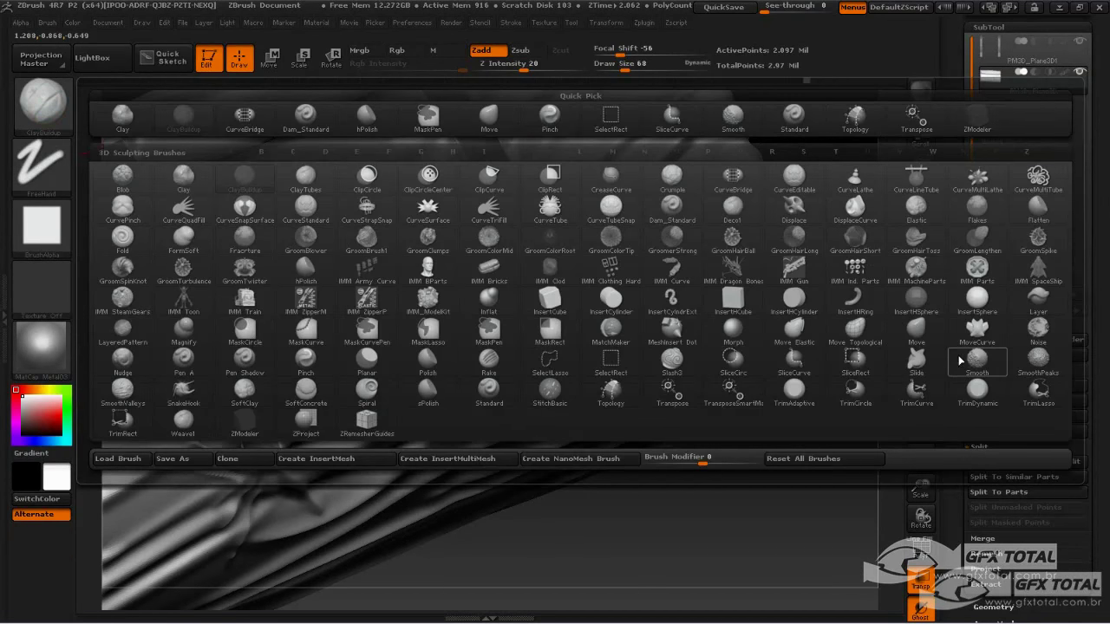
{"action": "left_click", "coordinate": [918, 329]}
{"action": "key", "text": "space"}
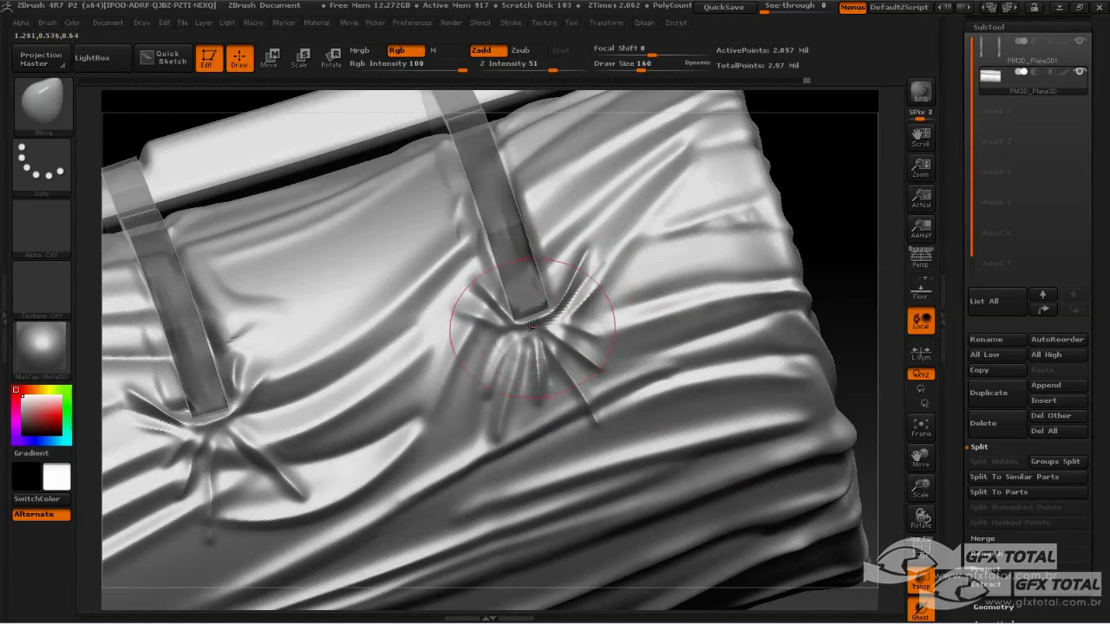
- Push the cloth folds at the ends of the right and left straps
{"action": "left_click_drag", "start_coordinate": [661, 251], "coordinate": [519, 324]}
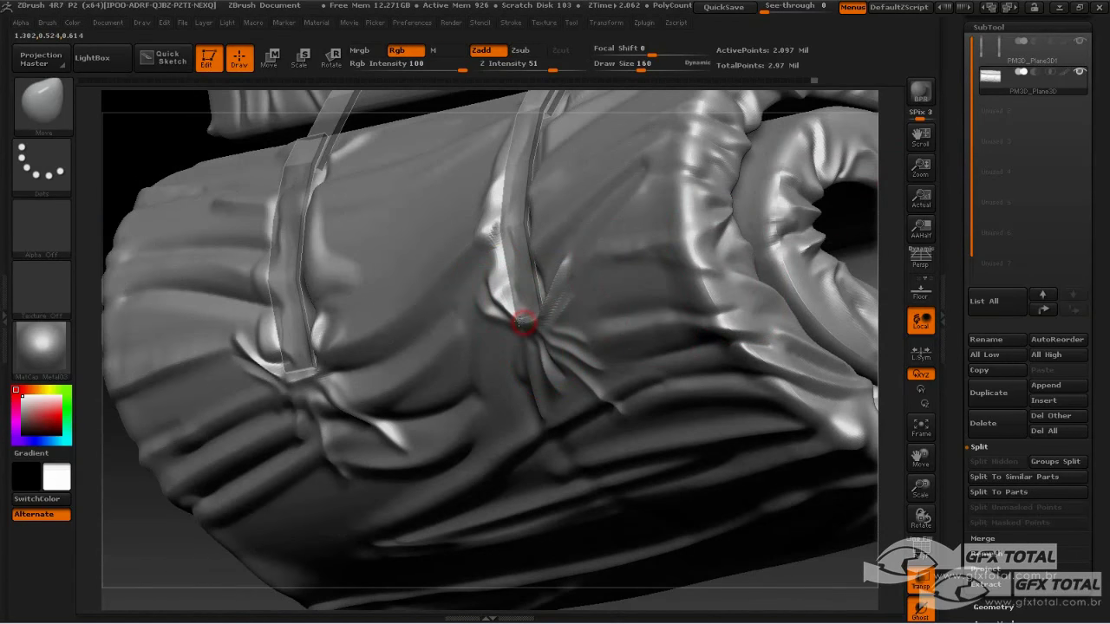
{"action": "left_click_drag", "start_coordinate": [503, 335], "coordinate": [526, 325]}
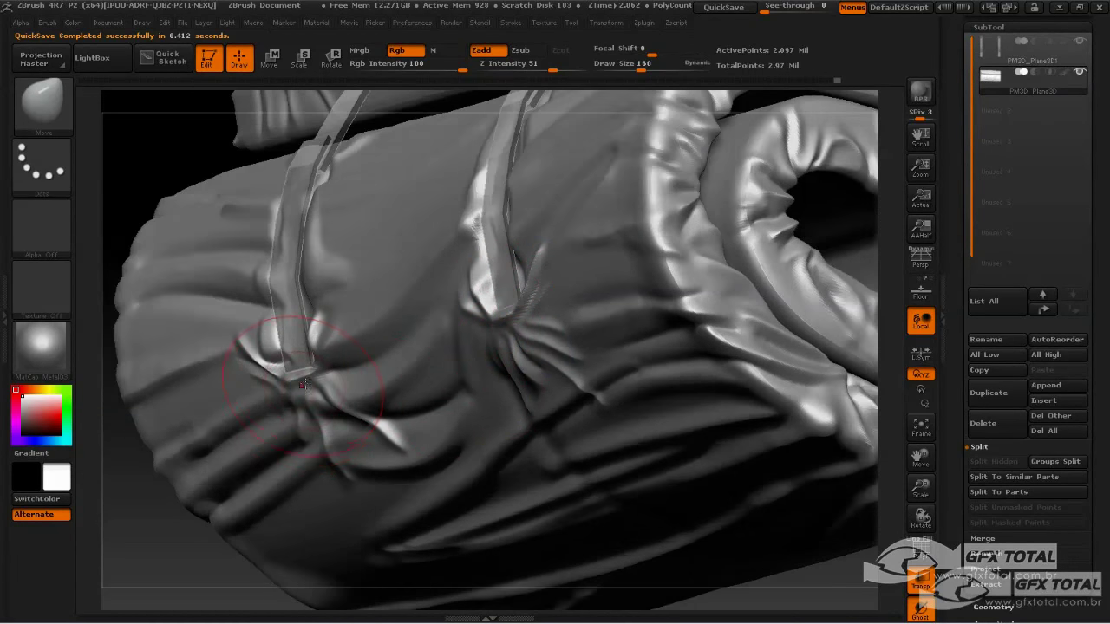
{"action": "mouse_move", "coordinate": [308, 380]}
{"action": "left_mouse_down"}
{"action": "mouse_move", "coordinate": [297, 384]}
{"action": "mouse_move", "coordinate": [297, 352]}
{"action": "left_mouse_up"}
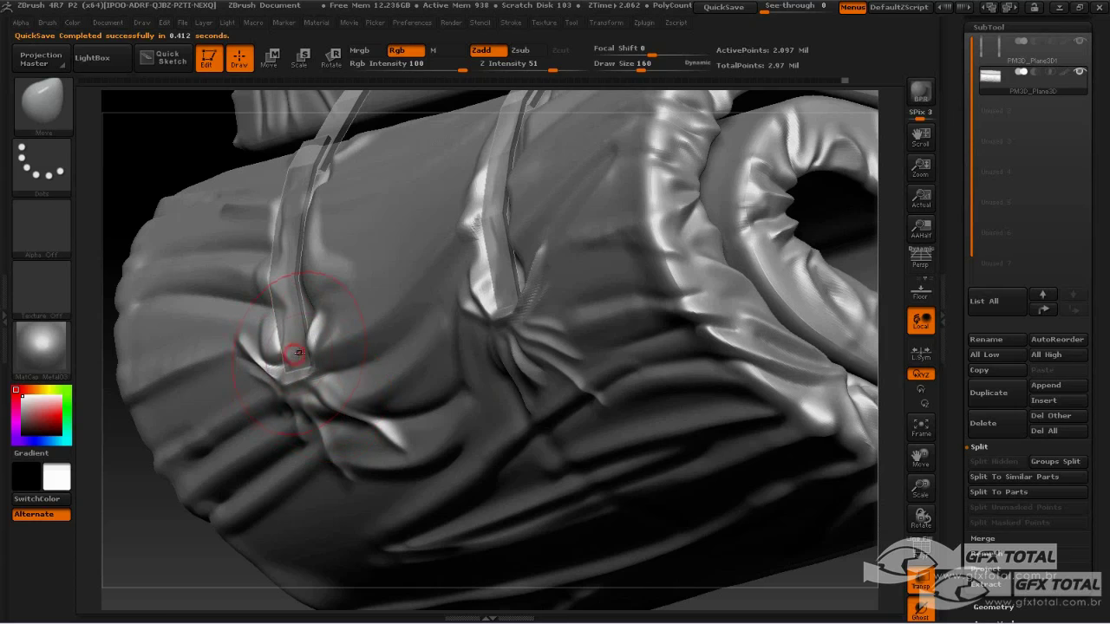
{"action": "mouse_move", "coordinate": [162, 159]}
{"action": "left_mouse_down"}
{"action": "mouse_move", "coordinate": [454, 429]}
{"action": "mouse_move", "coordinate": [483, 372]}
{"action": "mouse_move", "coordinate": [390, 402]}
{"action": "left_mouse_up"}
- Enlarge the Move brush to 226 and reshape the folds at and below the strap end
{"action": "key", "text": "space"}
{"action": "left_click_drag", "start_coordinate": [295, 364], "coordinate": [252, 386]}
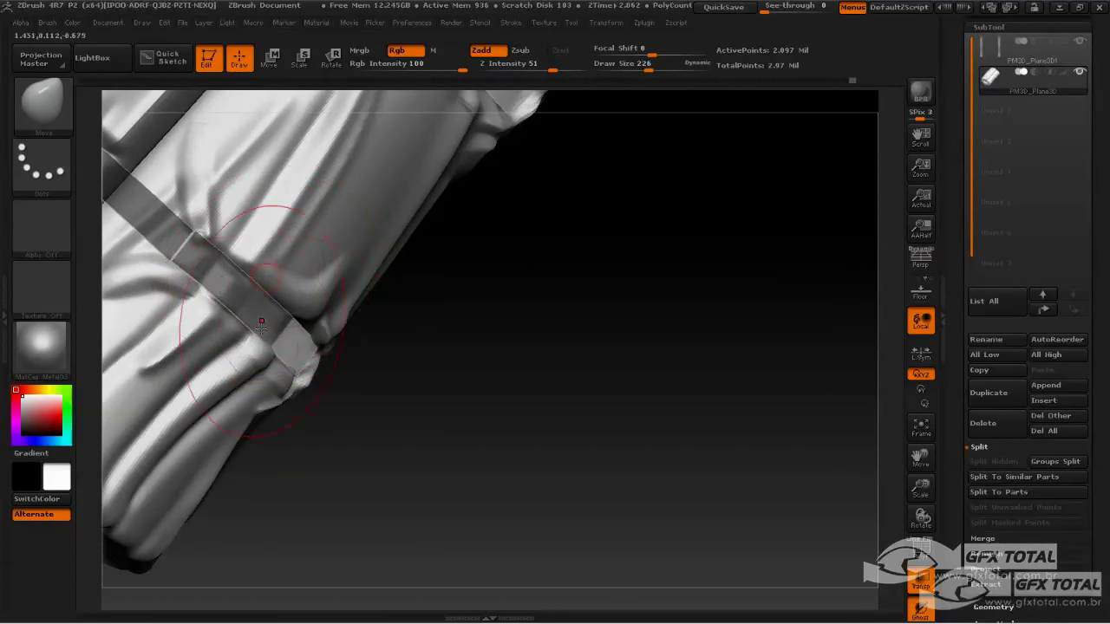
{"action": "mouse_move", "coordinate": [261, 323]}
{"action": "left_mouse_down"}
{"action": "mouse_move", "coordinate": [242, 347]}
{"action": "mouse_move", "coordinate": [228, 305]}
{"action": "left_mouse_up"}
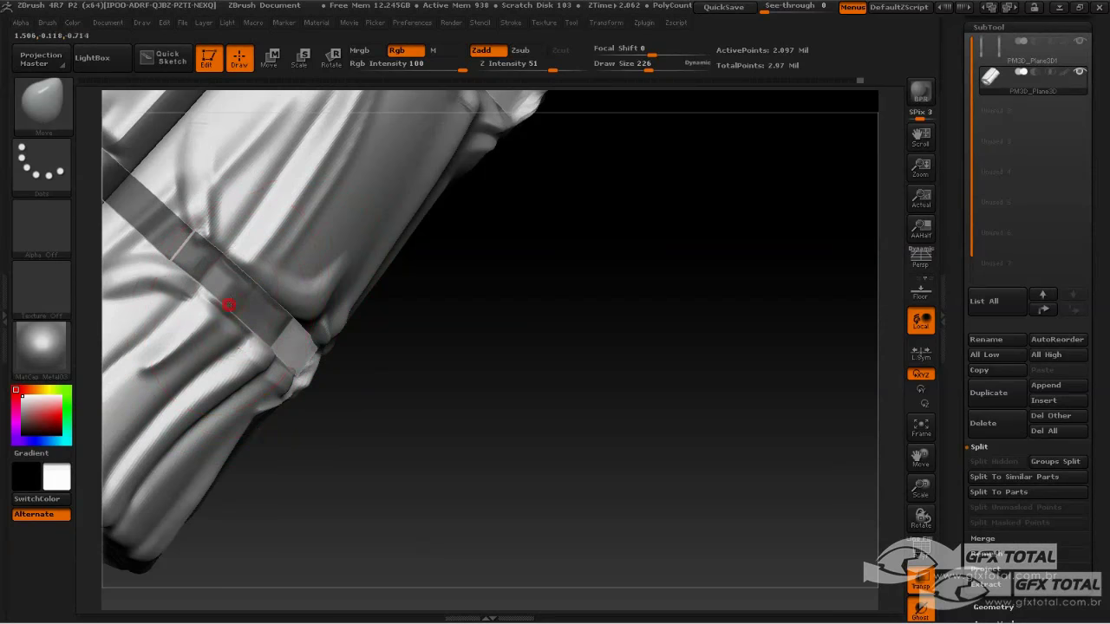
- Push the cloth under the strap end and reshape the upper sleeve edge
{"action": "mouse_move", "coordinate": [552, 314]}
{"action": "left_mouse_down"}
{"action": "mouse_move", "coordinate": [582, 285]}
{"action": "mouse_move", "coordinate": [573, 291]}
{"action": "left_mouse_up"}
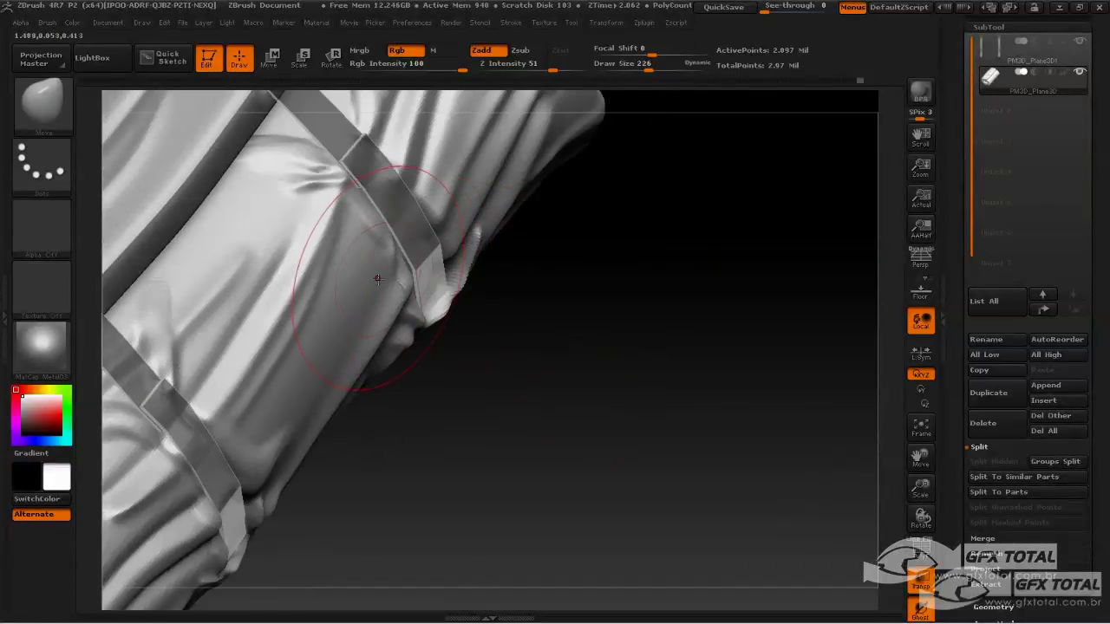
{"action": "mouse_move", "coordinate": [377, 278]}
{"action": "left_mouse_down"}
{"action": "mouse_move", "coordinate": [372, 264]}
{"action": "mouse_move", "coordinate": [396, 211]}
{"action": "mouse_move", "coordinate": [458, 186]}
{"action": "mouse_move", "coordinate": [434, 148]}
{"action": "left_mouse_up"}
{"action": "mouse_move", "coordinate": [555, 286]}
{"action": "left_mouse_down"}
{"action": "mouse_move", "coordinate": [587, 292]}
{"action": "mouse_move", "coordinate": [397, 151]}
{"action": "mouse_move", "coordinate": [415, 136]}
{"action": "mouse_move", "coordinate": [369, 250]}
{"action": "left_mouse_up"}
{"action": "mouse_move", "coordinate": [417, 144]}
{"action": "left_mouse_down"}
{"action": "mouse_move", "coordinate": [390, 141]}
{"action": "mouse_move", "coordinate": [412, 158]}
{"action": "left_mouse_up"}
{"action": "mouse_move", "coordinate": [579, 254]}
{"action": "left_mouse_down"}
{"action": "mouse_move", "coordinate": [654, 287]}
{"action": "mouse_move", "coordinate": [740, 258]}
{"action": "mouse_move", "coordinate": [733, 347]}
{"action": "mouse_move", "coordinate": [420, 231]}
{"action": "left_mouse_up"}
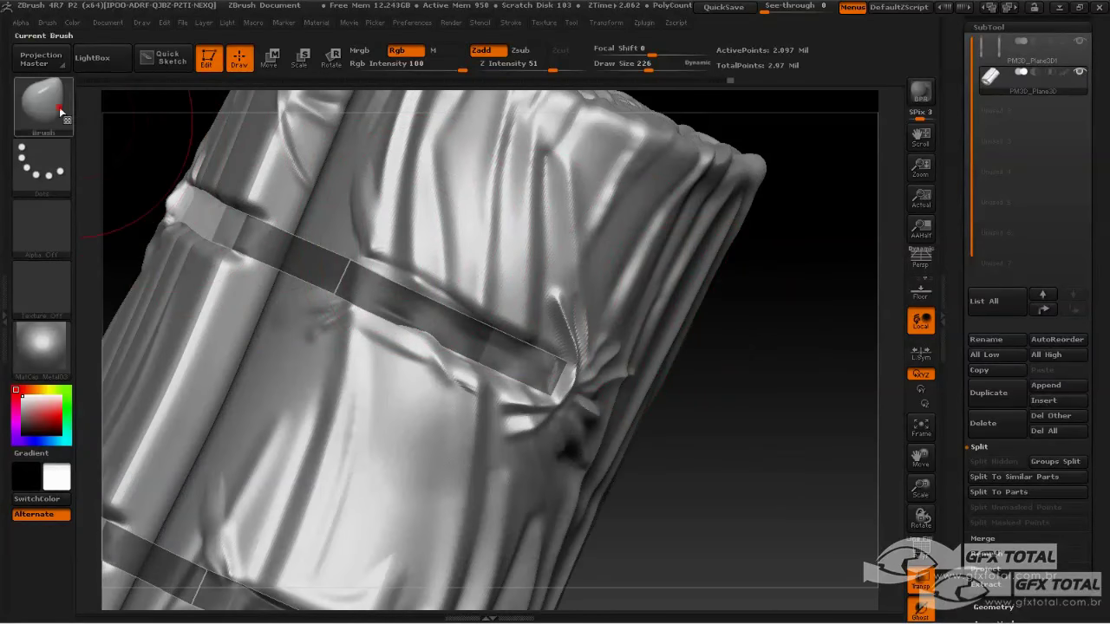
- Carve a crease along the strap's upper edge and reshape the folds around it
{"action": "left_click", "coordinate": [61, 111]}
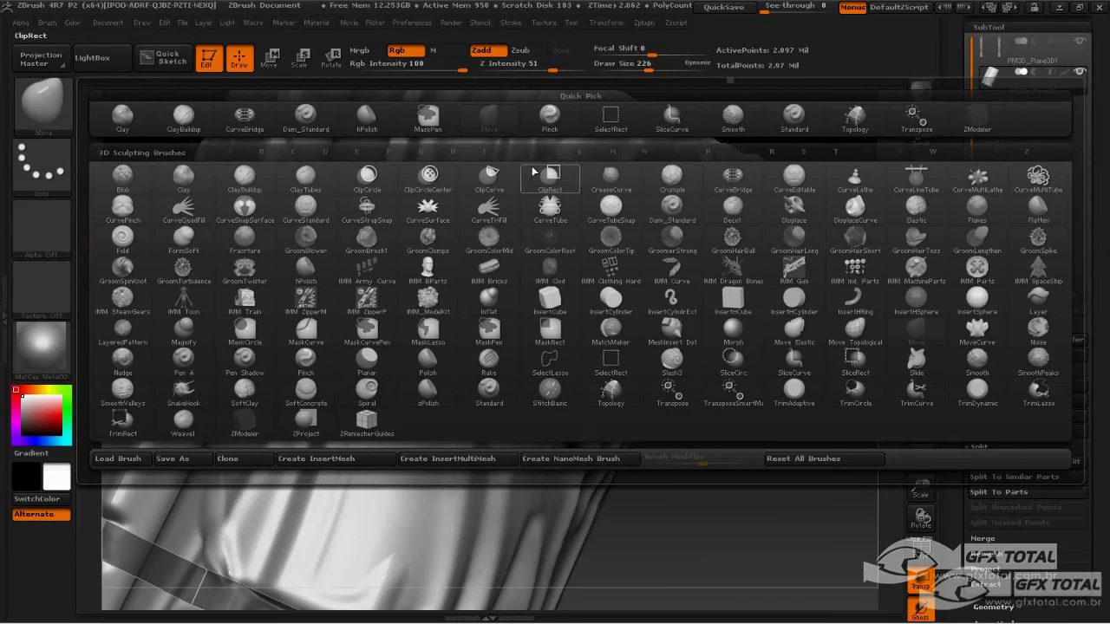
{"action": "left_click", "coordinate": [305, 117]}
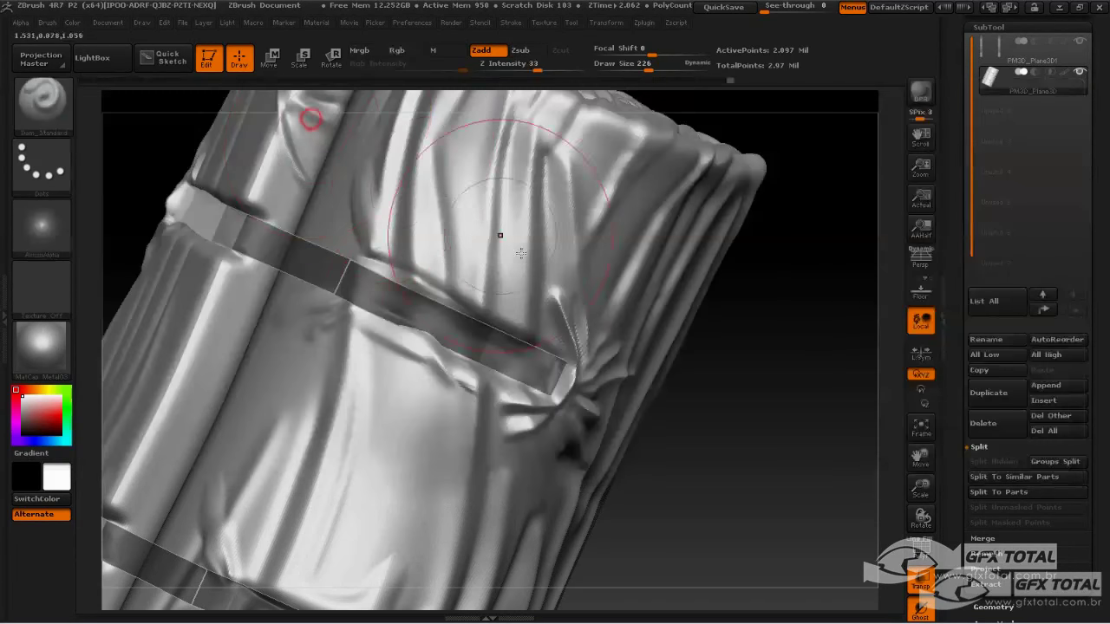
{"action": "mouse_move", "coordinate": [417, 284]}
{"action": "left_mouse_down"}
{"action": "mouse_move", "coordinate": [476, 316]}
{"action": "mouse_move", "coordinate": [365, 330]}
{"action": "left_mouse_up"}
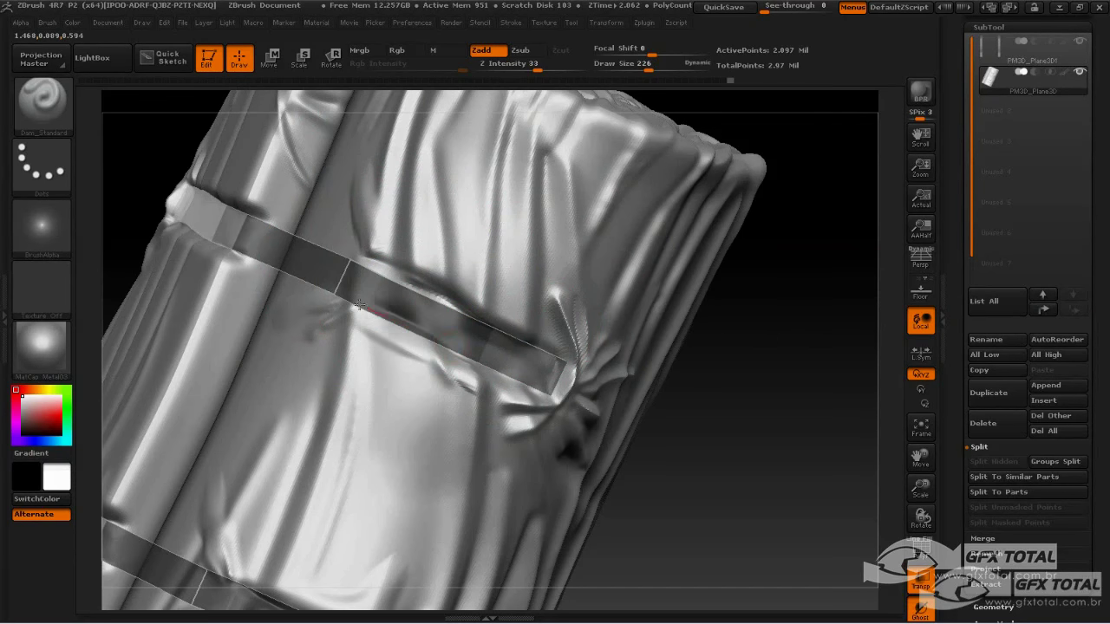
{"action": "mouse_move", "coordinate": [348, 271]}
{"action": "left_mouse_down"}
{"action": "mouse_move", "coordinate": [397, 286]}
{"action": "mouse_move", "coordinate": [372, 310]}
{"action": "mouse_move", "coordinate": [446, 285]}
{"action": "mouse_move", "coordinate": [511, 338]}
{"action": "mouse_move", "coordinate": [359, 272]}
{"action": "mouse_move", "coordinate": [390, 273]}
{"action": "mouse_move", "coordinate": [260, 240]}
{"action": "left_mouse_up"}
- Pull the fold onto the strap's top edge with Move at size 122, then turn Transp off
{"action": "left_click", "coordinate": [58, 104]}
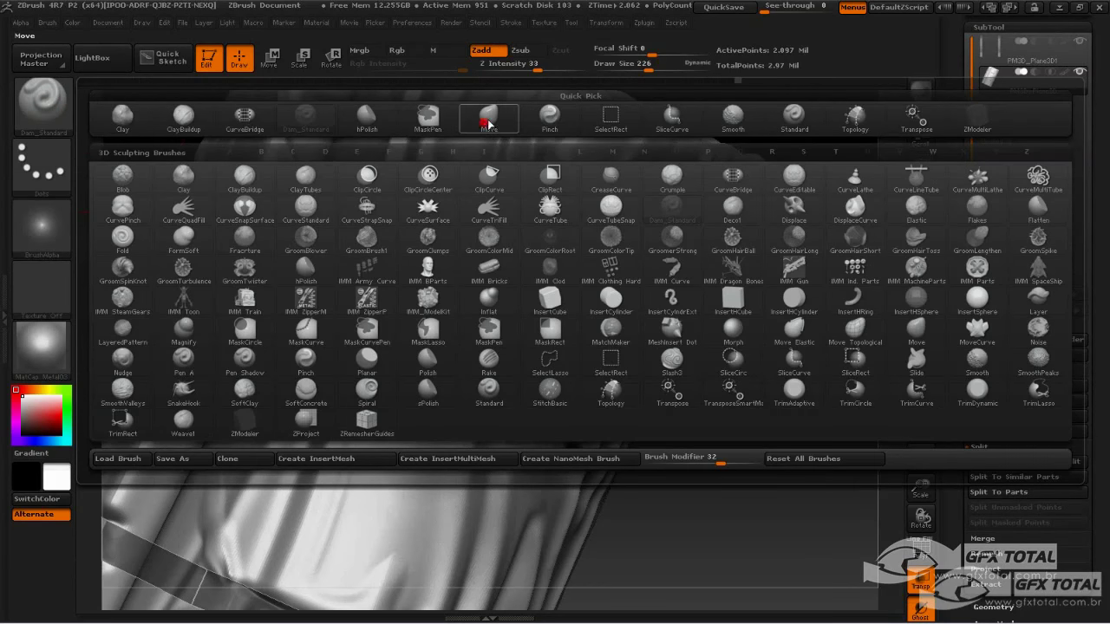
{"action": "left_click", "coordinate": [488, 124]}
{"action": "key", "text": "space"}
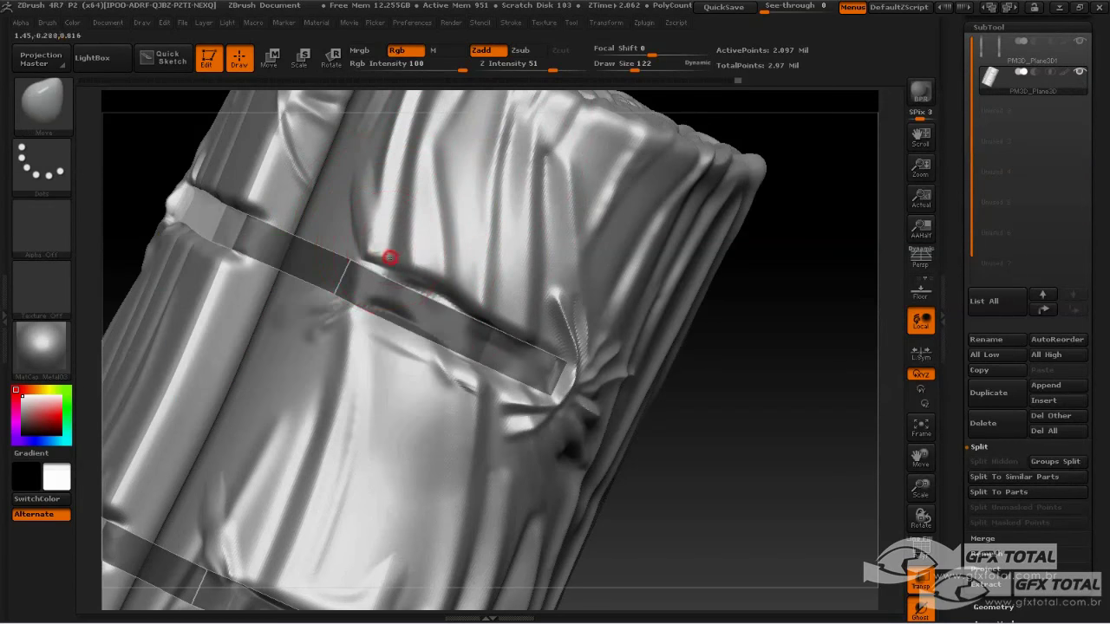
{"action": "left_click_drag", "start_coordinate": [391, 258], "coordinate": [477, 308]}
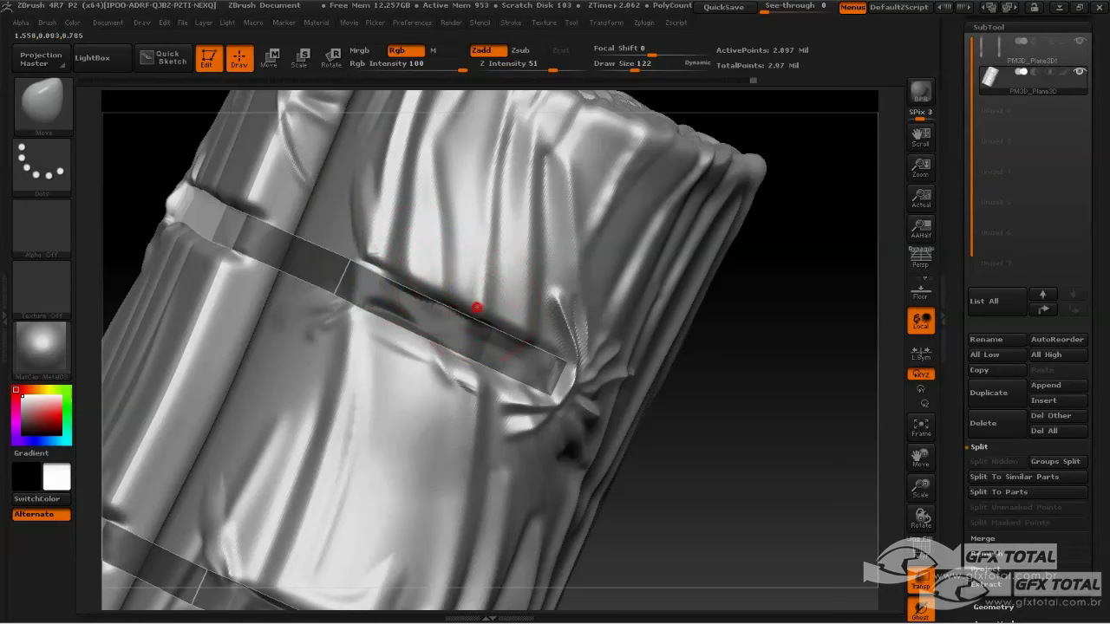
{"action": "left_click", "coordinate": [922, 581]}
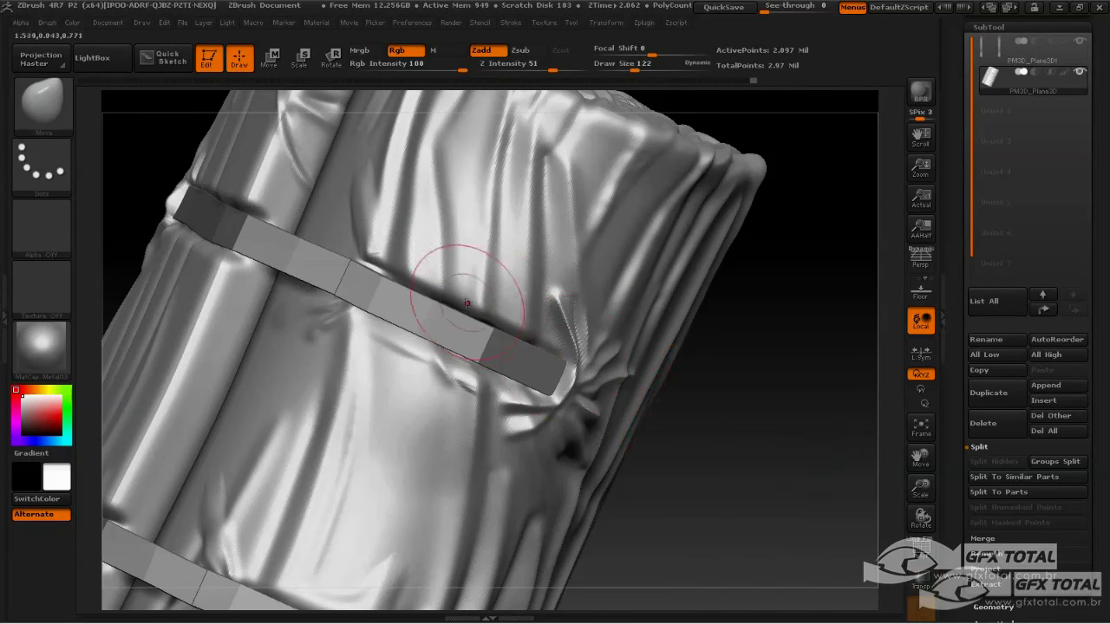
- Push down and soften the cloth folds just below the strap
{"action": "mouse_move", "coordinate": [383, 258]}
{"action": "left_mouse_down"}
{"action": "mouse_move", "coordinate": [380, 299]}
{"action": "mouse_move", "coordinate": [513, 405]}
{"action": "mouse_move", "coordinate": [354, 347]}
{"action": "mouse_move", "coordinate": [426, 372]}
{"action": "left_mouse_up"}
{"action": "mouse_move", "coordinate": [625, 451]}
{"action": "left_mouse_down"}
{"action": "mouse_move", "coordinate": [738, 492]}
{"action": "mouse_move", "coordinate": [705, 426]}
{"action": "mouse_move", "coordinate": [719, 463]}
{"action": "mouse_move", "coordinate": [685, 416]}
{"action": "left_mouse_up"}
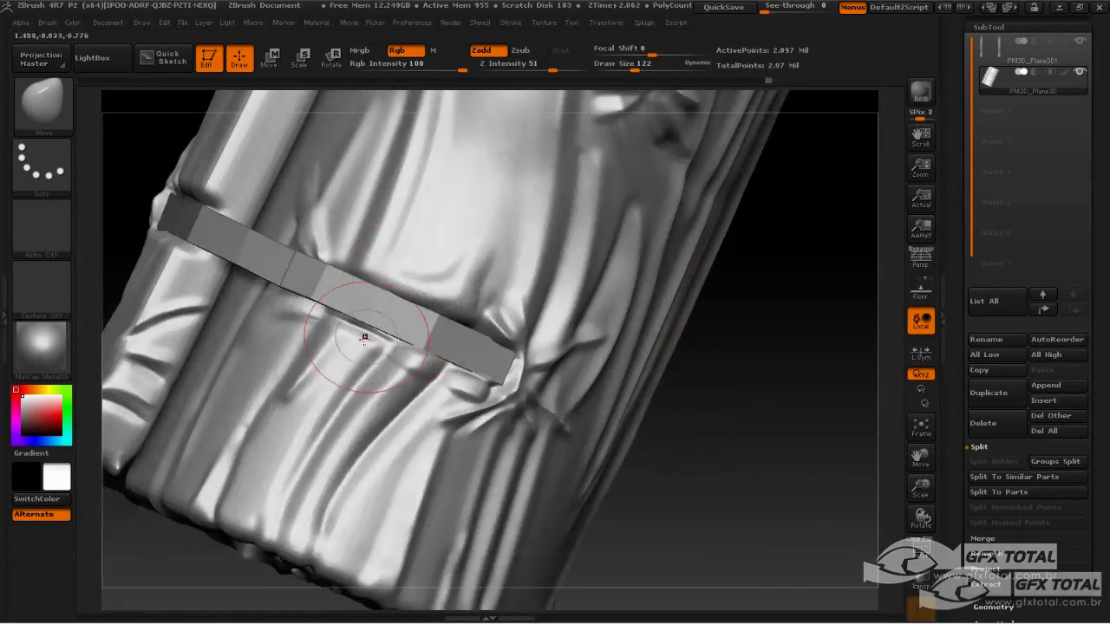
{"action": "left_click_drag", "start_coordinate": [365, 337], "coordinate": [339, 339], "text": "shift"}
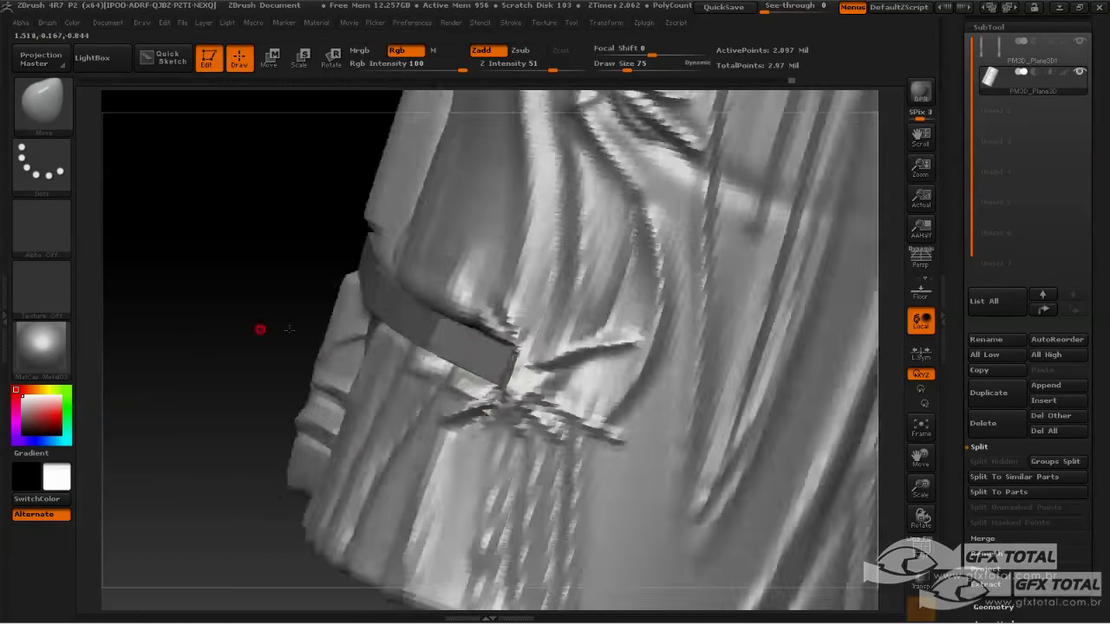
{"action": "left_click_drag", "start_coordinate": [260, 329], "coordinate": [398, 292]}
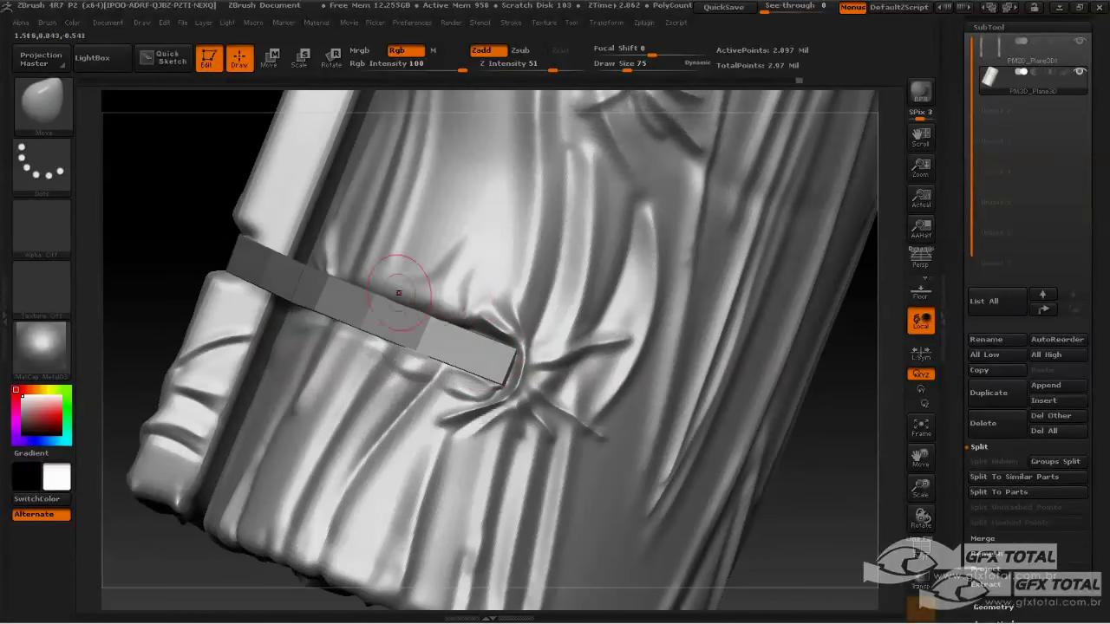
{"action": "left_click_drag", "start_coordinate": [373, 252], "coordinate": [520, 301]}
- Enlarge the brush and fit the cloth into view
{"action": "key", "text": "space"}
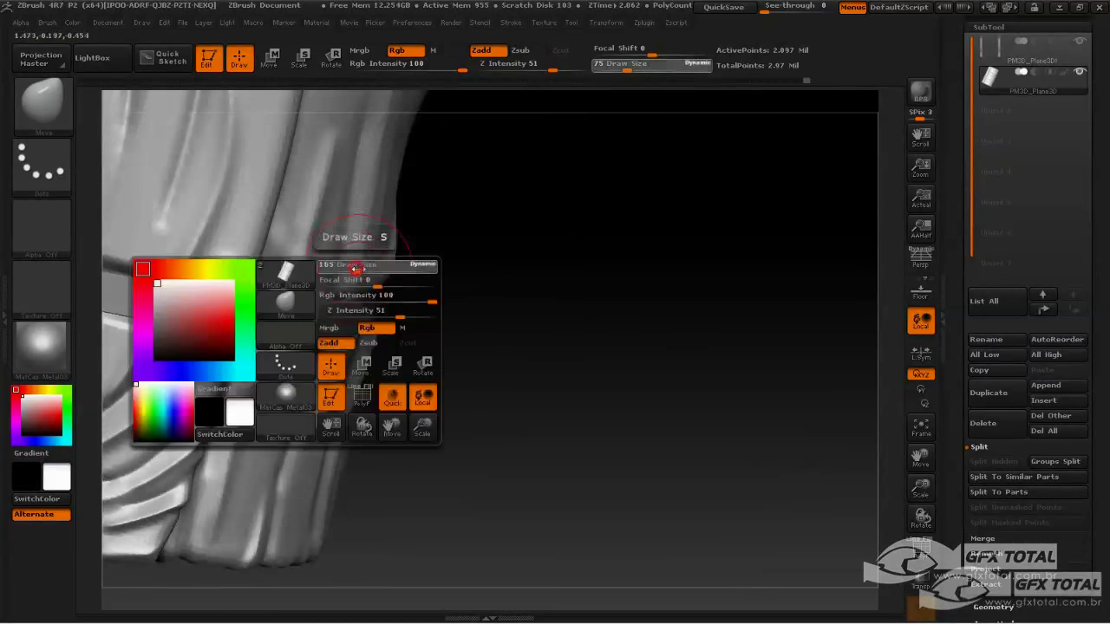
{"action": "left_click_drag", "start_coordinate": [347, 305], "coordinate": [399, 305]}
{"action": "left_click_drag", "start_coordinate": [486, 347], "coordinate": [537, 366]}
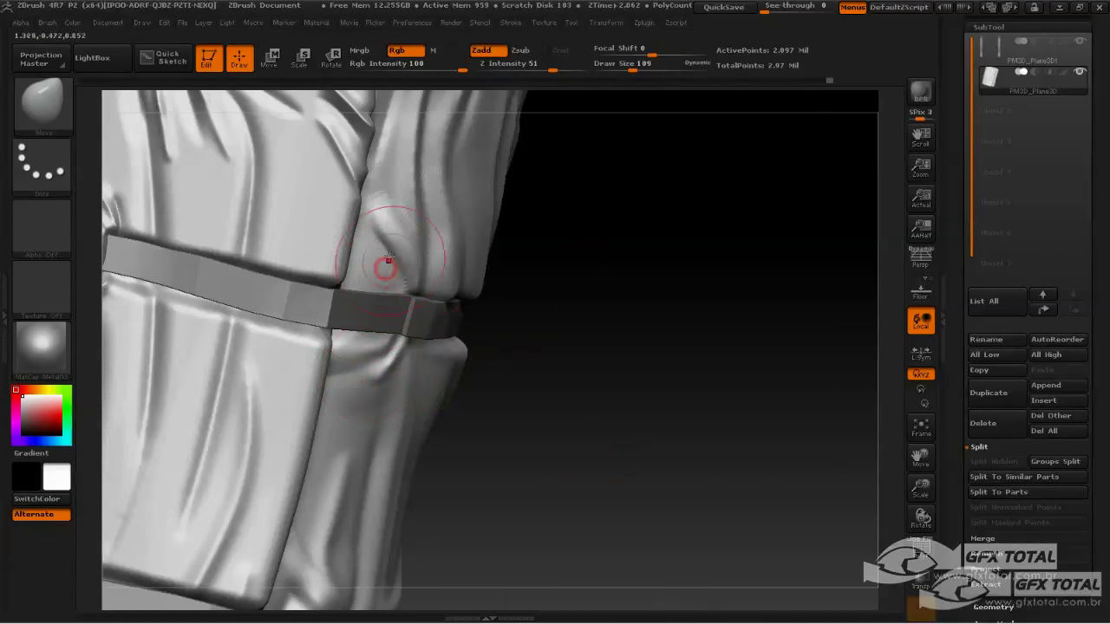
{"action": "key", "text": "f"}
{"action": "key", "text": "space"}
{"action": "left_click_drag", "start_coordinate": [422, 407], "coordinate": [451, 408]}
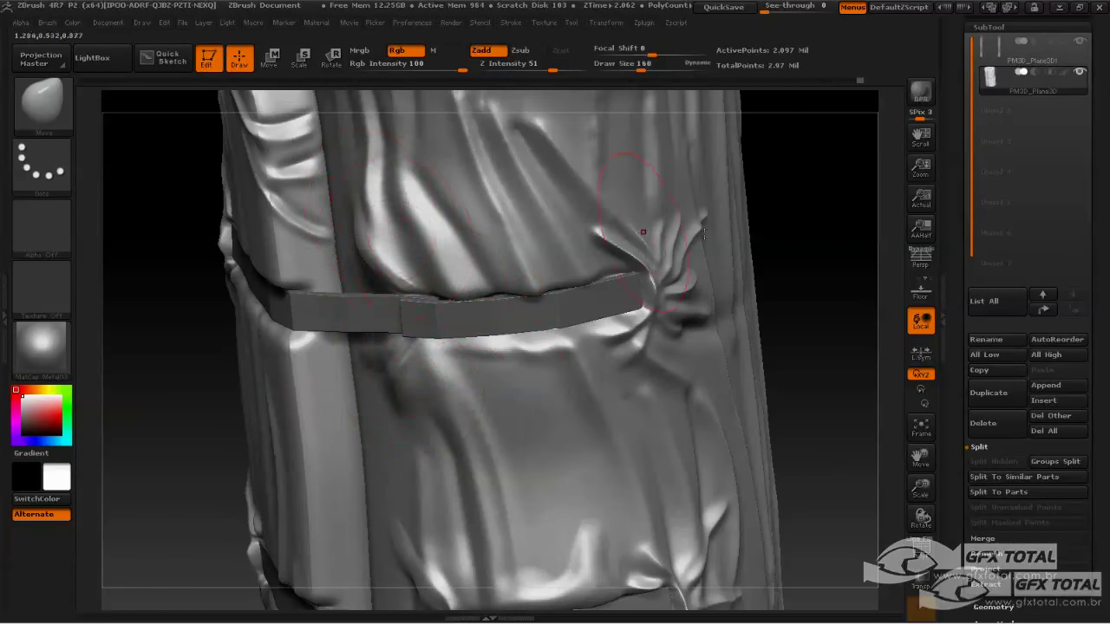
- Alt-click the strap to make PM3D_Plane3D1 the active subtool
{"action": "mouse_move", "coordinate": [377, 247]}
{"action": "left_mouse_down", "text": "alt"}
{"action": "mouse_move", "coordinate": [719, 203]}
{"action": "mouse_move", "coordinate": [759, 429]}
{"action": "mouse_move", "coordinate": [499, 368]}
{"action": "left_mouse_up", "text": "alt"}
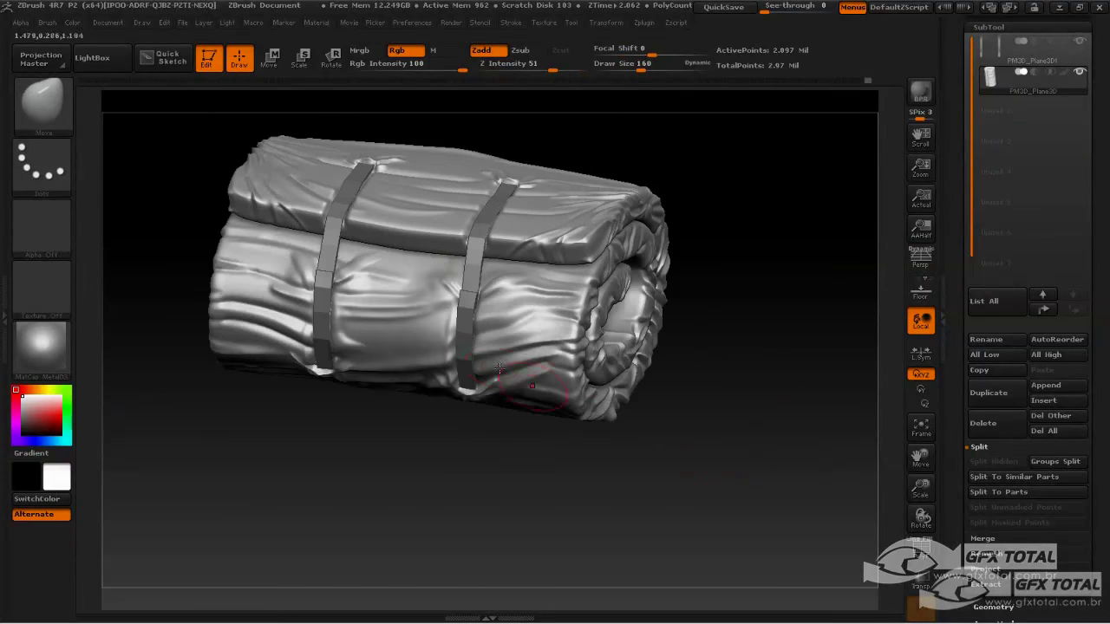
{"action": "left_click_drag", "start_coordinate": [423, 418], "coordinate": [450, 308], "text": "alt"}
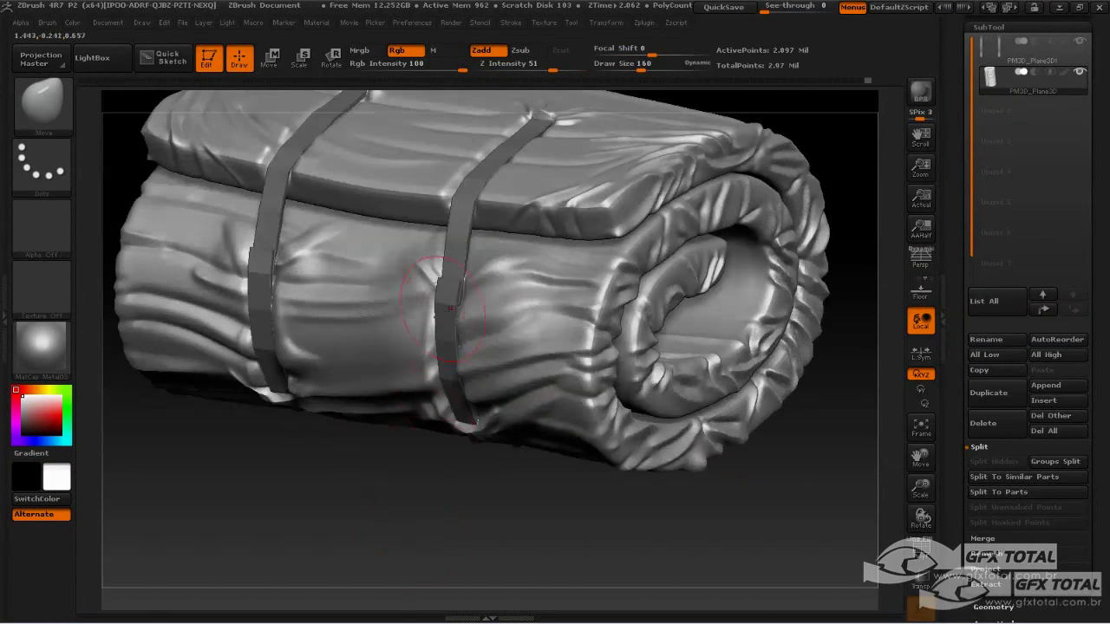
{"action": "left_click", "coordinate": [445, 305], "text": "alt"}
{"action": "left_click_drag", "start_coordinate": [396, 483], "coordinate": [398, 505]}
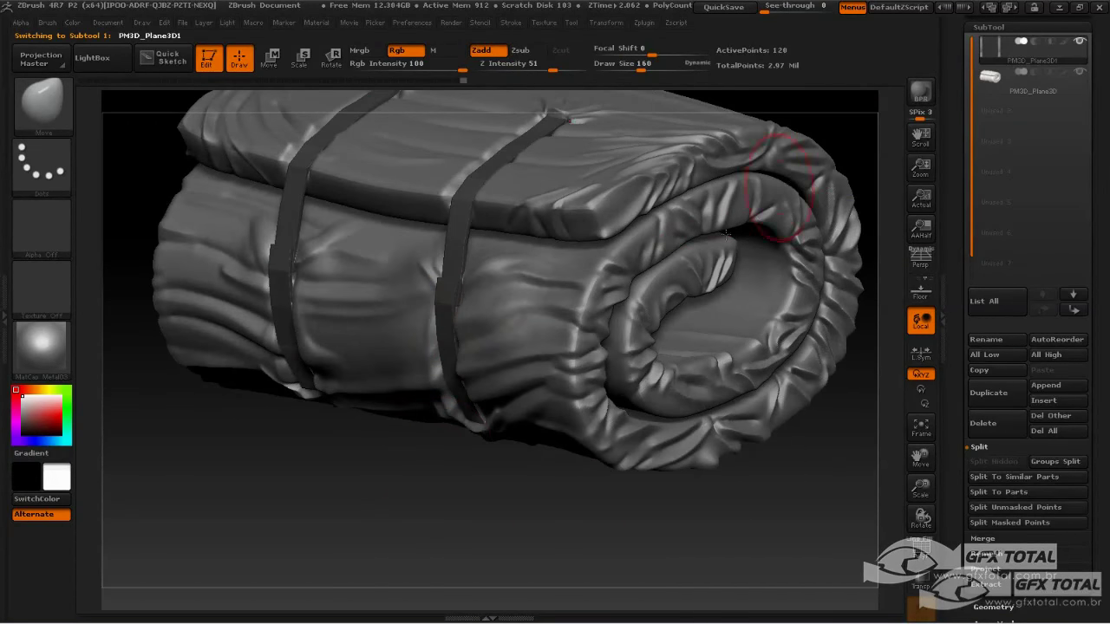
- Switch to the ZModeler brush and display the strap's polygroup colours
{"action": "mouse_move", "coordinate": [268, 494]}
{"action": "left_mouse_down"}
{"action": "mouse_move", "coordinate": [458, 530]}
{"action": "mouse_move", "coordinate": [267, 452]}
{"action": "mouse_move", "coordinate": [240, 417]}
{"action": "left_mouse_up"}
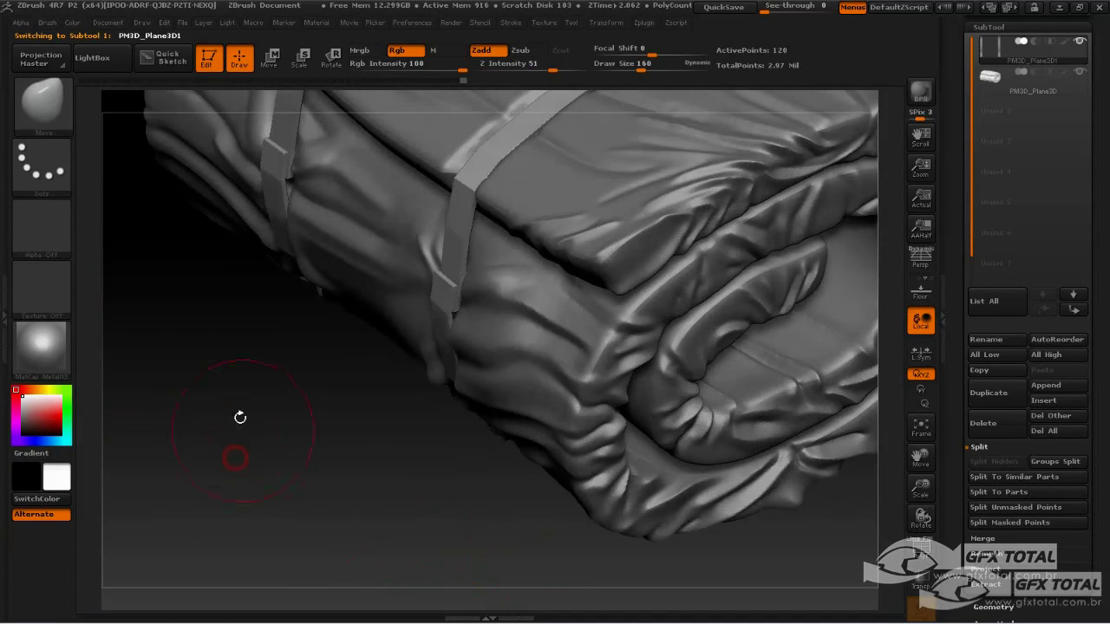
{"action": "left_click", "coordinate": [45, 120]}
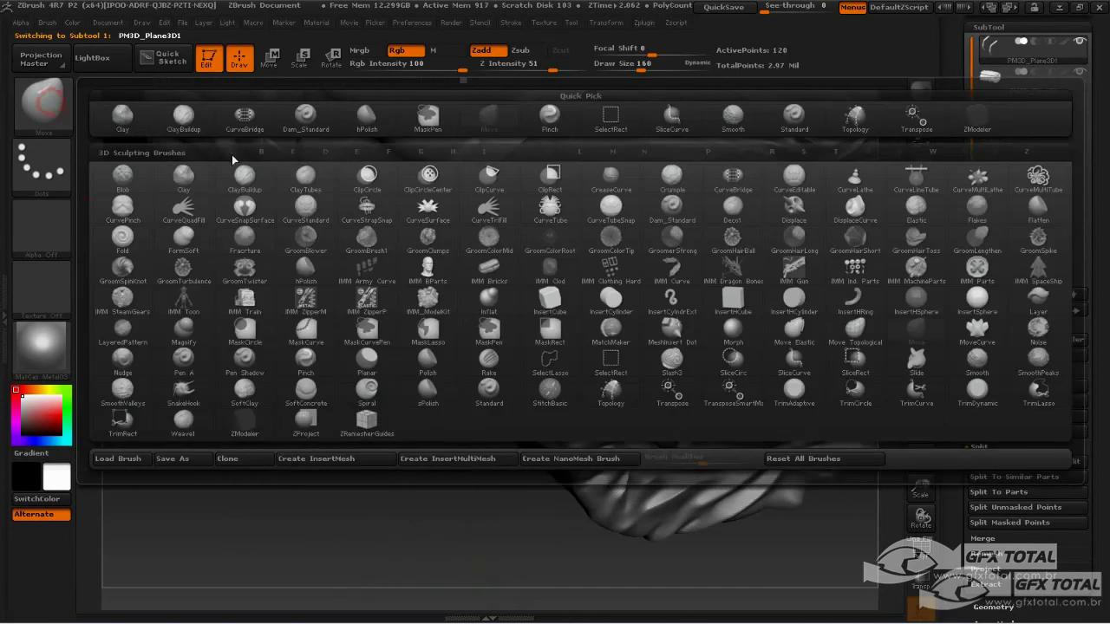
{"action": "left_click", "coordinate": [246, 423]}
{"action": "left_click_drag", "start_coordinate": [285, 391], "coordinate": [361, 456]}
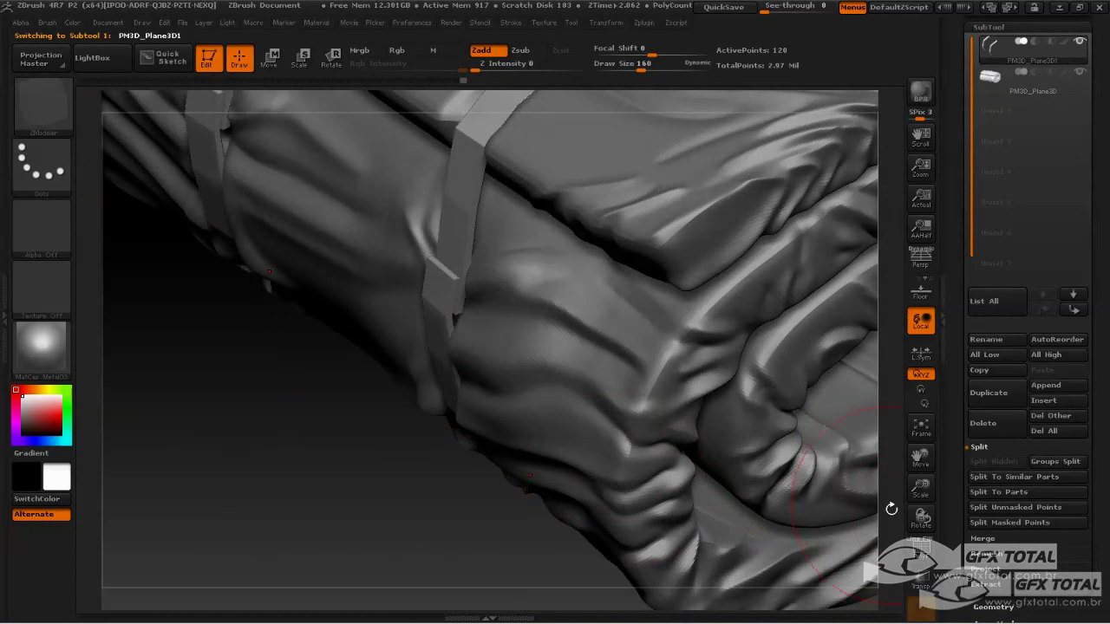
{"action": "key", "text": "shift+f"}
{"action": "left_click_drag", "start_coordinate": [267, 401], "coordinate": [200, 383]}
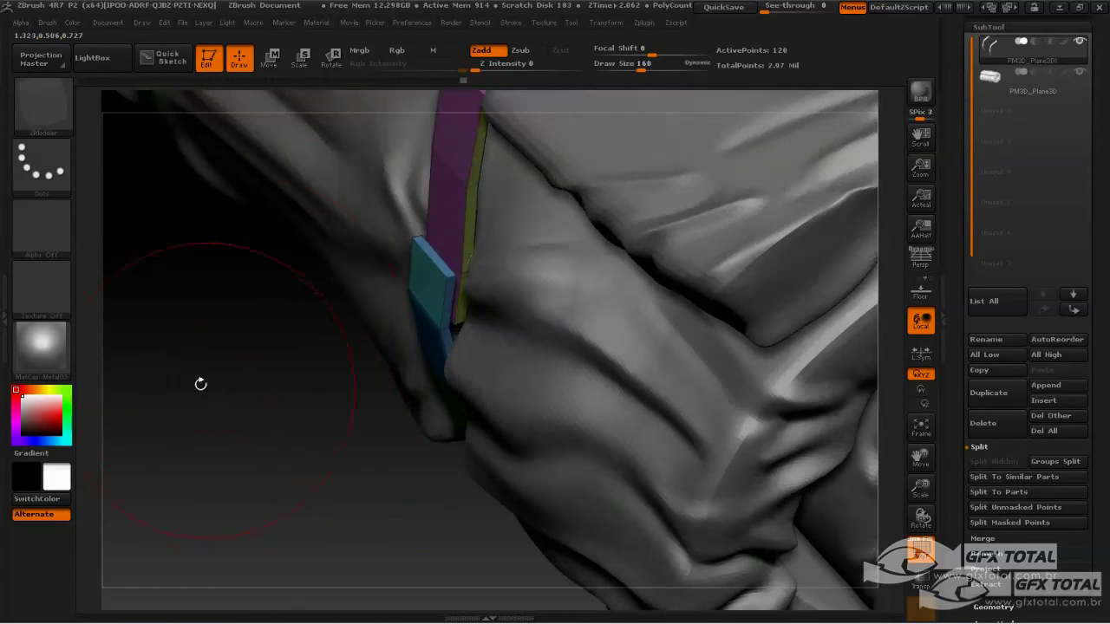
- QMesh-extrude the strap's end face outward into a flat plate for the buckle
{"action": "key", "text": "space"}
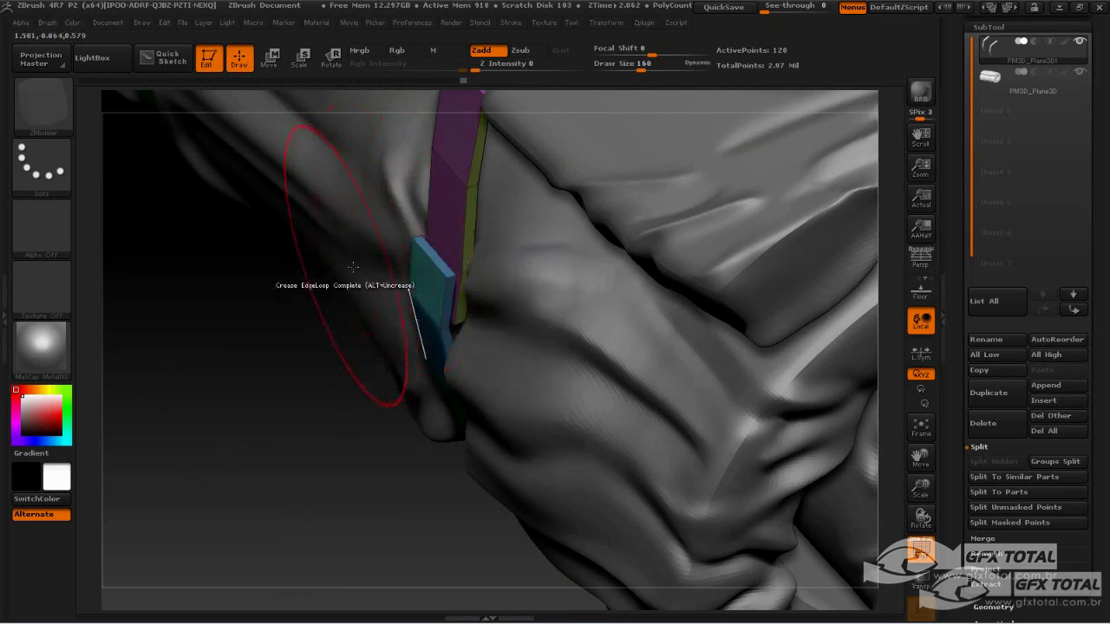
{"action": "left_click_drag", "start_coordinate": [345, 273], "coordinate": [198, 358]}
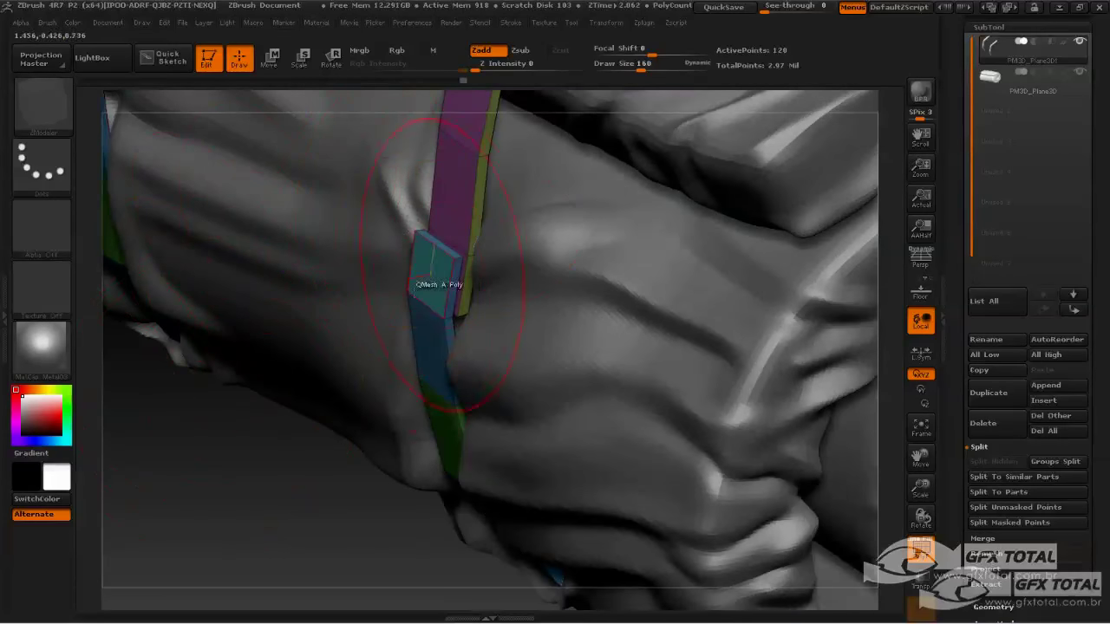
{"action": "mouse_move", "coordinate": [433, 275]}
{"action": "left_mouse_down"}
{"action": "mouse_move", "coordinate": [243, 380]}
{"action": "mouse_move", "coordinate": [382, 227]}
{"action": "left_mouse_up"}
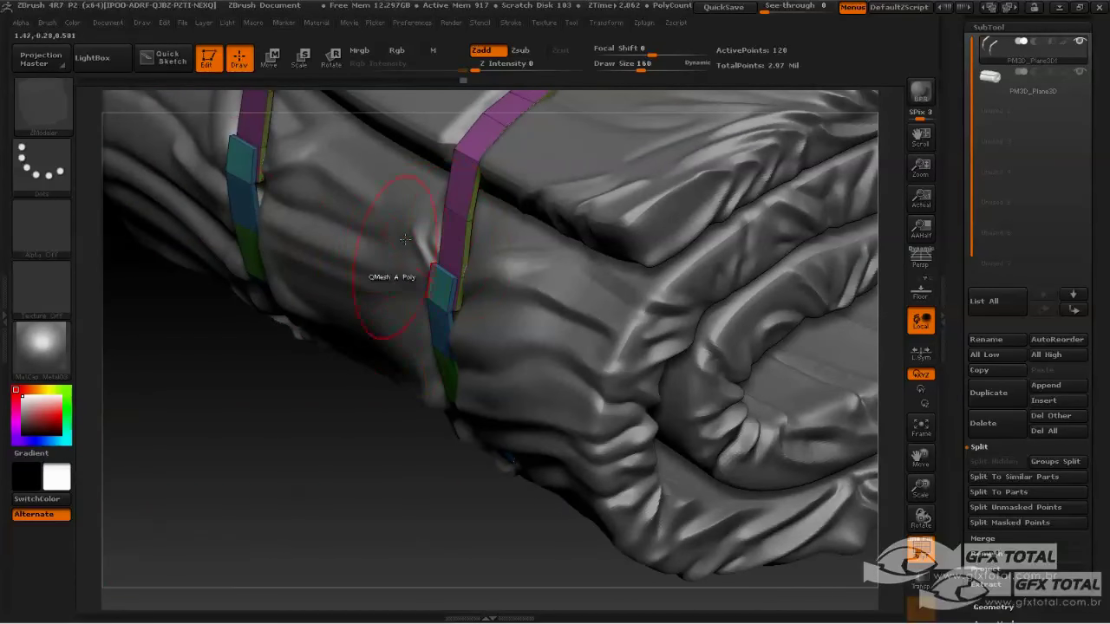
{"action": "mouse_move", "coordinate": [320, 415]}
{"action": "left_mouse_down"}
{"action": "mouse_move", "coordinate": [245, 366]}
{"action": "mouse_move", "coordinate": [298, 341]}
{"action": "left_mouse_up"}
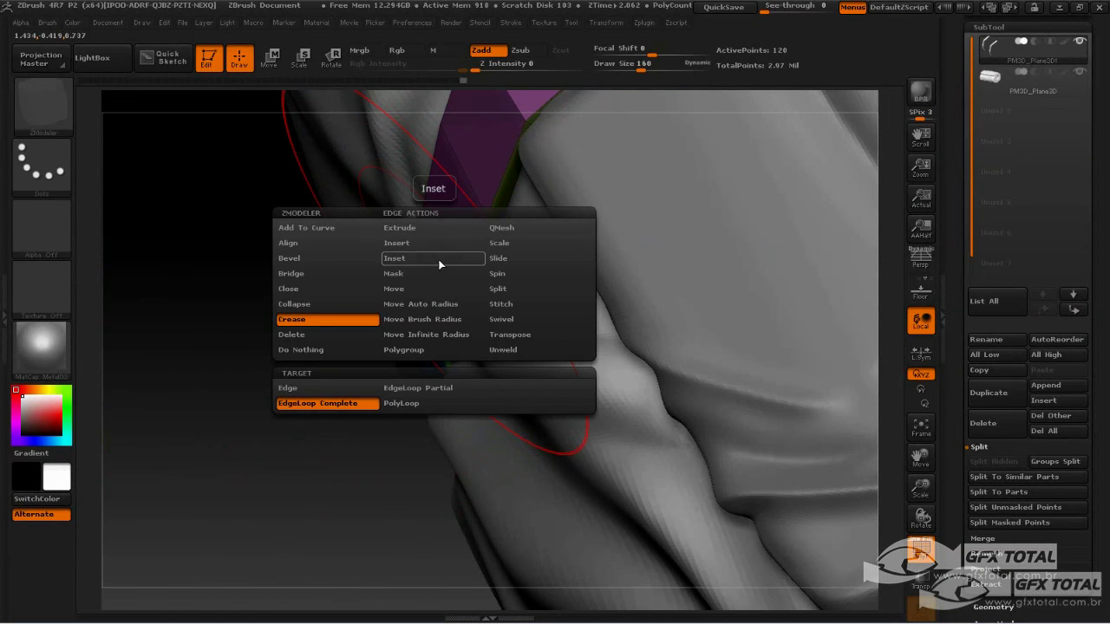
{"action": "mouse_move", "coordinate": [440, 263]}
{"action": "left_mouse_down"}
{"action": "mouse_move", "coordinate": [247, 314]}
{"action": "mouse_move", "coordinate": [252, 304]}
{"action": "left_mouse_up"}
{"action": "key", "text": "space"}
{"action": "left_click_drag", "start_coordinate": [425, 259], "coordinate": [516, 32]}
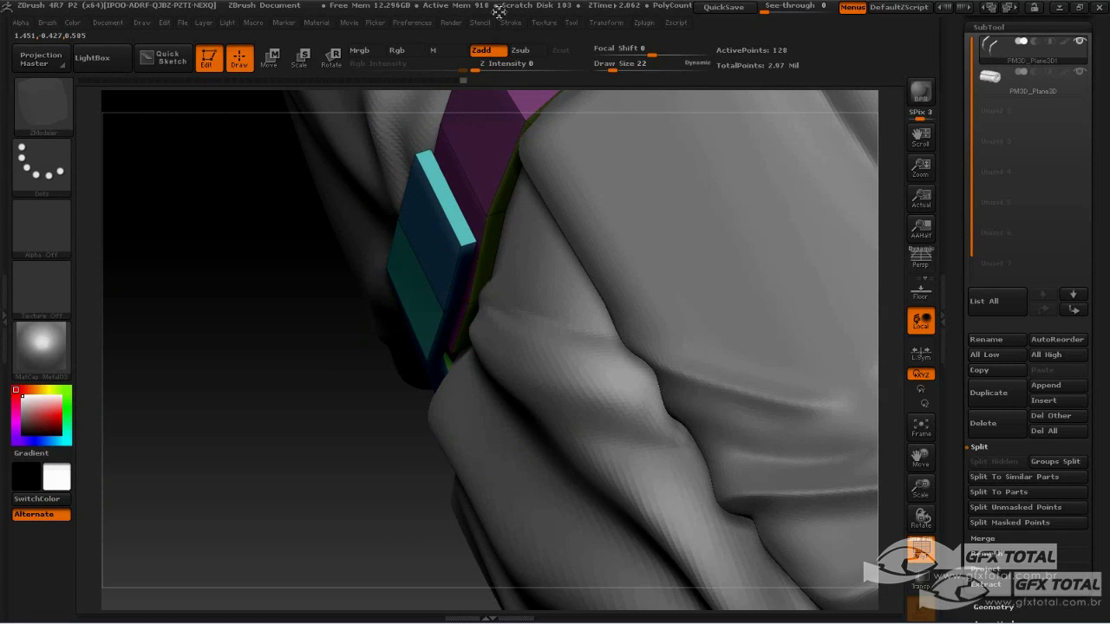
{"action": "mouse_move", "coordinate": [252, 389]}
{"action": "left_mouse_down"}
{"action": "mouse_move", "coordinate": [225, 260]}
{"action": "mouse_move", "coordinate": [203, 292]}
{"action": "mouse_move", "coordinate": [223, 208]}
{"action": "mouse_move", "coordinate": [360, 299]}
{"action": "left_mouse_up"}
- Mask only the green end strip and draw a Transpose rotation axis out from it
{"action": "key", "text": "ctrl"}
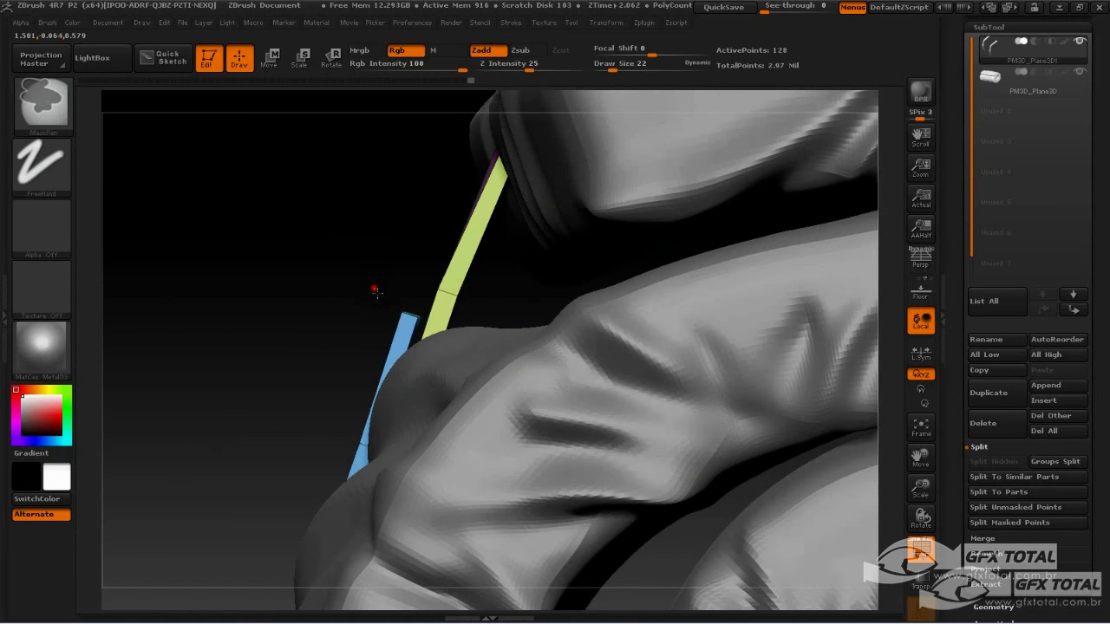
{"action": "left_click", "coordinate": [396, 248], "text": "ctrl"}
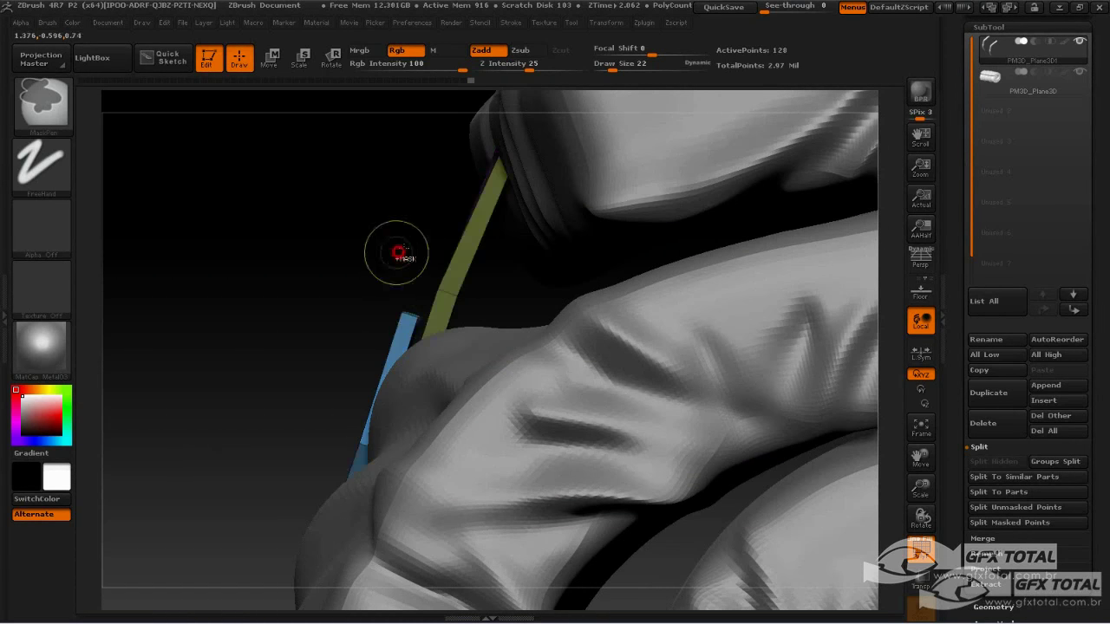
{"action": "key", "text": "r"}
{"action": "left_click_drag", "start_coordinate": [404, 310], "coordinate": [273, 181]}
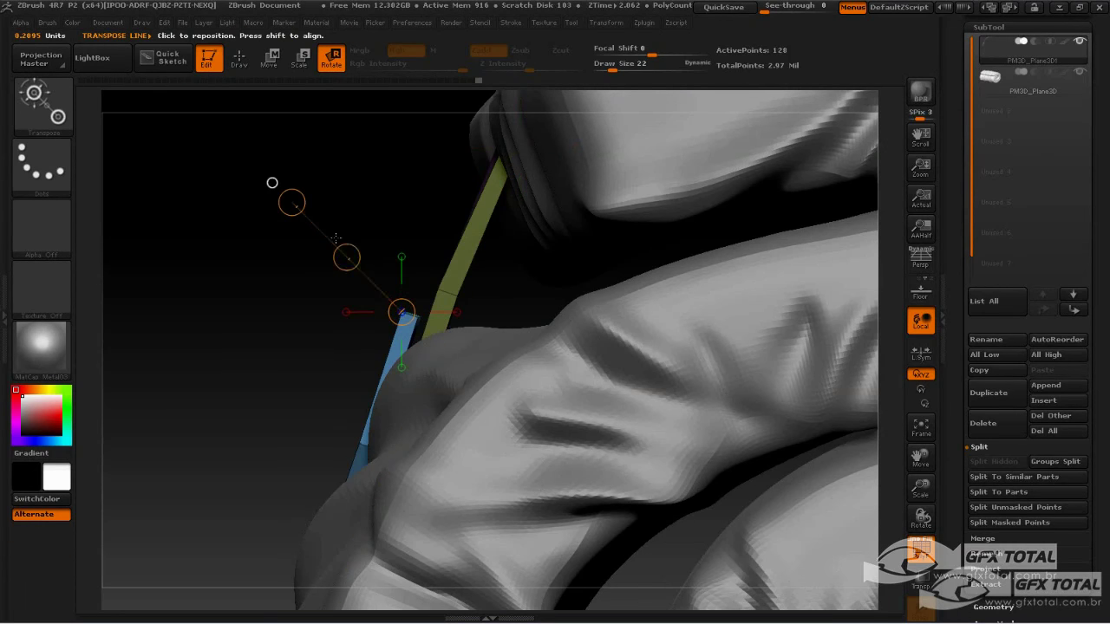
{"action": "key", "text": "ctrl"}
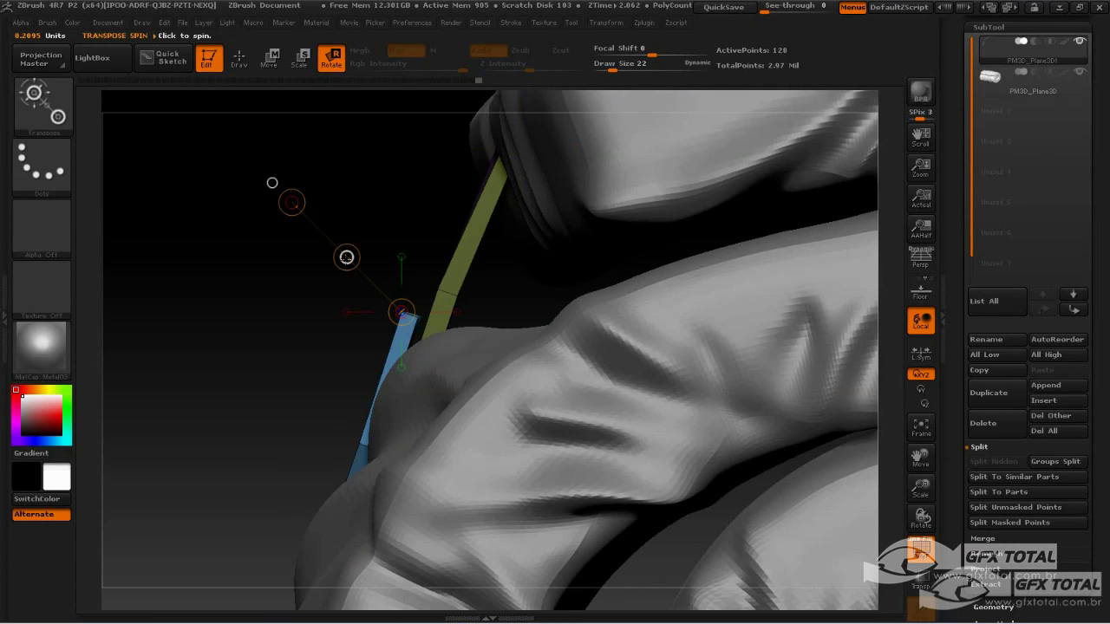
{"action": "key", "text": "ctrl"}
{"action": "left_click_drag", "start_coordinate": [301, 280], "coordinate": [330, 287], "text": "ctrl"}
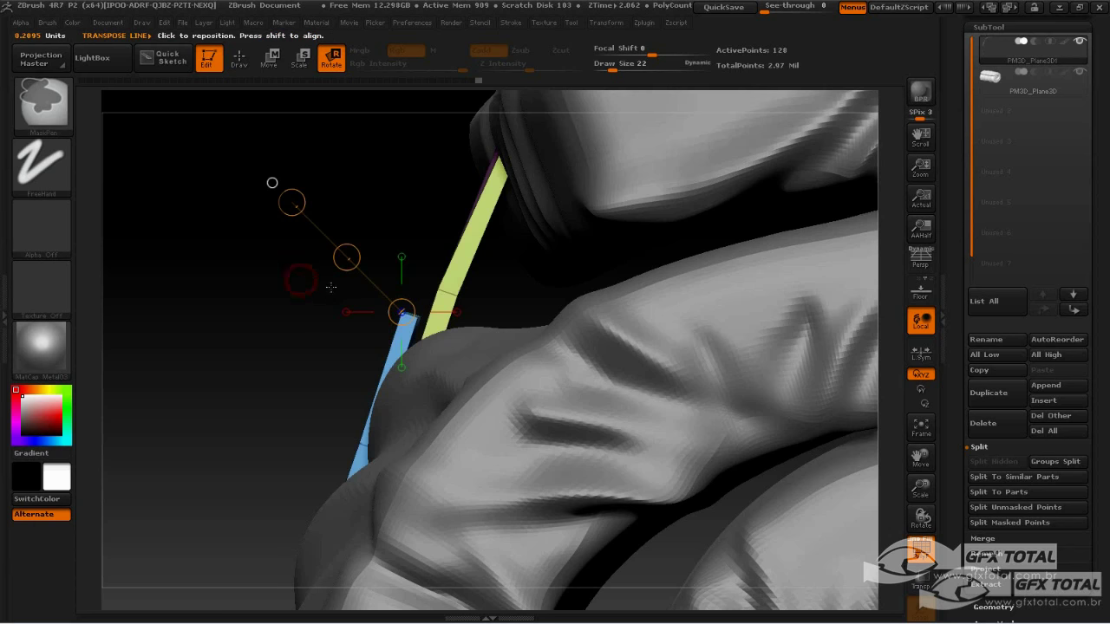
{"action": "left_click", "coordinate": [416, 239], "text": "ctrl"}
{"action": "left_click_drag", "start_coordinate": [402, 311], "coordinate": [292, 202]}
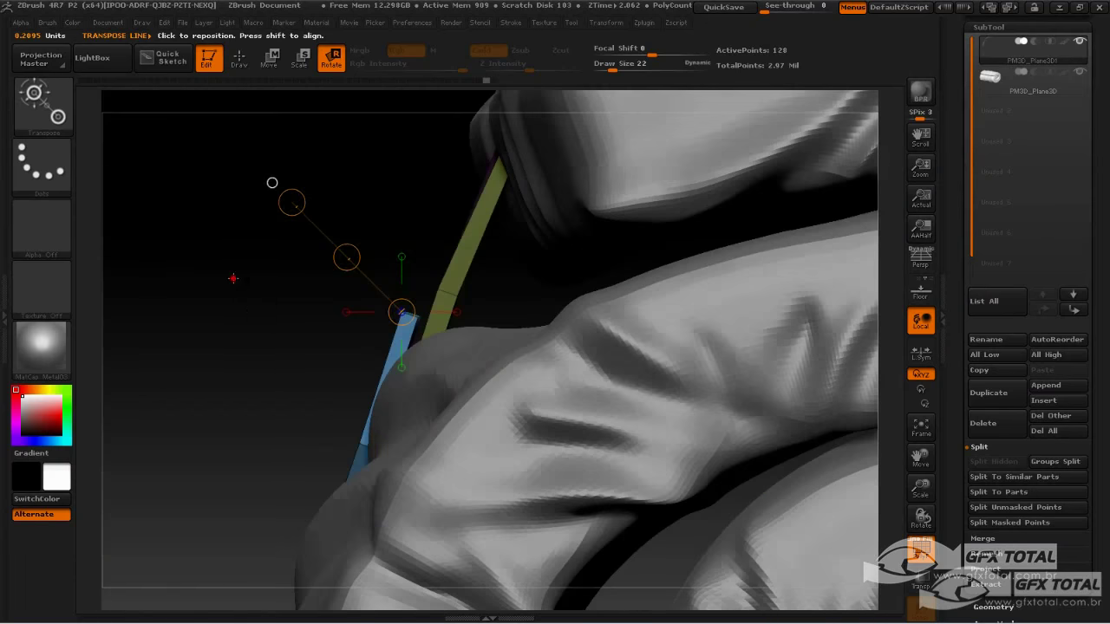
{"action": "left_click_drag", "start_coordinate": [233, 279], "coordinate": [251, 208]}
- Return to ZModeler and bring up the polygon actions over the cyan end face
{"action": "key", "text": "q"}
{"action": "left_click_drag", "start_coordinate": [346, 255], "coordinate": [415, 260]}
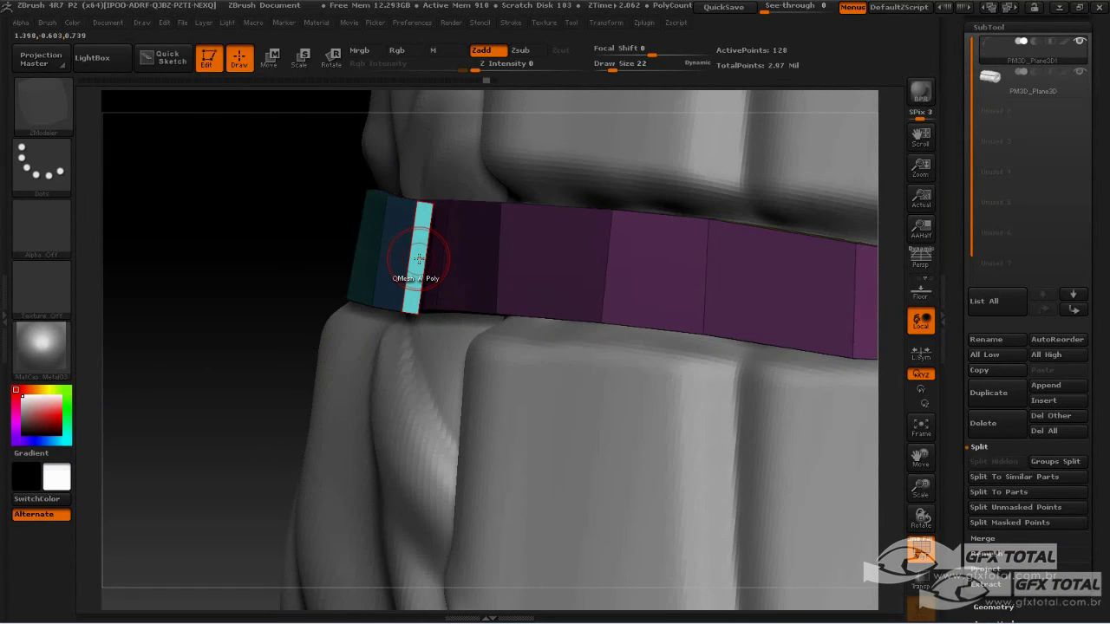
{"action": "key", "text": "space"}
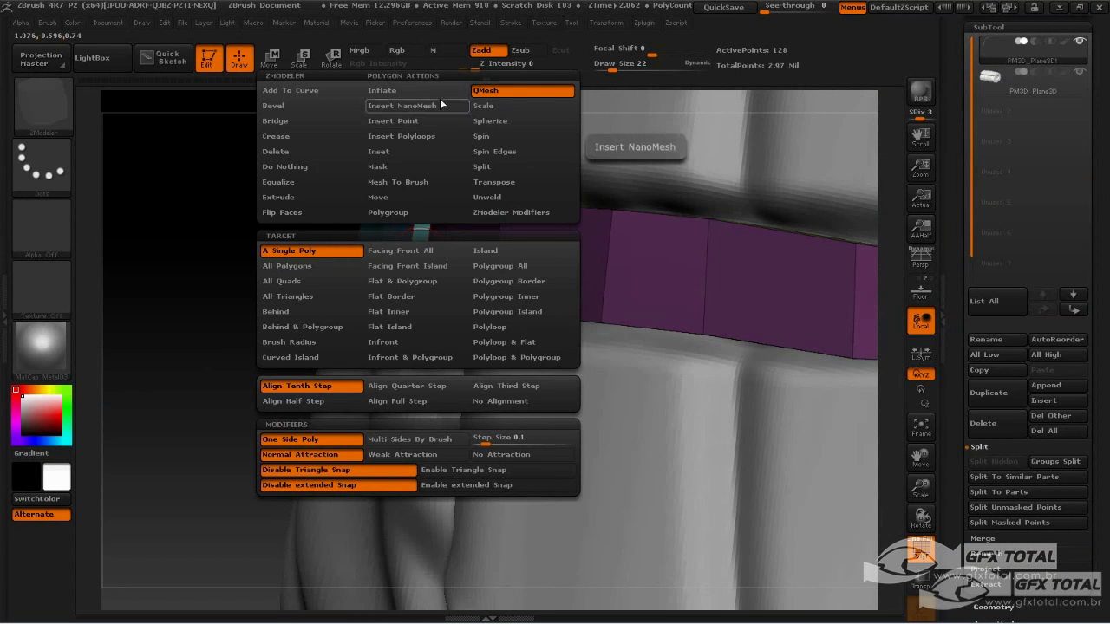
- Choose the Move polygon action, lower intensity to 26, and slide the edge loop toward the end
{"action": "left_click", "coordinate": [395, 197]}
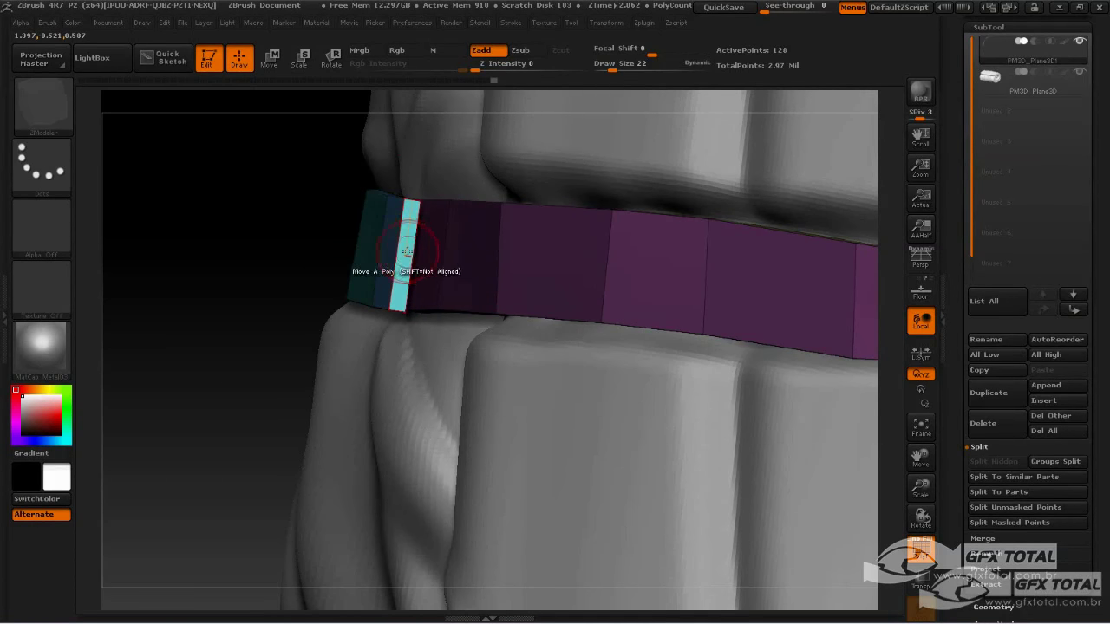
{"action": "left_click_drag", "start_coordinate": [534, 67], "coordinate": [528, 67]}
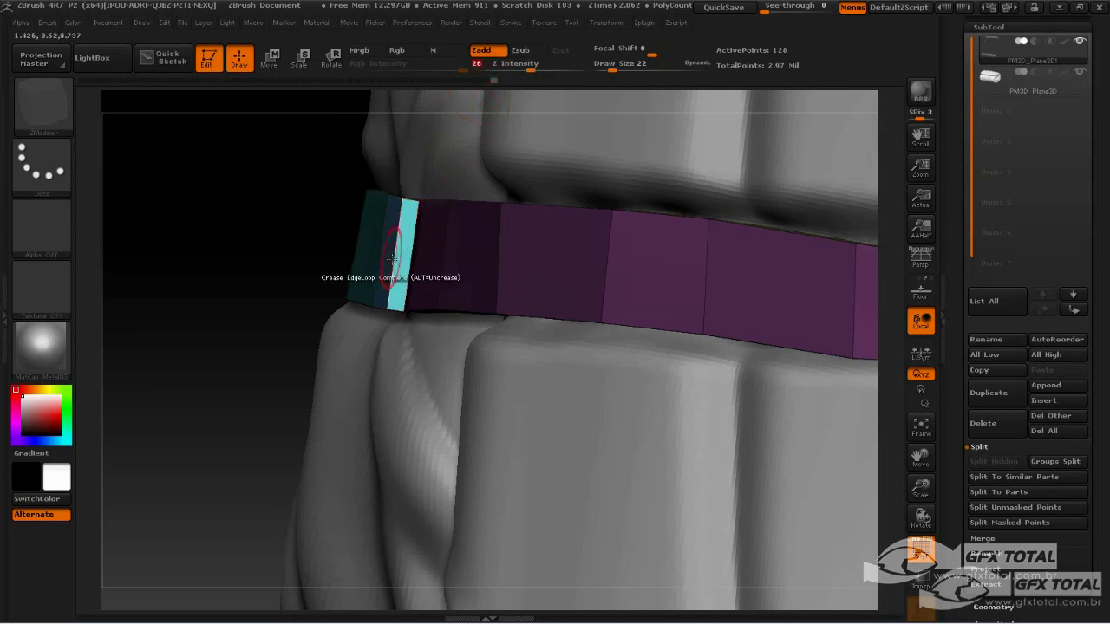
{"action": "left_click_drag", "start_coordinate": [358, 255], "coordinate": [222, 230]}
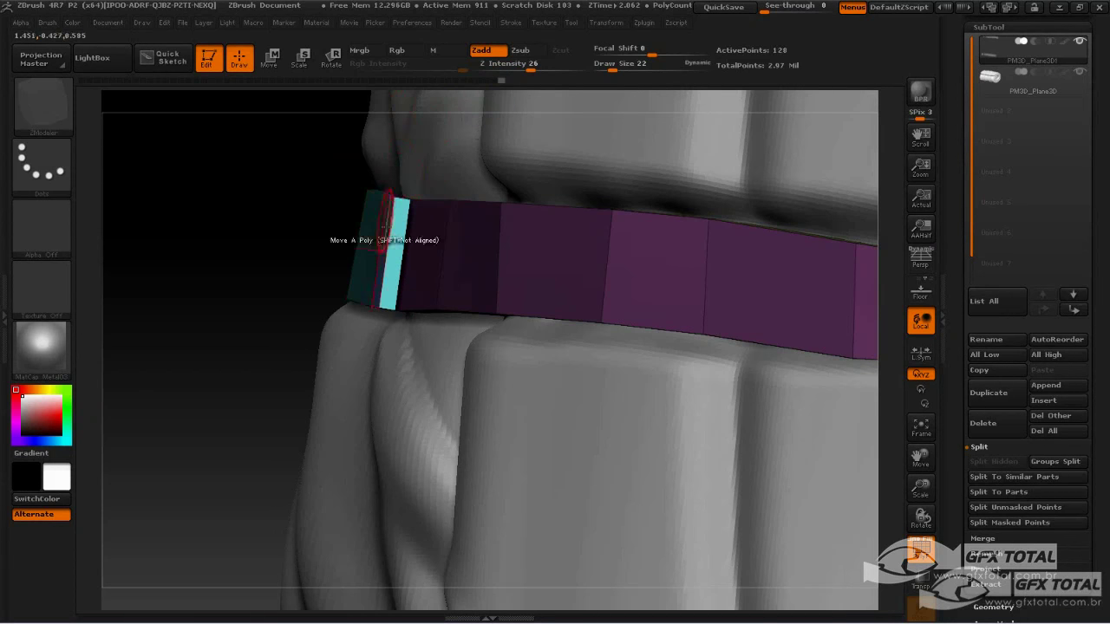
{"action": "mouse_move", "coordinate": [364, 251]}
{"action": "left_mouse_down"}
{"action": "mouse_move", "coordinate": [180, 231]}
{"action": "mouse_move", "coordinate": [197, 188]}
{"action": "left_mouse_up"}
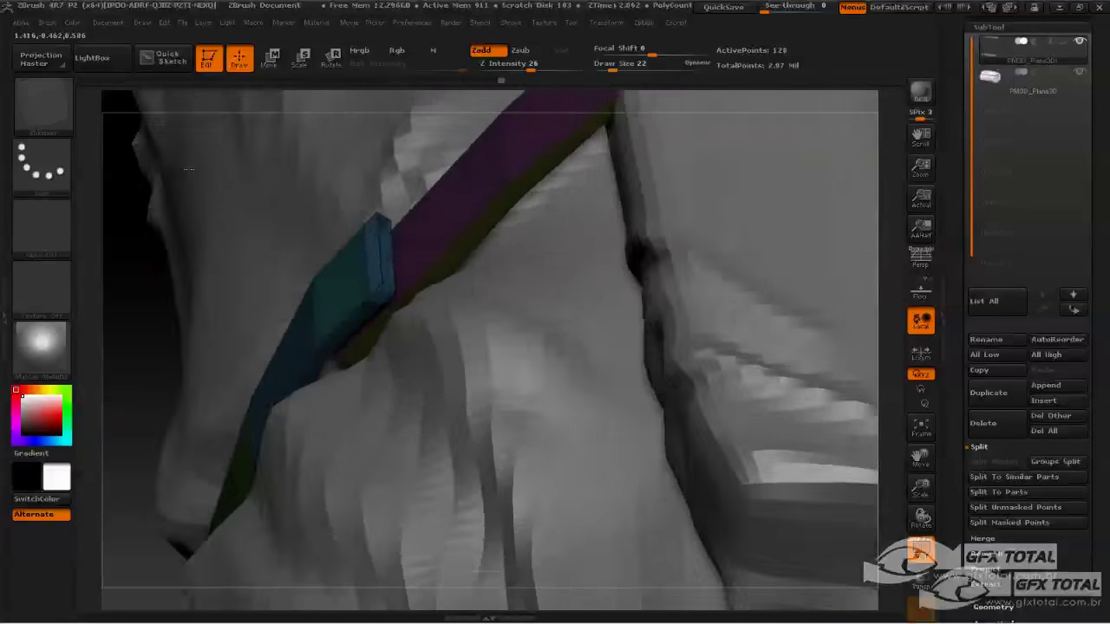
{"action": "key", "text": "ctrl+z"}
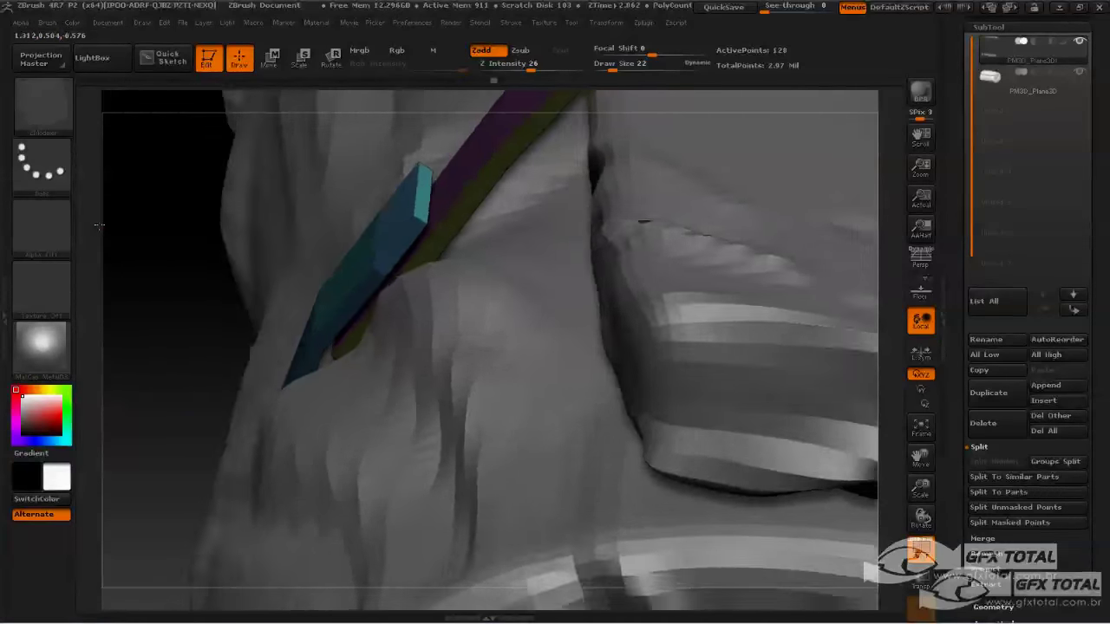
- With Align To Axis, pull the end polygon upward to lengthen the strap, then clear the mask
{"action": "left_click_drag", "start_coordinate": [102, 247], "coordinate": [382, 165]}
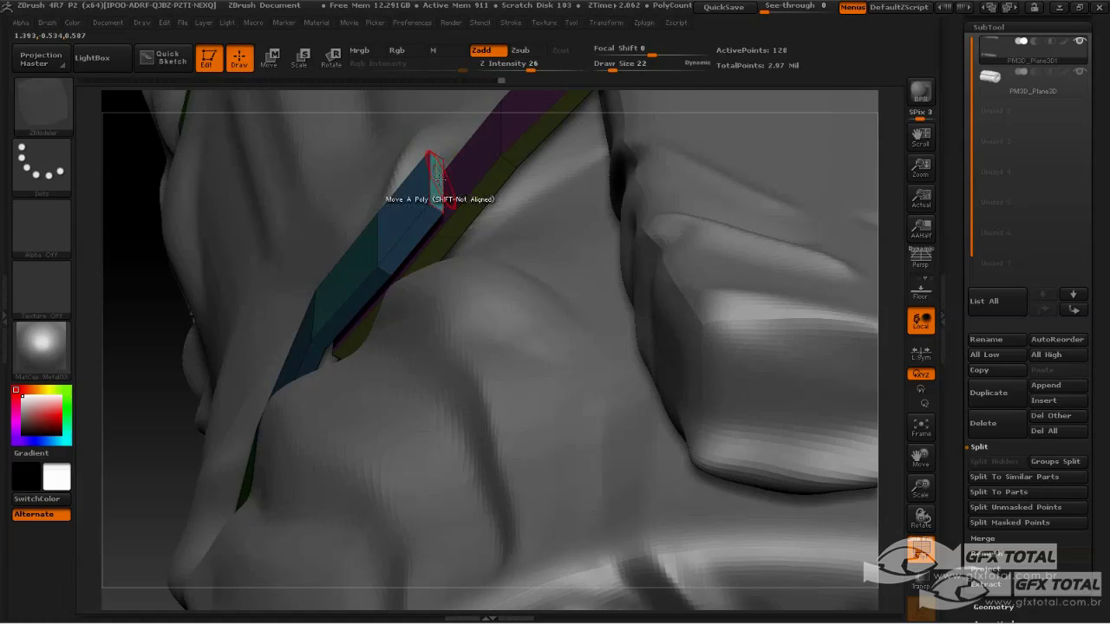
{"action": "key", "text": "space"}
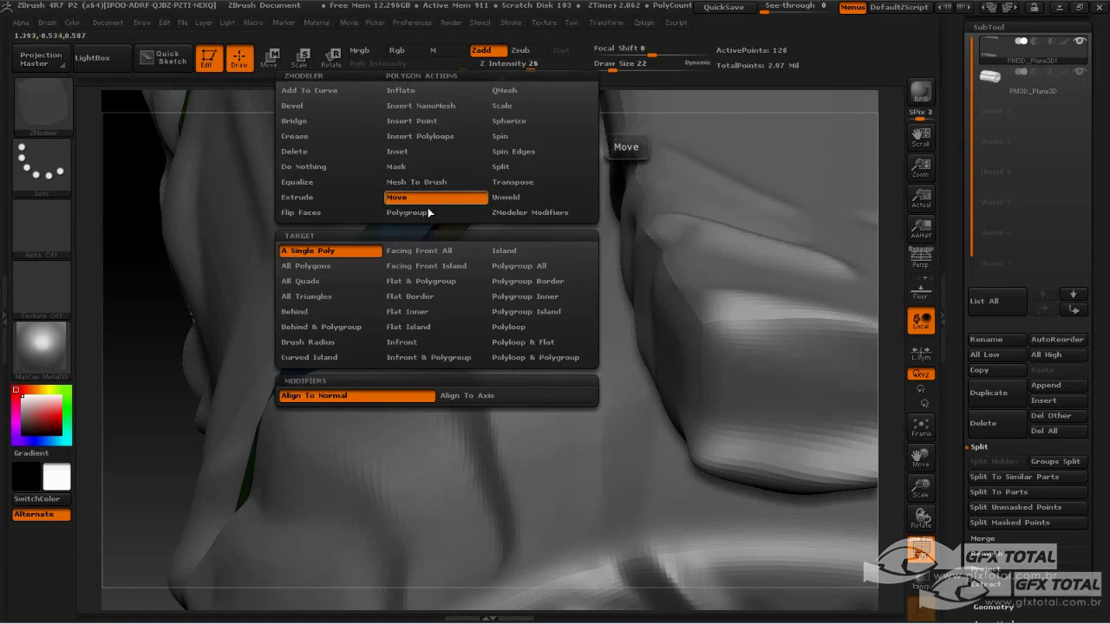
{"action": "left_click", "coordinate": [457, 395]}
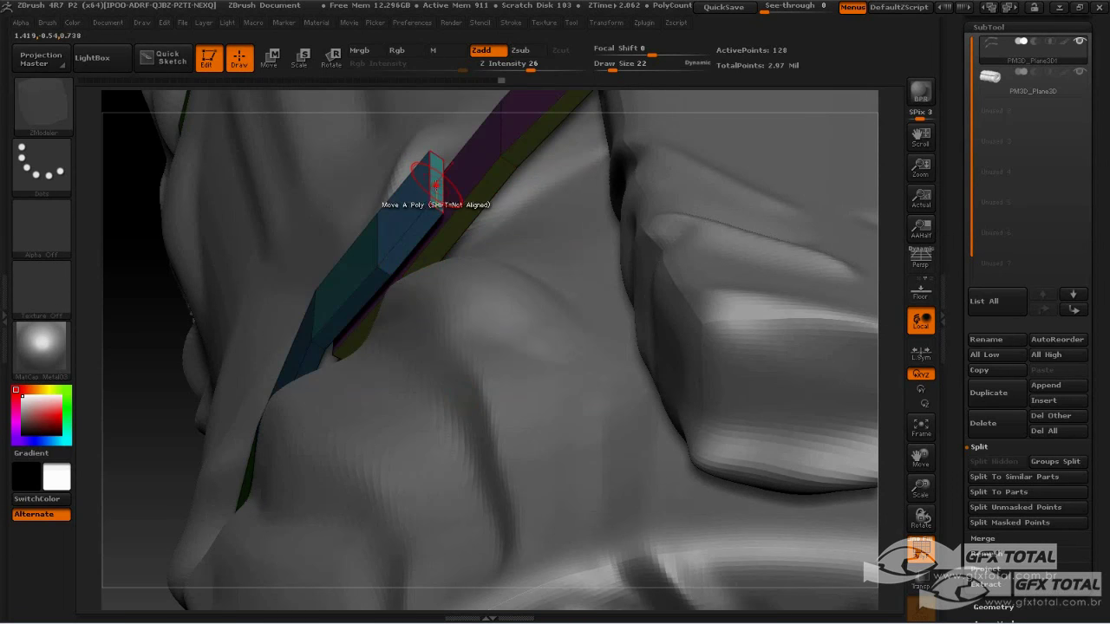
{"action": "left_click_drag", "start_coordinate": [435, 185], "coordinate": [384, 133]}
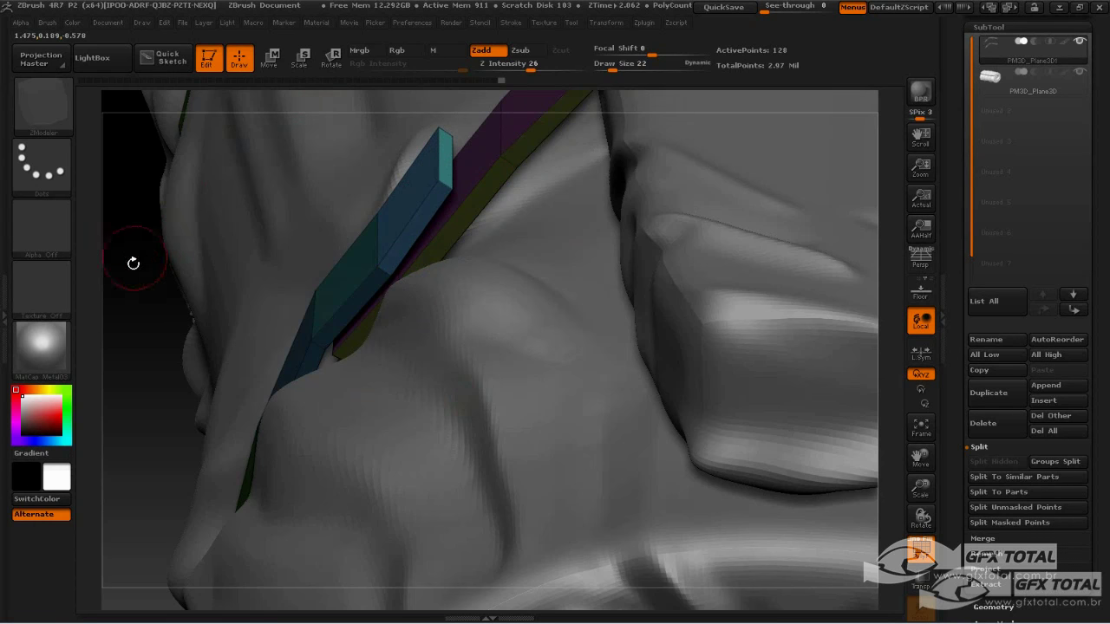
{"action": "mouse_move", "coordinate": [132, 263]}
{"action": "left_mouse_down"}
{"action": "mouse_move", "coordinate": [124, 228]}
{"action": "mouse_move", "coordinate": [134, 216]}
{"action": "mouse_move", "coordinate": [257, 165]}
{"action": "left_mouse_up"}
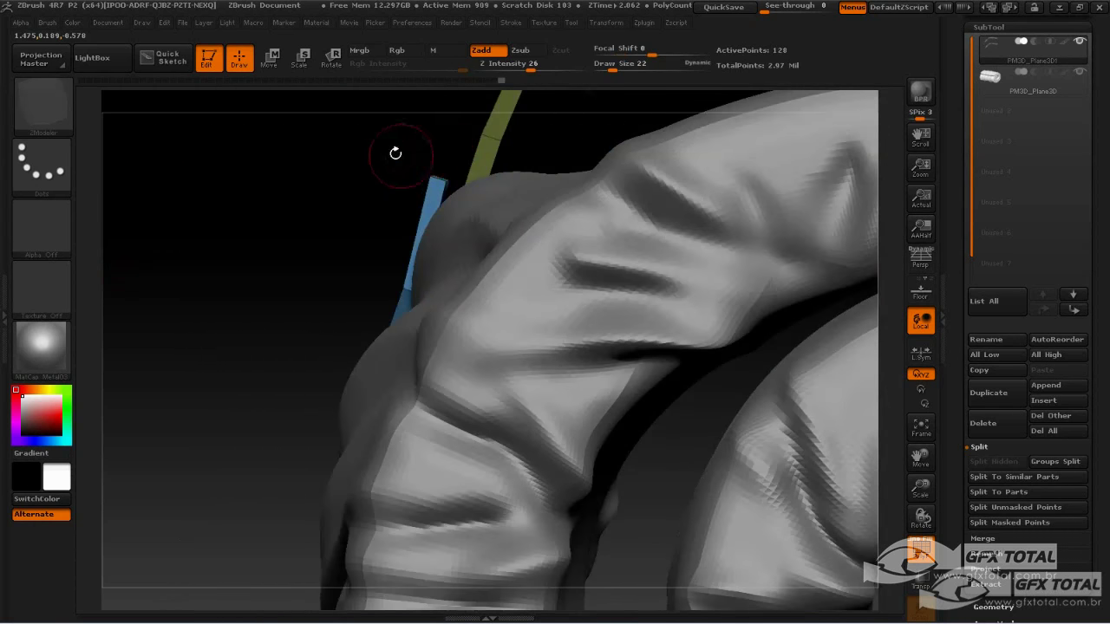
{"action": "key", "text": "ctrl"}
{"action": "left_click_drag", "start_coordinate": [297, 218], "coordinate": [403, 102], "text": "ctrl"}
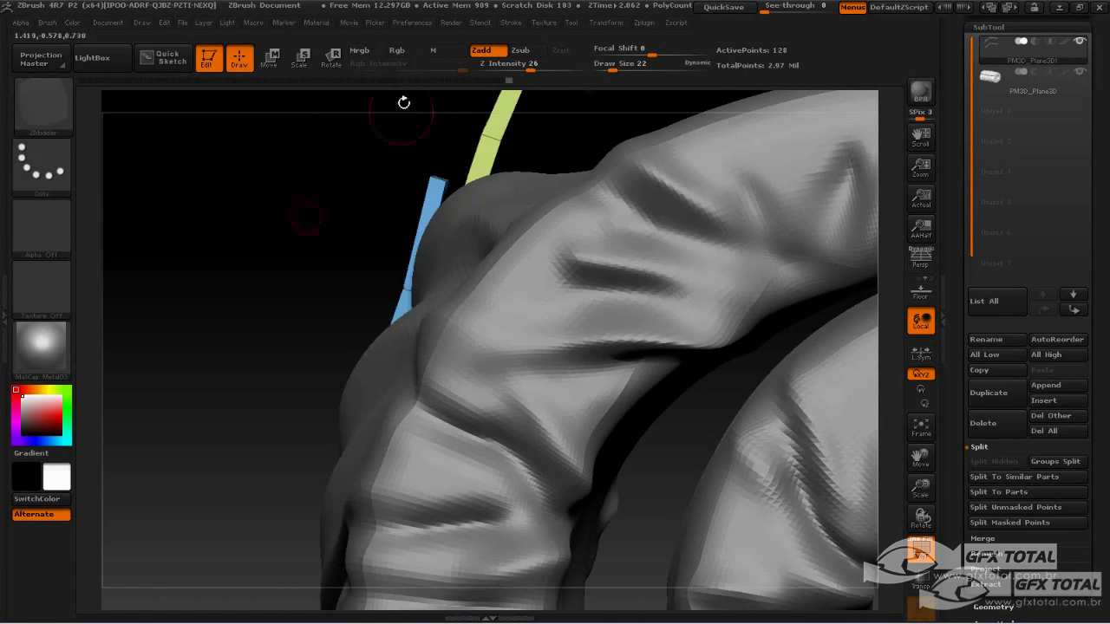
- Mask the yellow strap and Transpose Move the blue strap's tip outward to the left
{"action": "key", "text": "w"}
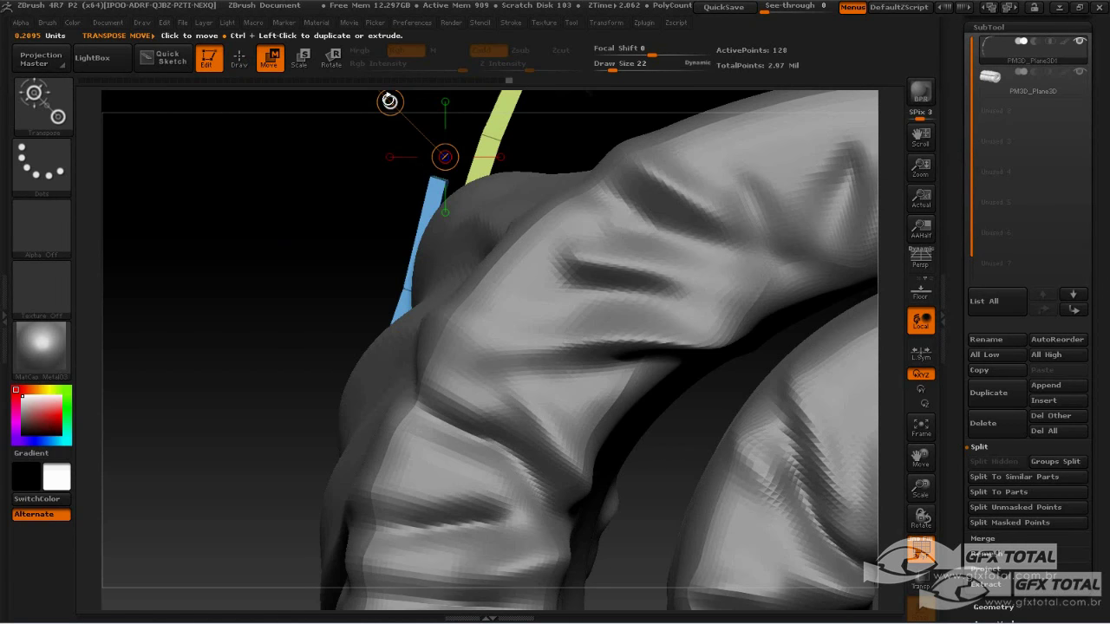
{"action": "left_click_drag", "start_coordinate": [444, 156], "coordinate": [325, 98]}
{"action": "key", "text": "ctrl+z"}
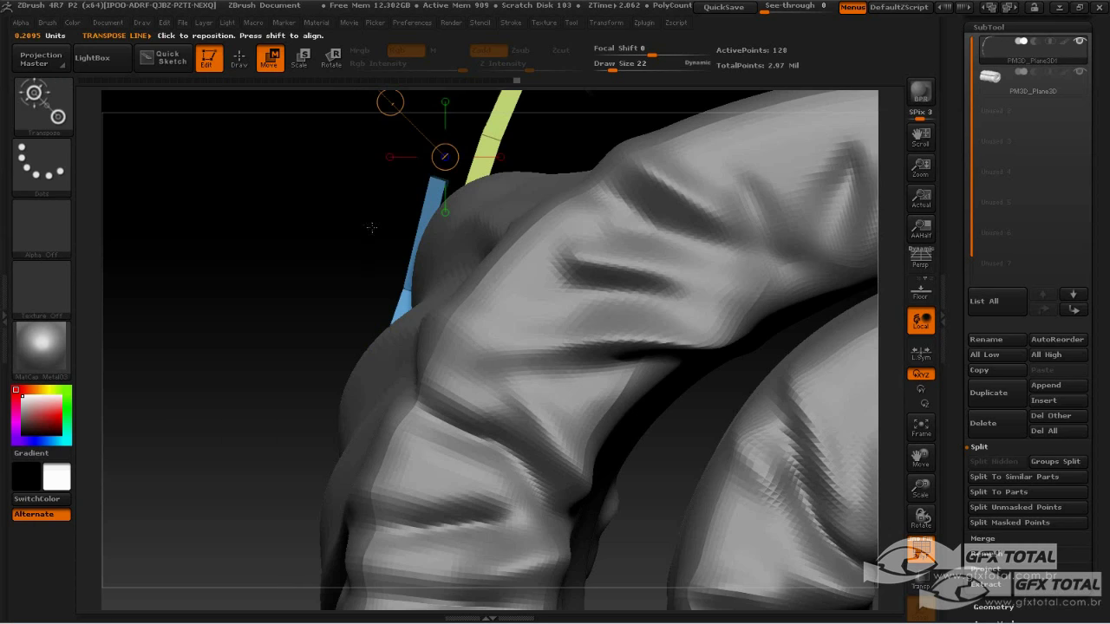
{"action": "left_click", "coordinate": [315, 192], "text": "ctrl"}
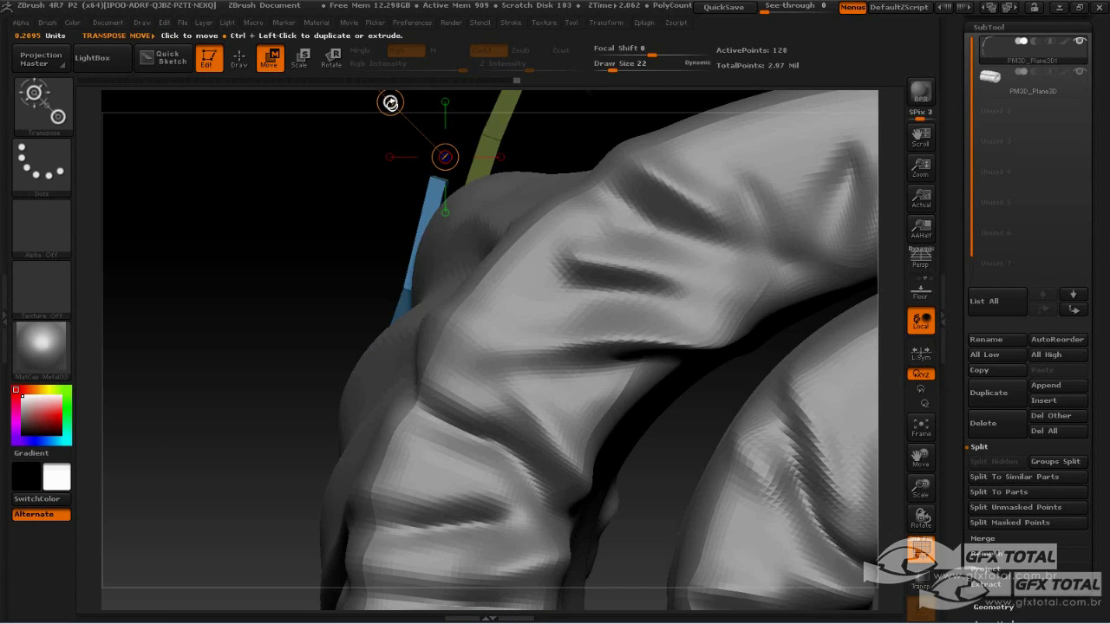
{"action": "left_click_drag", "start_coordinate": [391, 103], "coordinate": [349, 99]}
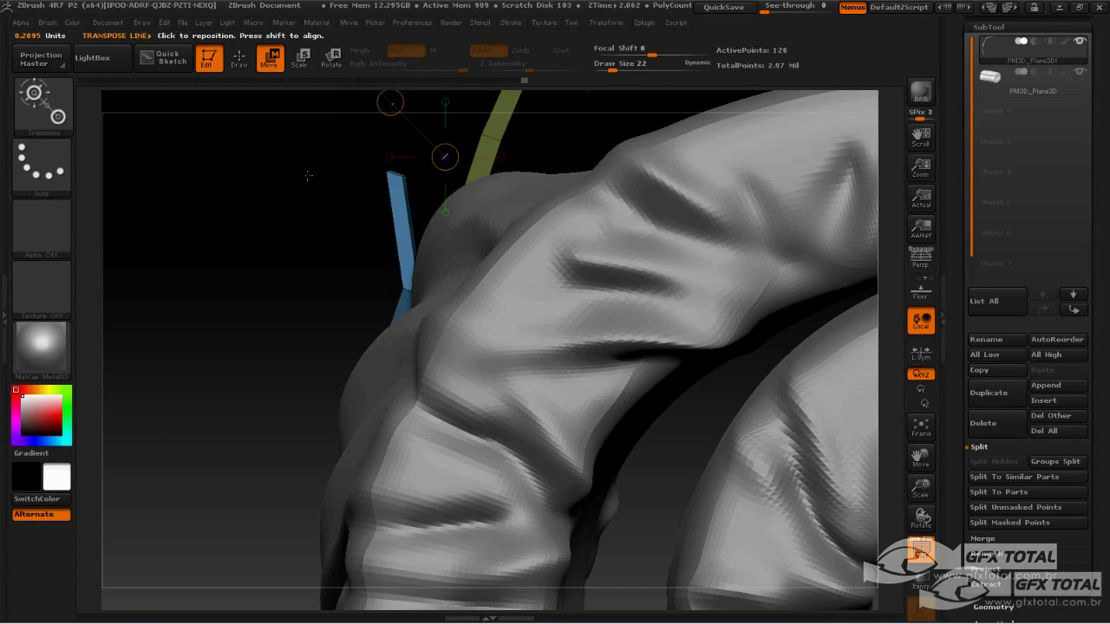
{"action": "mouse_move", "coordinate": [305, 173]}
{"action": "left_mouse_down", "text": "alt"}
{"action": "mouse_move", "coordinate": [313, 198]}
{"action": "mouse_move", "coordinate": [266, 118]}
{"action": "left_mouse_up", "text": "alt"}
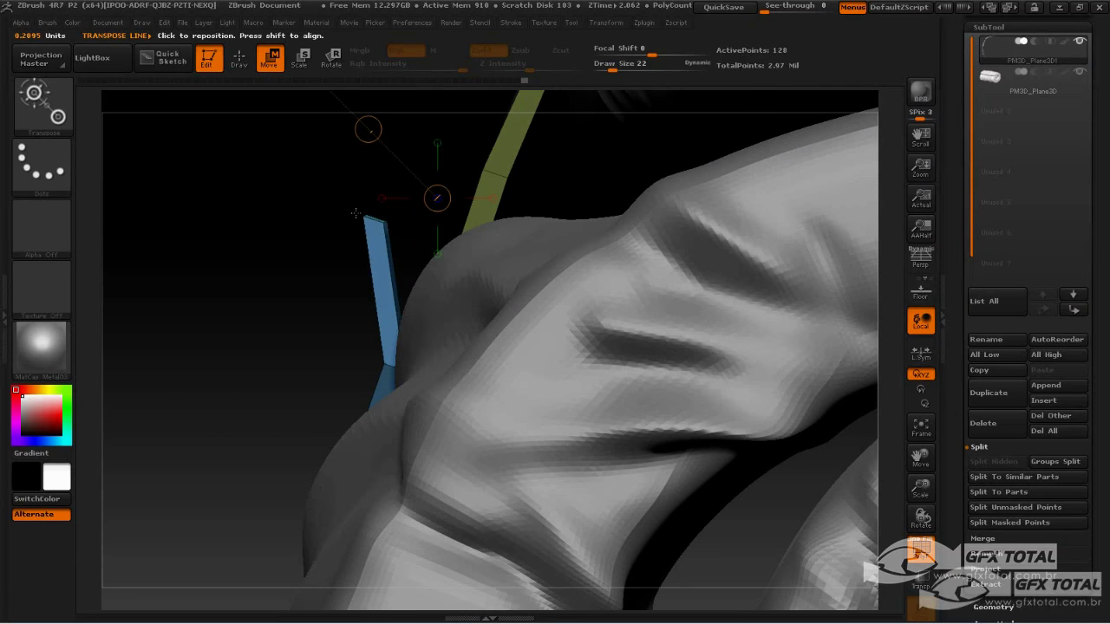
{"action": "mouse_move", "coordinate": [367, 218]}
{"action": "left_mouse_down"}
{"action": "mouse_move", "coordinate": [410, 230]}
{"action": "mouse_move", "coordinate": [390, 215]}
{"action": "mouse_move", "coordinate": [143, 247]}
{"action": "mouse_move", "coordinate": [232, 65]}
{"action": "left_mouse_up"}
{"action": "left_click", "coordinate": [239, 57]}
{"action": "left_click_drag", "start_coordinate": [211, 142], "coordinate": [213, 180]}
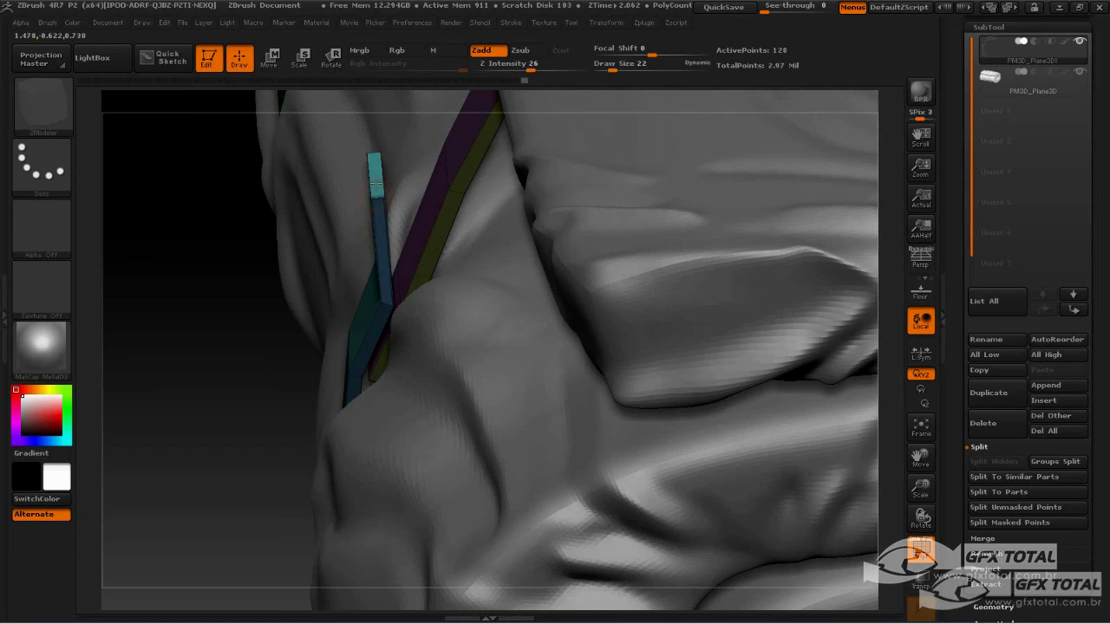
- Undo the last edit and QMesh-extrude the blue strap's end polygon upward, then clear the mask
{"action": "key", "text": "ctrl"}
{"action": "key", "text": "ctrl"}
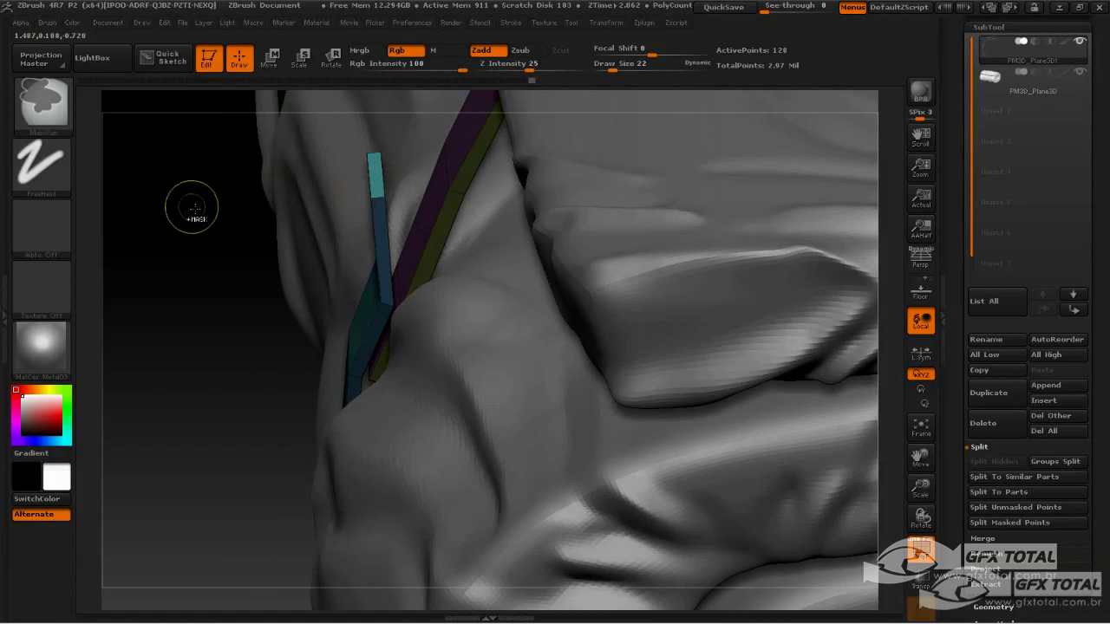
{"action": "key", "text": "ctrl+z"}
{"action": "left_click", "coordinate": [47, 122]}
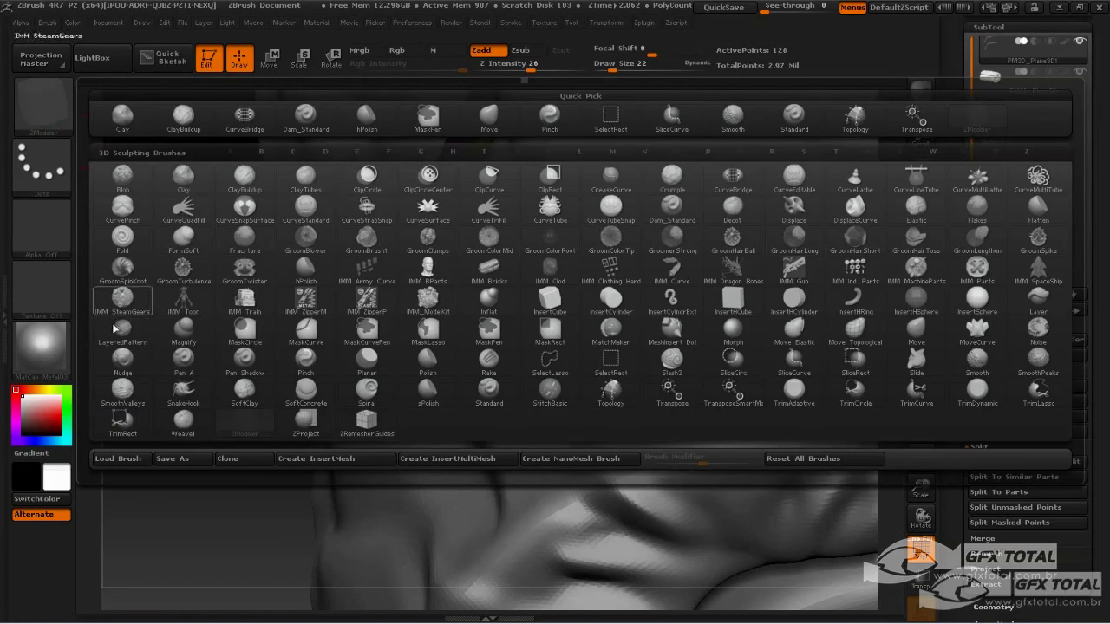
{"action": "left_click", "coordinate": [245, 422]}
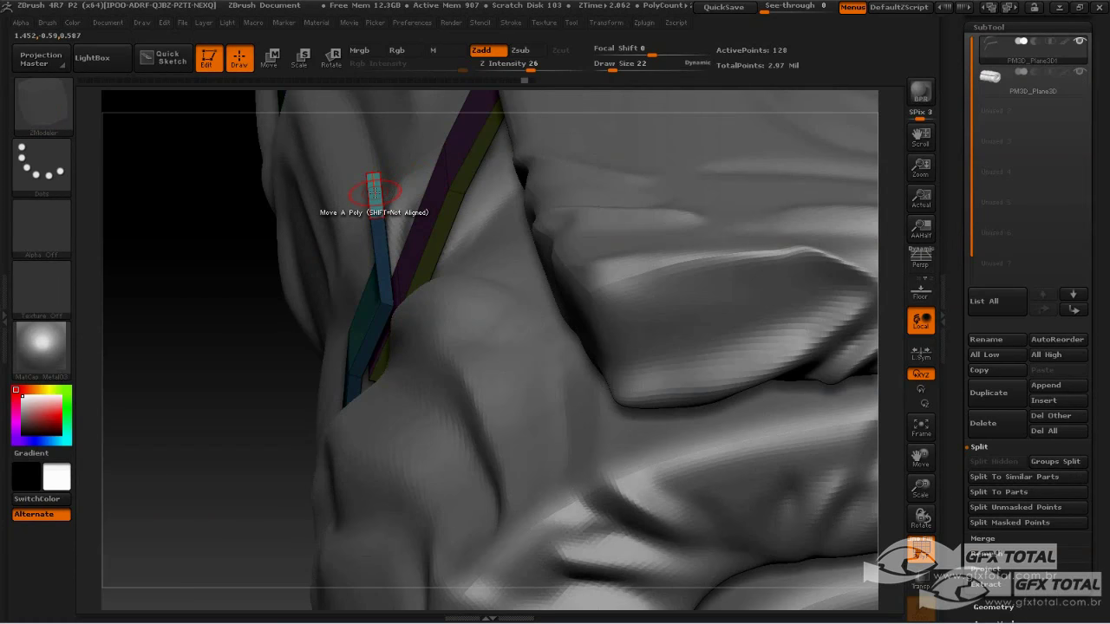
{"action": "key", "text": "space"}
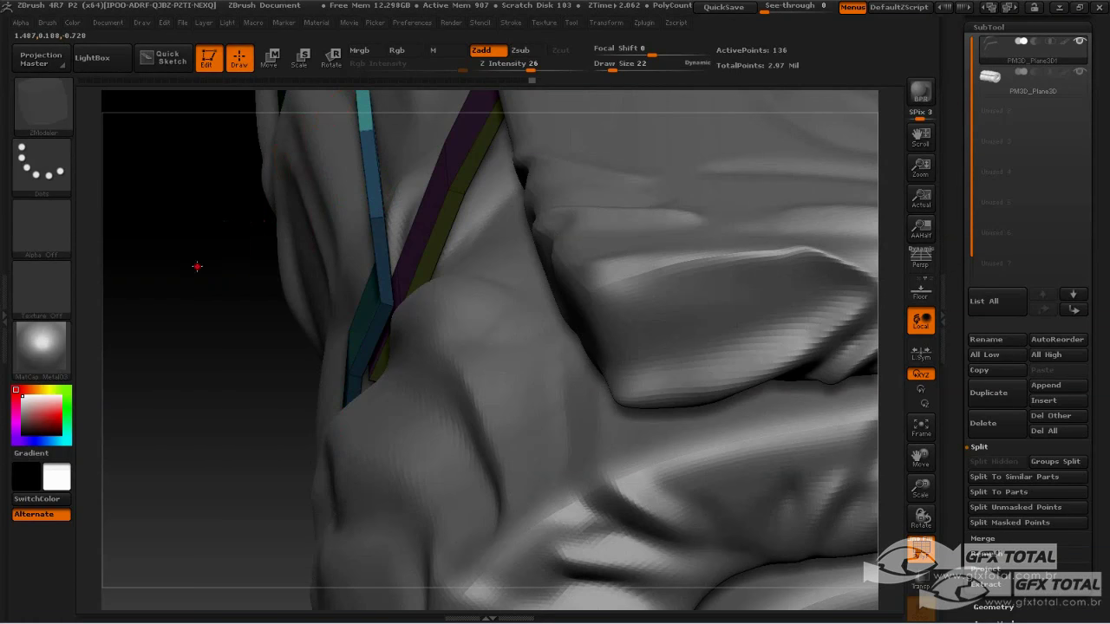
{"action": "mouse_move", "coordinate": [197, 266]}
{"action": "left_mouse_down"}
{"action": "mouse_move", "coordinate": [218, 183]}
{"action": "mouse_move", "coordinate": [230, 174]}
{"action": "mouse_move", "coordinate": [228, 246]}
{"action": "mouse_move", "coordinate": [298, 181]}
{"action": "left_mouse_up"}
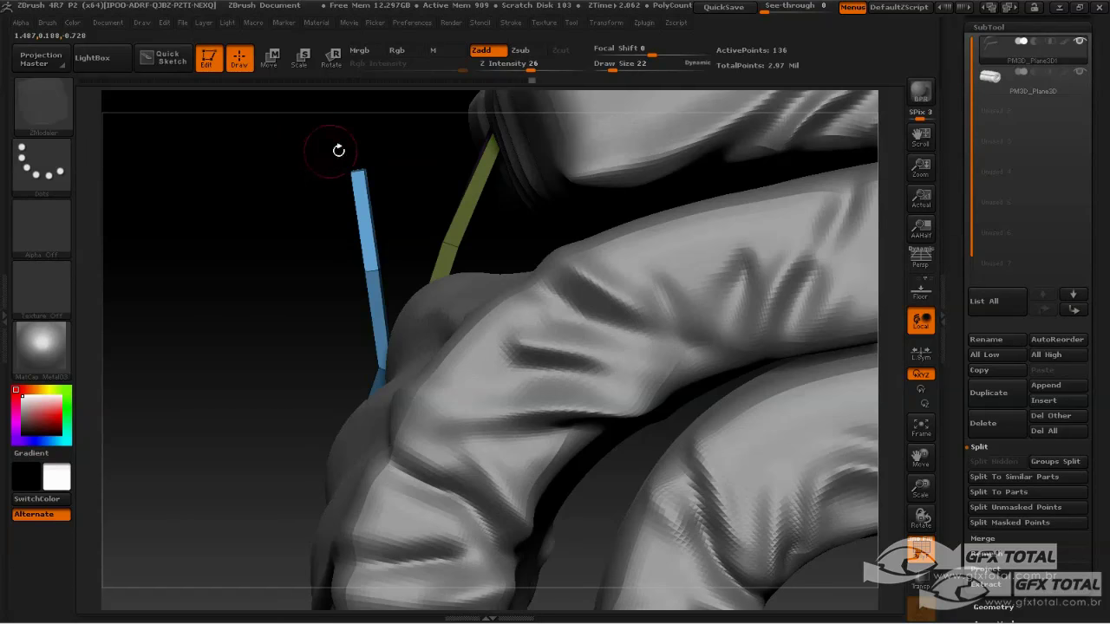
{"action": "left_click_drag", "start_coordinate": [384, 199], "coordinate": [290, 255], "text": "ctrl"}
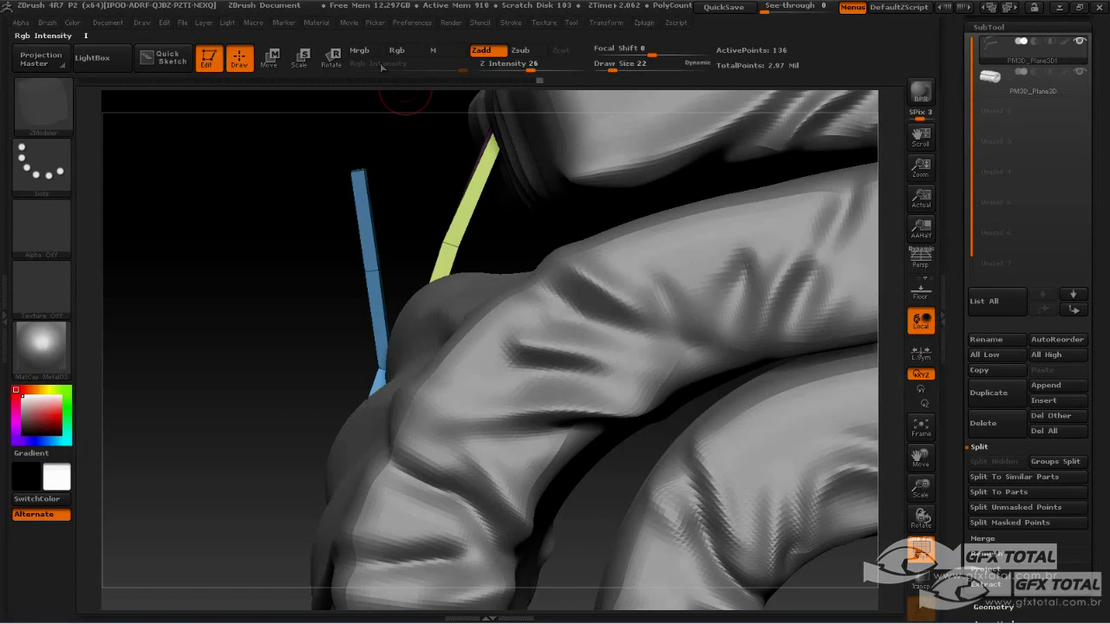
- Invert the mask and rotate the blue strap's top section left around a pivot at the bend
{"action": "left_click", "coordinate": [330, 62]}
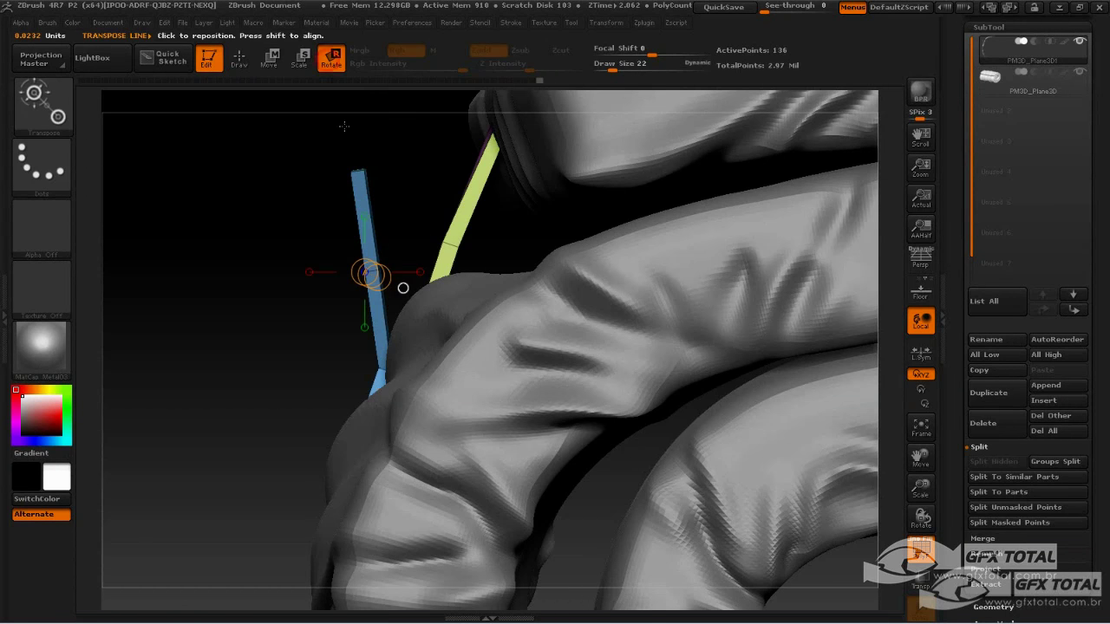
{"action": "left_click_drag", "start_coordinate": [363, 171], "coordinate": [364, 255]}
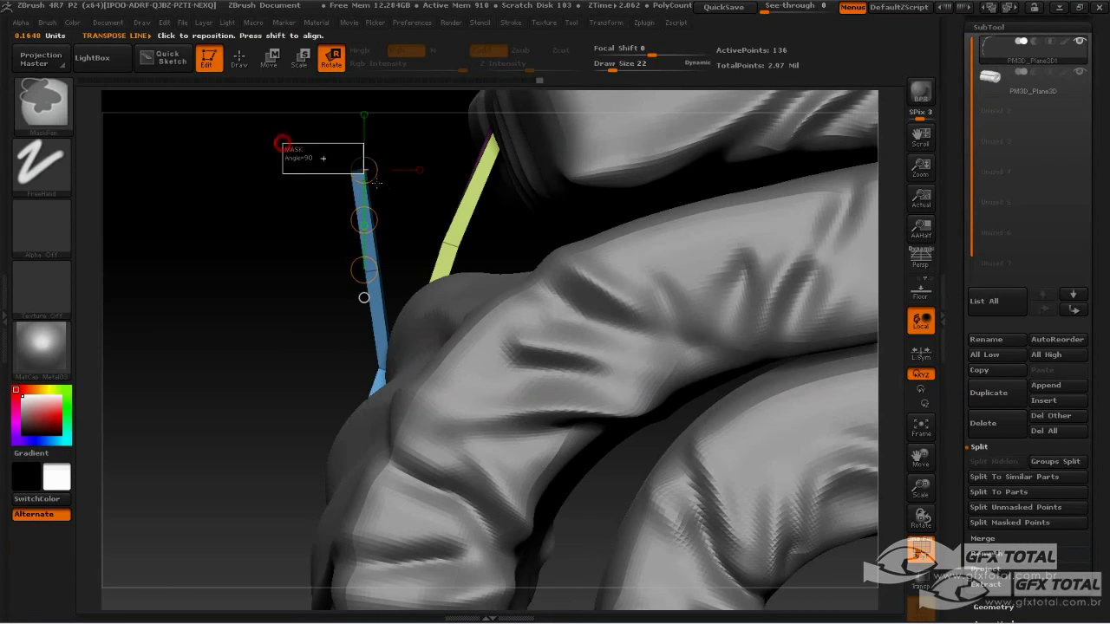
{"action": "left_click", "coordinate": [258, 297], "text": "ctrl"}
{"action": "left_click_drag", "start_coordinate": [384, 416], "coordinate": [287, 543]}
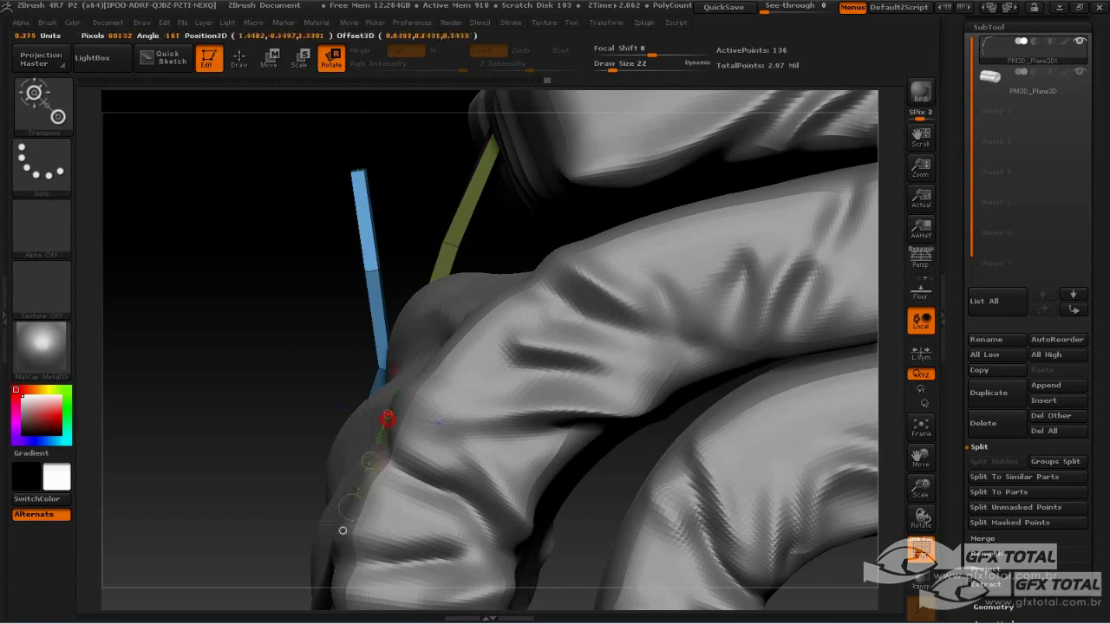
{"action": "mouse_move", "coordinate": [379, 270]}
{"action": "left_mouse_down"}
{"action": "mouse_move", "coordinate": [339, 176]}
{"action": "mouse_move", "coordinate": [292, 220]}
{"action": "left_mouse_up"}
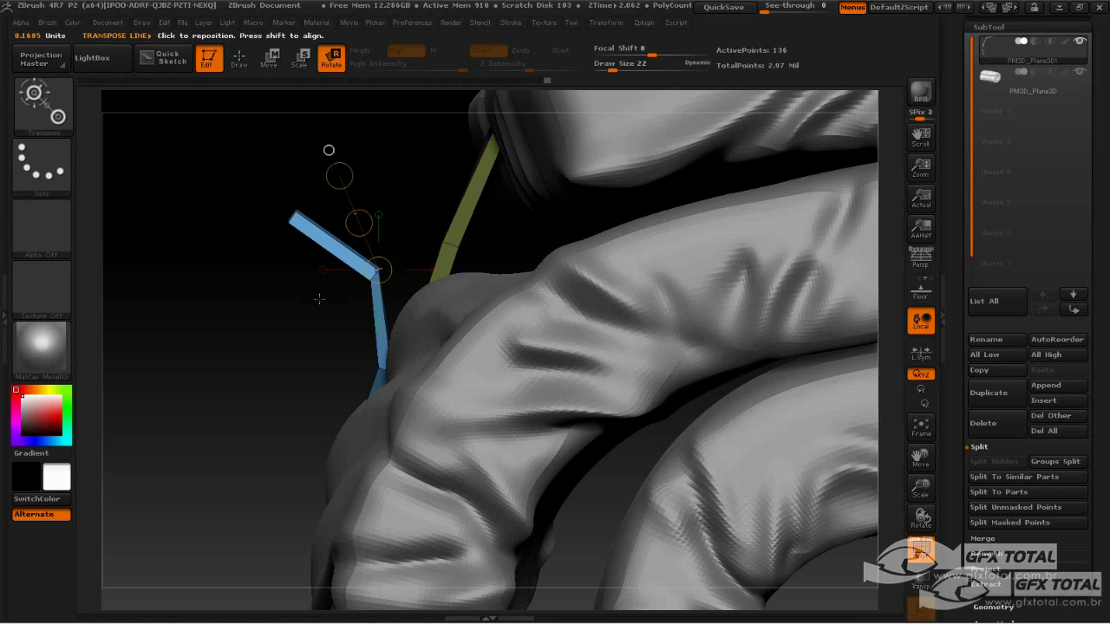
{"action": "left_click_drag", "start_coordinate": [320, 299], "coordinate": [310, 307], "text": "alt"}
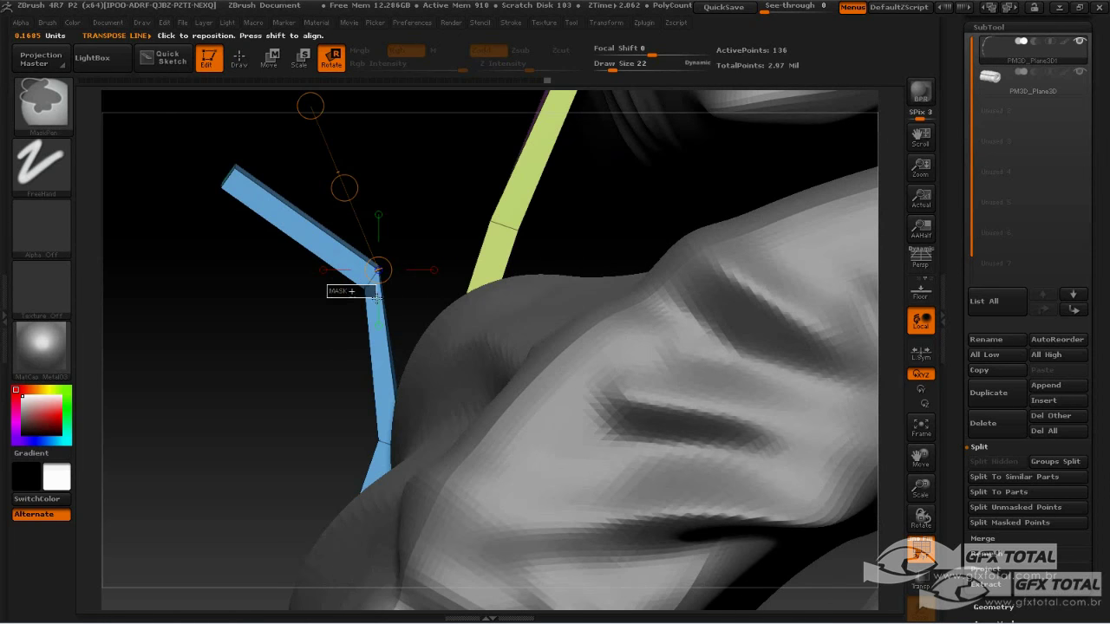
- Clear the masks from both straps and return to ZModeler drawing
{"action": "left_click", "coordinate": [375, 295], "text": "ctrl"}
{"action": "left_click", "coordinate": [318, 299], "text": "ctrl"}
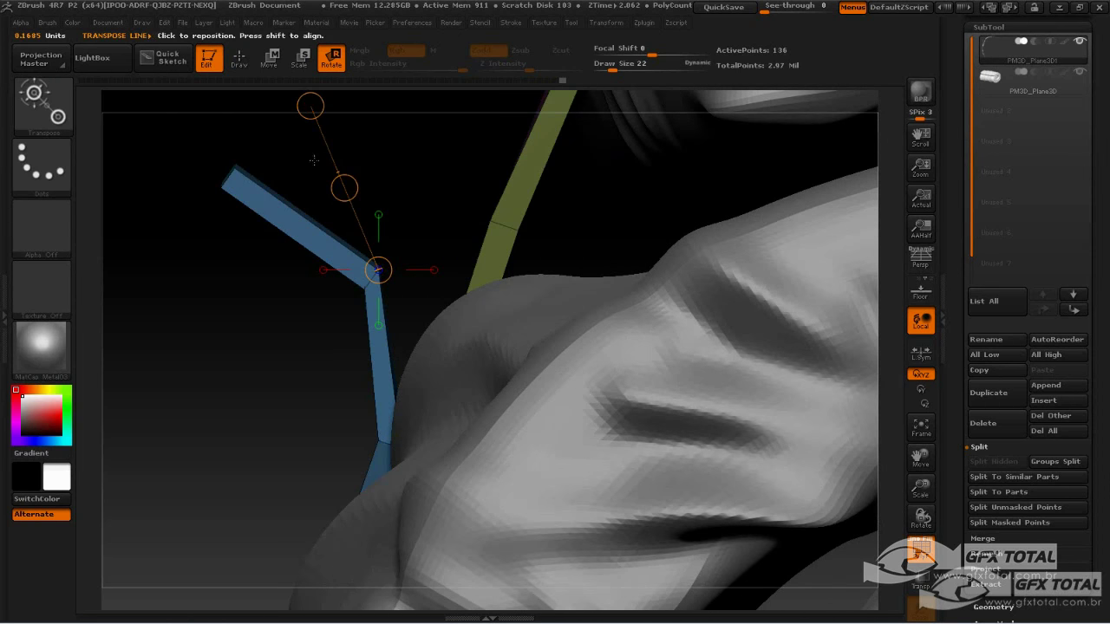
{"action": "left_click", "coordinate": [264, 64]}
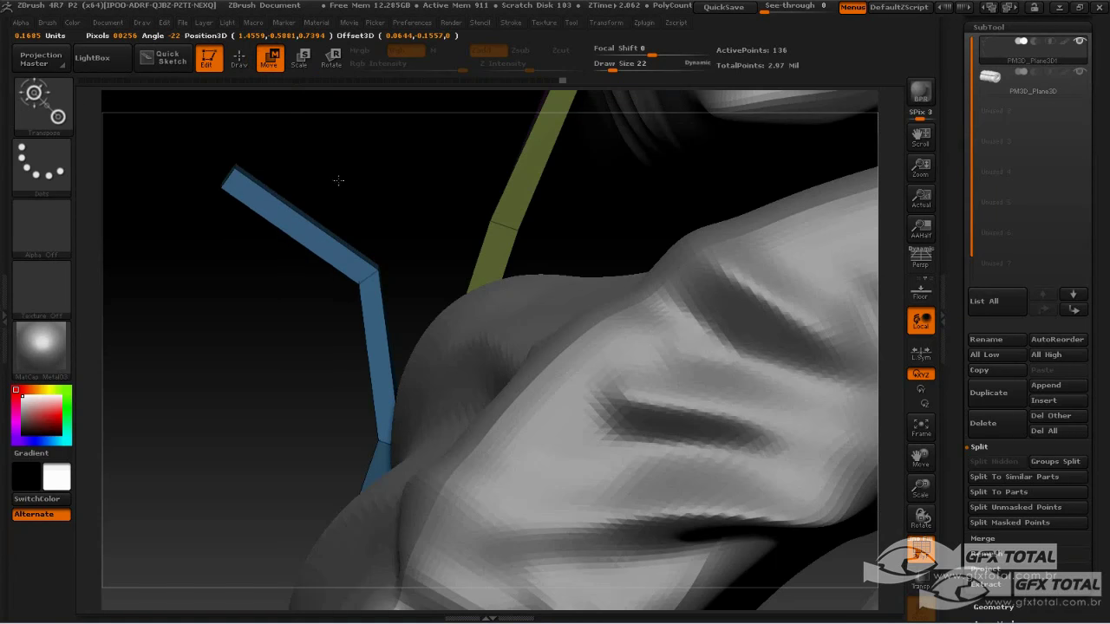
{"action": "left_click", "coordinate": [190, 365], "text": "ctrl"}
{"action": "mouse_move", "coordinate": [190, 365]}
{"action": "left_mouse_down"}
{"action": "mouse_move", "coordinate": [255, 404]}
{"action": "mouse_move", "coordinate": [684, 196]}
{"action": "mouse_move", "coordinate": [685, 151]}
{"action": "mouse_move", "coordinate": [611, 357]}
{"action": "left_mouse_up"}
{"action": "key", "text": "q"}
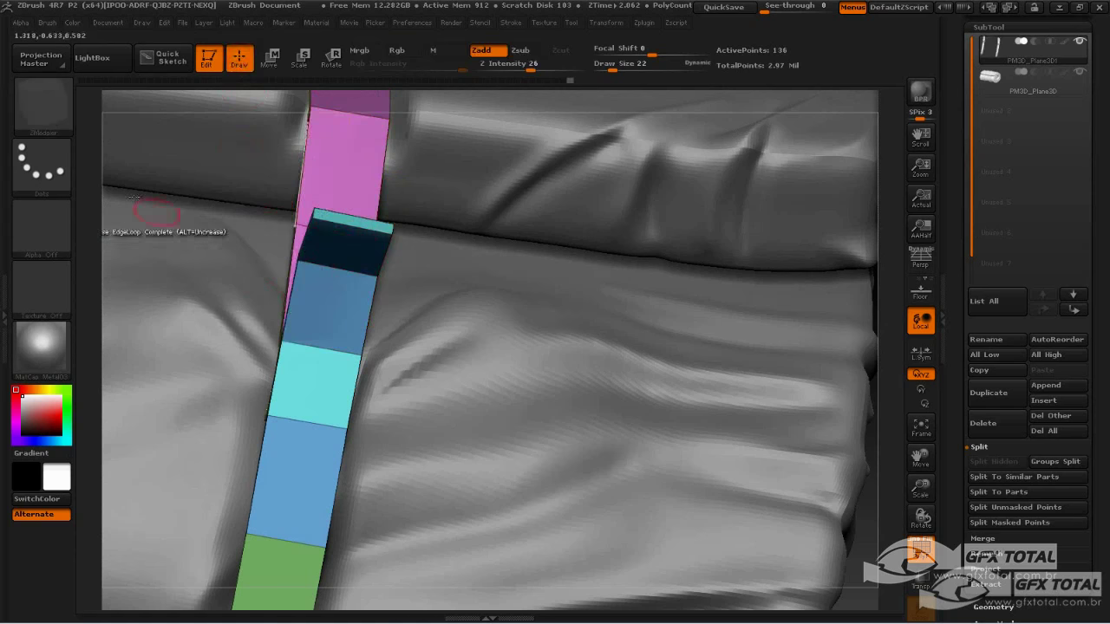
- Insert a single edge loop down the middle of the blue strap with ZModeler Edge Insert
{"action": "left_click", "coordinate": [42, 104]}
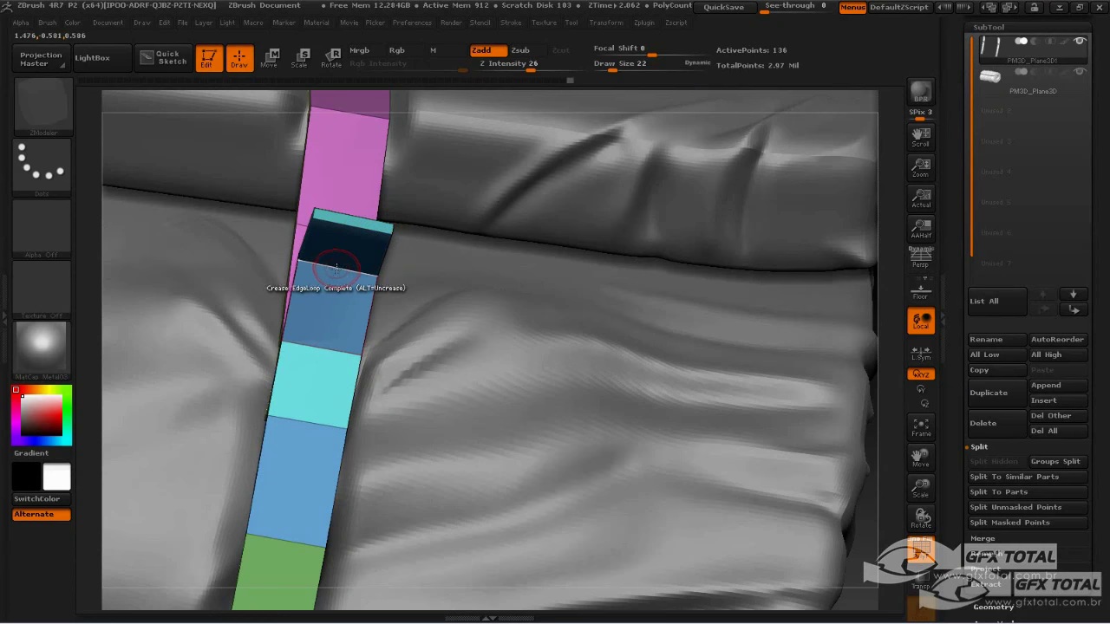
{"action": "key", "text": "space"}
{"action": "left_click", "coordinate": [305, 244]}
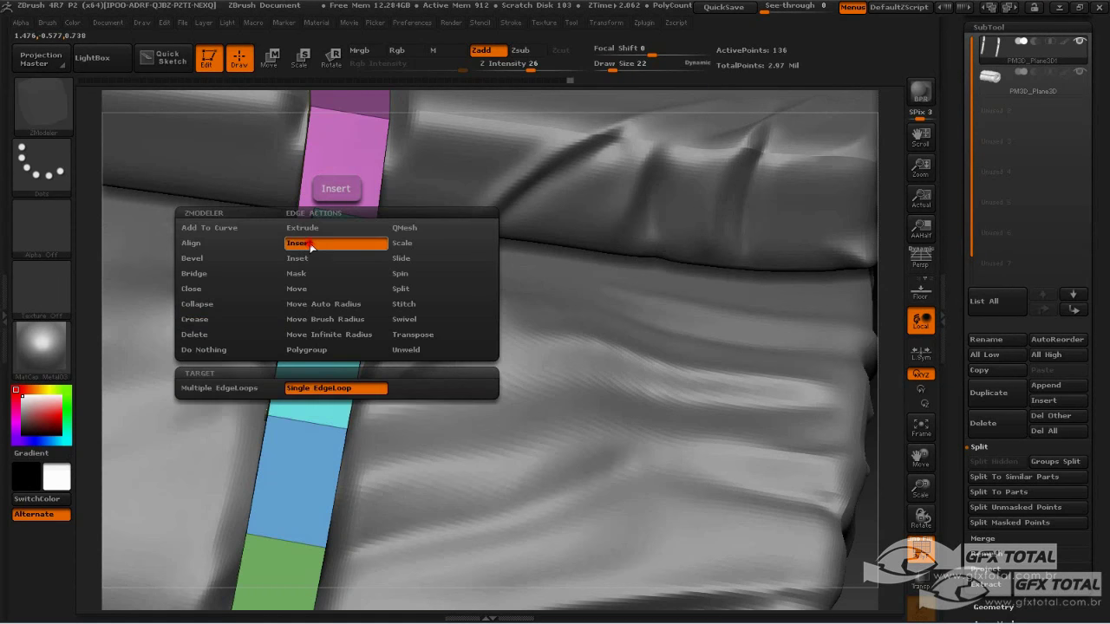
{"action": "left_click", "coordinate": [333, 391]}
{"action": "left_click", "coordinate": [324, 347]}
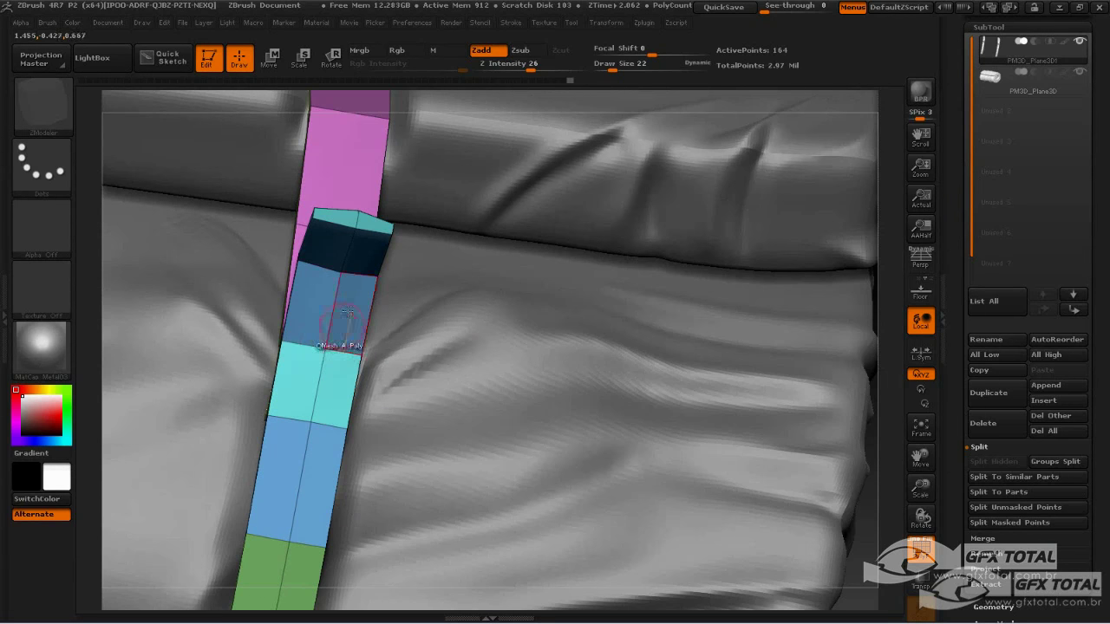
{"action": "mouse_move", "coordinate": [894, 246]}
{"action": "left_mouse_down"}
{"action": "mouse_move", "coordinate": [890, 271]}
{"action": "mouse_move", "coordinate": [390, 382]}
{"action": "left_mouse_up"}
{"action": "mouse_move", "coordinate": [253, 422]}
{"action": "left_mouse_down"}
{"action": "mouse_move", "coordinate": [378, 463]}
{"action": "mouse_move", "coordinate": [286, 453]}
{"action": "mouse_move", "coordinate": [347, 342]}
{"action": "left_mouse_up"}
{"action": "mouse_move", "coordinate": [143, 128]}
{"action": "left_mouse_down"}
{"action": "mouse_move", "coordinate": [148, 109]}
{"action": "mouse_move", "coordinate": [468, 337]}
{"action": "left_mouse_up"}
- Bridge the strap end's polygons with Align To Normal to form a rounded curl
{"action": "key", "text": "space"}
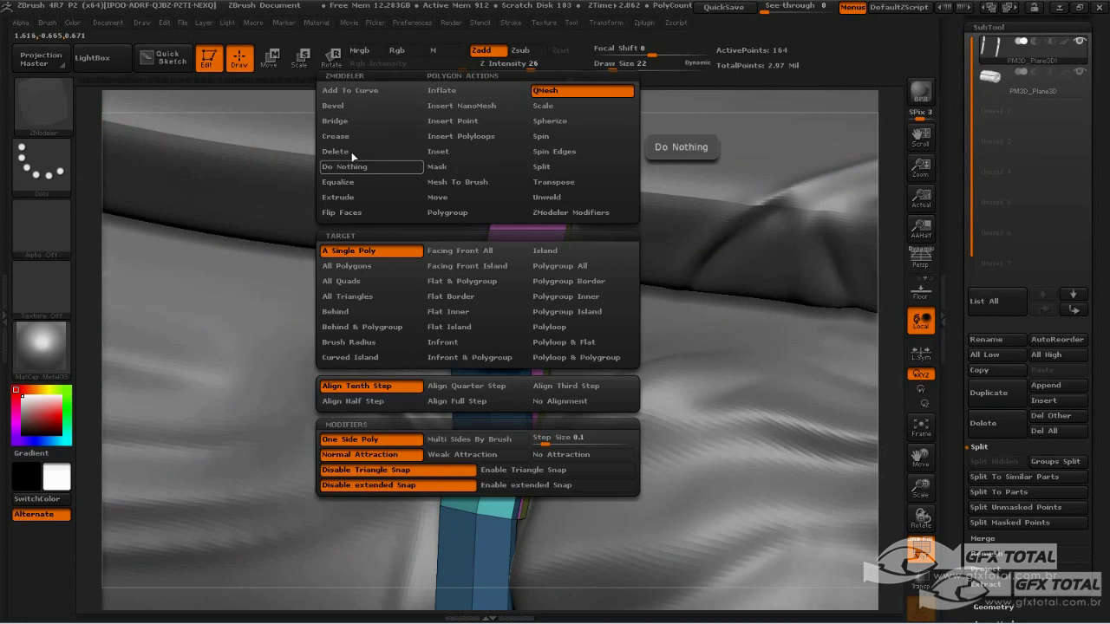
{"action": "left_click", "coordinate": [342, 122]}
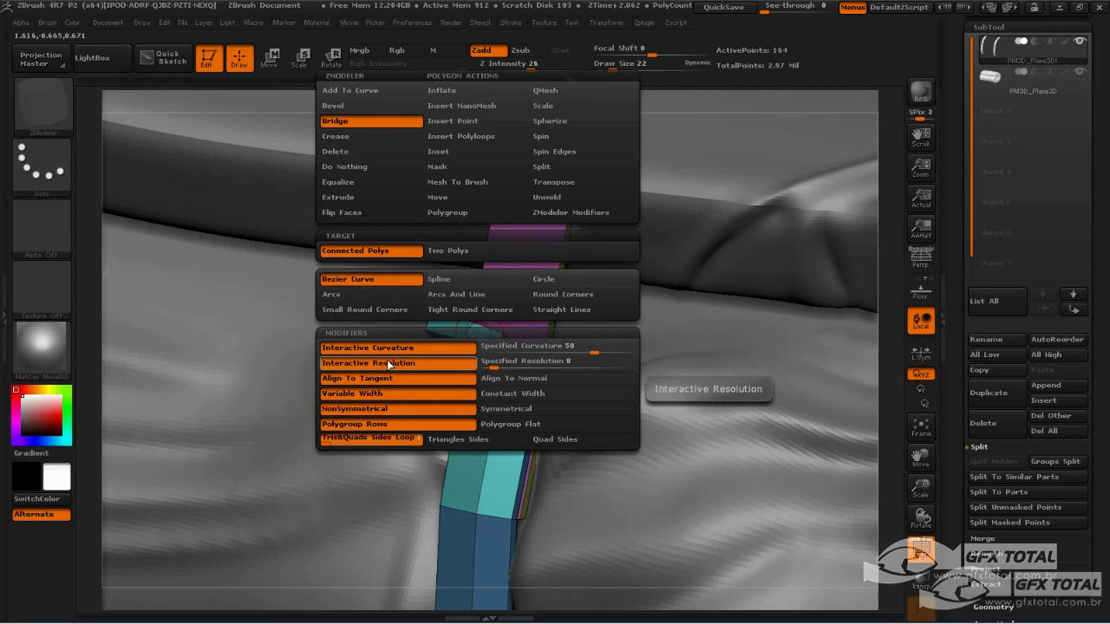
{"action": "left_click", "coordinate": [511, 377]}
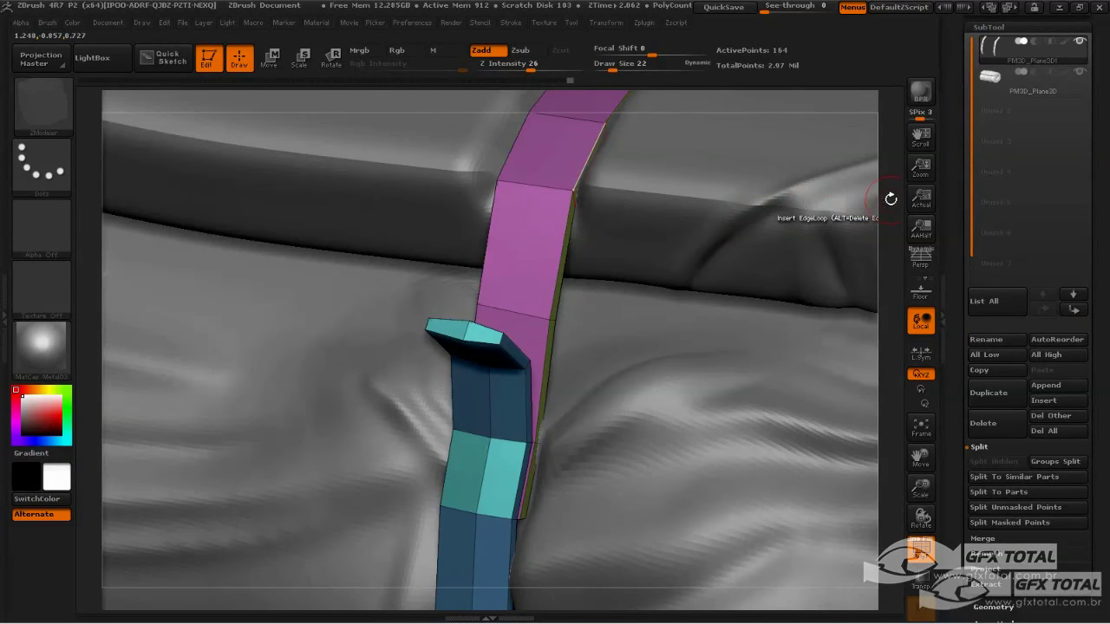
{"action": "mouse_move", "coordinate": [893, 196]}
{"action": "left_mouse_down"}
{"action": "mouse_move", "coordinate": [840, 295]}
{"action": "mouse_move", "coordinate": [824, 300]}
{"action": "left_mouse_up"}
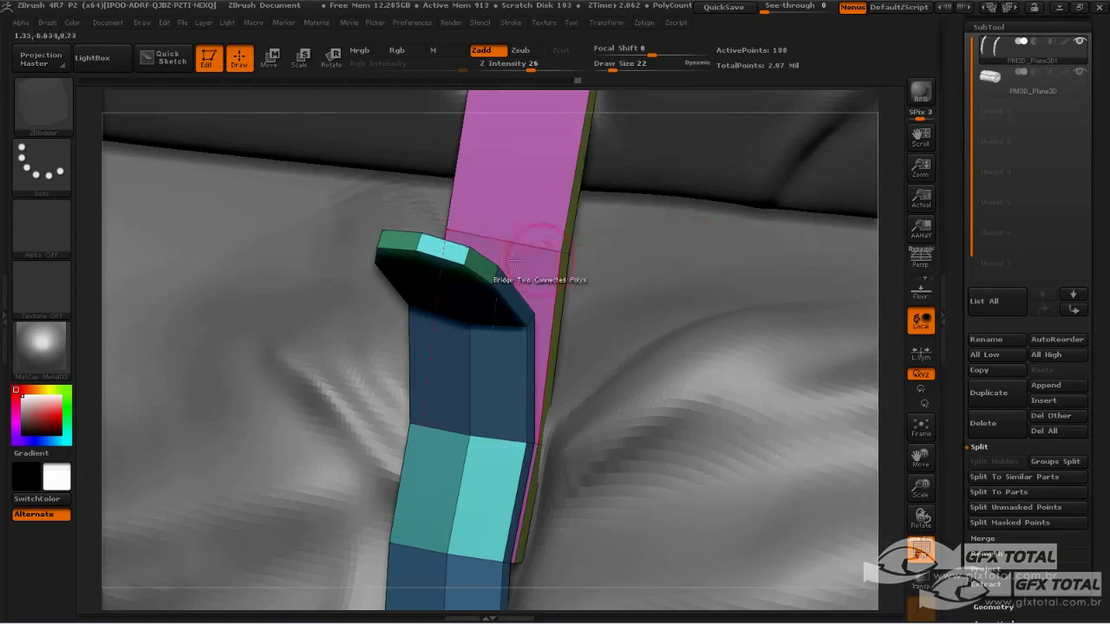
{"action": "mouse_move", "coordinate": [887, 218]}
{"action": "left_mouse_down"}
{"action": "mouse_move", "coordinate": [895, 187]}
{"action": "mouse_move", "coordinate": [887, 241]}
{"action": "left_mouse_up"}
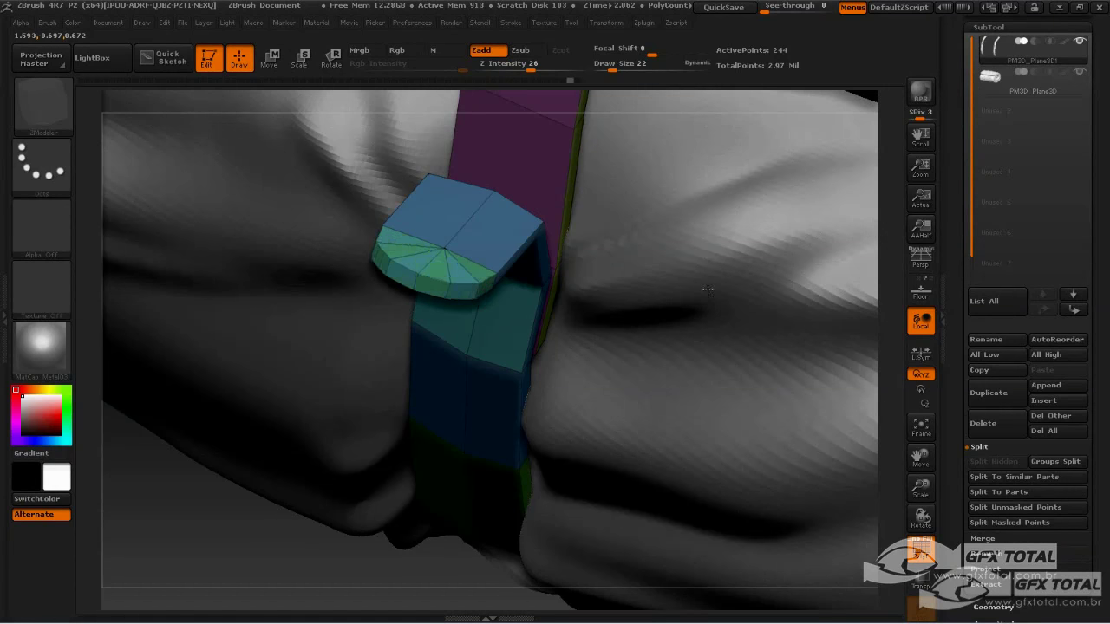
{"action": "left_click_drag", "start_coordinate": [729, 292], "coordinate": [730, 307]}
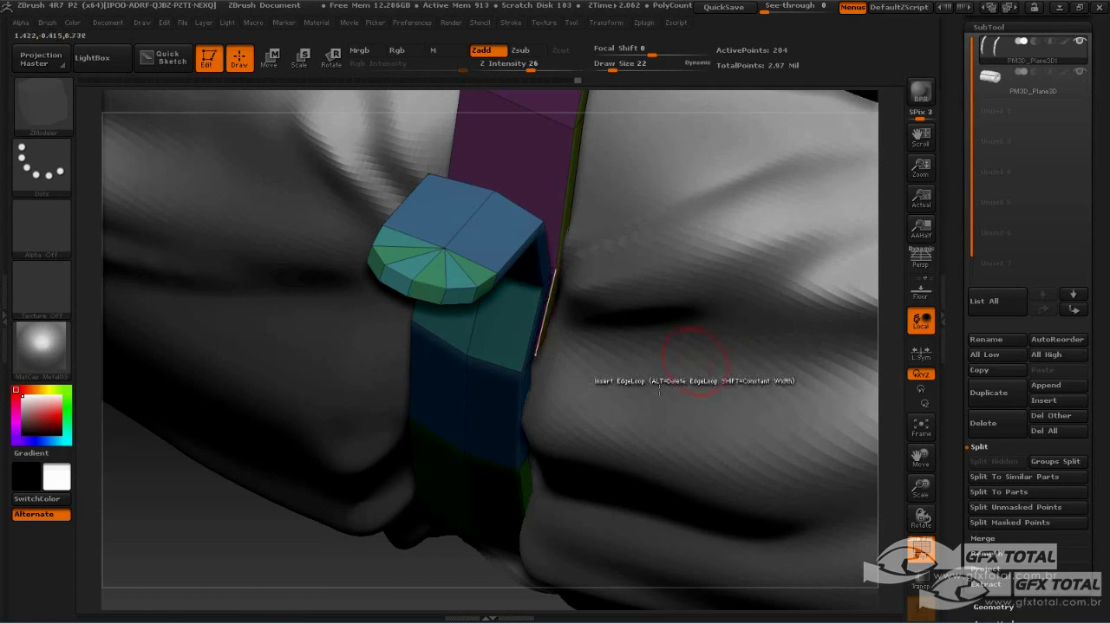
{"action": "mouse_move", "coordinate": [208, 515]}
{"action": "left_mouse_down"}
{"action": "mouse_move", "coordinate": [198, 532]}
{"action": "mouse_move", "coordinate": [224, 395]}
{"action": "mouse_move", "coordinate": [864, 263]}
{"action": "mouse_move", "coordinate": [850, 270]}
{"action": "mouse_move", "coordinate": [861, 232]}
{"action": "mouse_move", "coordinate": [738, 284]}
{"action": "left_mouse_up"}
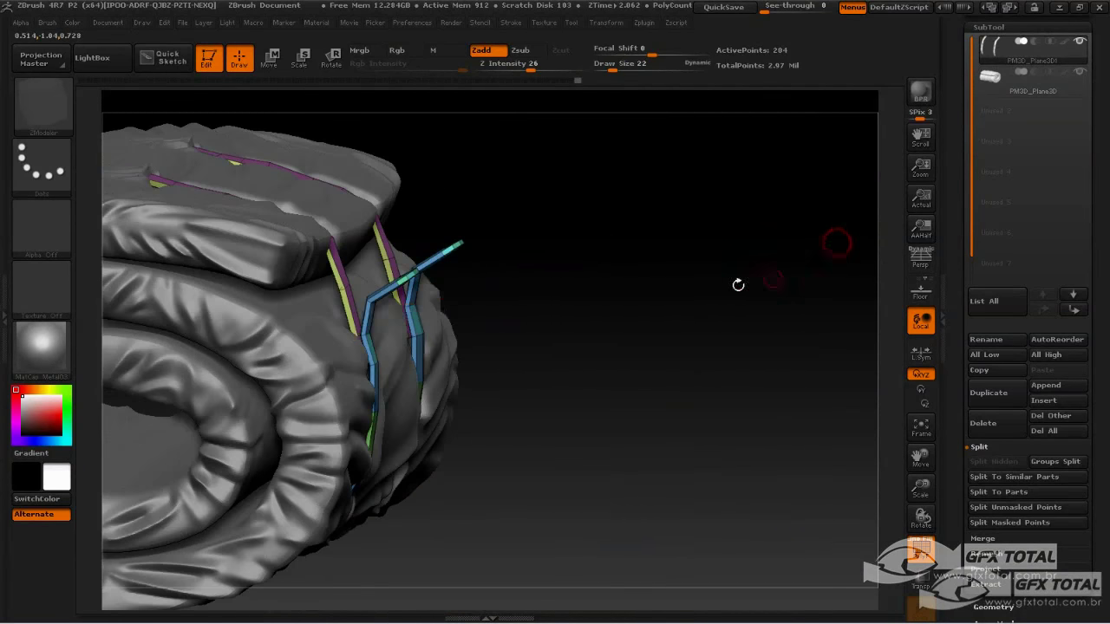
{"action": "mouse_move", "coordinate": [632, 250]}
{"action": "left_mouse_down"}
{"action": "mouse_move", "coordinate": [696, 255]}
{"action": "mouse_move", "coordinate": [755, 216]}
{"action": "mouse_move", "coordinate": [825, 214]}
{"action": "mouse_move", "coordinate": [810, 218]}
{"action": "left_mouse_up"}
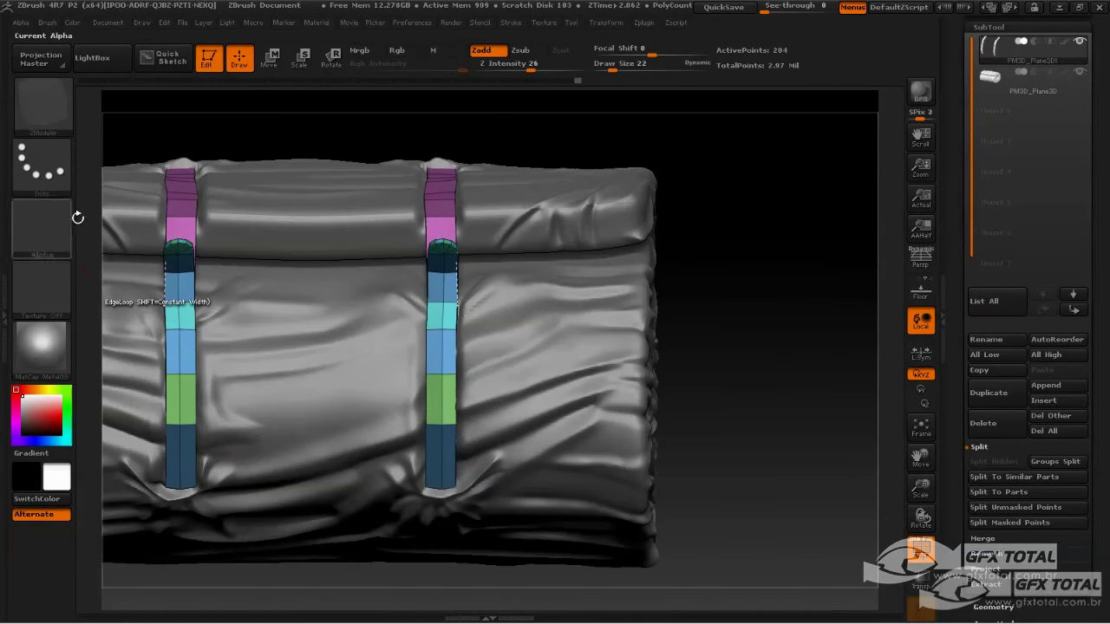
{"action": "left_click", "coordinate": [51, 110]}
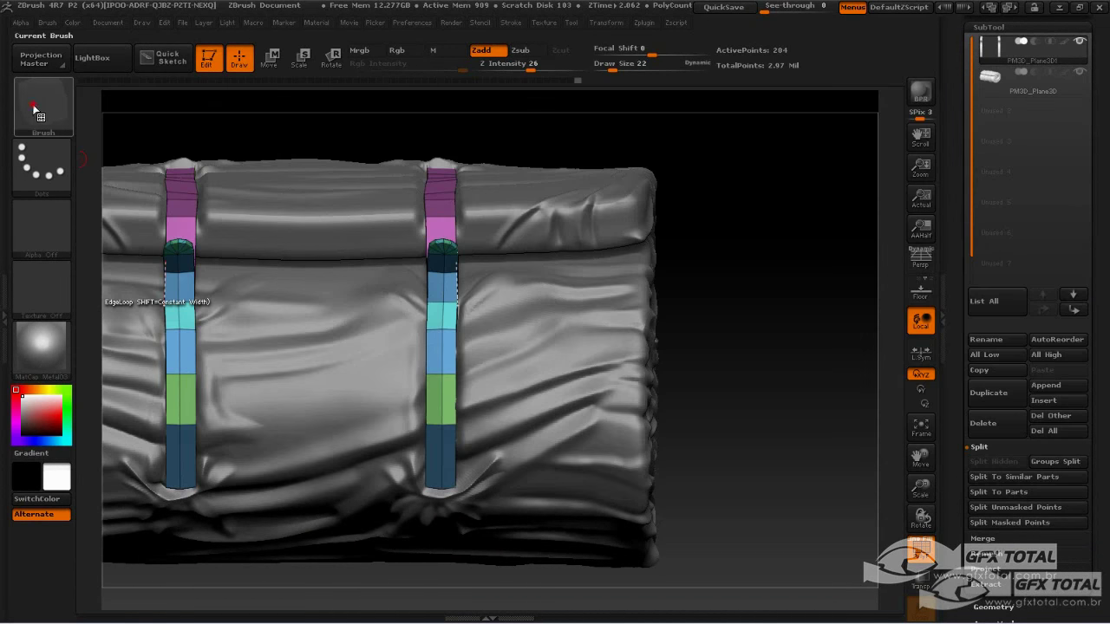
- Load the IMM Clothing Hard brush and show its buckle, snap and eyelet parts
{"action": "left_click", "coordinate": [35, 108]}
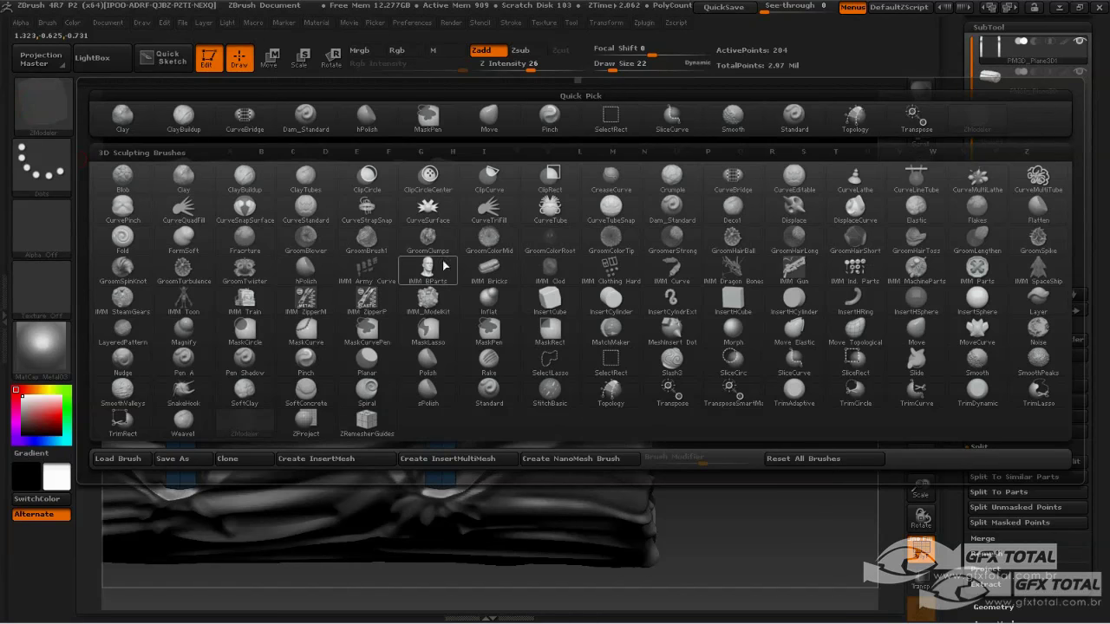
{"action": "left_click", "coordinate": [484, 153]}
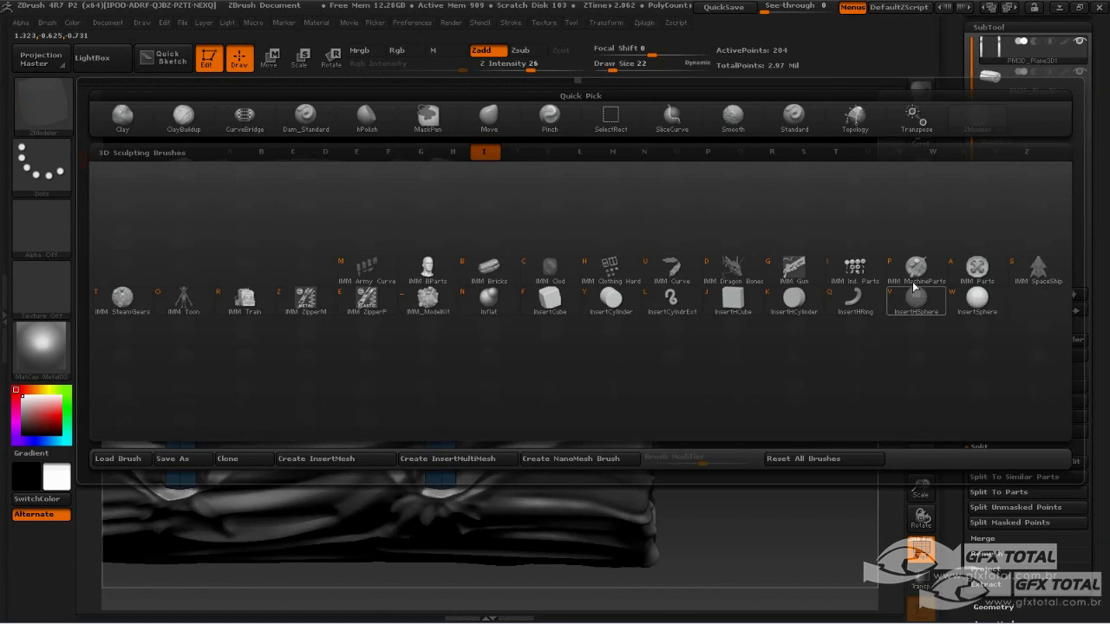
{"action": "left_click", "coordinate": [622, 268]}
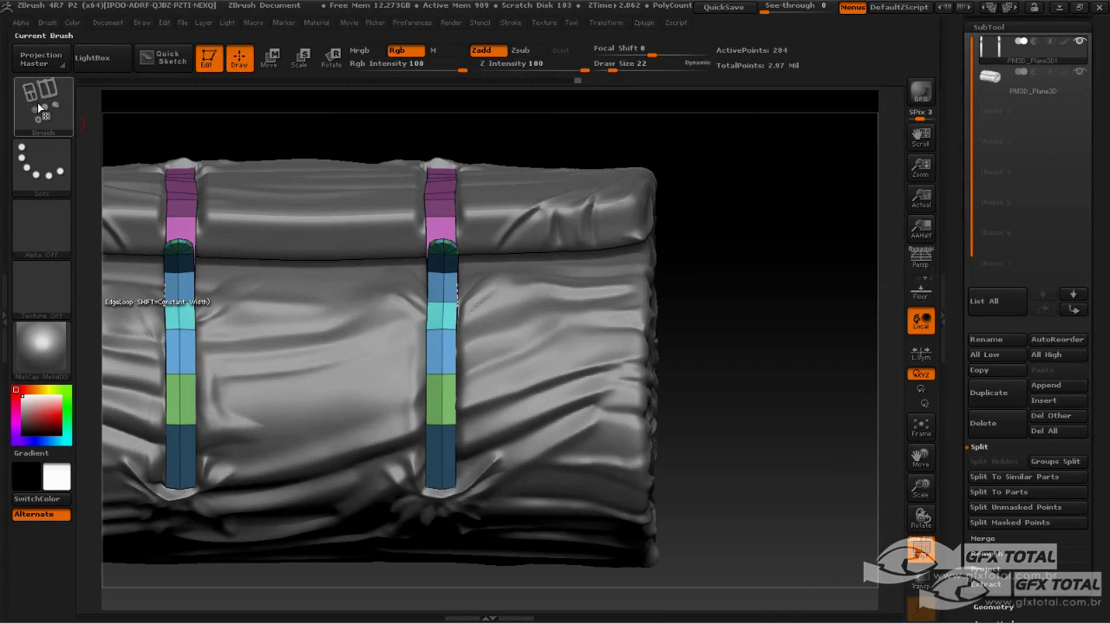
{"action": "left_click", "coordinate": [38, 103]}
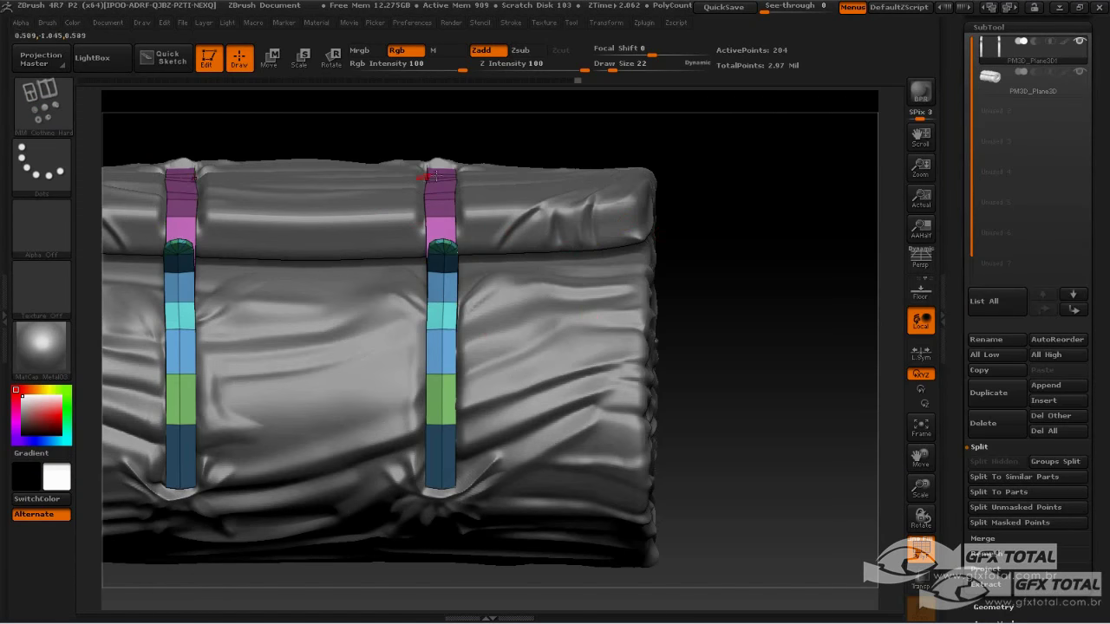
{"action": "key", "text": "m"}
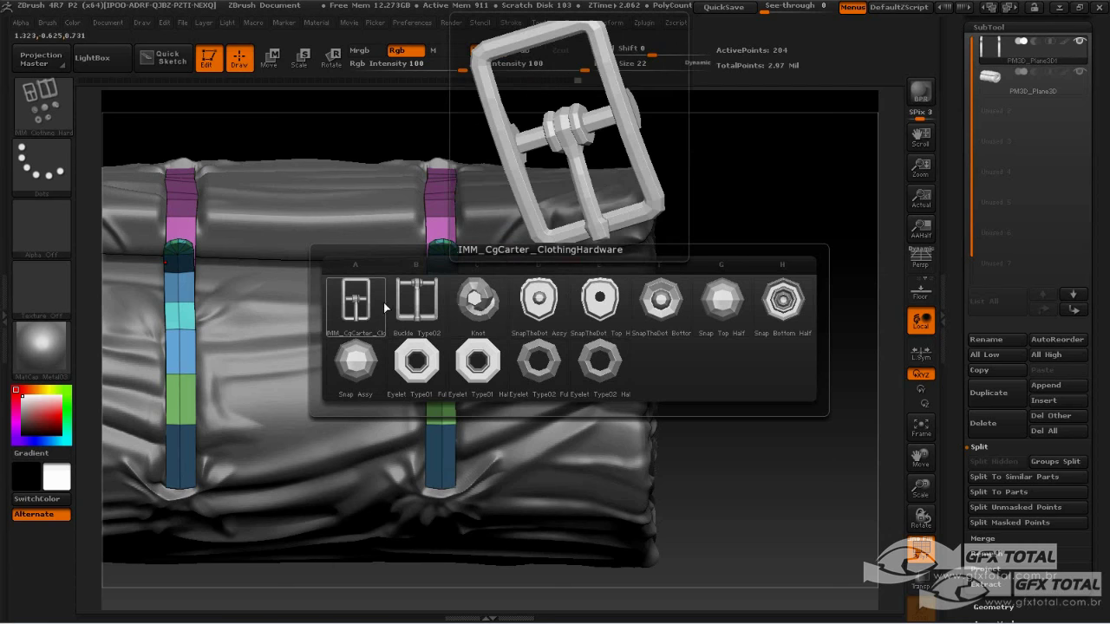
{"action": "mouse_move", "coordinate": [356, 303]}
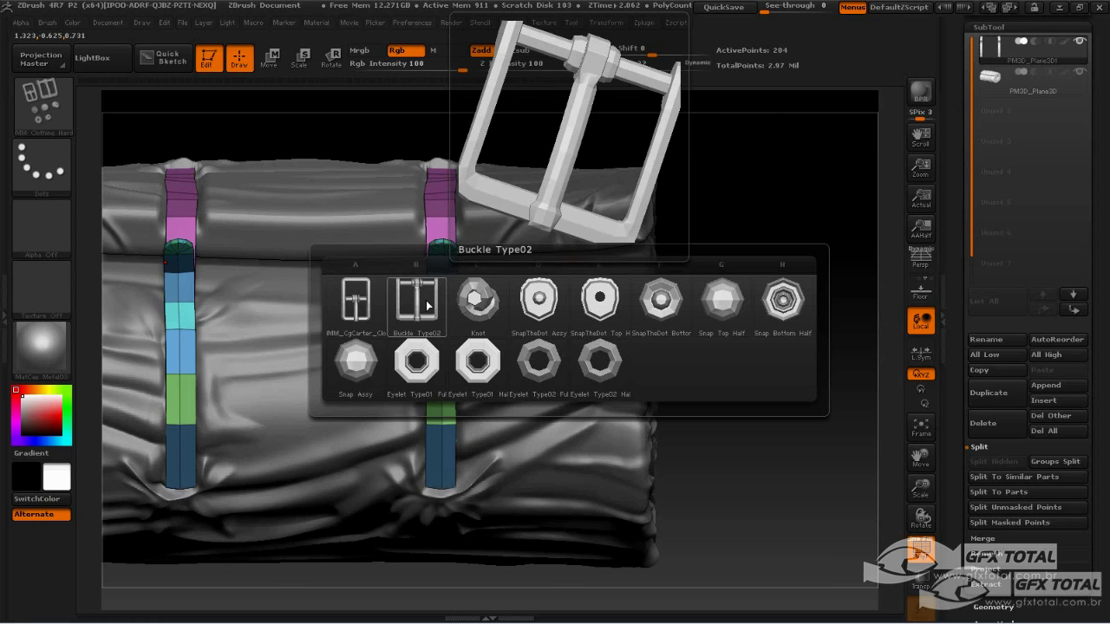
- Drag a rectangular buckle onto the strap so it appears on both straps, then check it
{"action": "left_click", "coordinate": [356, 305]}
{"action": "mouse_move", "coordinate": [712, 273]}
{"action": "left_mouse_down"}
{"action": "mouse_move", "coordinate": [797, 296]}
{"action": "mouse_move", "coordinate": [558, 359]}
{"action": "left_mouse_up"}
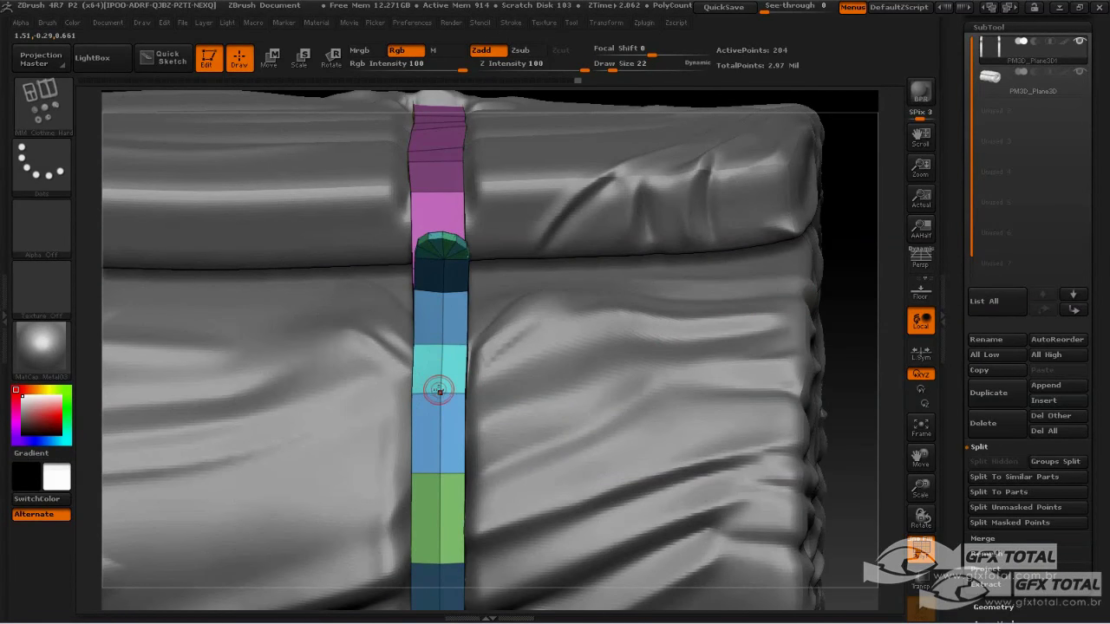
{"action": "left_click_drag", "start_coordinate": [439, 392], "coordinate": [438, 325]}
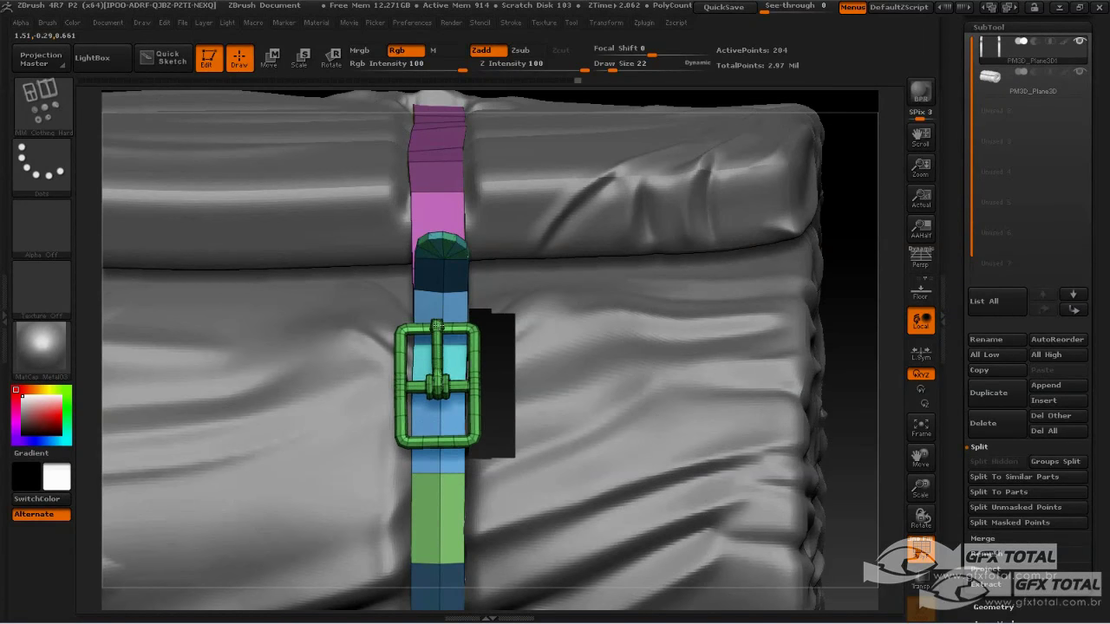
{"action": "left_click_drag", "start_coordinate": [438, 325], "coordinate": [438, 322]}
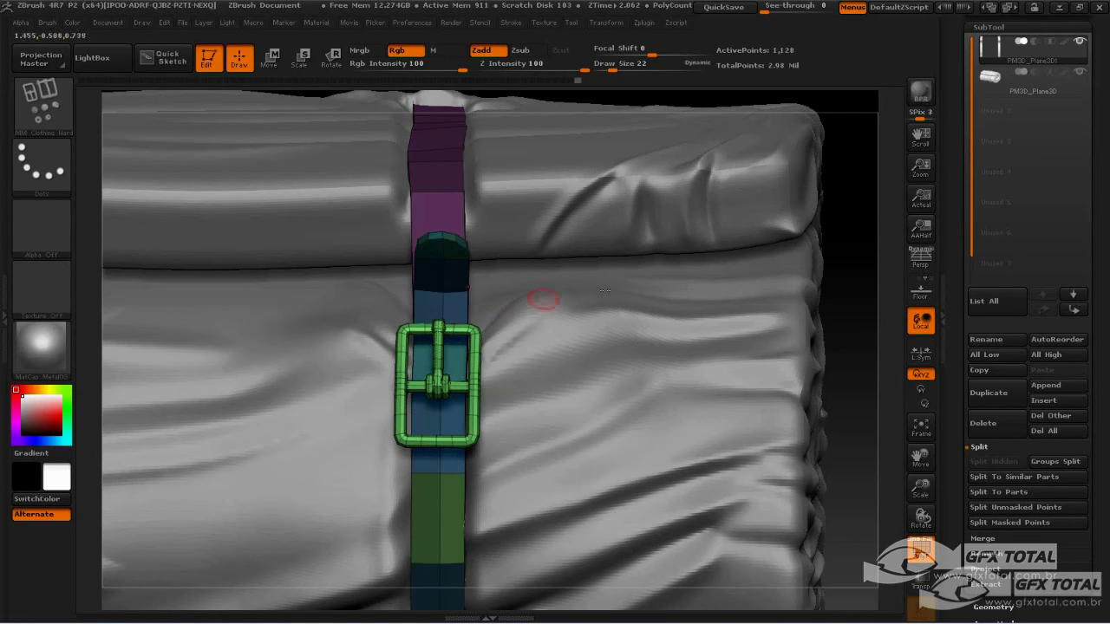
{"action": "left_click_drag", "start_coordinate": [850, 350], "coordinate": [306, 355], "text": "alt"}
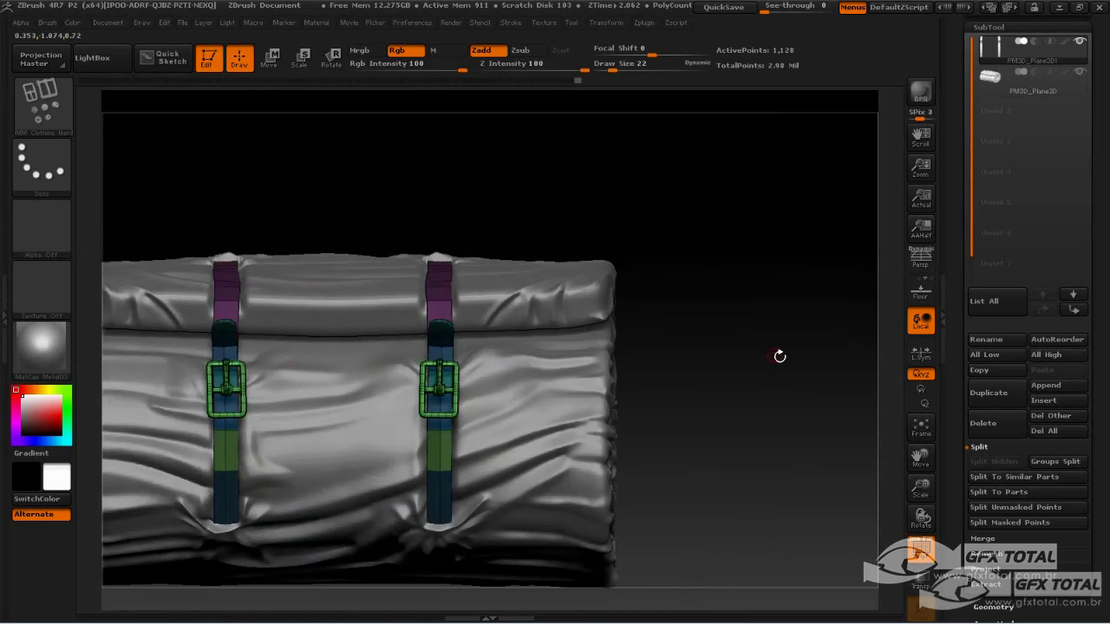
{"action": "mouse_move", "coordinate": [780, 356]}
{"action": "left_mouse_down"}
{"action": "mouse_move", "coordinate": [288, 274]}
{"action": "mouse_move", "coordinate": [284, 328]}
{"action": "left_mouse_up"}
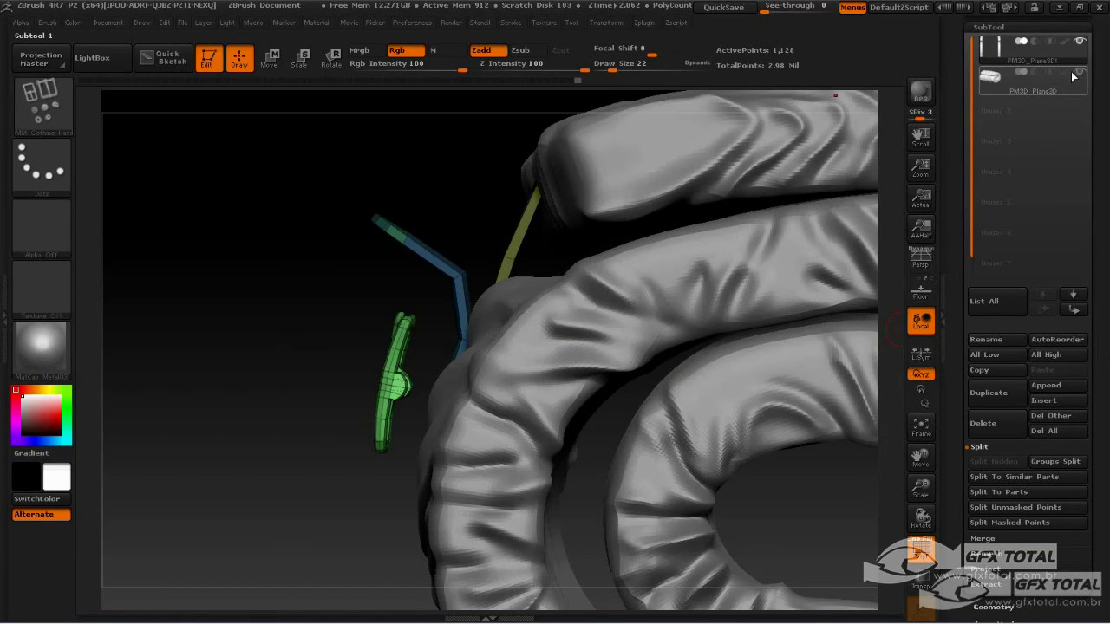
- Hide the cloth roll and slide the buckle horizontally onto the strap
{"action": "left_click", "coordinate": [1076, 74]}
{"action": "left_click", "coordinate": [270, 57]}
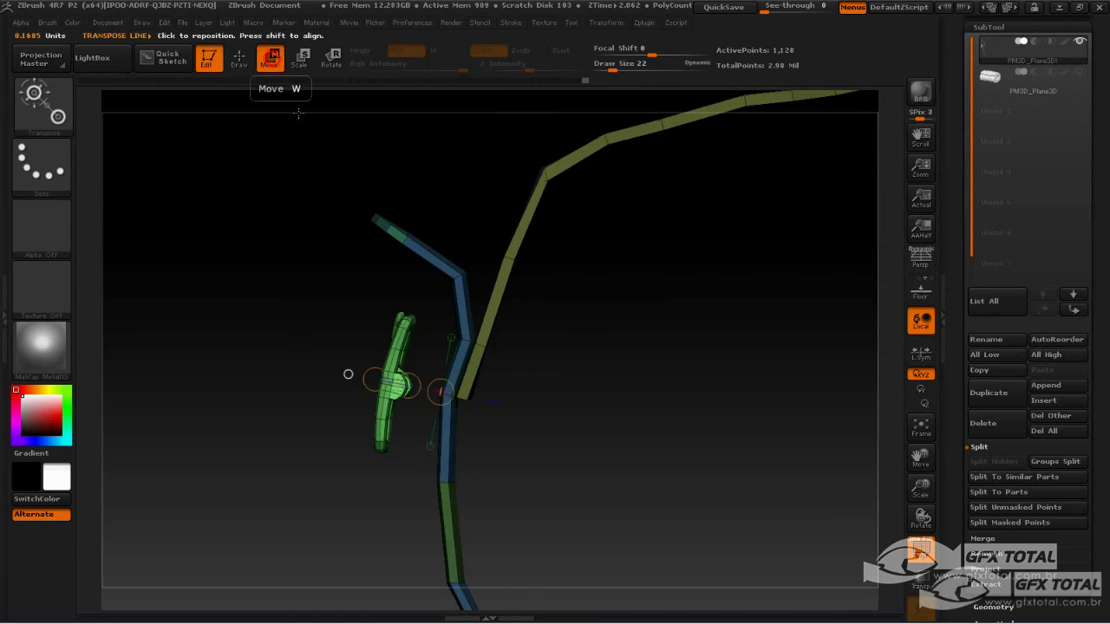
{"action": "left_click_drag", "start_coordinate": [391, 348], "coordinate": [159, 348]}
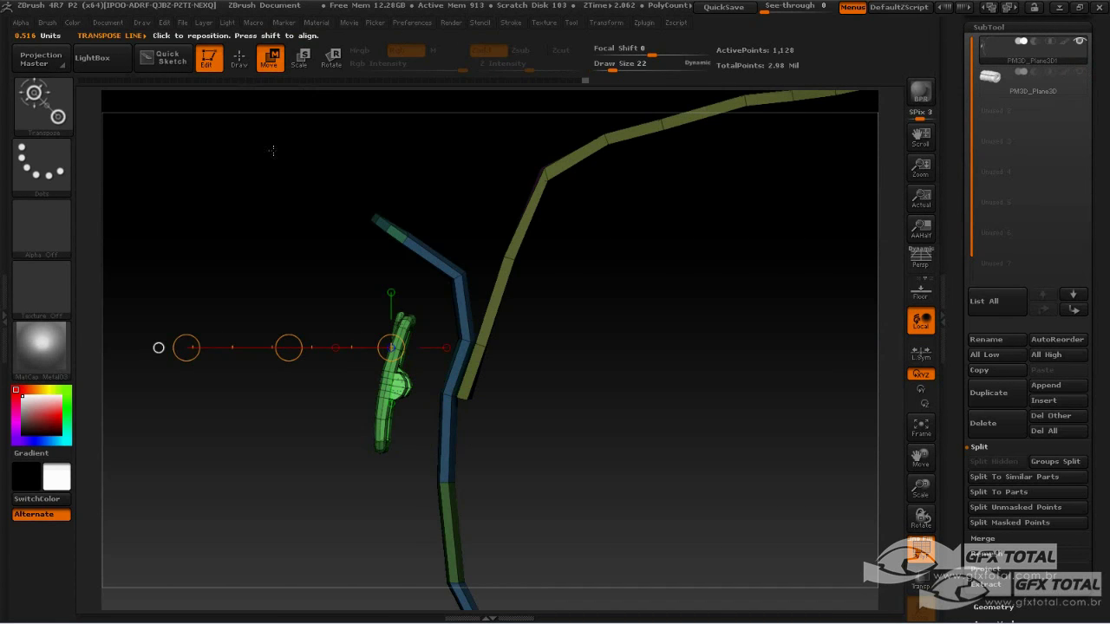
{"action": "left_click_drag", "start_coordinate": [289, 348], "coordinate": [355, 349]}
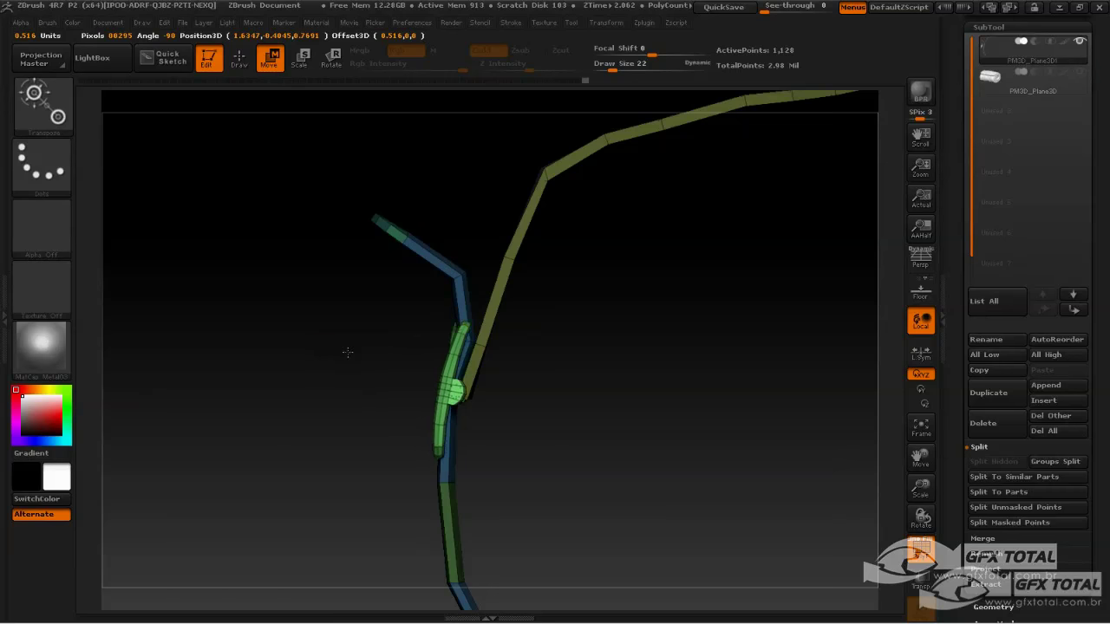
{"action": "left_click_drag", "start_coordinate": [344, 426], "coordinate": [387, 466], "text": "alt"}
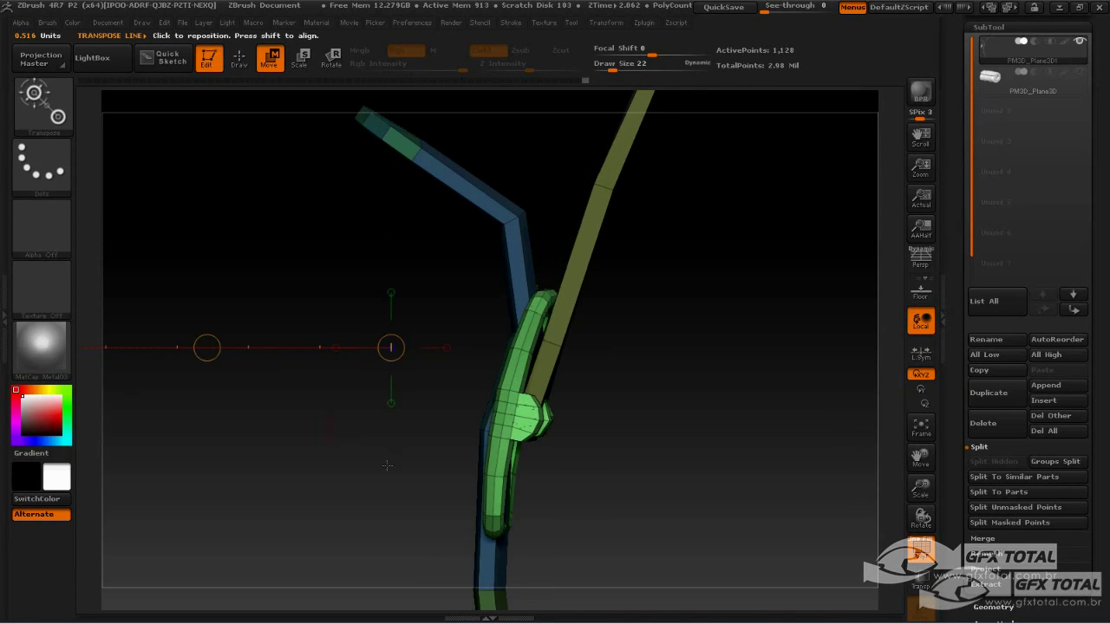
- Rotate the buckle to match the strap's angle, then invert the mask so the buckle is masked
{"action": "left_click_drag", "start_coordinate": [516, 417], "coordinate": [572, 277]}
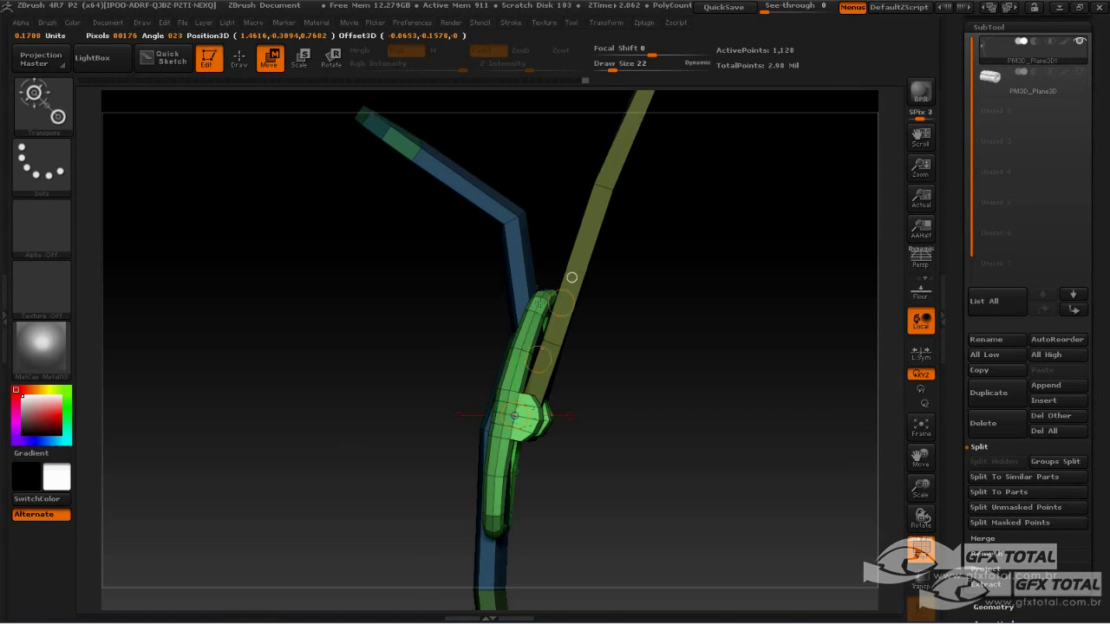
{"action": "mouse_move", "coordinate": [514, 258]}
{"action": "left_mouse_down"}
{"action": "mouse_move", "coordinate": [543, 259]}
{"action": "mouse_move", "coordinate": [568, 283]}
{"action": "mouse_move", "coordinate": [526, 280]}
{"action": "left_mouse_up"}
{"action": "left_click", "coordinate": [334, 57]}
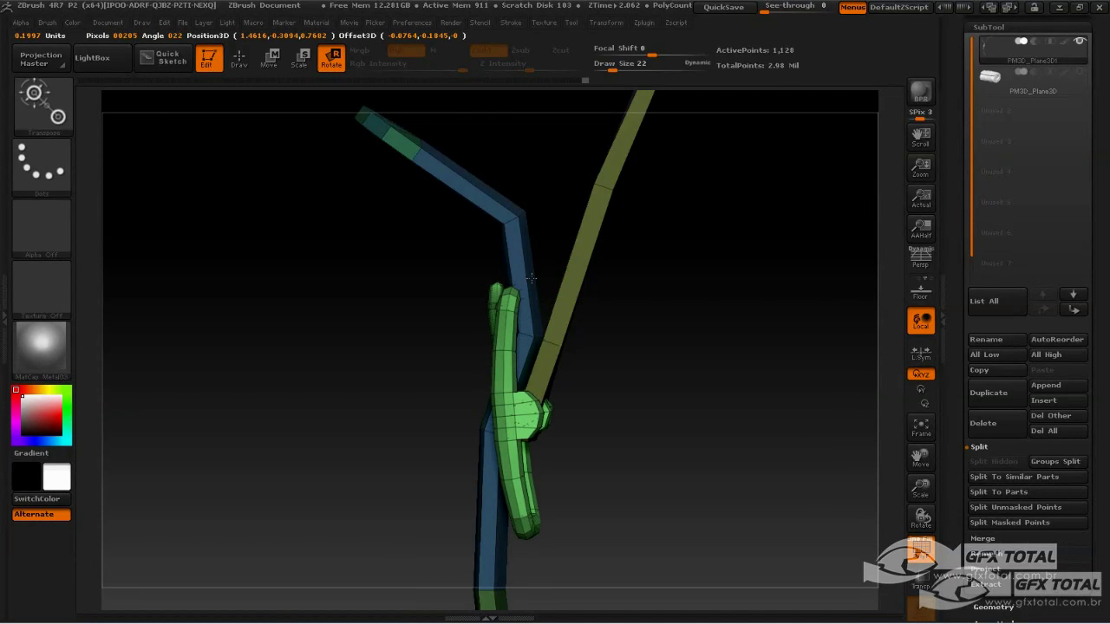
{"action": "left_click_drag", "start_coordinate": [526, 279], "coordinate": [526, 279]}
{"action": "mouse_move", "coordinate": [360, 396]}
{"action": "left_mouse_down"}
{"action": "mouse_move", "coordinate": [395, 403]}
{"action": "mouse_move", "coordinate": [365, 404]}
{"action": "mouse_move", "coordinate": [494, 332]}
{"action": "mouse_move", "coordinate": [441, 318]}
{"action": "left_mouse_up"}
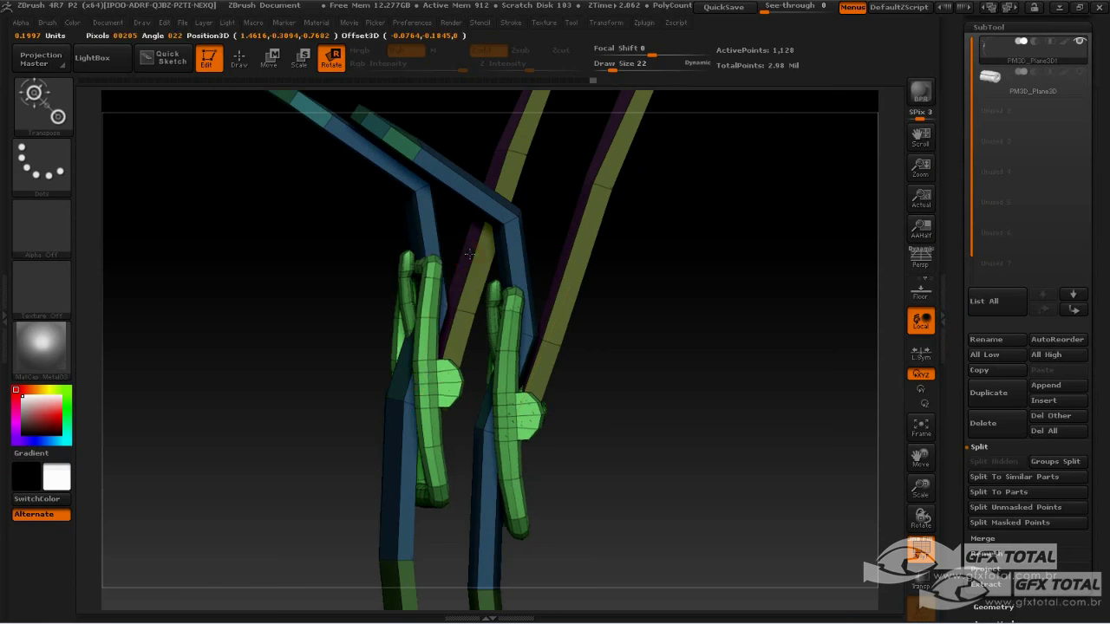
{"action": "left_click_drag", "start_coordinate": [276, 345], "coordinate": [281, 350]}
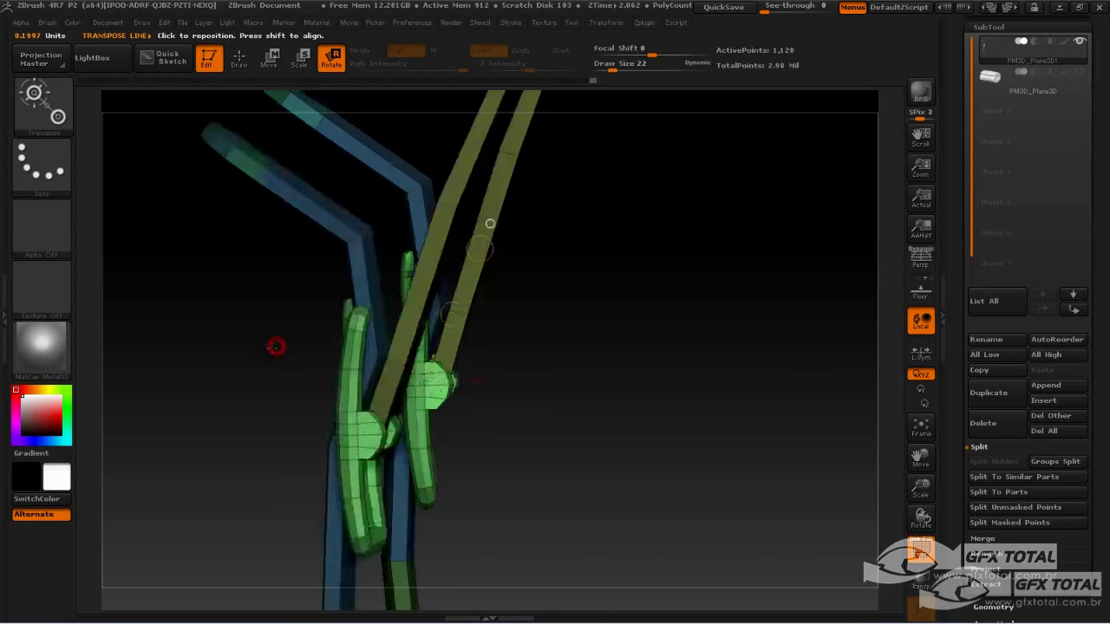
{"action": "key", "text": "ctrl"}
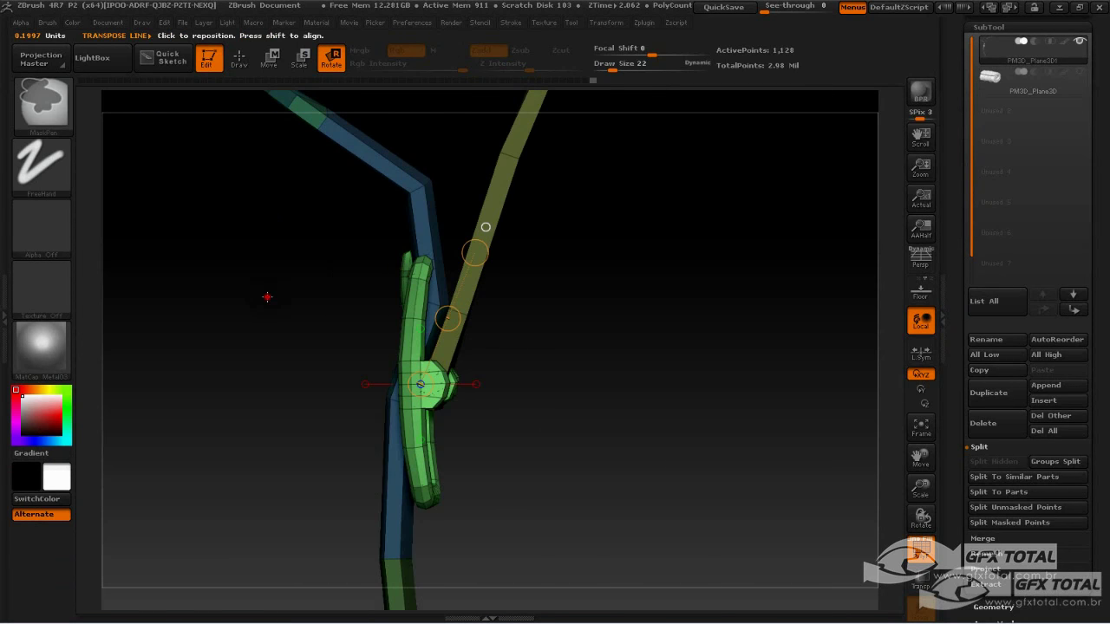
{"action": "left_click", "coordinate": [267, 297], "text": "ctrl"}
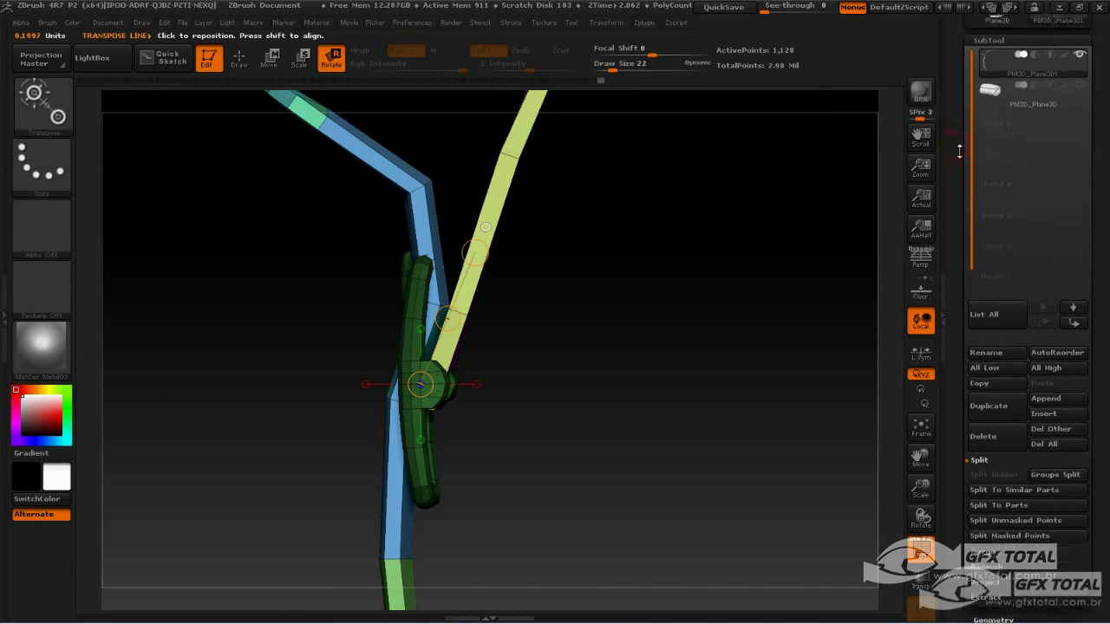
- Split Unmasked Points to make the buckle its own subtool, then select the top plane subtool
{"action": "scroll", "coordinate": [1013, 407], "scroll_direction": "down", "scroll_amount": 3}
{"action": "left_click", "coordinate": [1013, 417]}
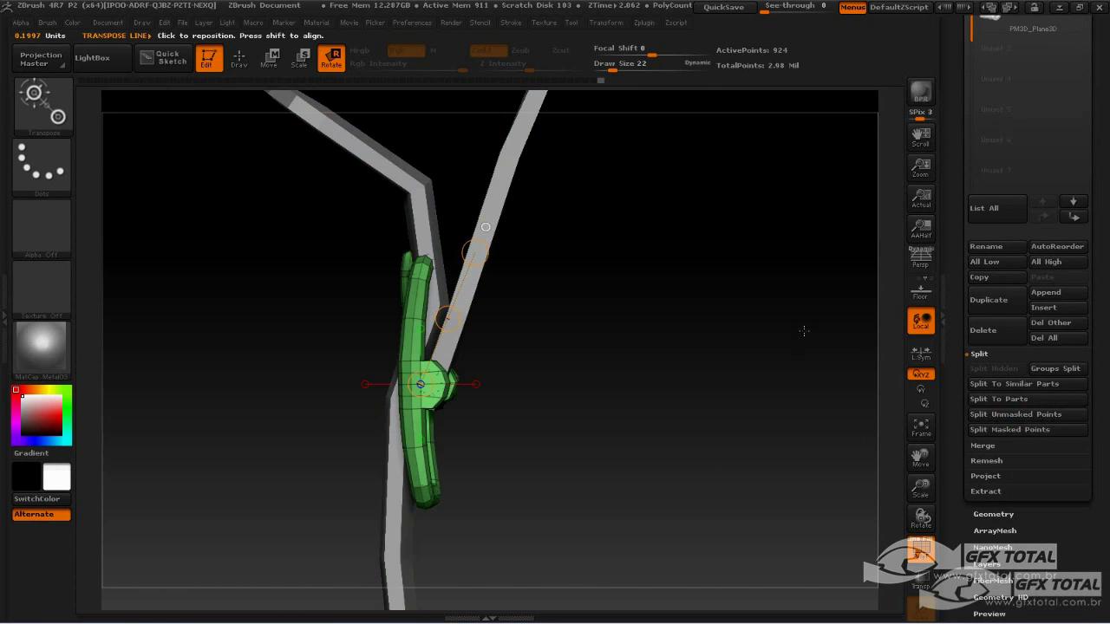
{"action": "scroll", "coordinate": [997, 104], "scroll_direction": "up", "scroll_amount": 3}
{"action": "left_click", "coordinate": [998, 81]}
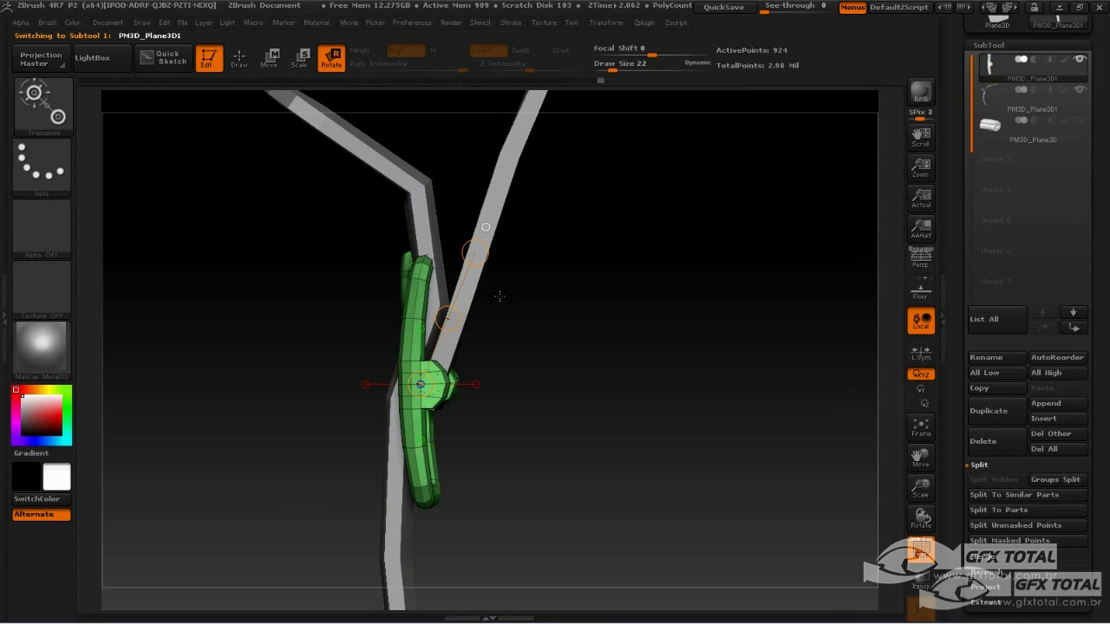
- Select the second plane subtool and turn the view to frame both buckles
{"action": "mouse_move", "coordinate": [619, 401]}
{"action": "left_mouse_down"}
{"action": "mouse_move", "coordinate": [667, 353]}
{"action": "mouse_move", "coordinate": [668, 367]}
{"action": "mouse_move", "coordinate": [615, 394]}
{"action": "left_mouse_up"}
{"action": "left_click", "coordinate": [479, 226], "text": "alt"}
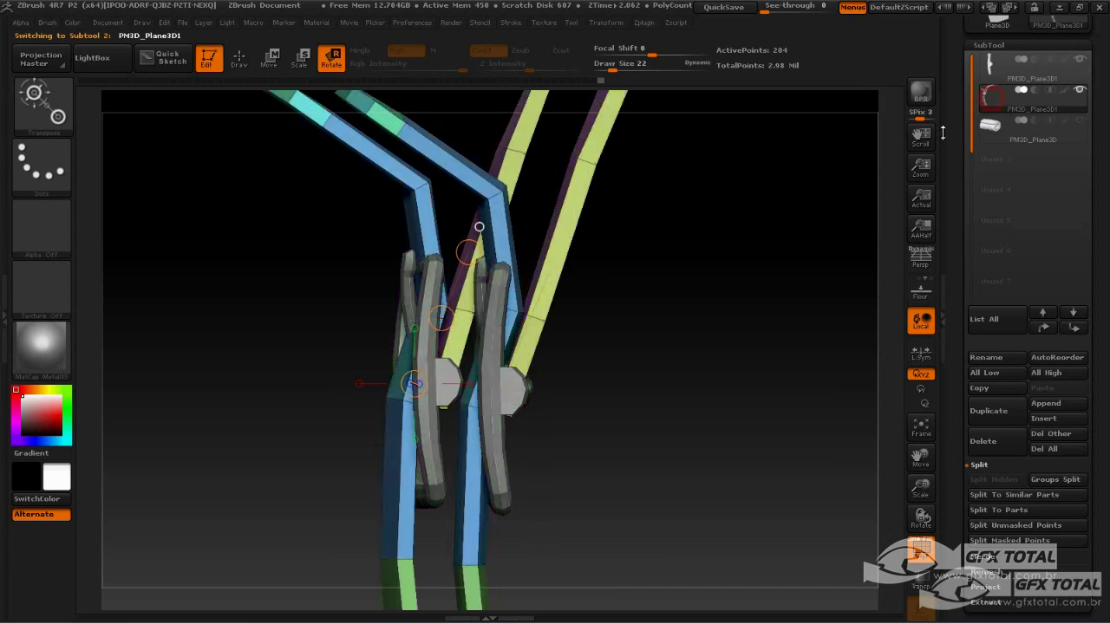
{"action": "mouse_move", "coordinate": [825, 248]}
{"action": "left_mouse_down"}
{"action": "mouse_move", "coordinate": [595, 386]}
{"action": "mouse_move", "coordinate": [660, 349]}
{"action": "left_mouse_up"}
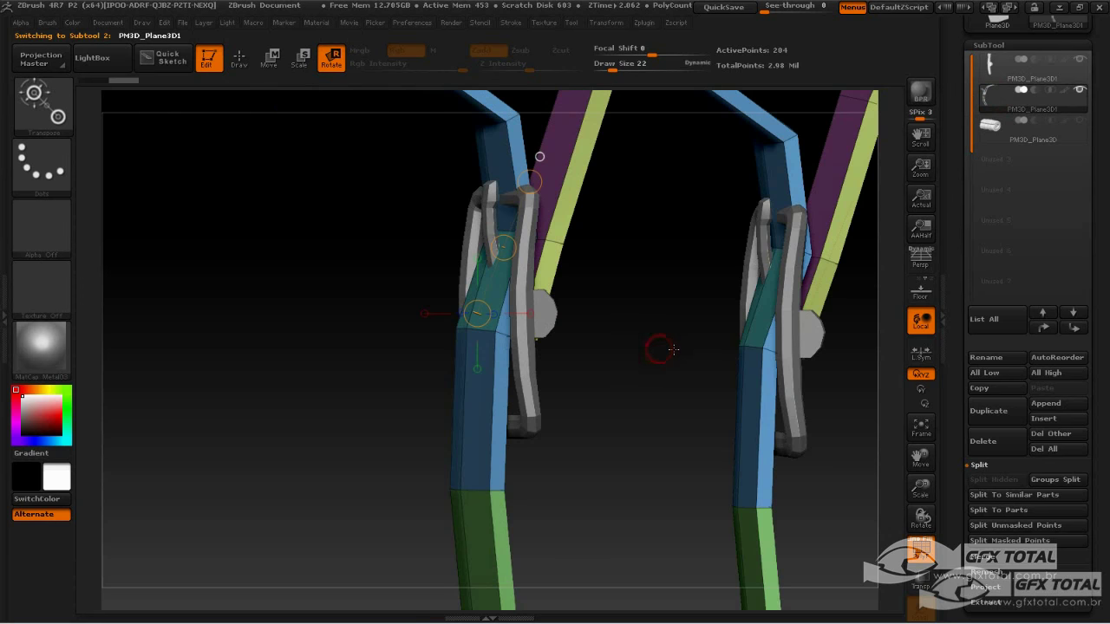
{"action": "left_click_drag", "start_coordinate": [681, 400], "coordinate": [620, 395]}
{"action": "left_click_drag", "start_coordinate": [694, 334], "coordinate": [771, 331]}
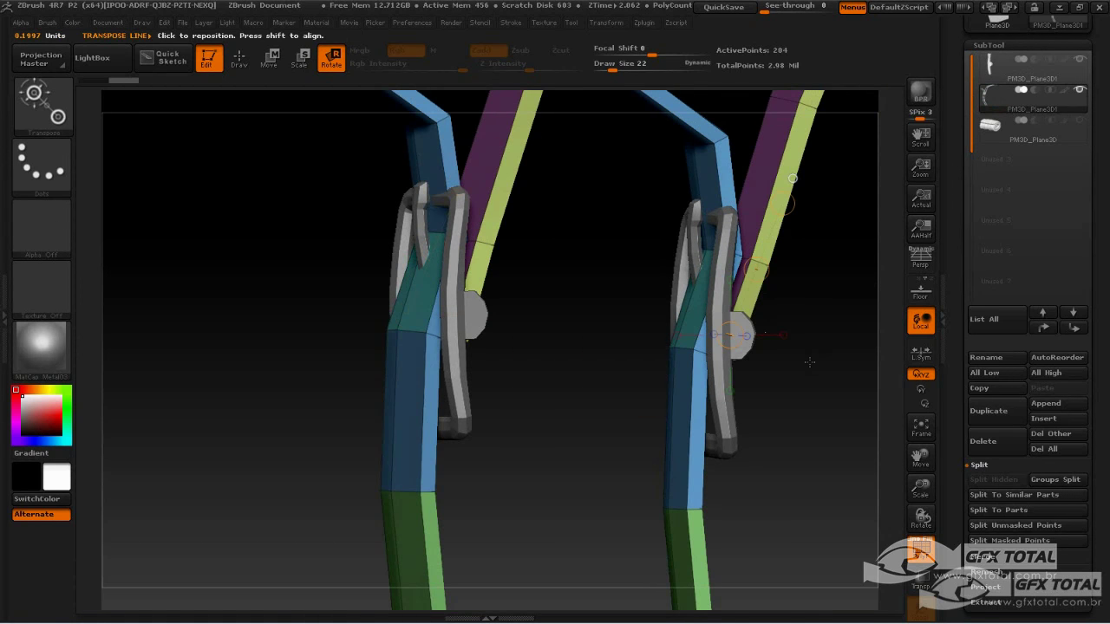
{"action": "left_click_drag", "start_coordinate": [849, 347], "coordinate": [851, 344]}
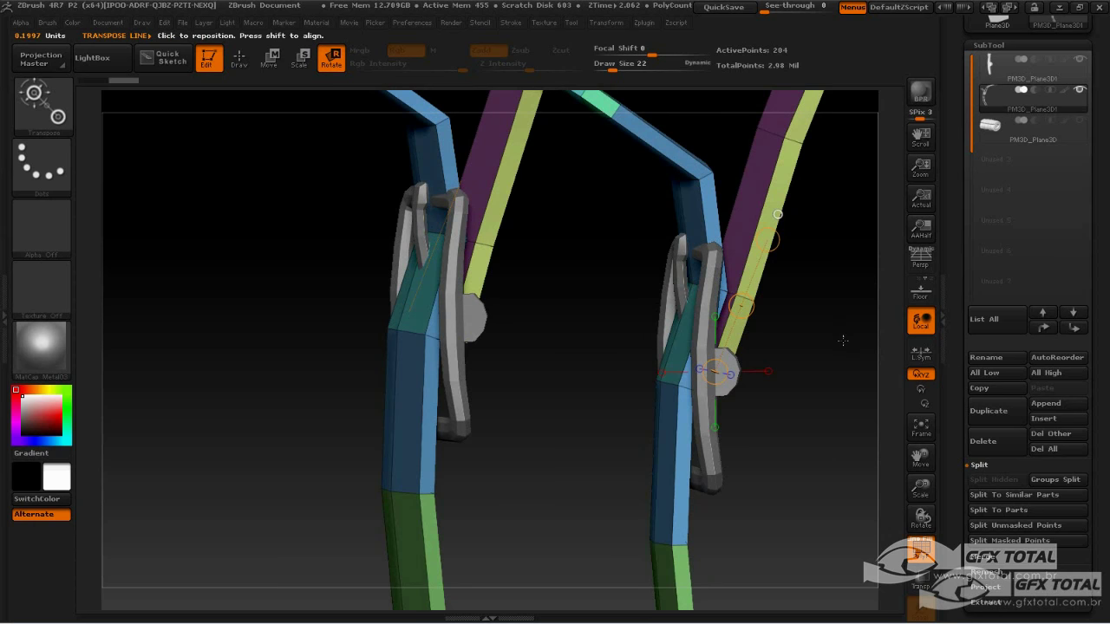
{"action": "mouse_move", "coordinate": [843, 341]}
{"action": "left_mouse_down"}
{"action": "mouse_move", "coordinate": [827, 345]}
{"action": "mouse_move", "coordinate": [532, 192]}
{"action": "left_mouse_up"}
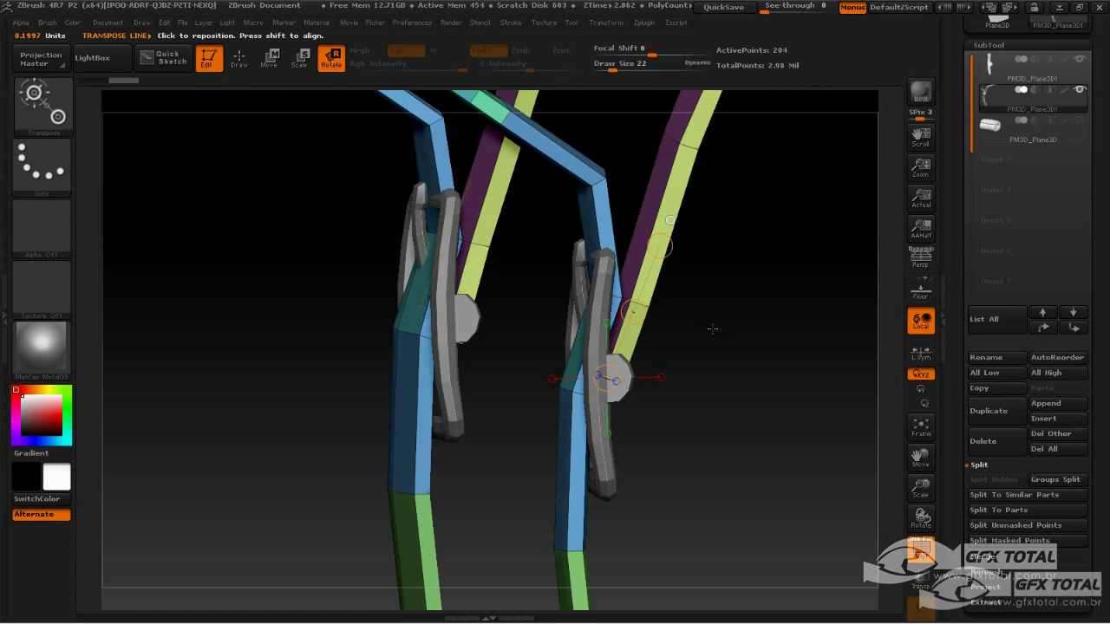
- Try a ZModeler Bridge across the strap gap above the right buckle, then undo it
{"action": "left_click", "coordinate": [238, 62]}
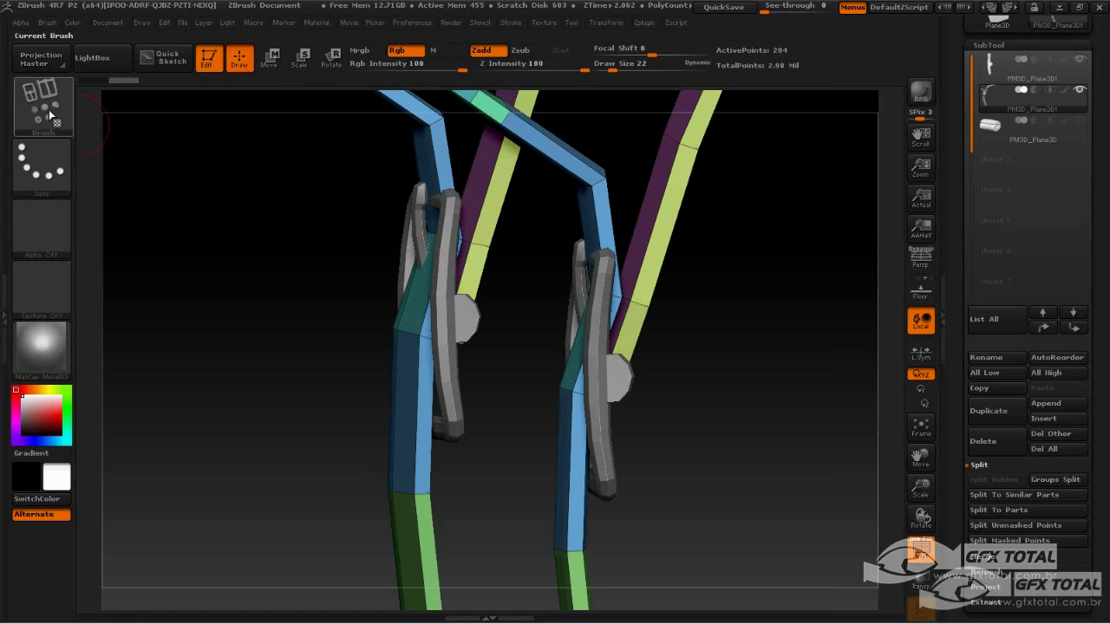
{"action": "left_click", "coordinate": [48, 109]}
{"action": "left_click", "coordinate": [244, 423]}
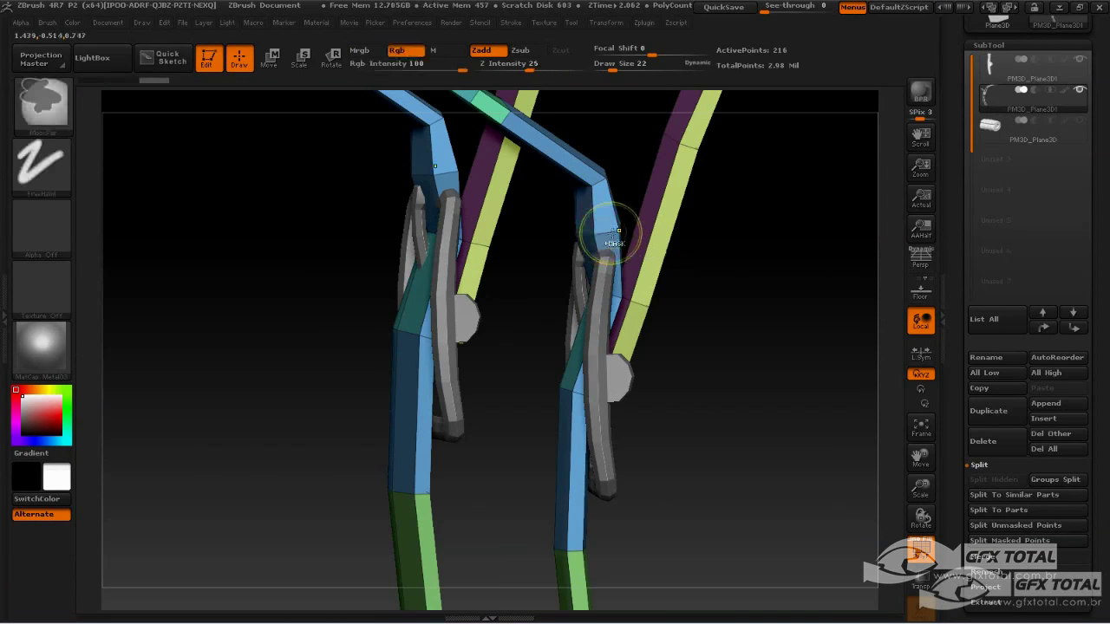
{"action": "left_click_drag", "start_coordinate": [716, 307], "coordinate": [711, 260], "text": "alt"}
{"action": "left_click", "coordinate": [569, 229]}
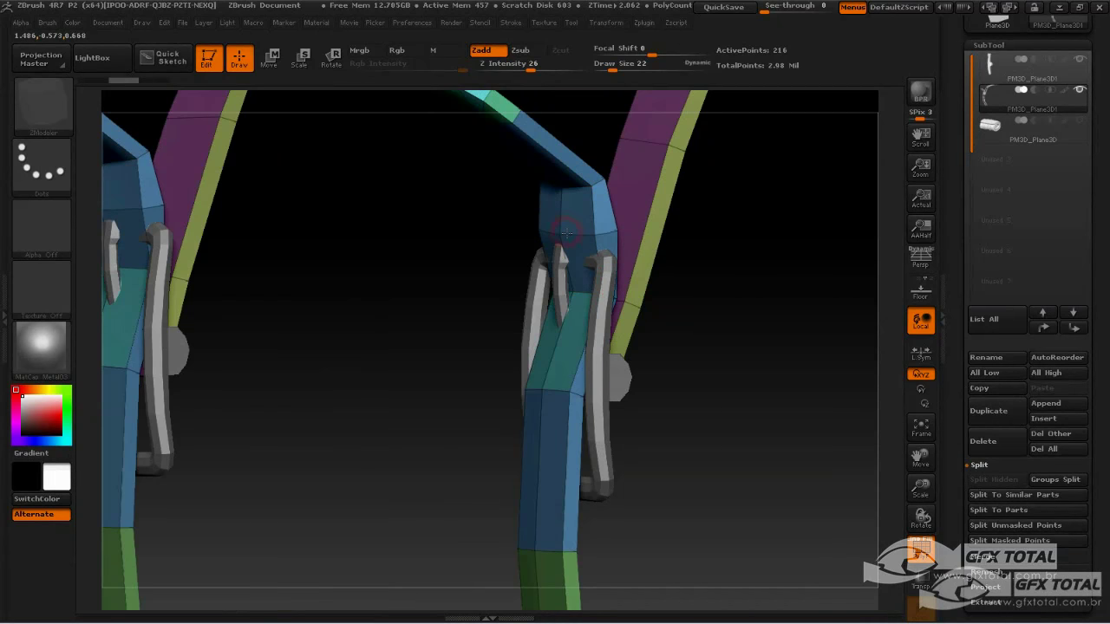
{"action": "key", "text": "ctrl+z"}
{"action": "key", "text": "space"}
{"action": "mouse_move", "coordinate": [480, 264]}
{"action": "left_mouse_down"}
{"action": "mouse_move", "coordinate": [413, 250]}
{"action": "mouse_move", "coordinate": [532, 263]}
{"action": "left_mouse_up"}
- Mask all but the strap tip and fold the tip over the buckle's top bar with the Move transpose
{"action": "key", "text": "ctrl"}
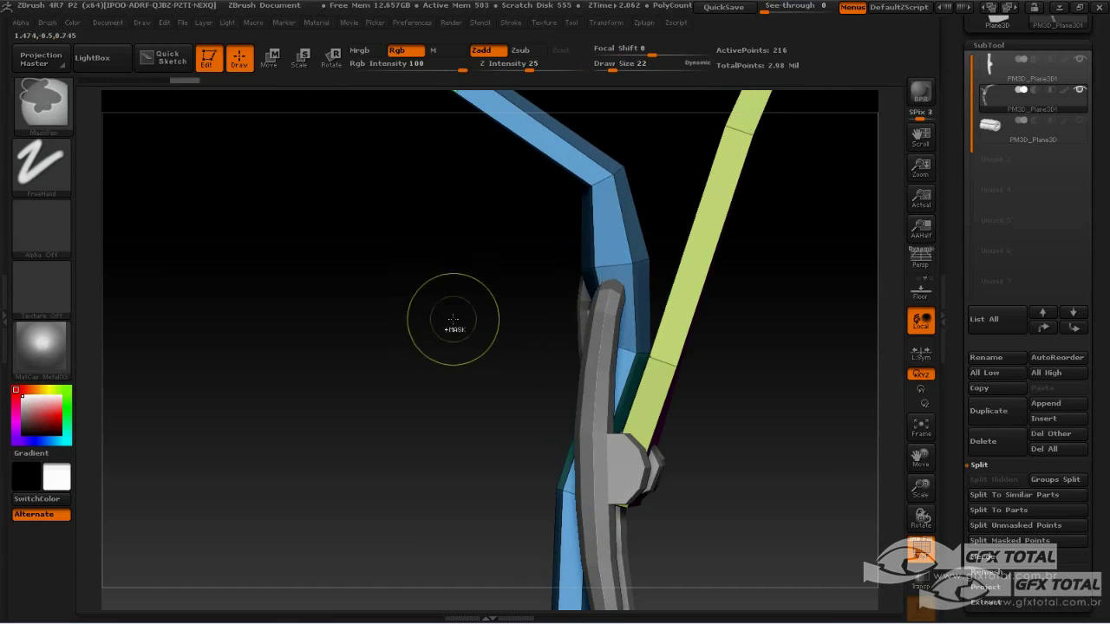
{"action": "left_click", "coordinate": [454, 315], "text": "ctrl"}
{"action": "key", "text": "w"}
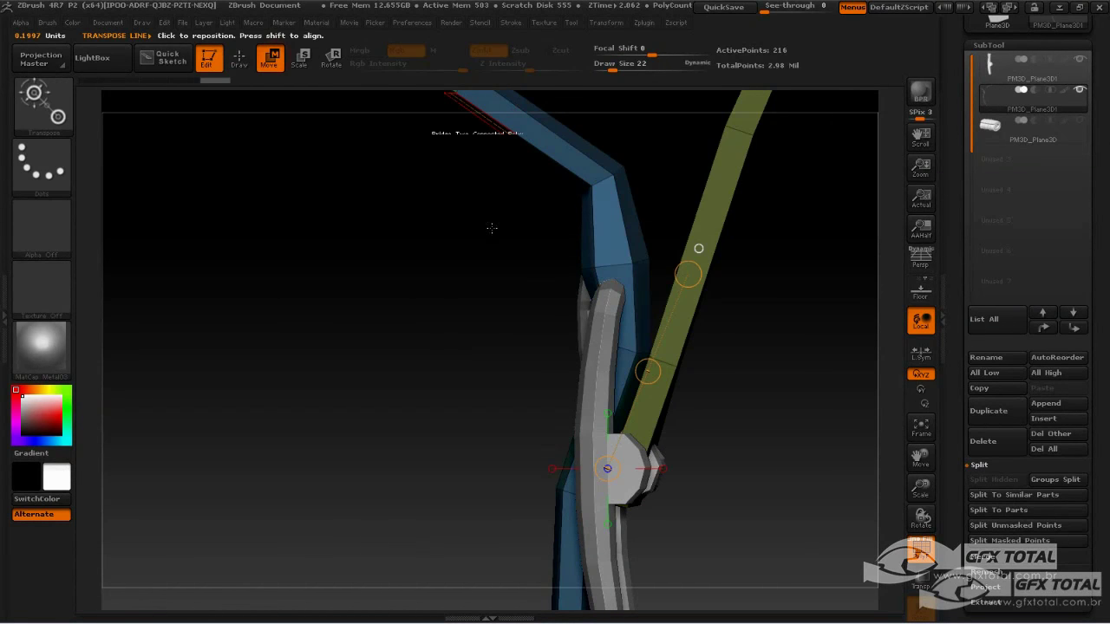
{"action": "left_click_drag", "start_coordinate": [585, 265], "coordinate": [444, 266]}
{"action": "left_click_drag", "start_coordinate": [530, 266], "coordinate": [556, 267]}
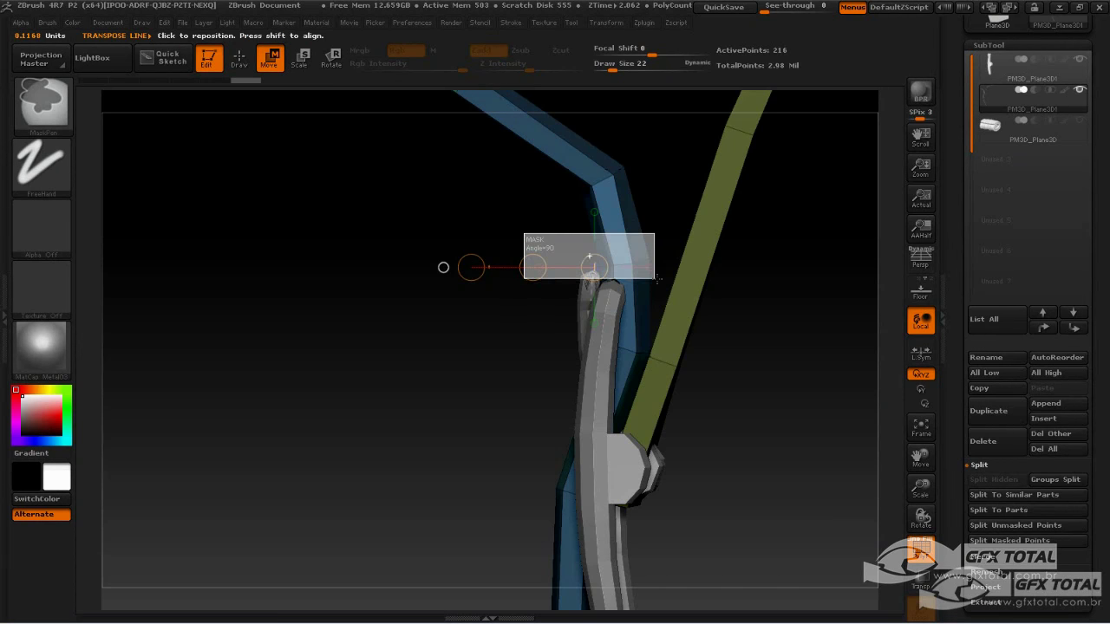
{"action": "left_click", "coordinate": [533, 267]}
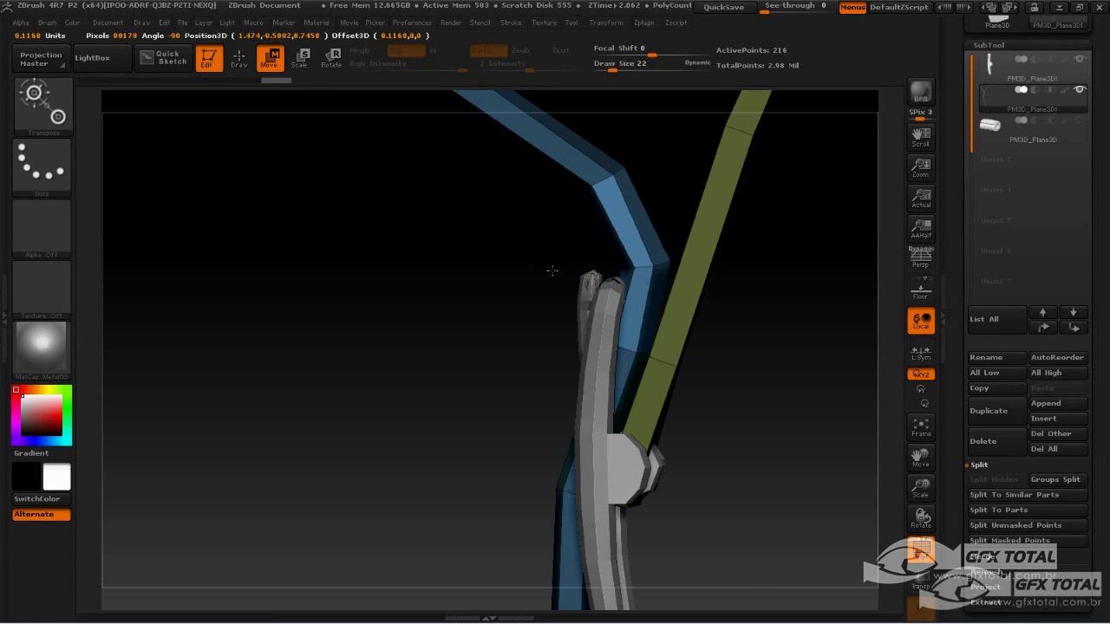
{"action": "left_click_drag", "start_coordinate": [530, 268], "coordinate": [533, 267]}
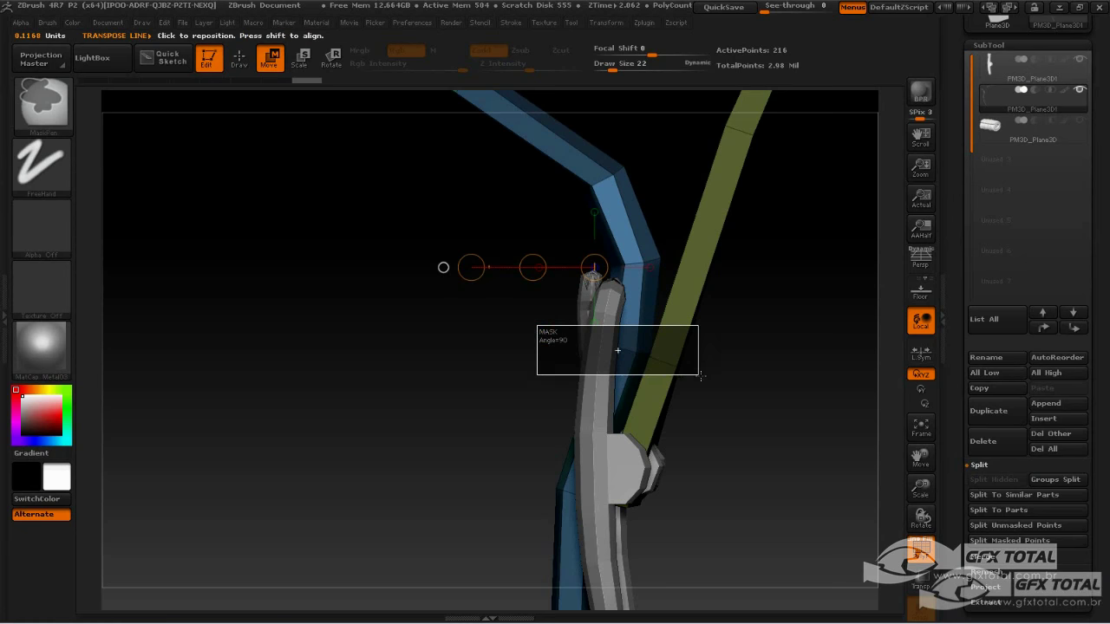
{"action": "left_click", "coordinate": [535, 324], "text": "ctrl"}
{"action": "left_click_drag", "start_coordinate": [535, 324], "coordinate": [724, 397], "text": "ctrl"}
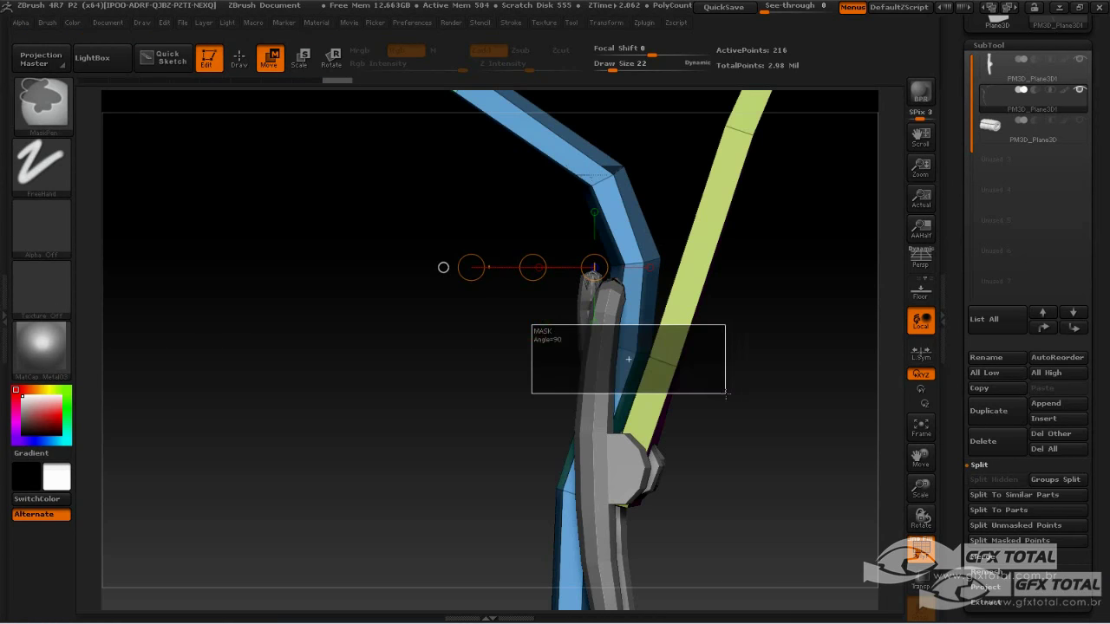
{"action": "left_click_drag", "start_coordinate": [533, 267], "coordinate": [543, 263]}
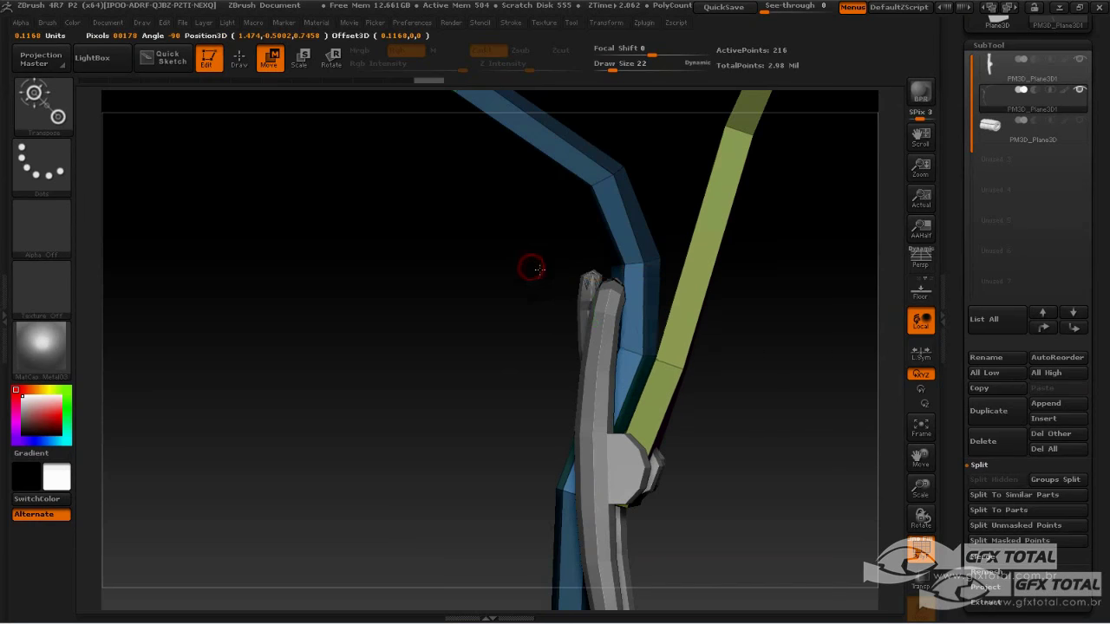
{"action": "left_click_drag", "start_coordinate": [465, 365], "coordinate": [480, 372]}
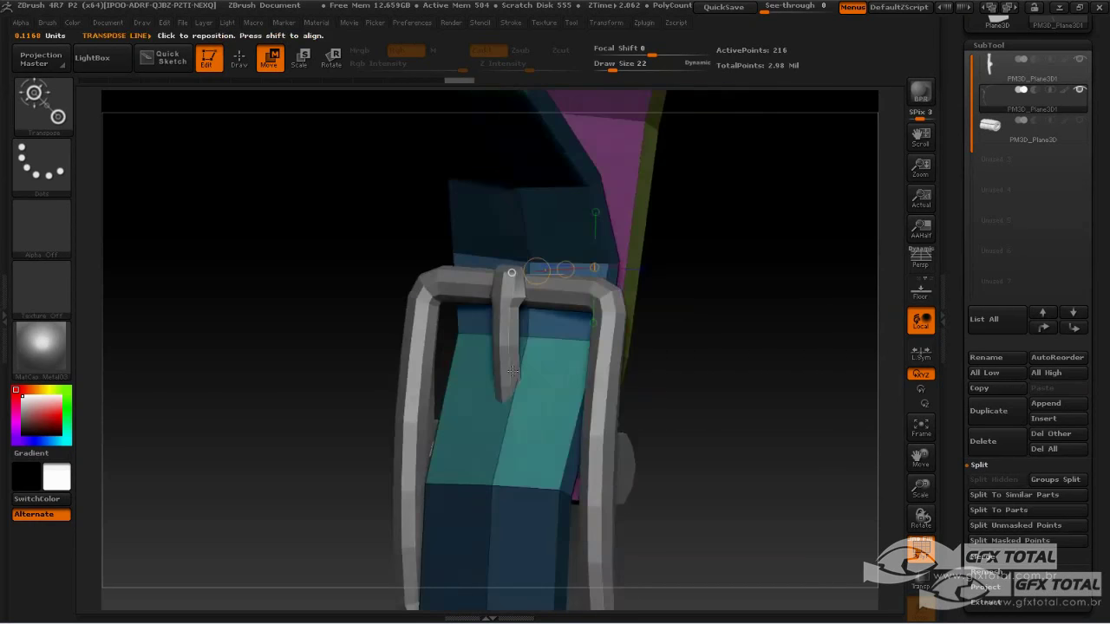
- Insert a ZModeler edge loop across the blue strap segment below the buckle
{"action": "left_click_drag", "start_coordinate": [531, 324], "coordinate": [258, 179]}
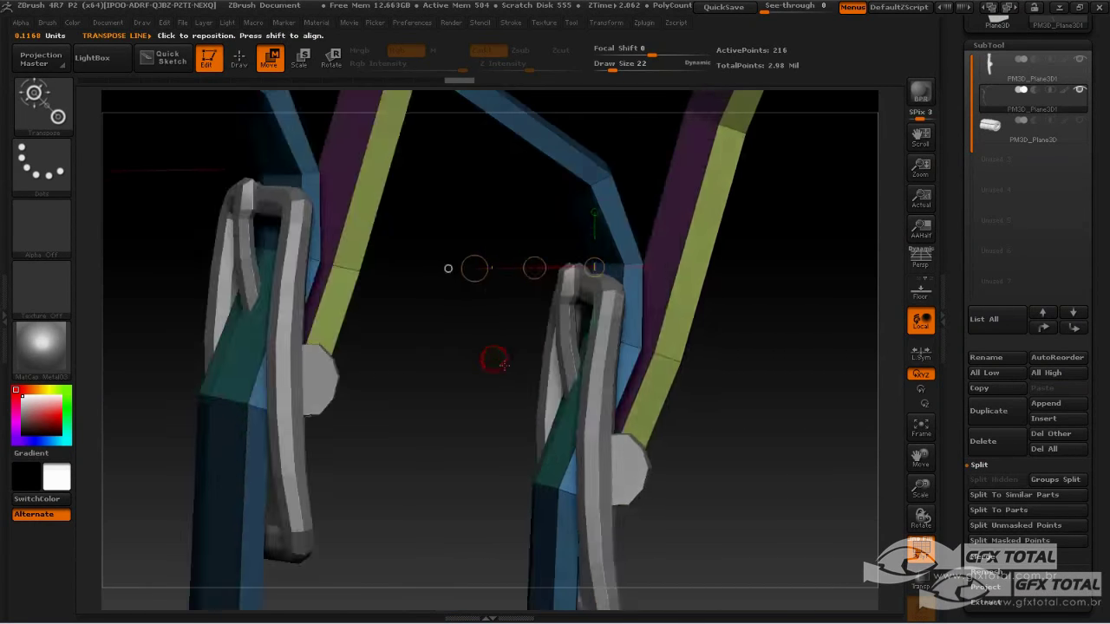
{"action": "left_click", "coordinate": [237, 60]}
{"action": "left_click", "coordinate": [43, 100]}
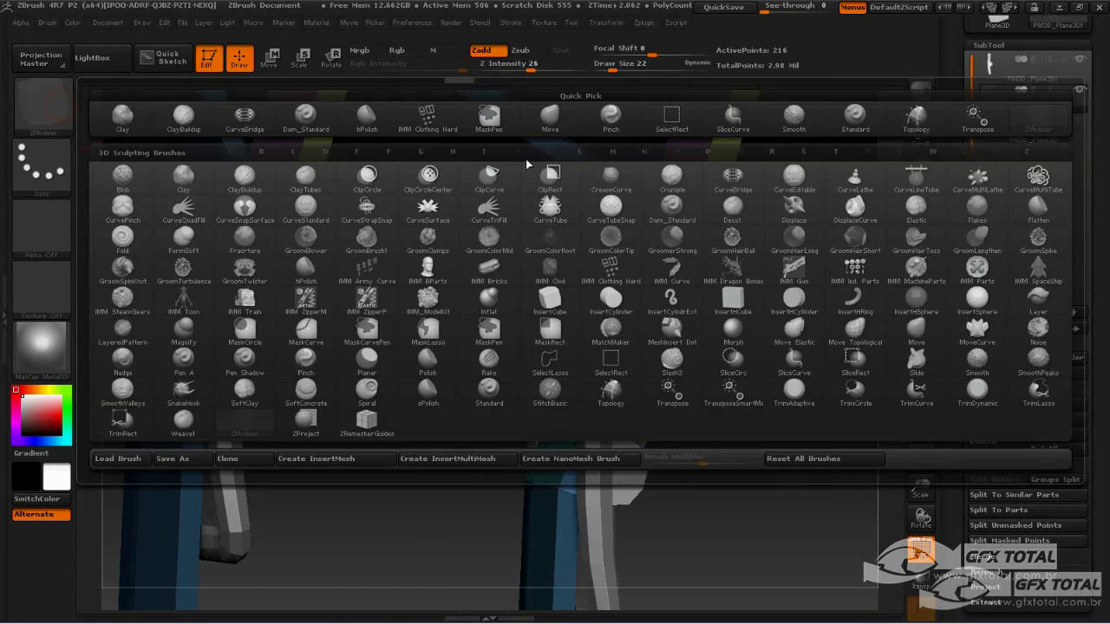
{"action": "left_click", "coordinate": [878, 344]}
{"action": "mouse_move", "coordinate": [807, 350]}
{"action": "left_mouse_down"}
{"action": "mouse_move", "coordinate": [783, 345]}
{"action": "mouse_move", "coordinate": [782, 327]}
{"action": "left_mouse_up"}
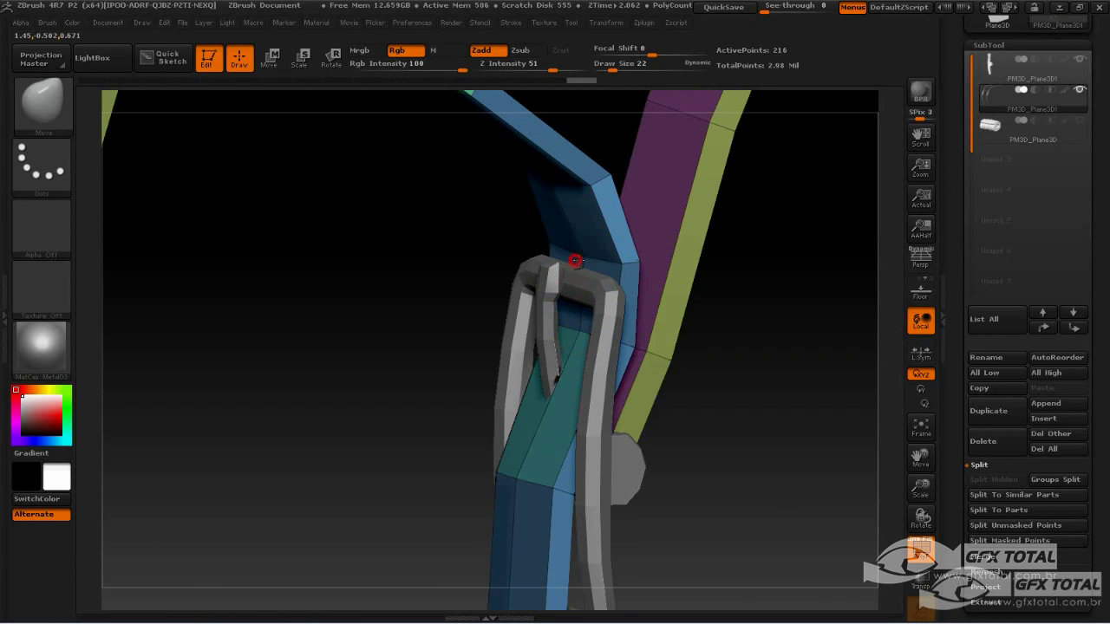
{"action": "mouse_move", "coordinate": [763, 346]}
{"action": "left_mouse_down"}
{"action": "mouse_move", "coordinate": [743, 335]}
{"action": "mouse_move", "coordinate": [743, 367]}
{"action": "mouse_move", "coordinate": [781, 371]}
{"action": "mouse_move", "coordinate": [760, 393]}
{"action": "mouse_move", "coordinate": [731, 391]}
{"action": "mouse_move", "coordinate": [736, 402]}
{"action": "mouse_move", "coordinate": [754, 322]}
{"action": "mouse_move", "coordinate": [605, 383]}
{"action": "left_mouse_up"}
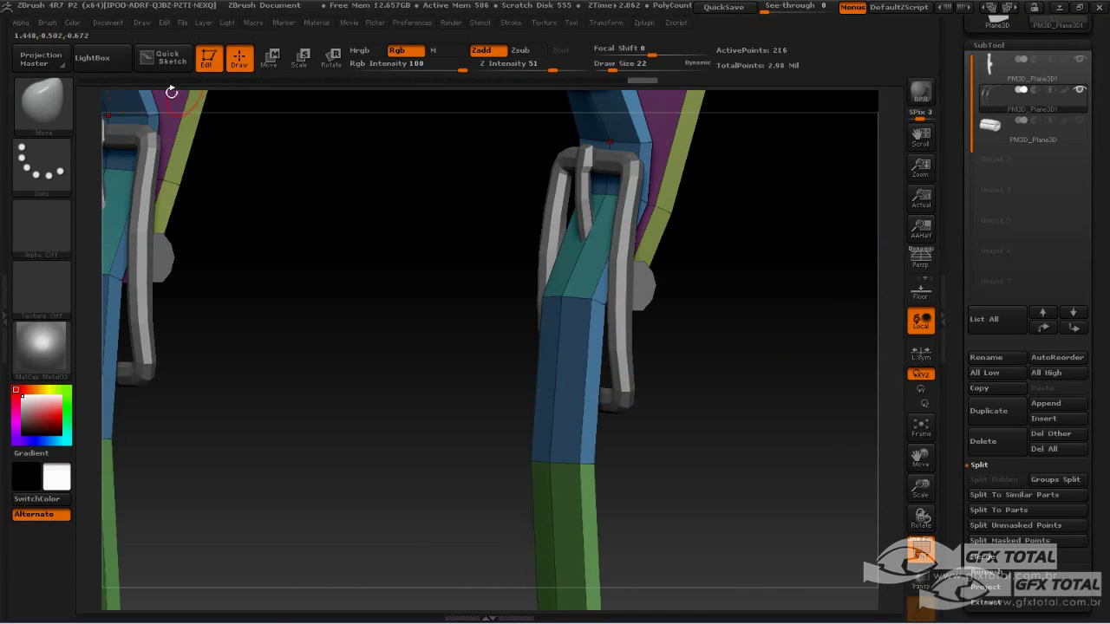
{"action": "left_click", "coordinate": [68, 122]}
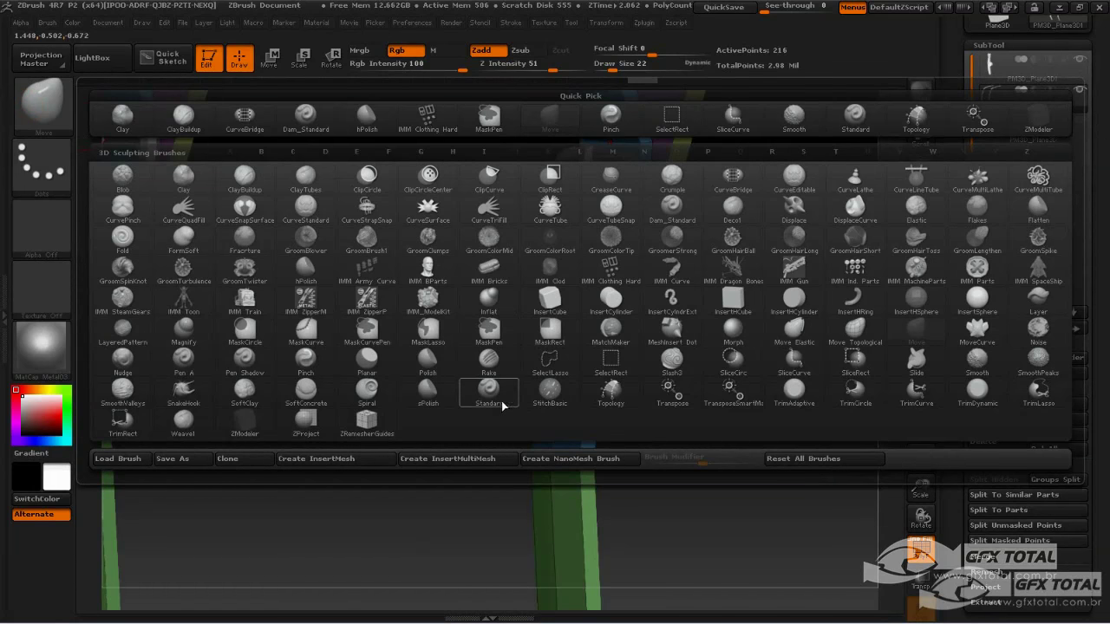
{"action": "left_click", "coordinate": [270, 413]}
{"action": "left_click", "coordinate": [590, 362]}
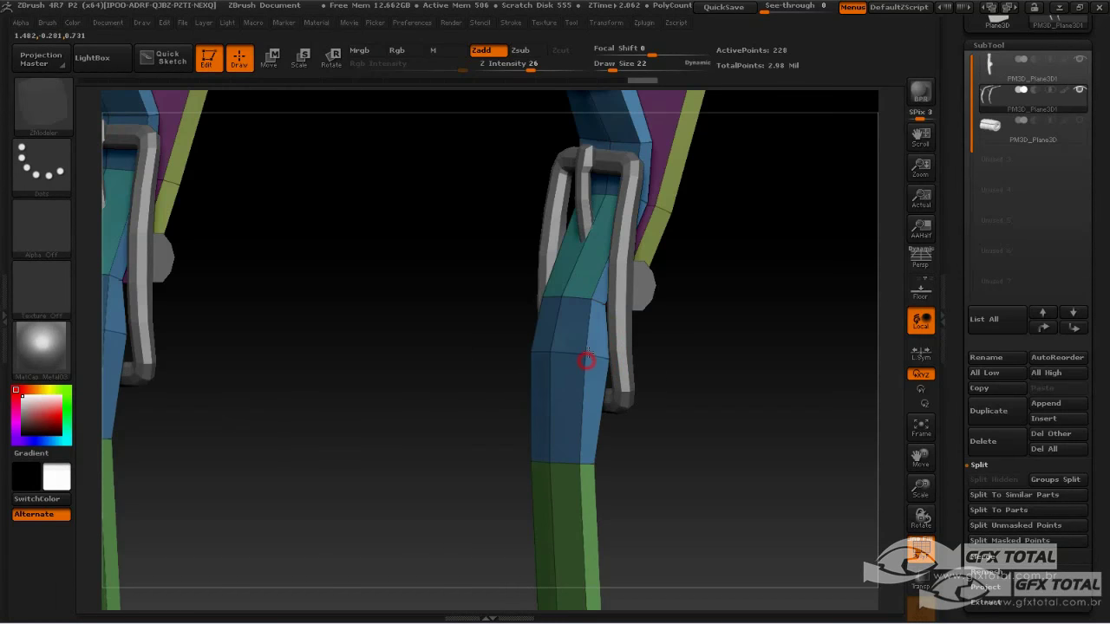
{"action": "left_click_drag", "start_coordinate": [683, 354], "coordinate": [682, 396]}
- Shift the green lower strap segment right with the Move transpose and select the buckle subtool
{"action": "key", "text": "ctrl"}
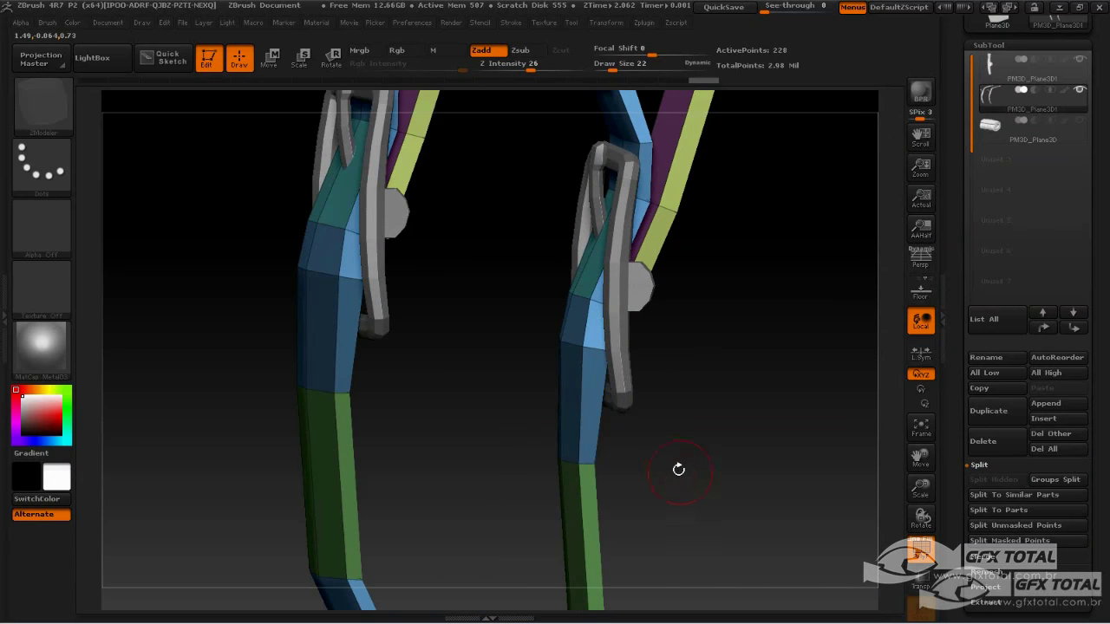
{"action": "mouse_move", "coordinate": [703, 463]}
{"action": "left_mouse_down"}
{"action": "mouse_move", "coordinate": [706, 483]}
{"action": "mouse_move", "coordinate": [689, 391]}
{"action": "mouse_move", "coordinate": [670, 388]}
{"action": "mouse_move", "coordinate": [548, 501]}
{"action": "left_mouse_up"}
{"action": "key", "text": "ctrl"}
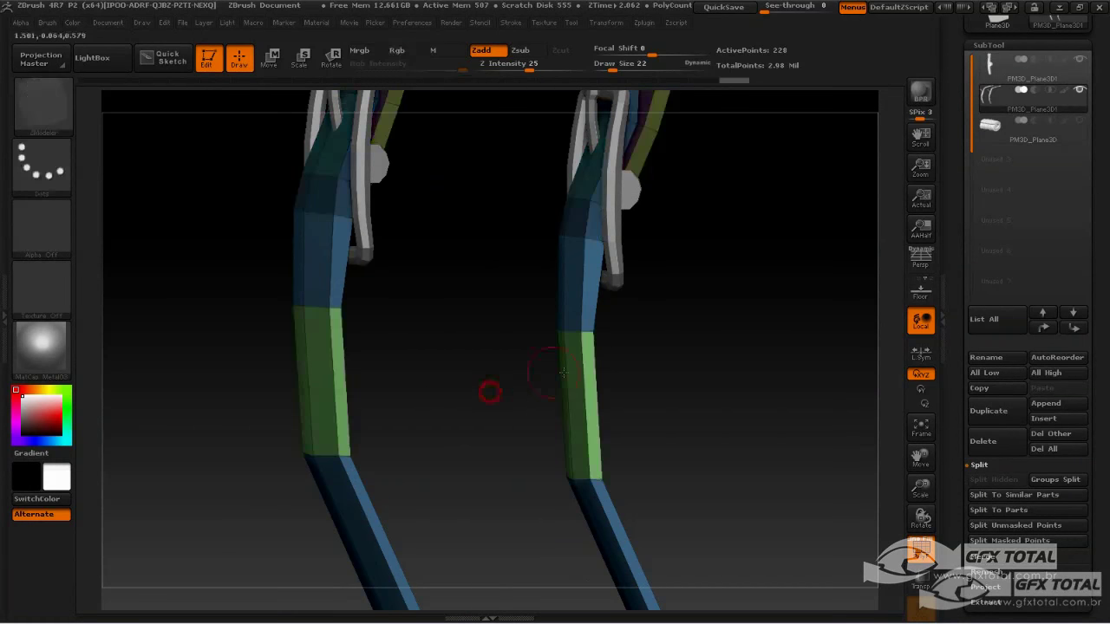
{"action": "left_click_drag", "start_coordinate": [603, 363], "coordinate": [645, 350]}
{"action": "left_click", "coordinate": [270, 60]}
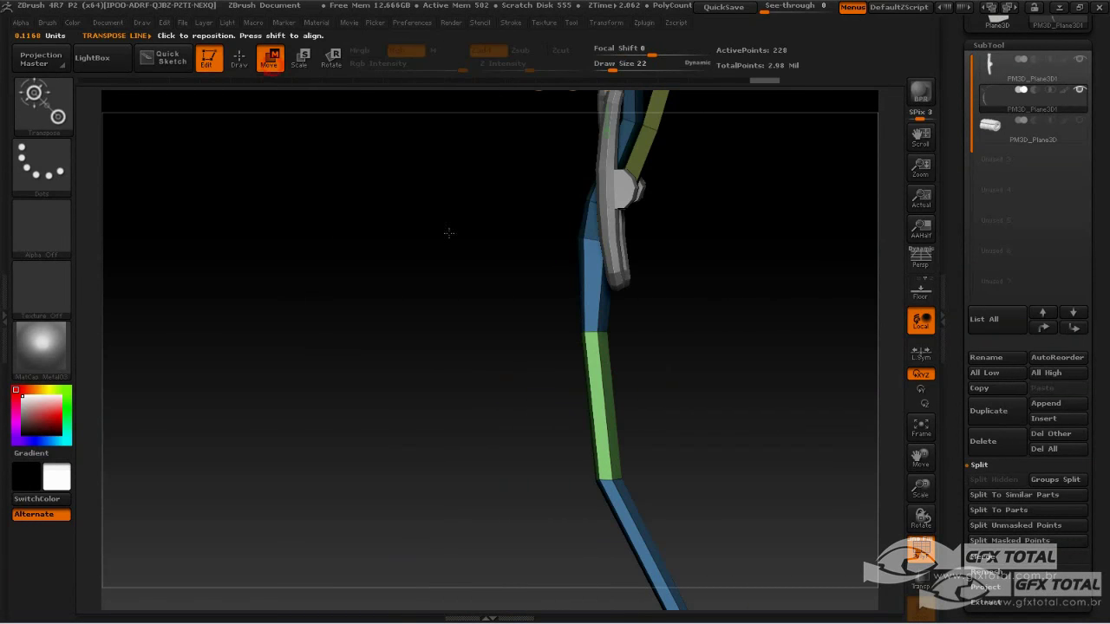
{"action": "mouse_move", "coordinate": [600, 397]}
{"action": "left_mouse_down"}
{"action": "mouse_move", "coordinate": [694, 397]}
{"action": "mouse_move", "coordinate": [537, 393]}
{"action": "mouse_move", "coordinate": [496, 441]}
{"action": "mouse_move", "coordinate": [673, 396]}
{"action": "left_mouse_up"}
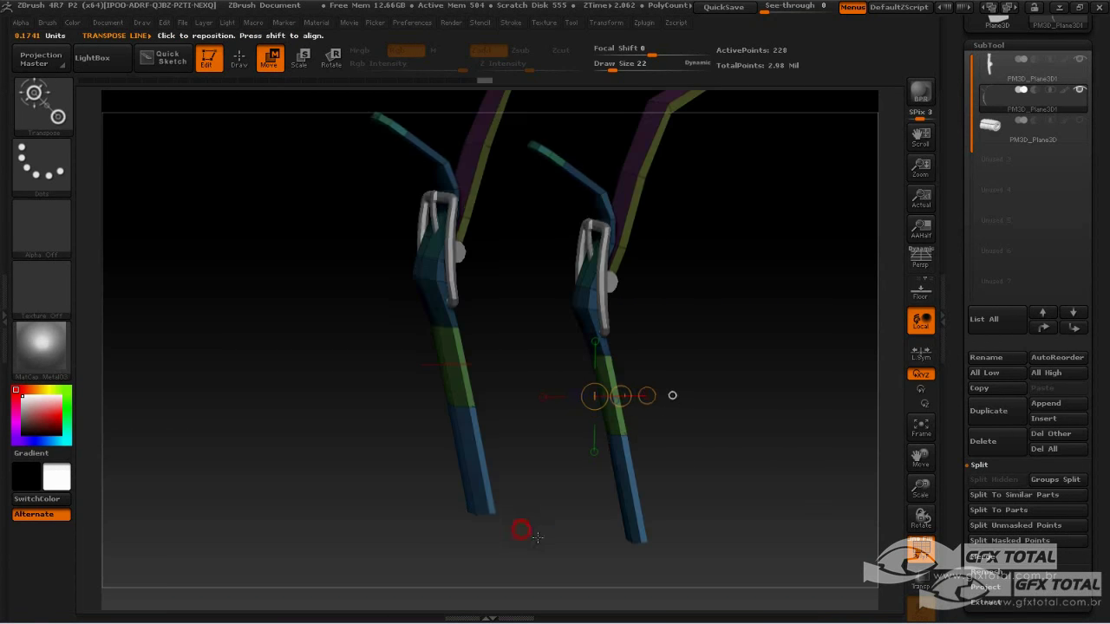
{"action": "mouse_move", "coordinate": [697, 326]}
{"action": "left_mouse_down"}
{"action": "mouse_move", "coordinate": [655, 427]}
{"action": "mouse_move", "coordinate": [708, 337]}
{"action": "mouse_move", "coordinate": [691, 318]}
{"action": "mouse_move", "coordinate": [711, 320]}
{"action": "left_mouse_up"}
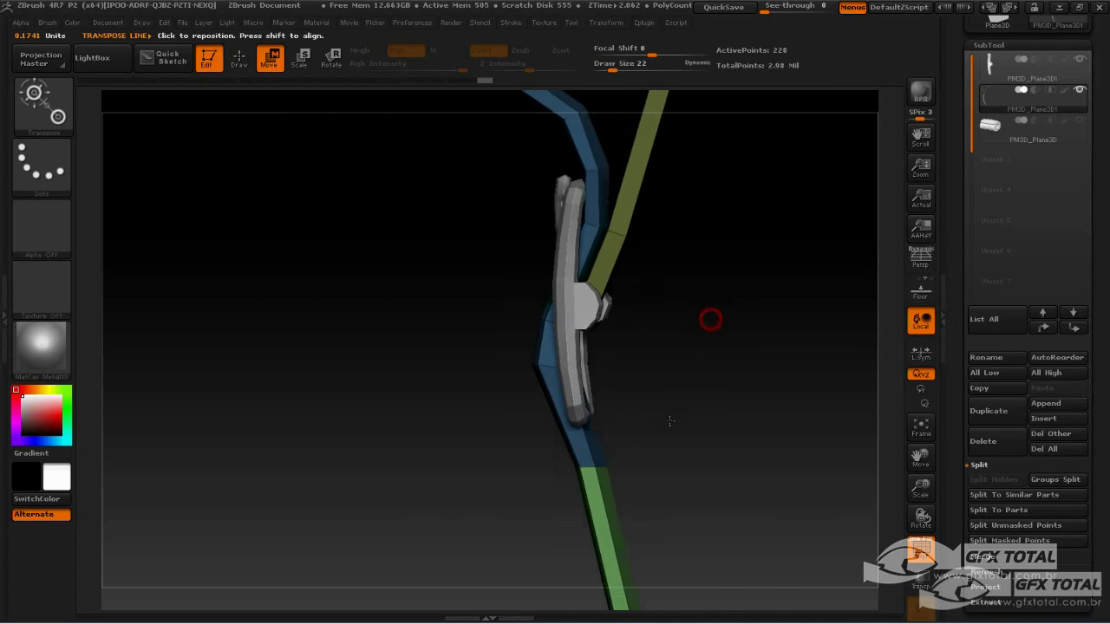
{"action": "left_click_drag", "start_coordinate": [558, 555], "coordinate": [679, 555]}
{"action": "left_click", "coordinate": [577, 307], "text": "alt"}
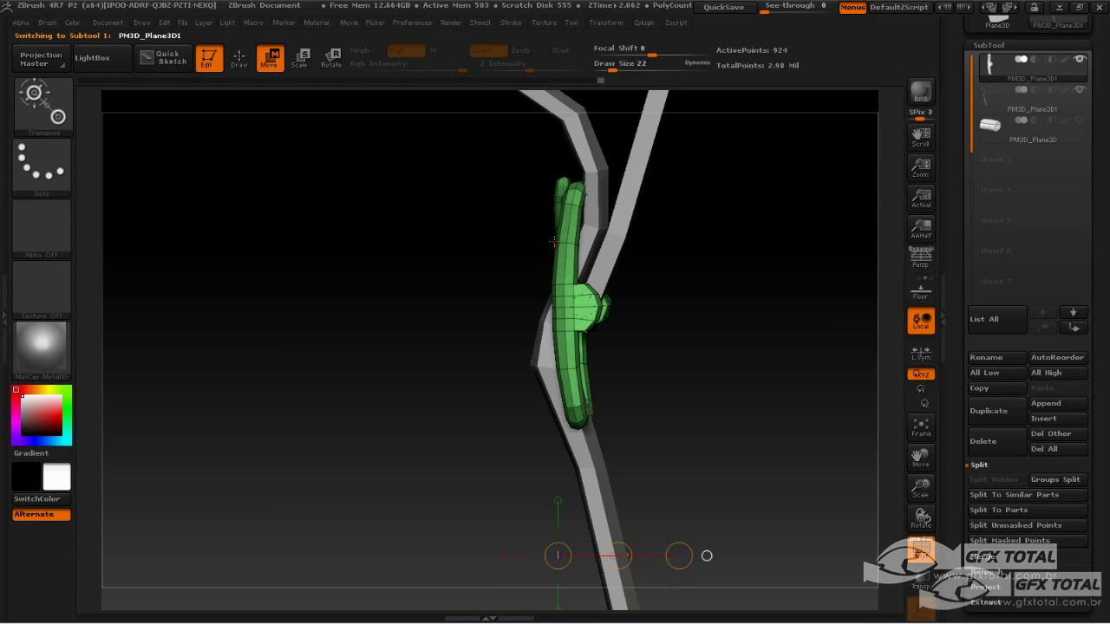
- Undo the buckle's last transpose poses and turn to a front view of the buckle
{"action": "mouse_move", "coordinate": [577, 306]}
{"action": "left_mouse_down"}
{"action": "mouse_move", "coordinate": [574, 161]}
{"action": "mouse_move", "coordinate": [541, 214]}
{"action": "left_mouse_up"}
{"action": "key", "text": "r"}
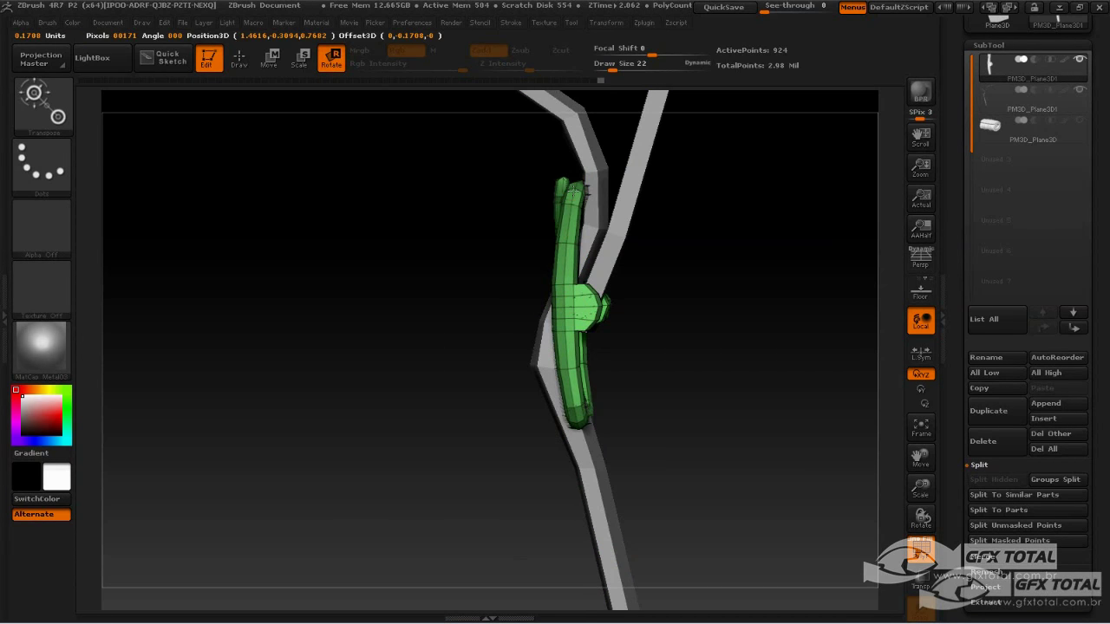
{"action": "left_click", "coordinate": [284, 65]}
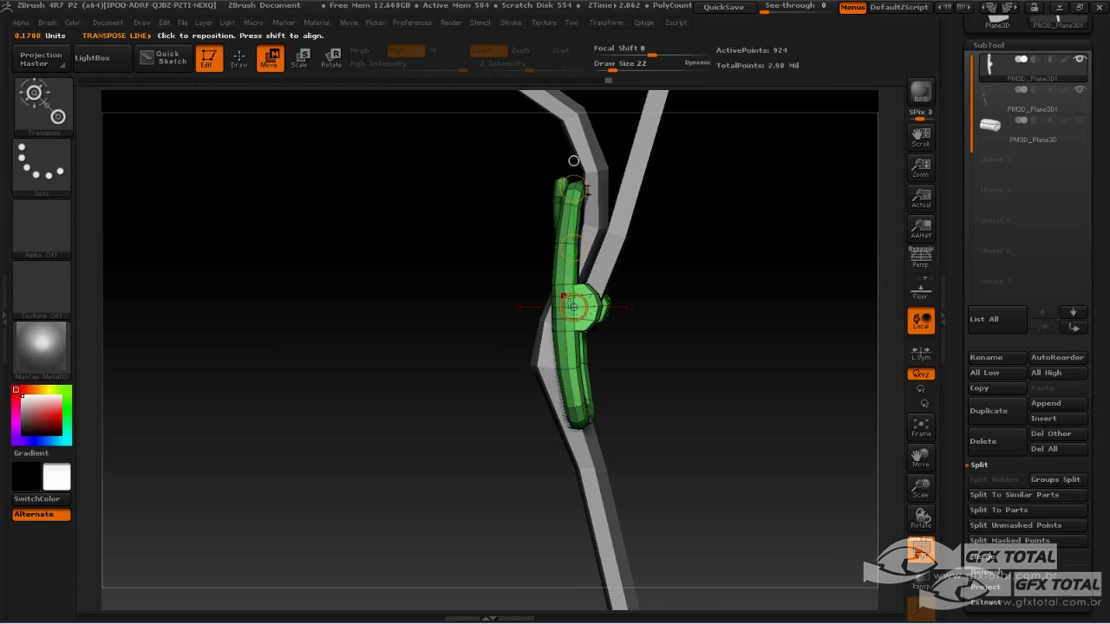
{"action": "key", "text": "ctrl+z"}
{"action": "key", "text": "ctrl+z"}
{"action": "key", "text": "ctrl+z"}
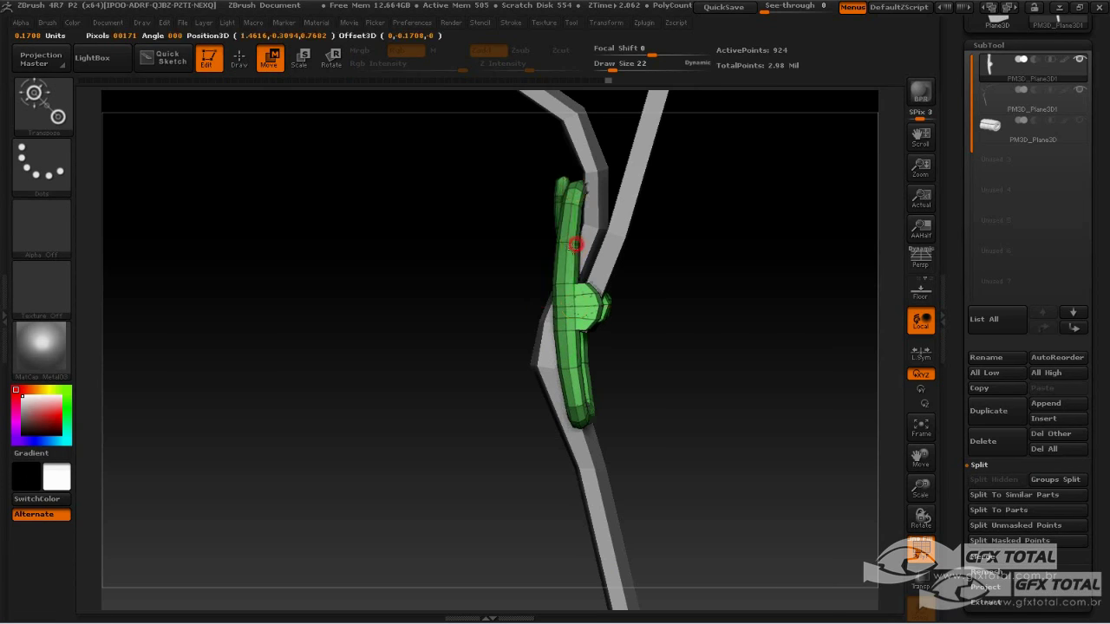
{"action": "key", "text": "ctrl+z"}
{"action": "key", "text": "ctrl+z"}
{"action": "key", "text": "ctrl+z"}
{"action": "key", "text": "ctrl+z"}
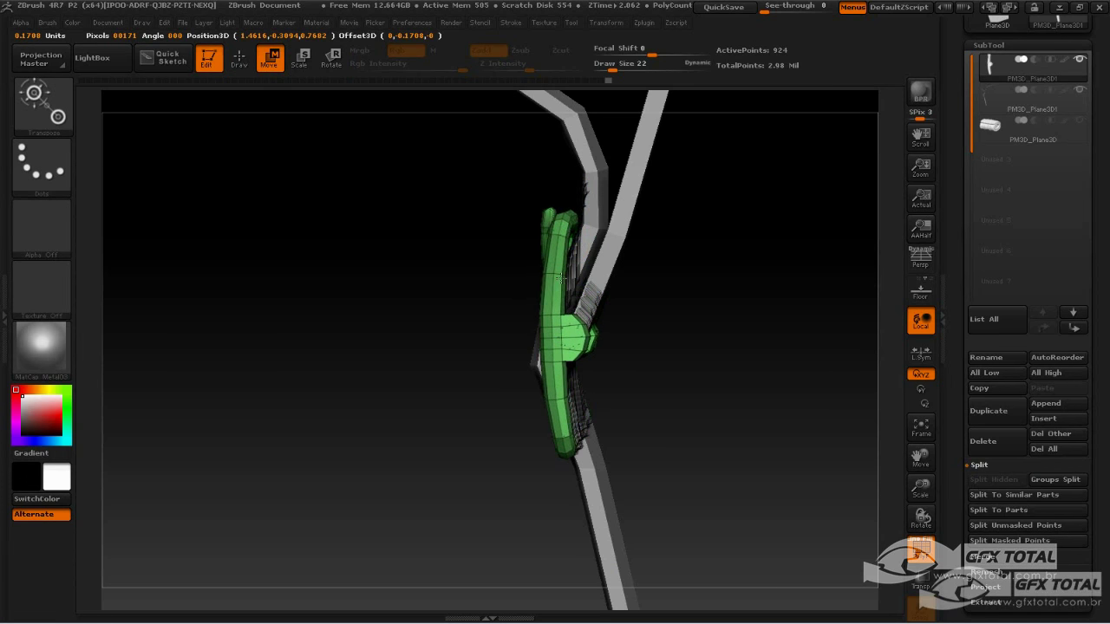
{"action": "left_click_drag", "start_coordinate": [696, 339], "coordinate": [741, 343]}
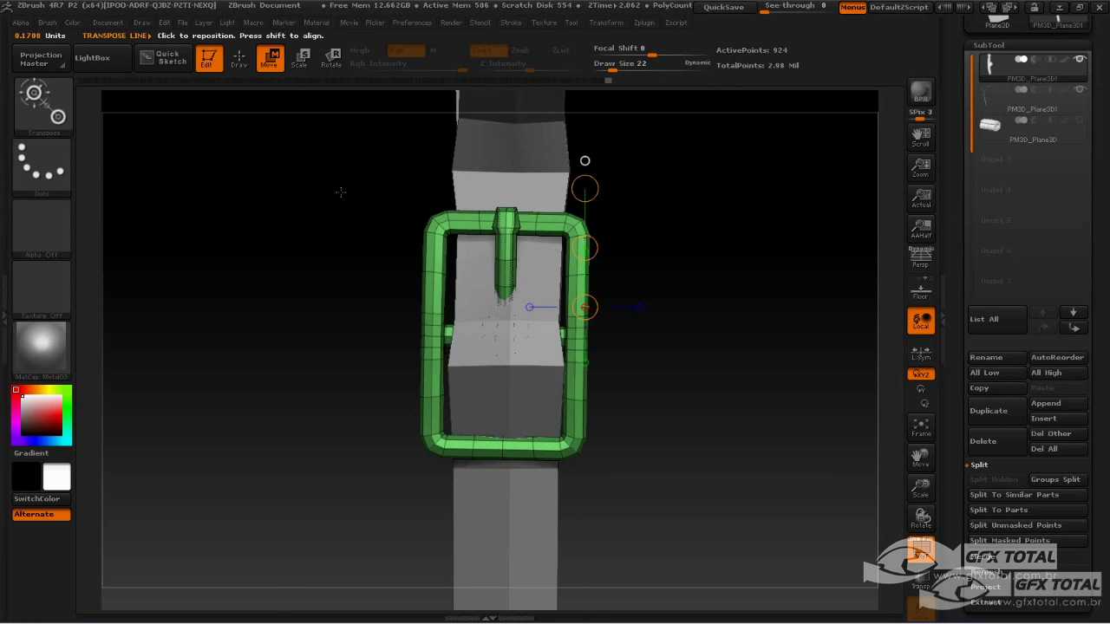
- Select the strap subtool with ZModeler in Draw mode and set Draw Size to 53
{"action": "key", "text": "q"}
{"action": "key", "text": "b"}
{"action": "key", "text": "z"}
{"action": "key", "text": "m"}
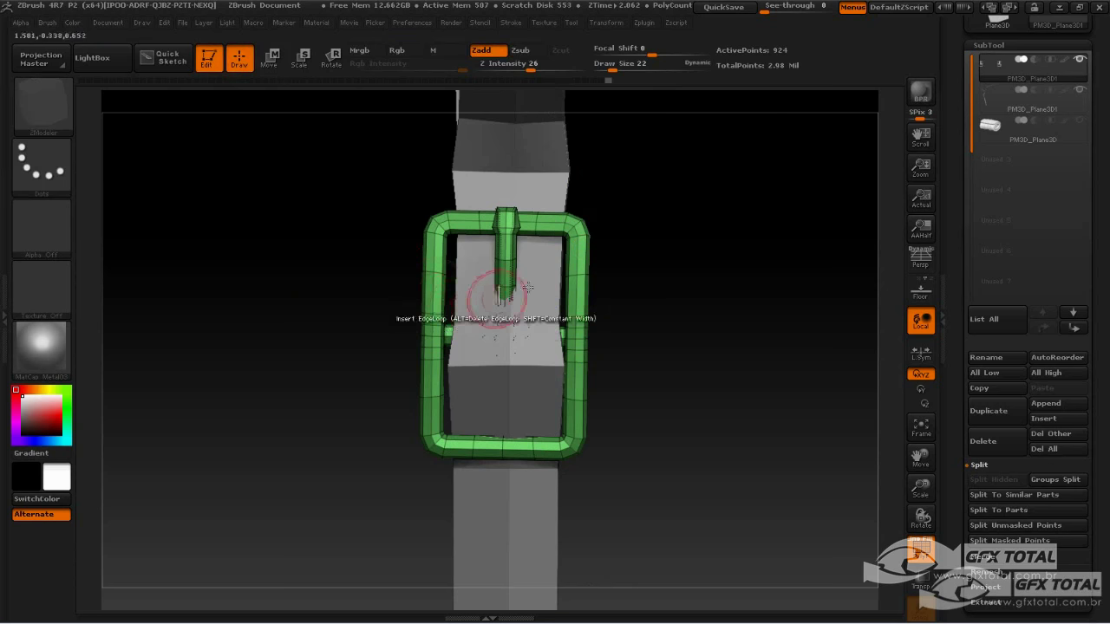
{"action": "left_click", "coordinate": [528, 288], "text": "alt"}
{"action": "key", "text": "space"}
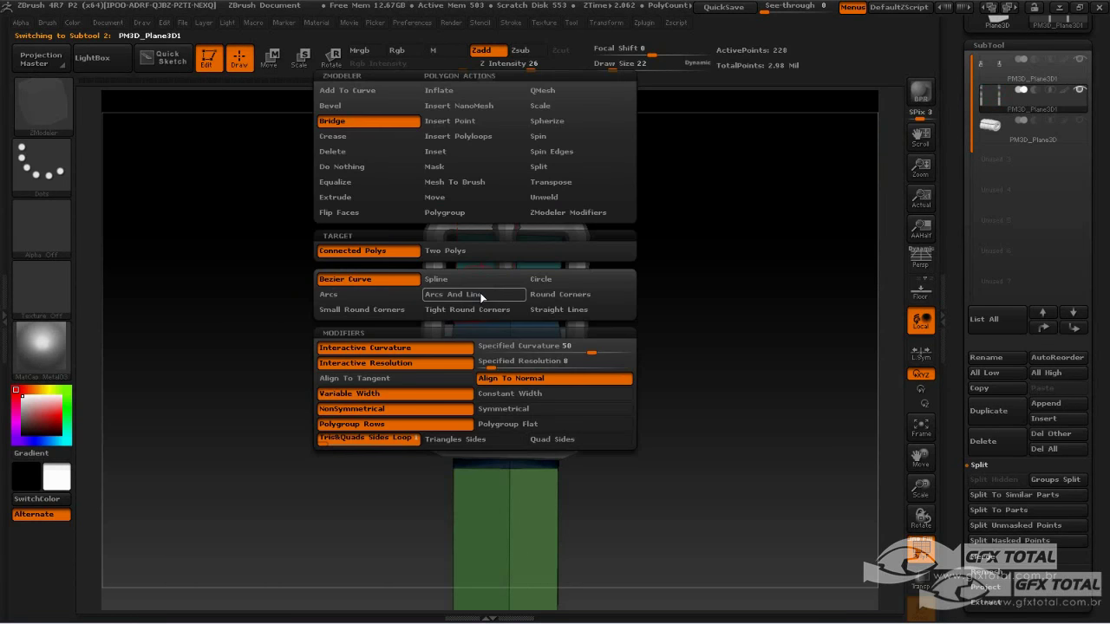
{"action": "key", "text": "space"}
{"action": "mouse_move", "coordinate": [338, 212]}
{"action": "left_mouse_down"}
{"action": "mouse_move", "coordinate": [349, 212]}
{"action": "mouse_move", "coordinate": [318, 227]}
{"action": "left_mouse_up"}
{"action": "key", "text": "space"}
{"action": "key", "text": "space"}
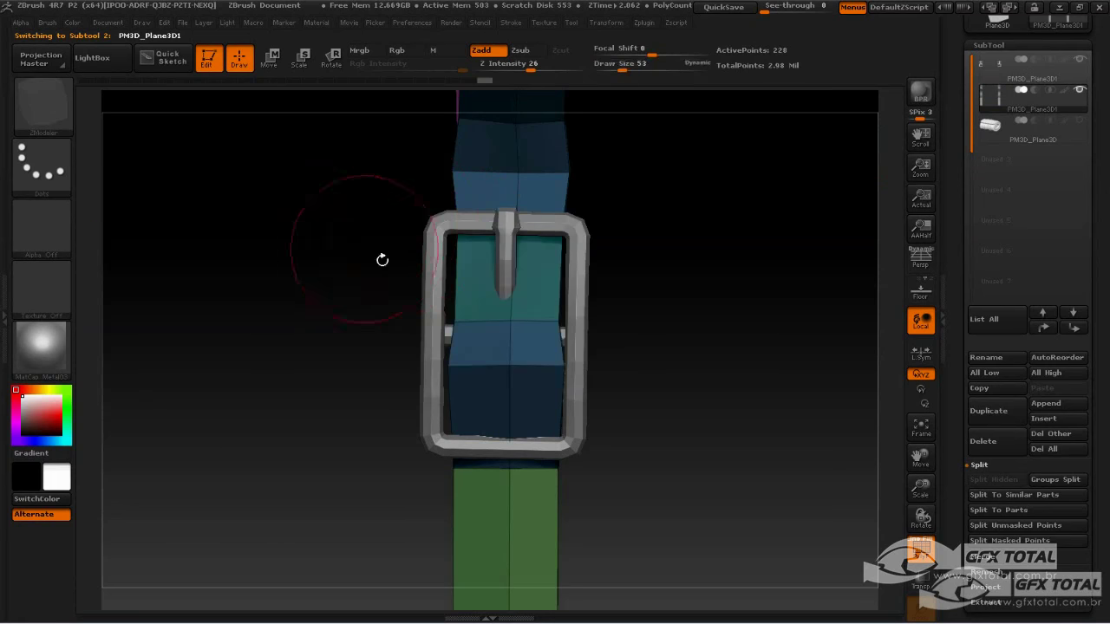
- Unmask the strap and drag its edge out to the buckle frame with the Move brush
{"action": "left_click", "coordinate": [48, 104]}
{"action": "left_click", "coordinate": [550, 124]}
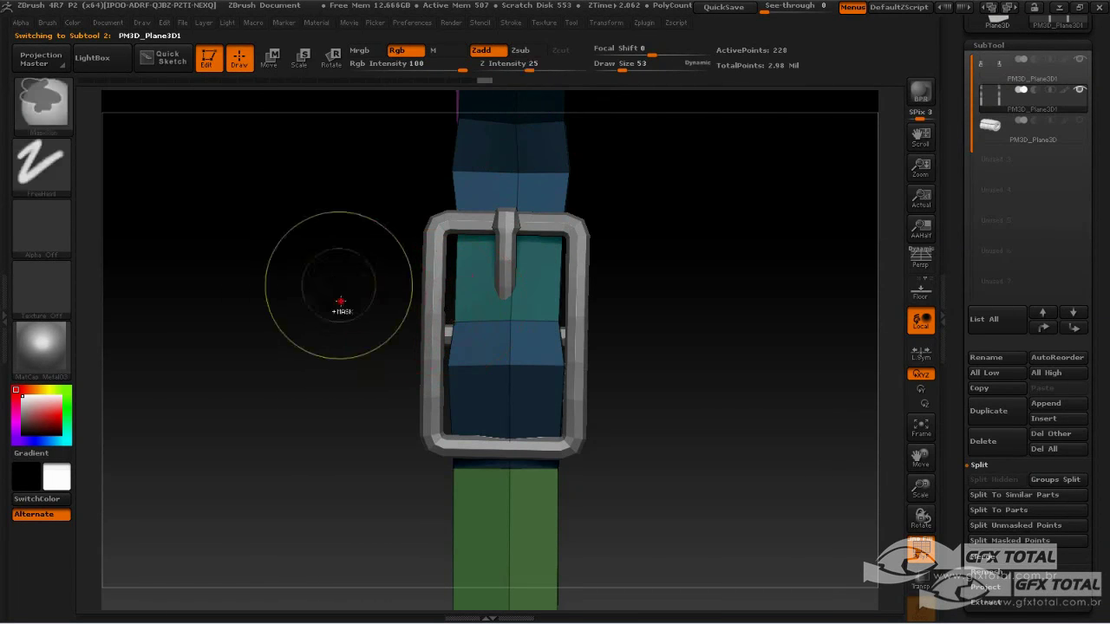
{"action": "left_click", "coordinate": [339, 304], "text": "ctrl"}
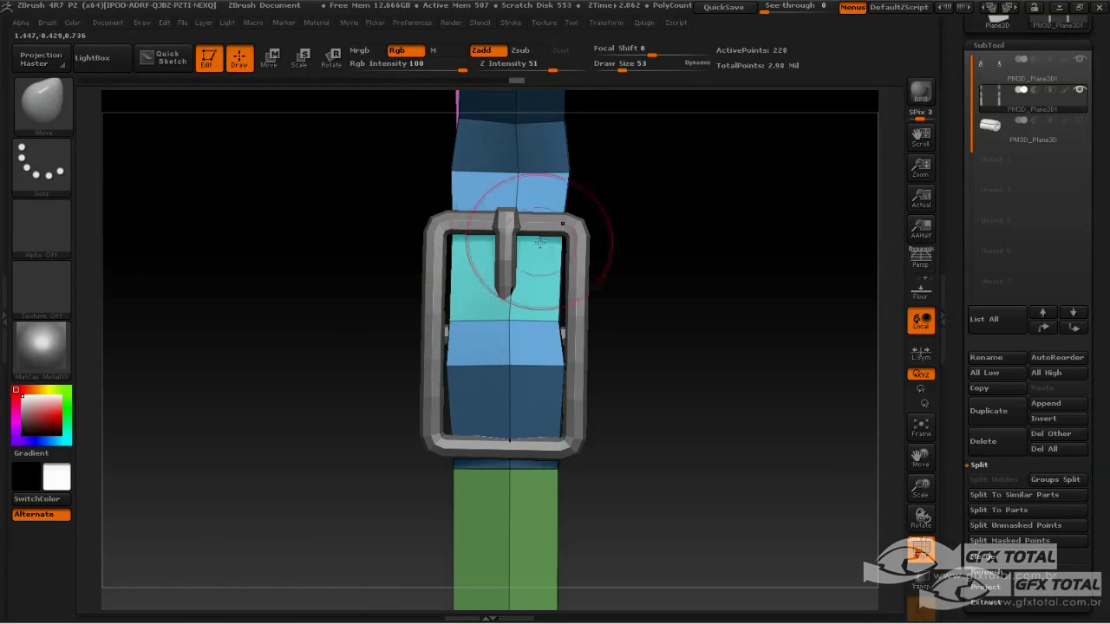
{"action": "mouse_move", "coordinate": [543, 322]}
{"action": "left_mouse_down"}
{"action": "mouse_move", "coordinate": [565, 353]}
{"action": "mouse_move", "coordinate": [508, 372]}
{"action": "left_mouse_up"}
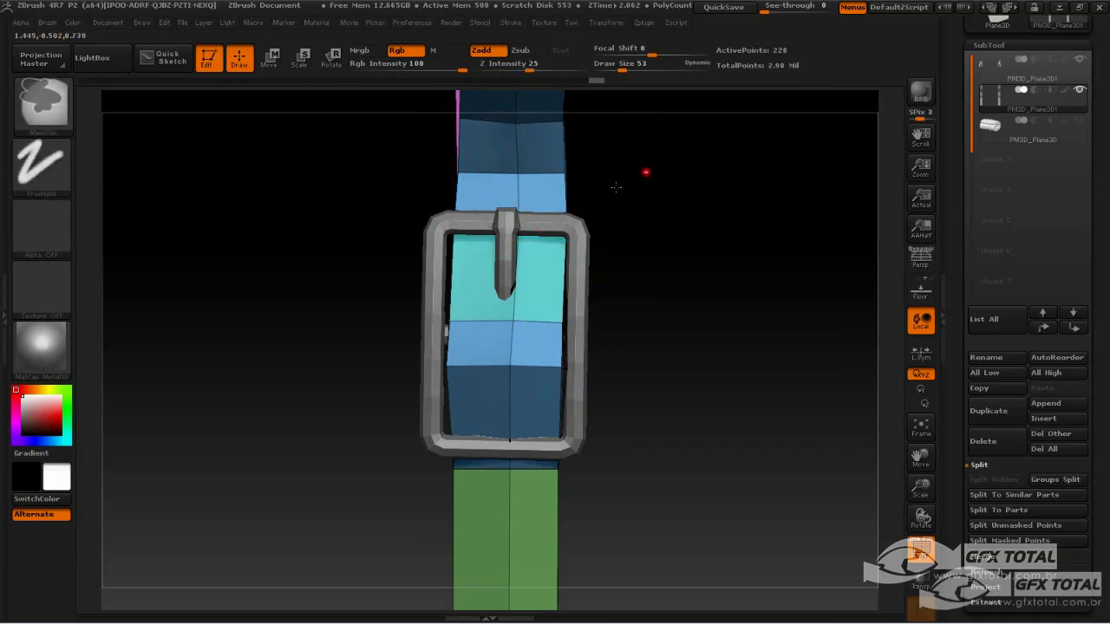
{"action": "left_click", "coordinate": [600, 244], "text": "ctrl"}
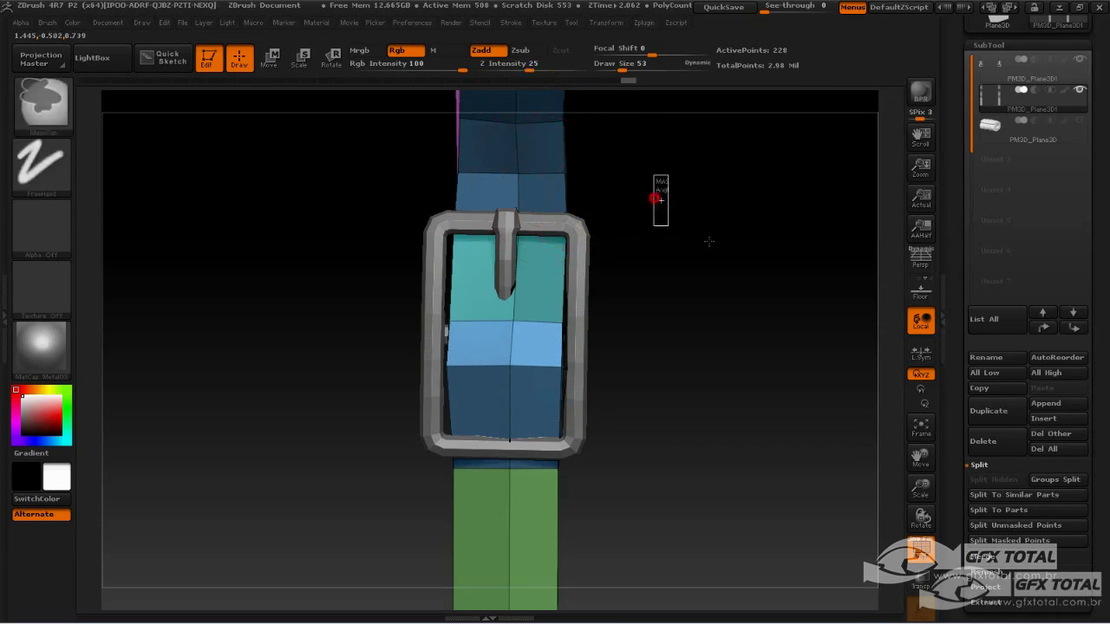
{"action": "left_click", "coordinate": [657, 191], "text": "ctrl"}
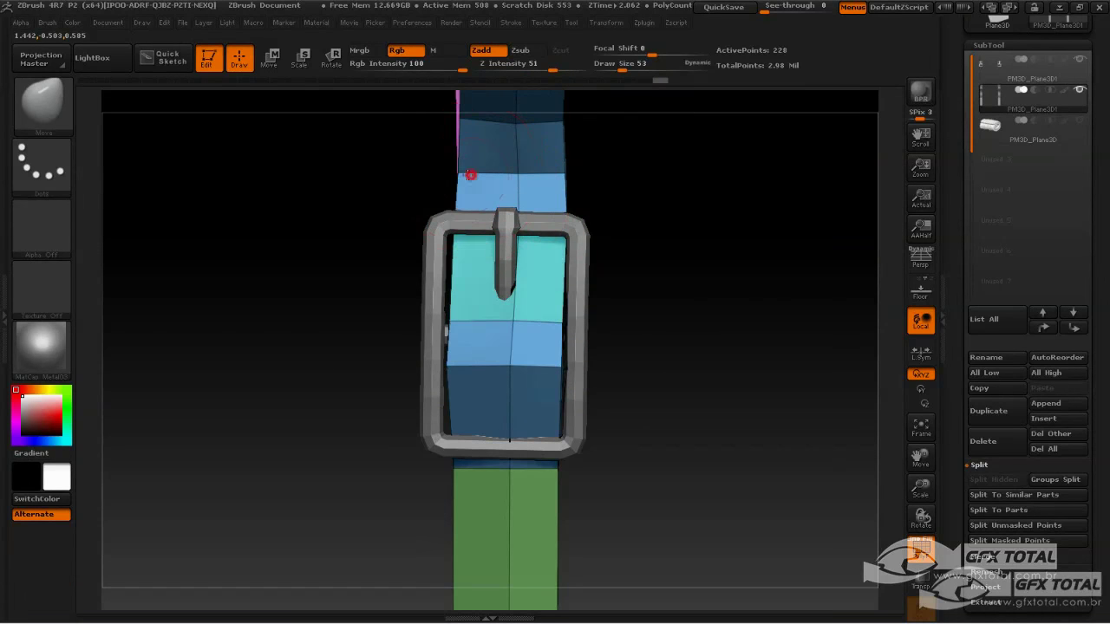
- Zoom out to both straps and make the cloth roll subtool visible again
{"action": "left_click_drag", "start_coordinate": [372, 181], "coordinate": [436, 322]}
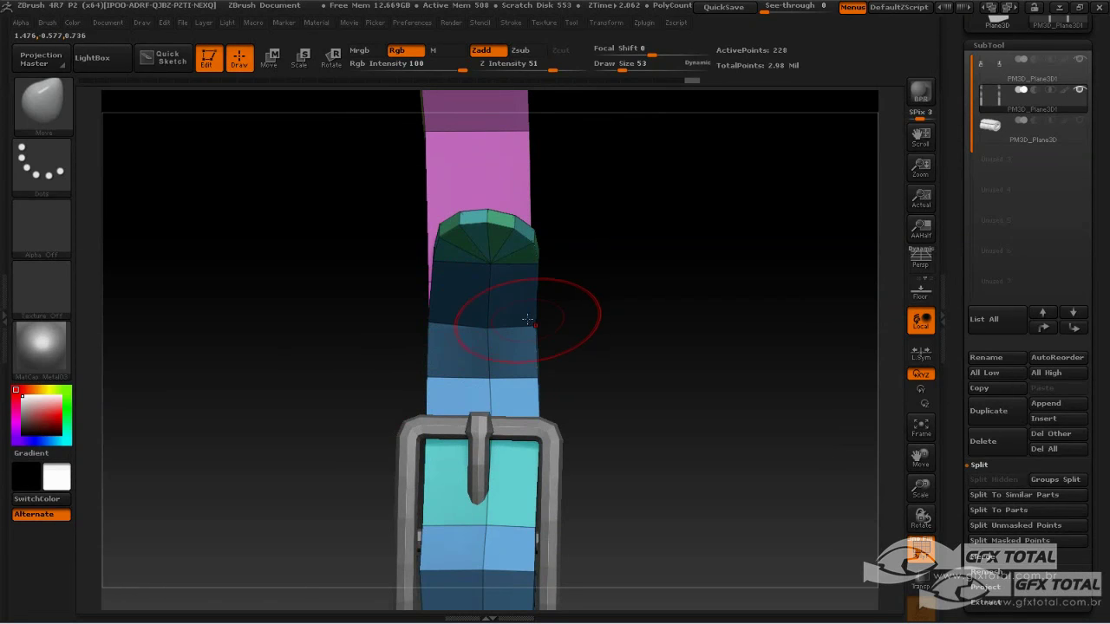
{"action": "mouse_move", "coordinate": [432, 258]}
{"action": "left_mouse_down"}
{"action": "mouse_move", "coordinate": [644, 290]}
{"action": "mouse_move", "coordinate": [622, 374]}
{"action": "mouse_move", "coordinate": [595, 365]}
{"action": "mouse_move", "coordinate": [671, 322]}
{"action": "mouse_move", "coordinate": [699, 379]}
{"action": "mouse_move", "coordinate": [787, 359]}
{"action": "left_mouse_up"}
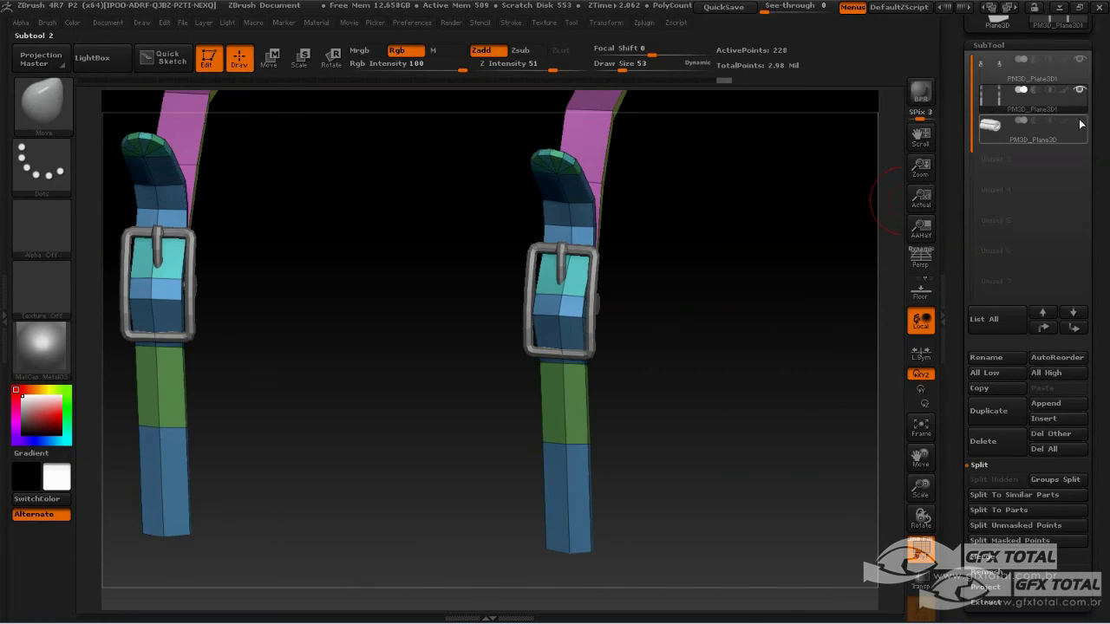
{"action": "left_click", "coordinate": [1080, 119]}
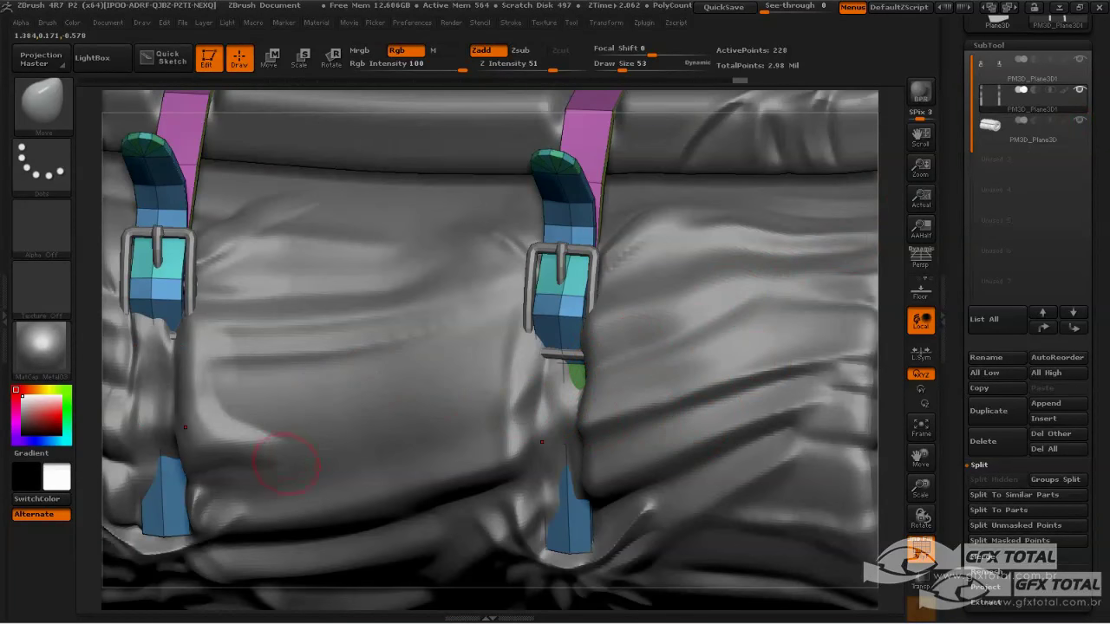
- Select the cloth subtool and set up ClayBuildup with Draw Size 65 and Focal Shift -56
{"action": "mouse_move", "coordinate": [75, 561]}
{"action": "left_mouse_down"}
{"action": "mouse_move", "coordinate": [95, 453]}
{"action": "mouse_move", "coordinate": [361, 503]}
{"action": "mouse_move", "coordinate": [314, 359]}
{"action": "left_mouse_up"}
{"action": "key", "text": "space"}
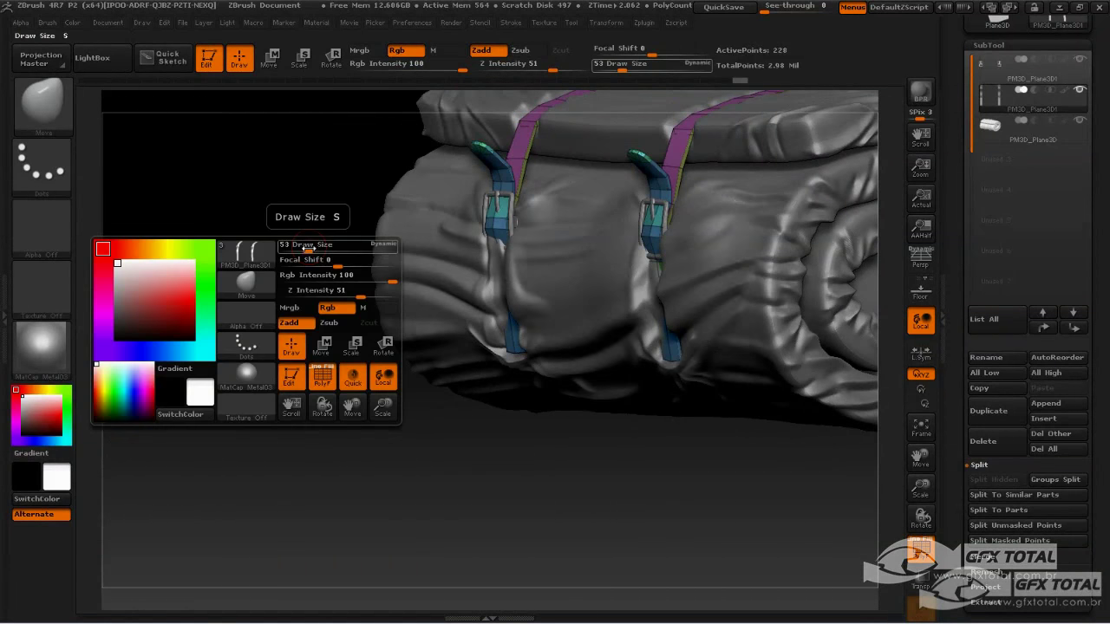
{"action": "left_click_drag", "start_coordinate": [299, 246], "coordinate": [325, 246]}
{"action": "mouse_move", "coordinate": [248, 280]}
{"action": "left_mouse_down"}
{"action": "mouse_move", "coordinate": [279, 144]}
{"action": "mouse_move", "coordinate": [349, 153]}
{"action": "mouse_move", "coordinate": [354, 137]}
{"action": "mouse_move", "coordinate": [438, 200]}
{"action": "mouse_move", "coordinate": [454, 235]}
{"action": "mouse_move", "coordinate": [372, 287]}
{"action": "left_mouse_up"}
{"action": "left_click", "coordinate": [347, 362], "text": "alt"}
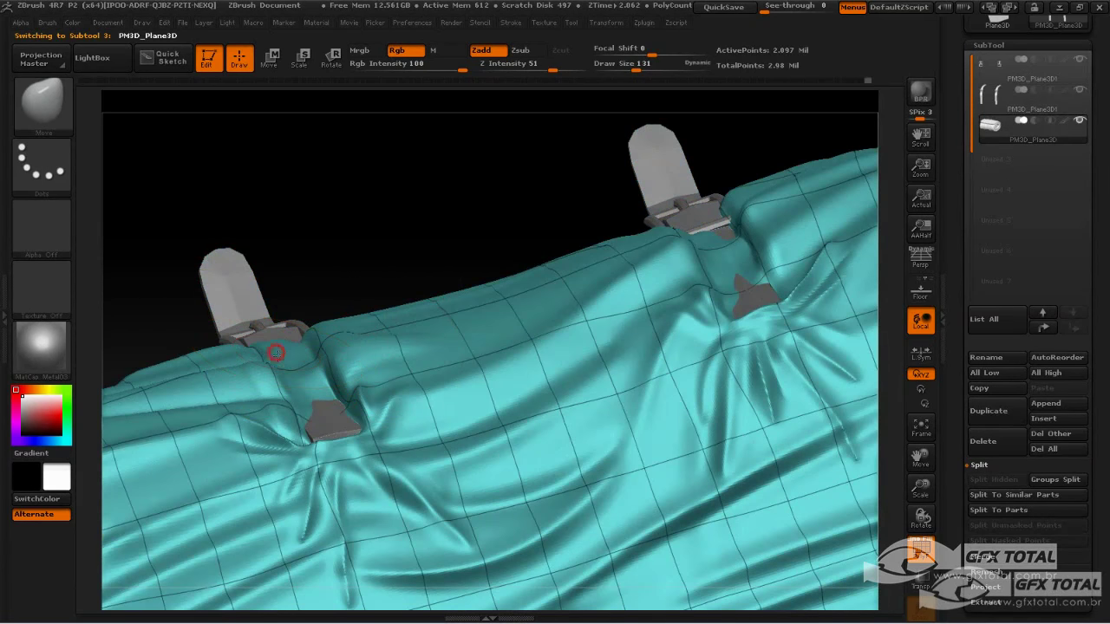
{"action": "left_click_drag", "start_coordinate": [306, 311], "coordinate": [295, 363]}
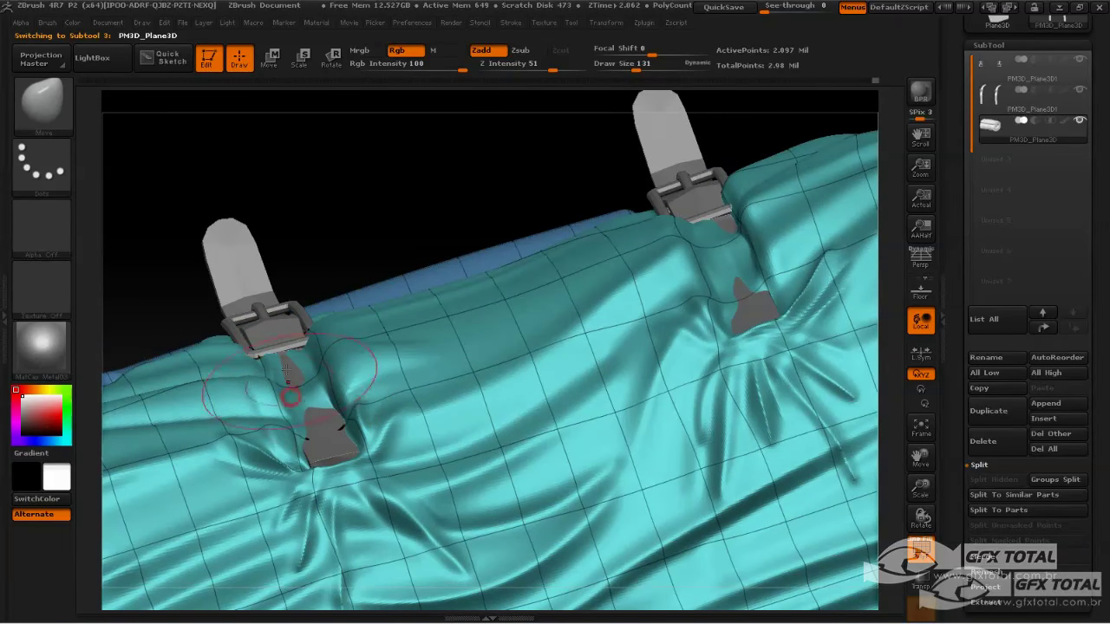
{"action": "left_click", "coordinate": [61, 128]}
{"action": "left_click", "coordinate": [185, 125]}
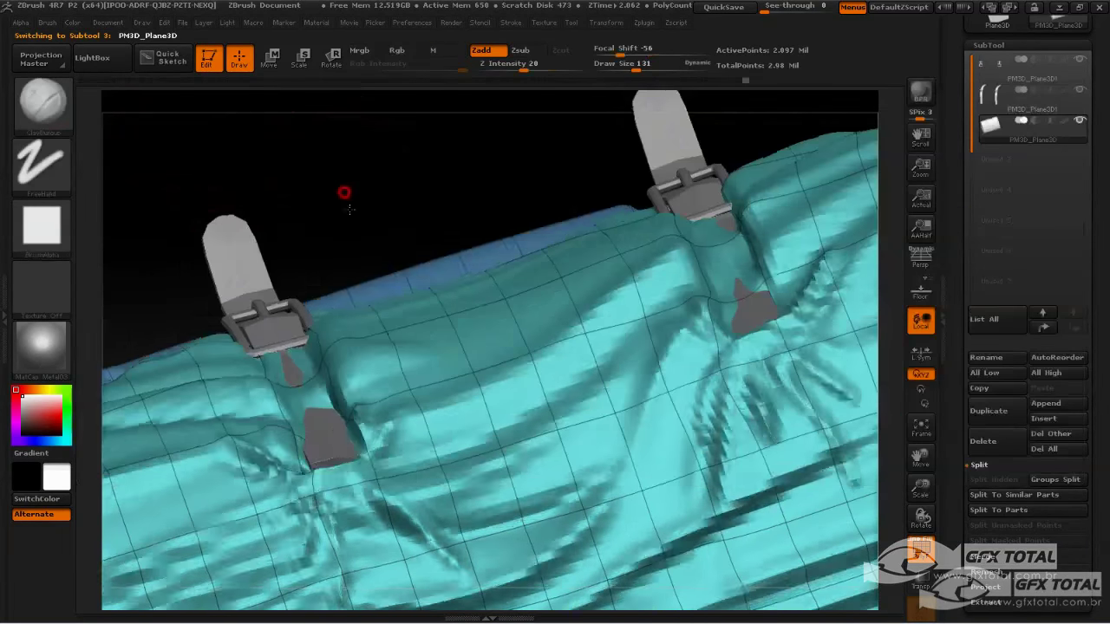
{"action": "left_click_drag", "start_coordinate": [345, 191], "coordinate": [261, 277]}
{"action": "key", "text": "space"}
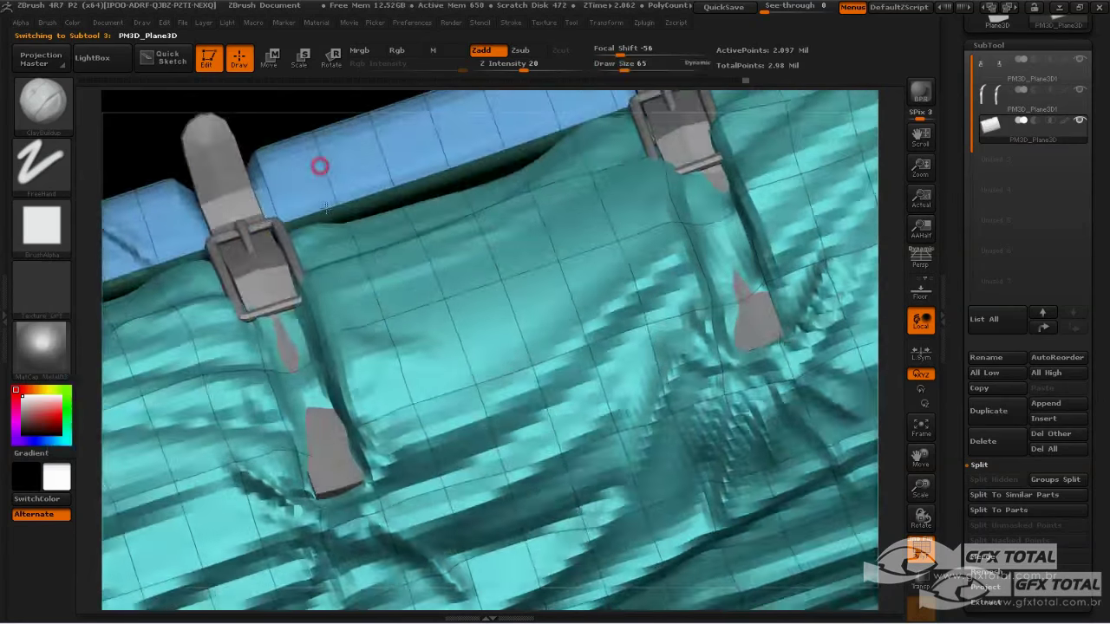
{"action": "left_click_drag", "start_coordinate": [318, 169], "coordinate": [278, 304]}
- Alt-sculpt the cloth down beneath the left and right straps so both sit above the fabric
{"action": "left_click_drag", "start_coordinate": [292, 366], "coordinate": [273, 330]}
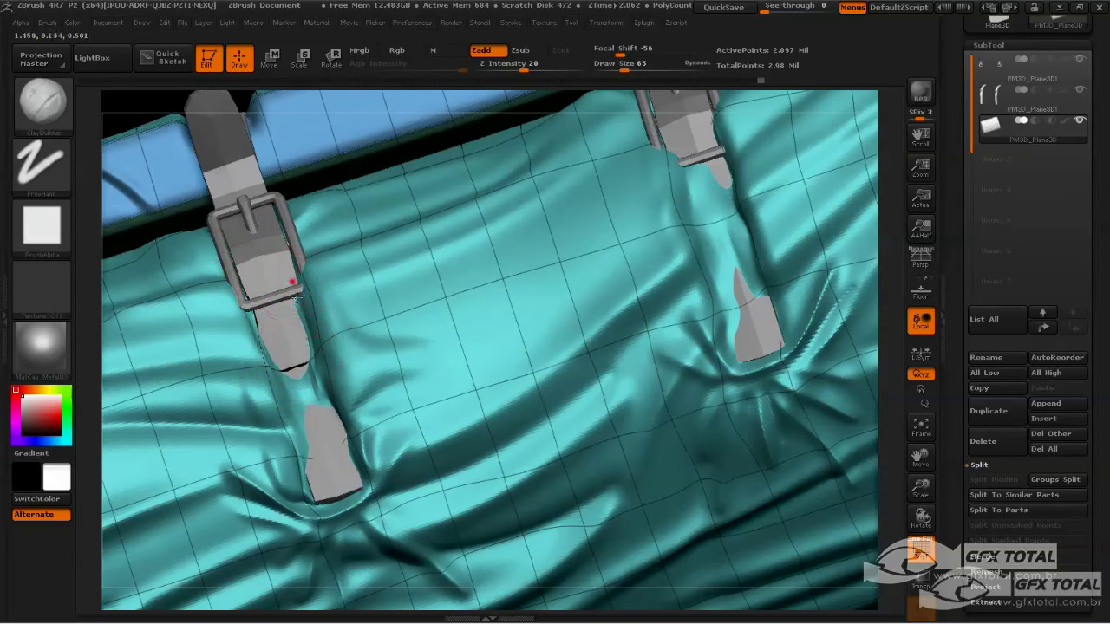
{"action": "mouse_move", "coordinate": [319, 388]}
{"action": "left_mouse_down"}
{"action": "mouse_move", "coordinate": [295, 382]}
{"action": "mouse_move", "coordinate": [301, 430]}
{"action": "left_mouse_up"}
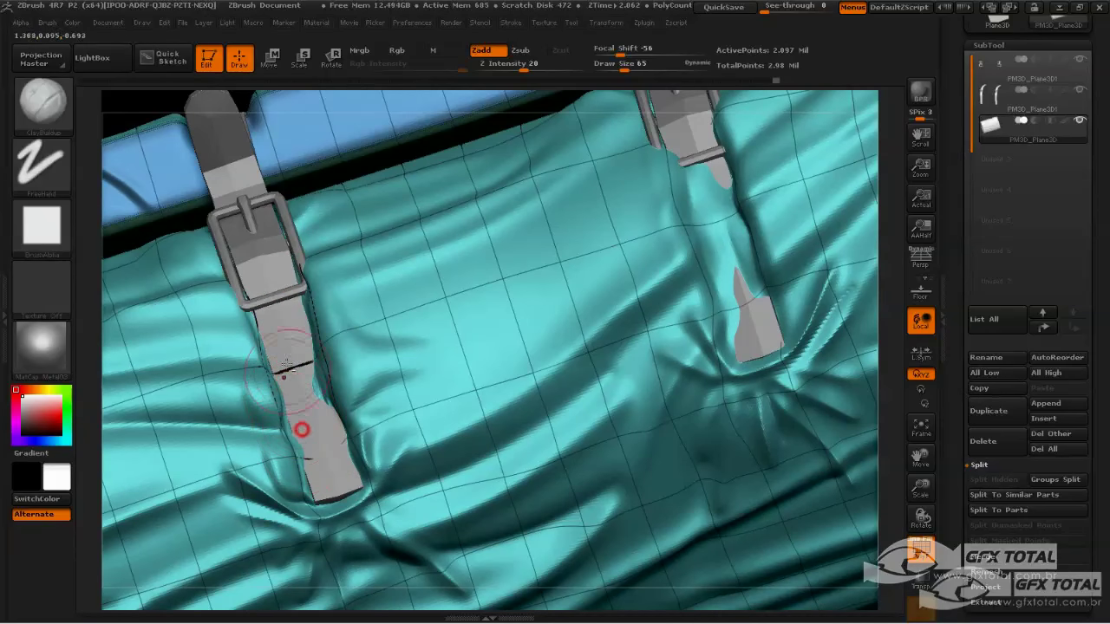
{"action": "left_click_drag", "start_coordinate": [308, 347], "coordinate": [302, 302]}
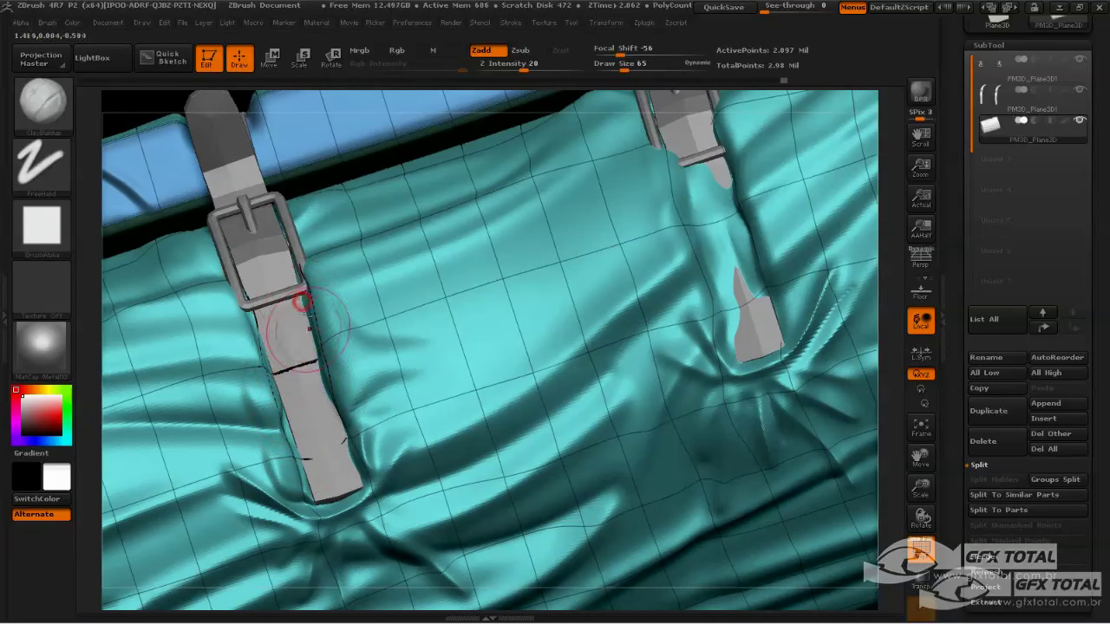
{"action": "left_click_drag", "start_coordinate": [731, 280], "coordinate": [699, 186]}
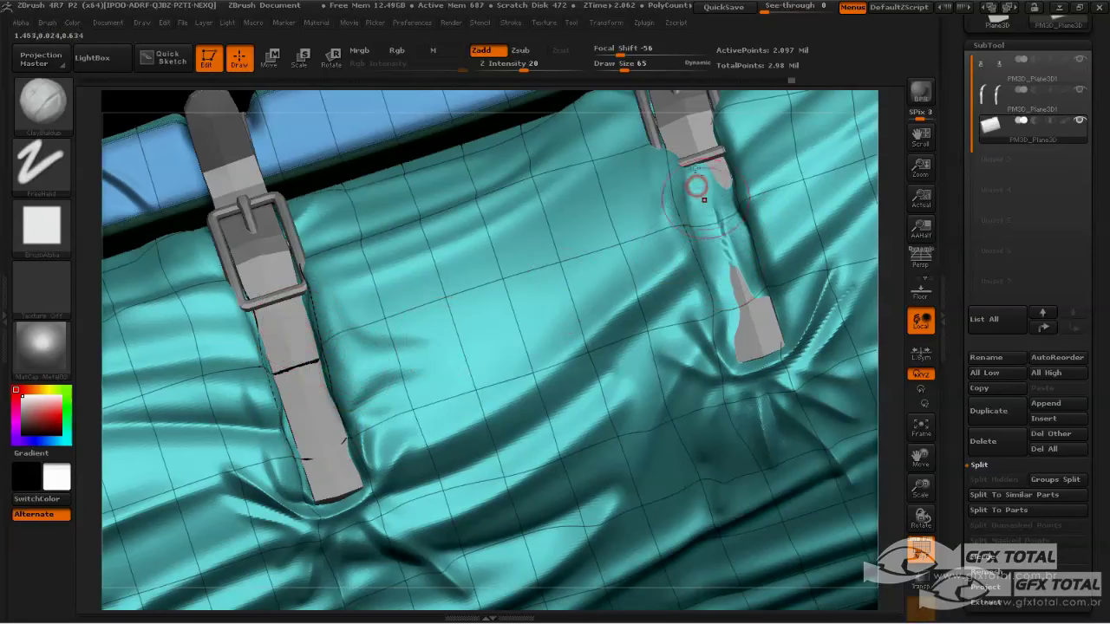
{"action": "mouse_move", "coordinate": [673, 146]}
{"action": "left_mouse_down"}
{"action": "mouse_move", "coordinate": [677, 165]}
{"action": "mouse_move", "coordinate": [719, 194]}
{"action": "mouse_move", "coordinate": [686, 159]}
{"action": "mouse_move", "coordinate": [688, 202]}
{"action": "left_mouse_up"}
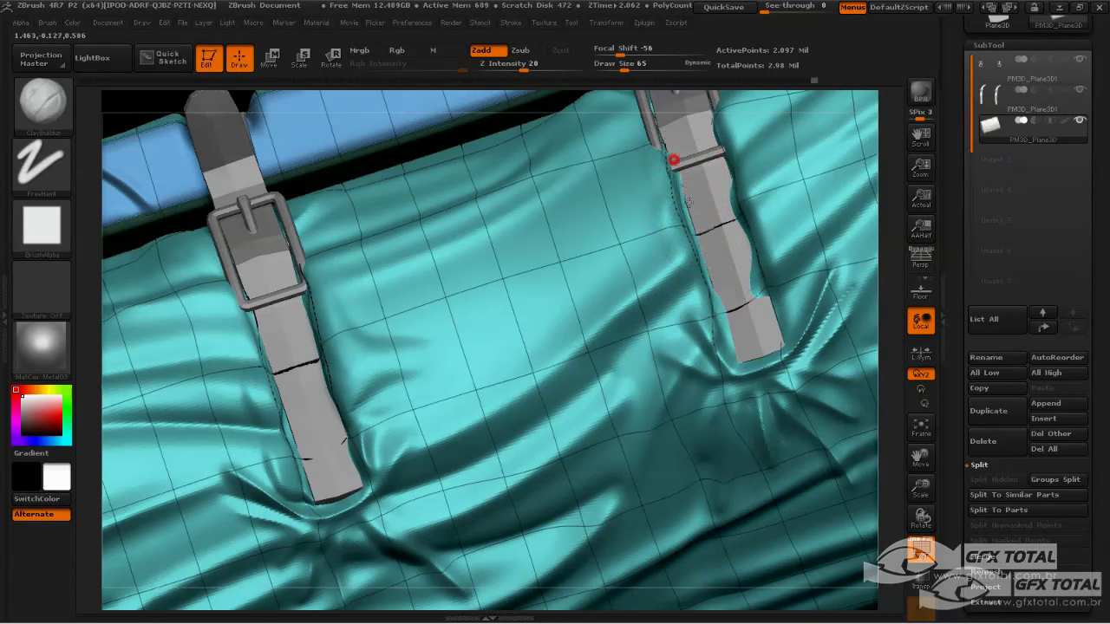
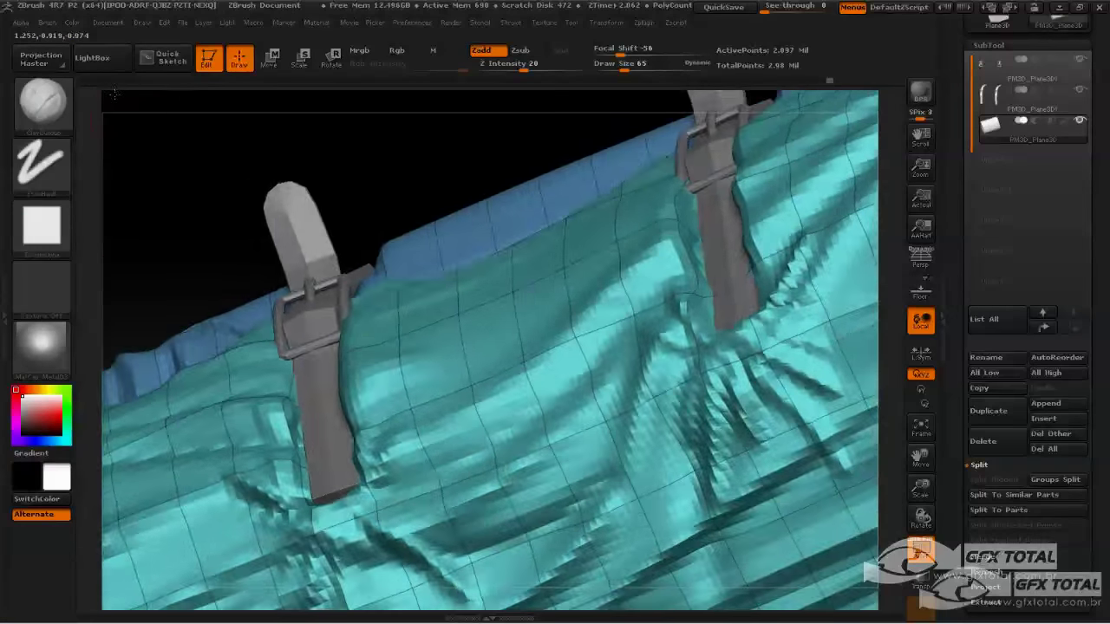
- Switch to the Move brush and set its Draw Size to 126
{"action": "left_click_drag", "start_coordinate": [114, 114], "coordinate": [231, 161]}
{"action": "key", "text": "b"}
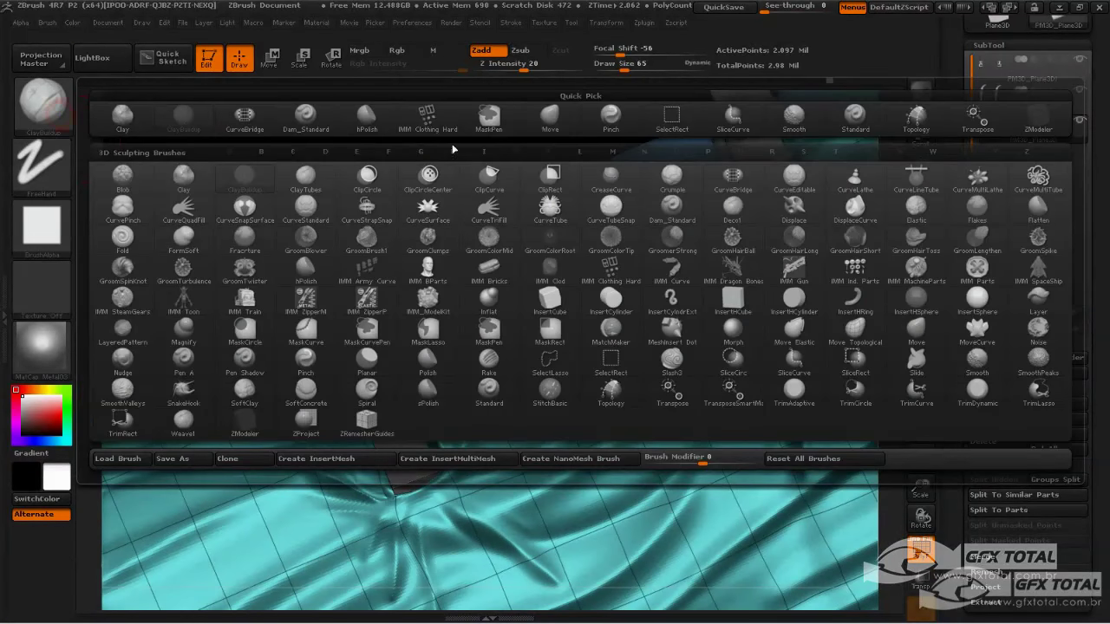
{"action": "left_click", "coordinate": [550, 114]}
{"action": "key", "text": "space"}
{"action": "left_click_drag", "start_coordinate": [520, 134], "coordinate": [446, 208]}
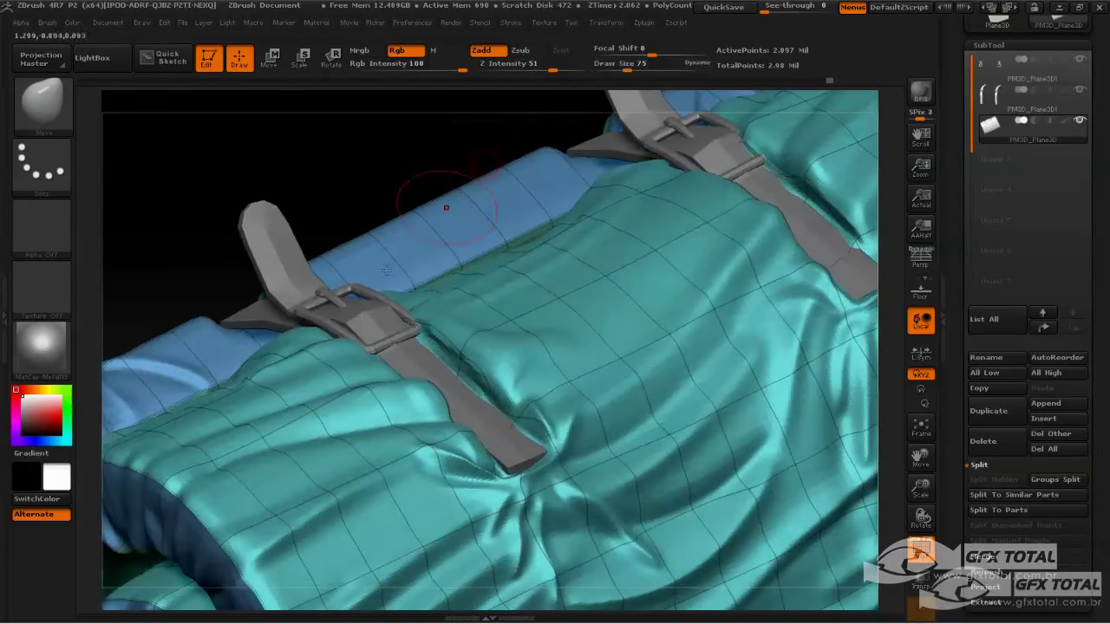
{"action": "key", "text": "space"}
{"action": "left_click_drag", "start_coordinate": [373, 171], "coordinate": [363, 314]}
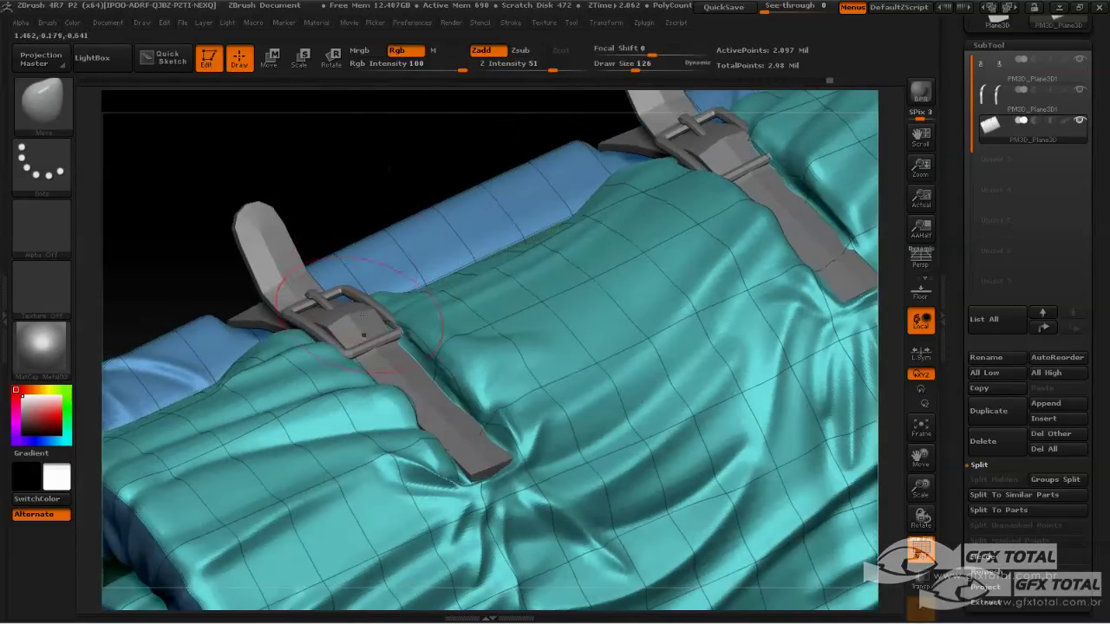
- Pull the cloth up over the left buckle's lower edge and reshape it beside the right buckle
{"action": "mouse_move", "coordinate": [342, 395]}
{"action": "left_mouse_down"}
{"action": "mouse_move", "coordinate": [323, 350]}
{"action": "mouse_move", "coordinate": [340, 322]}
{"action": "left_mouse_up"}
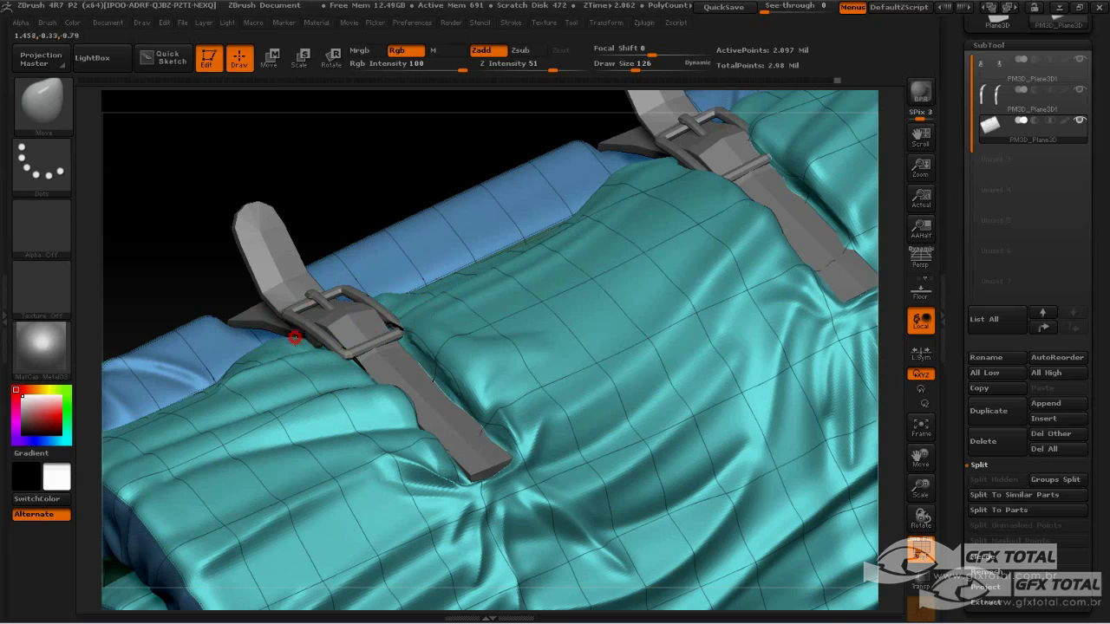
{"action": "mouse_move", "coordinate": [382, 170]}
{"action": "left_mouse_down"}
{"action": "mouse_move", "coordinate": [367, 179]}
{"action": "mouse_move", "coordinate": [471, 228]}
{"action": "left_mouse_up"}
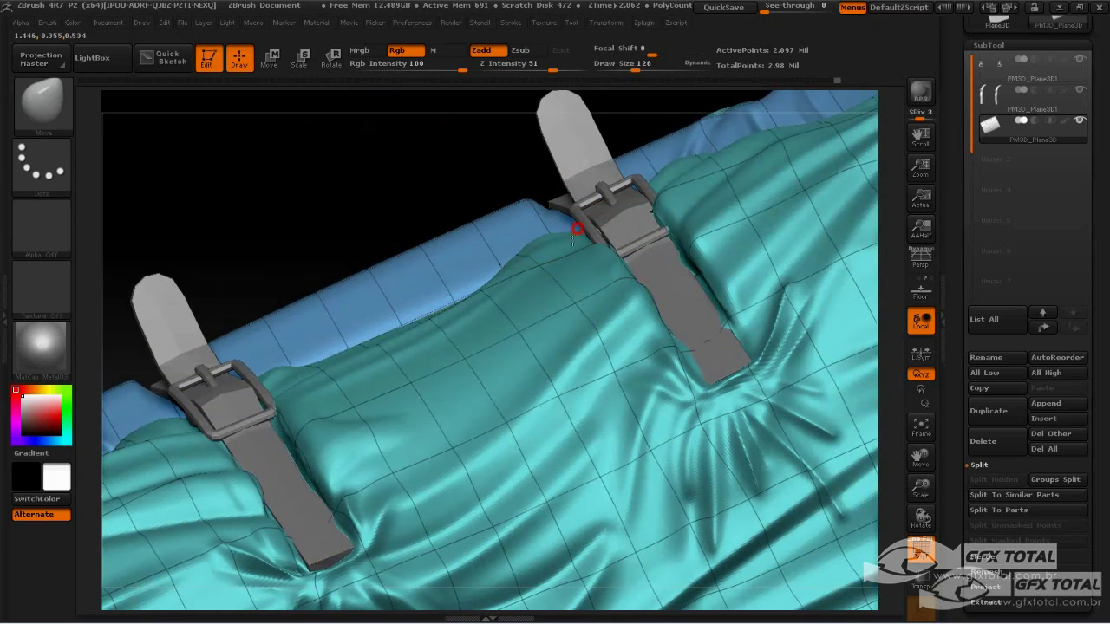
{"action": "left_click_drag", "start_coordinate": [678, 196], "coordinate": [668, 203]}
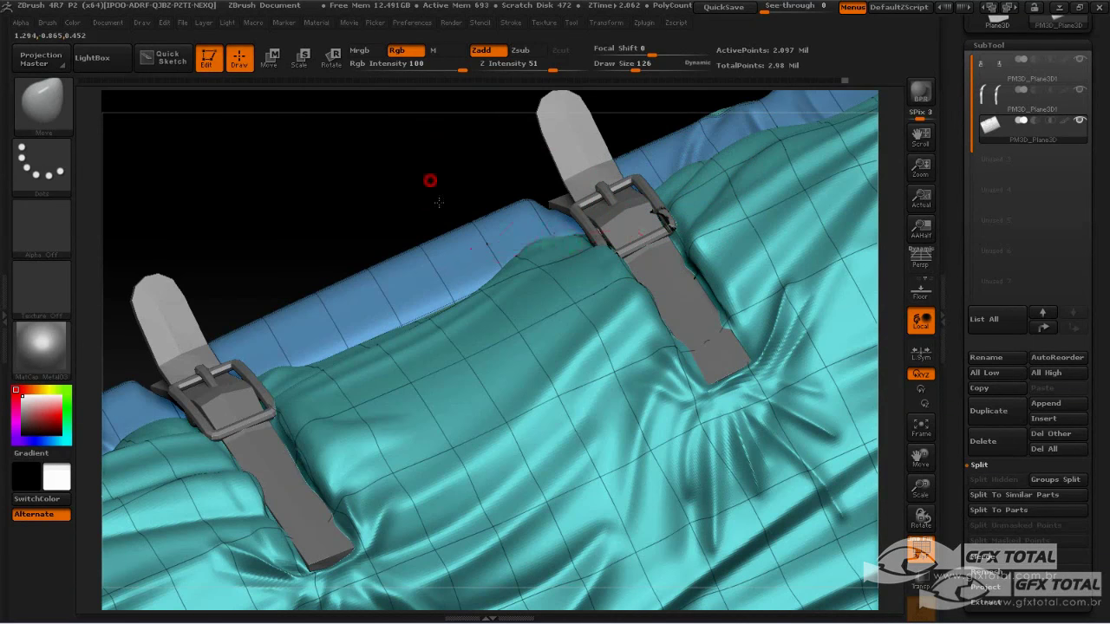
{"action": "left_click_drag", "start_coordinate": [438, 202], "coordinate": [611, 290]}
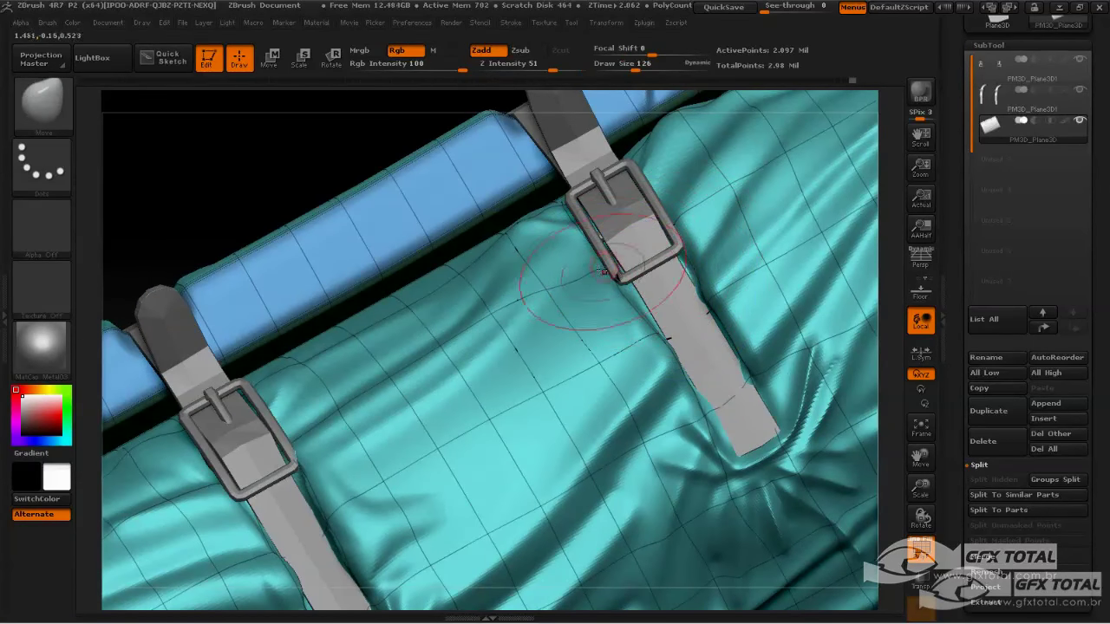
{"action": "mouse_move", "coordinate": [243, 175]}
{"action": "left_mouse_down"}
{"action": "mouse_move", "coordinate": [299, 402]}
{"action": "mouse_move", "coordinate": [211, 174]}
{"action": "mouse_move", "coordinate": [272, 148]}
{"action": "mouse_move", "coordinate": [317, 275]}
{"action": "left_mouse_up"}
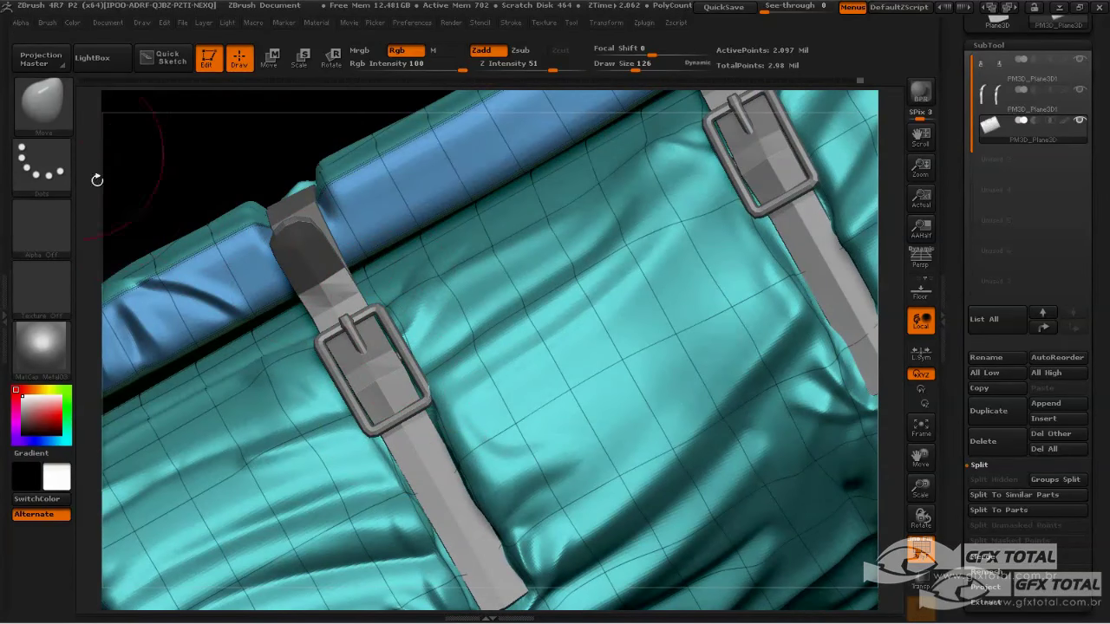
- Try the Pinch and Standard brushes, then settle on Dam_Standard
{"action": "left_click", "coordinate": [57, 108]}
{"action": "left_click", "coordinate": [611, 118]}
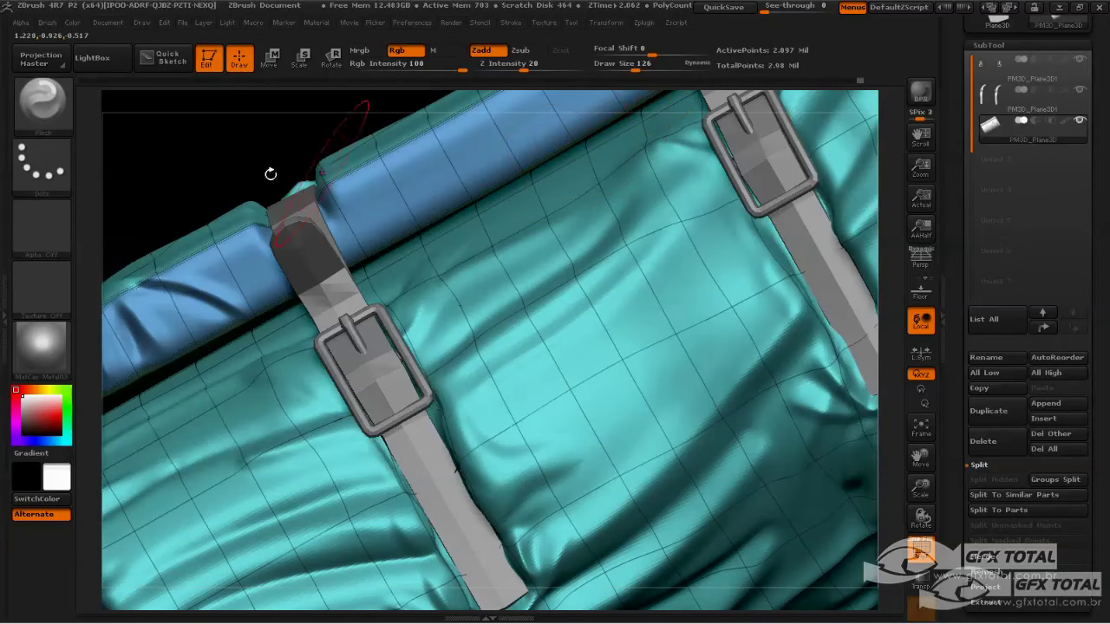
{"action": "left_click", "coordinate": [67, 111]}
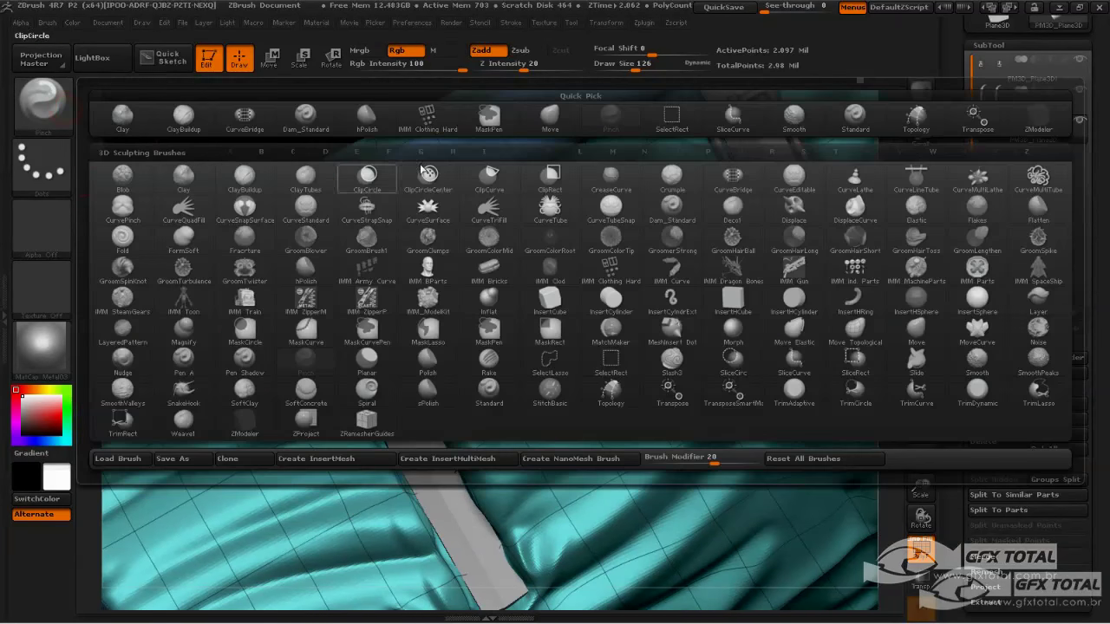
{"action": "left_click", "coordinate": [850, 118]}
{"action": "left_click", "coordinate": [24, 129]}
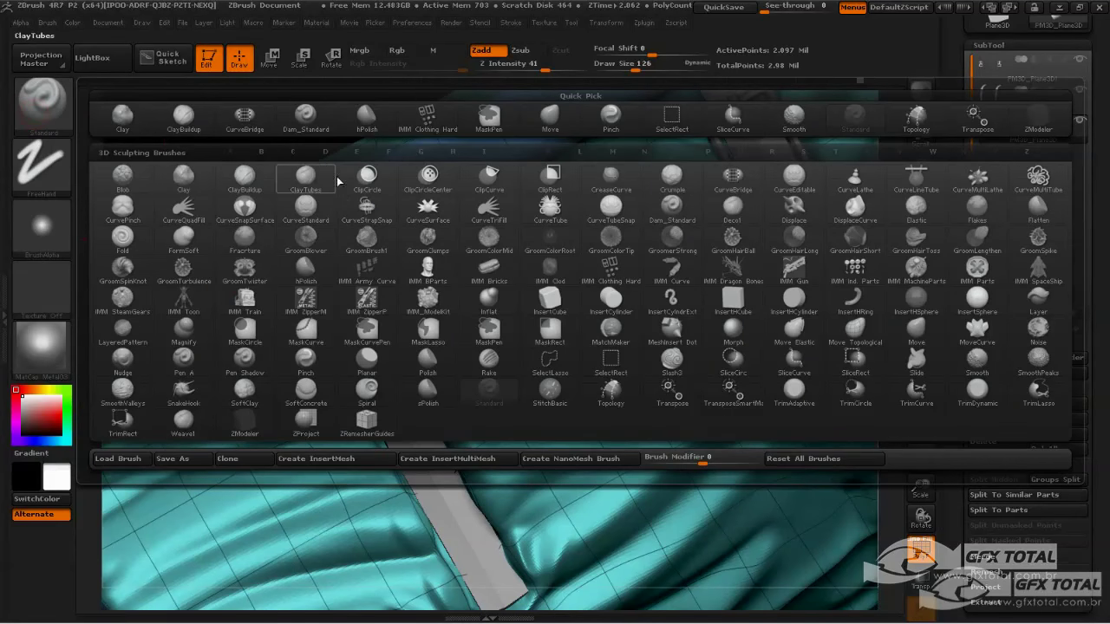
{"action": "left_click", "coordinate": [284, 136]}
{"action": "key", "text": "space"}
{"action": "left_click_drag", "start_coordinate": [356, 223], "coordinate": [346, 247]}
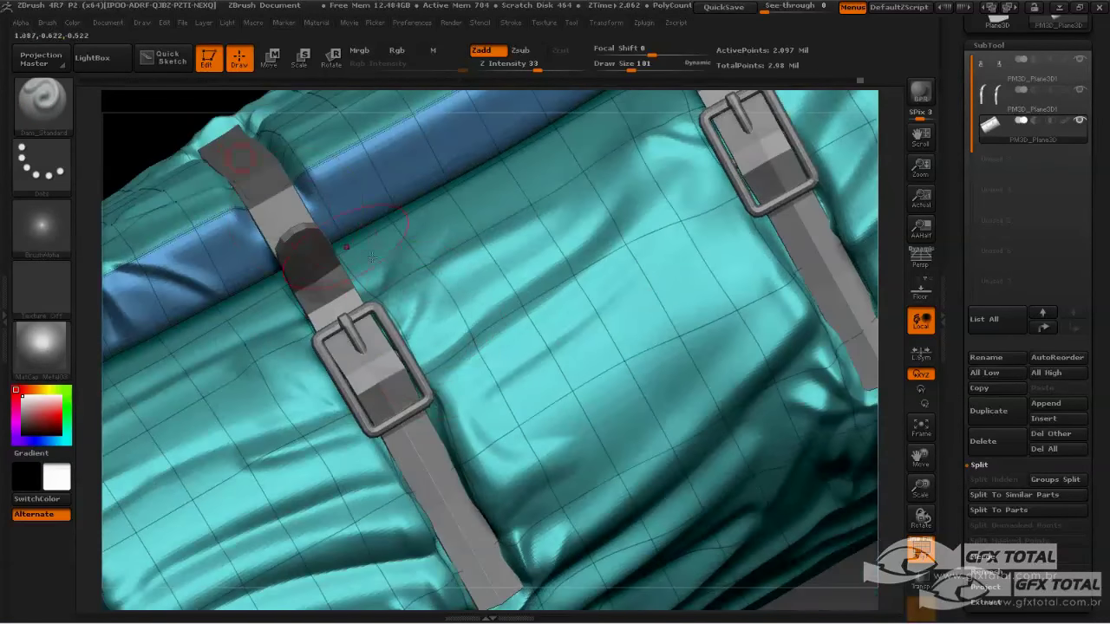
- Carve creases beside the lower-left and upper-right buckles, smoothing the deepest ones
{"action": "left_click_drag", "start_coordinate": [419, 350], "coordinate": [434, 356]}
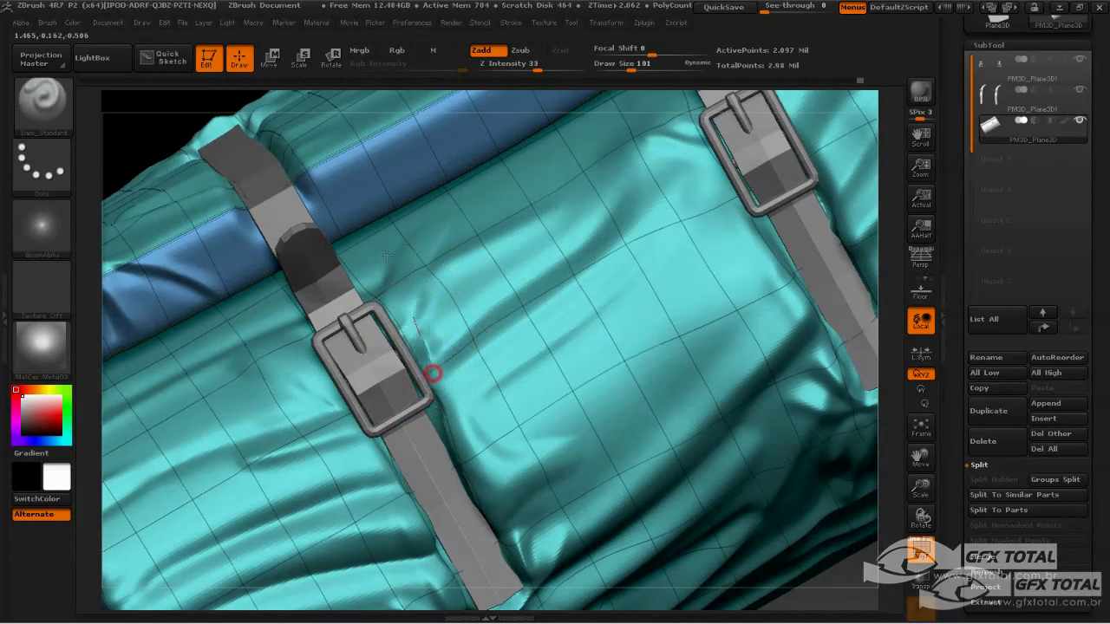
{"action": "mouse_move", "coordinate": [354, 430]}
{"action": "left_mouse_down"}
{"action": "mouse_move", "coordinate": [321, 371]}
{"action": "mouse_move", "coordinate": [278, 382]}
{"action": "left_mouse_up"}
{"action": "left_click_drag", "start_coordinate": [295, 340], "coordinate": [355, 425], "text": "shift"}
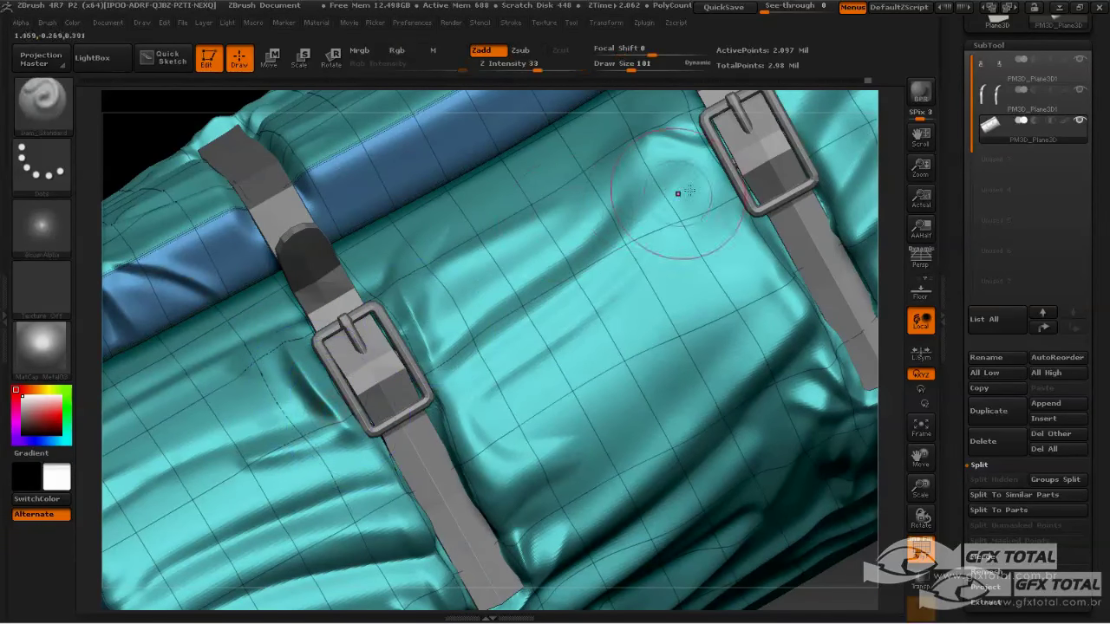
{"action": "left_click_drag", "start_coordinate": [747, 234], "coordinate": [710, 207]}
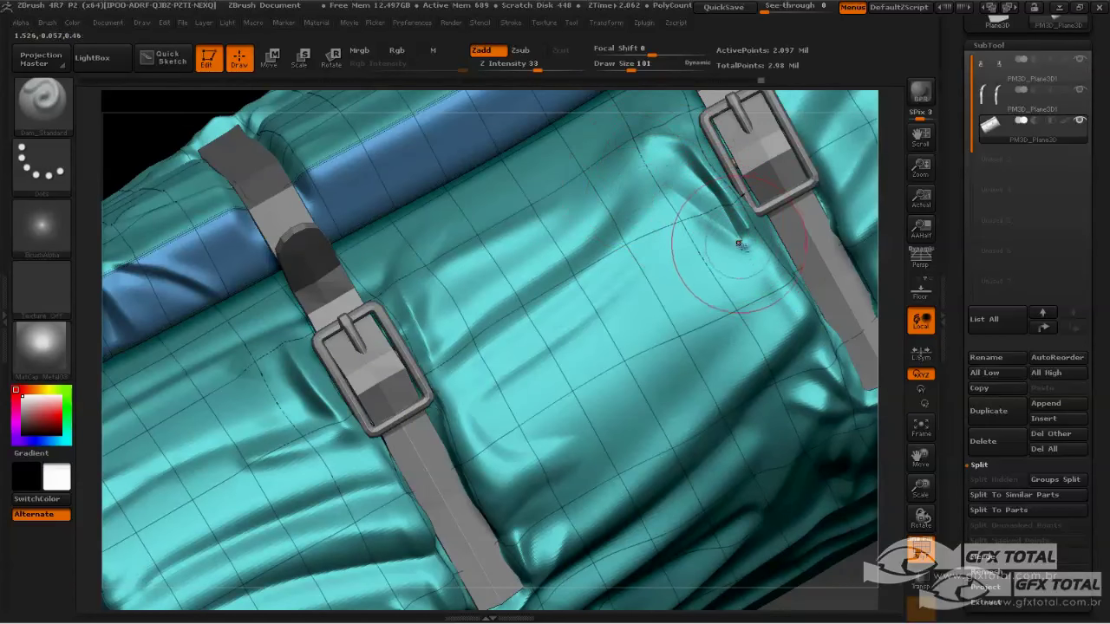
{"action": "left_click_drag", "start_coordinate": [740, 247], "coordinate": [719, 239], "text": "shift"}
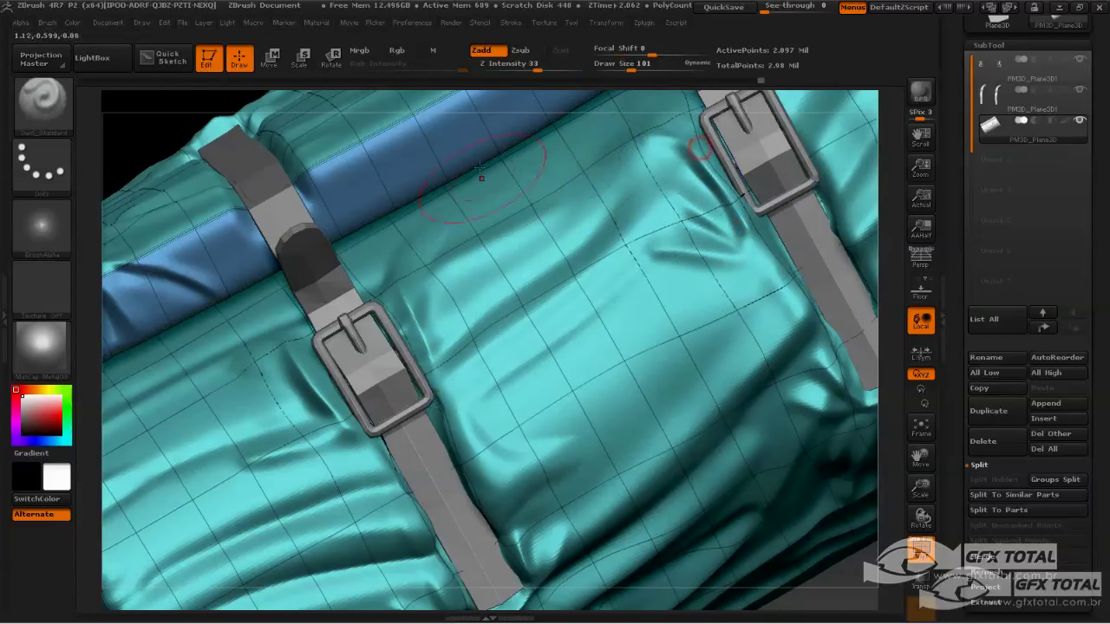
{"action": "left_click_drag", "start_coordinate": [177, 128], "coordinate": [153, 131]}
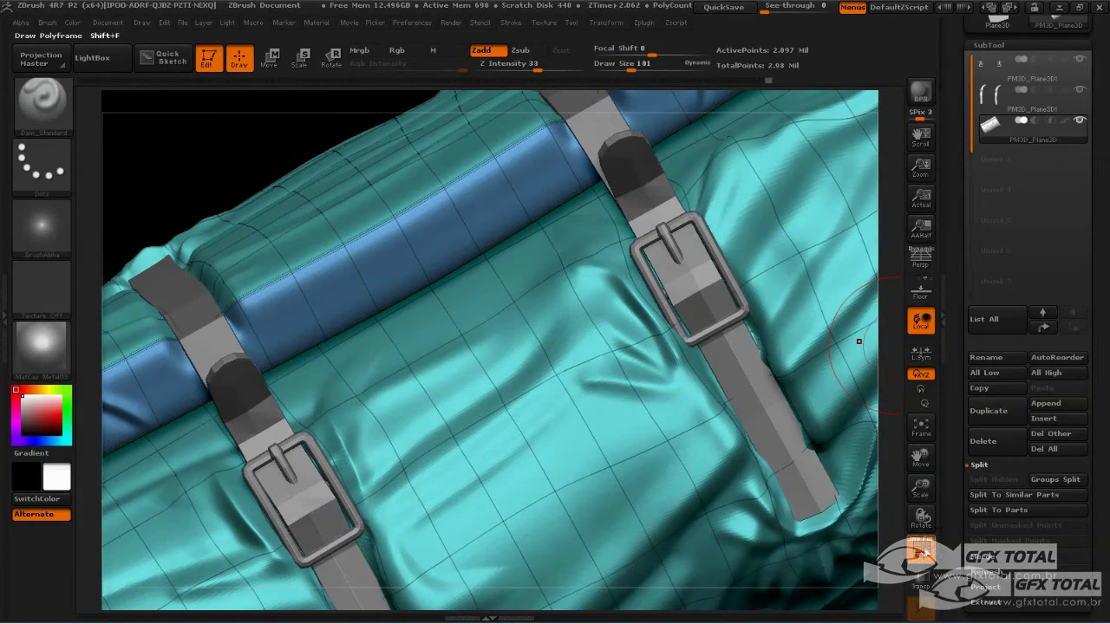
- Turn off Polyframe and smooth the folds beside the upper-right buckle
{"action": "key", "text": "shift+f"}
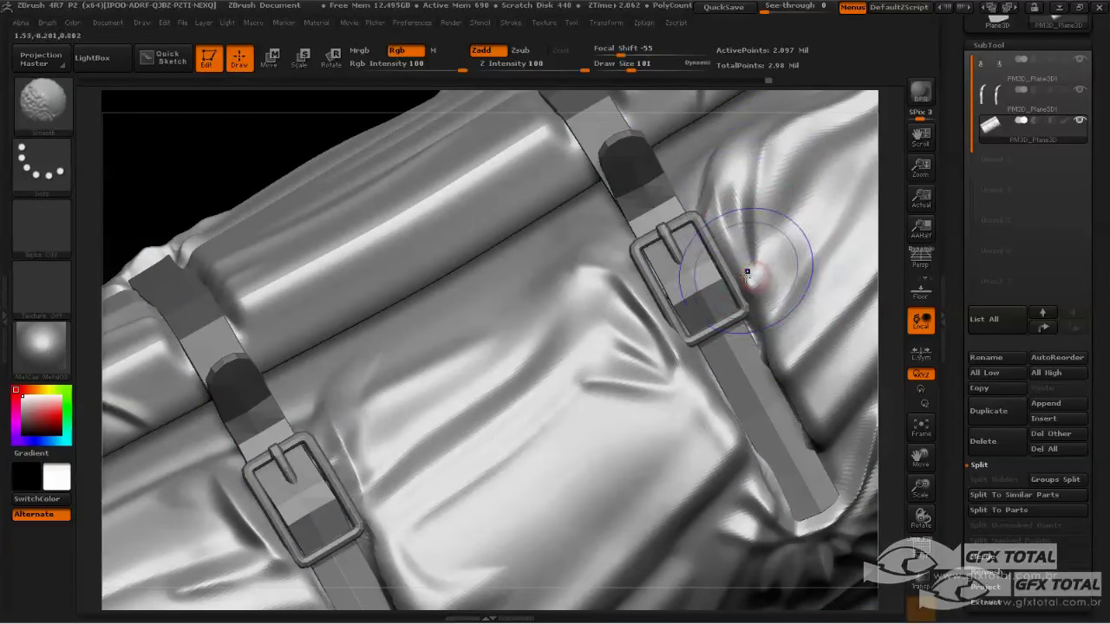
{"action": "mouse_move", "coordinate": [744, 273]}
{"action": "left_mouse_down", "text": "shift"}
{"action": "mouse_move", "coordinate": [719, 236]}
{"action": "mouse_move", "coordinate": [768, 272]}
{"action": "left_mouse_up", "text": "shift"}
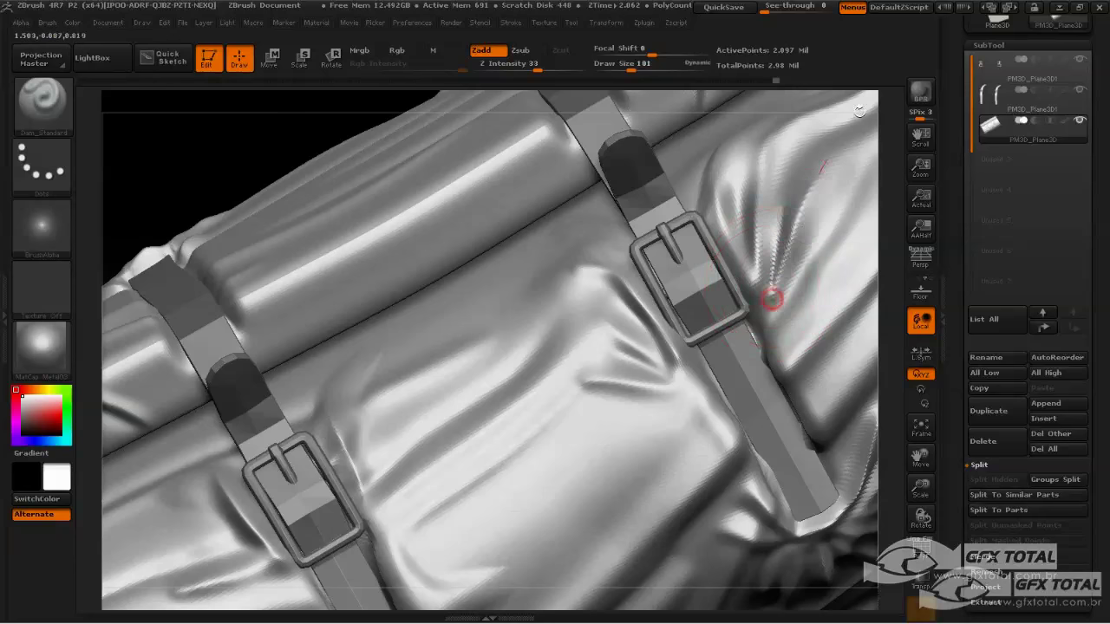
{"action": "left_click_drag", "start_coordinate": [768, 286], "coordinate": [798, 211], "text": "shift"}
{"action": "left_click_drag", "start_coordinate": [181, 147], "coordinate": [380, 225]}
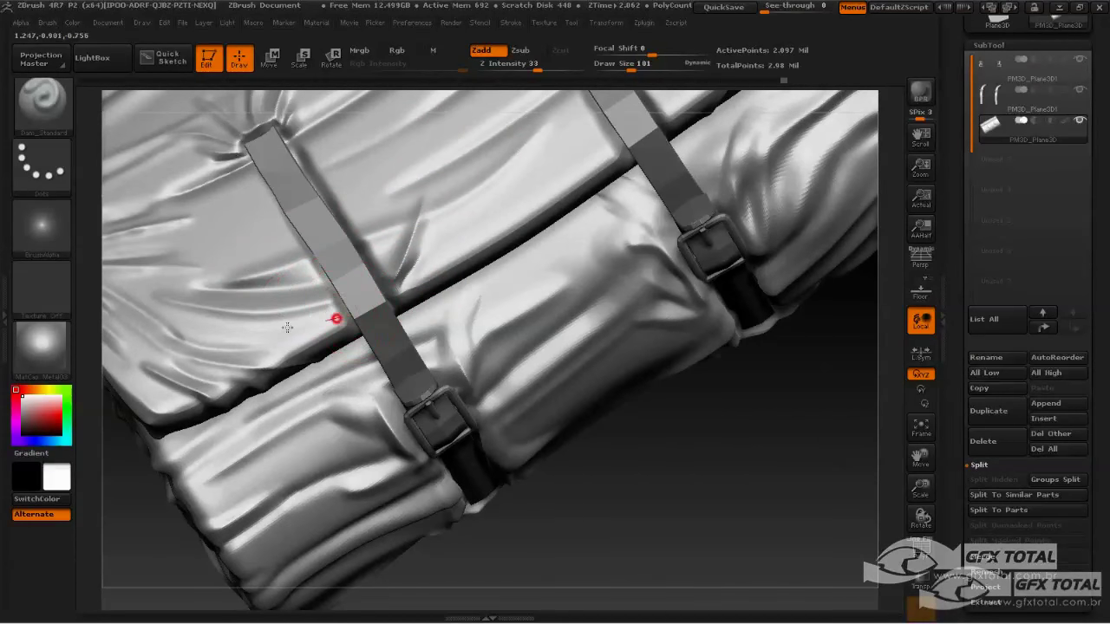
- Cut and soften crease lines running alongside and into the right strap
{"action": "left_click_drag", "start_coordinate": [423, 226], "coordinate": [421, 276]}
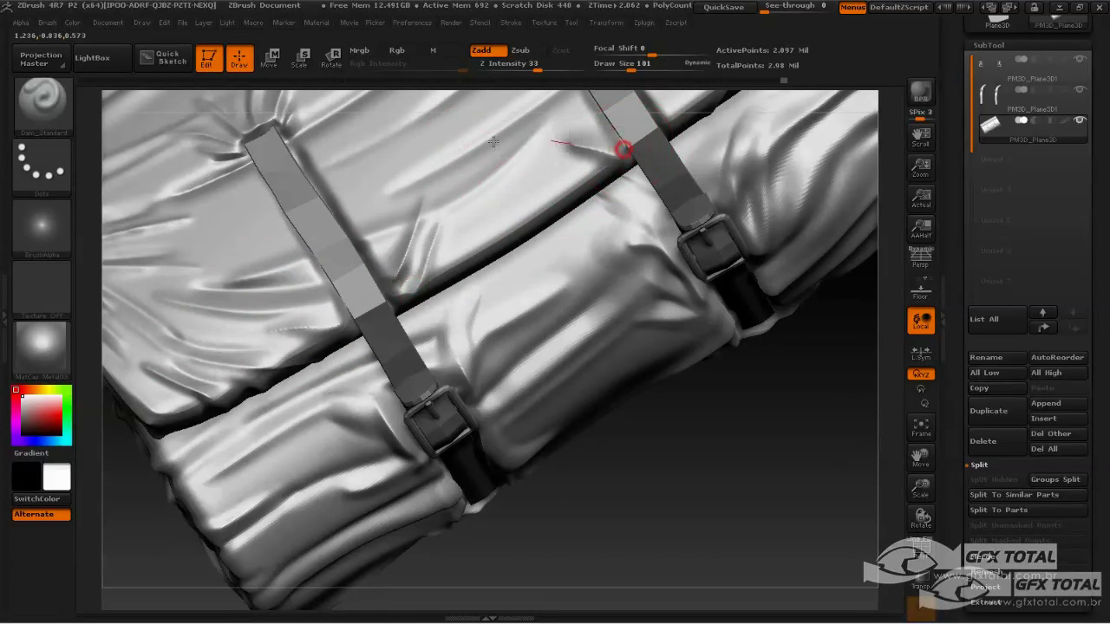
{"action": "mouse_move", "coordinate": [531, 140]}
{"action": "left_mouse_down"}
{"action": "mouse_move", "coordinate": [610, 168]}
{"action": "mouse_move", "coordinate": [512, 179]}
{"action": "mouse_move", "coordinate": [610, 259]}
{"action": "left_mouse_up"}
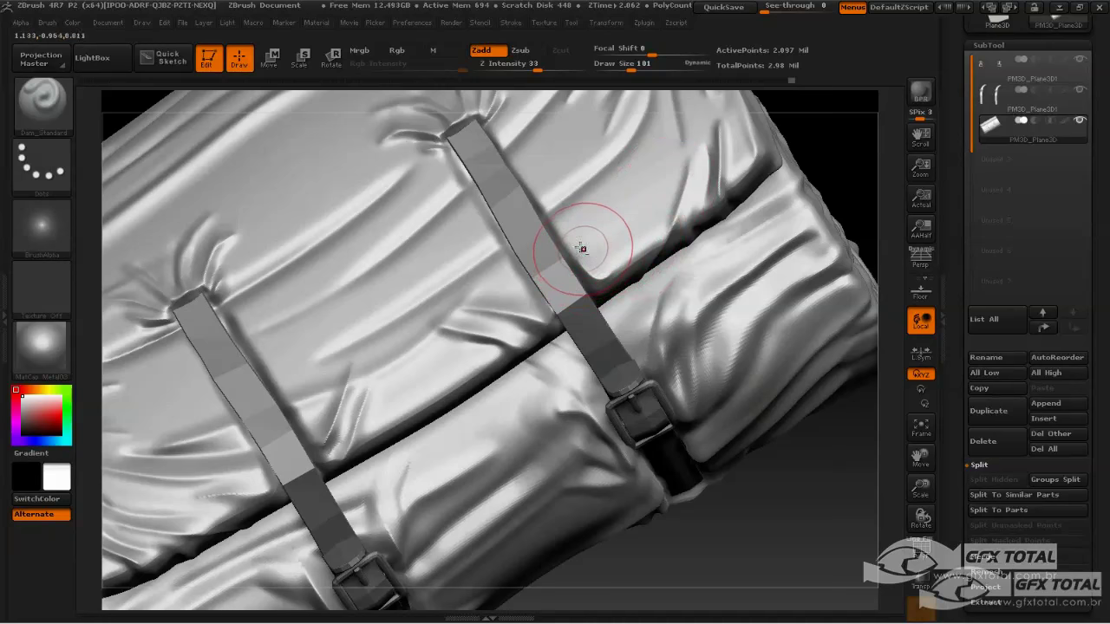
{"action": "left_click_drag", "start_coordinate": [594, 250], "coordinate": [667, 169]}
{"action": "mouse_move", "coordinate": [599, 269]}
{"action": "left_mouse_down"}
{"action": "mouse_move", "coordinate": [651, 191]}
{"action": "mouse_move", "coordinate": [645, 216]}
{"action": "left_mouse_up"}
{"action": "mouse_move", "coordinate": [858, 200]}
{"action": "left_mouse_down"}
{"action": "mouse_move", "coordinate": [833, 136]}
{"action": "mouse_move", "coordinate": [508, 286]}
{"action": "left_mouse_up"}
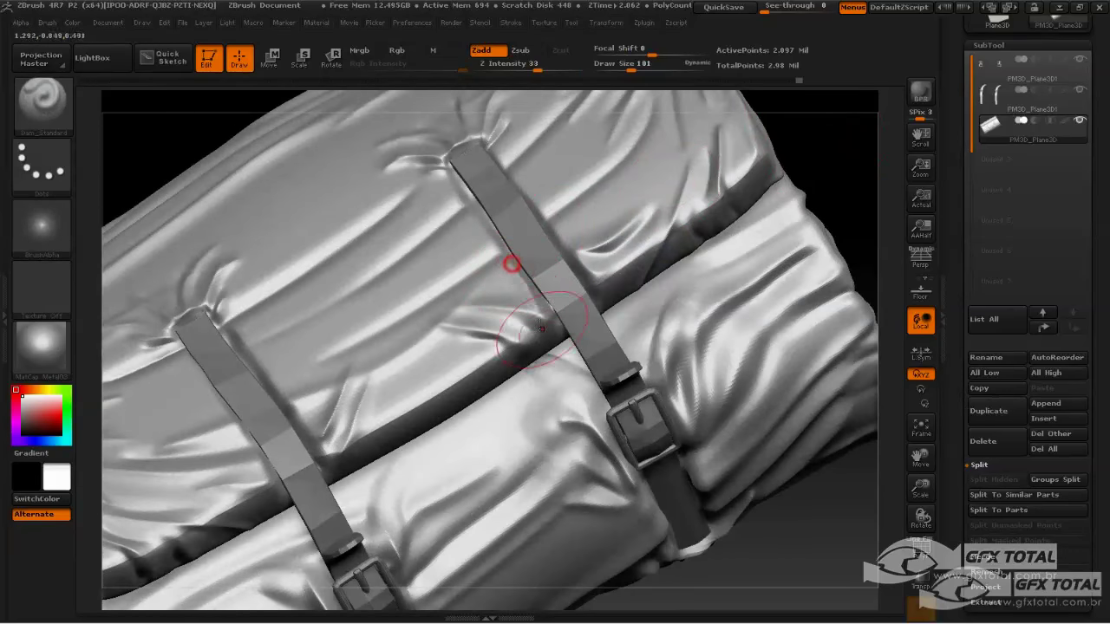
{"action": "mouse_move", "coordinate": [540, 326]}
{"action": "left_mouse_down", "text": "shift"}
{"action": "mouse_move", "coordinate": [508, 248]}
{"action": "mouse_move", "coordinate": [632, 223]}
{"action": "left_mouse_up", "text": "shift"}
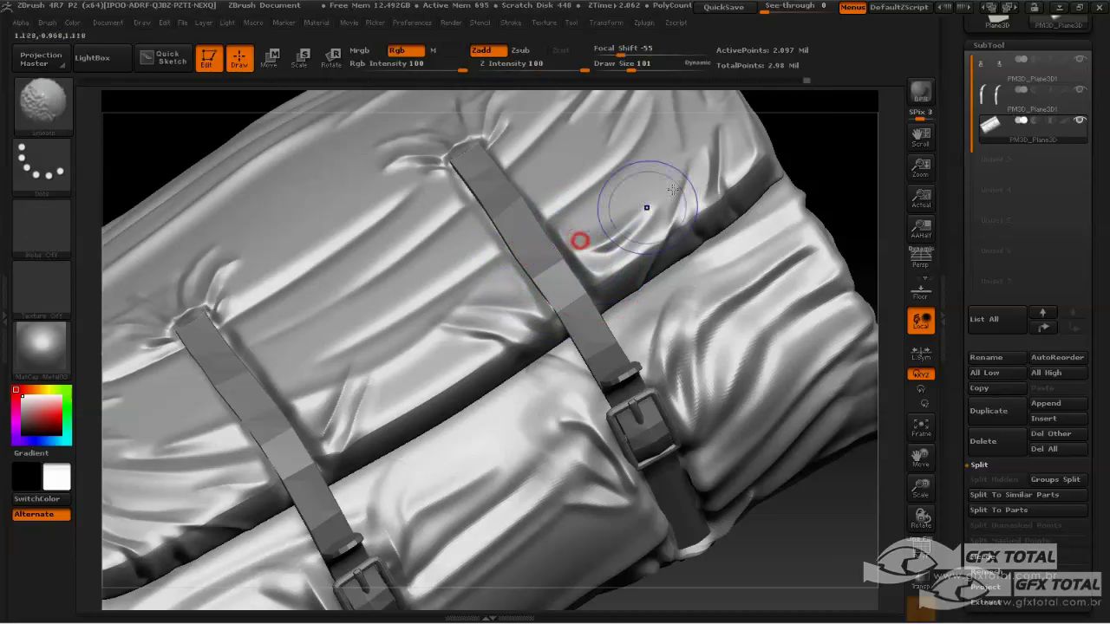
{"action": "mouse_move", "coordinate": [830, 141]}
{"action": "left_mouse_down"}
{"action": "mouse_move", "coordinate": [810, 159]}
{"action": "mouse_move", "coordinate": [818, 136]}
{"action": "mouse_move", "coordinate": [807, 149]}
{"action": "mouse_move", "coordinate": [831, 163]}
{"action": "mouse_move", "coordinate": [843, 153]}
{"action": "left_mouse_up"}
{"action": "left_click", "coordinate": [48, 103]}
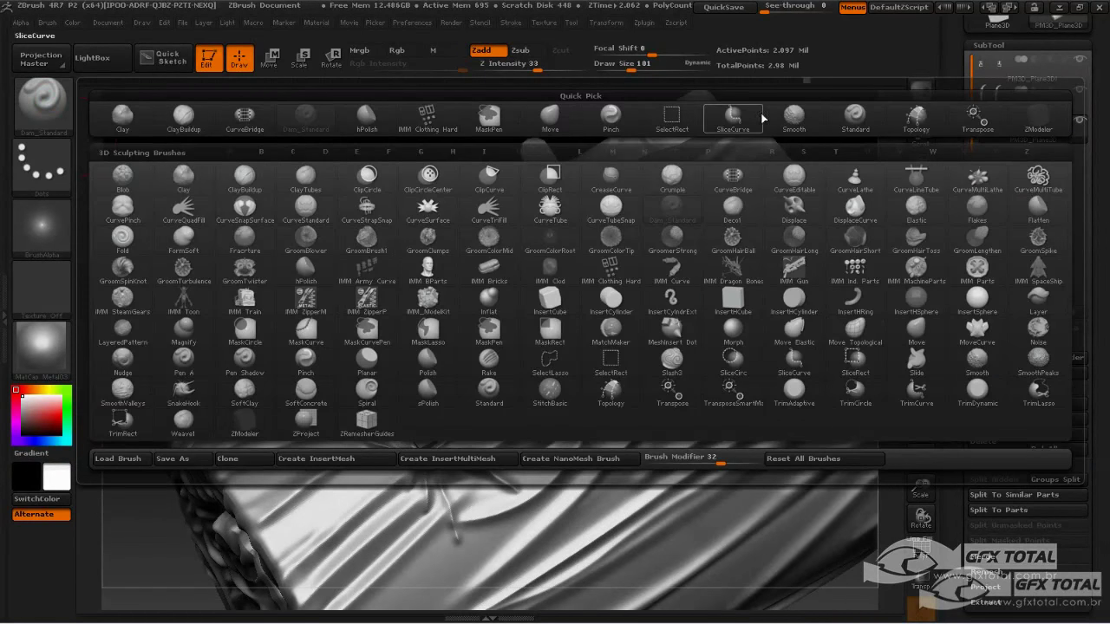
- With the Move brush at draw size 78, deepen the folds where the strap ends press in
{"action": "left_click", "coordinate": [542, 124]}
{"action": "mouse_move", "coordinate": [322, 211]}
{"action": "left_mouse_down"}
{"action": "mouse_move", "coordinate": [303, 182]}
{"action": "mouse_move", "coordinate": [434, 355]}
{"action": "left_mouse_up"}
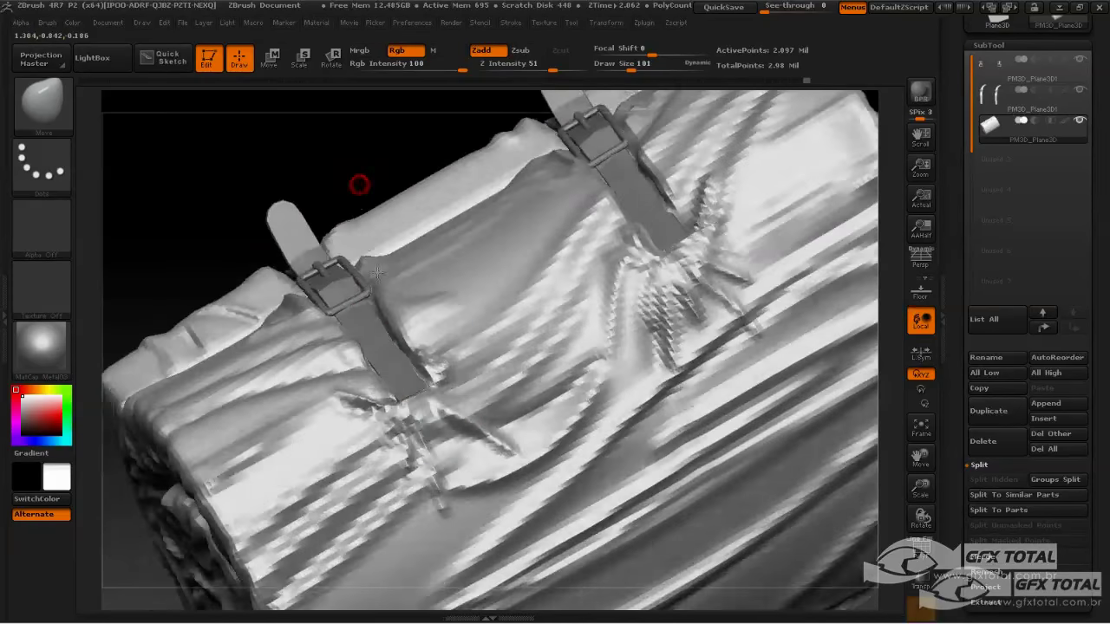
{"action": "mouse_move", "coordinate": [359, 183]}
{"action": "left_mouse_down"}
{"action": "mouse_move", "coordinate": [437, 399]}
{"action": "mouse_move", "coordinate": [391, 383]}
{"action": "left_mouse_up"}
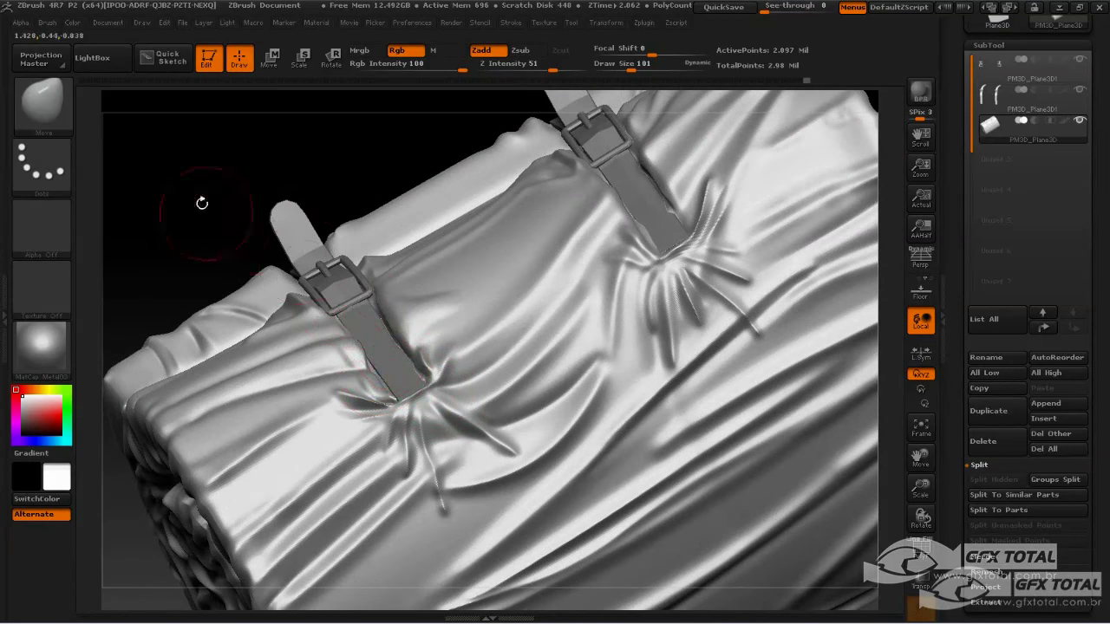
{"action": "left_click_drag", "start_coordinate": [202, 203], "coordinate": [336, 315]}
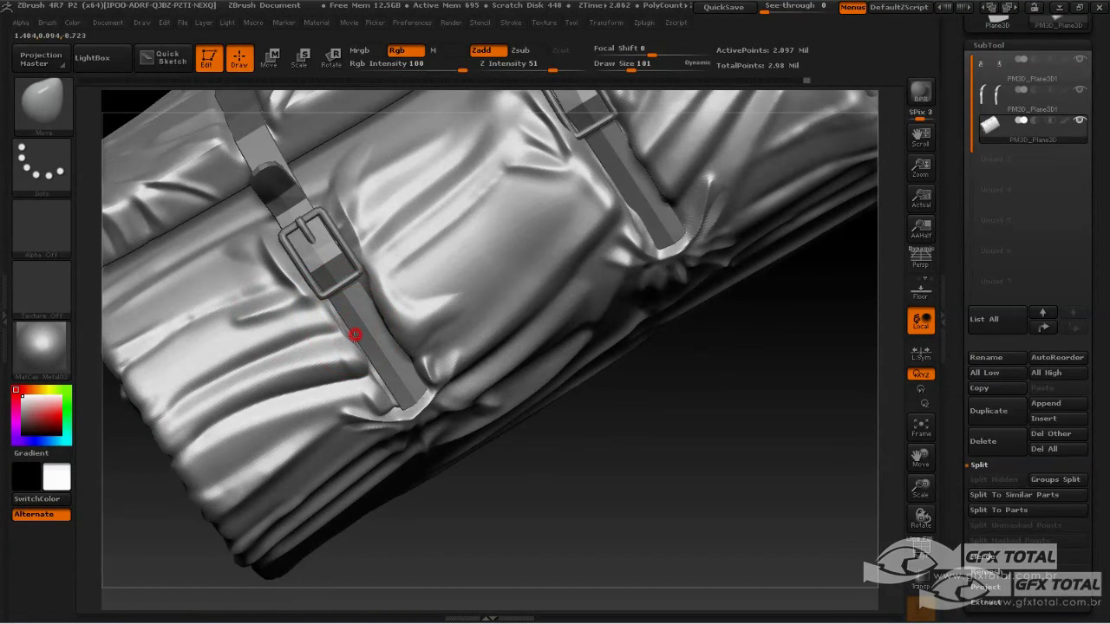
{"action": "mouse_move", "coordinate": [585, 534]}
{"action": "left_mouse_down"}
{"action": "mouse_move", "coordinate": [682, 186]}
{"action": "mouse_move", "coordinate": [701, 374]}
{"action": "mouse_move", "coordinate": [627, 227]}
{"action": "left_mouse_up"}
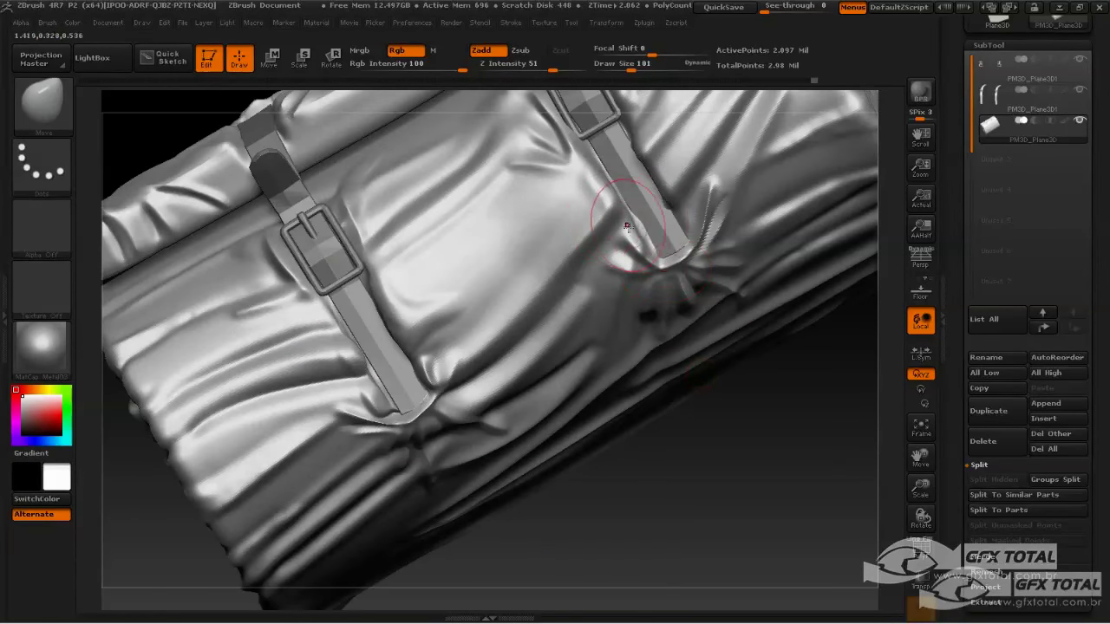
{"action": "mouse_move", "coordinate": [721, 410]}
{"action": "left_mouse_down"}
{"action": "mouse_move", "coordinate": [784, 446]}
{"action": "mouse_move", "coordinate": [765, 403]}
{"action": "left_mouse_up"}
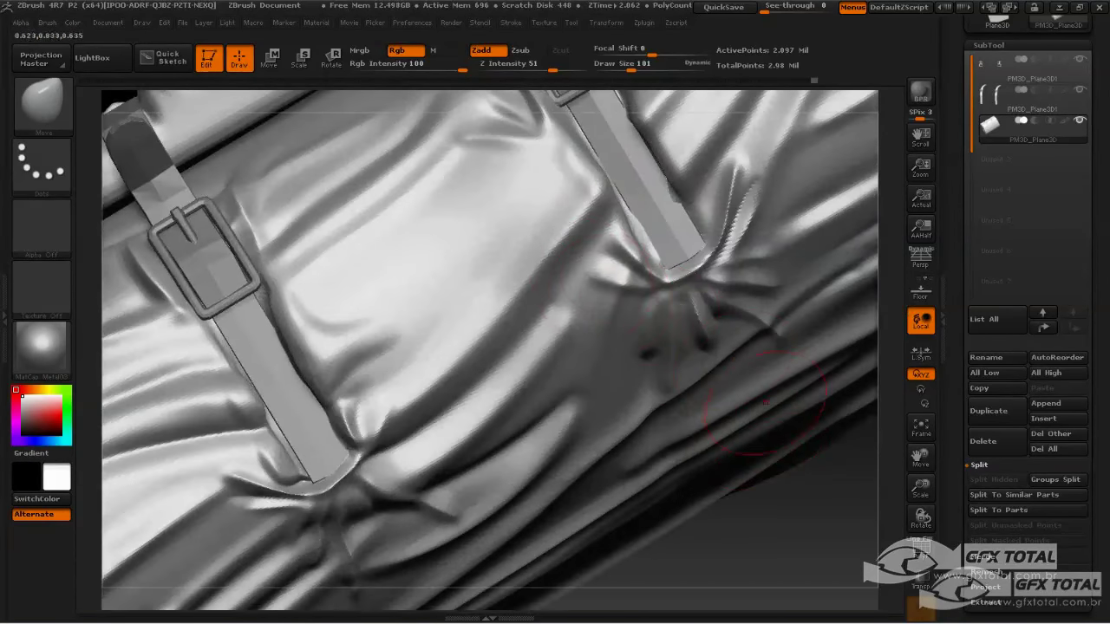
{"action": "key", "text": "space"}
{"action": "left_click_drag", "start_coordinate": [669, 241], "coordinate": [655, 231]}
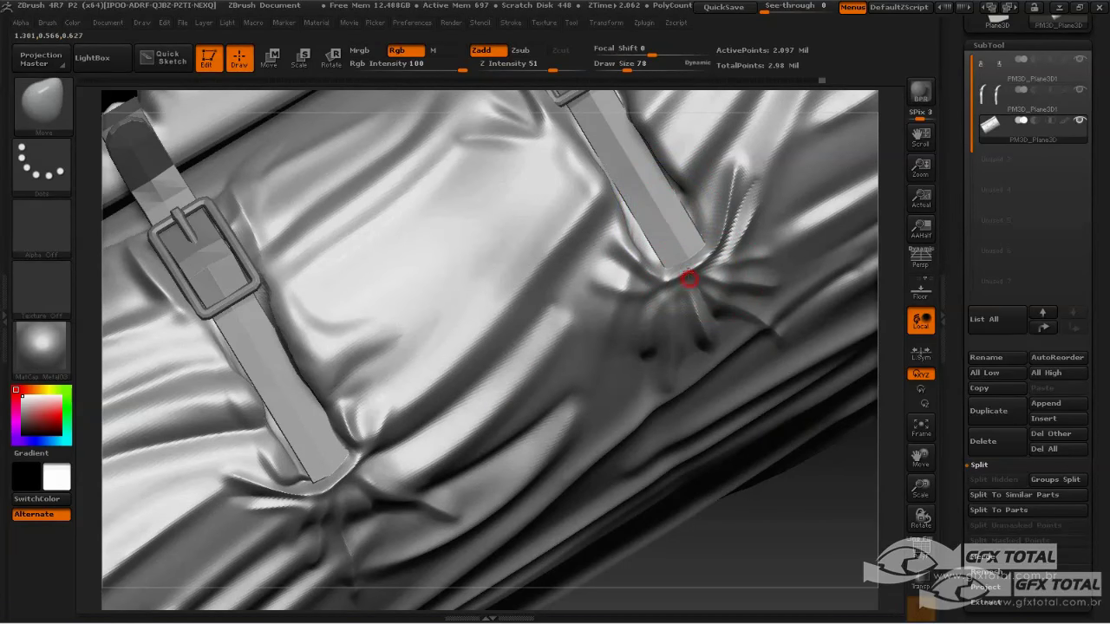
{"action": "left_click_drag", "start_coordinate": [706, 250], "coordinate": [681, 270]}
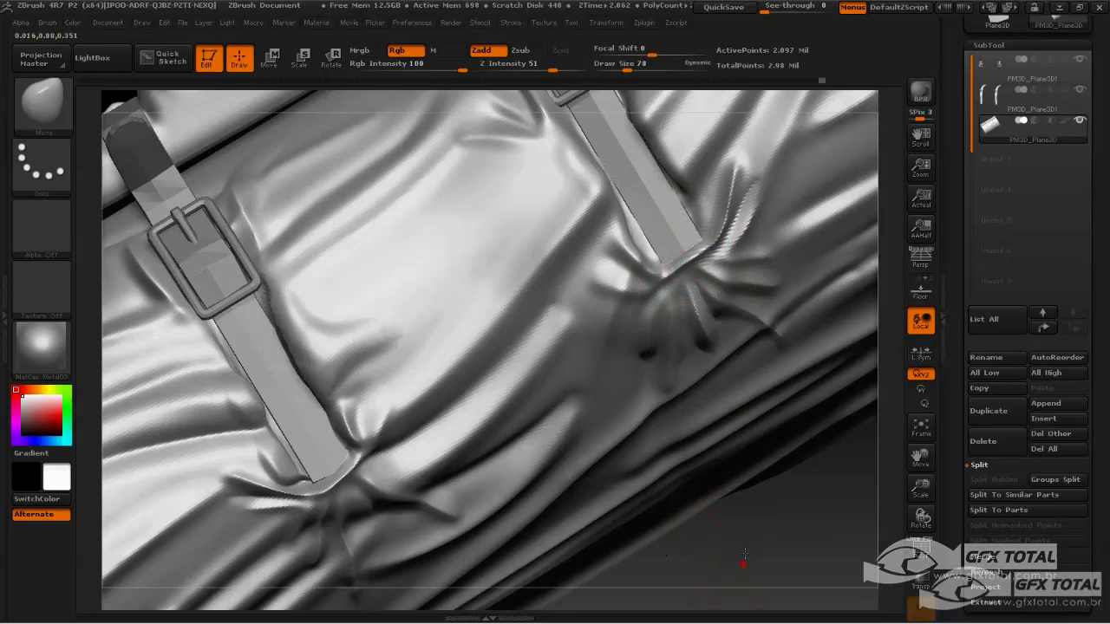
{"action": "mouse_move", "coordinate": [743, 559]}
{"action": "left_mouse_down", "text": "alt"}
{"action": "mouse_move", "coordinate": [359, 318]}
{"action": "mouse_move", "coordinate": [343, 246]}
{"action": "mouse_move", "coordinate": [321, 223]}
{"action": "mouse_move", "coordinate": [664, 513]}
{"action": "mouse_move", "coordinate": [688, 401]}
{"action": "mouse_move", "coordinate": [699, 413]}
{"action": "mouse_move", "coordinate": [694, 356]}
{"action": "mouse_move", "coordinate": [792, 392]}
{"action": "left_mouse_up", "text": "alt"}
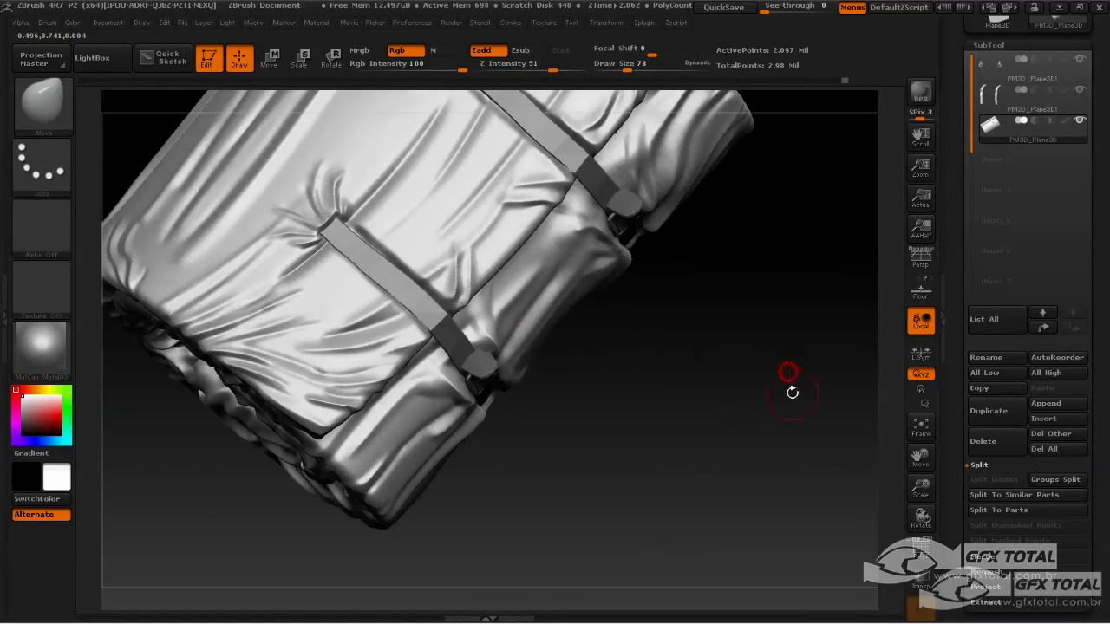
- Turn on PolyF for the strap subtool and inspect it against the blanket from several angles
{"action": "left_click", "coordinate": [438, 325], "text": "alt"}
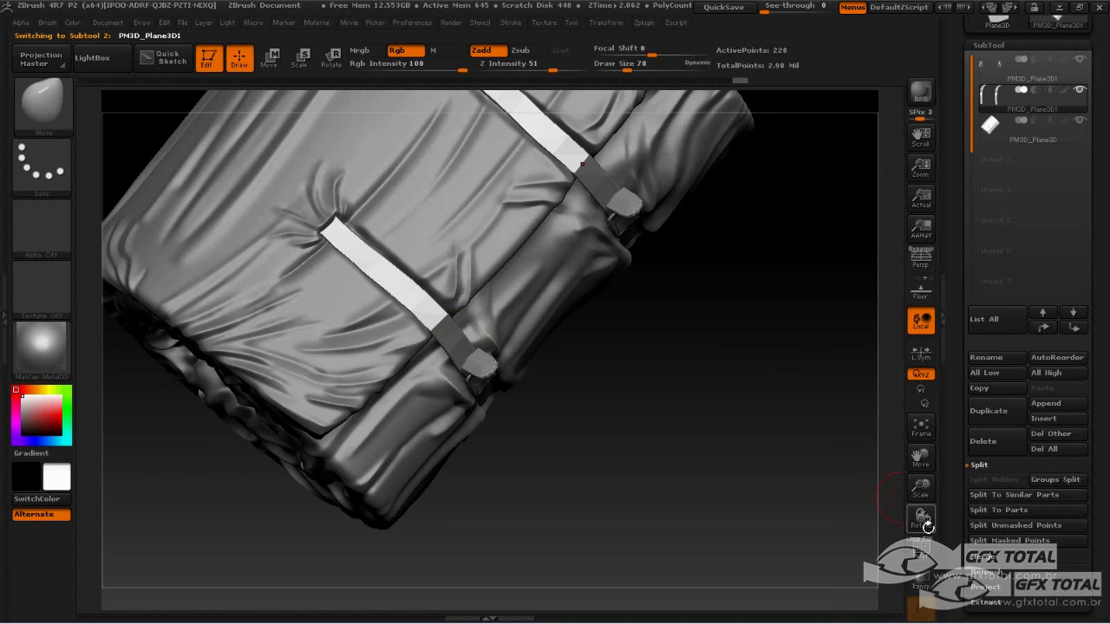
{"action": "left_click", "coordinate": [921, 546]}
{"action": "left_click_drag", "start_coordinate": [721, 453], "coordinate": [682, 382]}
{"action": "left_click_drag", "start_coordinate": [640, 293], "coordinate": [696, 395]}
{"action": "left_click_drag", "start_coordinate": [538, 347], "coordinate": [617, 396]}
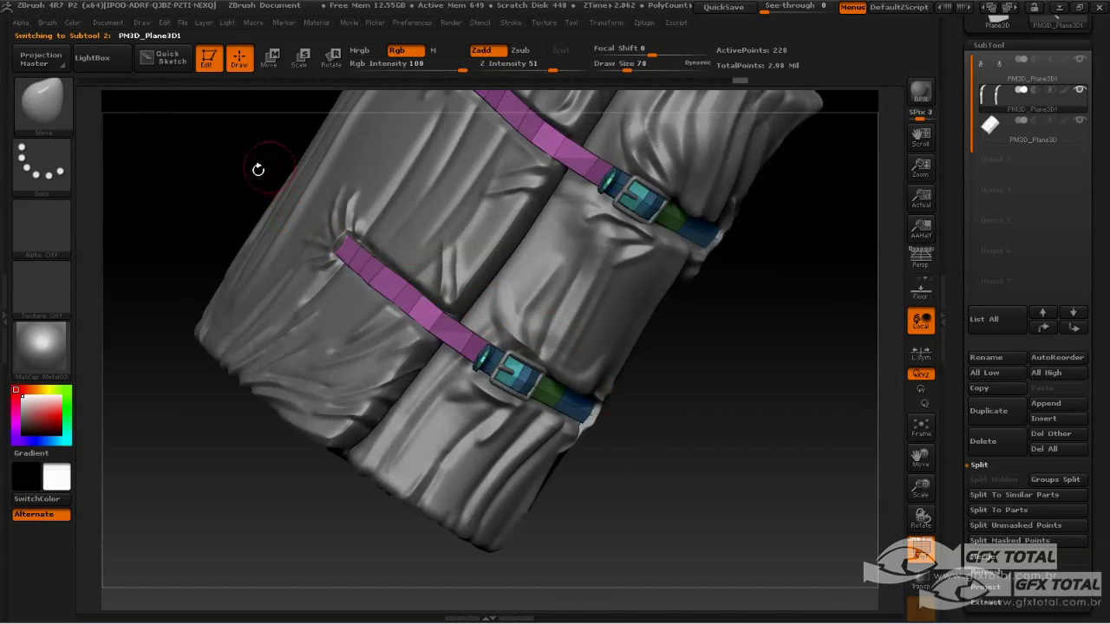
{"action": "left_click_drag", "start_coordinate": [257, 169], "coordinate": [202, 176], "text": "alt"}
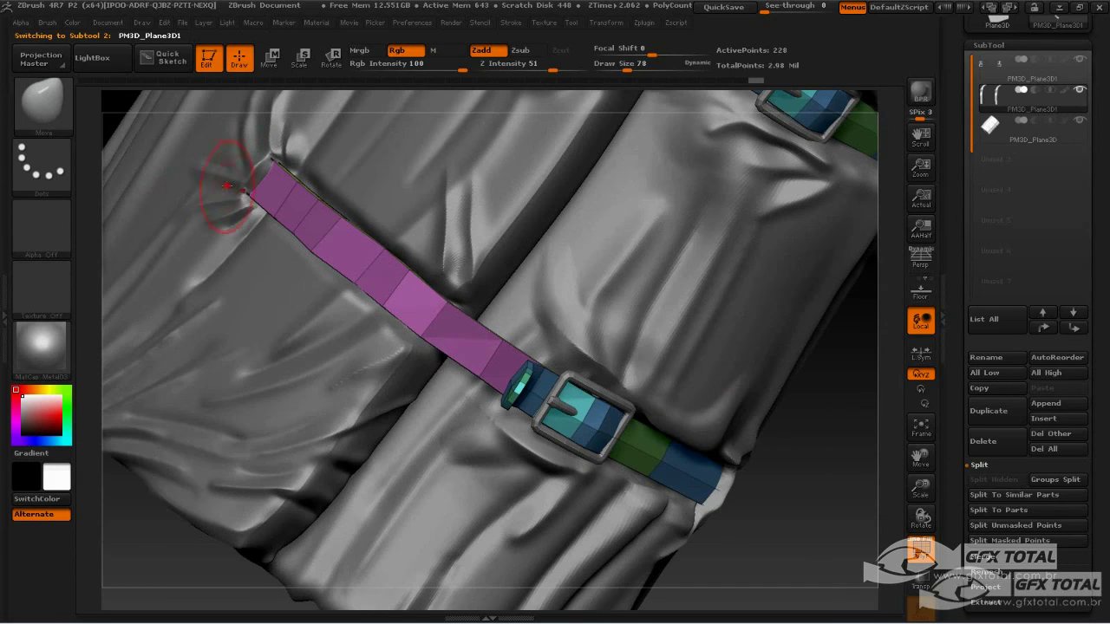
{"action": "left_click", "coordinate": [235, 170], "text": "alt"}
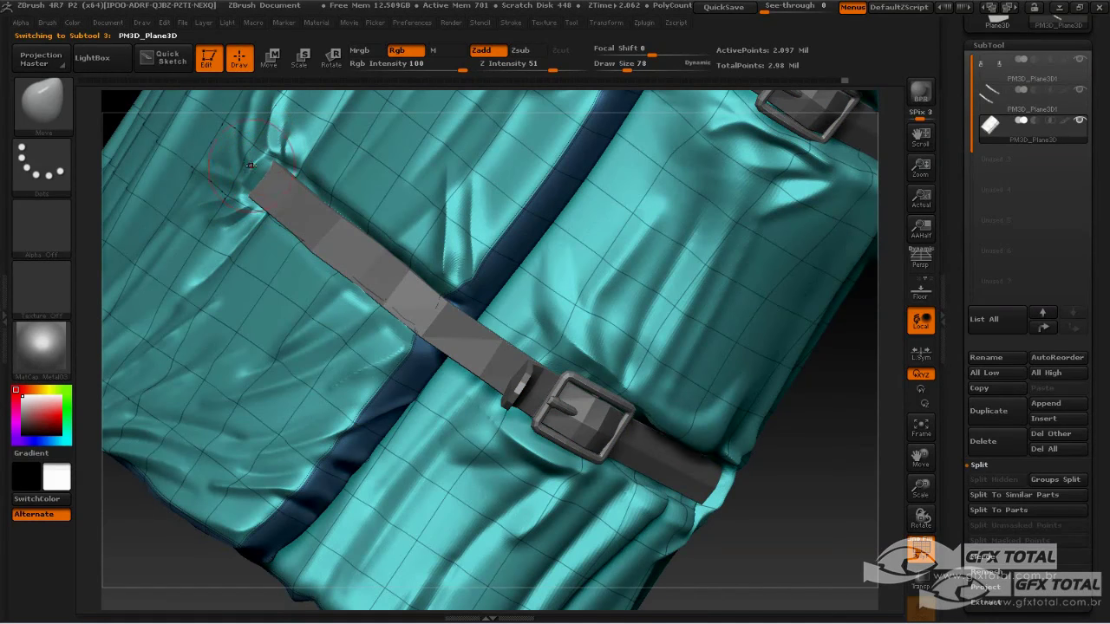
{"action": "left_click_drag", "start_coordinate": [848, 410], "coordinate": [358, 156]}
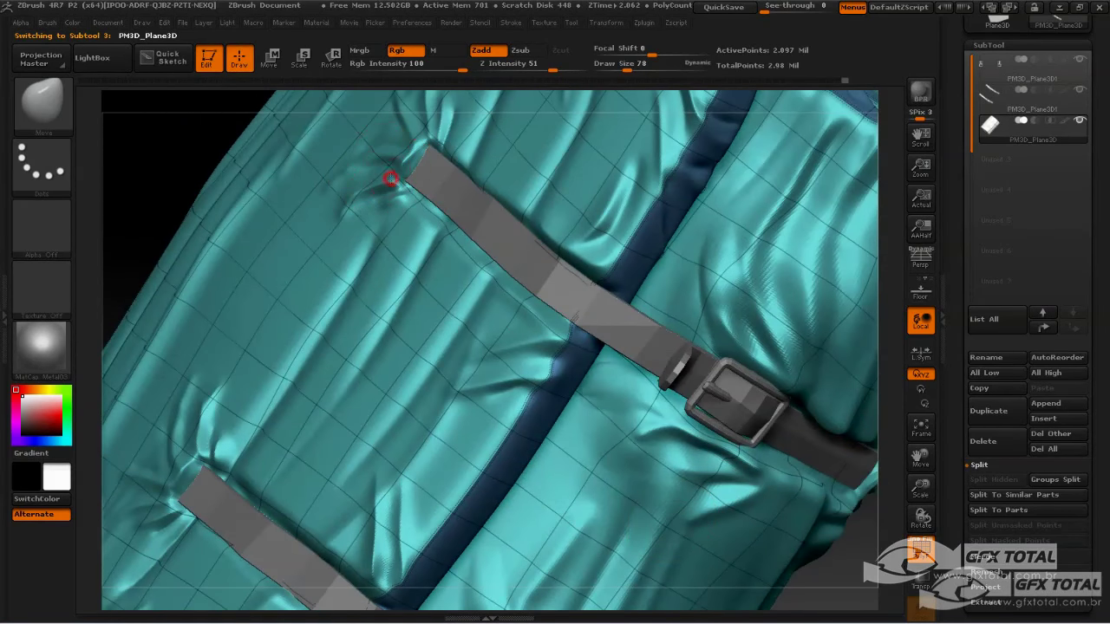
{"action": "left_click", "coordinate": [989, 98]}
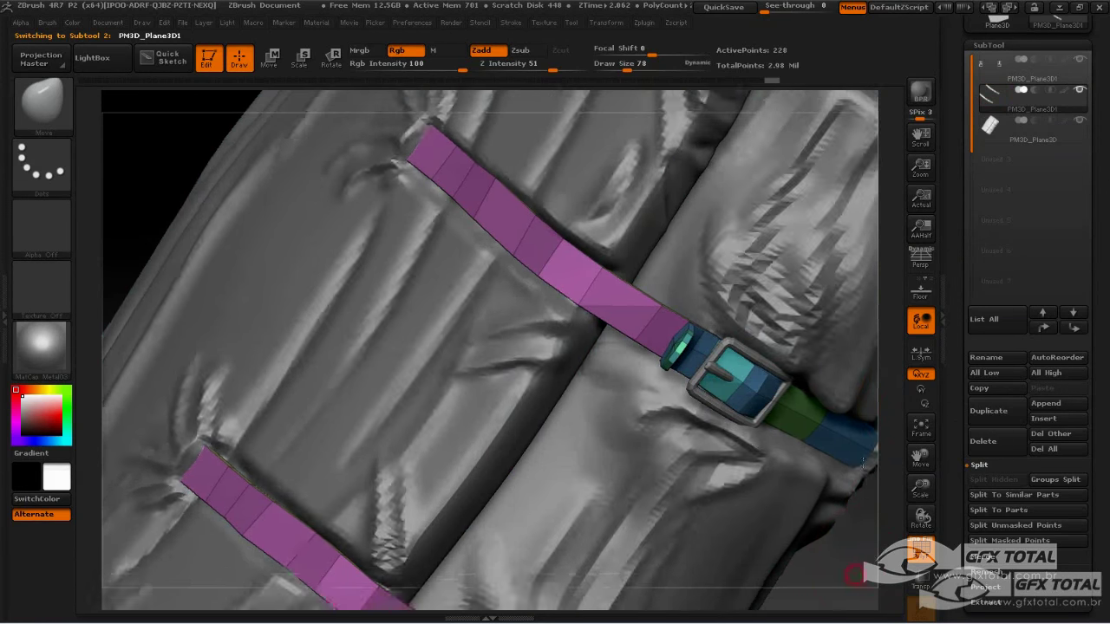
{"action": "left_click_drag", "start_coordinate": [890, 527], "coordinate": [907, 471]}
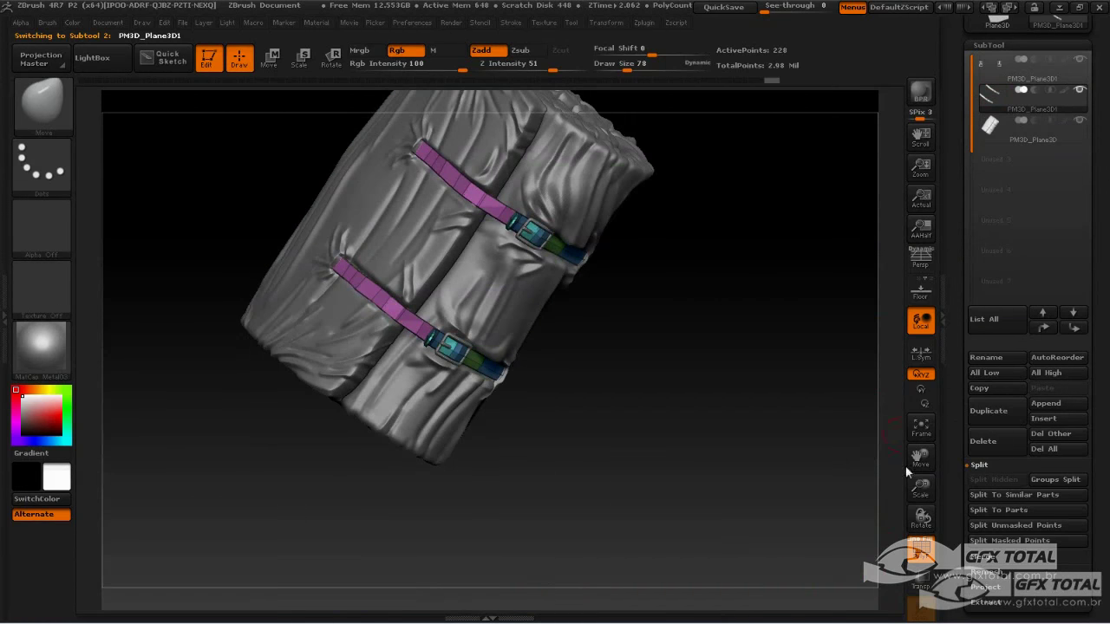
- Solo the straps to hide the bedroll and slice the upper strap with SliceCurve
{"action": "left_click", "coordinate": [1080, 94]}
{"action": "mouse_move", "coordinate": [761, 203]}
{"action": "left_mouse_down"}
{"action": "mouse_move", "coordinate": [820, 199]}
{"action": "mouse_move", "coordinate": [734, 203]}
{"action": "mouse_move", "coordinate": [754, 233]}
{"action": "mouse_move", "coordinate": [734, 258]}
{"action": "left_mouse_up"}
{"action": "key", "text": "ctrl"}
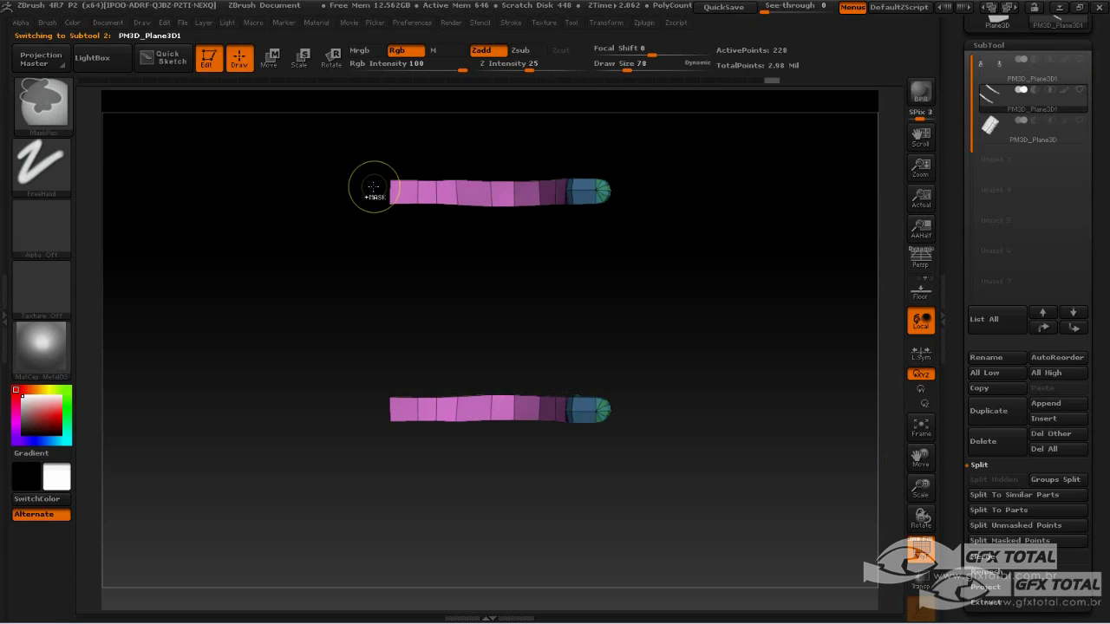
{"action": "key", "text": "ctrl+shift"}
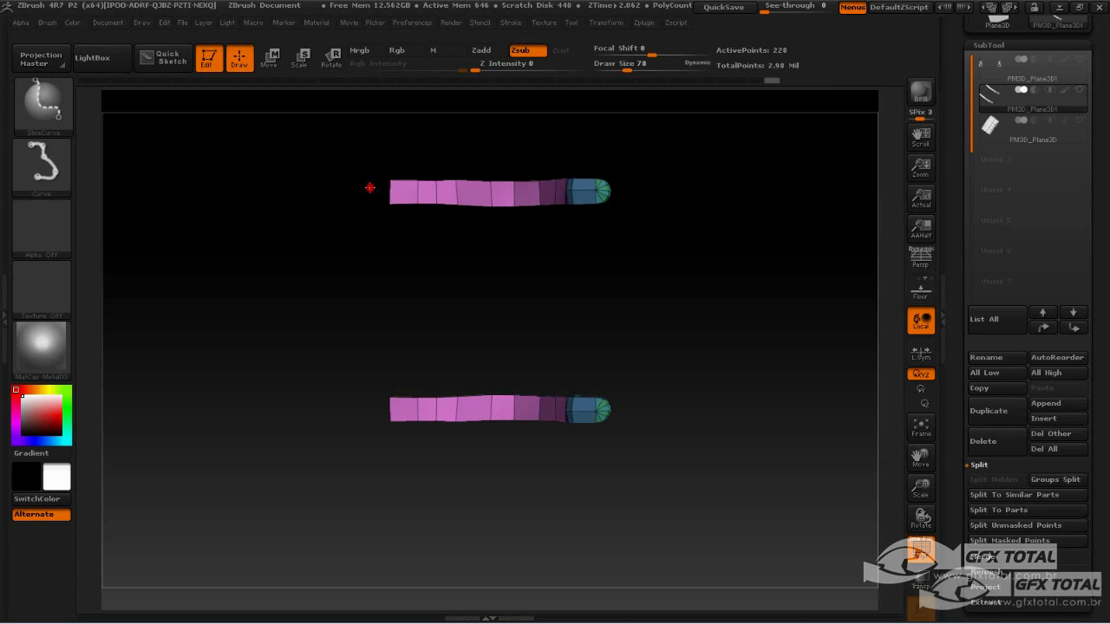
{"action": "left_click_drag", "start_coordinate": [471, 197], "coordinate": [471, 195], "text": "ctrl+shift"}
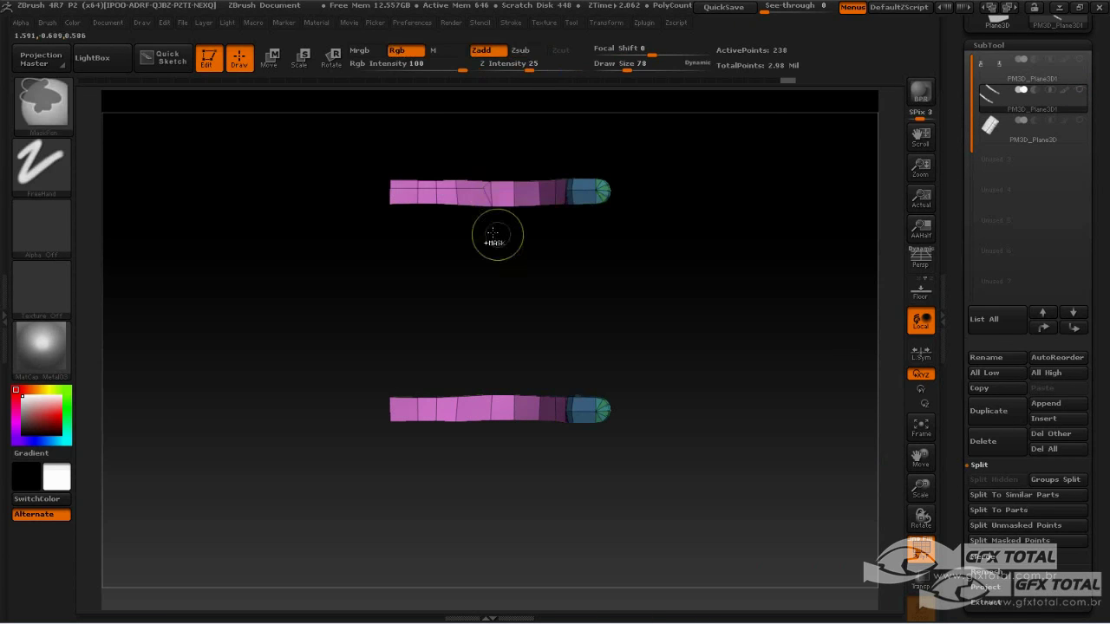
{"action": "key", "text": "ctrl+shift"}
{"action": "left_click", "coordinate": [73, 123], "text": "ctrl+shift"}
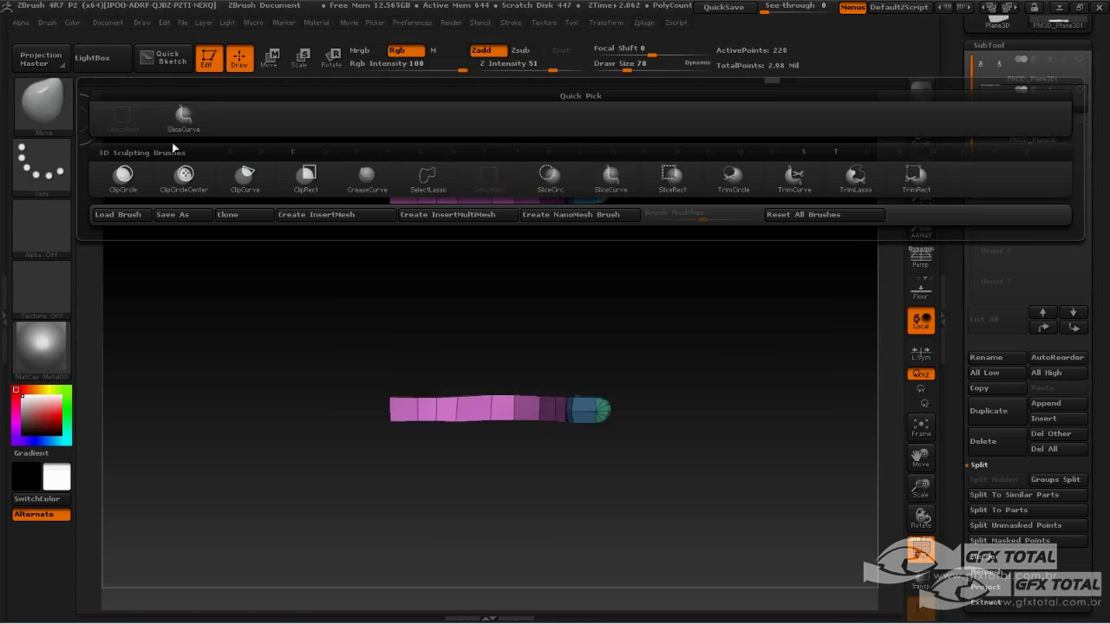
- Pick the SelectRect brush and hide a section of the strap
{"action": "key", "text": "b"}
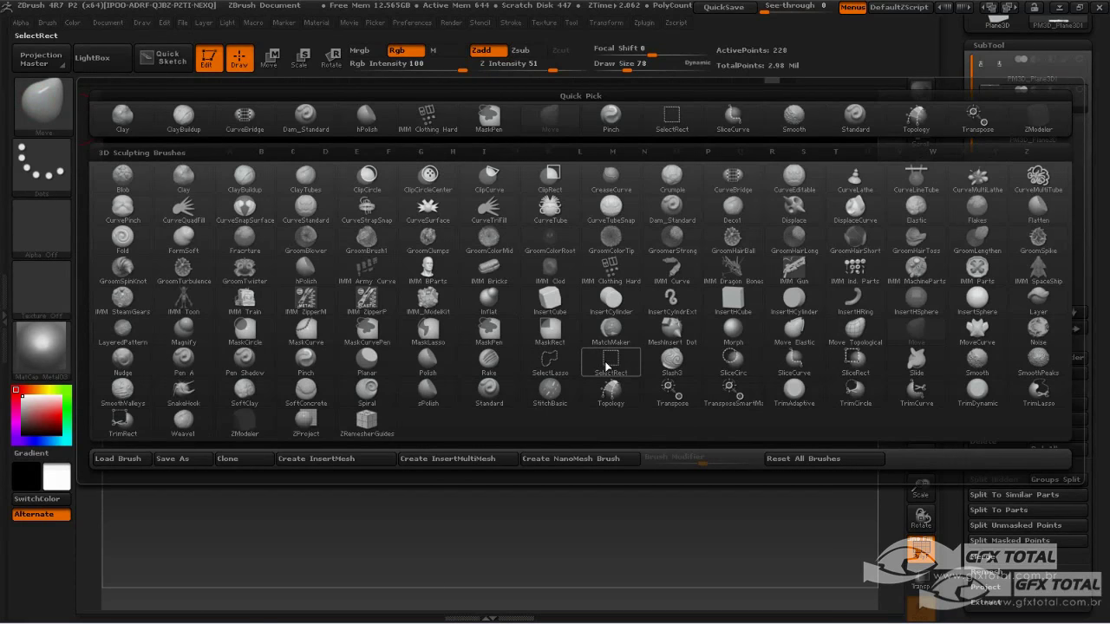
{"action": "left_click", "coordinate": [258, 236]}
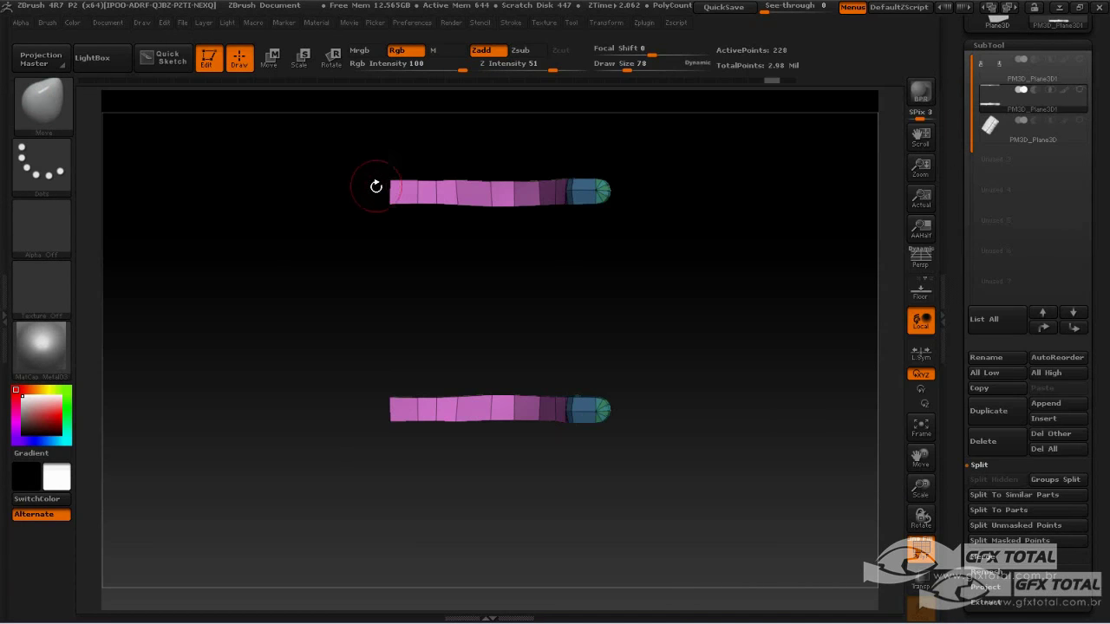
{"action": "key", "text": "ctrl+shift"}
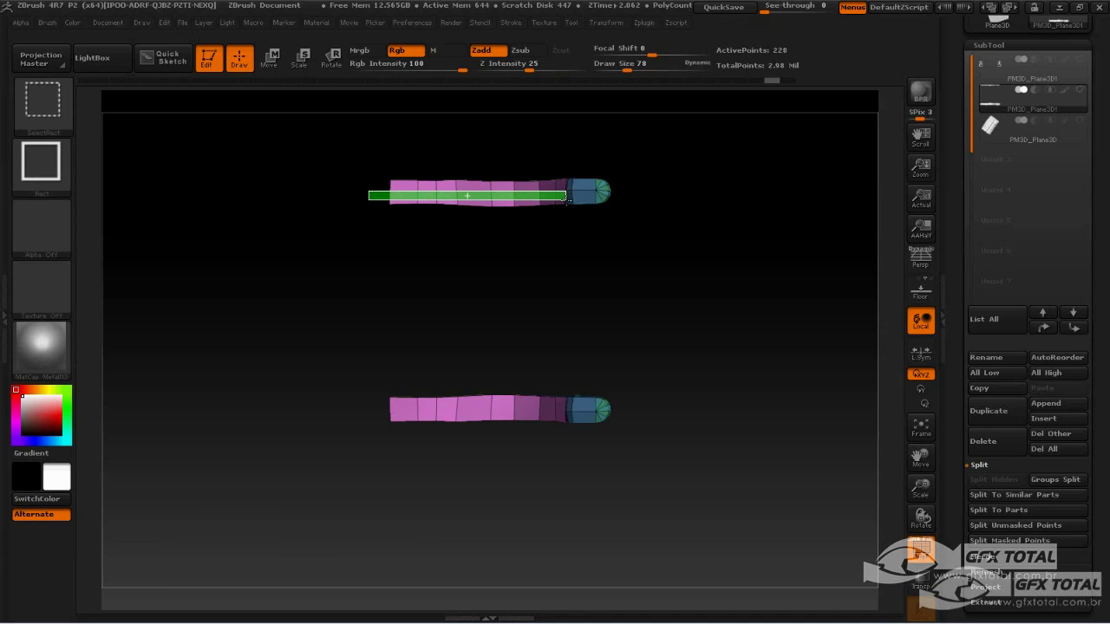
{"action": "key", "text": "alt"}
{"action": "left_click_drag", "start_coordinate": [565, 199], "coordinate": [568, 198]}
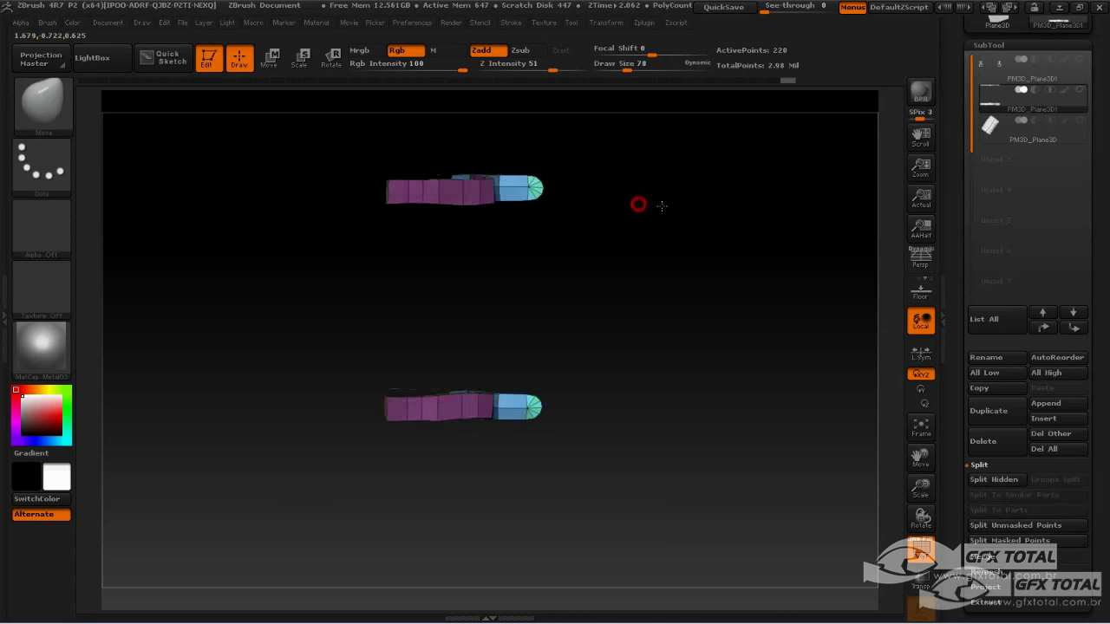
{"action": "left_click_drag", "start_coordinate": [636, 203], "coordinate": [657, 233]}
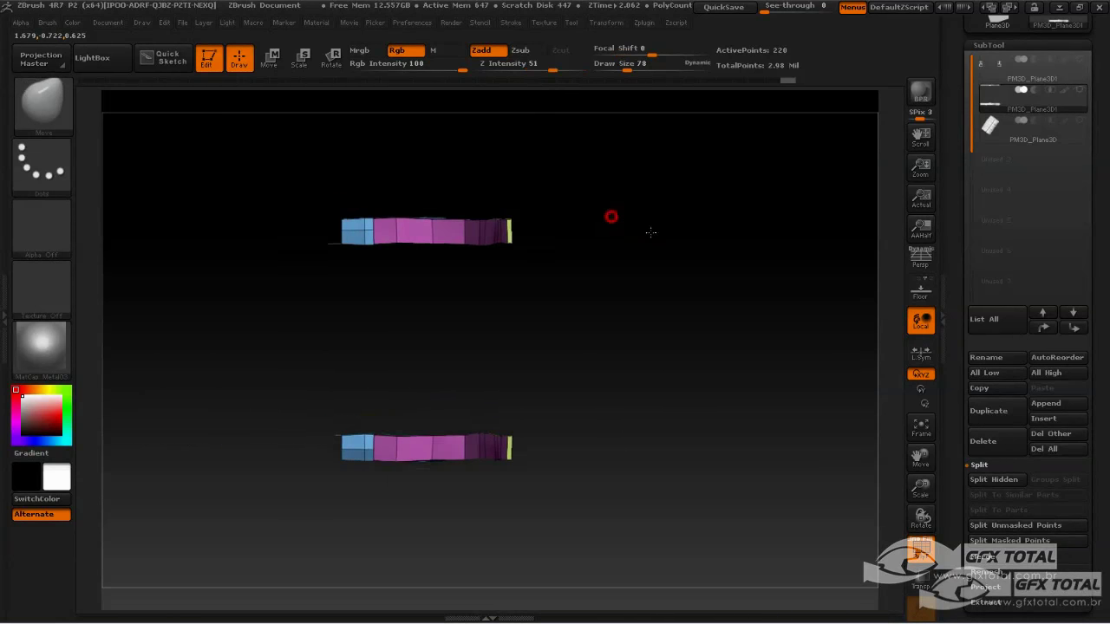
{"action": "left_click_drag", "start_coordinate": [657, 233], "coordinate": [593, 223], "text": "alt"}
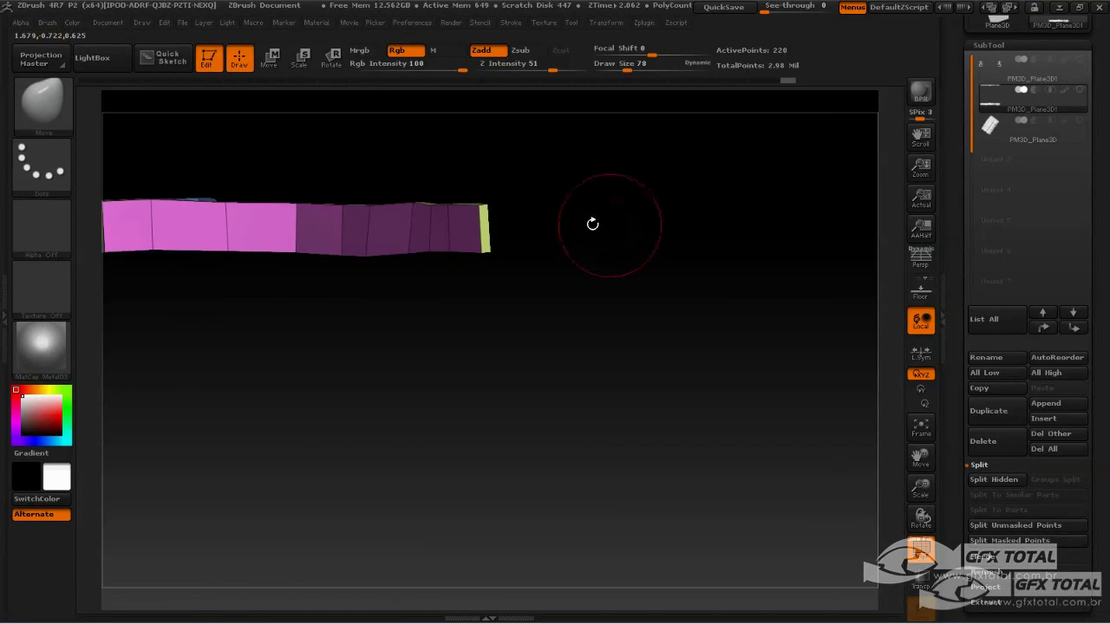
- Mask and unmask a strap section, then hide the strap's pink section
{"action": "key", "text": "ctrl"}
{"action": "left_click_drag", "start_coordinate": [403, 229], "coordinate": [238, 231], "text": "ctrl"}
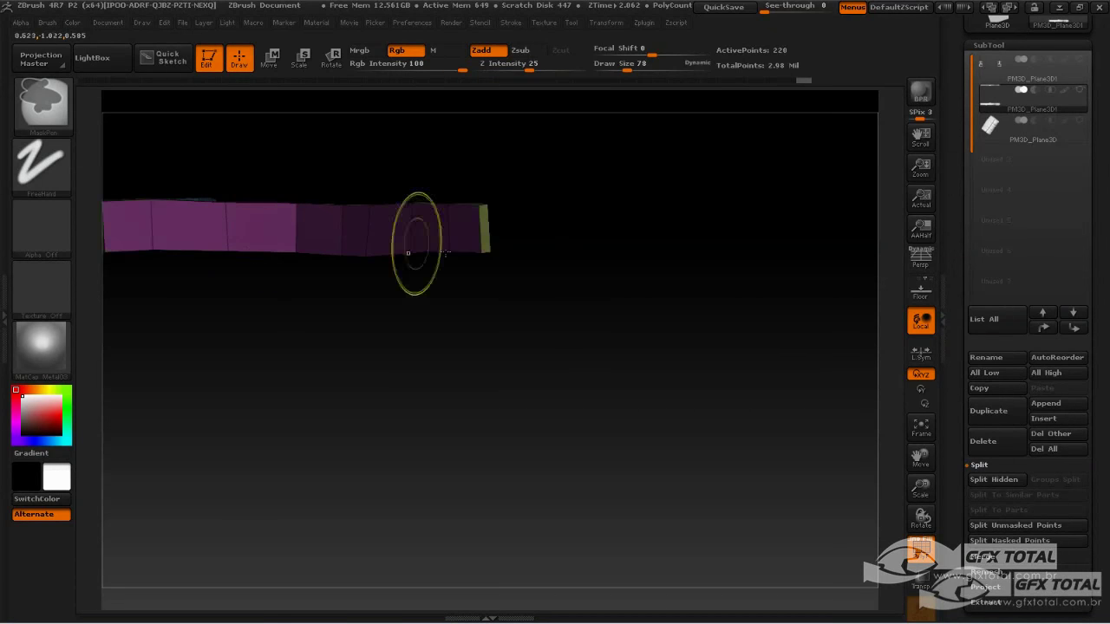
{"action": "left_click", "coordinate": [523, 237], "text": "ctrl"}
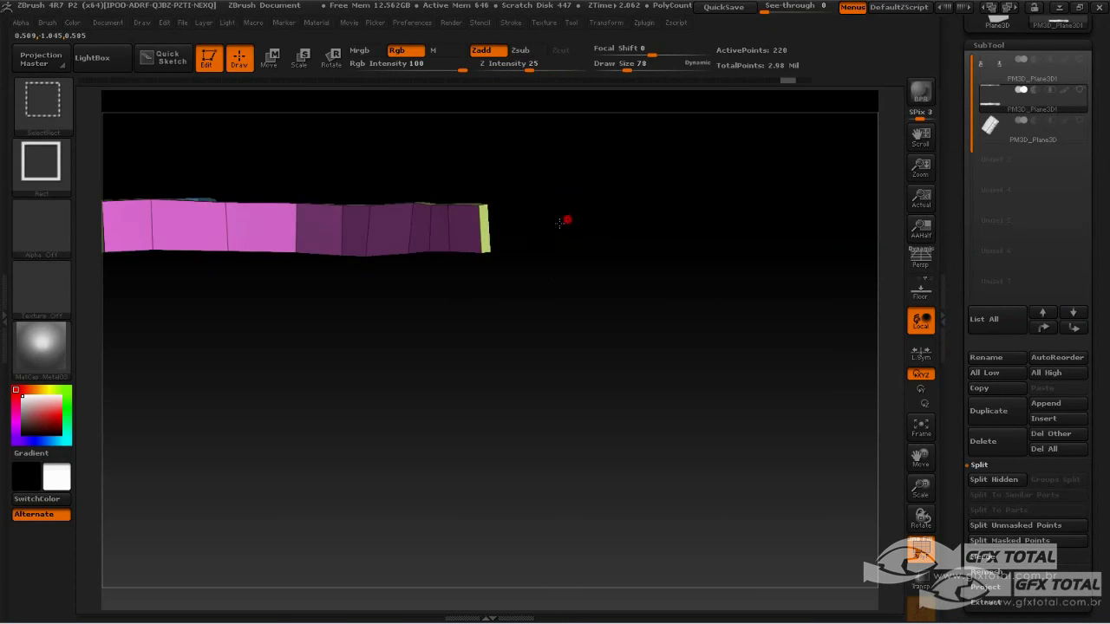
{"action": "left_click_drag", "start_coordinate": [567, 220], "coordinate": [224, 235], "text": "ctrl+shift"}
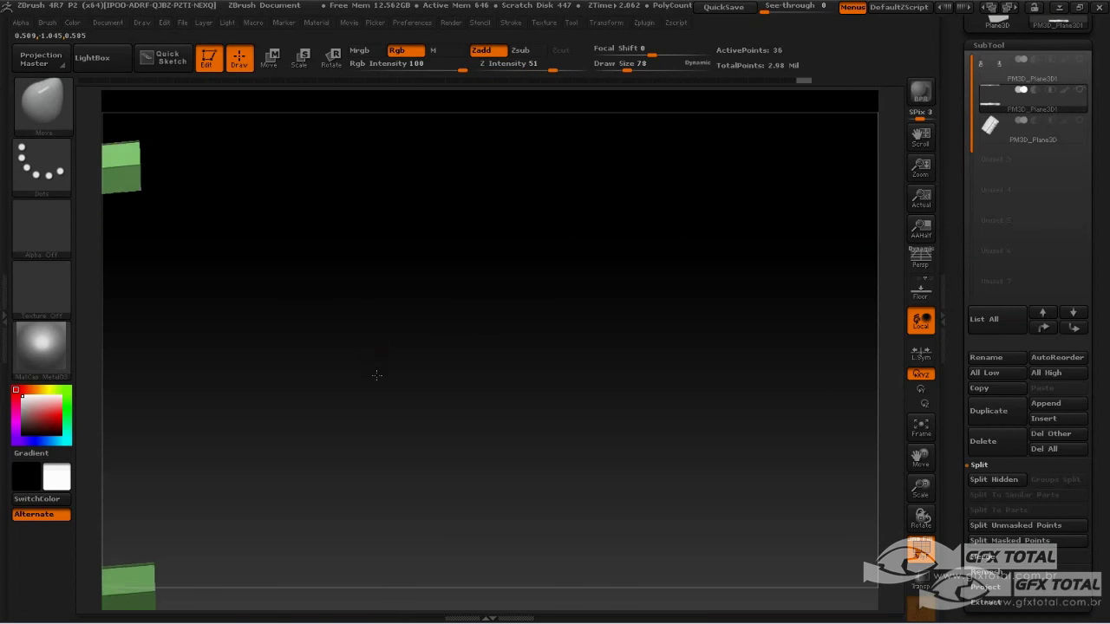
{"action": "mouse_move", "coordinate": [390, 352]}
{"action": "left_mouse_down"}
{"action": "mouse_move", "coordinate": [487, 317]}
{"action": "mouse_move", "coordinate": [486, 260]}
{"action": "mouse_move", "coordinate": [520, 223]}
{"action": "left_mouse_up"}
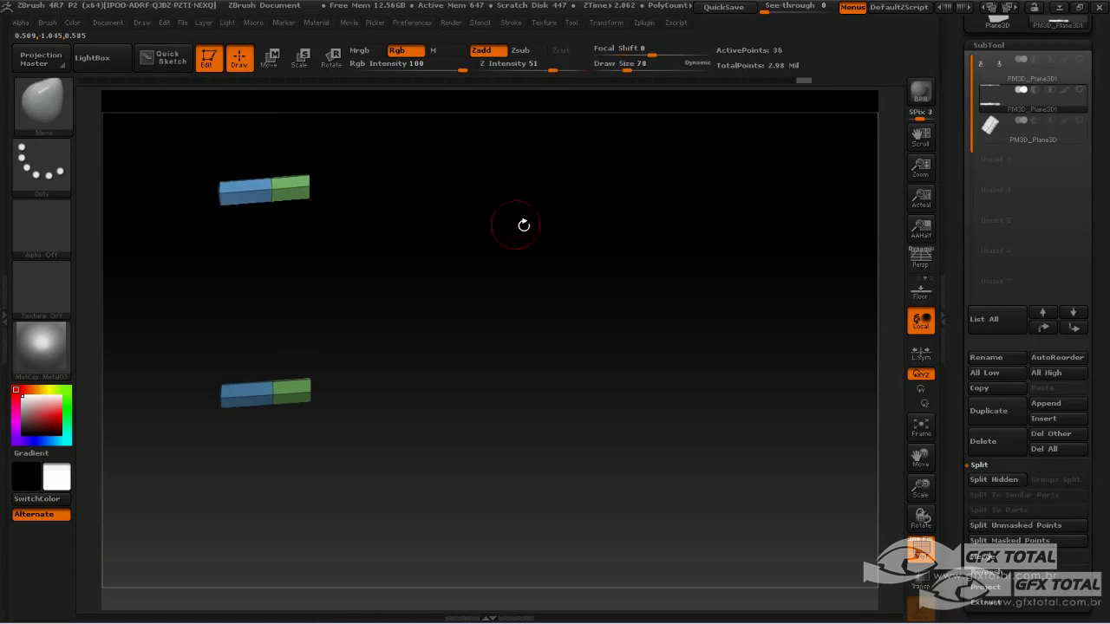
{"action": "left_click", "coordinate": [562, 260], "text": "ctrl+shift"}
{"action": "left_click_drag", "start_coordinate": [601, 251], "coordinate": [568, 285]}
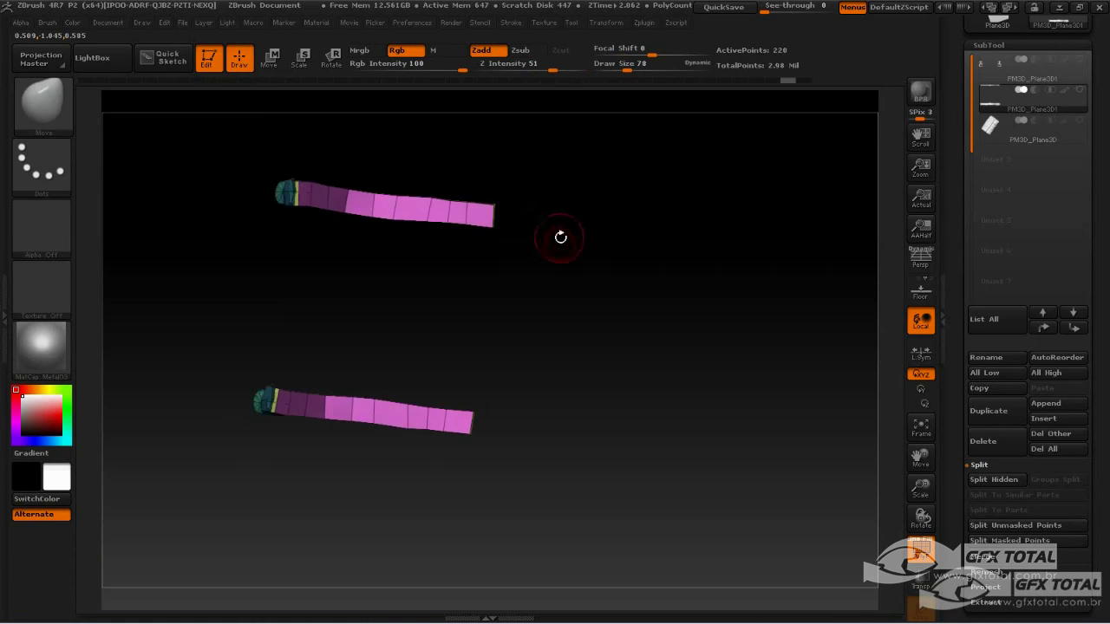
{"action": "mouse_move", "coordinate": [507, 249]}
{"action": "left_mouse_down"}
{"action": "mouse_move", "coordinate": [580, 283]}
{"action": "mouse_move", "coordinate": [470, 255]}
{"action": "left_mouse_up"}
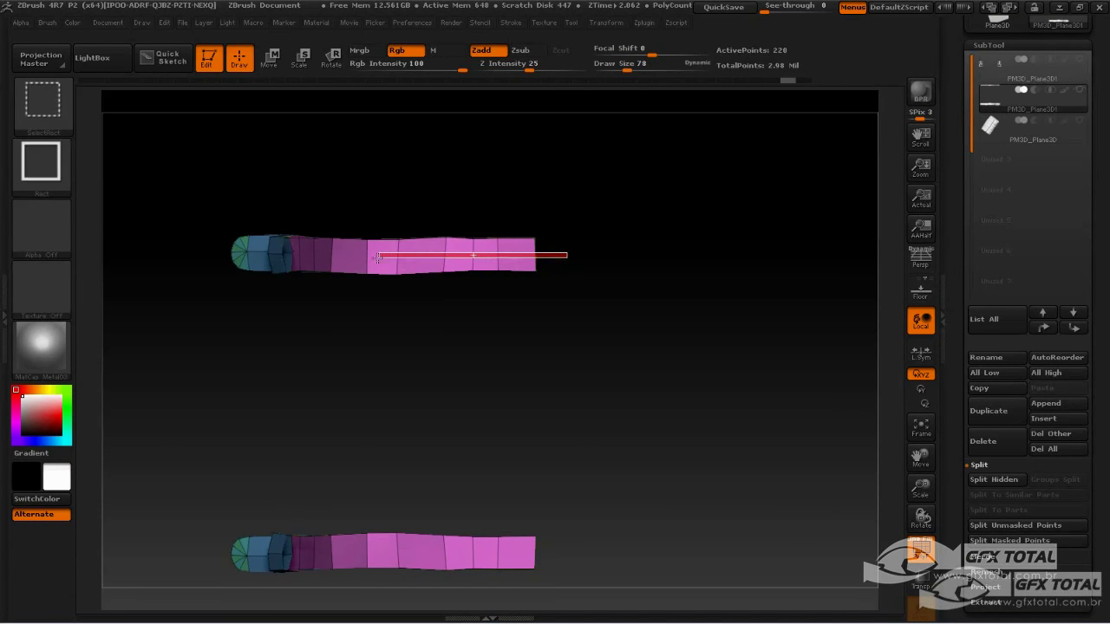
- Toggle hiding and showing the upper strap's sections, then view the bent strap end
{"action": "left_click_drag", "start_coordinate": [378, 258], "coordinate": [373, 258], "text": "ctrl+alt+shift"}
{"action": "left_click", "coordinate": [563, 251], "text": "ctrl+shift"}
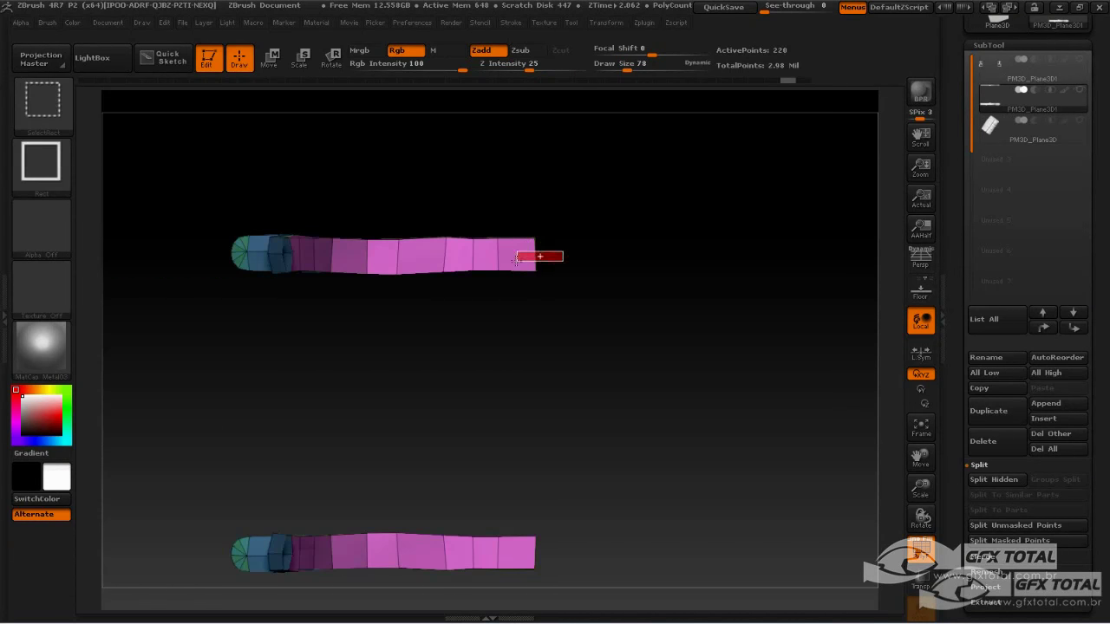
{"action": "mouse_move", "coordinate": [516, 258]}
{"action": "left_mouse_down", "text": "ctrl+alt+shift"}
{"action": "mouse_move", "coordinate": [651, 248]}
{"action": "mouse_move", "coordinate": [627, 342]}
{"action": "mouse_move", "coordinate": [632, 293]}
{"action": "mouse_move", "coordinate": [631, 368]}
{"action": "mouse_move", "coordinate": [577, 293]}
{"action": "left_mouse_up", "text": "ctrl+alt+shift"}
{"action": "left_click", "coordinate": [545, 260], "text": "ctrl+shift"}
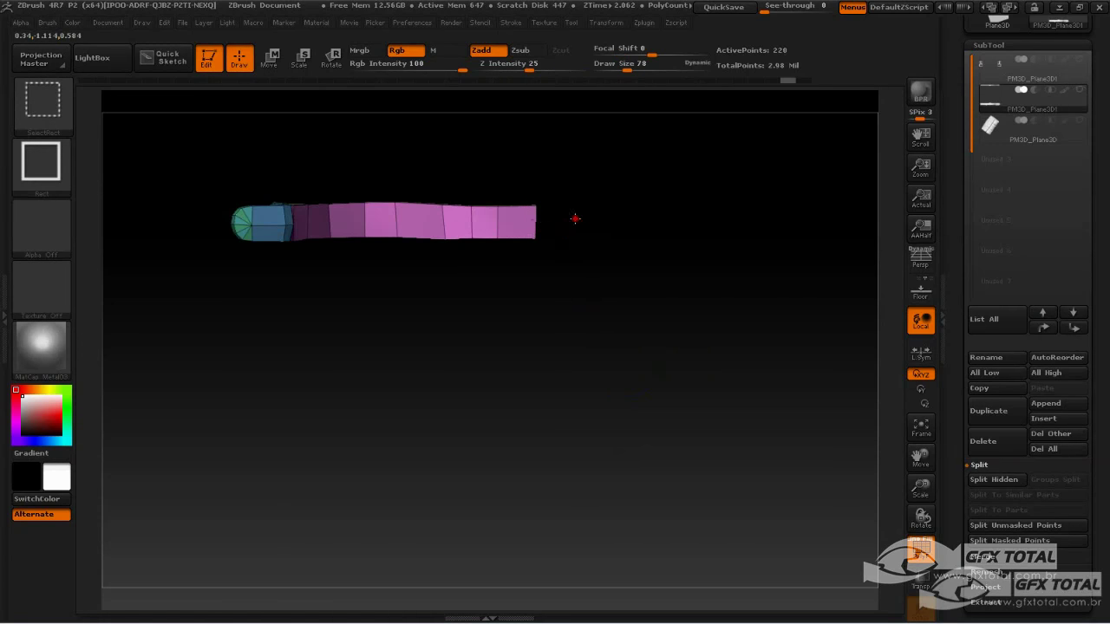
{"action": "left_click_drag", "start_coordinate": [466, 230], "coordinate": [515, 255], "text": "ctrl+shift"}
{"action": "left_click", "coordinate": [555, 255], "text": "ctrl+shift"}
{"action": "left_click_drag", "start_coordinate": [602, 255], "coordinate": [633, 250]}
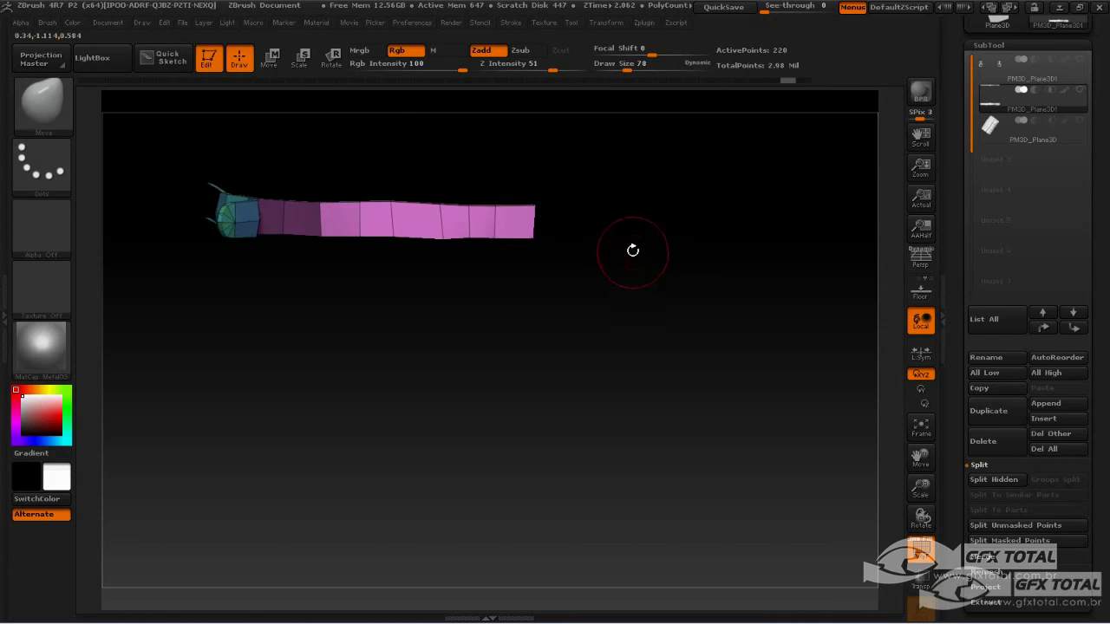
{"action": "mouse_move", "coordinate": [592, 322]}
{"action": "left_mouse_down"}
{"action": "mouse_move", "coordinate": [706, 318]}
{"action": "mouse_move", "coordinate": [679, 251]}
{"action": "mouse_move", "coordinate": [678, 328]}
{"action": "mouse_move", "coordinate": [731, 357]}
{"action": "left_mouse_up"}
{"action": "scroll", "coordinate": [953, 413], "scroll_direction": "down", "scroll_amount": 5}
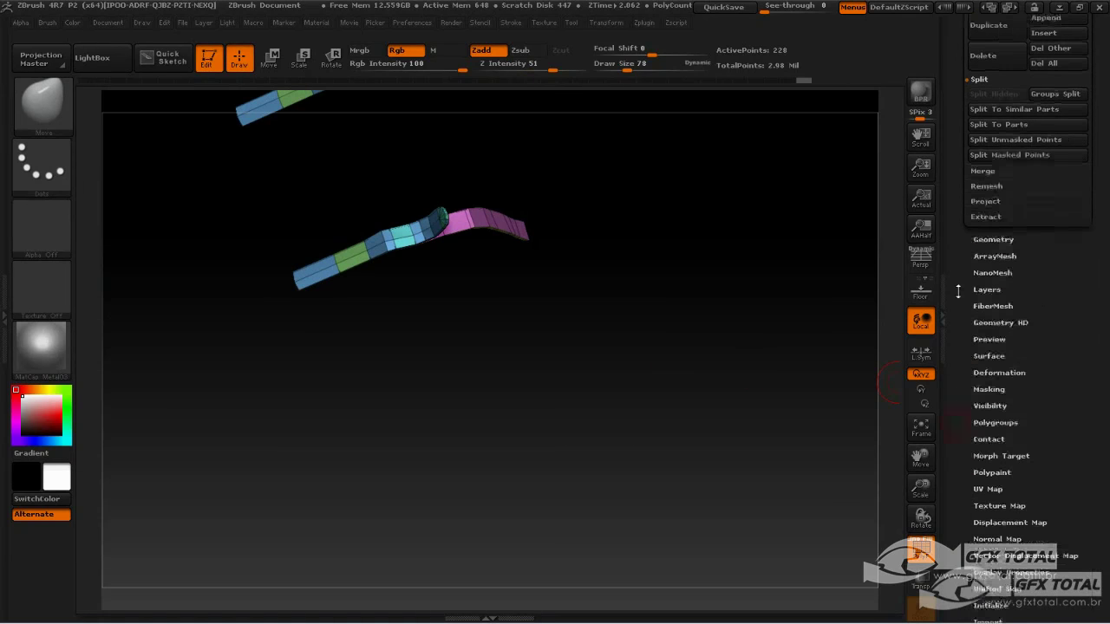
- Merge the strap's polygroups into one from Tool > Polygroups
{"action": "left_click", "coordinate": [996, 414]}
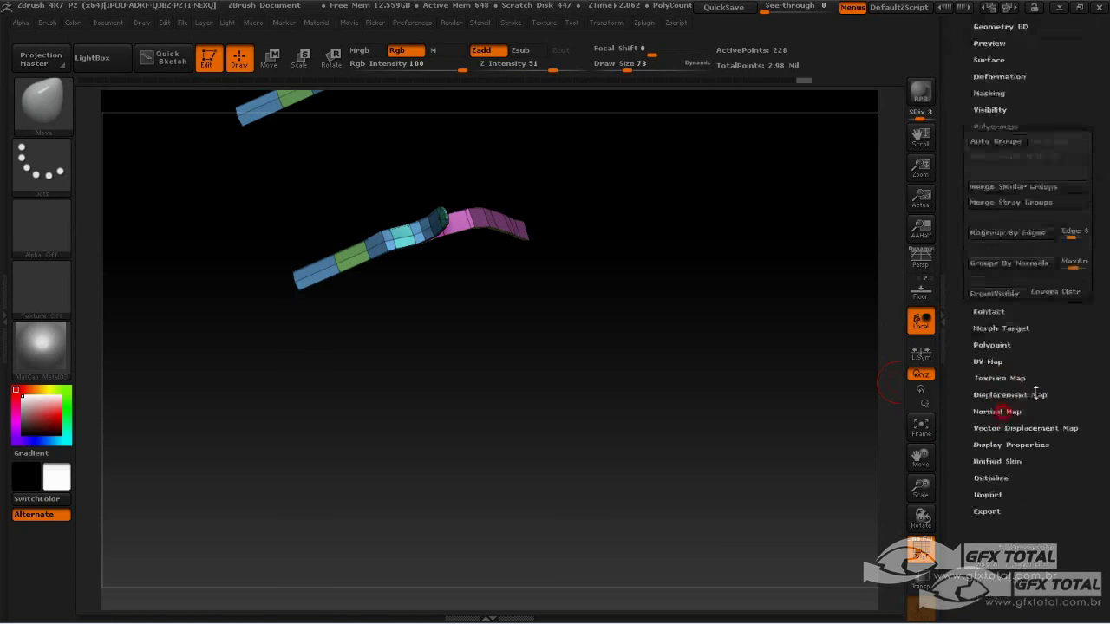
{"action": "mouse_move", "coordinate": [712, 355]}
{"action": "left_mouse_down", "text": "shift"}
{"action": "mouse_move", "coordinate": [711, 328]}
{"action": "mouse_move", "coordinate": [743, 449]}
{"action": "left_mouse_up", "text": "shift"}
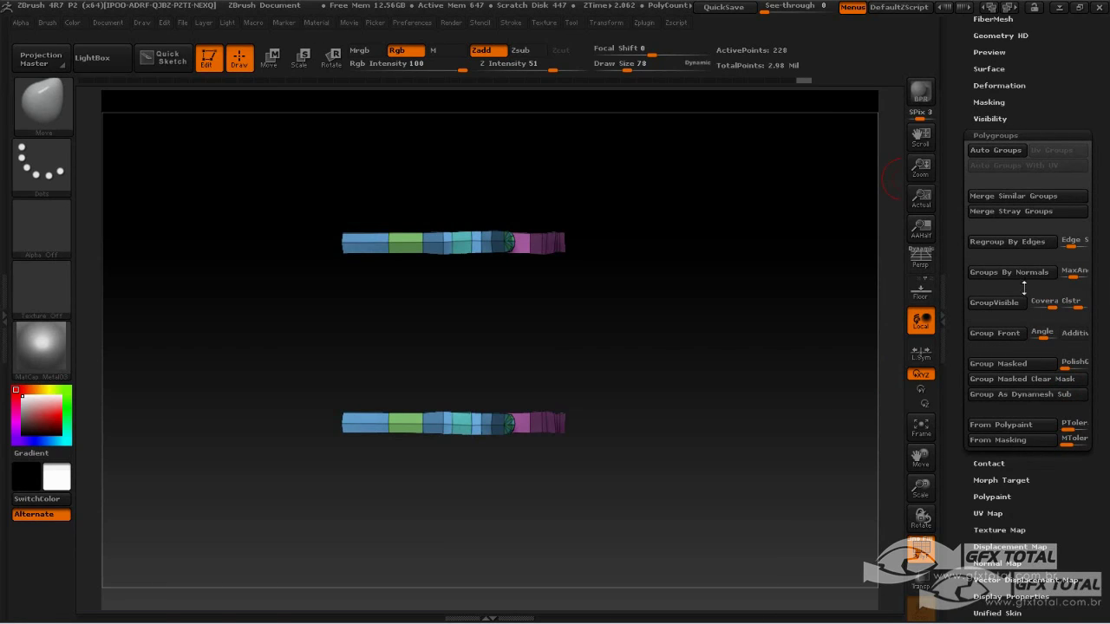
{"action": "left_click", "coordinate": [1006, 302]}
{"action": "left_click_drag", "start_coordinate": [676, 180], "coordinate": [654, 243], "text": "shift"}
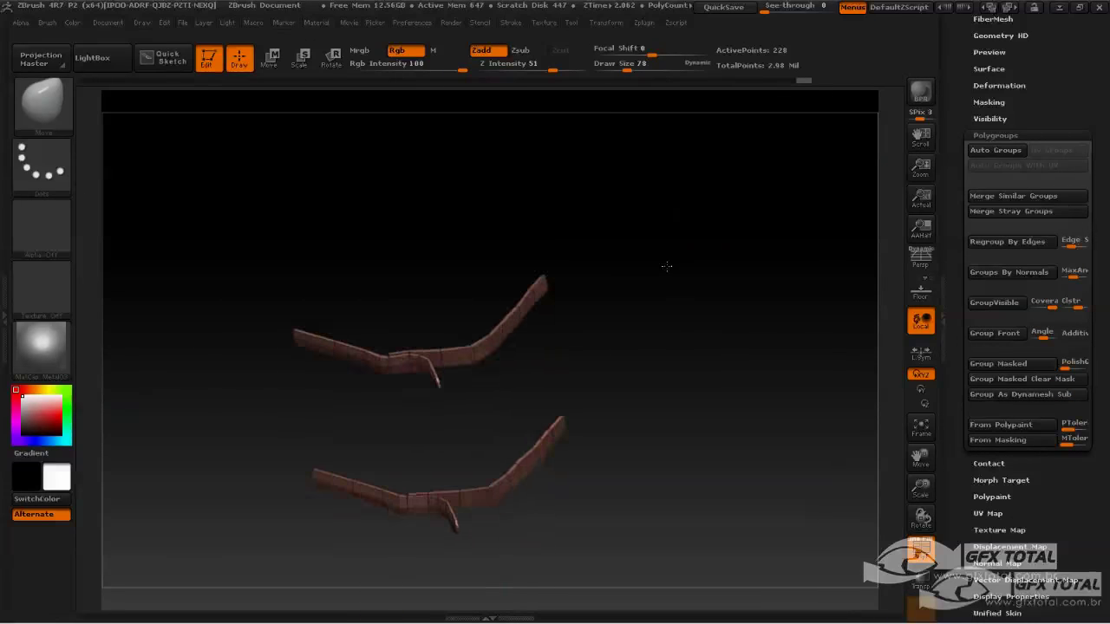
- Hide part of the strap mesh with a selection rectangle, then apply Group Front
{"action": "key", "text": "ctrl+shift"}
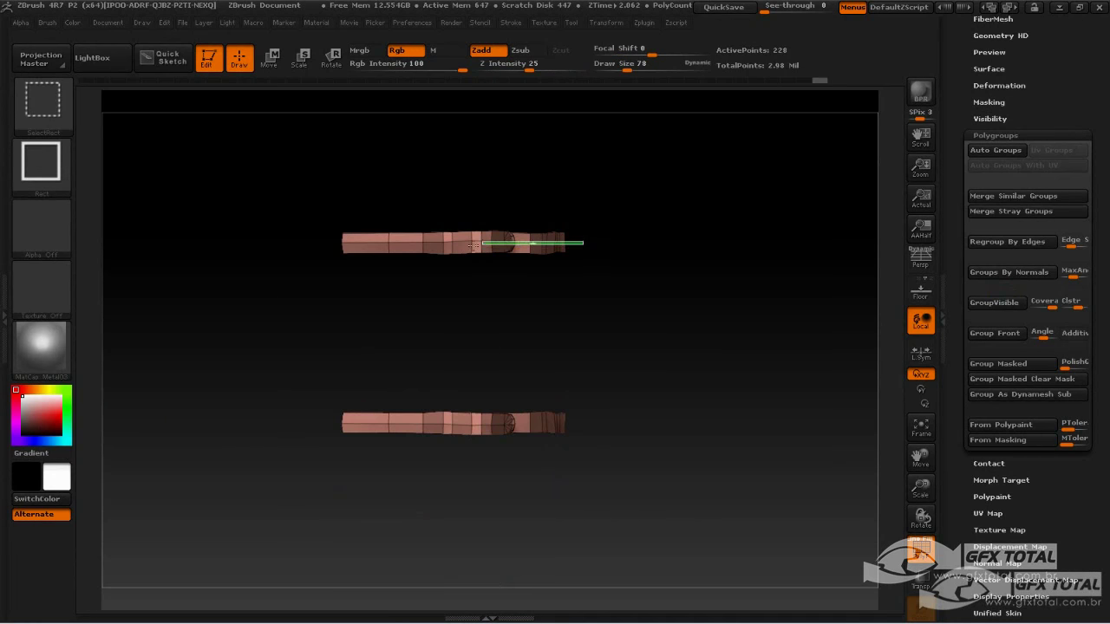
{"action": "mouse_move", "coordinate": [322, 246]}
{"action": "left_mouse_down"}
{"action": "mouse_move", "coordinate": [310, 248]}
{"action": "mouse_move", "coordinate": [481, 315]}
{"action": "mouse_move", "coordinate": [728, 335]}
{"action": "mouse_move", "coordinate": [737, 300]}
{"action": "mouse_move", "coordinate": [711, 294]}
{"action": "mouse_move", "coordinate": [743, 286]}
{"action": "left_mouse_up"}
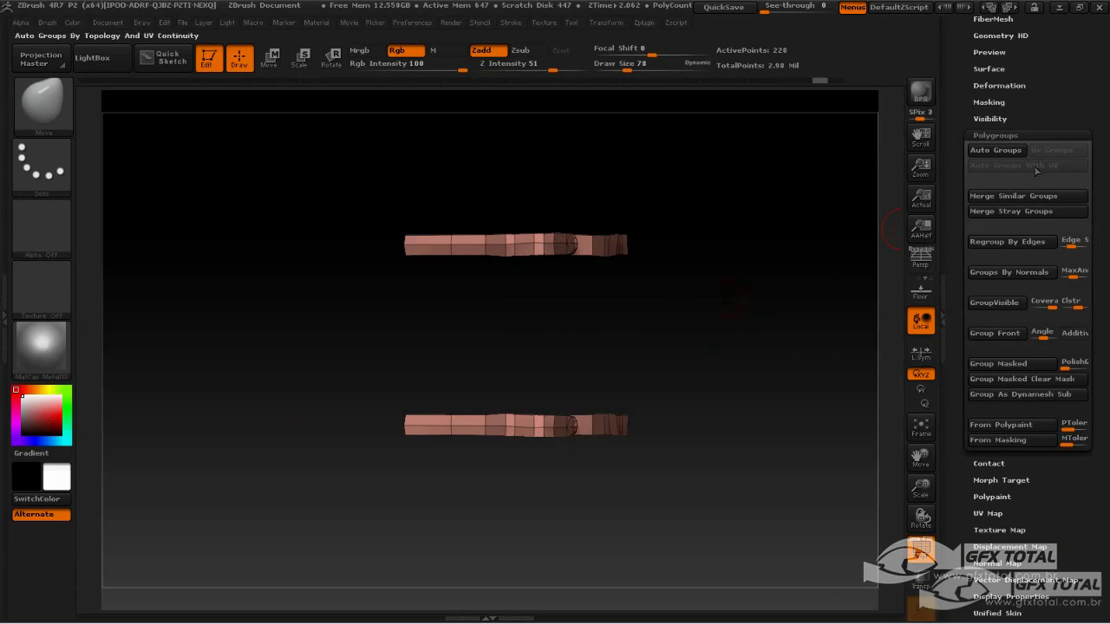
{"action": "mouse_move", "coordinate": [833, 286]}
{"action": "left_mouse_down"}
{"action": "mouse_move", "coordinate": [815, 263]}
{"action": "mouse_move", "coordinate": [793, 389]}
{"action": "mouse_move", "coordinate": [786, 283]}
{"action": "mouse_move", "coordinate": [798, 297]}
{"action": "mouse_move", "coordinate": [775, 349]}
{"action": "mouse_move", "coordinate": [459, 335]}
{"action": "left_mouse_up"}
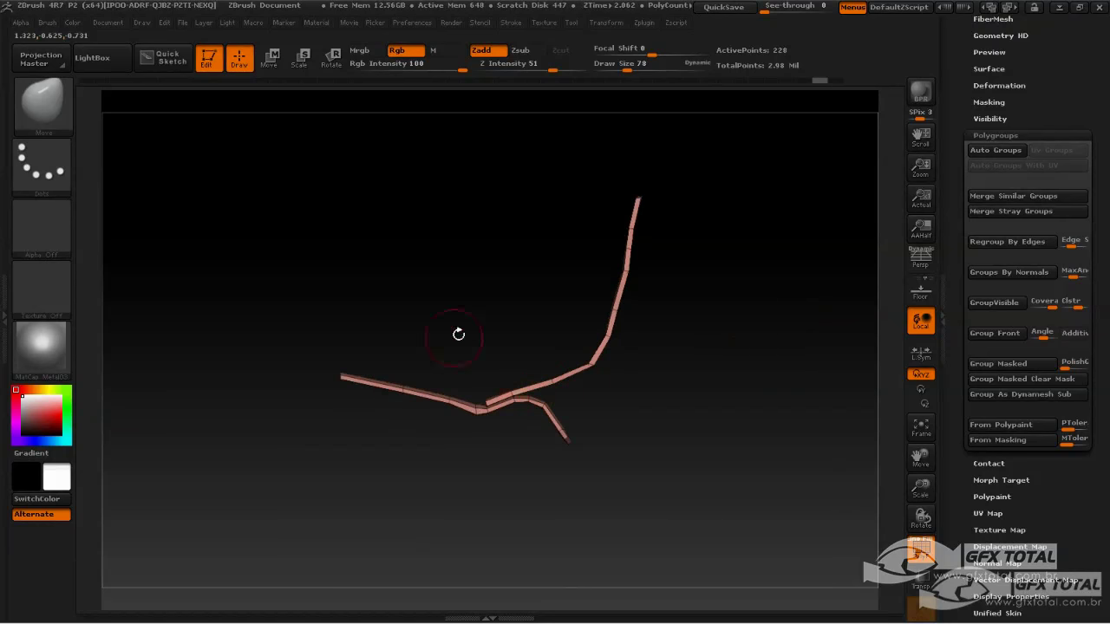
{"action": "left_click", "coordinate": [996, 332]}
{"action": "mouse_move", "coordinate": [860, 335]}
{"action": "left_mouse_down"}
{"action": "mouse_move", "coordinate": [798, 396]}
{"action": "mouse_move", "coordinate": [770, 141]}
{"action": "mouse_move", "coordinate": [615, 283]}
{"action": "left_mouse_up"}
{"action": "mouse_move", "coordinate": [755, 208]}
{"action": "left_mouse_down"}
{"action": "mouse_move", "coordinate": [771, 213]}
{"action": "mouse_move", "coordinate": [702, 223]}
{"action": "mouse_move", "coordinate": [719, 220]}
{"action": "mouse_move", "coordinate": [719, 206]}
{"action": "mouse_move", "coordinate": [694, 211]}
{"action": "mouse_move", "coordinate": [680, 334]}
{"action": "left_mouse_up"}
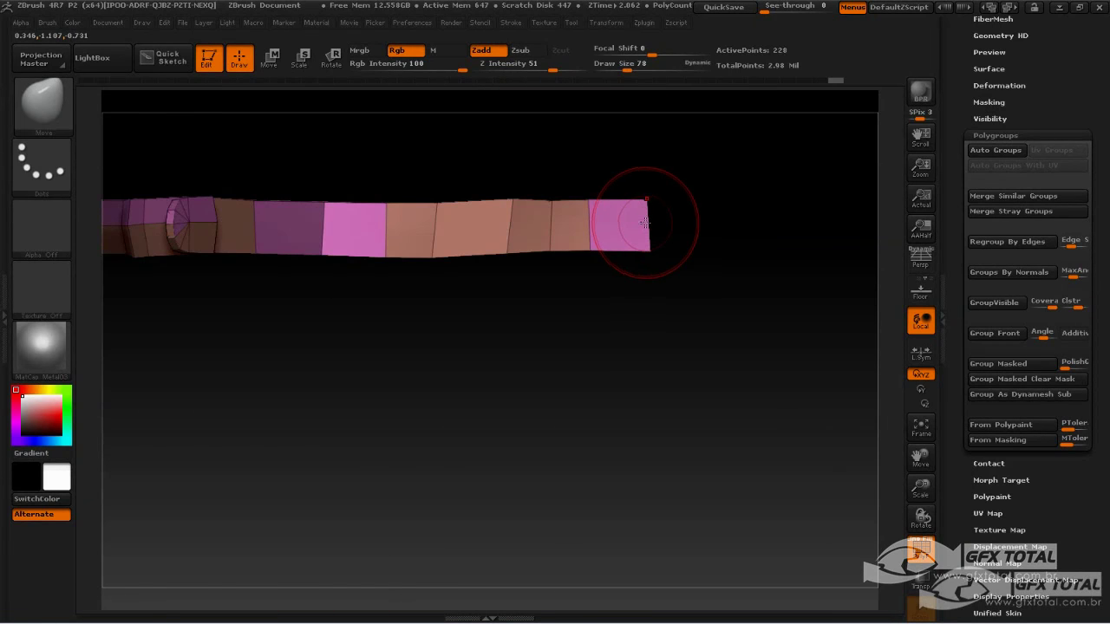
- Switch to ZModeler at draw size 37 and insert multiple edge loops along the strap
{"action": "left_click_drag", "start_coordinate": [351, 286], "coordinate": [409, 366]}
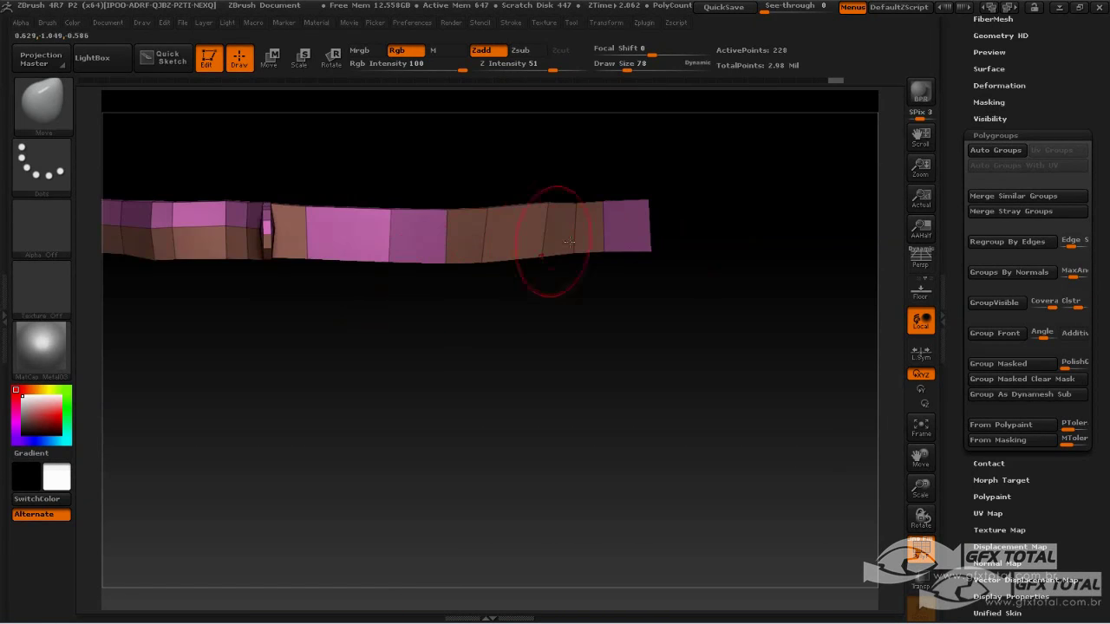
{"action": "left_click_drag", "start_coordinate": [564, 314], "coordinate": [465, 251]}
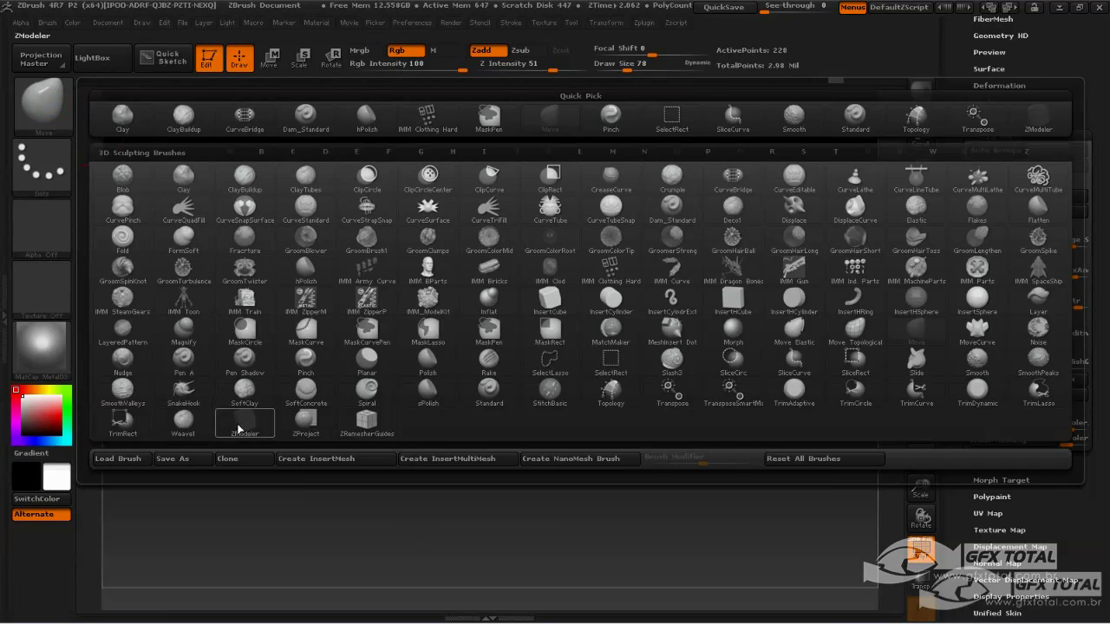
{"action": "left_click", "coordinate": [243, 425]}
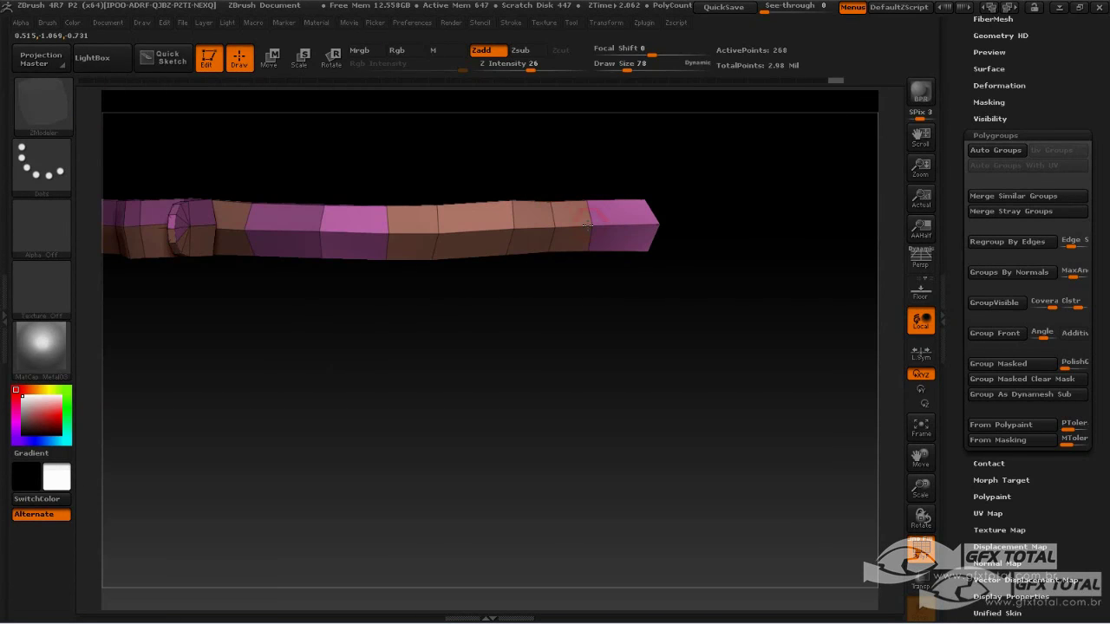
{"action": "mouse_move", "coordinate": [595, 291]}
{"action": "left_mouse_down"}
{"action": "mouse_move", "coordinate": [649, 263]}
{"action": "mouse_move", "coordinate": [595, 272]}
{"action": "left_mouse_up"}
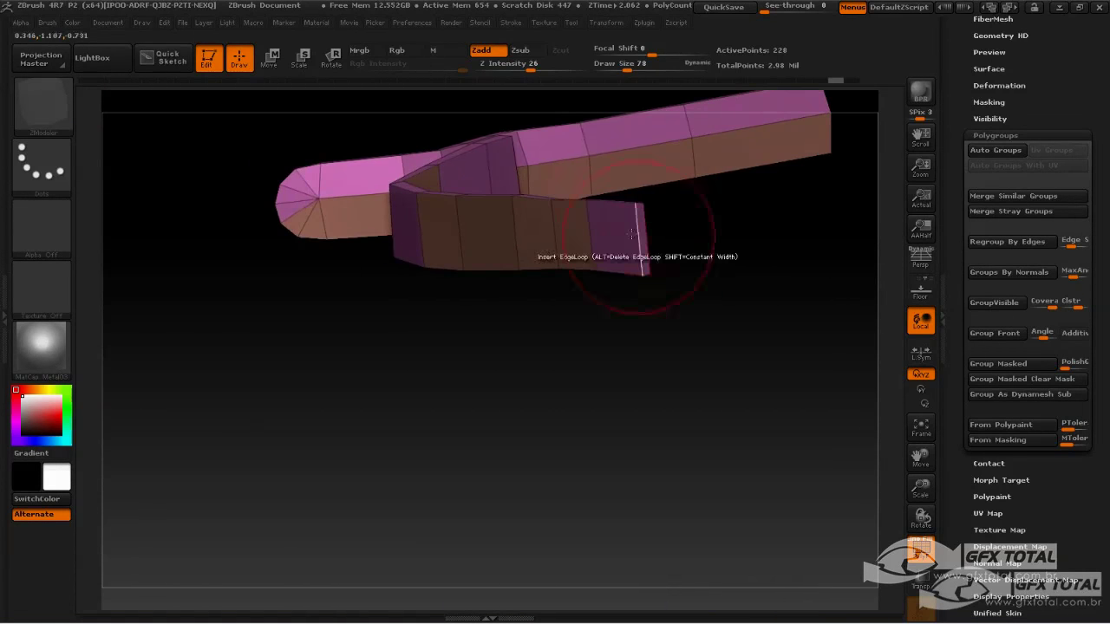
{"action": "left_click_drag", "start_coordinate": [620, 65], "coordinate": [612, 66]}
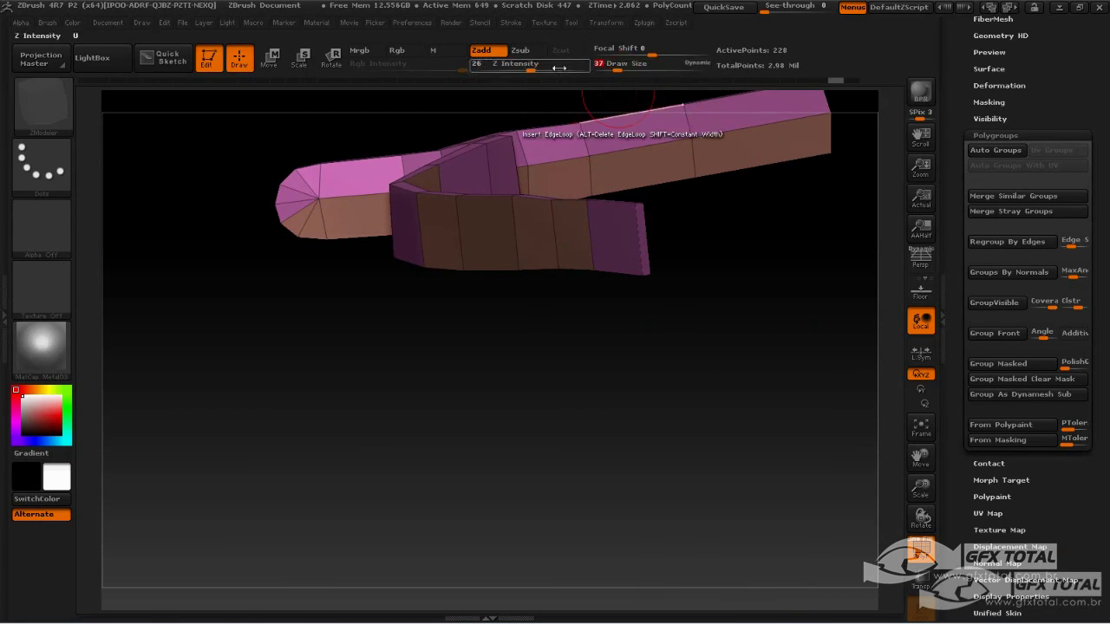
{"action": "left_click", "coordinate": [644, 239]}
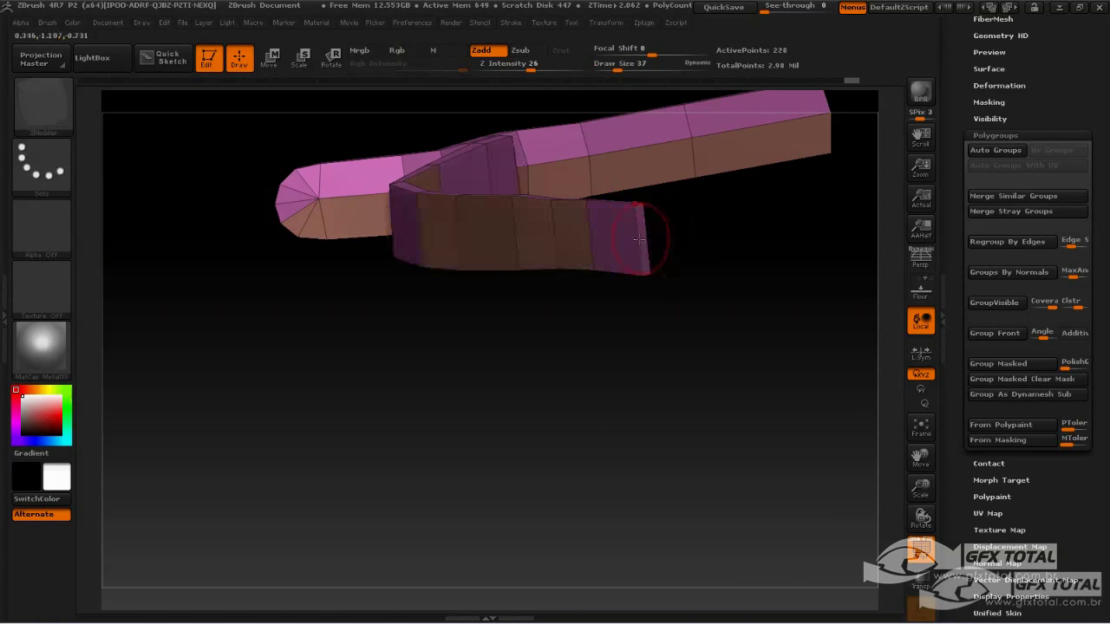
{"action": "key", "text": "ctrl+z"}
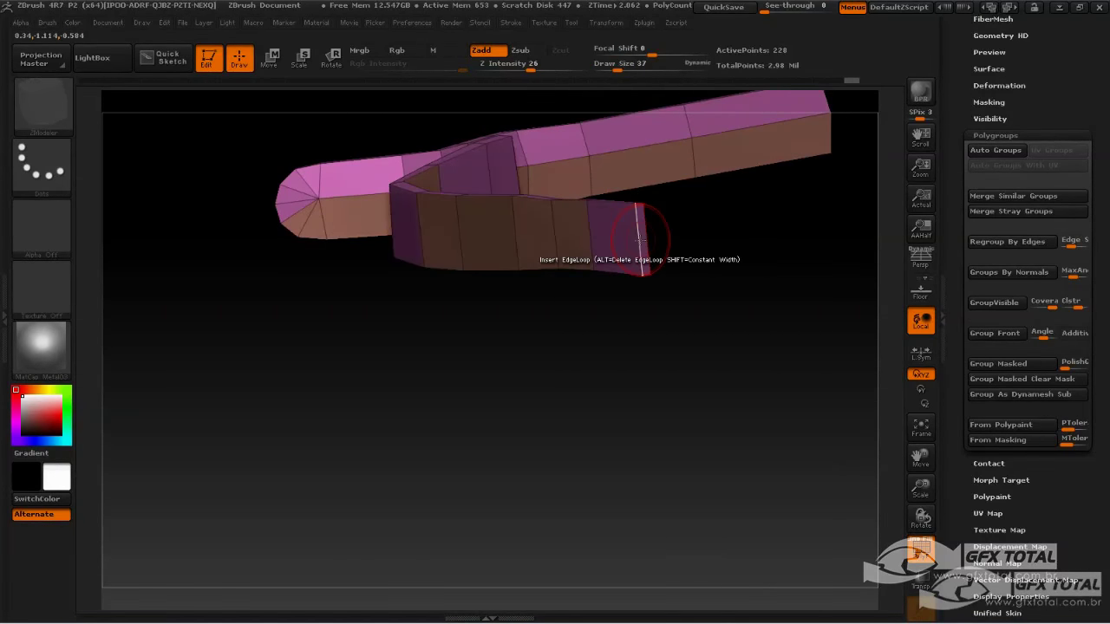
{"action": "key", "text": "space"}
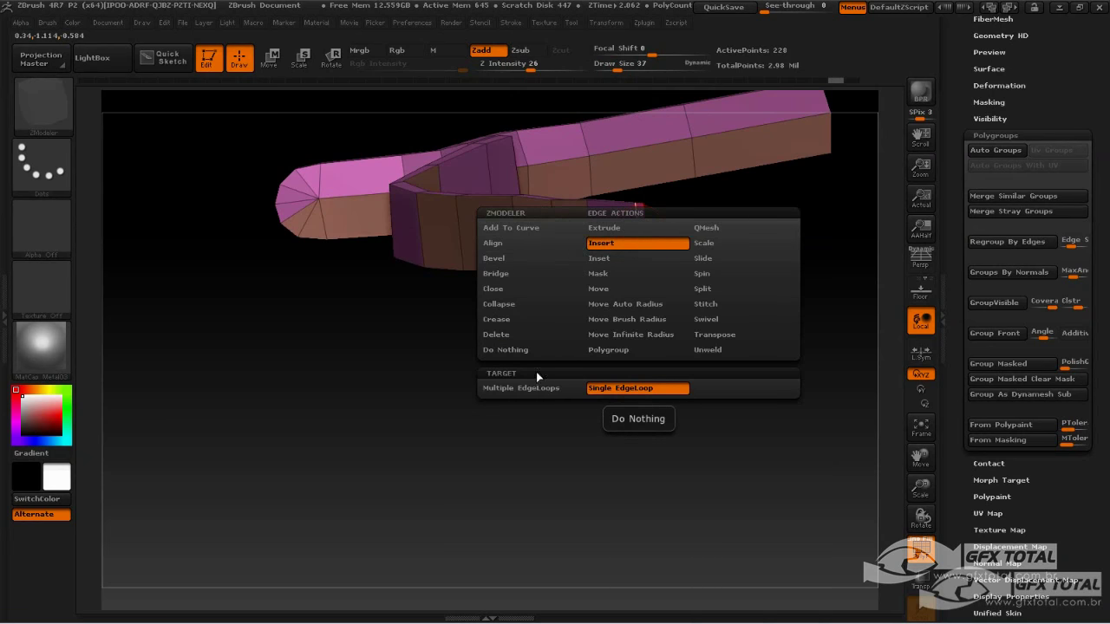
{"action": "left_click", "coordinate": [525, 388]}
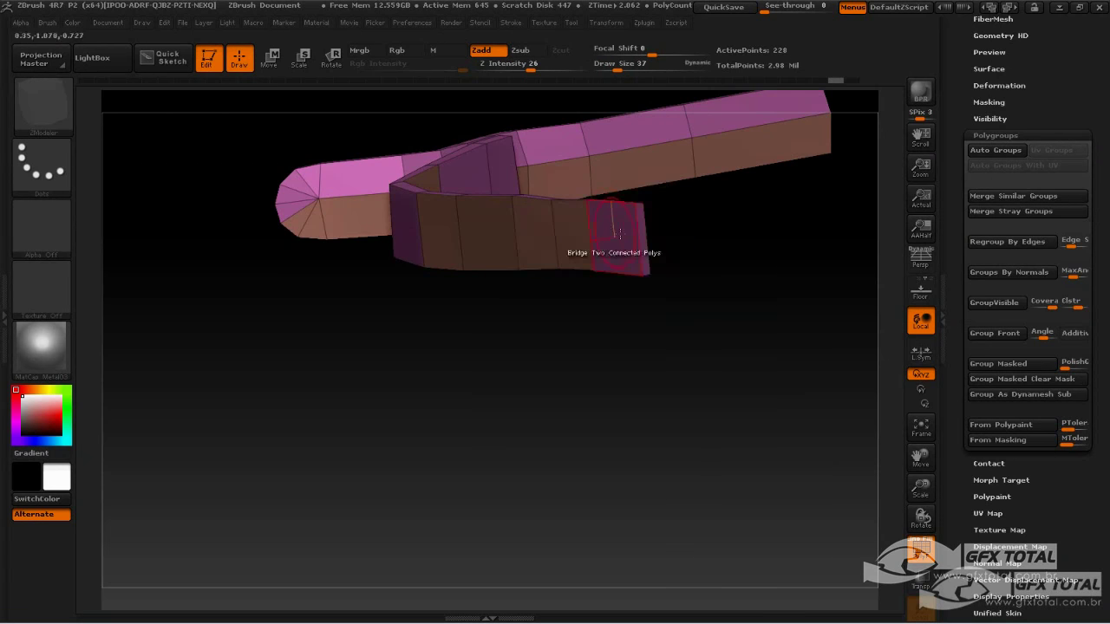
{"action": "left_click", "coordinate": [638, 239]}
- Repaint the strap's side faces into one new green polygroup with the Polygroup action
{"action": "mouse_move", "coordinate": [623, 343]}
{"action": "left_mouse_down"}
{"action": "mouse_move", "coordinate": [650, 367]}
{"action": "mouse_move", "coordinate": [501, 375]}
{"action": "mouse_move", "coordinate": [509, 352]}
{"action": "mouse_move", "coordinate": [523, 377]}
{"action": "mouse_move", "coordinate": [515, 372]}
{"action": "mouse_move", "coordinate": [560, 347]}
{"action": "mouse_move", "coordinate": [550, 446]}
{"action": "mouse_move", "coordinate": [416, 347]}
{"action": "left_mouse_up"}
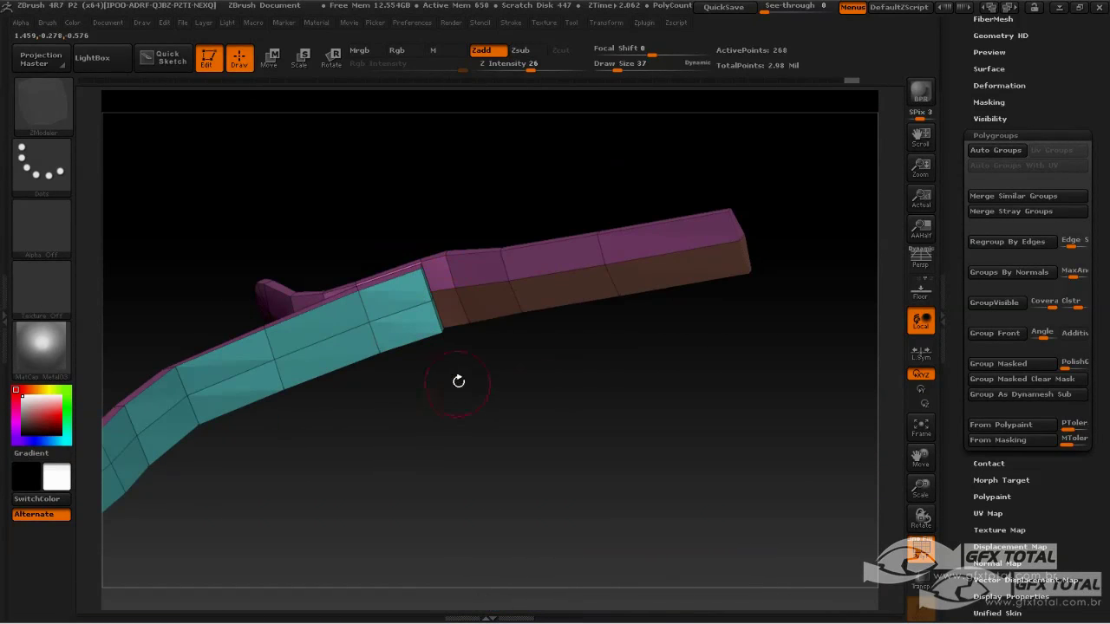
{"action": "left_click_drag", "start_coordinate": [511, 373], "coordinate": [568, 400]}
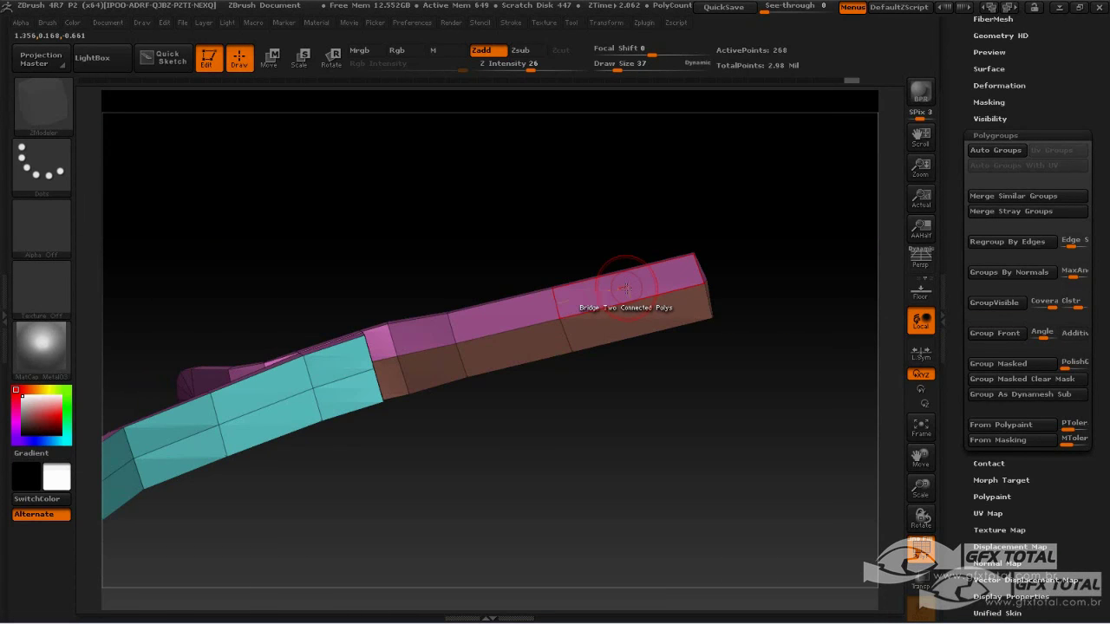
{"action": "key", "text": "space"}
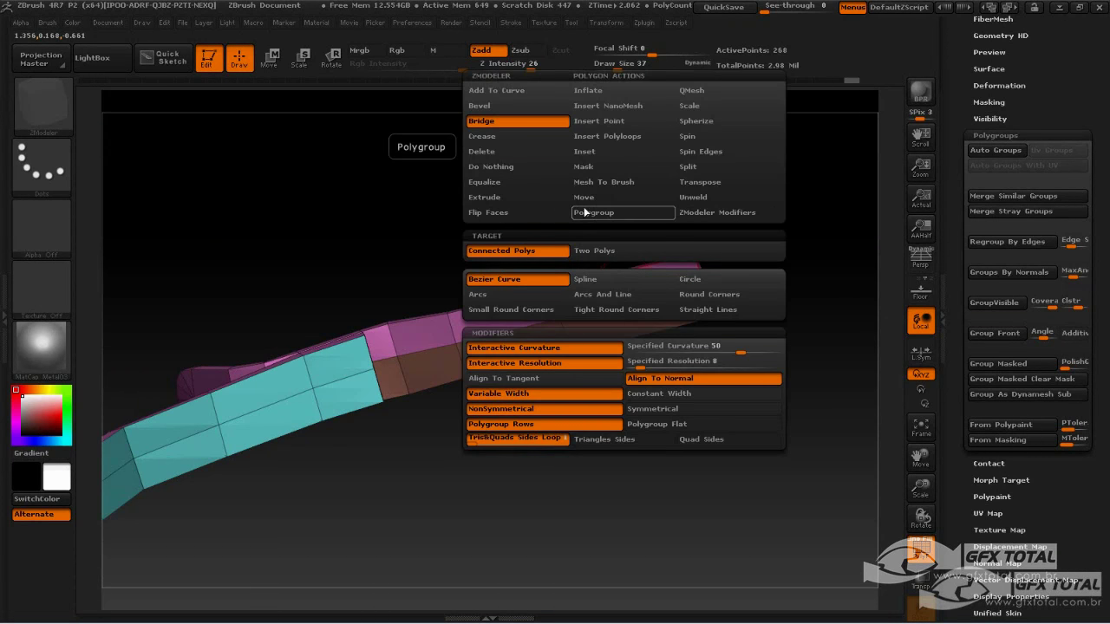
{"action": "left_click", "coordinate": [596, 214]}
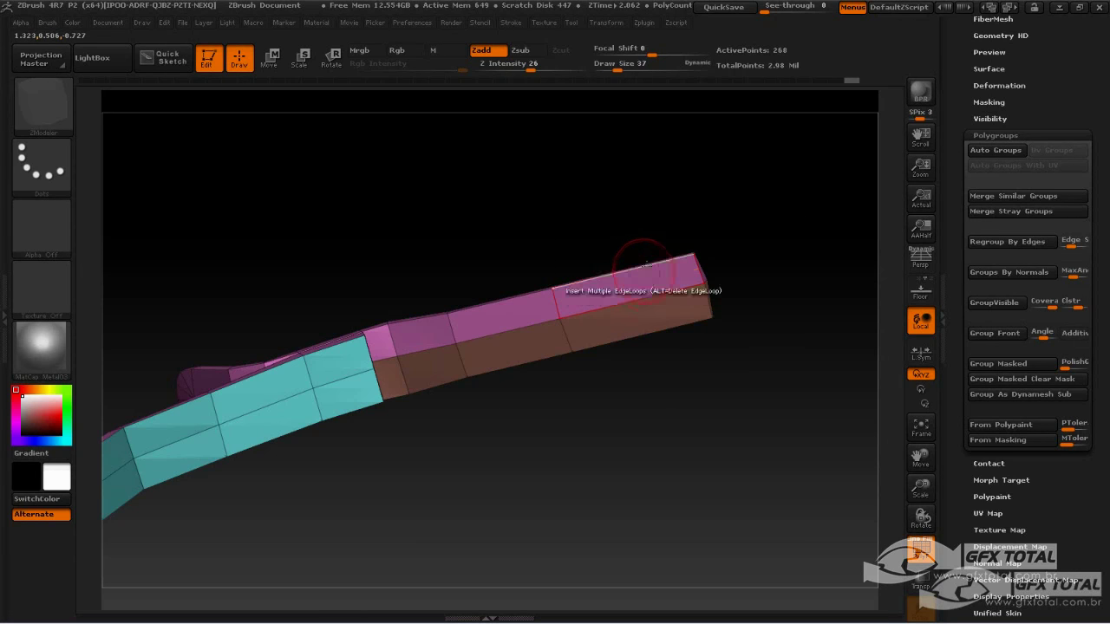
{"action": "mouse_move", "coordinate": [648, 282]}
{"action": "left_mouse_down"}
{"action": "mouse_move", "coordinate": [714, 208]}
{"action": "mouse_move", "coordinate": [696, 217]}
{"action": "mouse_move", "coordinate": [642, 321]}
{"action": "mouse_move", "coordinate": [573, 314]}
{"action": "left_mouse_up"}
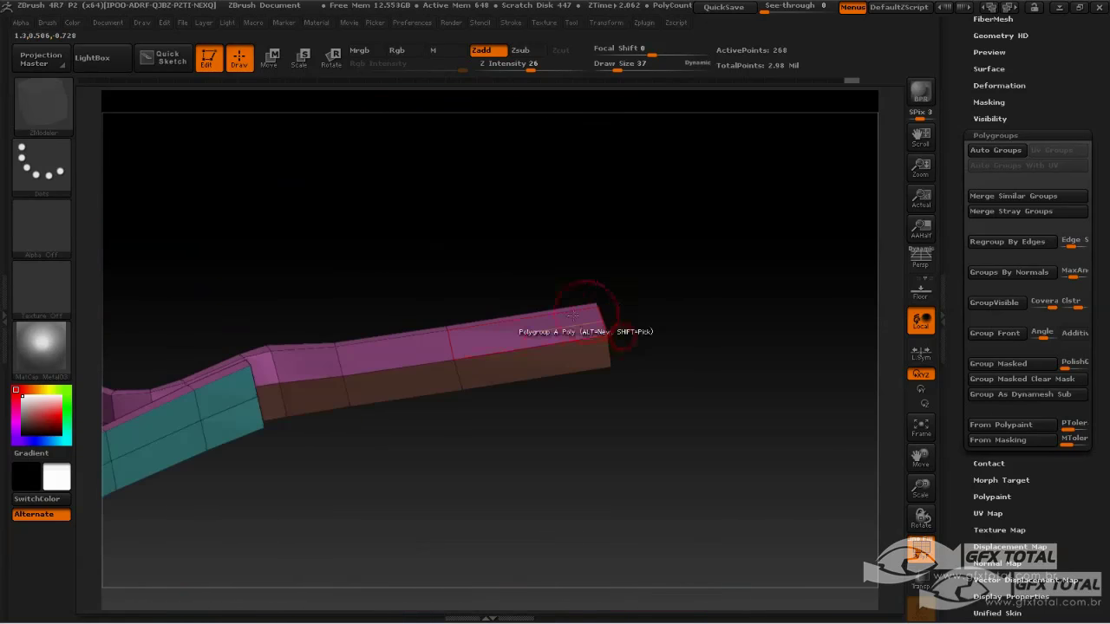
{"action": "left_click", "coordinate": [530, 333]}
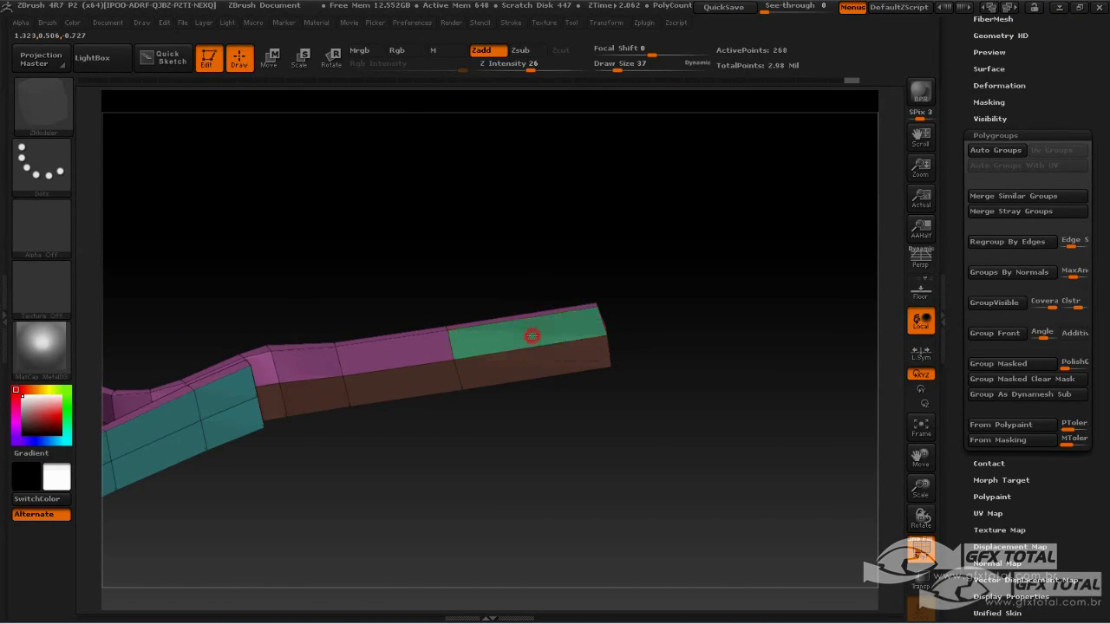
{"action": "mouse_move", "coordinate": [592, 269]}
{"action": "left_mouse_down"}
{"action": "mouse_move", "coordinate": [626, 239]}
{"action": "mouse_move", "coordinate": [547, 280]}
{"action": "left_mouse_up"}
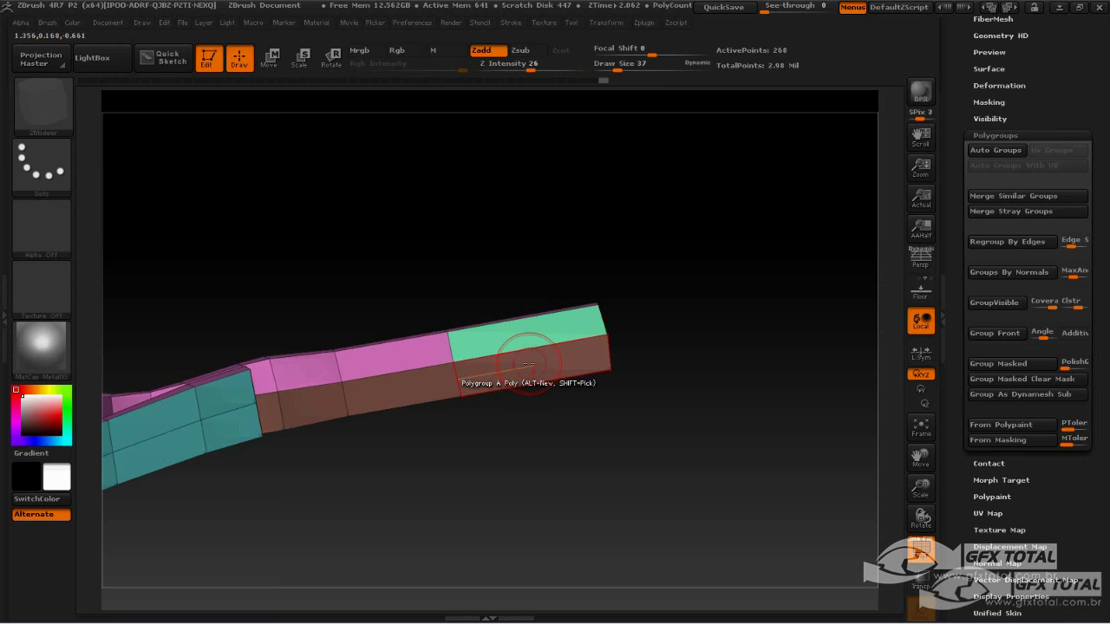
{"action": "left_click_drag", "start_coordinate": [528, 364], "coordinate": [360, 371]}
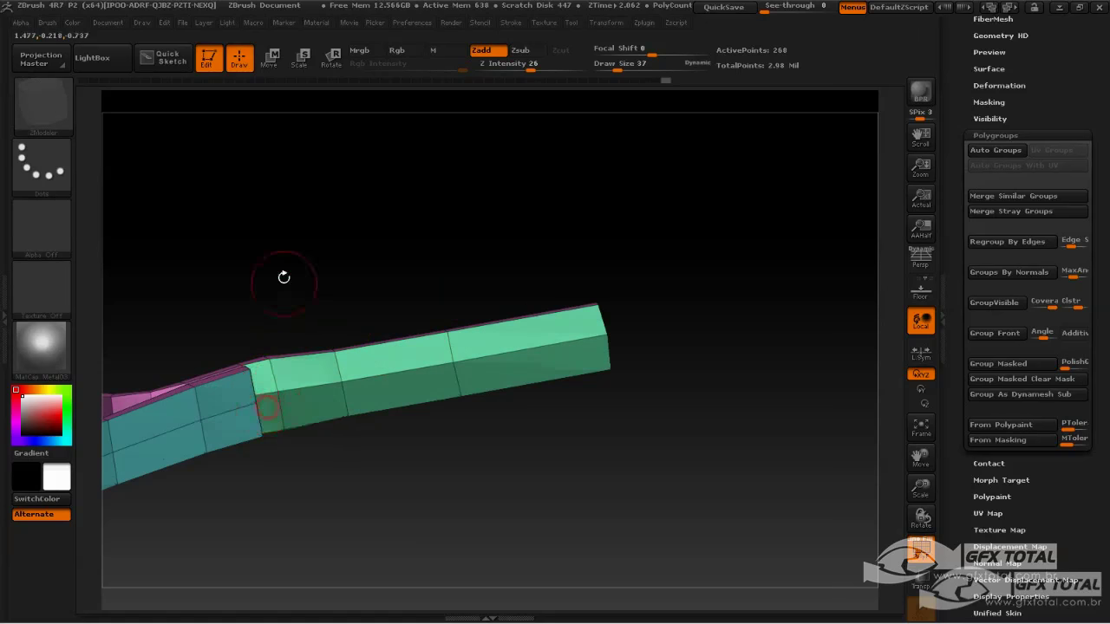
{"action": "left_click_drag", "start_coordinate": [284, 277], "coordinate": [637, 424]}
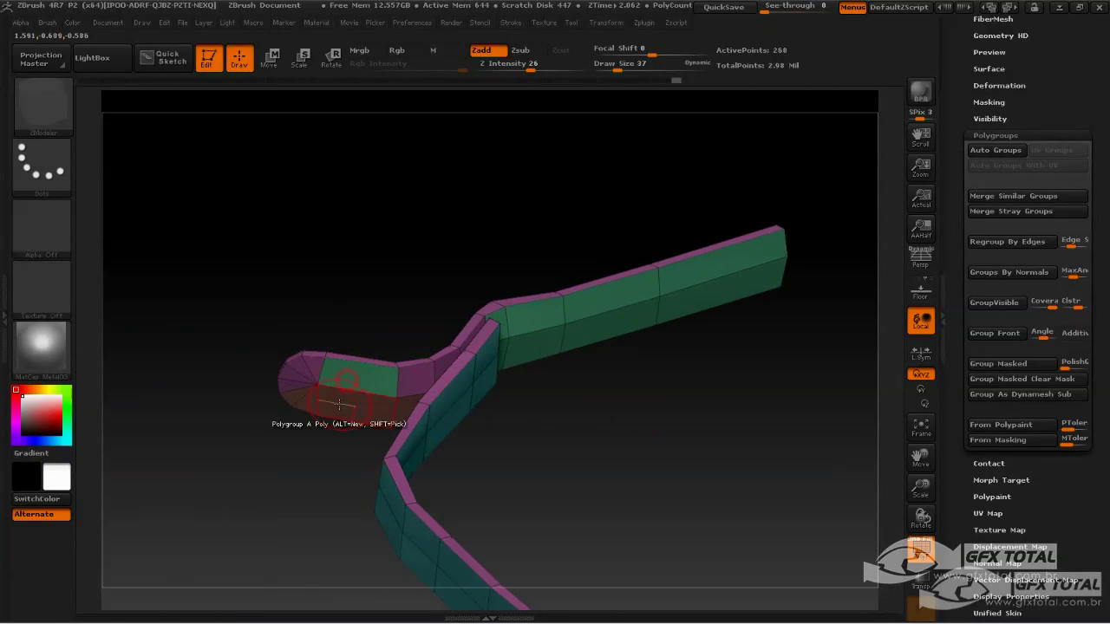
- Add the rounded end-cap triangles and a neighbouring polygon to the green polygroup
{"action": "left_click_drag", "start_coordinate": [314, 465], "coordinate": [268, 478], "text": "alt"}
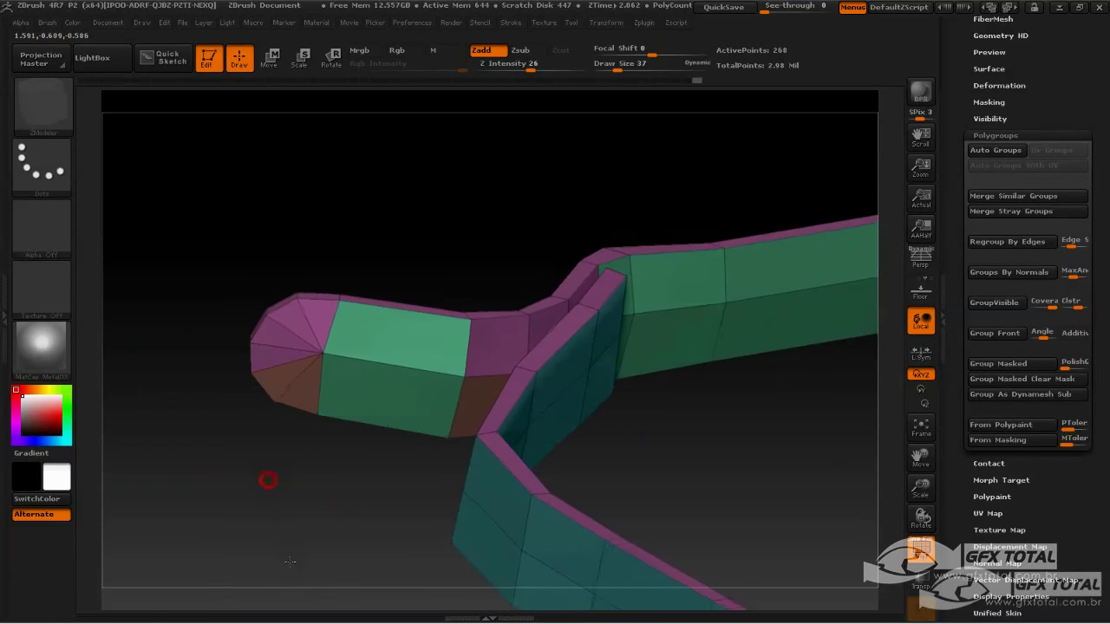
{"action": "left_click", "coordinate": [295, 338]}
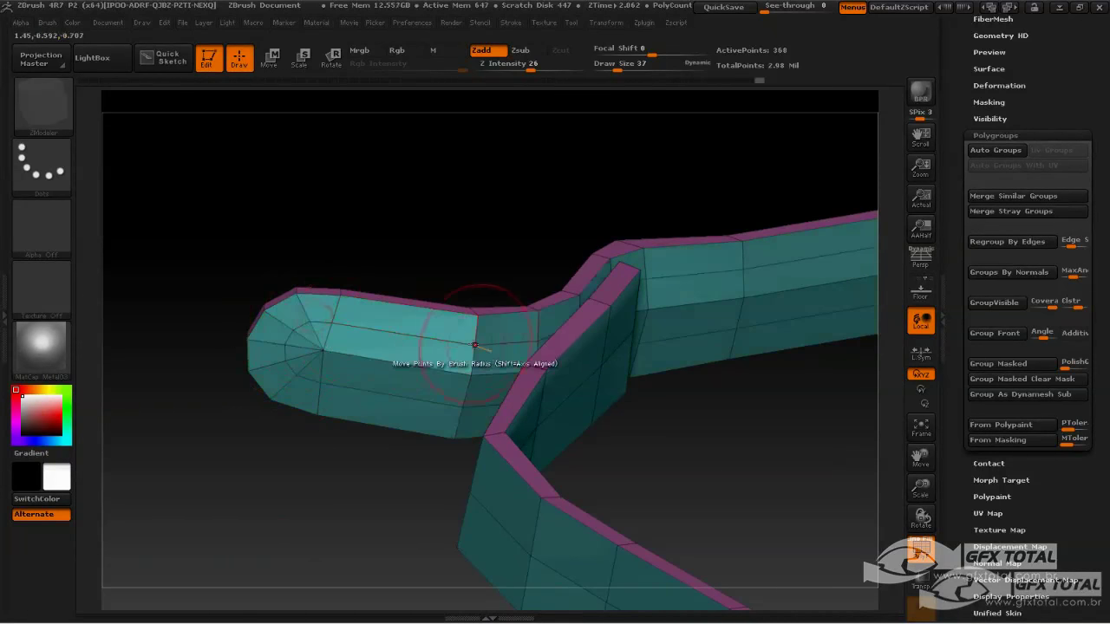
{"action": "left_click", "coordinate": [329, 326]}
{"action": "left_click", "coordinate": [484, 360]}
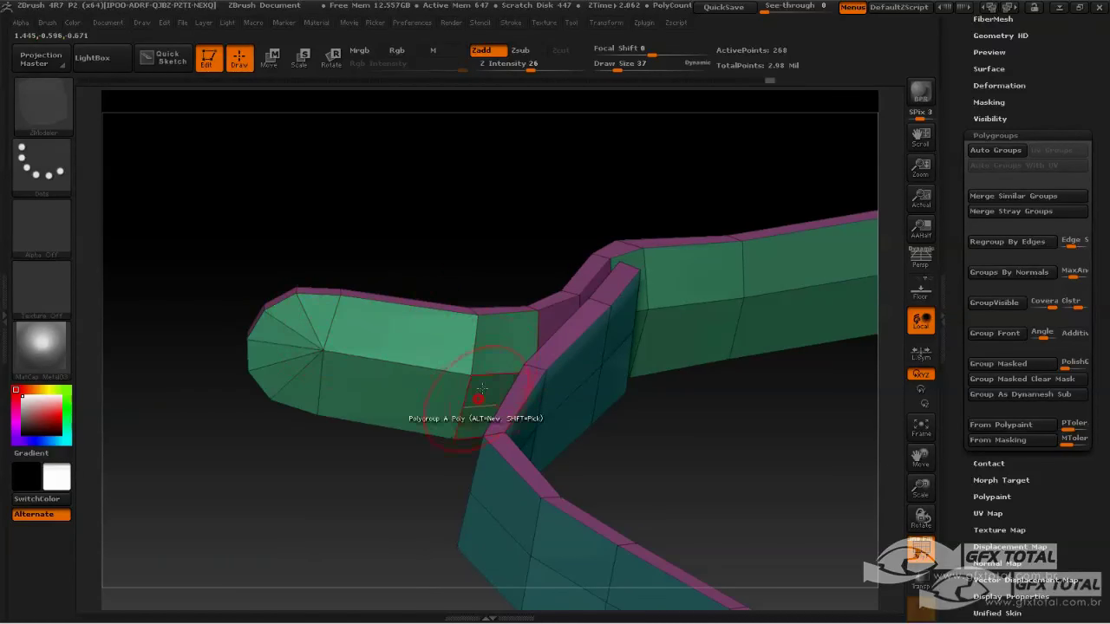
{"action": "left_click_drag", "start_coordinate": [396, 509], "coordinate": [429, 366]}
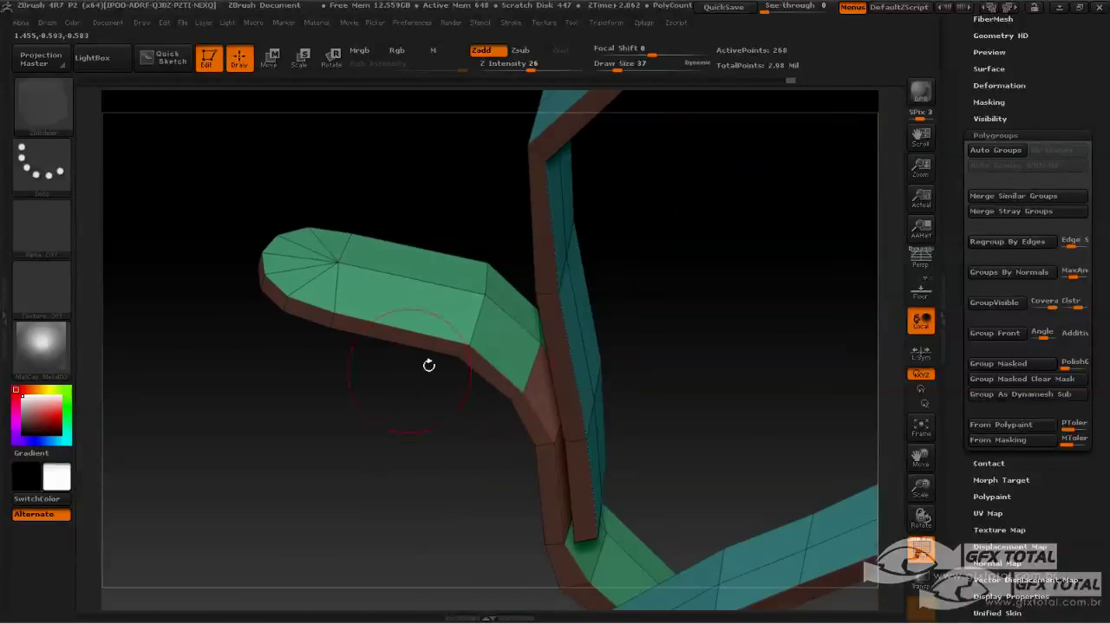
{"action": "mouse_move", "coordinate": [486, 469]}
{"action": "left_mouse_down"}
{"action": "mouse_move", "coordinate": [459, 466]}
{"action": "mouse_move", "coordinate": [556, 494]}
{"action": "left_mouse_up"}
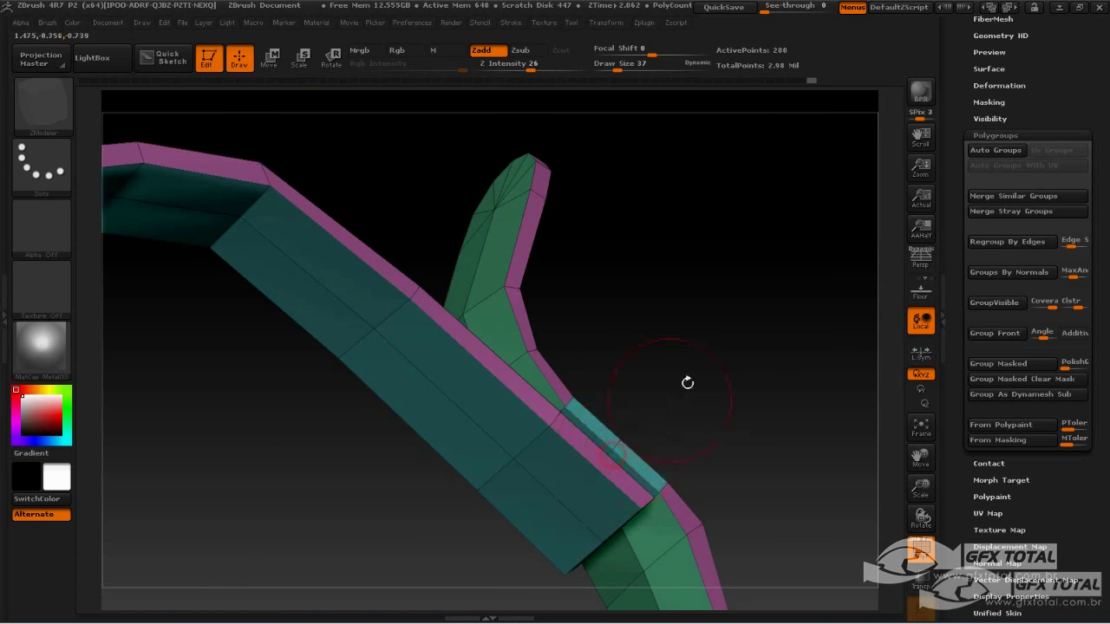
{"action": "left_click_drag", "start_coordinate": [686, 381], "coordinate": [651, 416]}
{"action": "left_click_drag", "start_coordinate": [701, 367], "coordinate": [601, 454]}
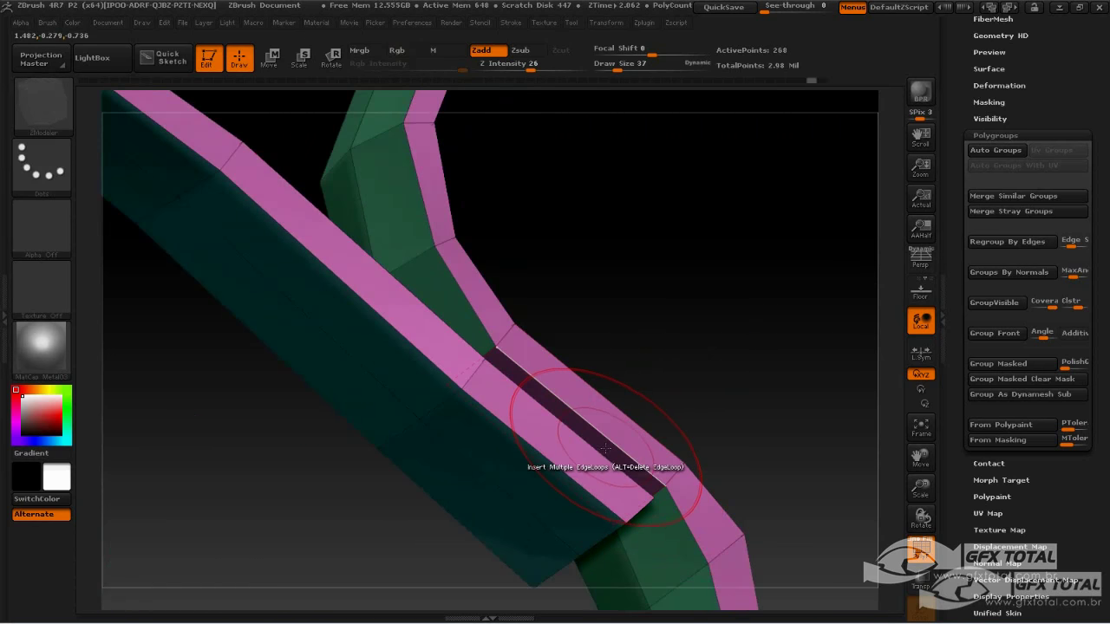
- Paint the remaining end-cap polygons and far-end top faces into the green group
{"action": "mouse_move", "coordinate": [575, 372]}
{"action": "left_mouse_down"}
{"action": "mouse_move", "coordinate": [684, 375]}
{"action": "mouse_move", "coordinate": [529, 351]}
{"action": "left_mouse_up"}
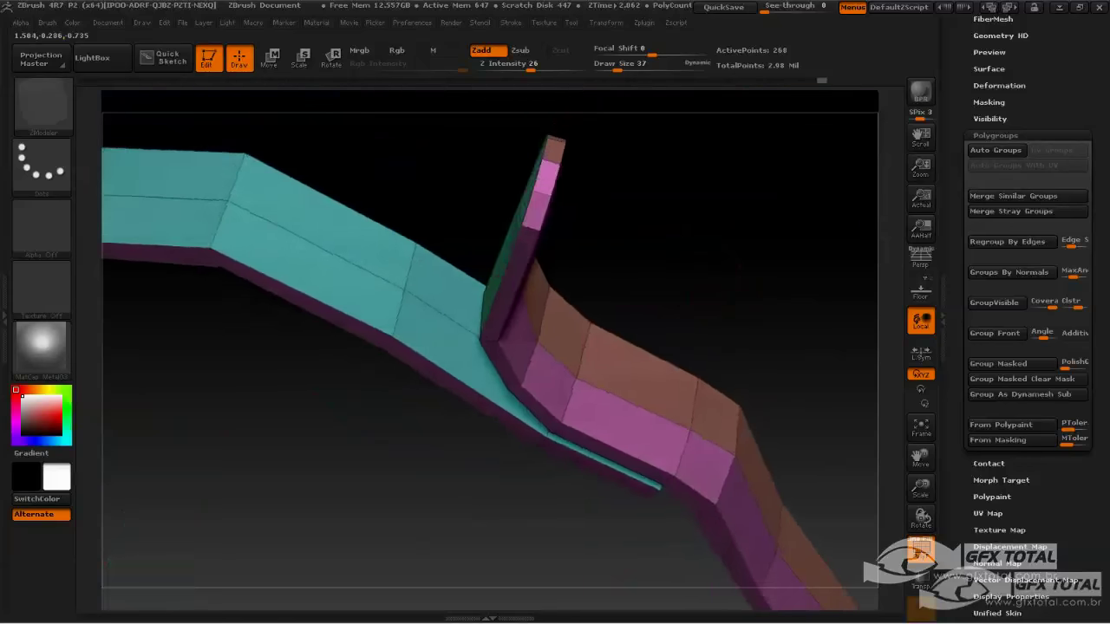
{"action": "left_click", "coordinate": [512, 346]}
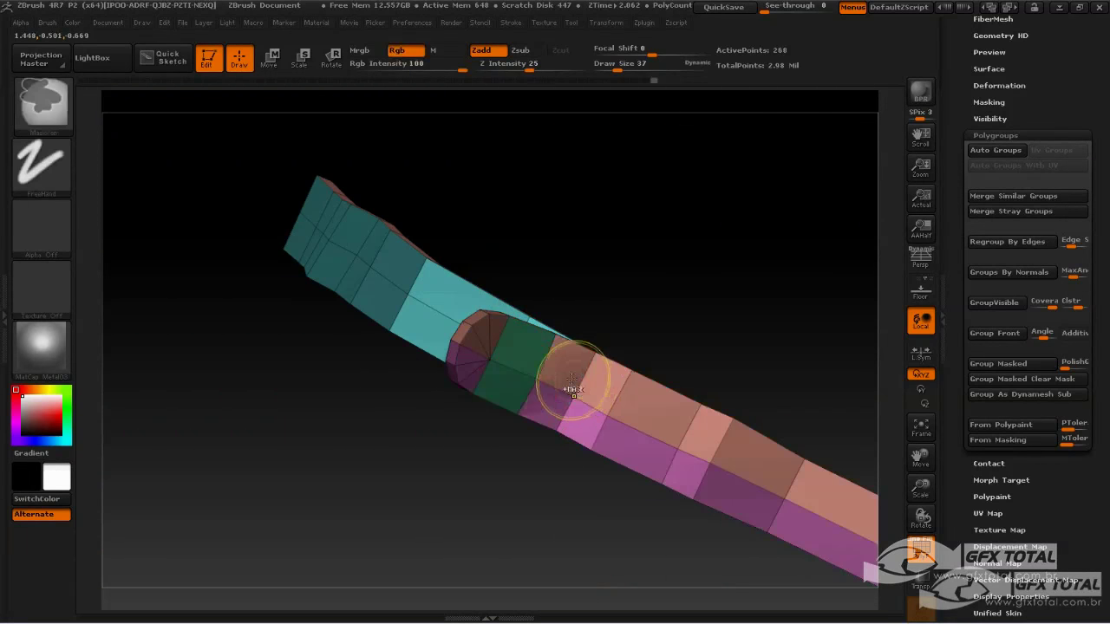
{"action": "mouse_move", "coordinate": [571, 372]}
{"action": "left_mouse_down"}
{"action": "mouse_move", "coordinate": [706, 446]}
{"action": "mouse_move", "coordinate": [732, 503]}
{"action": "mouse_move", "coordinate": [612, 414]}
{"action": "mouse_move", "coordinate": [559, 401]}
{"action": "left_mouse_up"}
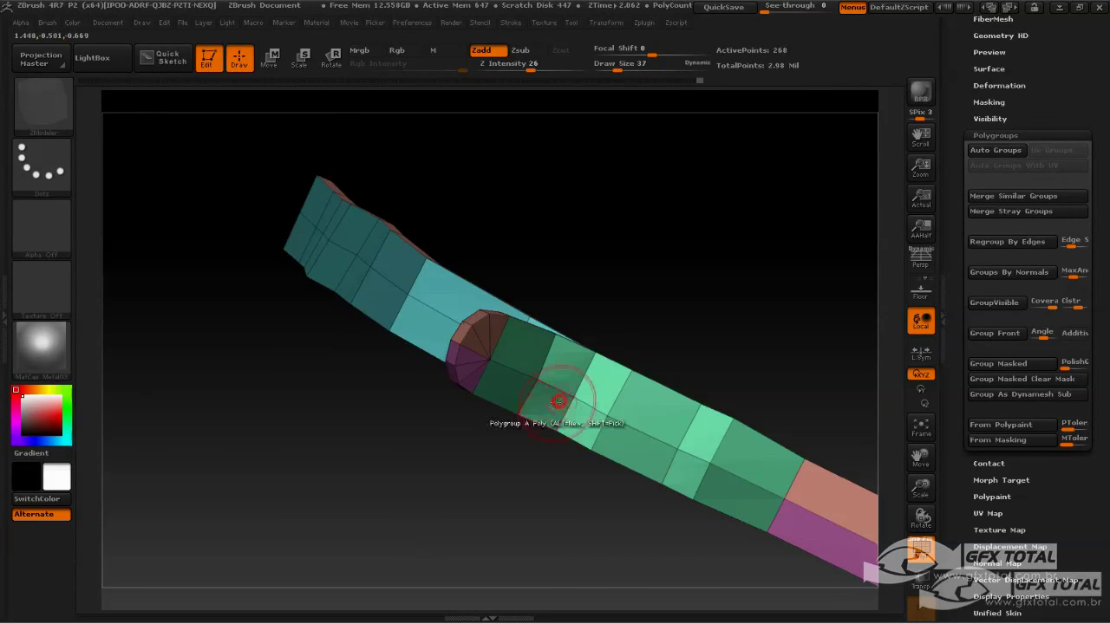
{"action": "mouse_move", "coordinate": [460, 464]}
{"action": "left_mouse_down"}
{"action": "mouse_move", "coordinate": [405, 425]}
{"action": "mouse_move", "coordinate": [395, 446]}
{"action": "left_mouse_up"}
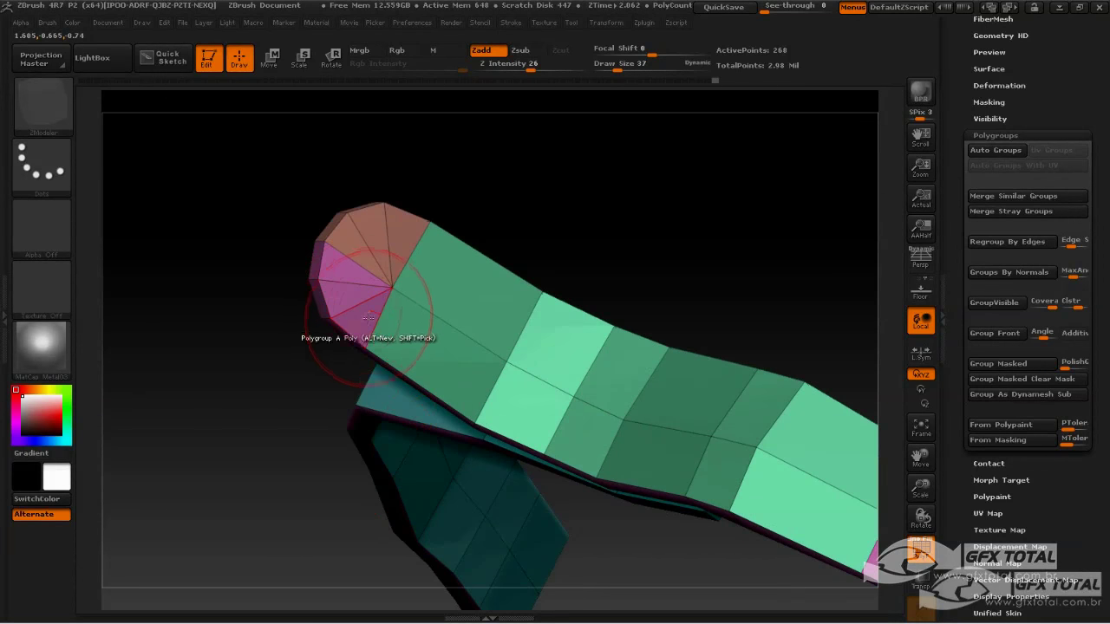
{"action": "mouse_move", "coordinate": [350, 300]}
{"action": "left_mouse_down"}
{"action": "mouse_move", "coordinate": [322, 255]}
{"action": "mouse_move", "coordinate": [359, 222]}
{"action": "mouse_move", "coordinate": [392, 232]}
{"action": "left_mouse_up"}
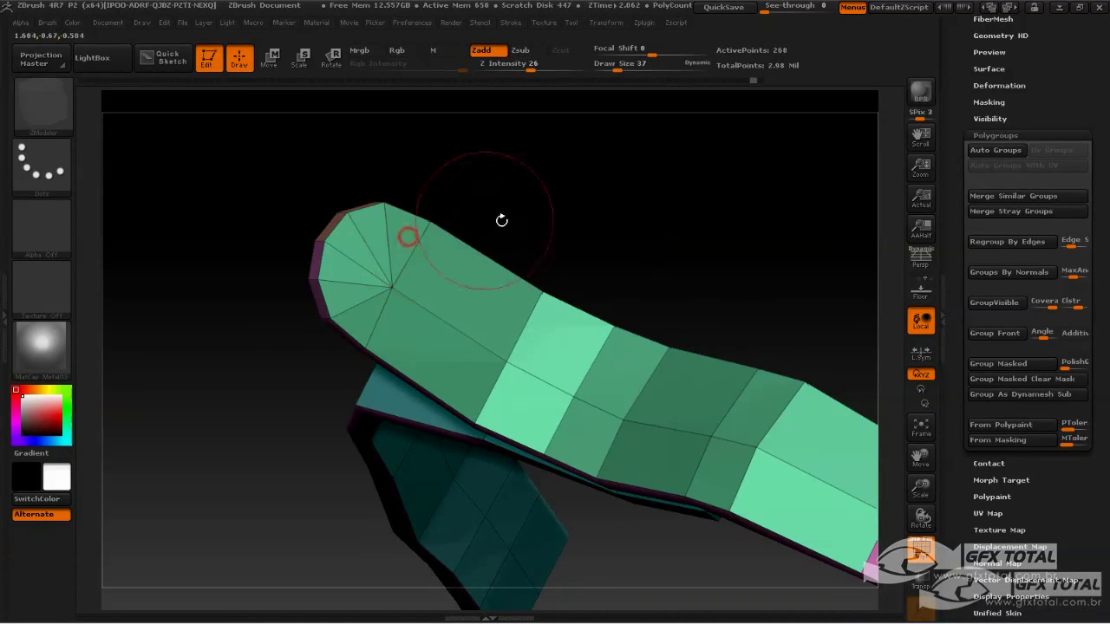
{"action": "mouse_move", "coordinate": [503, 221]}
{"action": "left_mouse_down"}
{"action": "mouse_move", "coordinate": [694, 203]}
{"action": "mouse_move", "coordinate": [726, 260]}
{"action": "left_mouse_up"}
{"action": "left_click_drag", "start_coordinate": [595, 321], "coordinate": [659, 367]}
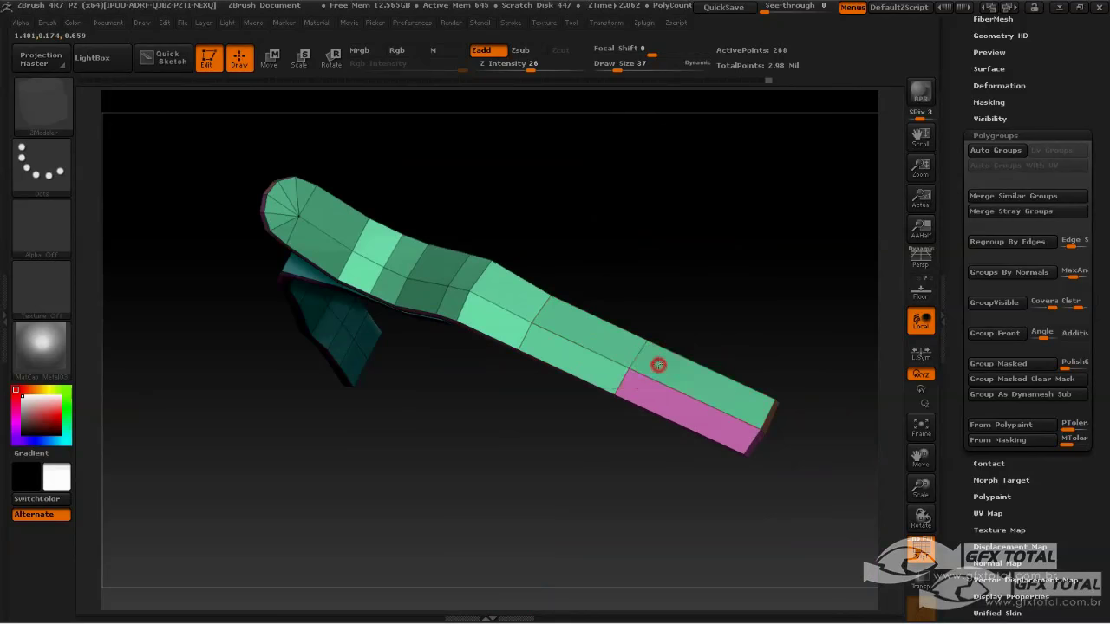
- Paint the magenta strip and cyan top faces into the green polygroup
{"action": "left_click", "coordinate": [668, 375]}
{"action": "mouse_move", "coordinate": [719, 309]}
{"action": "left_mouse_down"}
{"action": "mouse_move", "coordinate": [726, 265]}
{"action": "mouse_move", "coordinate": [751, 315]}
{"action": "mouse_move", "coordinate": [750, 255]}
{"action": "mouse_move", "coordinate": [729, 246]}
{"action": "left_mouse_up"}
{"action": "mouse_move", "coordinate": [348, 357]}
{"action": "left_mouse_down"}
{"action": "mouse_move", "coordinate": [359, 372]}
{"action": "mouse_move", "coordinate": [330, 347]}
{"action": "left_mouse_up"}
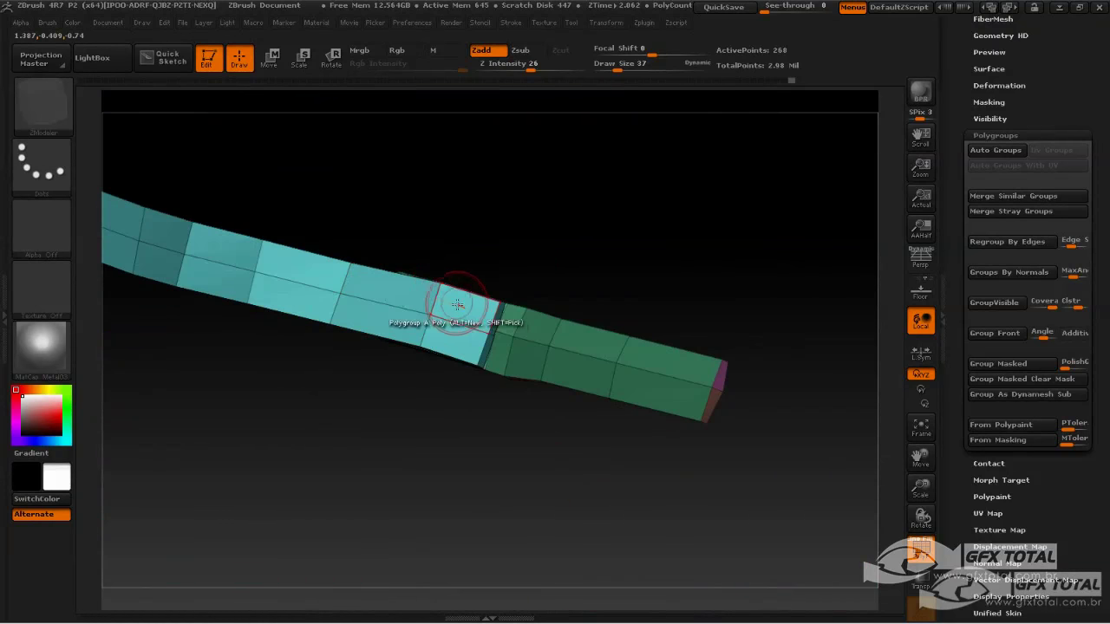
{"action": "left_click_drag", "start_coordinate": [457, 304], "coordinate": [396, 292]}
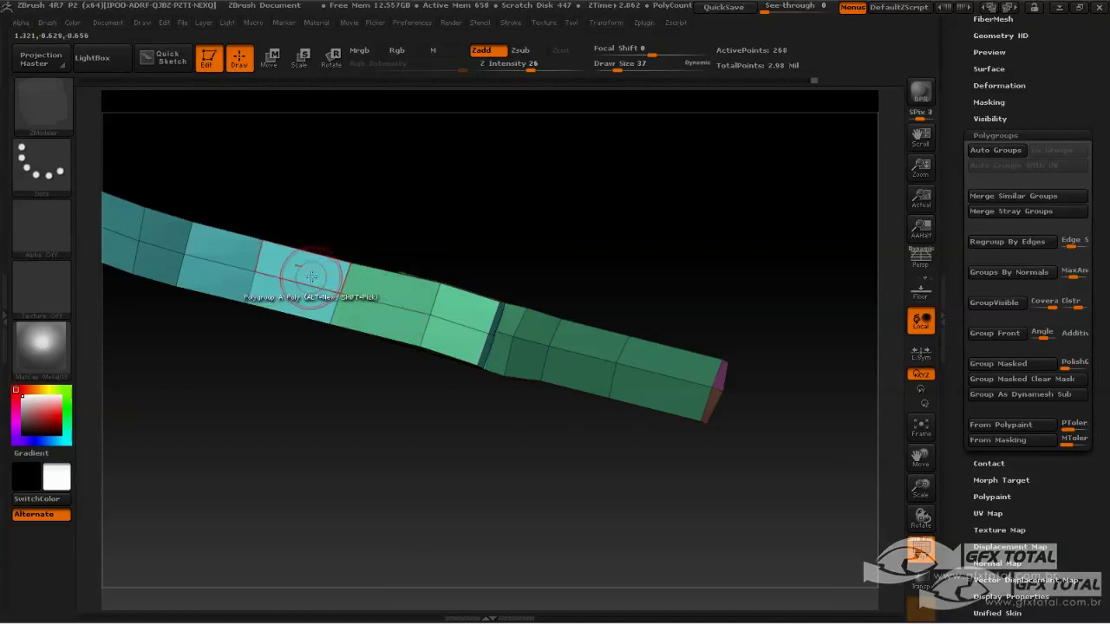
{"action": "mouse_move", "coordinate": [310, 276]}
{"action": "left_mouse_down"}
{"action": "mouse_move", "coordinate": [293, 292]}
{"action": "mouse_move", "coordinate": [198, 249]}
{"action": "left_mouse_up"}
- Check the strap's other end and its pink side edges, trying edge loops across the side strip
{"action": "mouse_move", "coordinate": [211, 211]}
{"action": "left_mouse_down"}
{"action": "mouse_move", "coordinate": [379, 280]}
{"action": "mouse_move", "coordinate": [270, 245]}
{"action": "left_mouse_up"}
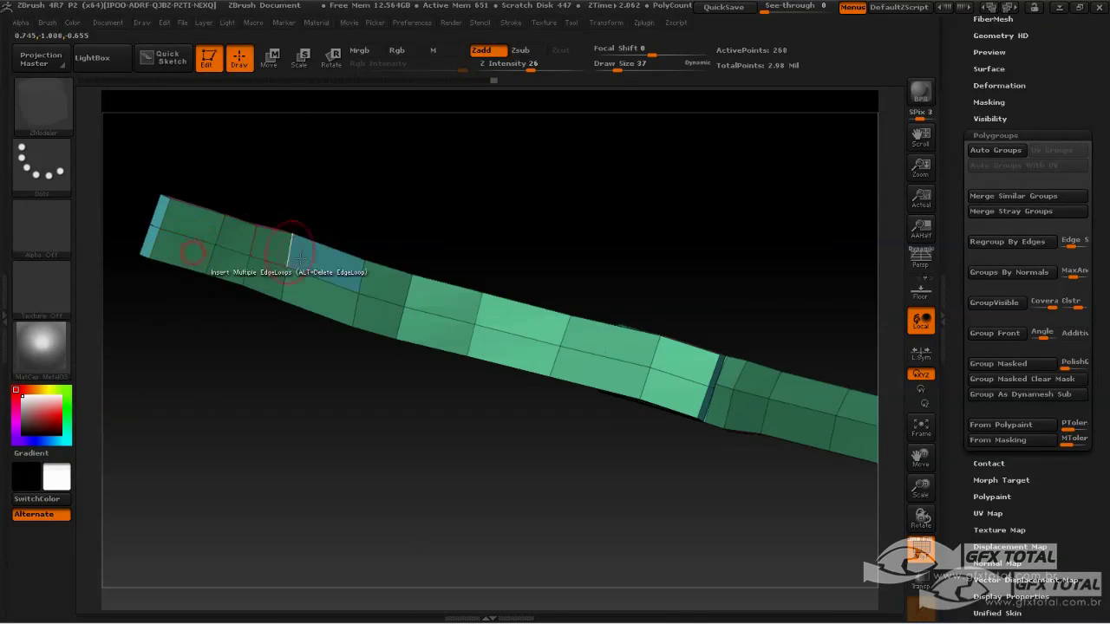
{"action": "mouse_move", "coordinate": [379, 174]}
{"action": "left_mouse_down"}
{"action": "mouse_move", "coordinate": [404, 364]}
{"action": "mouse_move", "coordinate": [440, 374]}
{"action": "left_mouse_up"}
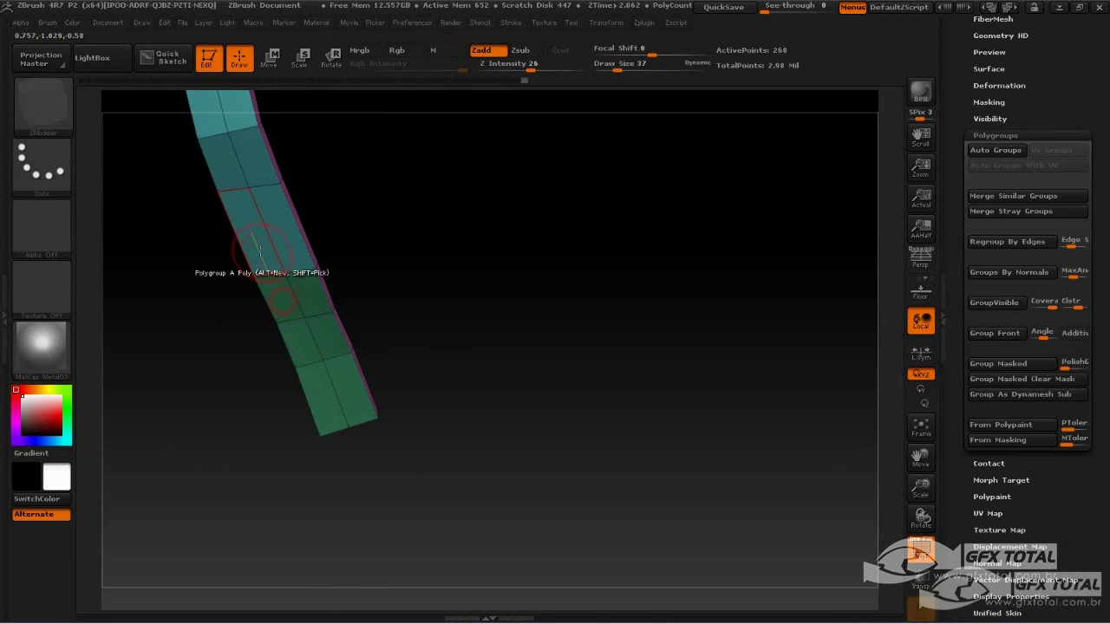
{"action": "left_click_drag", "start_coordinate": [384, 186], "coordinate": [360, 304]}
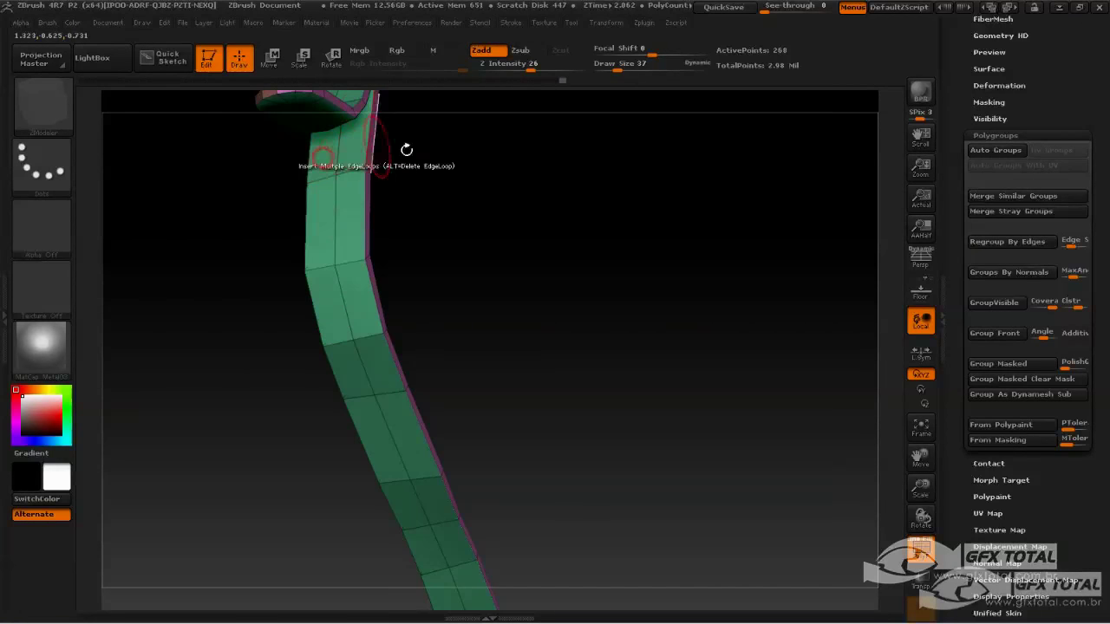
{"action": "mouse_move", "coordinate": [405, 148]}
{"action": "left_mouse_down"}
{"action": "mouse_move", "coordinate": [461, 208]}
{"action": "mouse_move", "coordinate": [490, 218]}
{"action": "mouse_move", "coordinate": [486, 398]}
{"action": "mouse_move", "coordinate": [576, 408]}
{"action": "mouse_move", "coordinate": [569, 461]}
{"action": "mouse_move", "coordinate": [664, 335]}
{"action": "mouse_move", "coordinate": [577, 299]}
{"action": "left_mouse_up"}
{"action": "key", "text": "space"}
{"action": "mouse_move", "coordinate": [534, 264]}
{"action": "left_mouse_down"}
{"action": "mouse_move", "coordinate": [556, 270]}
{"action": "mouse_move", "coordinate": [524, 280]}
{"action": "left_mouse_up"}
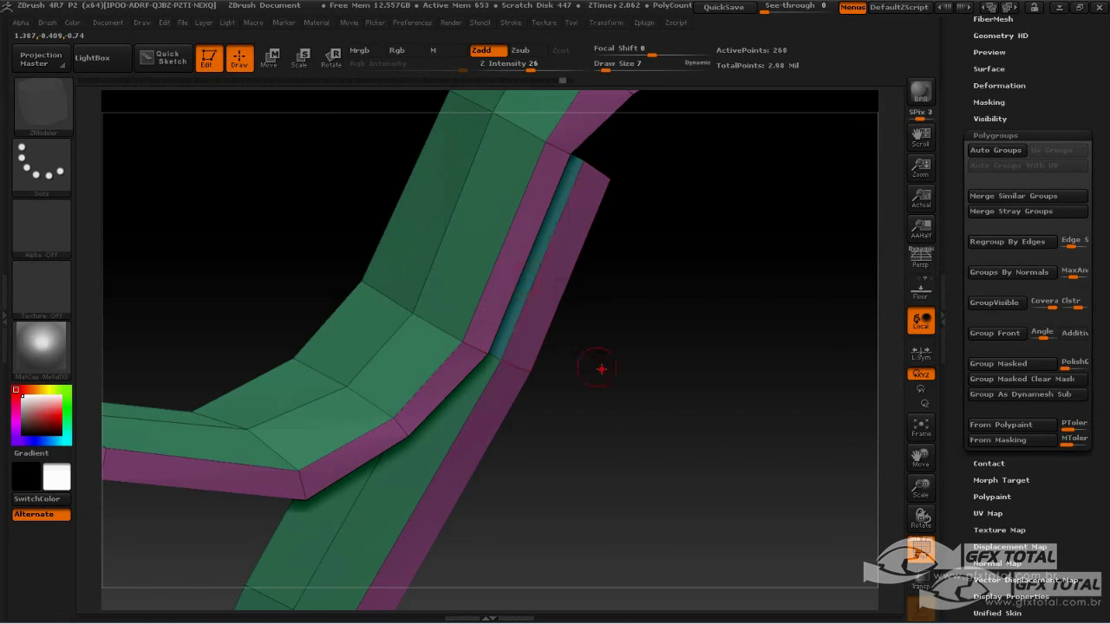
- Orbit around the bend to review both straps with their green tops
{"action": "left_click_drag", "start_coordinate": [601, 369], "coordinate": [603, 347]}
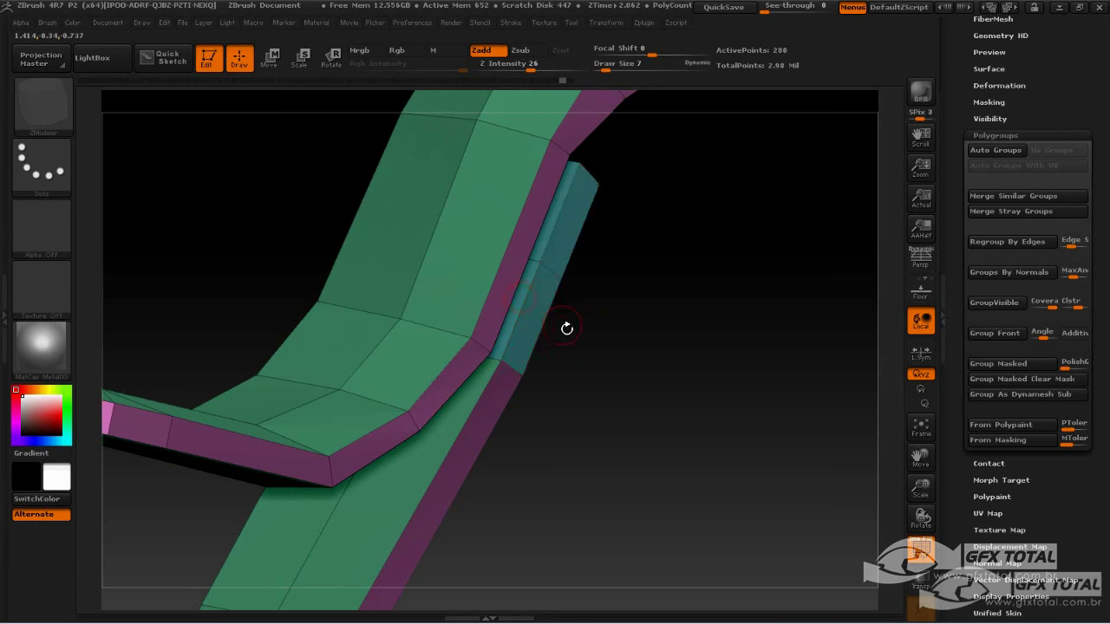
{"action": "mouse_move", "coordinate": [542, 334]}
{"action": "left_mouse_down"}
{"action": "mouse_move", "coordinate": [575, 352]}
{"action": "mouse_move", "coordinate": [613, 352]}
{"action": "mouse_move", "coordinate": [652, 381]}
{"action": "mouse_move", "coordinate": [679, 488]}
{"action": "mouse_move", "coordinate": [725, 443]}
{"action": "left_mouse_up"}
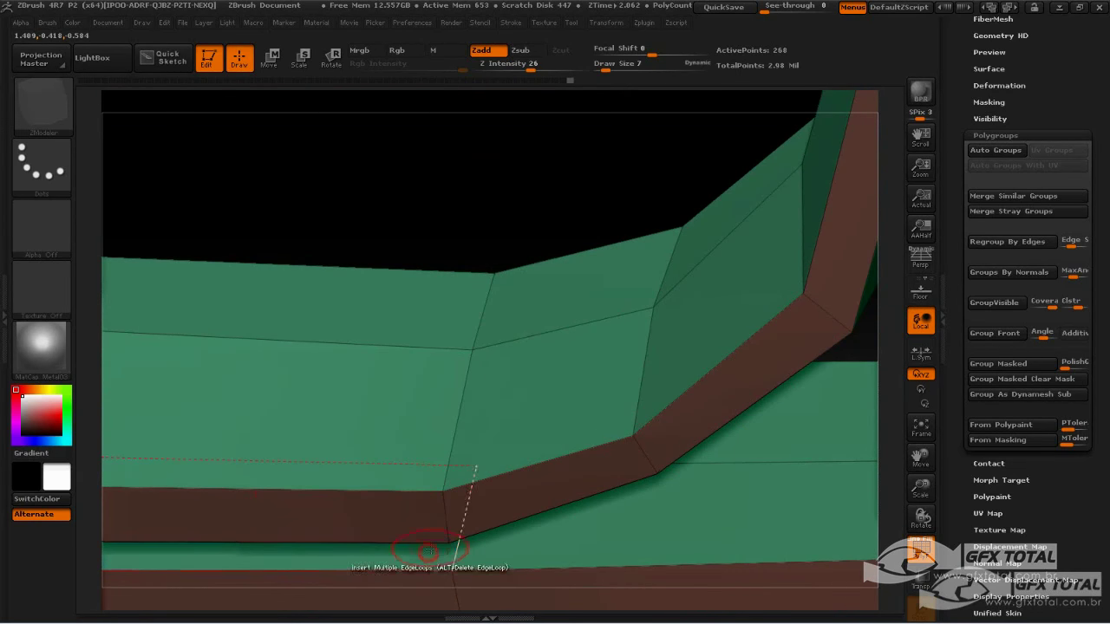
{"action": "mouse_move", "coordinate": [428, 550]}
{"action": "left_mouse_down"}
{"action": "mouse_move", "coordinate": [511, 216]}
{"action": "mouse_move", "coordinate": [483, 205]}
{"action": "mouse_move", "coordinate": [471, 136]}
{"action": "mouse_move", "coordinate": [662, 67]}
{"action": "left_mouse_up"}
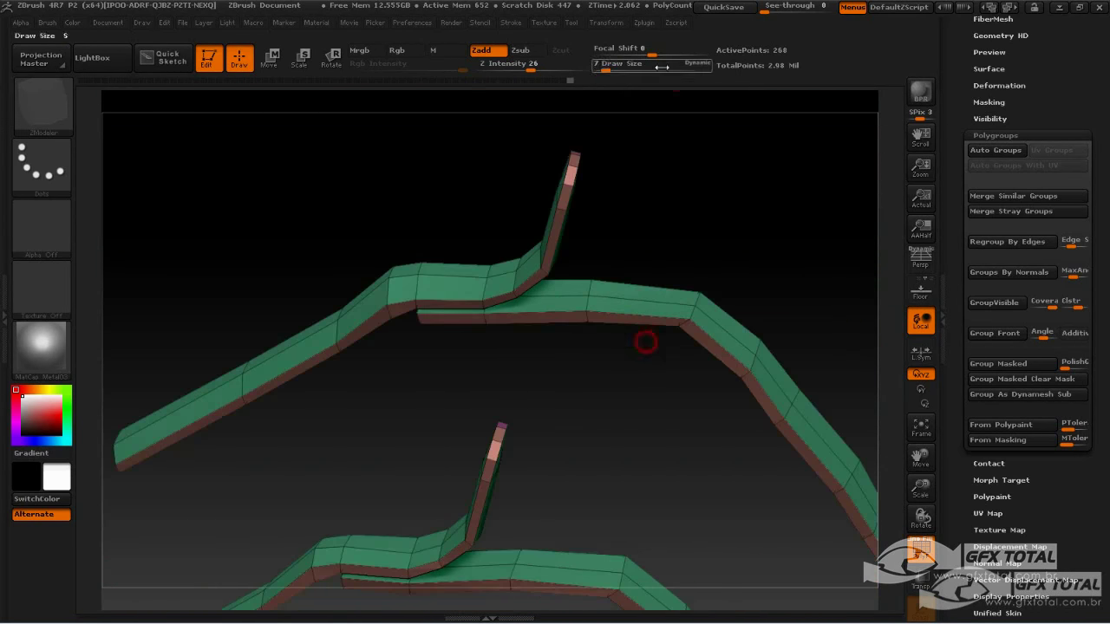
{"action": "mouse_move", "coordinate": [790, 229]}
{"action": "left_mouse_down"}
{"action": "mouse_move", "coordinate": [780, 263]}
{"action": "mouse_move", "coordinate": [781, 110]}
{"action": "mouse_move", "coordinate": [763, 302]}
{"action": "left_mouse_up"}
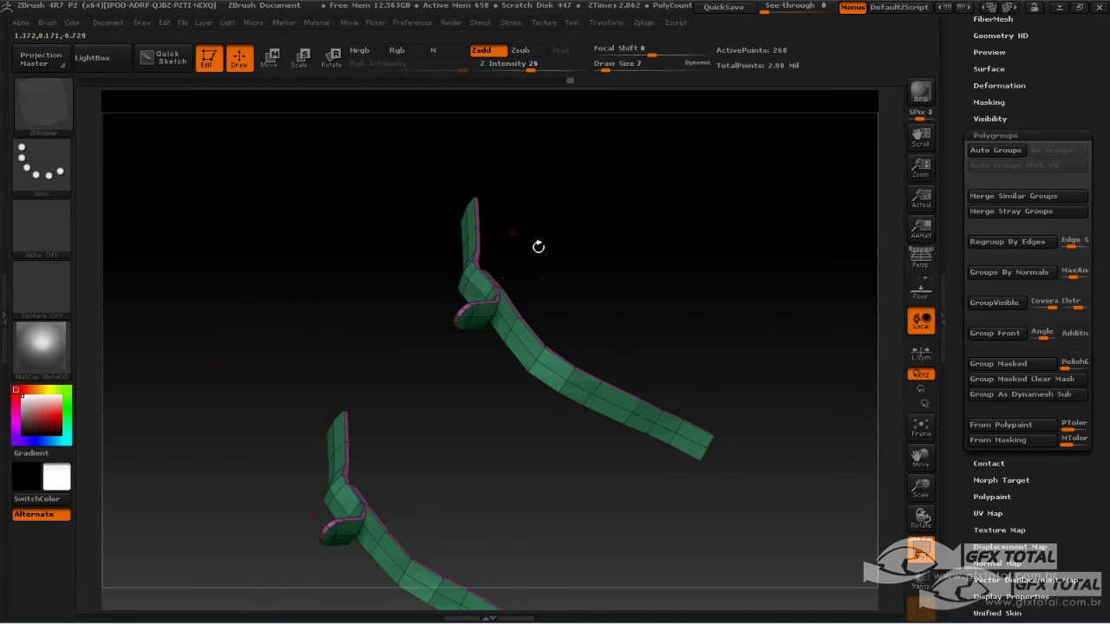
{"action": "mouse_move", "coordinate": [539, 248]}
{"action": "left_mouse_down"}
{"action": "mouse_move", "coordinate": [652, 260]}
{"action": "mouse_move", "coordinate": [696, 280]}
{"action": "mouse_move", "coordinate": [625, 190]}
{"action": "mouse_move", "coordinate": [723, 258]}
{"action": "mouse_move", "coordinate": [570, 251]}
{"action": "left_mouse_up"}
- Isolate the straps' purple edge polygroup, then restore full visibility and scroll the Tool palette up
{"action": "key", "text": "ctrl+shift"}
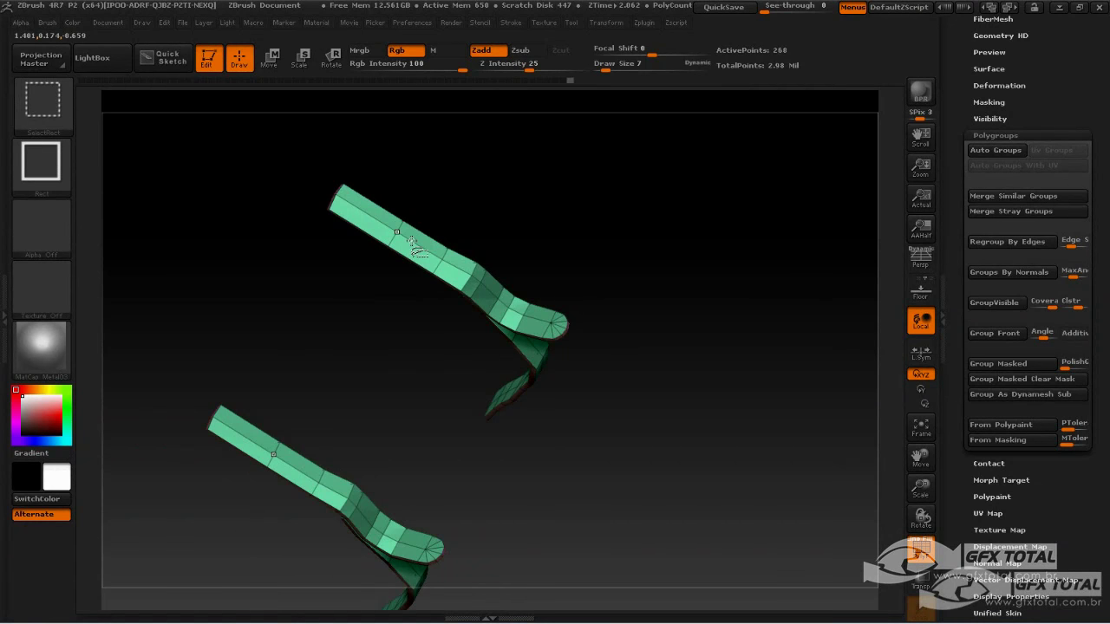
{"action": "left_click_drag", "start_coordinate": [488, 223], "coordinate": [523, 203]}
{"action": "key", "text": "ctrl+shift"}
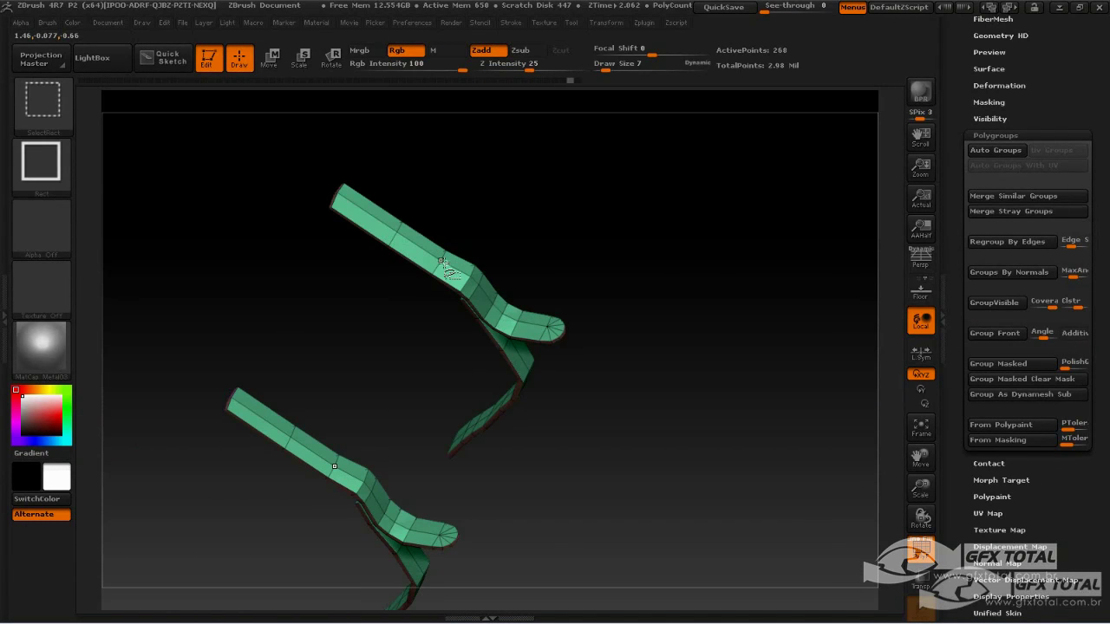
{"action": "mouse_move", "coordinate": [442, 261]}
{"action": "left_mouse_down"}
{"action": "mouse_move", "coordinate": [476, 265]}
{"action": "mouse_move", "coordinate": [582, 198]}
{"action": "mouse_move", "coordinate": [590, 272]}
{"action": "mouse_move", "coordinate": [633, 241]}
{"action": "mouse_move", "coordinate": [612, 262]}
{"action": "left_mouse_up"}
{"action": "left_click_drag", "start_coordinate": [674, 235], "coordinate": [624, 330], "text": "ctrl+shift"}
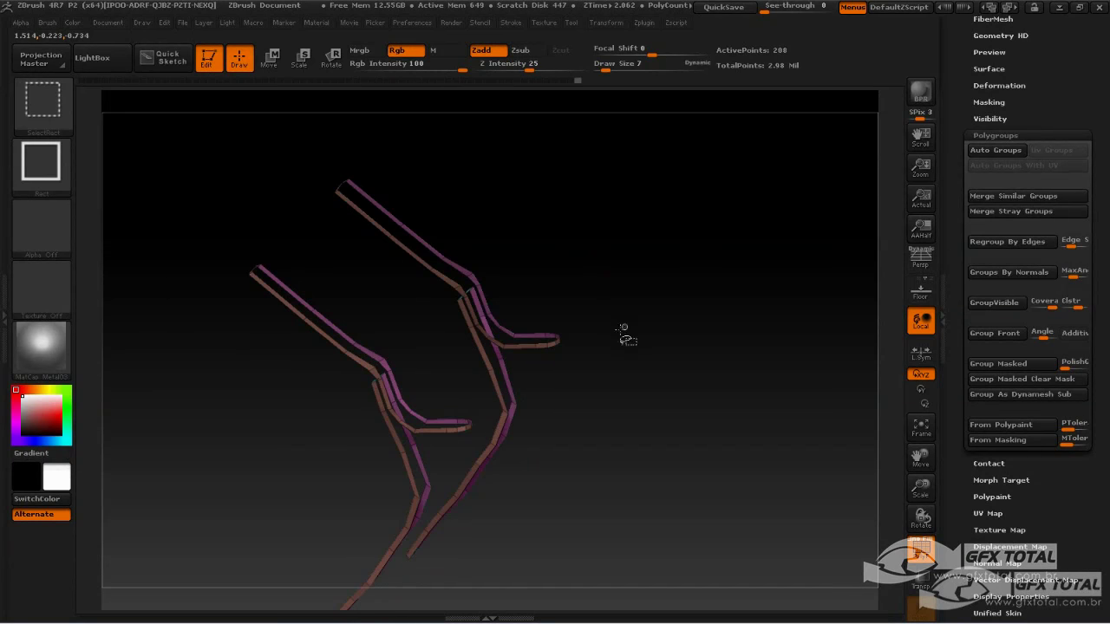
{"action": "mouse_move", "coordinate": [686, 265]}
{"action": "left_mouse_down"}
{"action": "mouse_move", "coordinate": [691, 292]}
{"action": "mouse_move", "coordinate": [662, 376]}
{"action": "mouse_move", "coordinate": [681, 330]}
{"action": "mouse_move", "coordinate": [730, 314]}
{"action": "mouse_move", "coordinate": [721, 372]}
{"action": "mouse_move", "coordinate": [665, 342]}
{"action": "mouse_move", "coordinate": [689, 390]}
{"action": "mouse_move", "coordinate": [708, 389]}
{"action": "mouse_move", "coordinate": [741, 304]}
{"action": "mouse_move", "coordinate": [721, 272]}
{"action": "mouse_move", "coordinate": [704, 297]}
{"action": "mouse_move", "coordinate": [706, 318]}
{"action": "mouse_move", "coordinate": [681, 330]}
{"action": "mouse_move", "coordinate": [696, 310]}
{"action": "mouse_move", "coordinate": [384, 244]}
{"action": "left_mouse_up"}
{"action": "key", "text": "ctrl"}
{"action": "key", "text": "ctrl"}
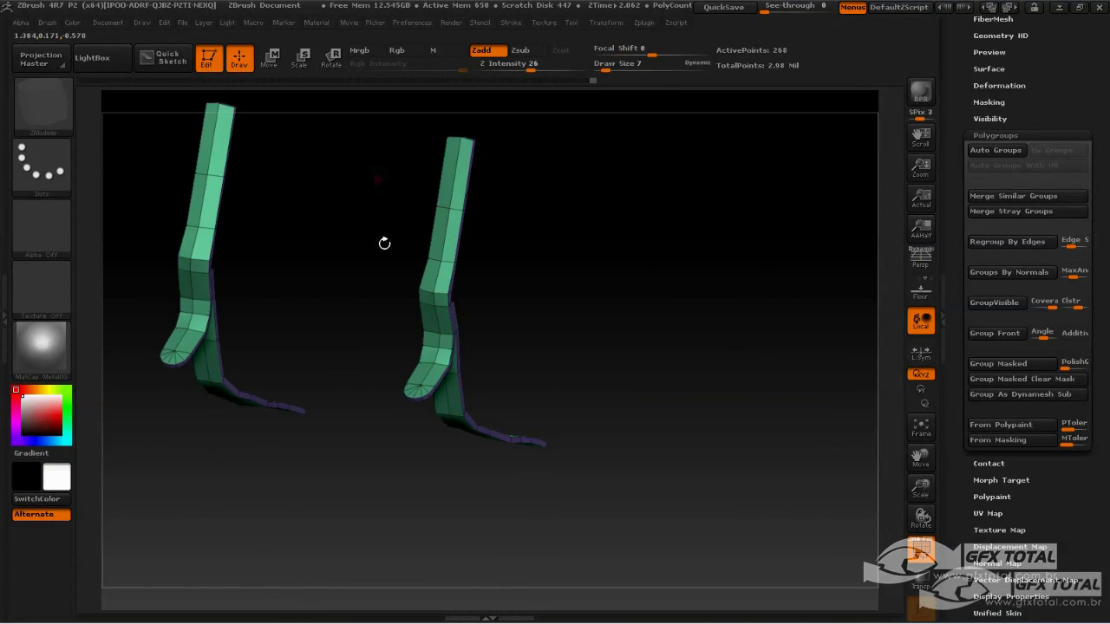
{"action": "left_click_drag", "start_coordinate": [964, 186], "coordinate": [997, 304]}
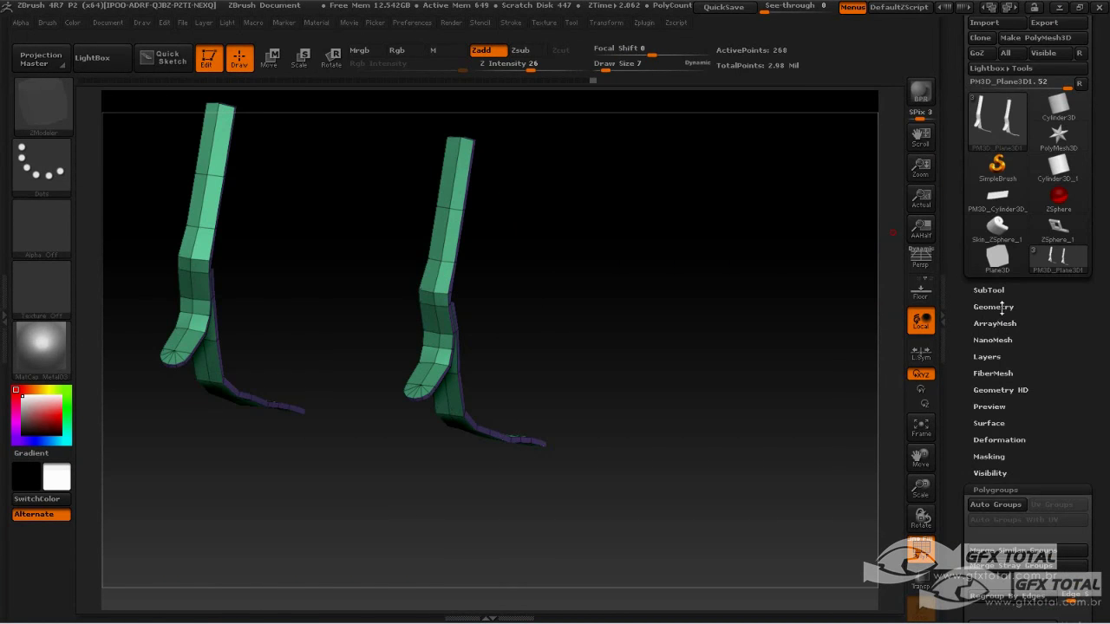
- Apply Crease PG in Tool > Geometry > Crease to crease all strap polygroup borders
{"action": "left_click", "coordinate": [1003, 308]}
{"action": "left_click", "coordinate": [986, 249]}
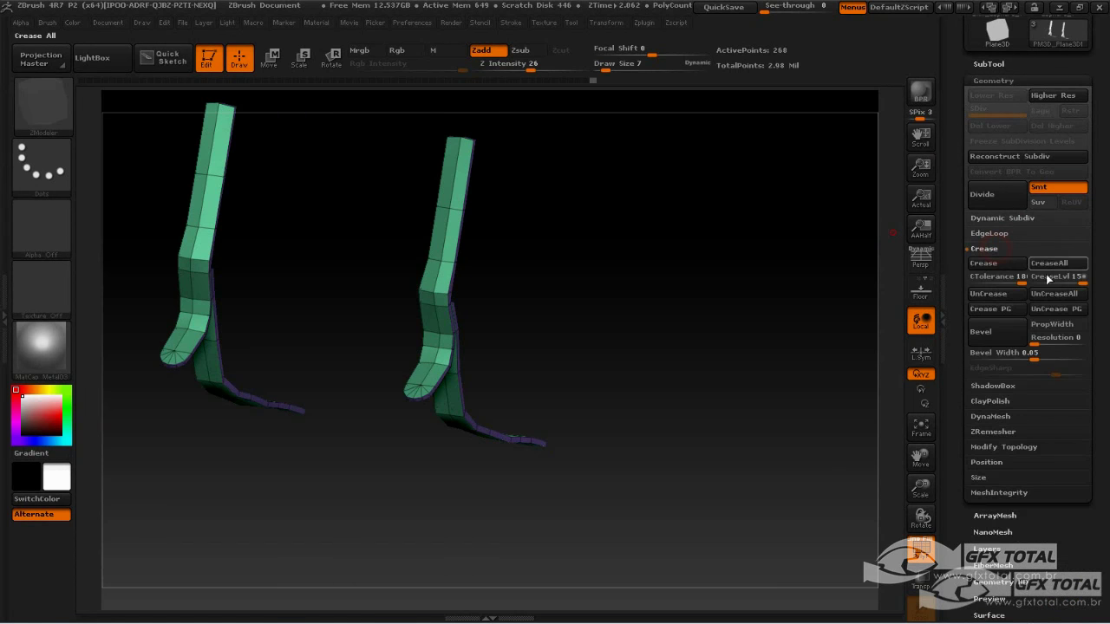
{"action": "left_click", "coordinate": [997, 310]}
{"action": "mouse_move", "coordinate": [674, 290]}
{"action": "left_mouse_down", "text": "alt"}
{"action": "mouse_move", "coordinate": [669, 406]}
{"action": "mouse_move", "coordinate": [671, 390]}
{"action": "mouse_move", "coordinate": [652, 381]}
{"action": "left_mouse_up", "text": "alt"}
{"action": "mouse_move", "coordinate": [719, 267]}
{"action": "left_mouse_down"}
{"action": "mouse_move", "coordinate": [728, 262]}
{"action": "mouse_move", "coordinate": [719, 292]}
{"action": "left_mouse_up"}
- Preview the creased straps one subdivision higher, then return to the base level
{"action": "key", "text": "d"}
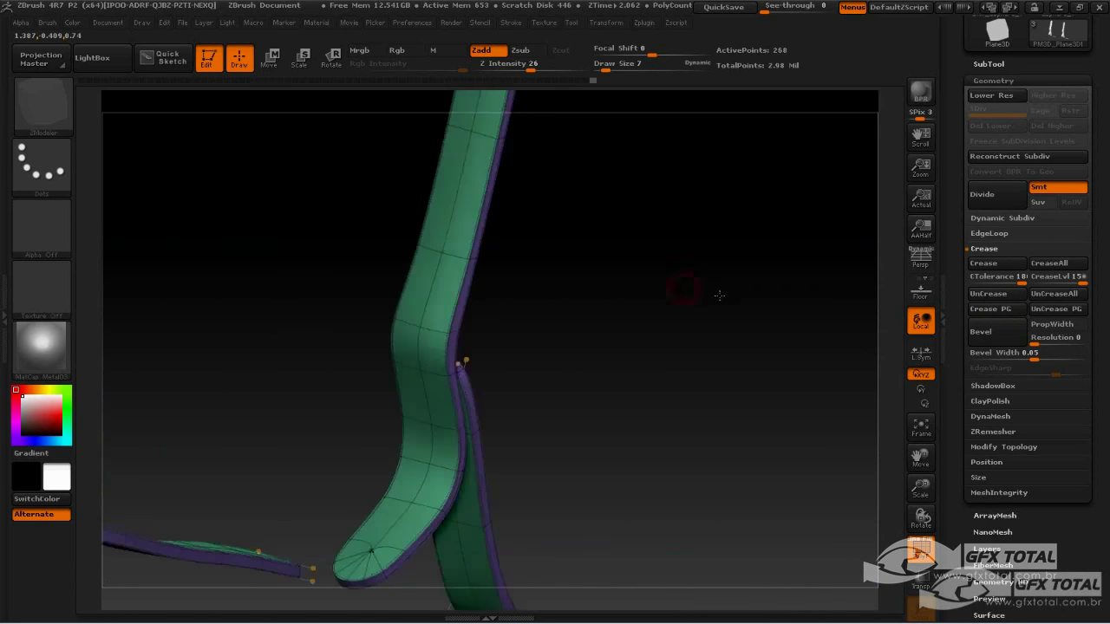
{"action": "mouse_move", "coordinate": [669, 365]}
{"action": "left_mouse_down"}
{"action": "mouse_move", "coordinate": [676, 275]}
{"action": "mouse_move", "coordinate": [656, 322]}
{"action": "mouse_move", "coordinate": [657, 266]}
{"action": "mouse_move", "coordinate": [731, 260]}
{"action": "mouse_move", "coordinate": [584, 303]}
{"action": "left_mouse_up"}
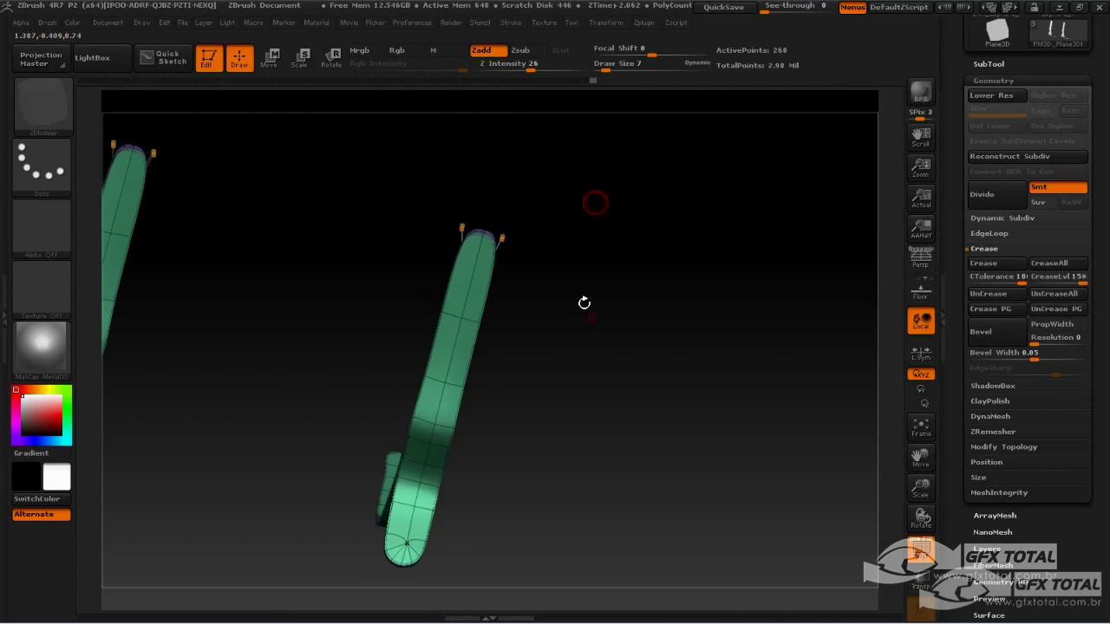
{"action": "mouse_move", "coordinate": [519, 246]}
{"action": "left_mouse_down"}
{"action": "mouse_move", "coordinate": [602, 240]}
{"action": "mouse_move", "coordinate": [662, 280]}
{"action": "mouse_move", "coordinate": [614, 275]}
{"action": "left_mouse_up"}
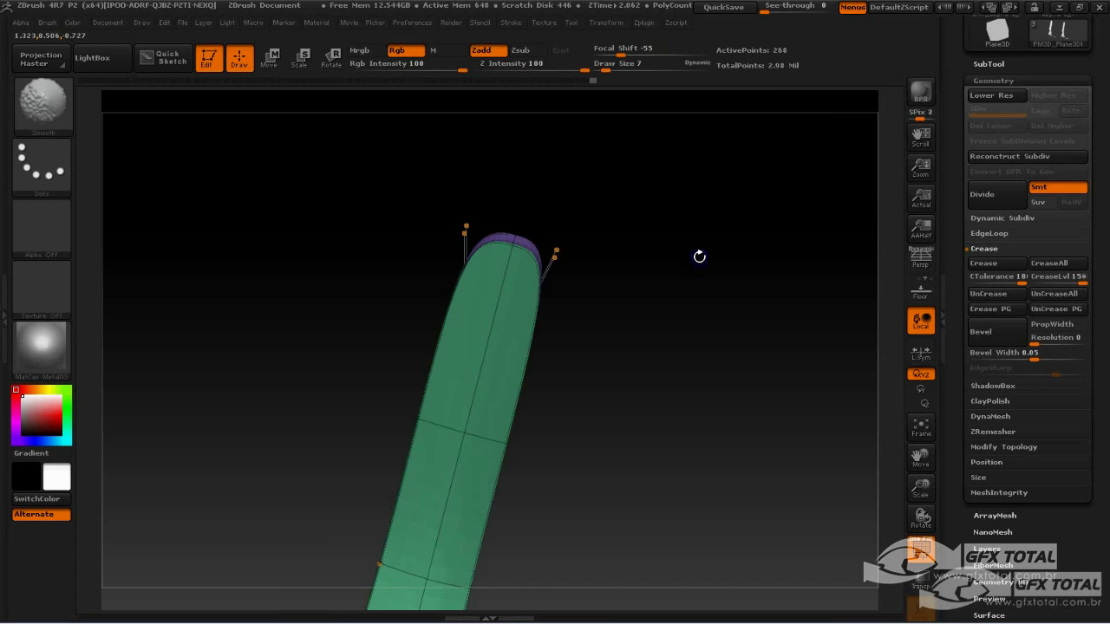
{"action": "key", "text": "shift+d"}
{"action": "mouse_move", "coordinate": [638, 270]}
{"action": "left_mouse_down"}
{"action": "mouse_move", "coordinate": [625, 268]}
{"action": "mouse_move", "coordinate": [625, 287]}
{"action": "mouse_move", "coordinate": [636, 255]}
{"action": "mouse_move", "coordinate": [675, 262]}
{"action": "mouse_move", "coordinate": [644, 251]}
{"action": "left_mouse_up"}
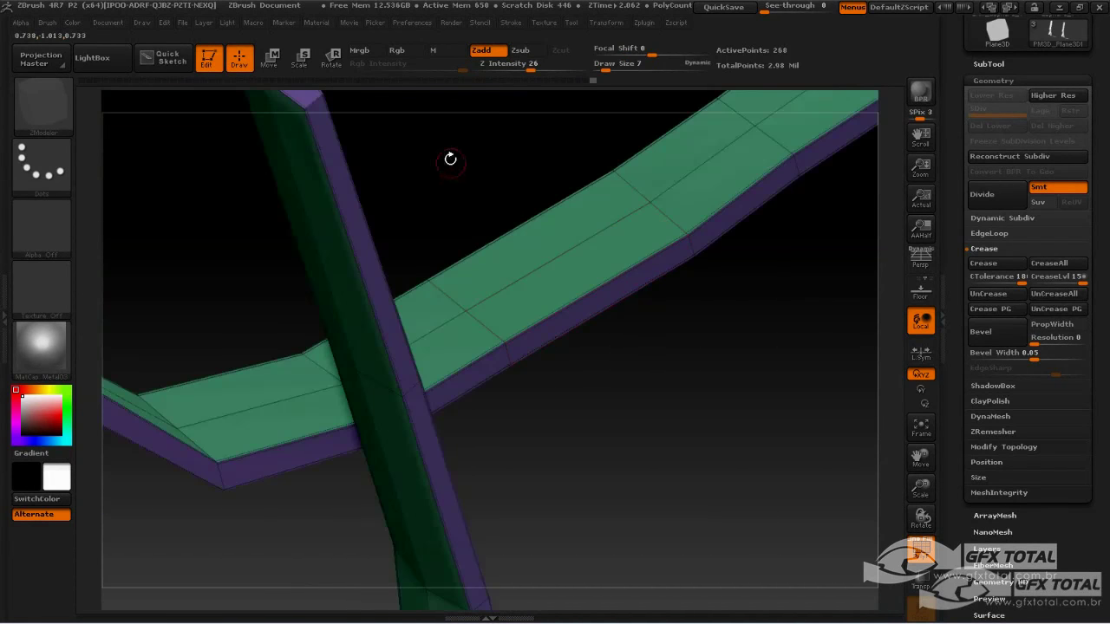
- Set ZModeler's edge action to Crease with the single Edge target
{"action": "left_click_drag", "start_coordinate": [450, 159], "coordinate": [397, 274]}
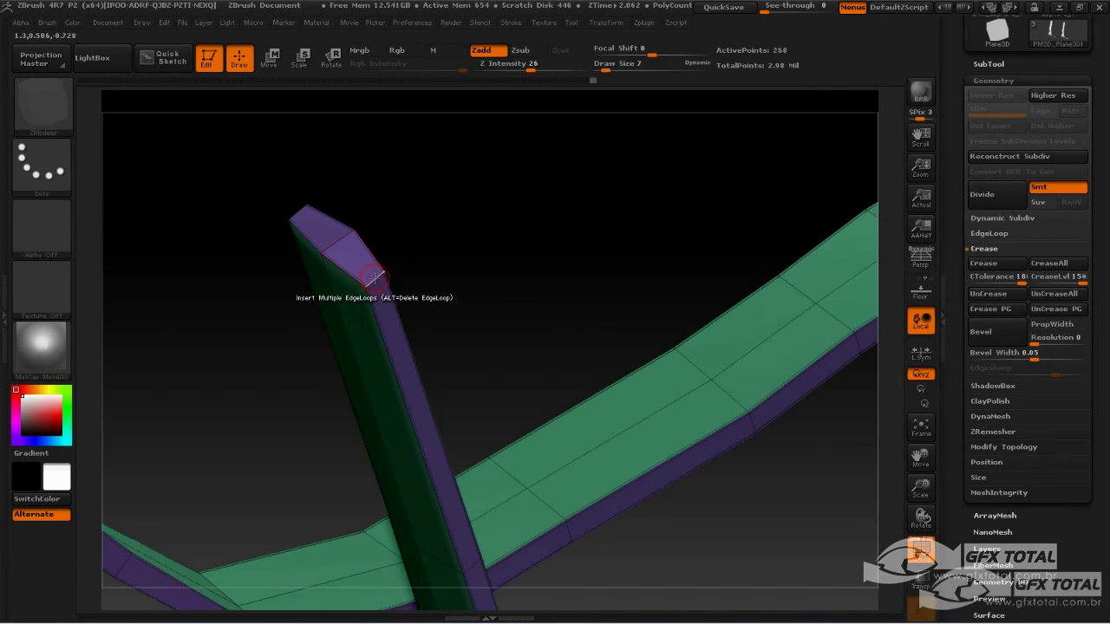
{"action": "key", "text": "space"}
{"action": "left_click", "coordinate": [242, 320]}
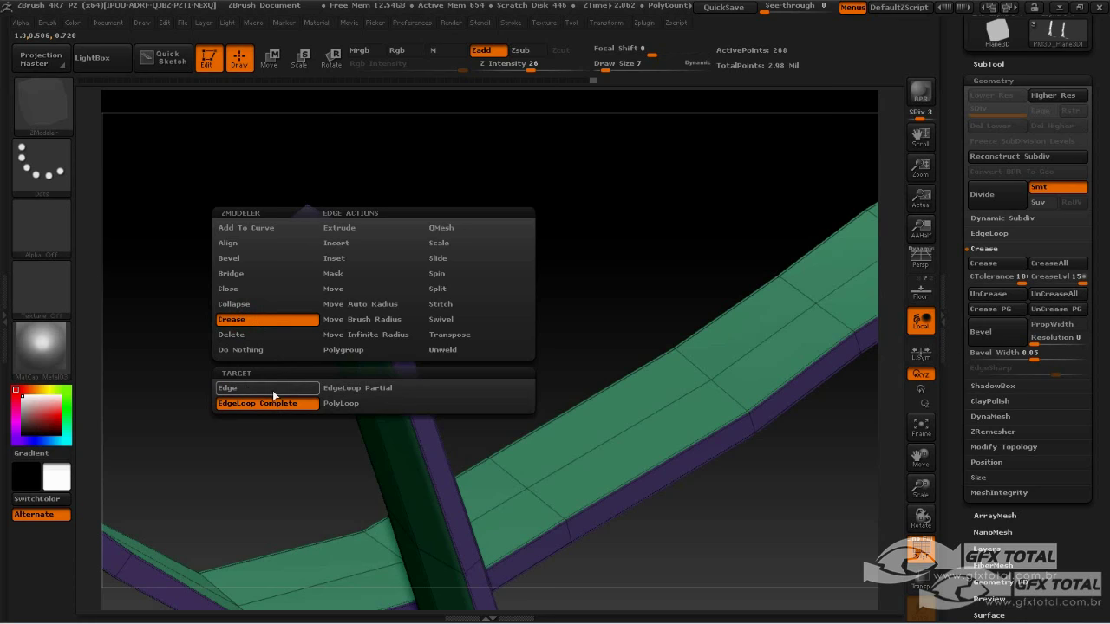
{"action": "left_click", "coordinate": [248, 388]}
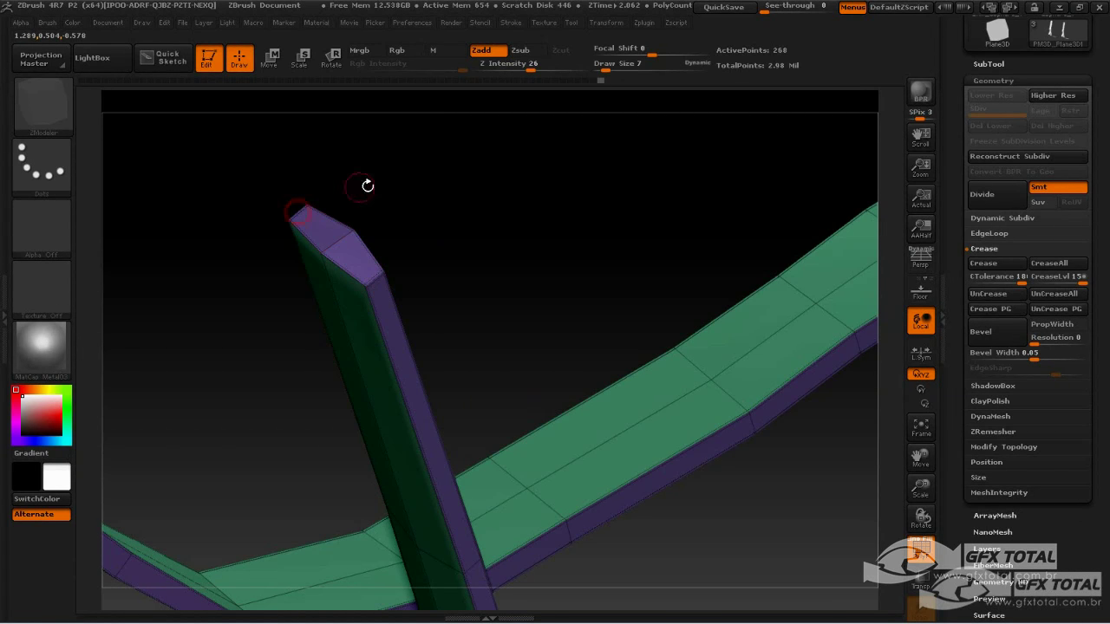
{"action": "mouse_move", "coordinate": [367, 186]}
{"action": "left_mouse_down"}
{"action": "mouse_move", "coordinate": [565, 396]}
{"action": "mouse_move", "coordinate": [599, 332]}
{"action": "mouse_move", "coordinate": [314, 234]}
{"action": "left_mouse_up"}
- Preview the straps subdivided, drop back to base level, and crease the edge across the purple end strip
{"action": "key", "text": "d"}
{"action": "mouse_move", "coordinate": [593, 249]}
{"action": "left_mouse_down"}
{"action": "mouse_move", "coordinate": [520, 261]}
{"action": "mouse_move", "coordinate": [643, 294]}
{"action": "mouse_move", "coordinate": [657, 329]}
{"action": "mouse_move", "coordinate": [643, 392]}
{"action": "mouse_move", "coordinate": [668, 391]}
{"action": "mouse_move", "coordinate": [721, 317]}
{"action": "mouse_move", "coordinate": [627, 408]}
{"action": "mouse_move", "coordinate": [651, 376]}
{"action": "mouse_move", "coordinate": [689, 389]}
{"action": "mouse_move", "coordinate": [538, 421]}
{"action": "left_mouse_up"}
{"action": "key", "text": "shift+d"}
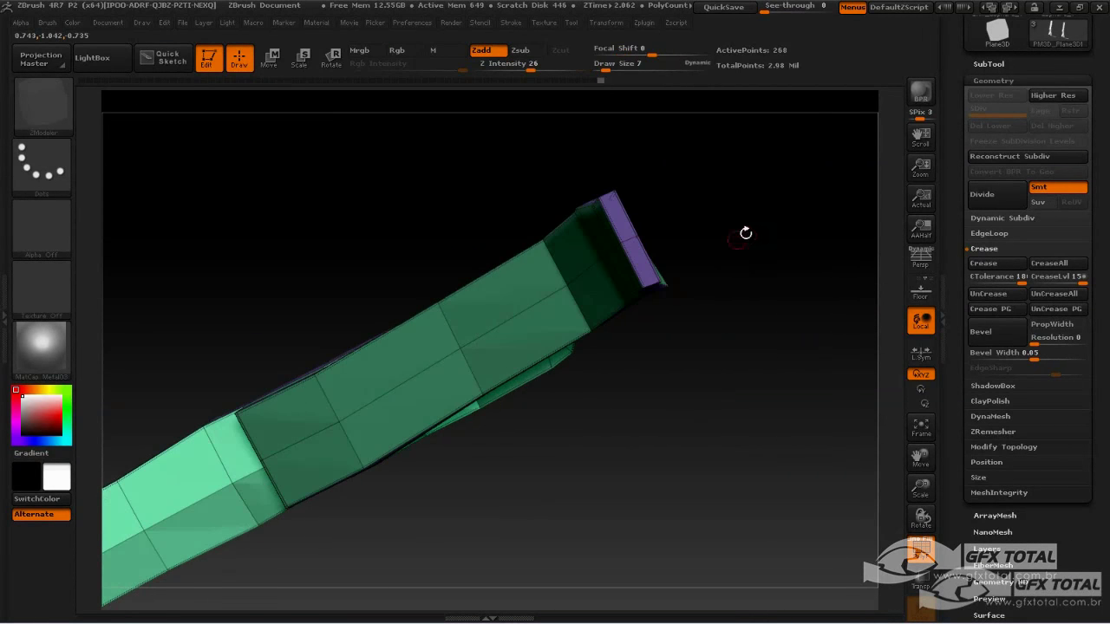
{"action": "mouse_move", "coordinate": [743, 230]}
{"action": "left_mouse_down"}
{"action": "mouse_move", "coordinate": [736, 285]}
{"action": "mouse_move", "coordinate": [800, 376]}
{"action": "mouse_move", "coordinate": [637, 254]}
{"action": "left_mouse_up"}
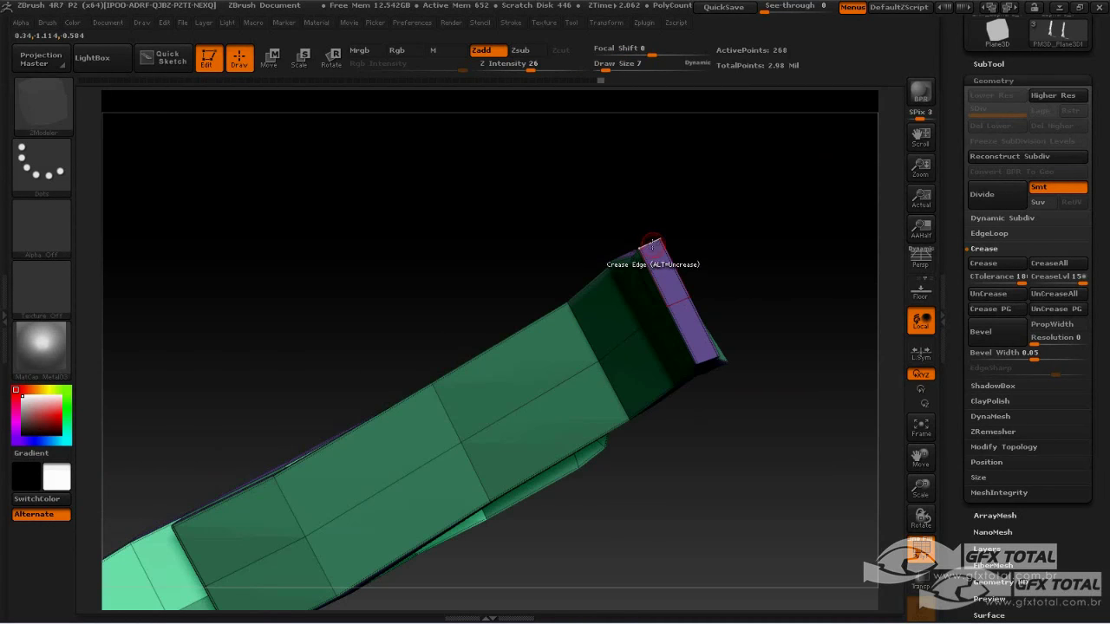
{"action": "left_click", "coordinate": [677, 299]}
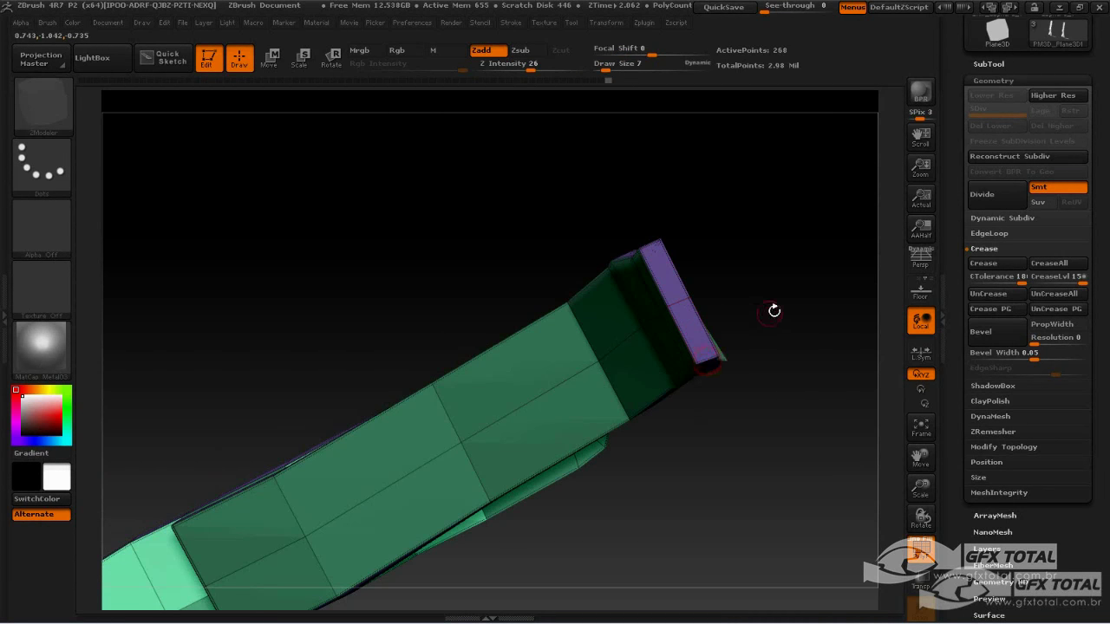
- Subdivide the straps with Ctrl+D and inspect the crisp creased edges
{"action": "mouse_move", "coordinate": [774, 310]}
{"action": "left_mouse_down"}
{"action": "mouse_move", "coordinate": [731, 451]}
{"action": "mouse_move", "coordinate": [706, 461]}
{"action": "mouse_move", "coordinate": [582, 357]}
{"action": "mouse_move", "coordinate": [641, 433]}
{"action": "mouse_move", "coordinate": [538, 330]}
{"action": "mouse_move", "coordinate": [538, 439]}
{"action": "mouse_move", "coordinate": [491, 439]}
{"action": "mouse_move", "coordinate": [466, 491]}
{"action": "mouse_move", "coordinate": [394, 402]}
{"action": "mouse_move", "coordinate": [556, 416]}
{"action": "mouse_move", "coordinate": [503, 457]}
{"action": "mouse_move", "coordinate": [276, 298]}
{"action": "left_mouse_up"}
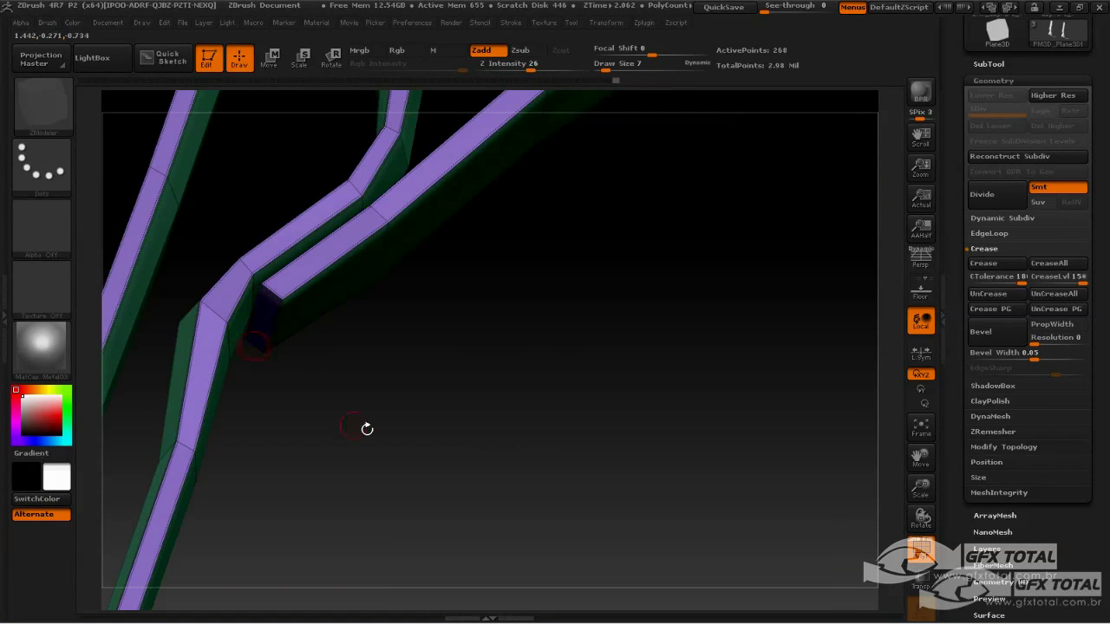
{"action": "mouse_move", "coordinate": [367, 429]}
{"action": "left_mouse_down"}
{"action": "mouse_move", "coordinate": [471, 483]}
{"action": "mouse_move", "coordinate": [504, 477]}
{"action": "left_mouse_up"}
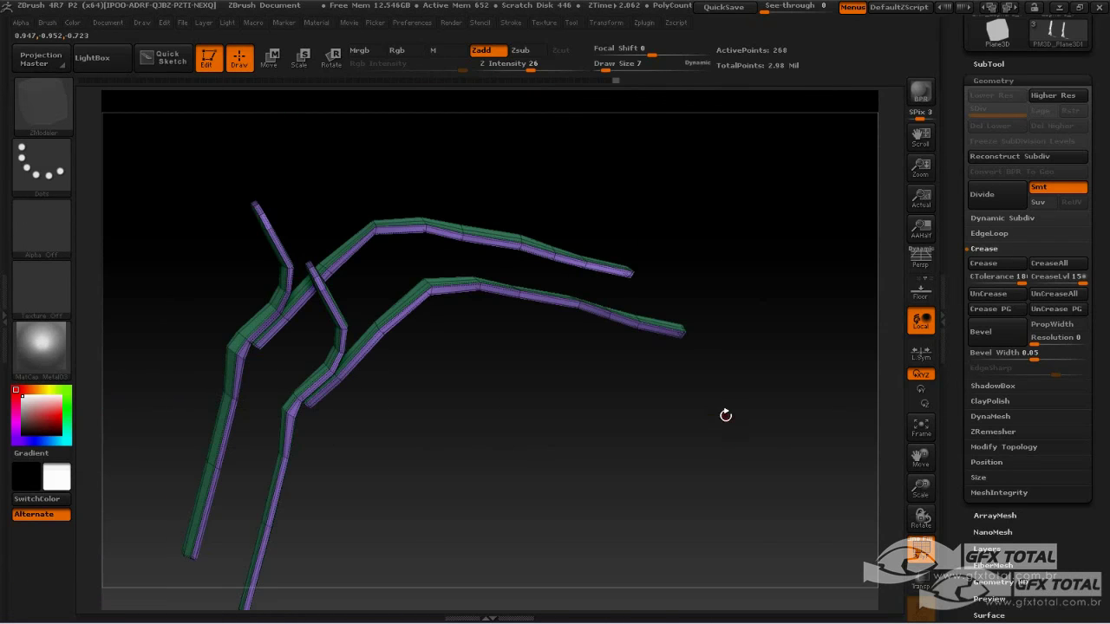
{"action": "key", "text": "ctrl+d"}
{"action": "mouse_move", "coordinate": [776, 381]}
{"action": "left_mouse_down"}
{"action": "mouse_move", "coordinate": [775, 401]}
{"action": "mouse_move", "coordinate": [751, 416]}
{"action": "mouse_move", "coordinate": [781, 410]}
{"action": "mouse_move", "coordinate": [783, 321]}
{"action": "mouse_move", "coordinate": [773, 352]}
{"action": "mouse_move", "coordinate": [737, 344]}
{"action": "mouse_move", "coordinate": [784, 354]}
{"action": "mouse_move", "coordinate": [768, 324]}
{"action": "mouse_move", "coordinate": [702, 367]}
{"action": "mouse_move", "coordinate": [781, 333]}
{"action": "left_mouse_up"}
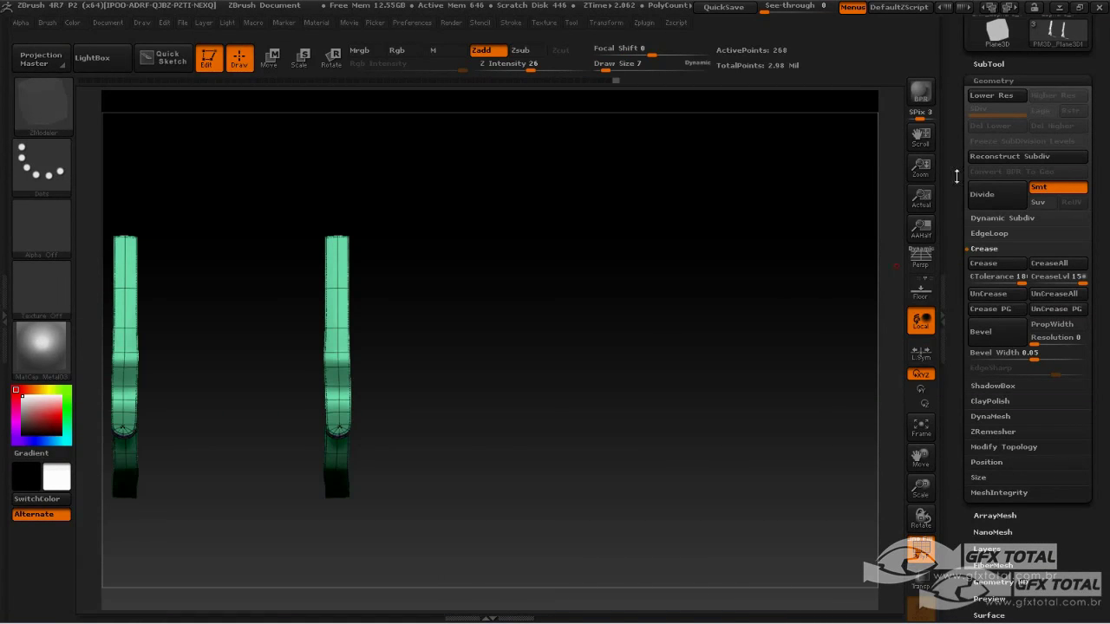
- Turn off PolyF and unhide the bedroll subtool
{"action": "left_click_drag", "start_coordinate": [958, 177], "coordinate": [963, 302]}
{"action": "left_click", "coordinate": [993, 344]}
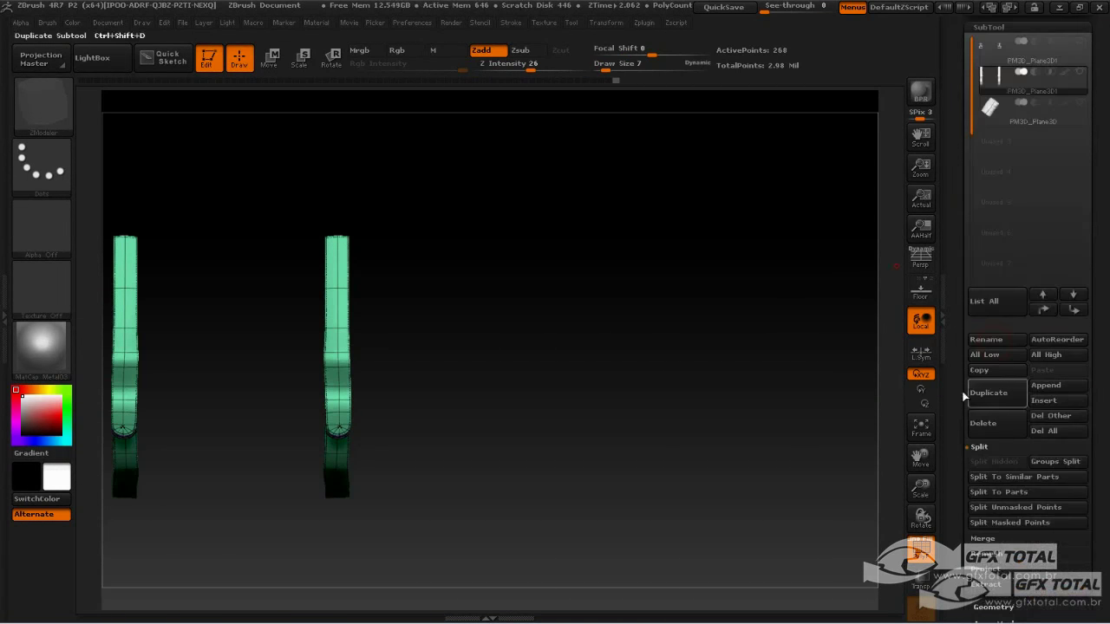
{"action": "left_click", "coordinate": [915, 548]}
{"action": "left_click", "coordinate": [1080, 74]}
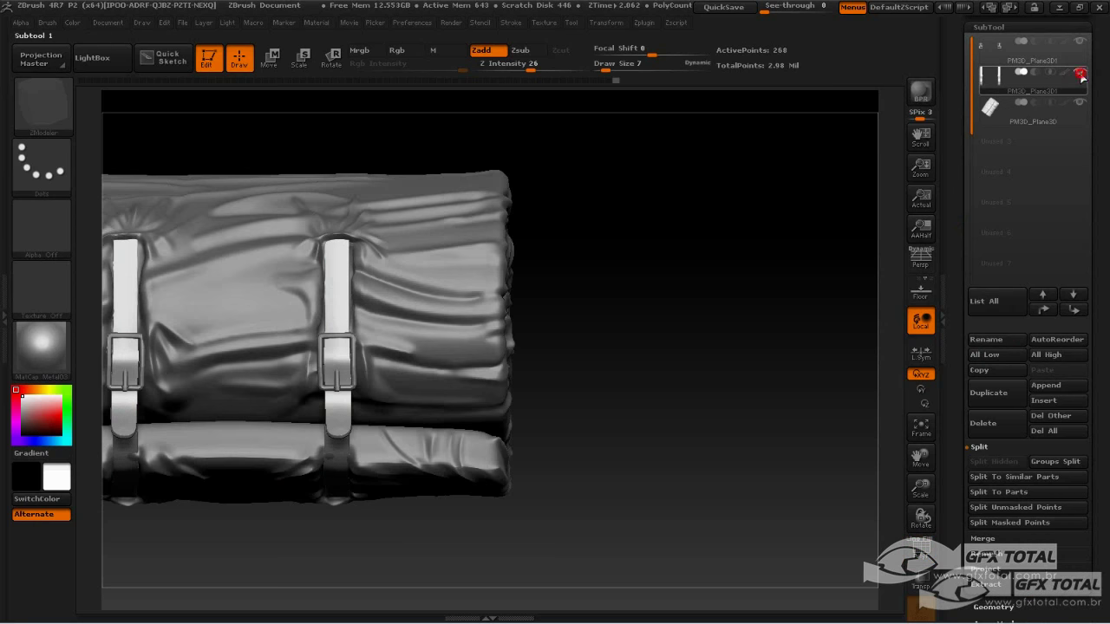
- Select the bedroll and use the Move brush to reshape folds around both strap tops
{"action": "mouse_move", "coordinate": [757, 290]}
{"action": "left_mouse_down"}
{"action": "mouse_move", "coordinate": [764, 278]}
{"action": "mouse_move", "coordinate": [766, 315]}
{"action": "mouse_move", "coordinate": [743, 312]}
{"action": "mouse_move", "coordinate": [761, 386]}
{"action": "mouse_move", "coordinate": [625, 335]}
{"action": "left_mouse_up"}
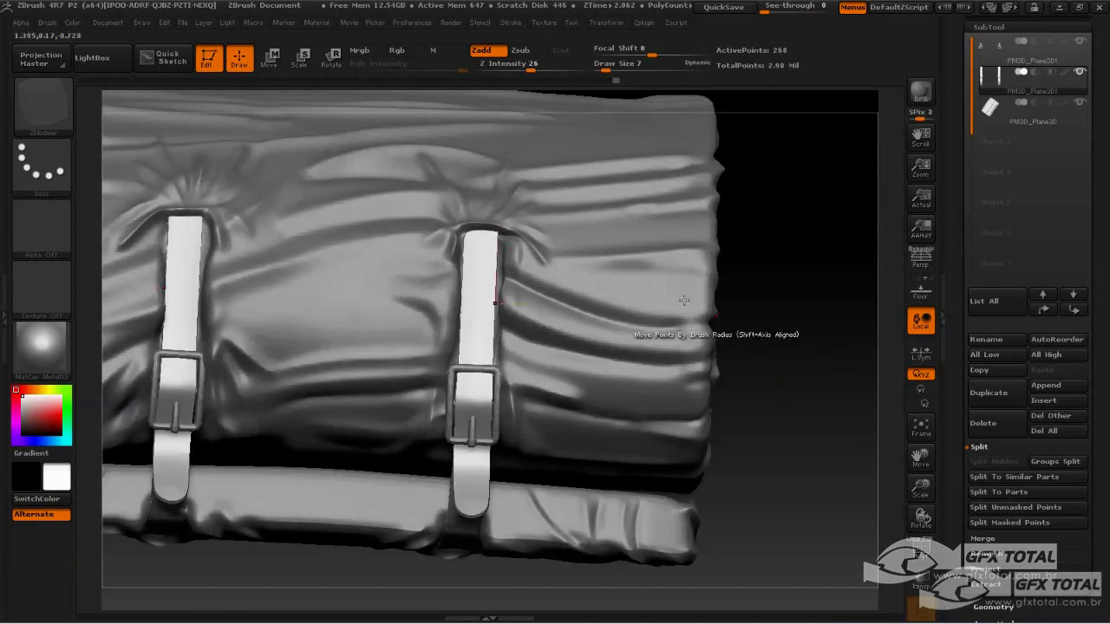
{"action": "left_click", "coordinate": [61, 109]}
{"action": "left_click", "coordinate": [550, 115]}
{"action": "key", "text": "space"}
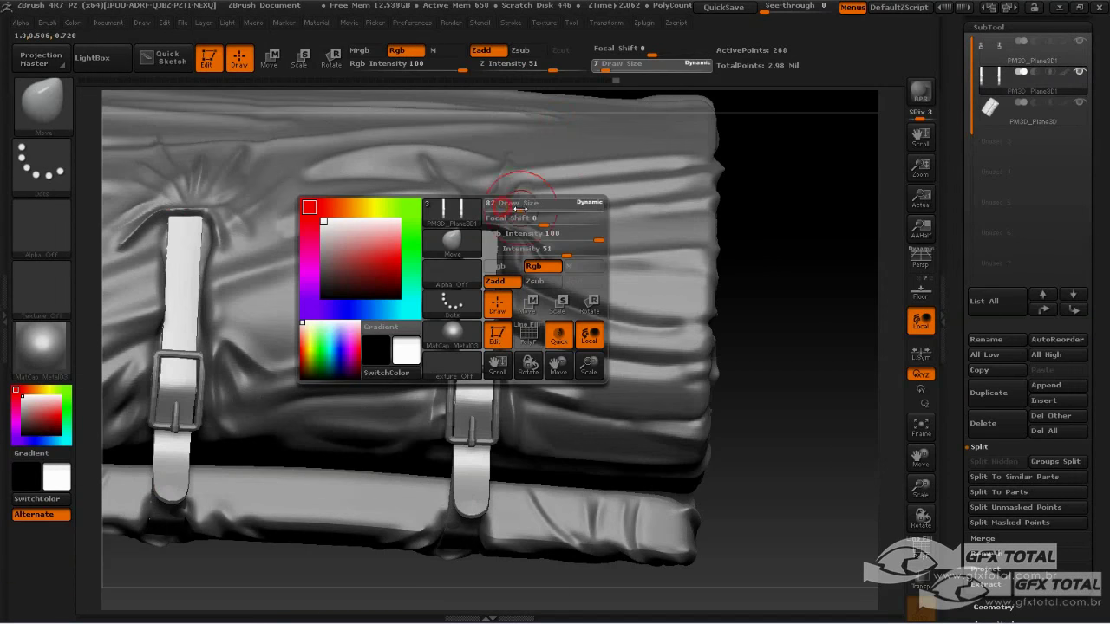
{"action": "left_click", "coordinate": [551, 237], "text": "alt"}
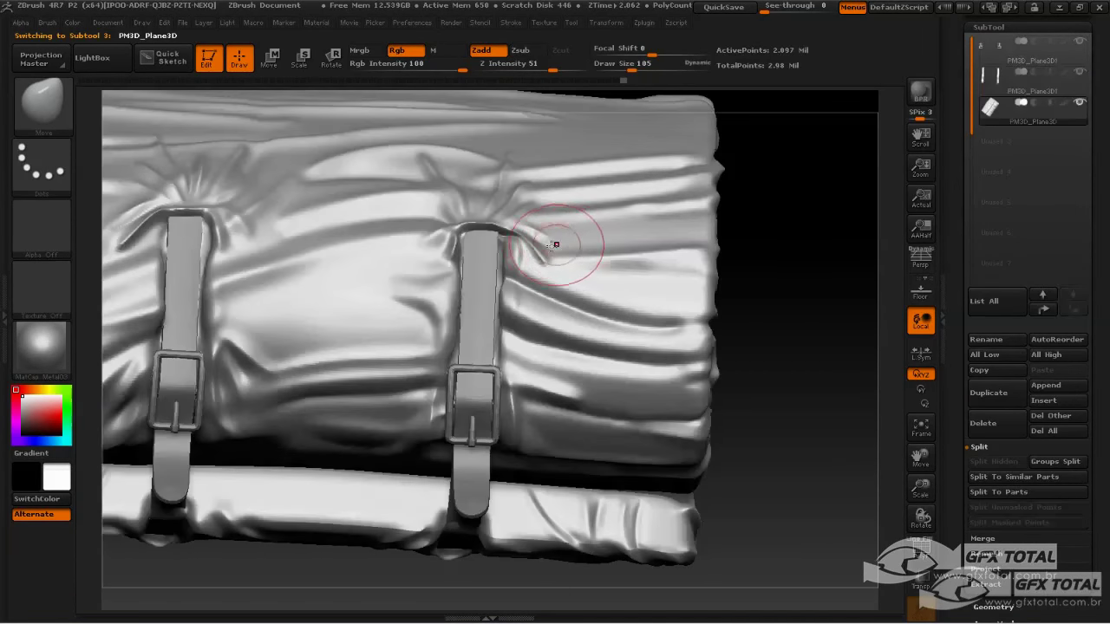
{"action": "left_click_drag", "start_coordinate": [454, 254], "coordinate": [483, 248]}
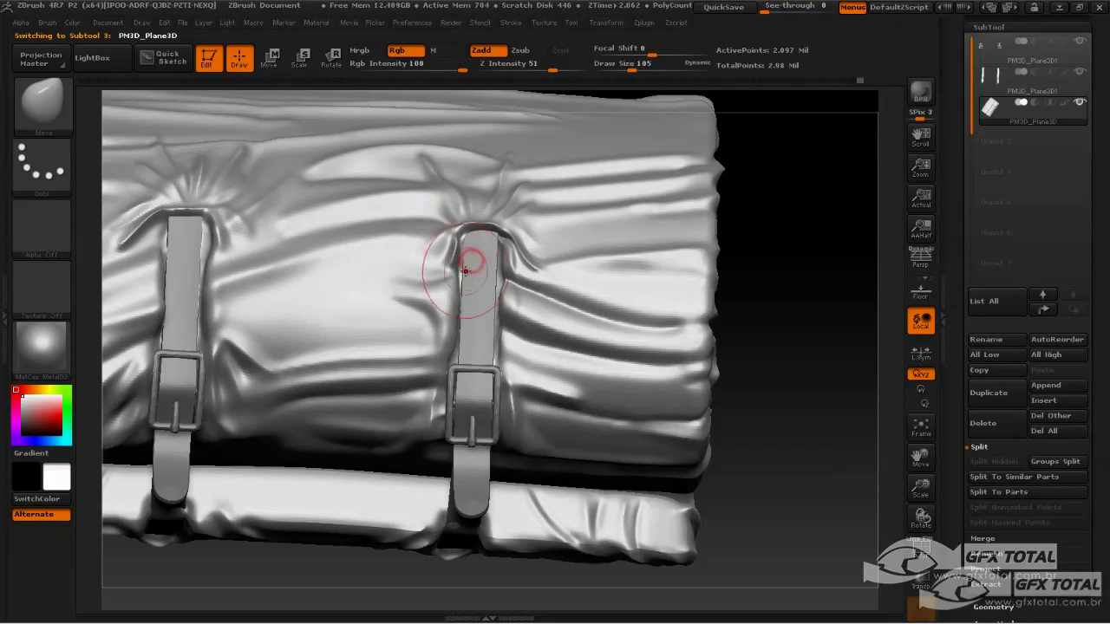
{"action": "left_click_drag", "start_coordinate": [456, 308], "coordinate": [442, 303], "text": "shift"}
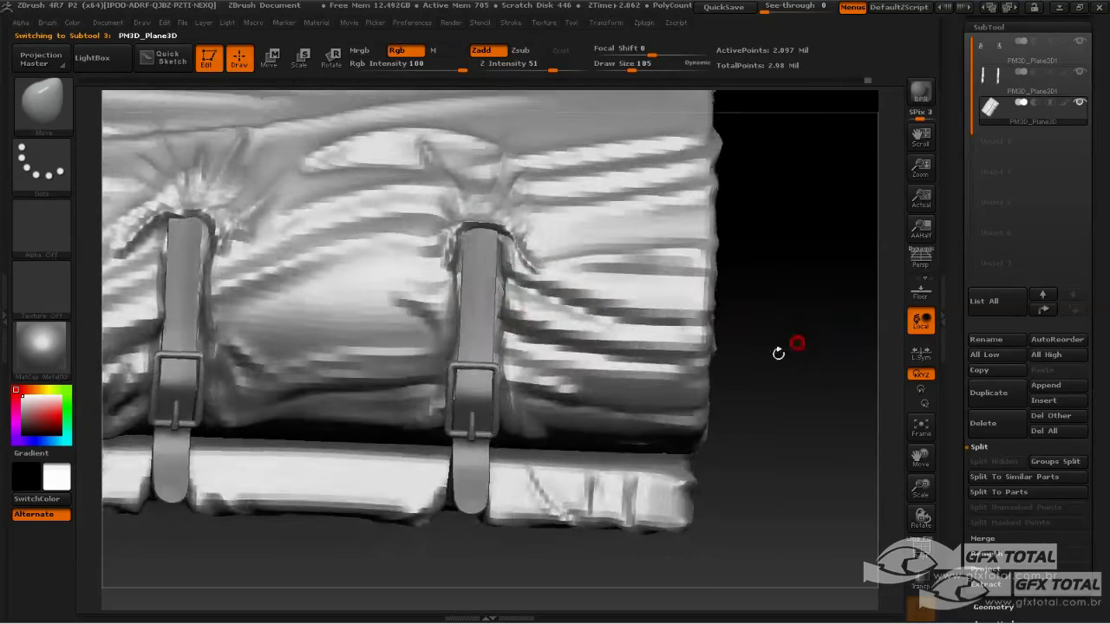
{"action": "left_click_drag", "start_coordinate": [775, 352], "coordinate": [876, 286], "text": "alt"}
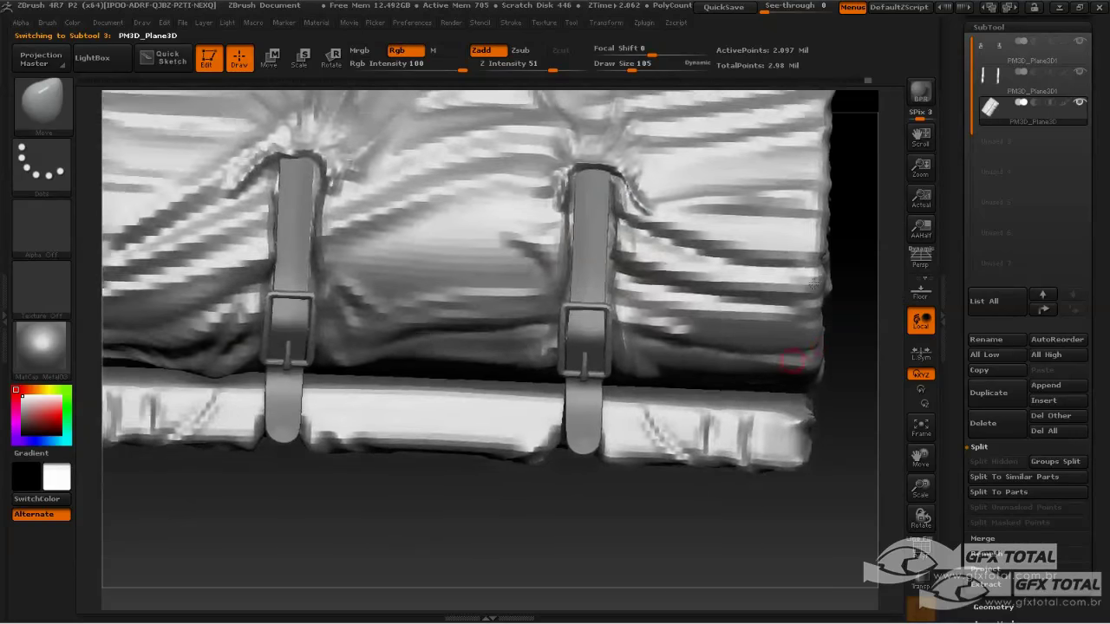
{"action": "left_click_drag", "start_coordinate": [276, 174], "coordinate": [168, 206]}
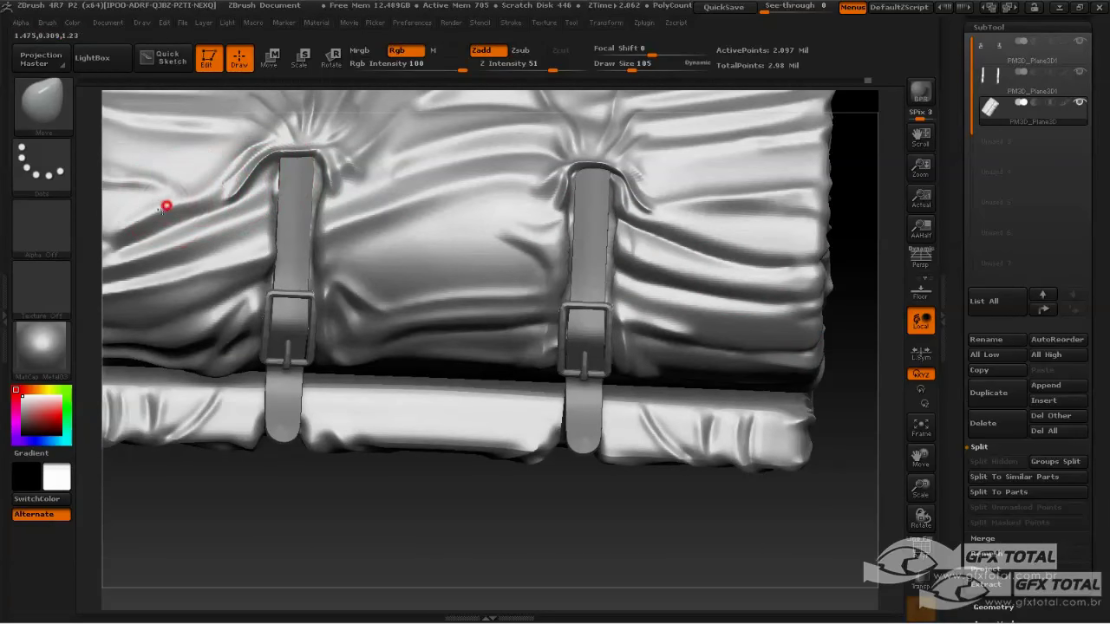
{"action": "mouse_move", "coordinate": [342, 178]}
{"action": "left_mouse_down"}
{"action": "mouse_move", "coordinate": [335, 193]}
{"action": "mouse_move", "coordinate": [347, 206]}
{"action": "mouse_move", "coordinate": [330, 179]}
{"action": "mouse_move", "coordinate": [306, 189]}
{"action": "left_mouse_up"}
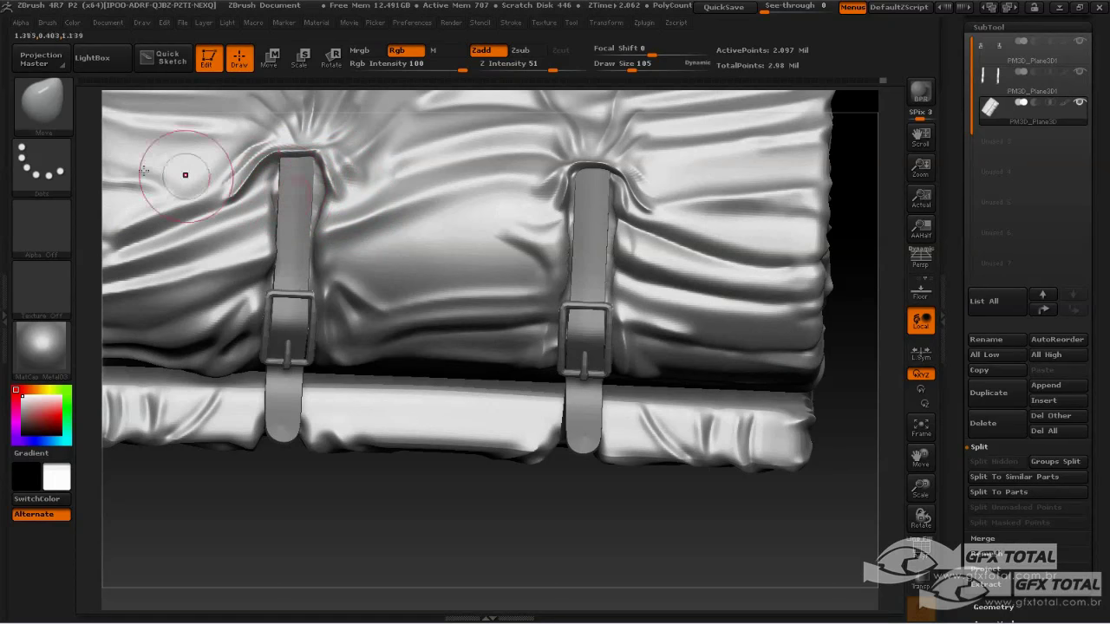
- Build up and smooth cloth near a strap top with ClayBuildup at size 59, then reselect Move
{"action": "key", "text": "b"}
{"action": "left_click", "coordinate": [177, 121]}
{"action": "right_click", "coordinate": [302, 186]}
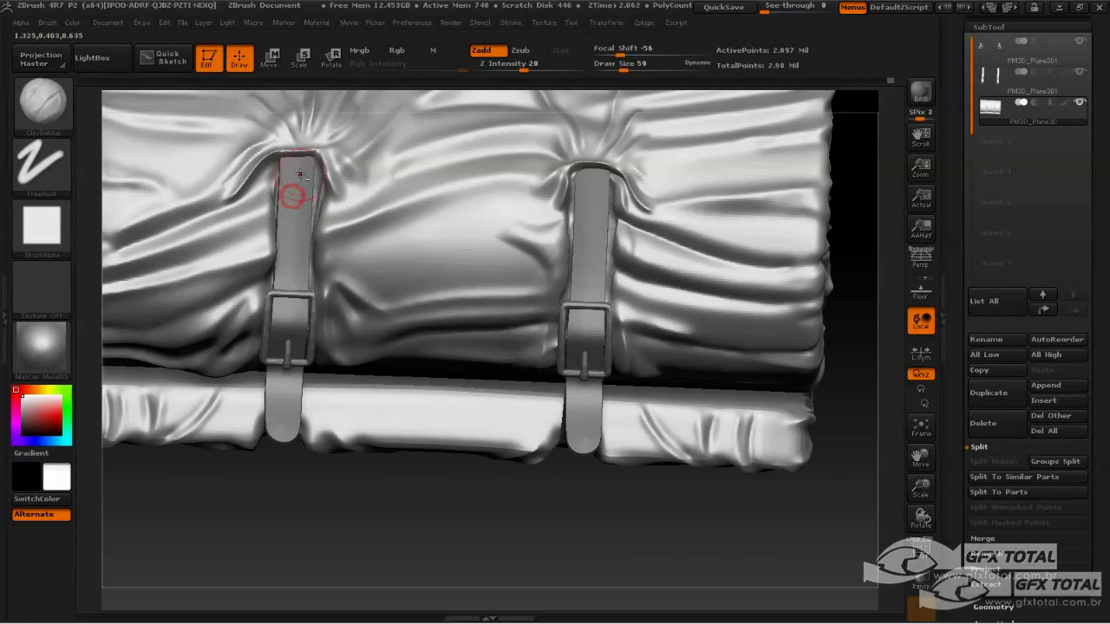
{"action": "key", "text": "shift"}
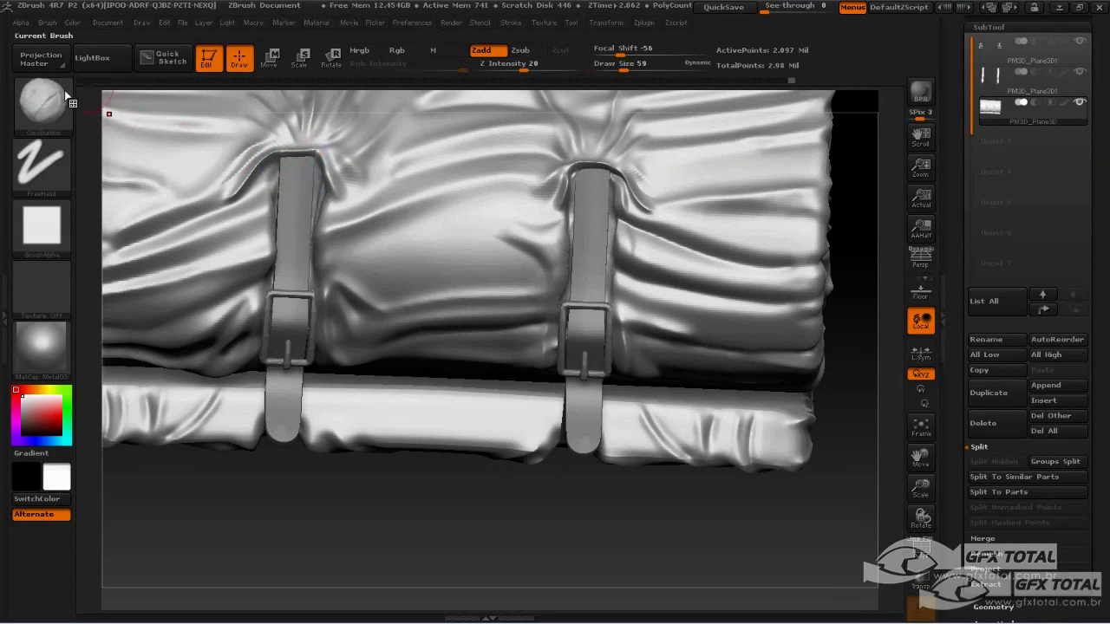
{"action": "key", "text": "b"}
{"action": "left_click", "coordinate": [539, 127]}
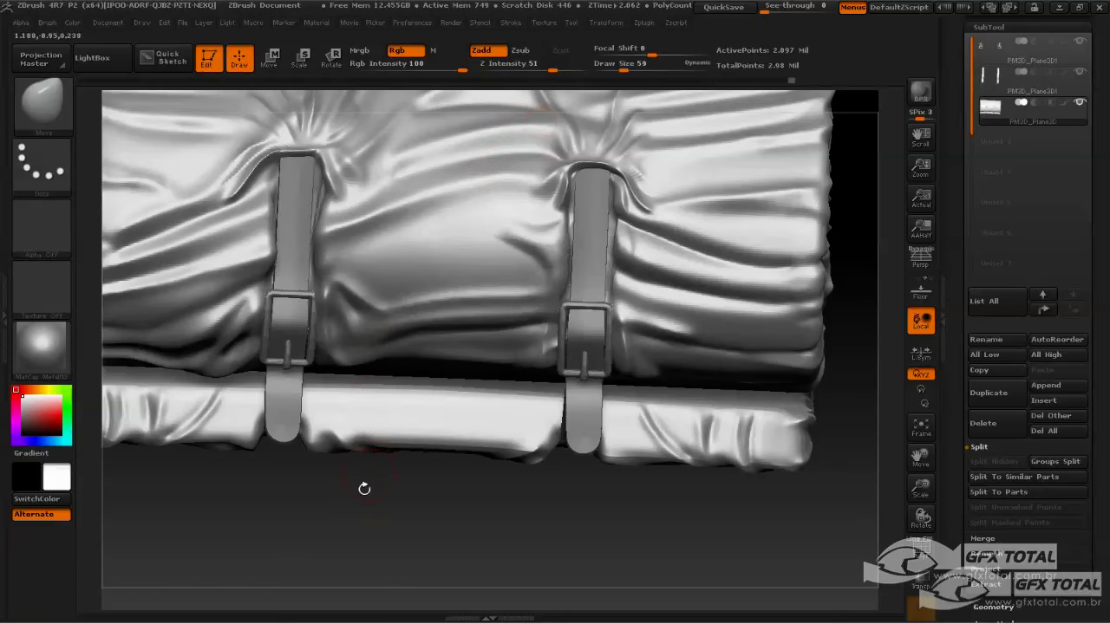
- Orbit from below, front and above to check the straps sit snugly in the bedroll
{"action": "left_click_drag", "start_coordinate": [364, 489], "coordinate": [357, 372]}
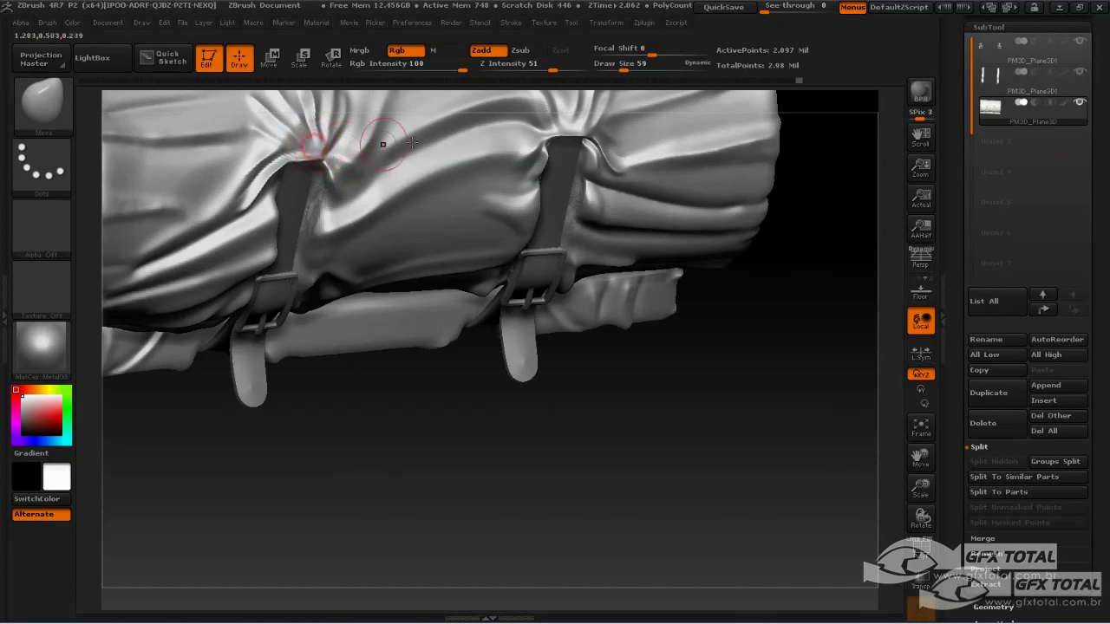
{"action": "left_click_drag", "start_coordinate": [607, 433], "coordinate": [576, 138]}
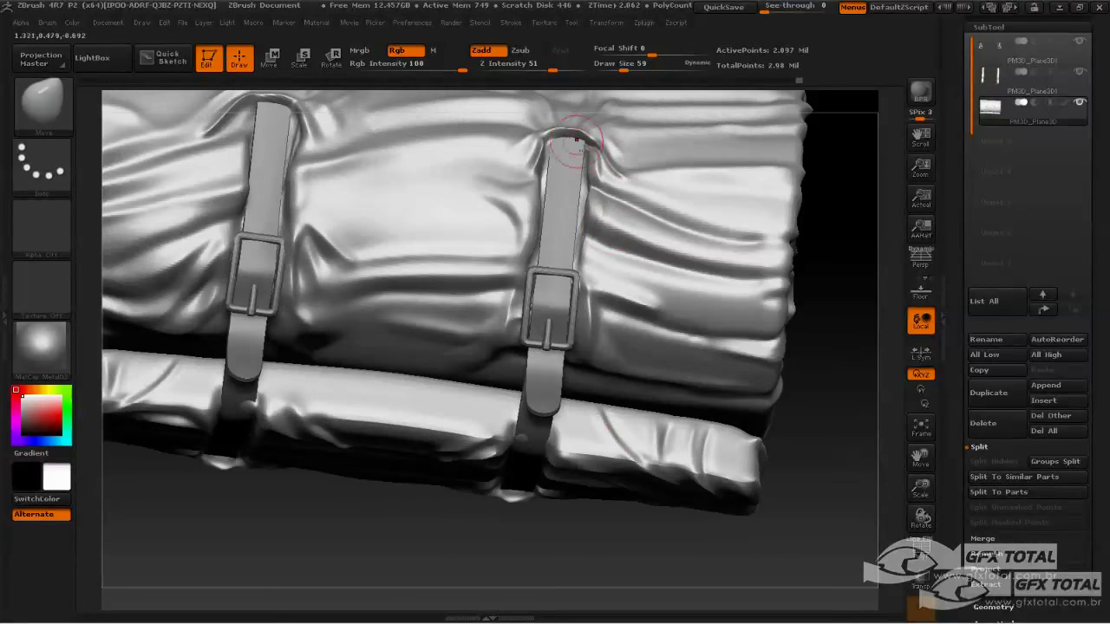
{"action": "left_click_drag", "start_coordinate": [864, 232], "coordinate": [766, 258]}
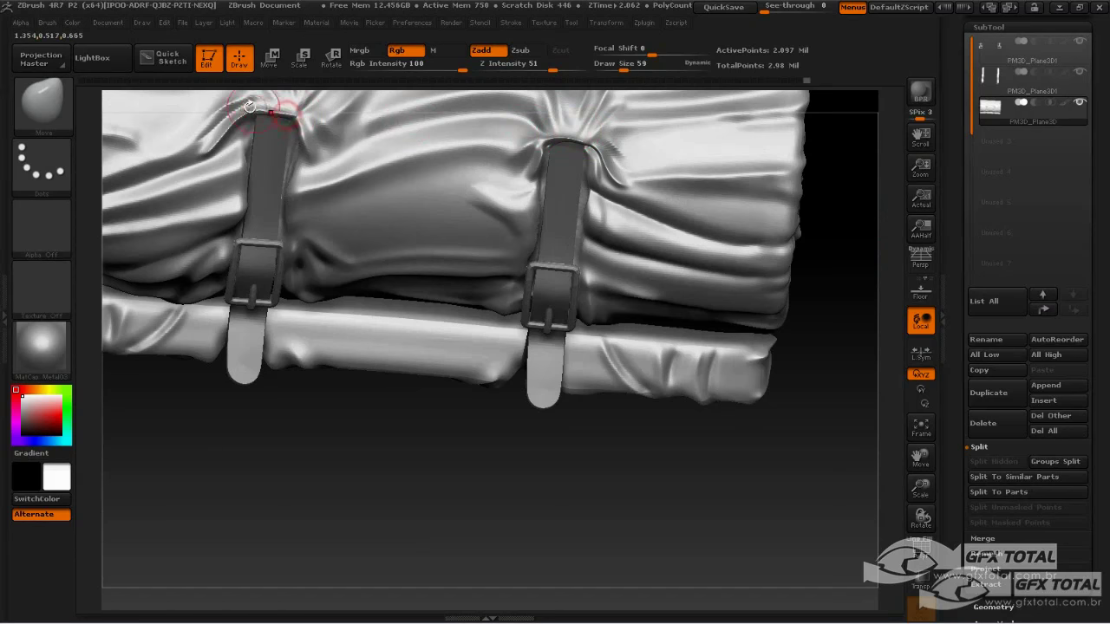
{"action": "left_click_drag", "start_coordinate": [249, 106], "coordinate": [241, 110]}
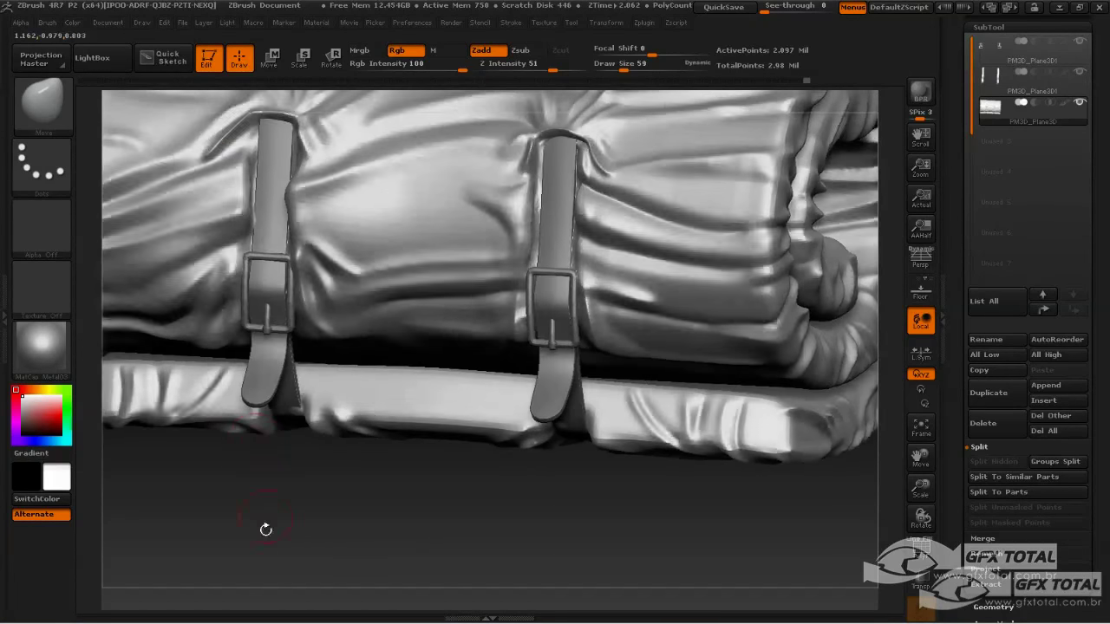
{"action": "mouse_move", "coordinate": [283, 475]}
{"action": "left_mouse_down", "text": "alt"}
{"action": "mouse_move", "coordinate": [300, 417]}
{"action": "mouse_move", "coordinate": [476, 342]}
{"action": "mouse_move", "coordinate": [589, 330]}
{"action": "left_mouse_up", "text": "alt"}
{"action": "mouse_move", "coordinate": [692, 359]}
{"action": "left_mouse_down"}
{"action": "mouse_move", "coordinate": [716, 310]}
{"action": "mouse_move", "coordinate": [714, 324]}
{"action": "mouse_move", "coordinate": [711, 303]}
{"action": "mouse_move", "coordinate": [711, 312]}
{"action": "mouse_move", "coordinate": [628, 260]}
{"action": "left_mouse_up"}
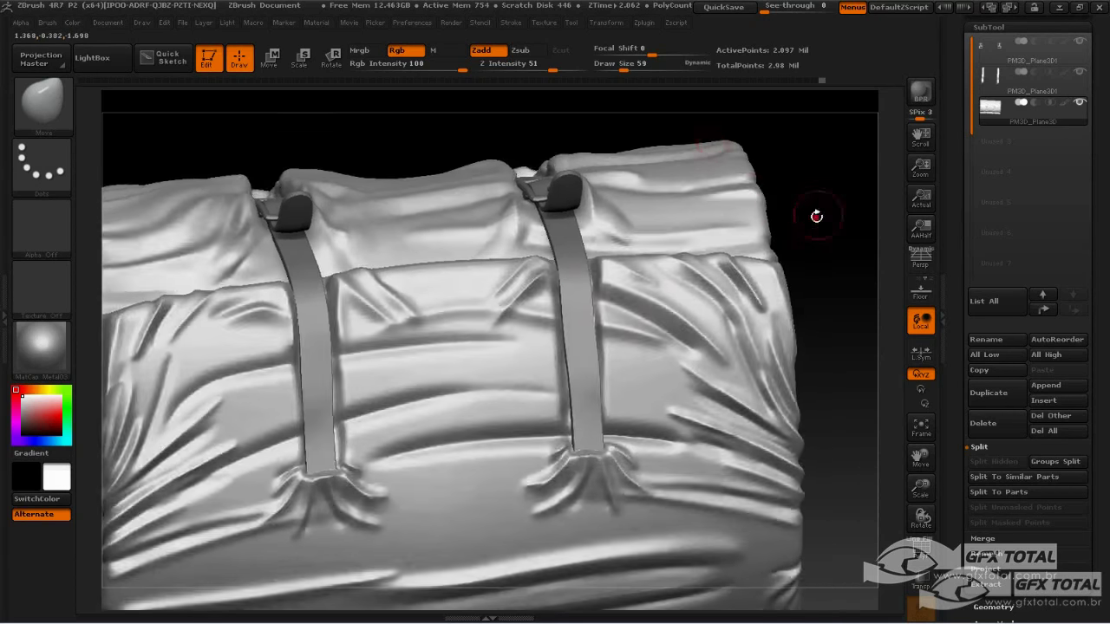
{"action": "left_click_drag", "start_coordinate": [711, 131], "coordinate": [762, 312]}
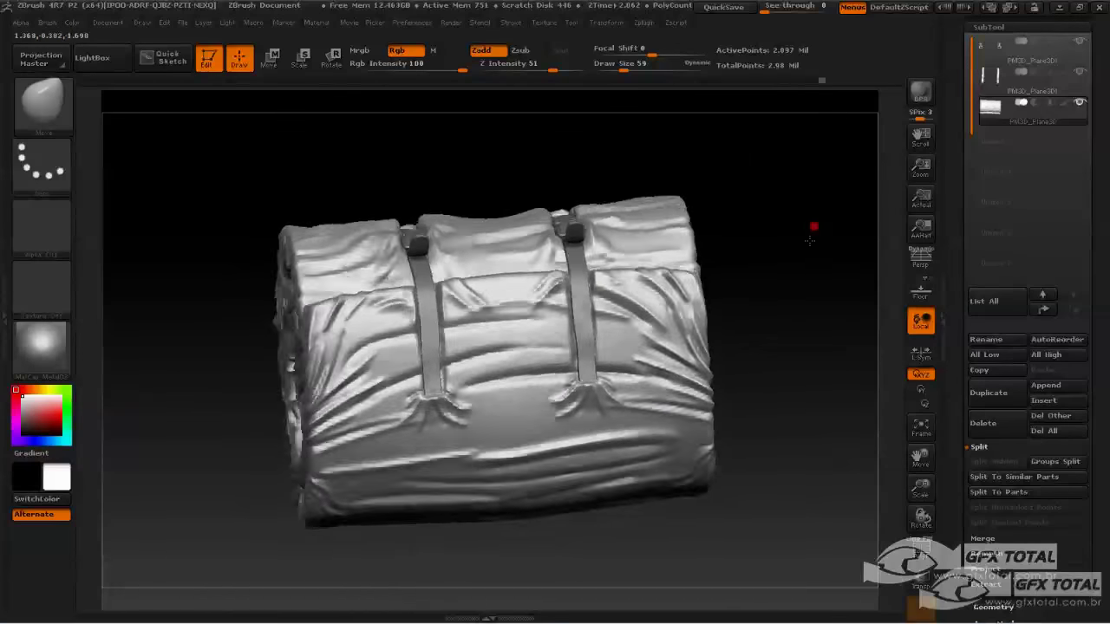
{"action": "key", "text": "shift+d"}
{"action": "key", "text": "shift+d"}
{"action": "key", "text": "shift+d"}
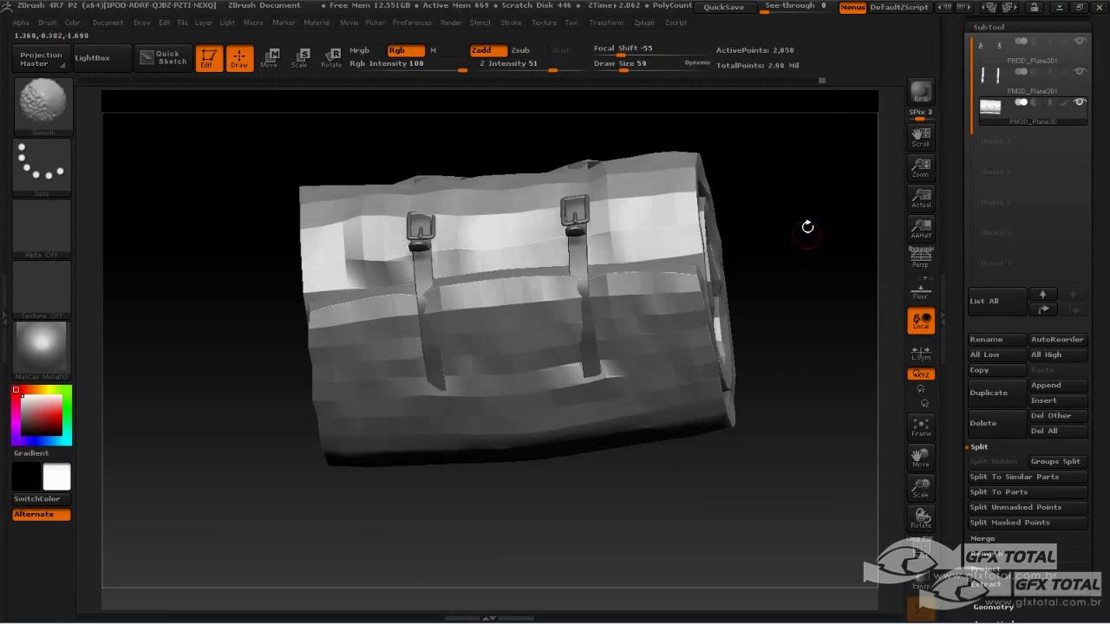
{"action": "mouse_move", "coordinate": [805, 228]}
{"action": "left_mouse_down"}
{"action": "mouse_move", "coordinate": [478, 534]}
{"action": "mouse_move", "coordinate": [730, 441]}
{"action": "left_mouse_up"}
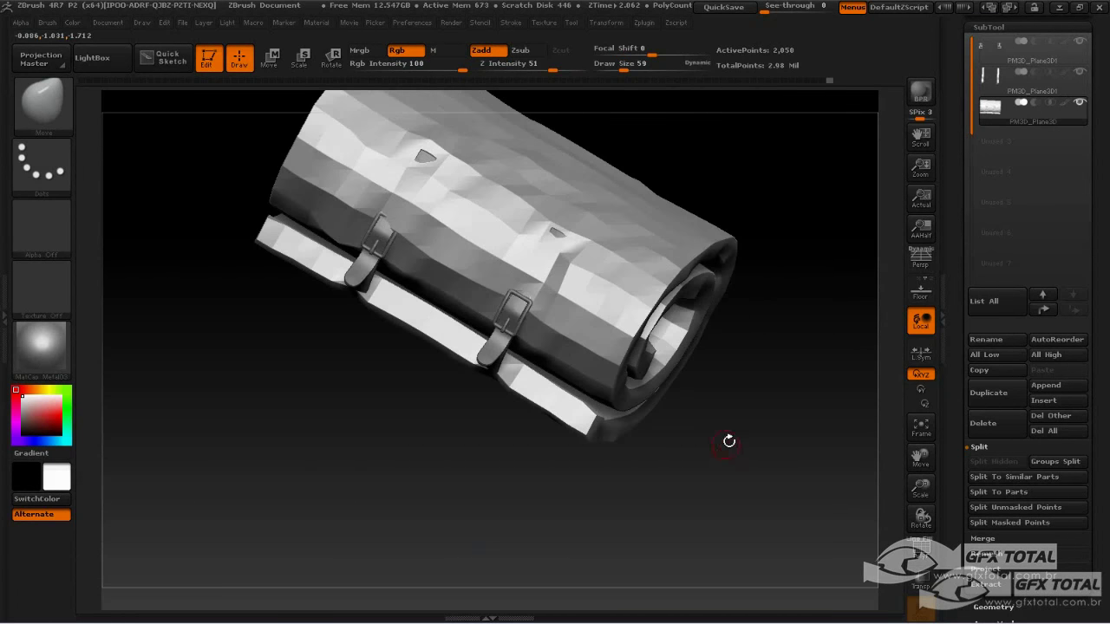
{"action": "key", "text": "d"}
{"action": "key", "text": "d"}
{"action": "key", "text": "d"}
{"action": "key", "text": "d"}
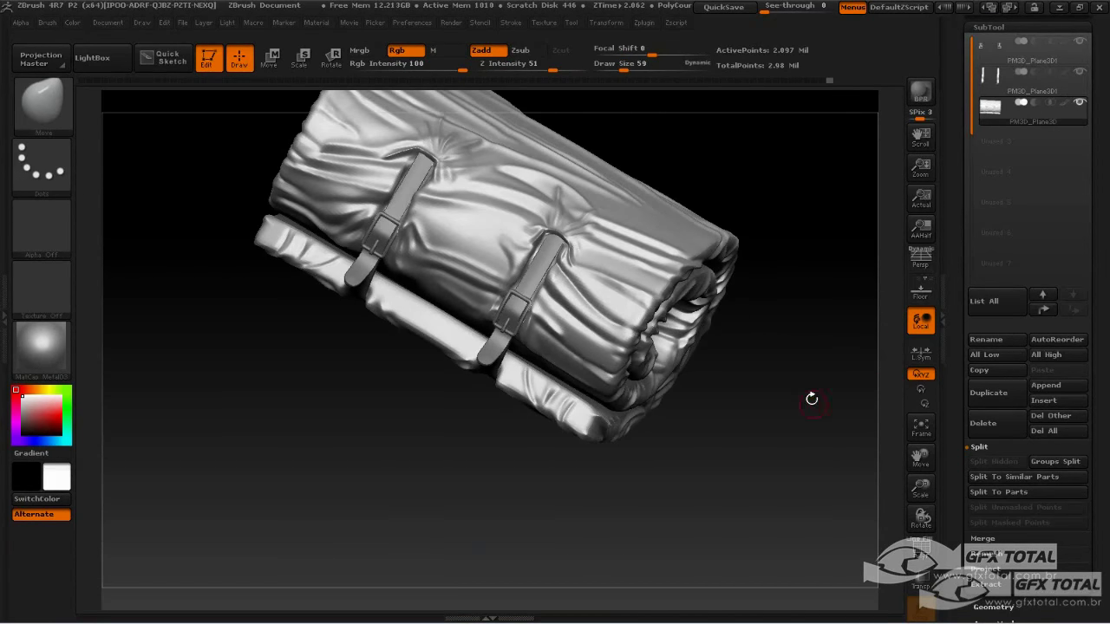
{"action": "mouse_move", "coordinate": [810, 397]}
{"action": "left_mouse_down"}
{"action": "mouse_move", "coordinate": [829, 362]}
{"action": "mouse_move", "coordinate": [802, 394]}
{"action": "mouse_move", "coordinate": [815, 408]}
{"action": "mouse_move", "coordinate": [828, 342]}
{"action": "mouse_move", "coordinate": [753, 399]}
{"action": "mouse_move", "coordinate": [774, 418]}
{"action": "mouse_move", "coordinate": [776, 443]}
{"action": "mouse_move", "coordinate": [813, 387]}
{"action": "mouse_move", "coordinate": [696, 327]}
{"action": "mouse_move", "coordinate": [804, 306]}
{"action": "left_mouse_up"}
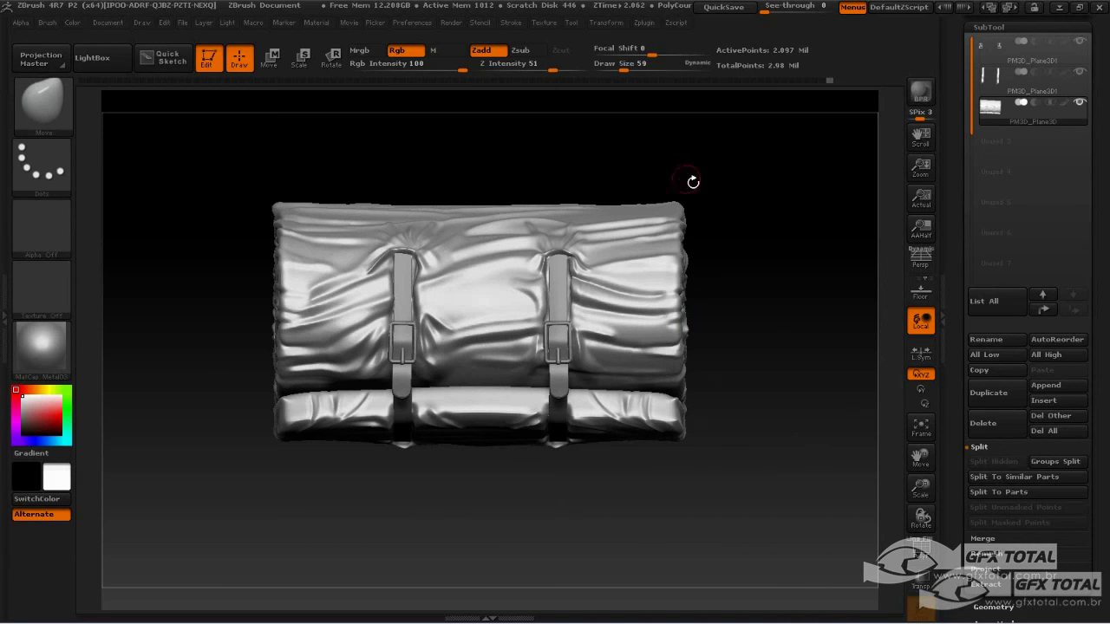
{"action": "left_click_drag", "start_coordinate": [693, 181], "coordinate": [792, 284]}
{"action": "mouse_move", "coordinate": [474, 515]}
{"action": "left_mouse_down"}
{"action": "mouse_move", "coordinate": [664, 503]}
{"action": "mouse_move", "coordinate": [442, 453]}
{"action": "mouse_move", "coordinate": [472, 488]}
{"action": "left_mouse_up"}
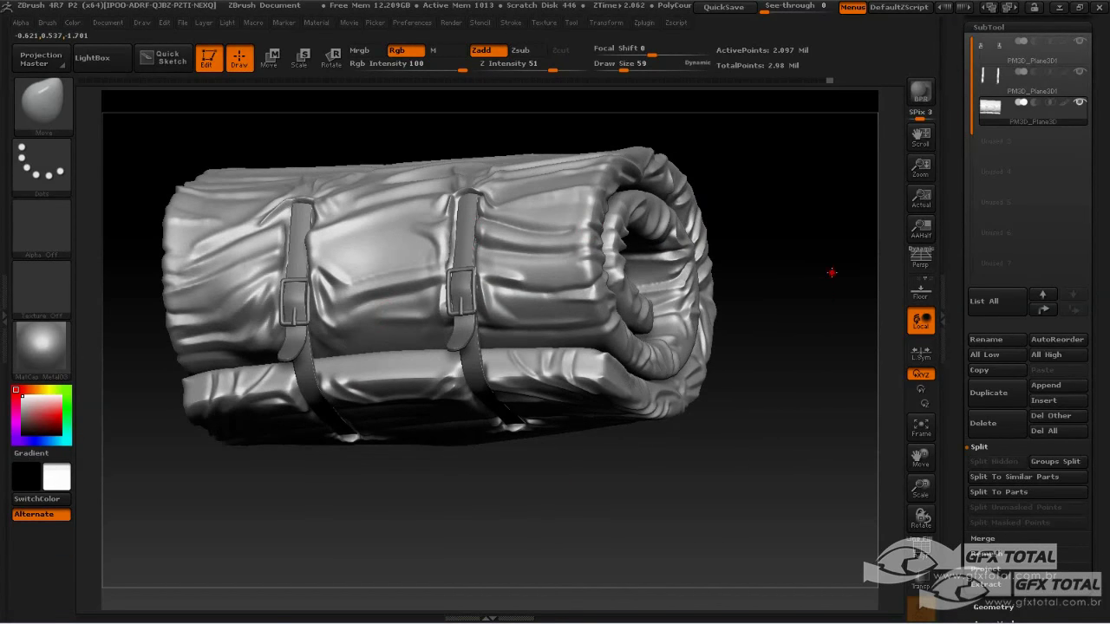
{"action": "mouse_move", "coordinate": [832, 273]}
{"action": "left_mouse_down"}
{"action": "mouse_move", "coordinate": [825, 292]}
{"action": "mouse_move", "coordinate": [590, 208]}
{"action": "left_mouse_up"}
{"action": "mouse_move", "coordinate": [694, 182]}
{"action": "left_mouse_down"}
{"action": "mouse_move", "coordinate": [720, 173]}
{"action": "mouse_move", "coordinate": [766, 228]}
{"action": "mouse_move", "coordinate": [698, 293]}
{"action": "left_mouse_up"}
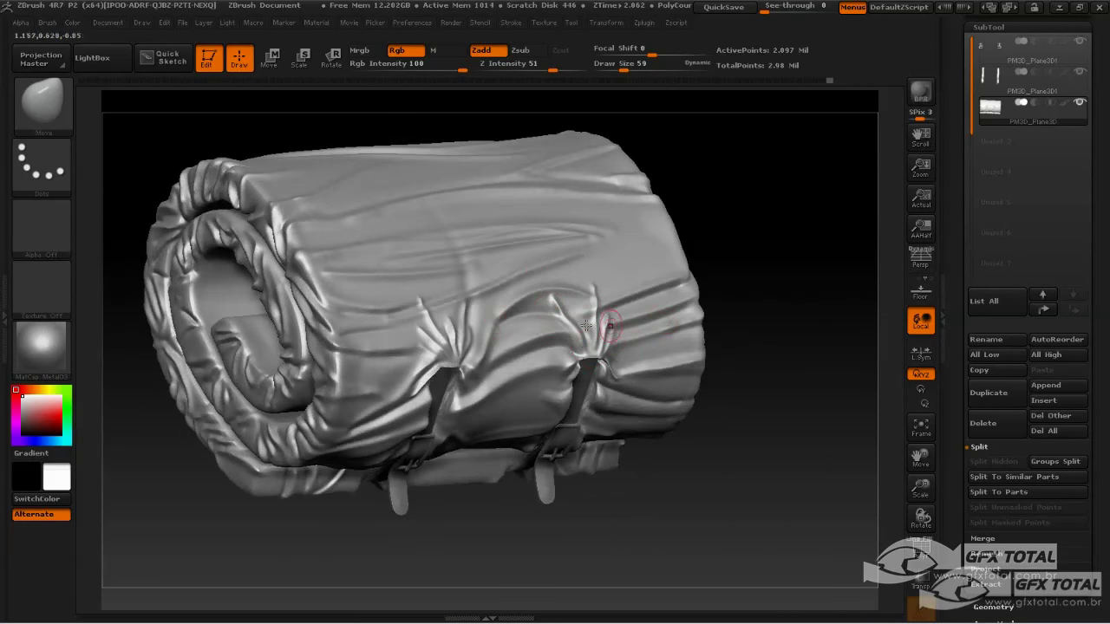
{"action": "key", "text": "shift"}
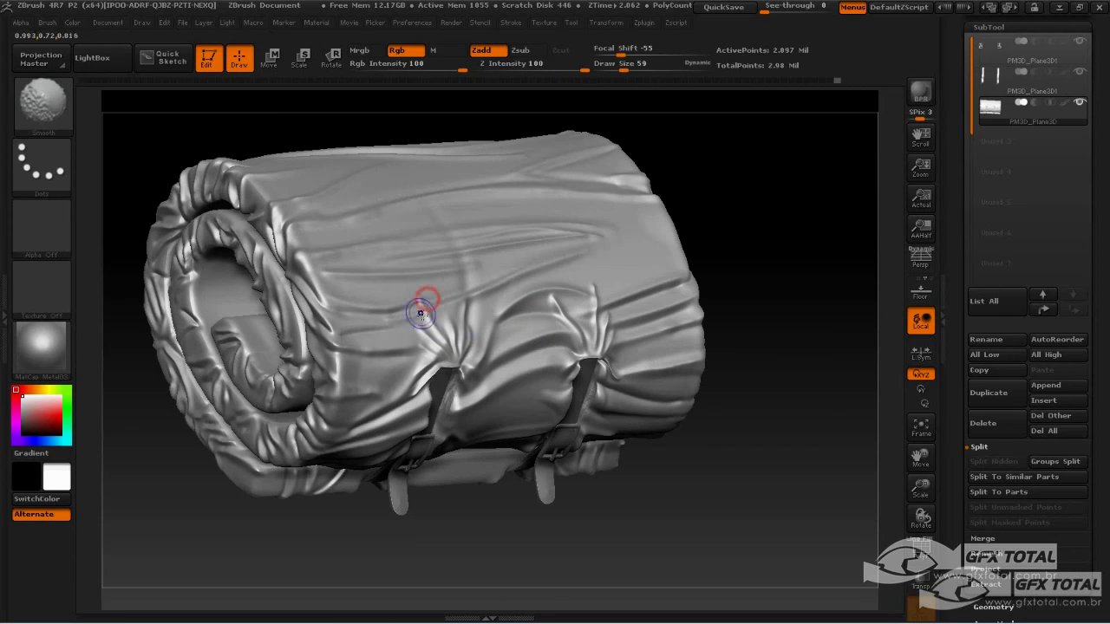
{"action": "mouse_move", "coordinate": [781, 209]}
{"action": "left_mouse_down", "text": "shift"}
{"action": "mouse_move", "coordinate": [801, 201]}
{"action": "mouse_move", "coordinate": [842, 235]}
{"action": "mouse_move", "coordinate": [554, 273]}
{"action": "left_mouse_up", "text": "shift"}
{"action": "left_click_drag", "start_coordinate": [292, 269], "coordinate": [202, 209]}
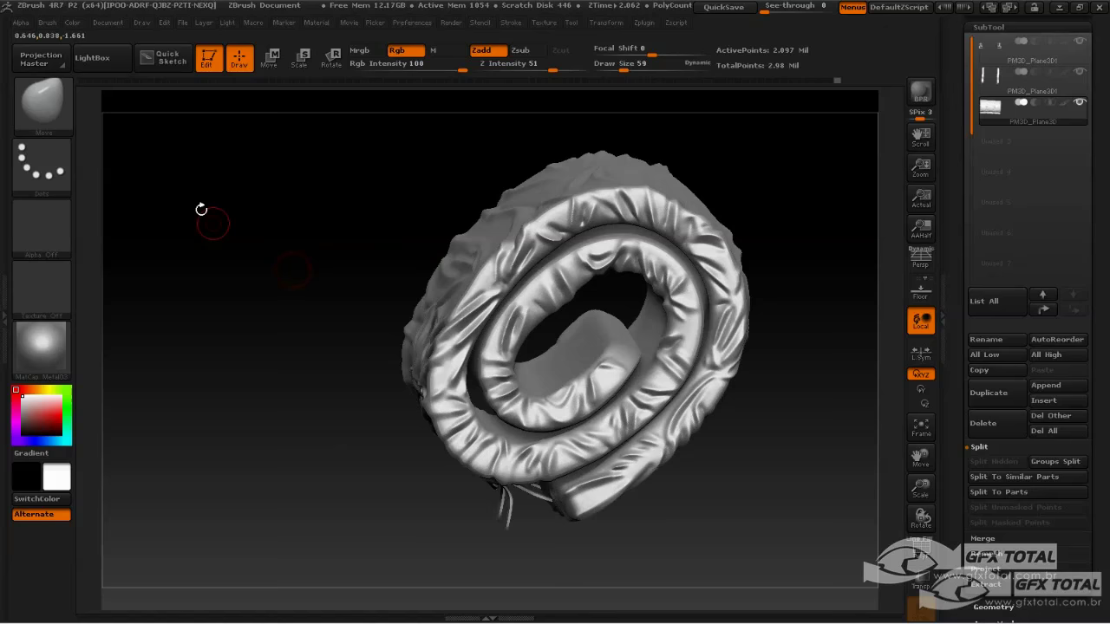
{"action": "left_click", "coordinate": [50, 111]}
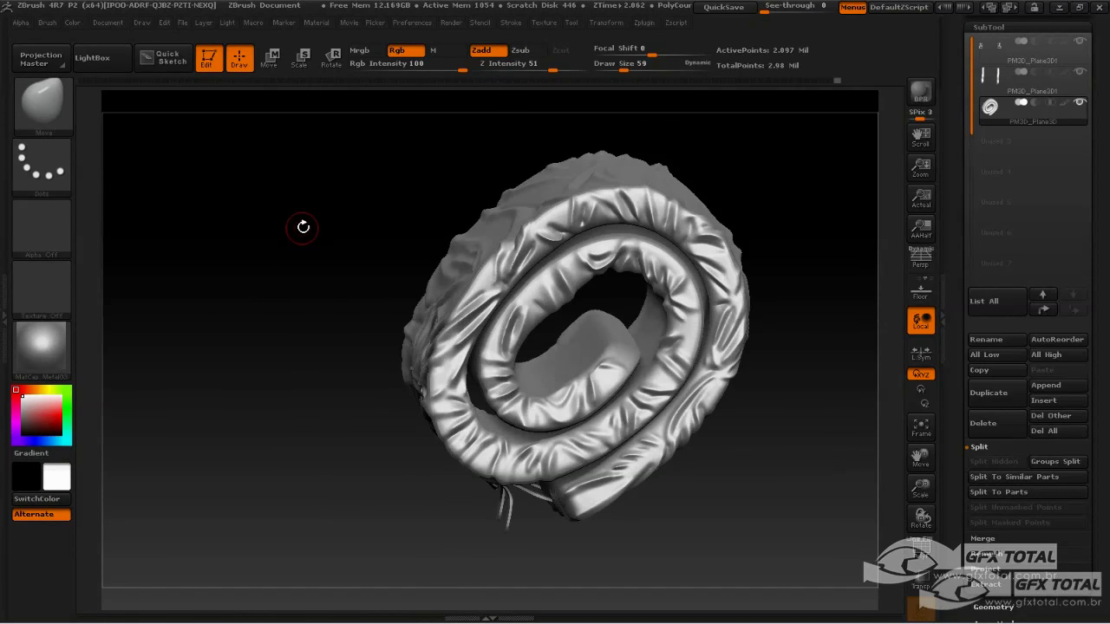
{"action": "key", "text": "space"}
{"action": "mouse_move", "coordinate": [311, 223]}
{"action": "left_mouse_down"}
{"action": "mouse_move", "coordinate": [318, 203]}
{"action": "mouse_move", "coordinate": [401, 234]}
{"action": "left_mouse_up"}
{"action": "mouse_move", "coordinate": [732, 181]}
{"action": "left_mouse_down"}
{"action": "mouse_move", "coordinate": [756, 179]}
{"action": "mouse_move", "coordinate": [628, 211]}
{"action": "left_mouse_up"}
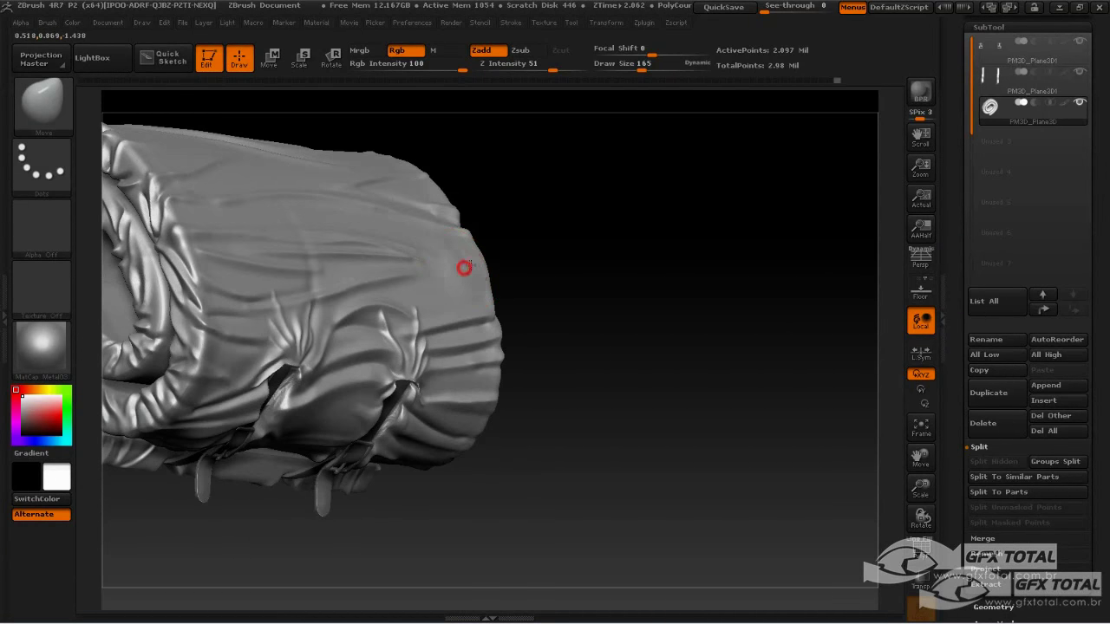
{"action": "left_click_drag", "start_coordinate": [503, 251], "coordinate": [525, 297]}
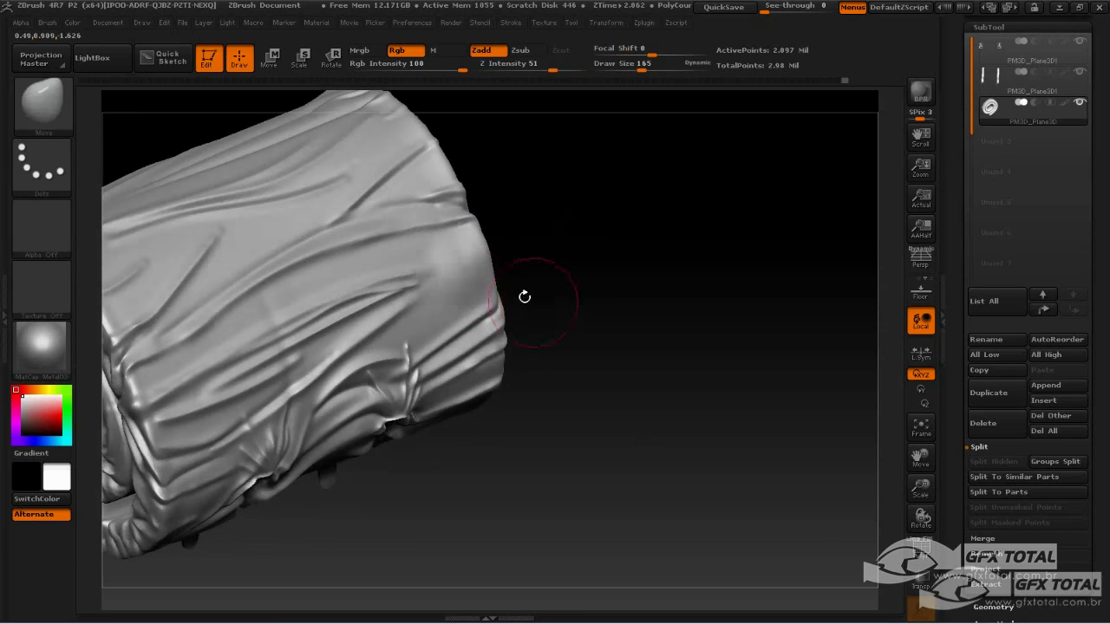
{"action": "mouse_move", "coordinate": [688, 330]}
{"action": "left_mouse_down"}
{"action": "mouse_move", "coordinate": [656, 272]}
{"action": "mouse_move", "coordinate": [674, 248]}
{"action": "mouse_move", "coordinate": [667, 281]}
{"action": "mouse_move", "coordinate": [676, 255]}
{"action": "left_mouse_up"}
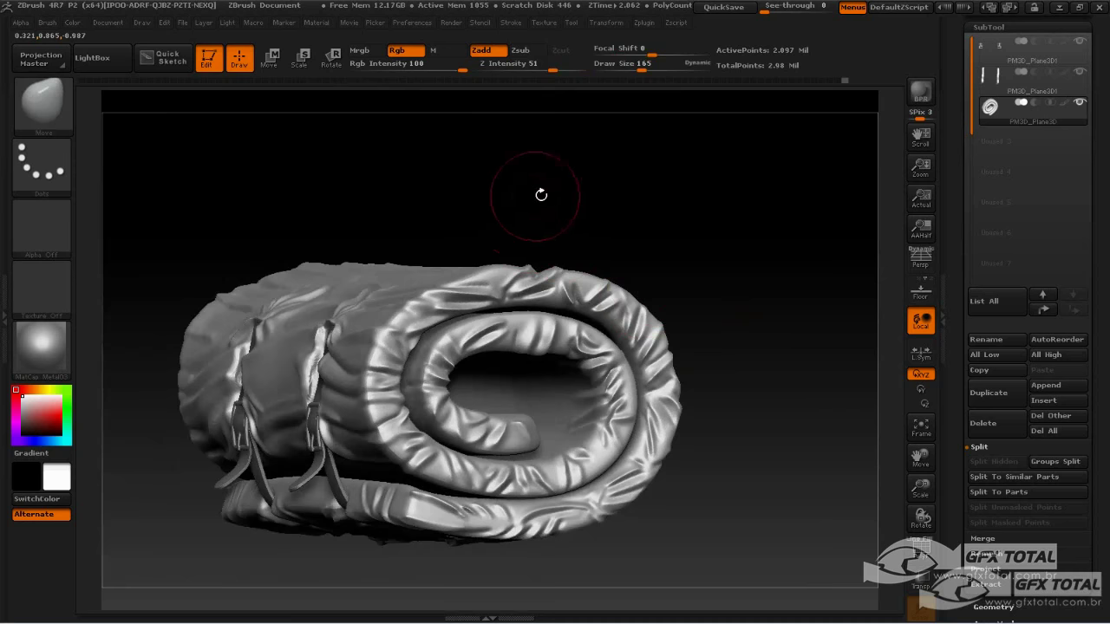
{"action": "mouse_move", "coordinate": [541, 195]}
{"action": "left_mouse_down"}
{"action": "mouse_move", "coordinate": [674, 240]}
{"action": "mouse_move", "coordinate": [662, 262]}
{"action": "mouse_move", "coordinate": [827, 200]}
{"action": "left_mouse_up"}
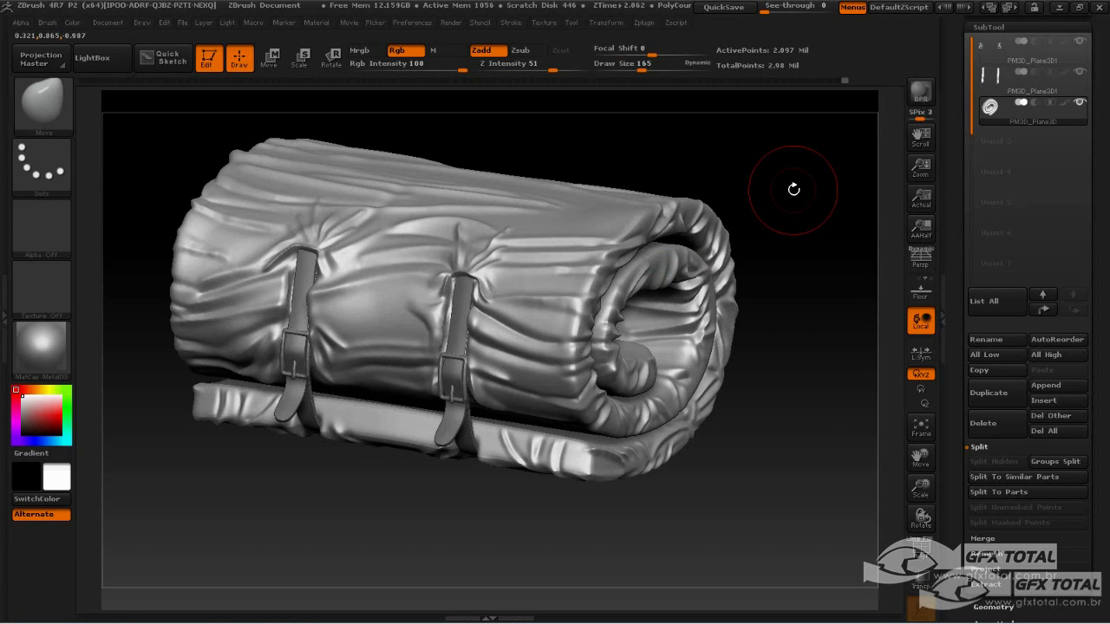